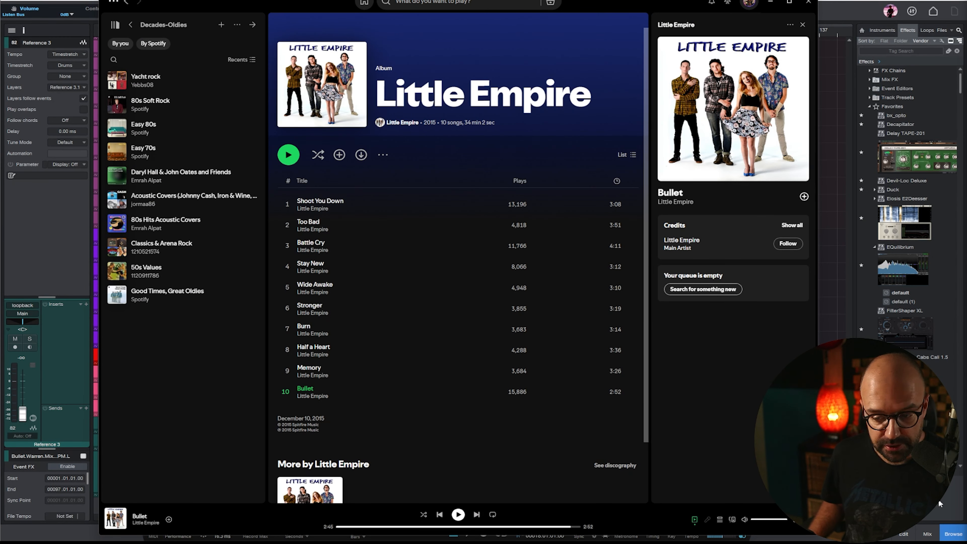
Switch from Spotify to the Studio One session and look over its tracks from the keys up to the drums
click(733, 542)
scroll(520, 278, up, 8)
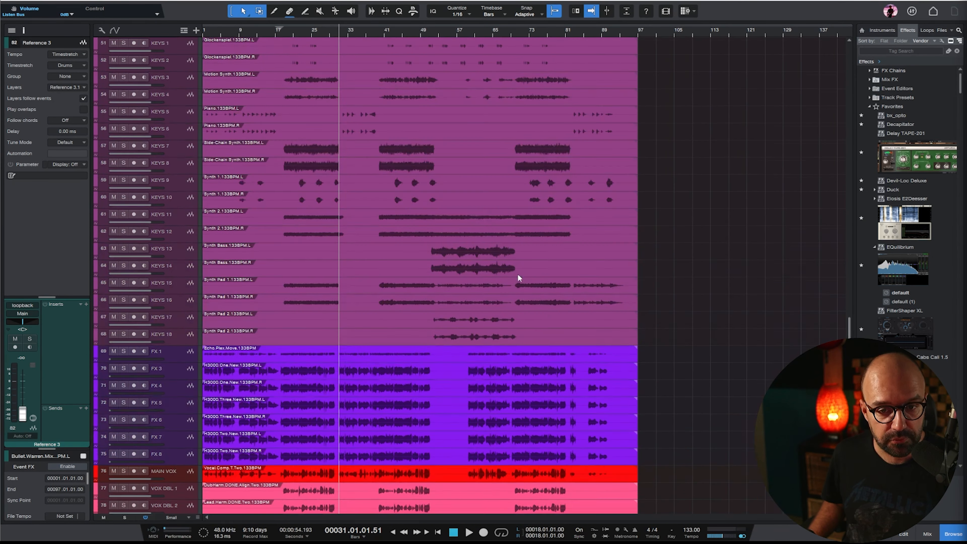
scroll(593, 237, up, 6)
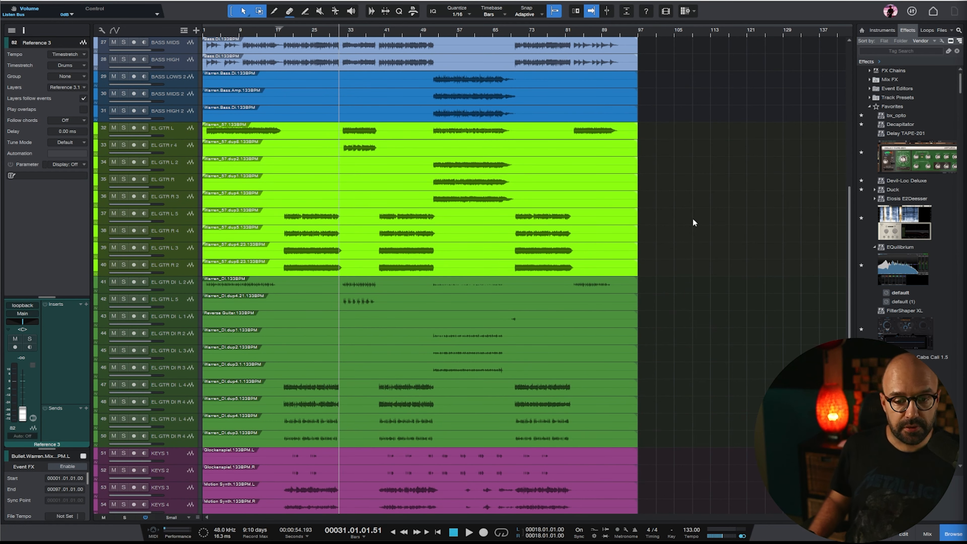
scroll(692, 219, up, 7)
scroll(700, 205, up, 8)
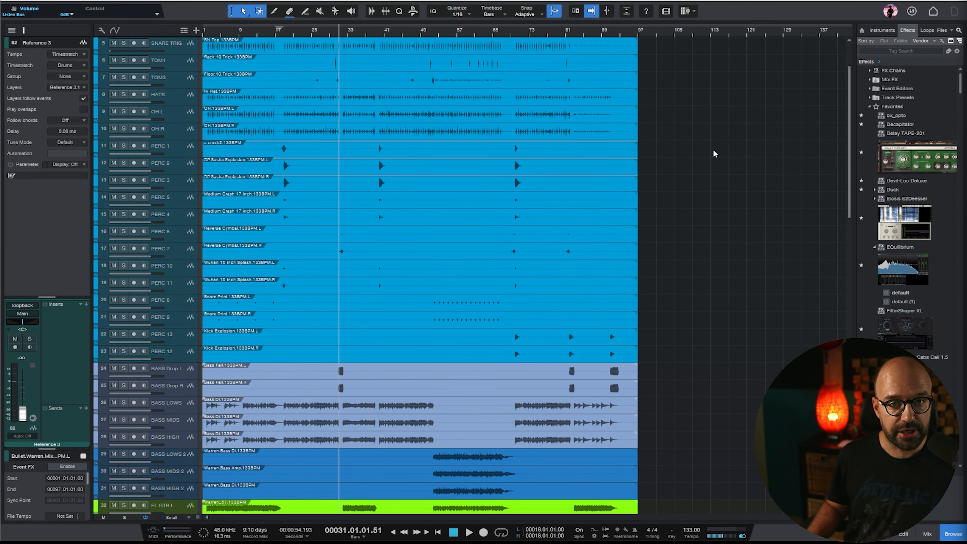
scroll(718, 215, up, 4)
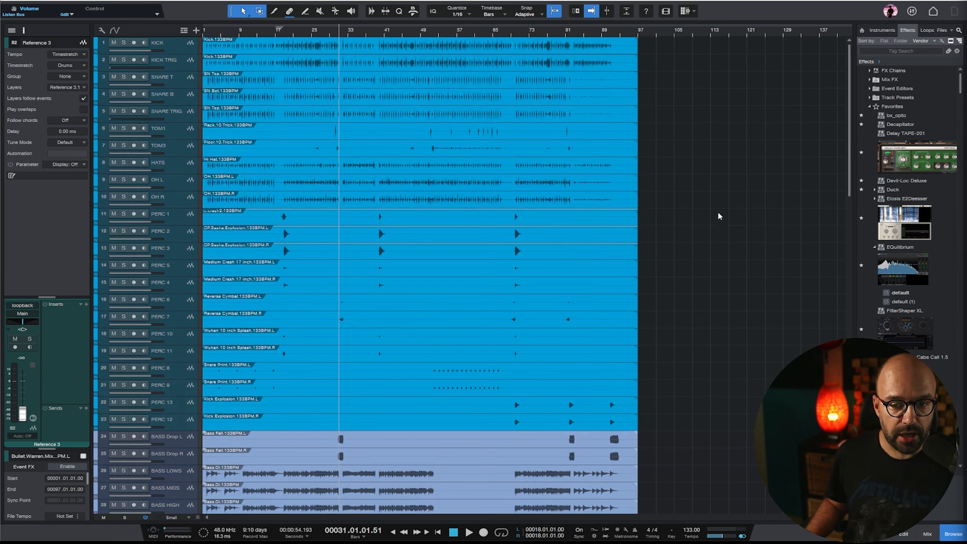
Examine the percussion, bass, electric guitar, guitar DI and keys tracks in the arrangement
scroll(742, 245, down, 7)
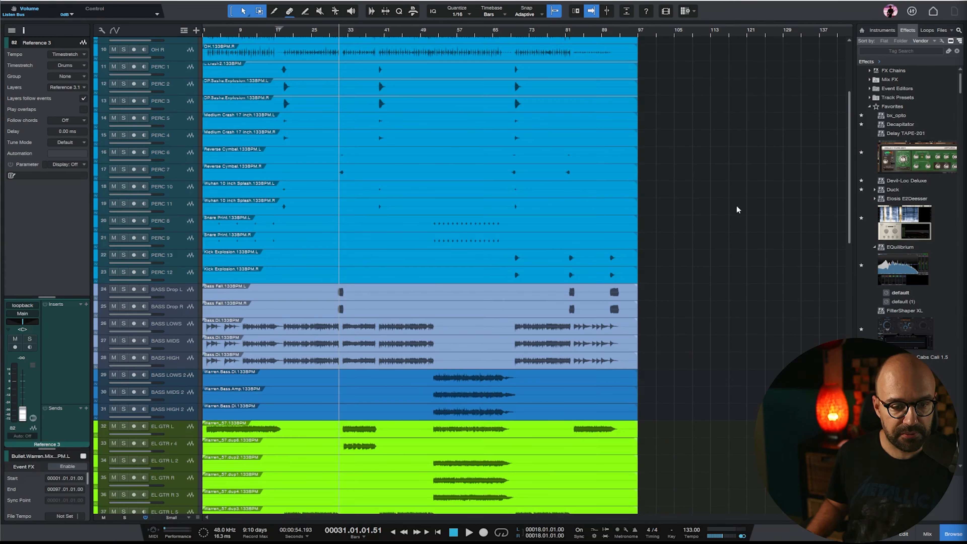
scroll(765, 169, down, 10)
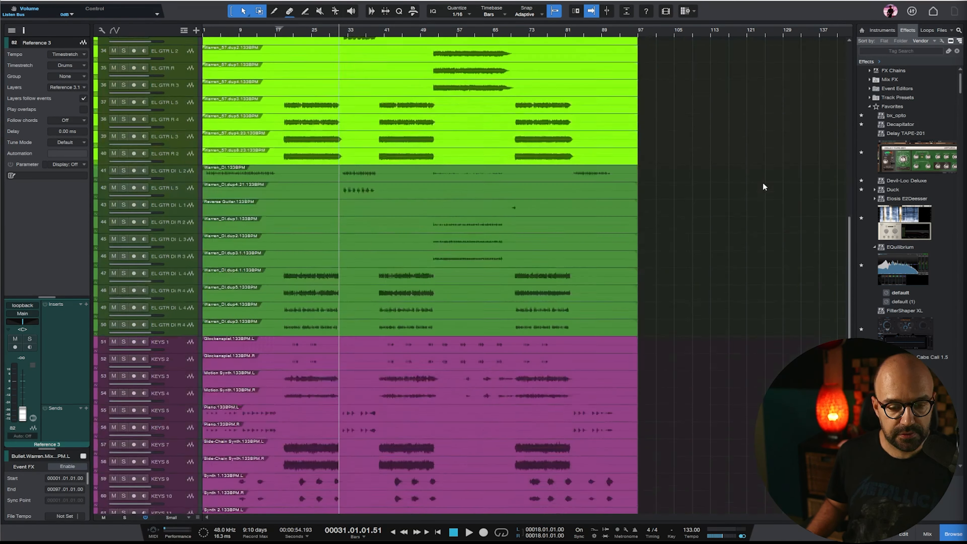
scroll(763, 183, up, 2)
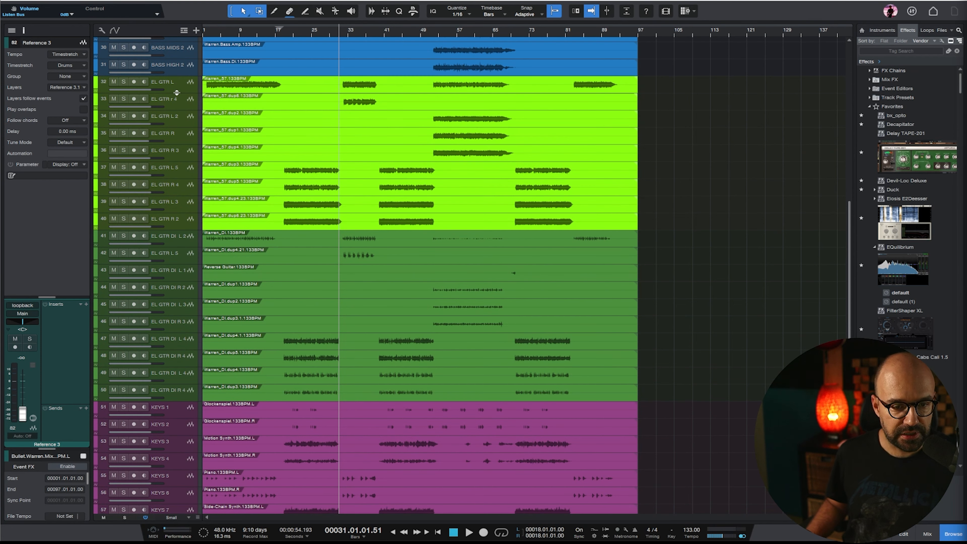
scroll(356, 334, down, 5)
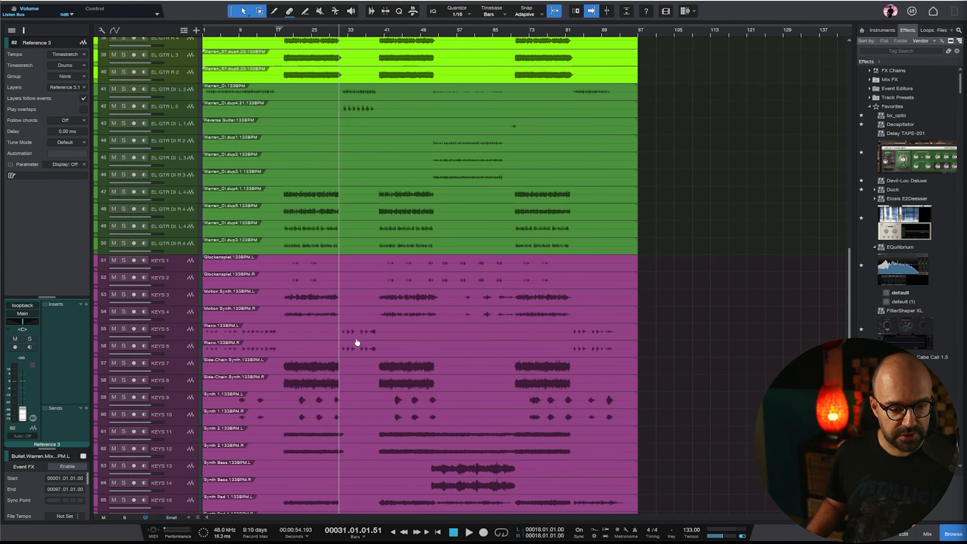
scroll(358, 342, up, 3)
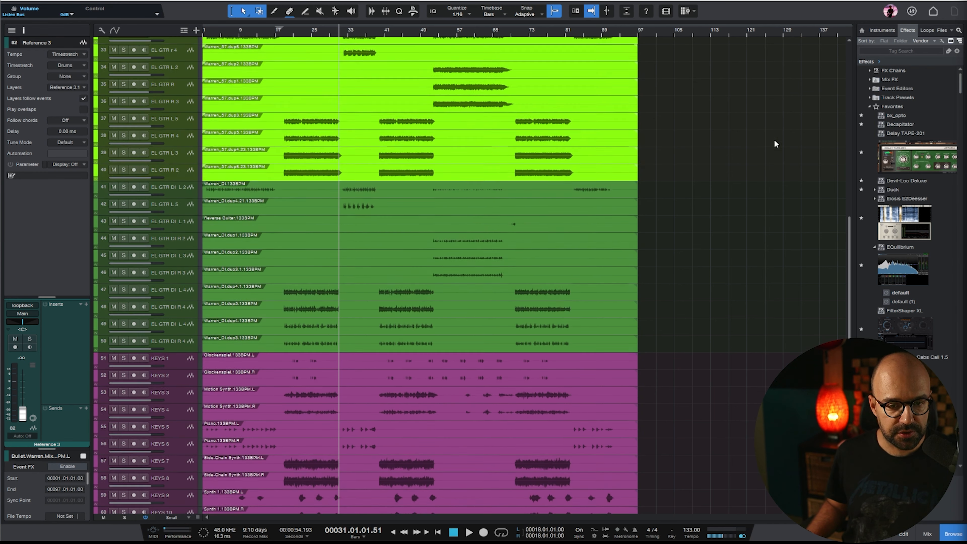
scroll(749, 153, up, 4)
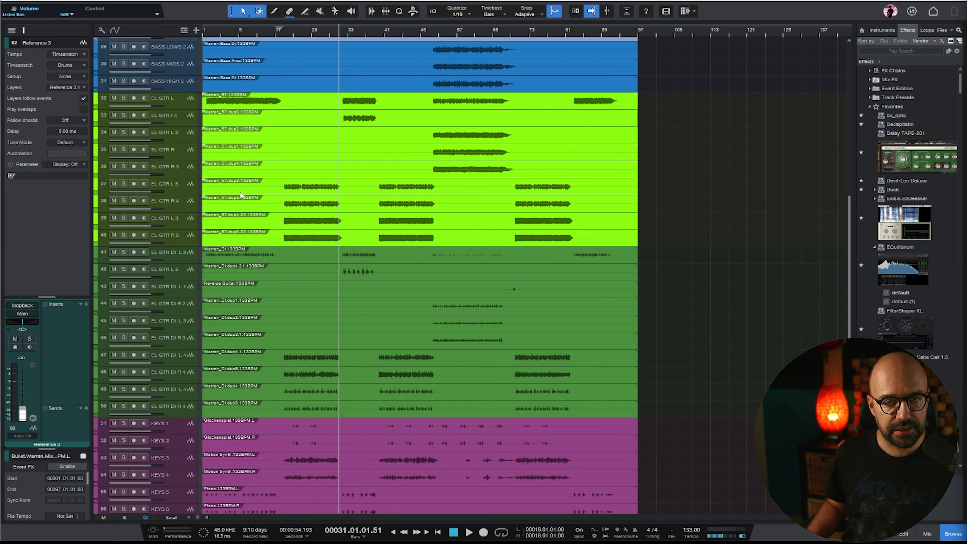
scroll(722, 188, down, 6)
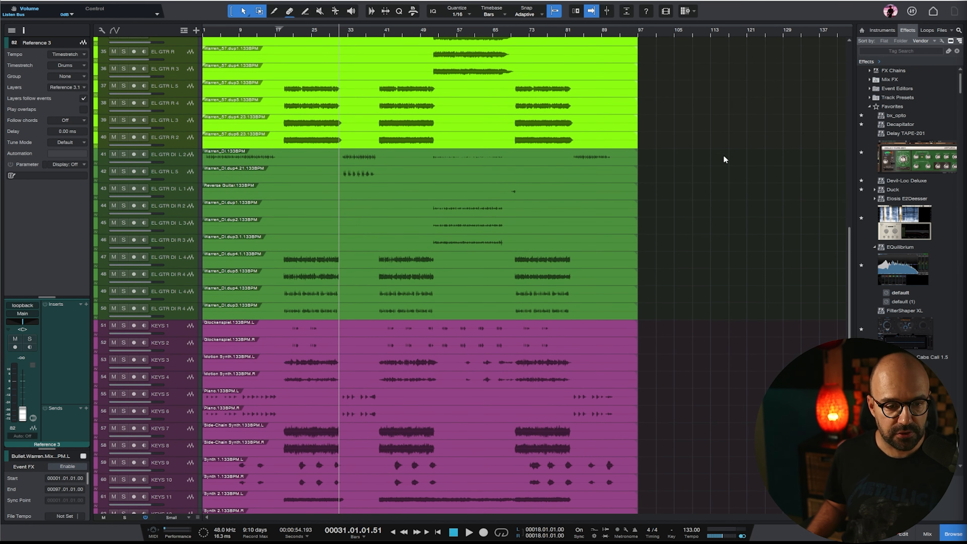
scroll(379, 186, up, 6)
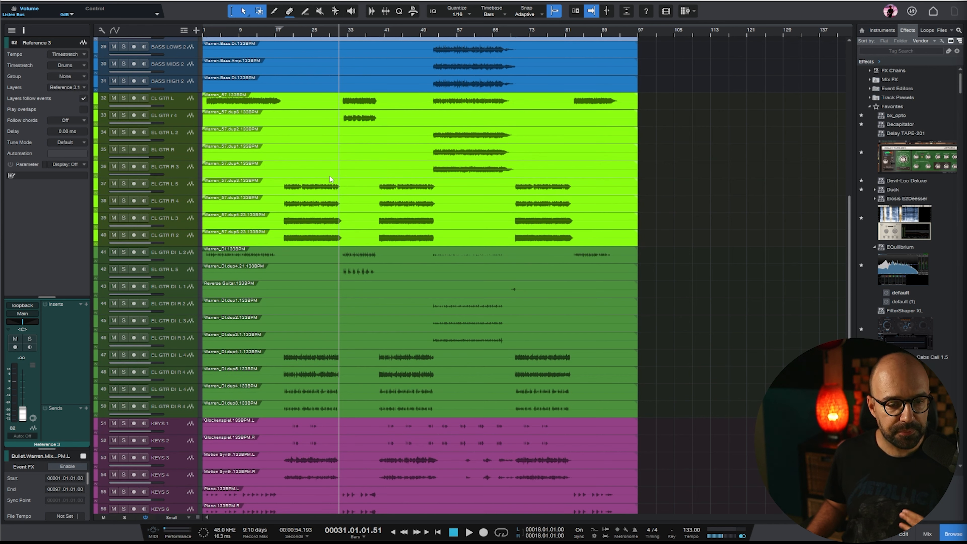
Select the EL GTR DI L 2 track and look over the guitar DI, keys and effects tracks below it
click(188, 262)
scroll(700, 274, down, 4)
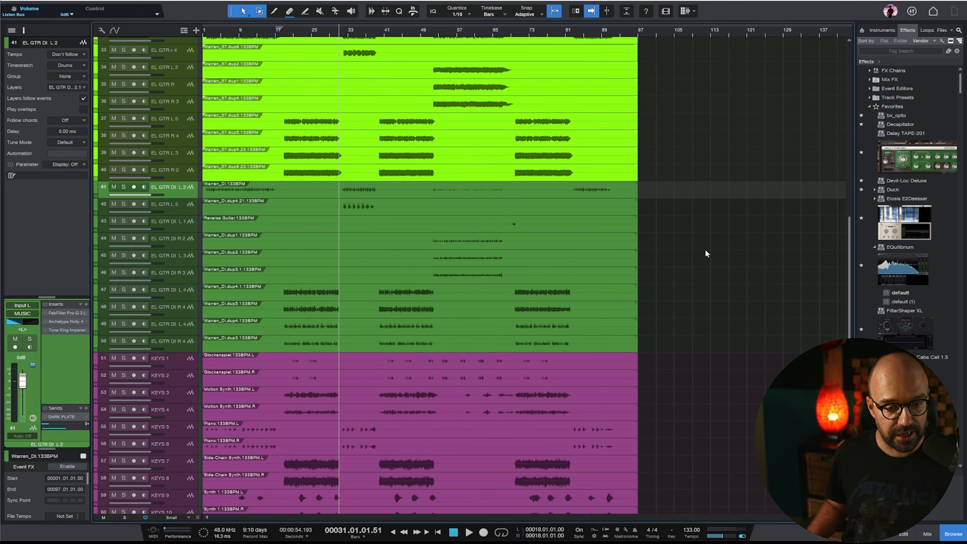
scroll(708, 244, down, 6)
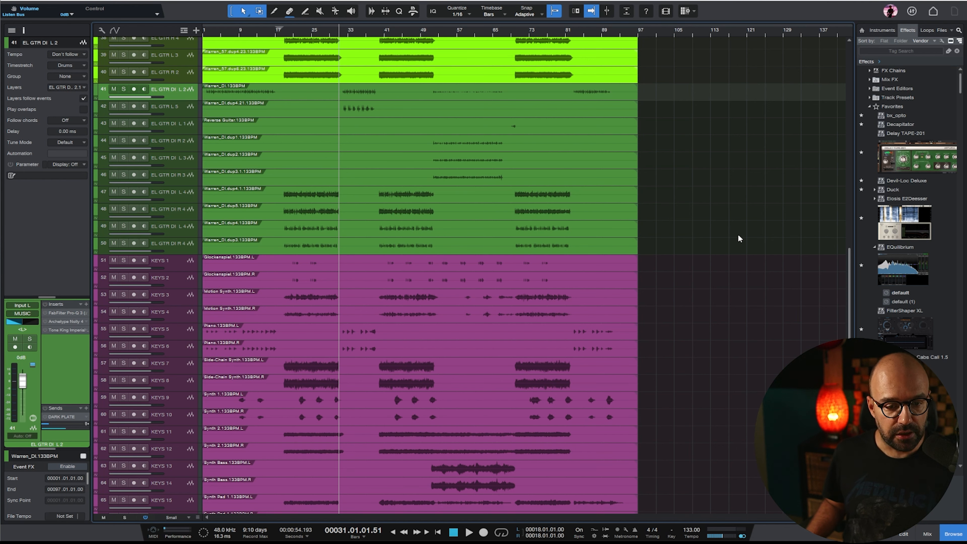
scroll(353, 254, down, 5)
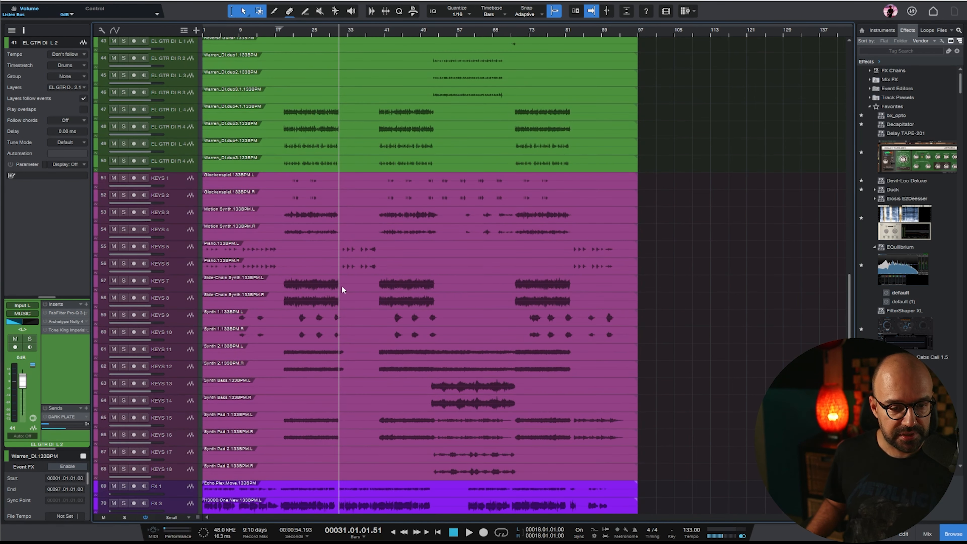
scroll(342, 289, down, 12)
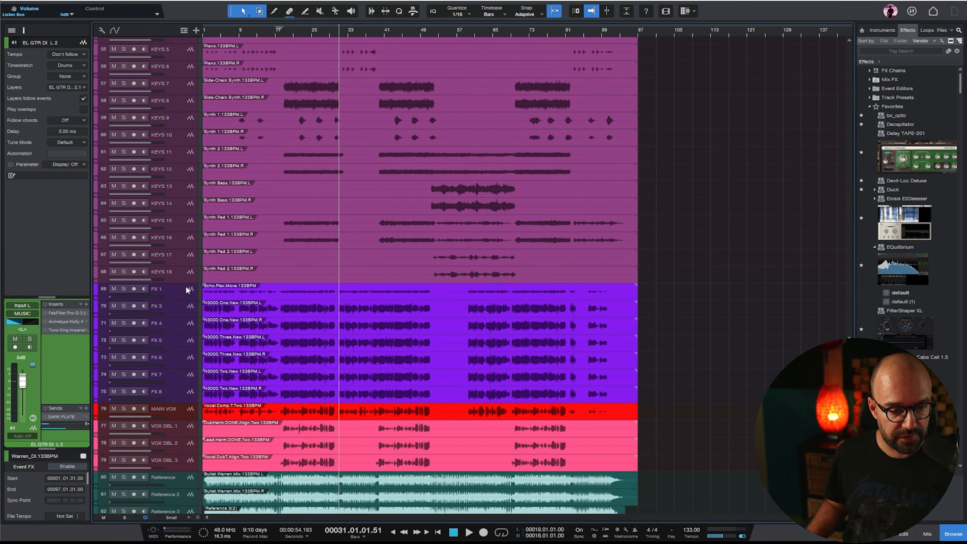
Select the FX 3, FX 1, Reference and Reference 3 tracks one after another to inspect the printed effects and reference mixes
scroll(339, 268, down, 3)
click(184, 260)
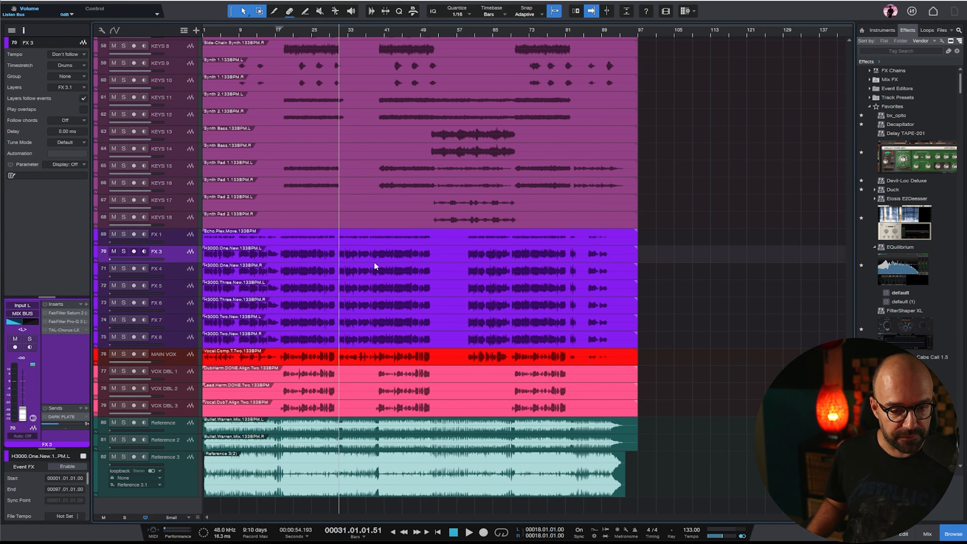
click(175, 237)
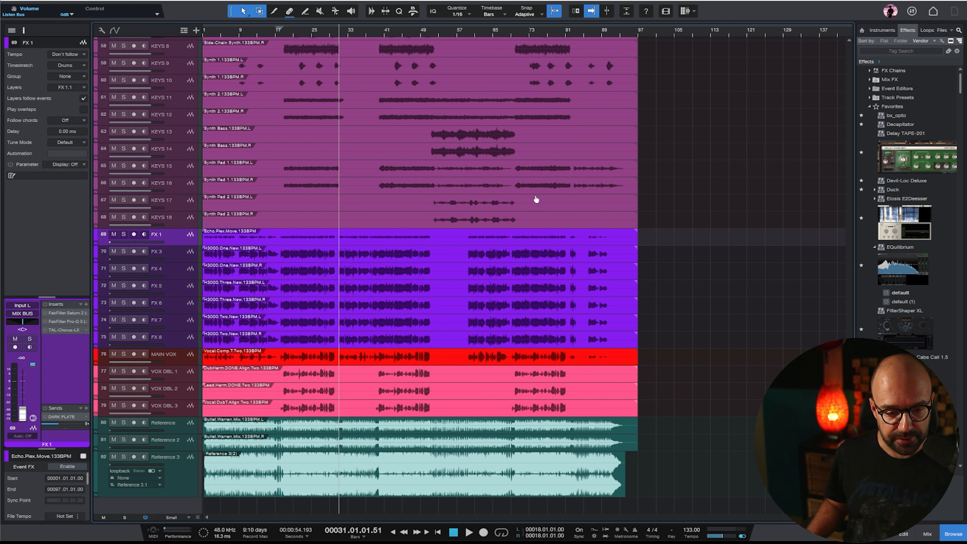
click(175, 424)
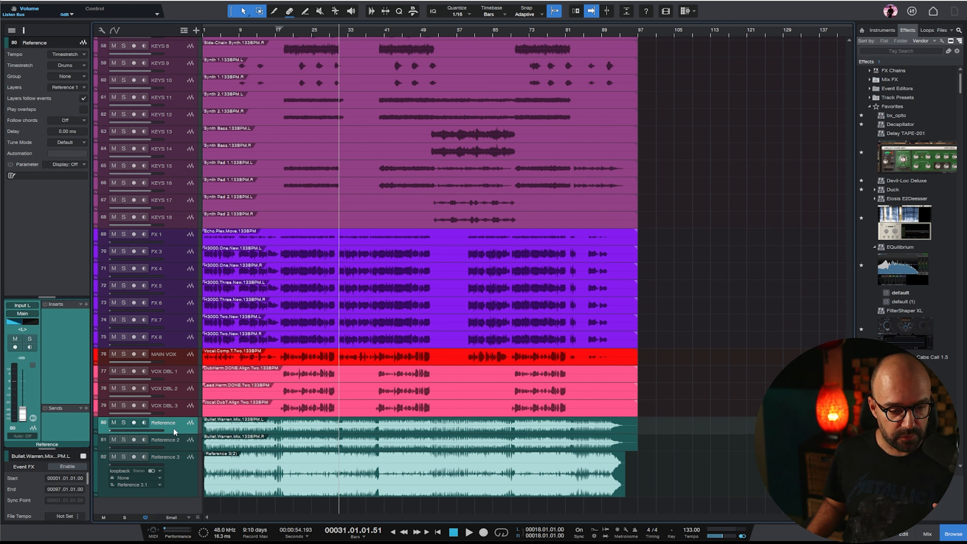
click(170, 489)
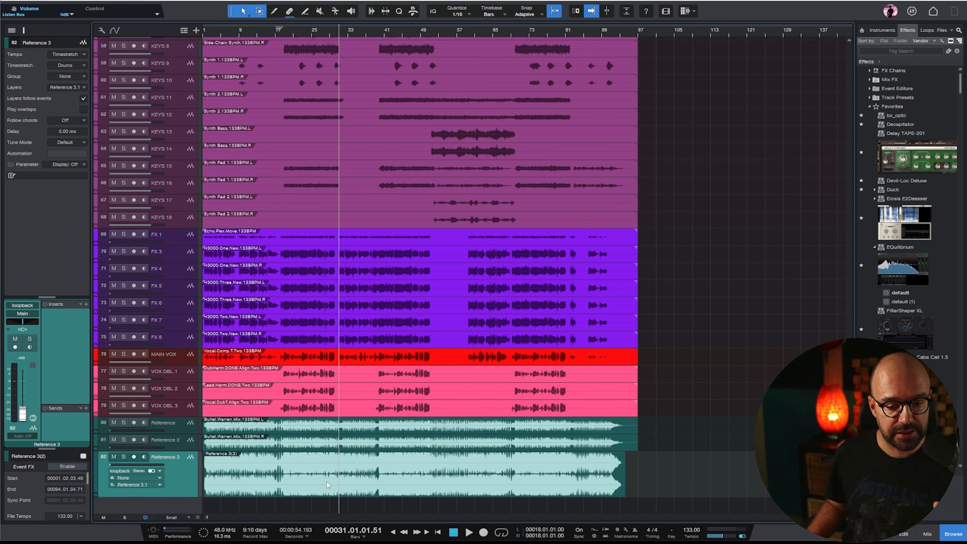
Return to the first tracks, play the song and look through the mixer's buses, effect channels and keys channels
scroll(731, 411, up, 10)
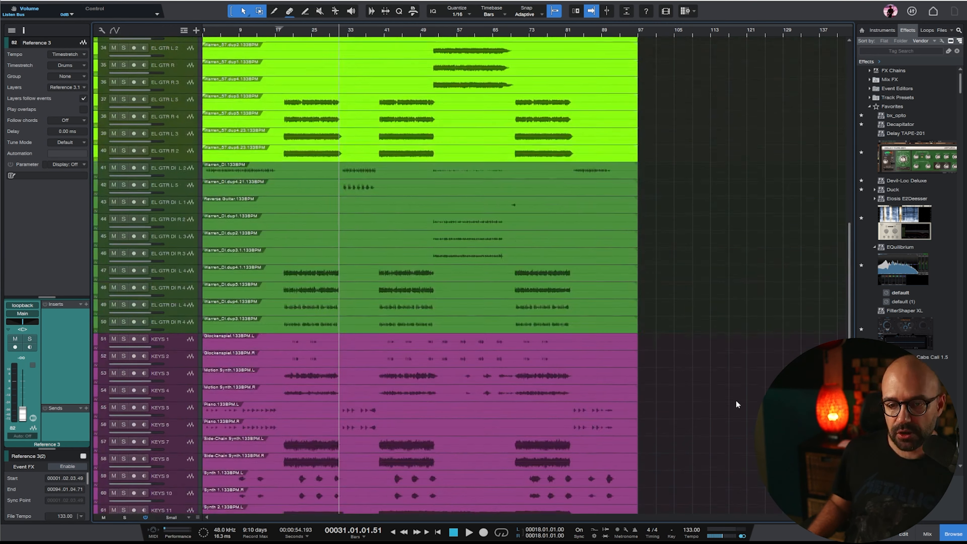
scroll(735, 399, up, 14)
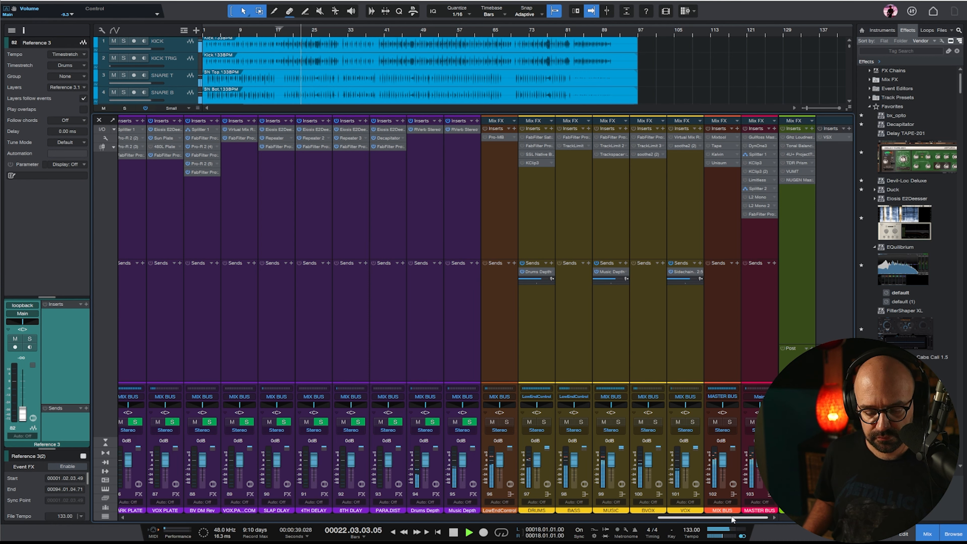
drag(732, 518, 496, 519)
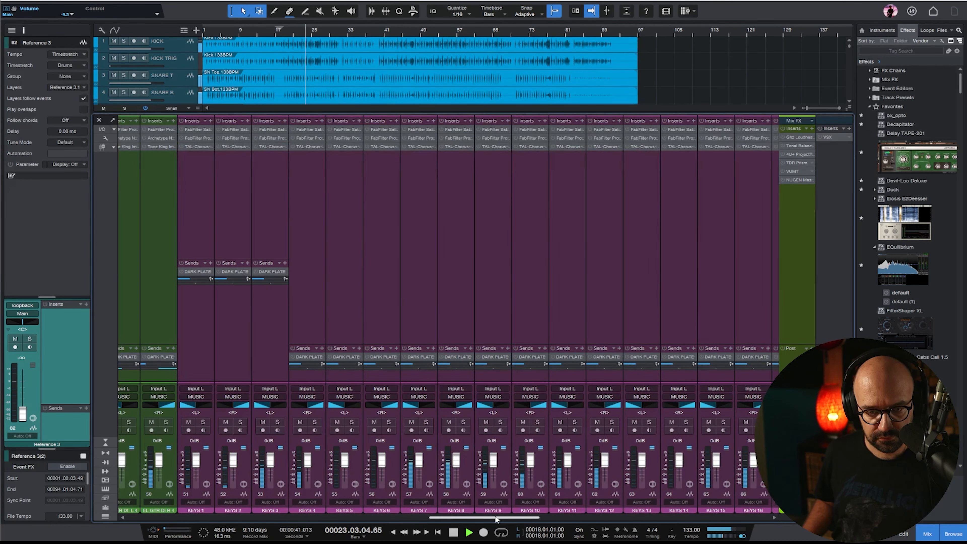
click(928, 534)
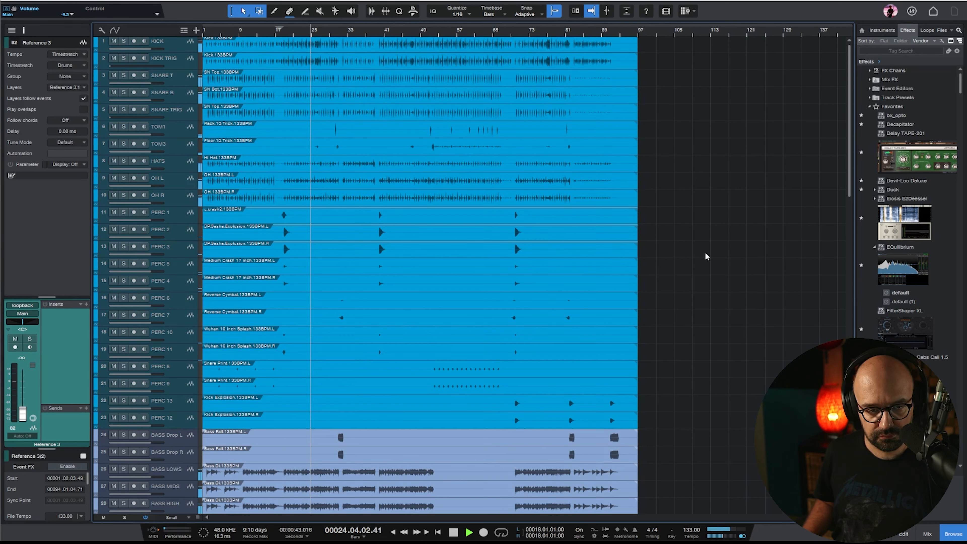
click(927, 534)
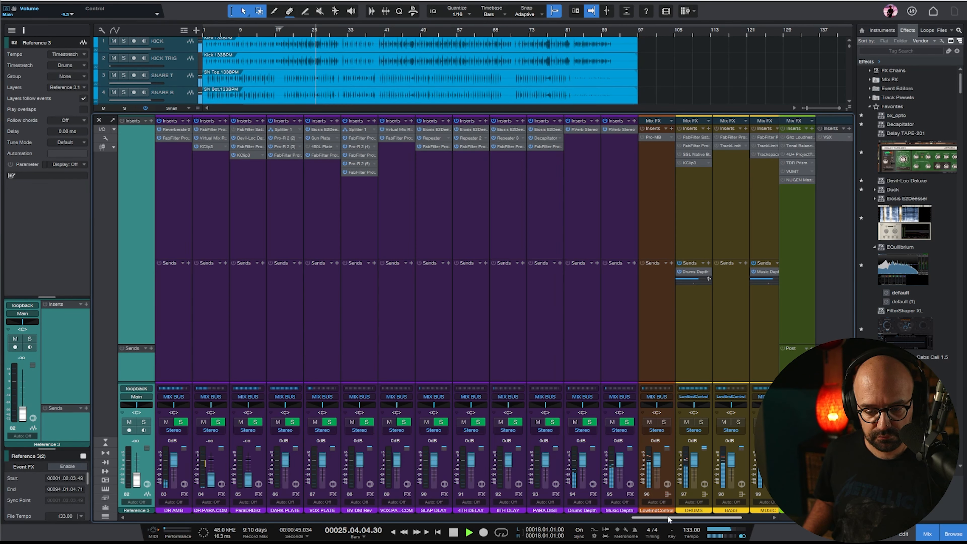
Lower the MUSIC bus fader to -6.3 dB in the mixer and return to the full arrangement view
drag(669, 519, 752, 519)
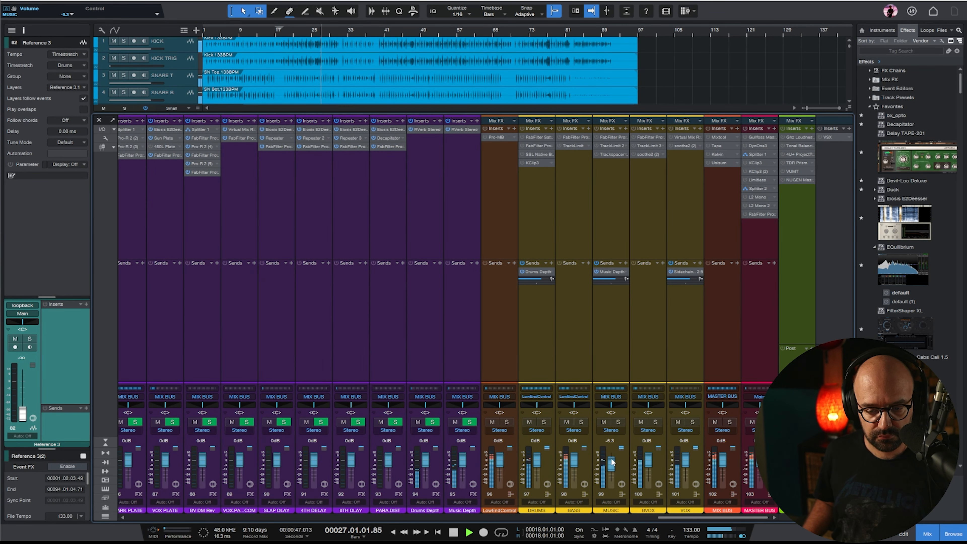
drag(611, 458, 611, 462)
click(928, 534)
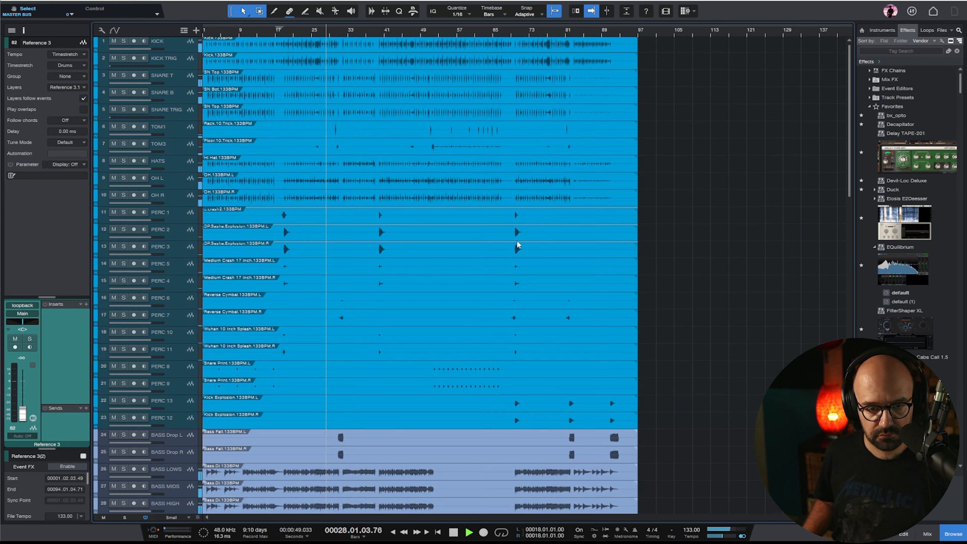
Enlarge the KICK track to show its waveform in detail and solo it
click(185, 52)
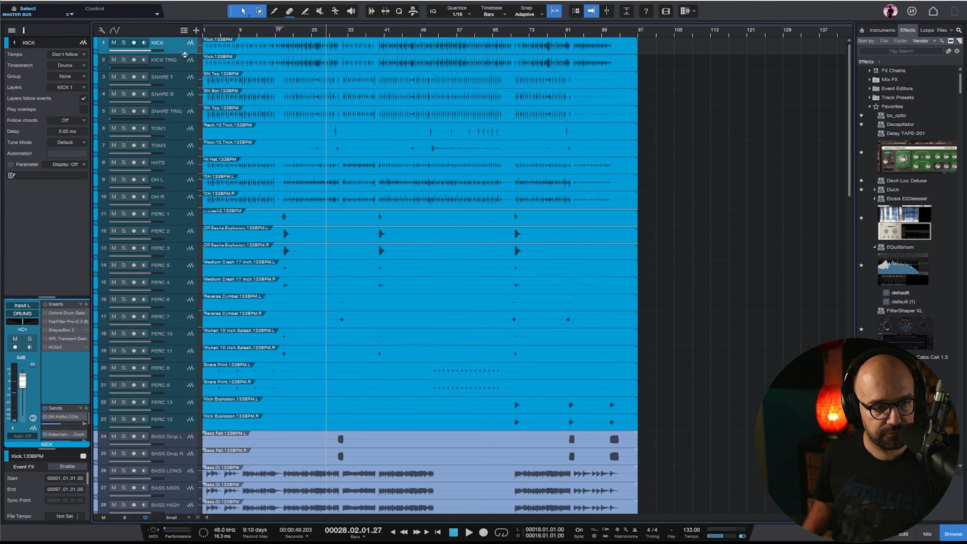
drag(186, 53, 182, 166)
key(s)
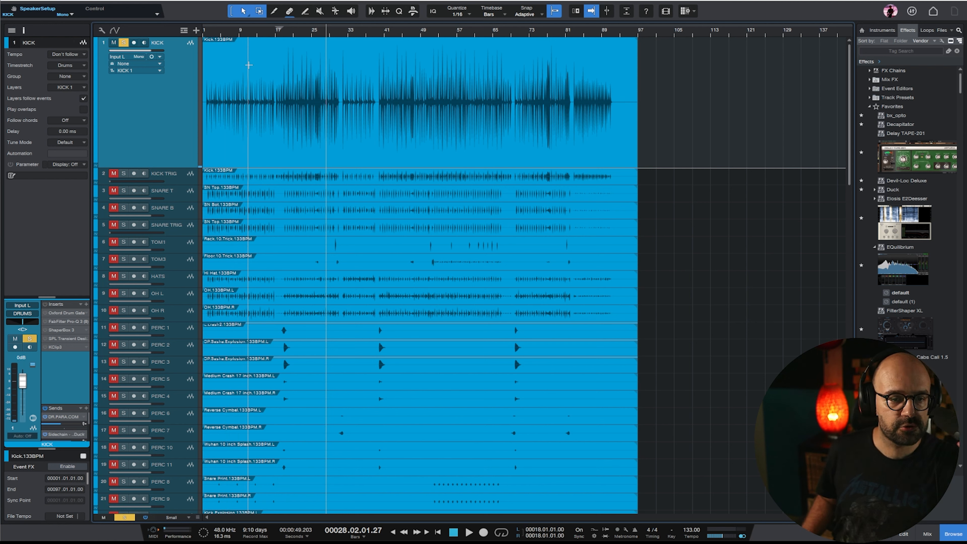
Play the soloed kick from around bar 20 with a closer view of its waveform, and stop playback
key(space)
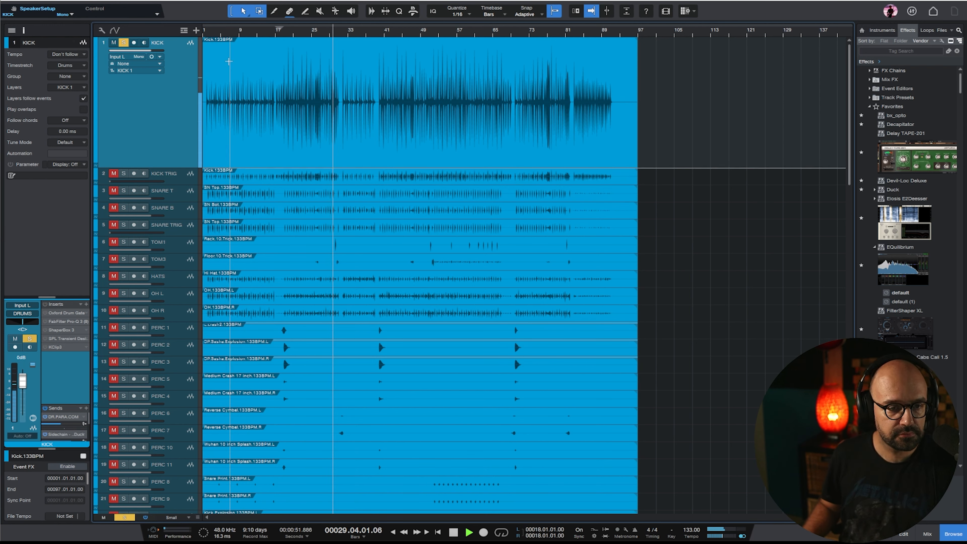
click(293, 31)
key(e)
key(e)
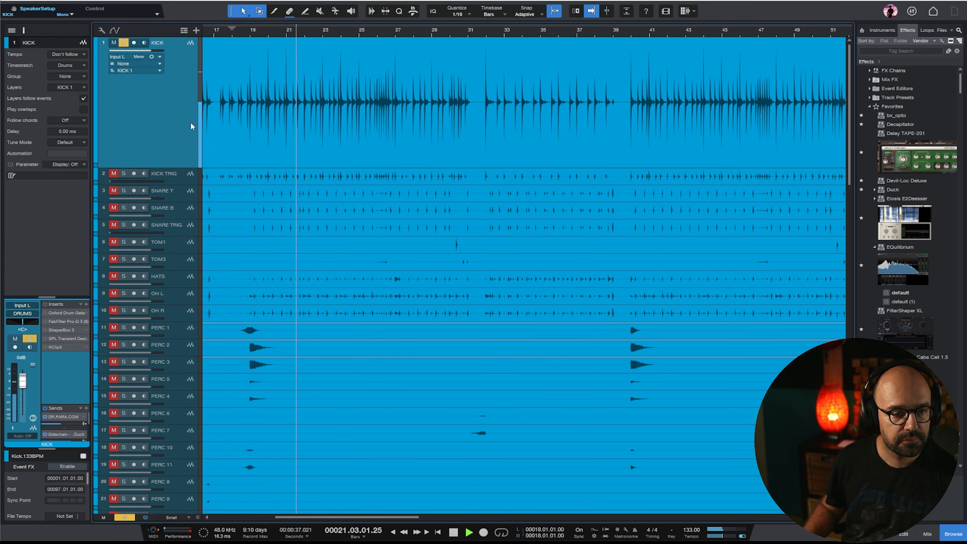
key(space)
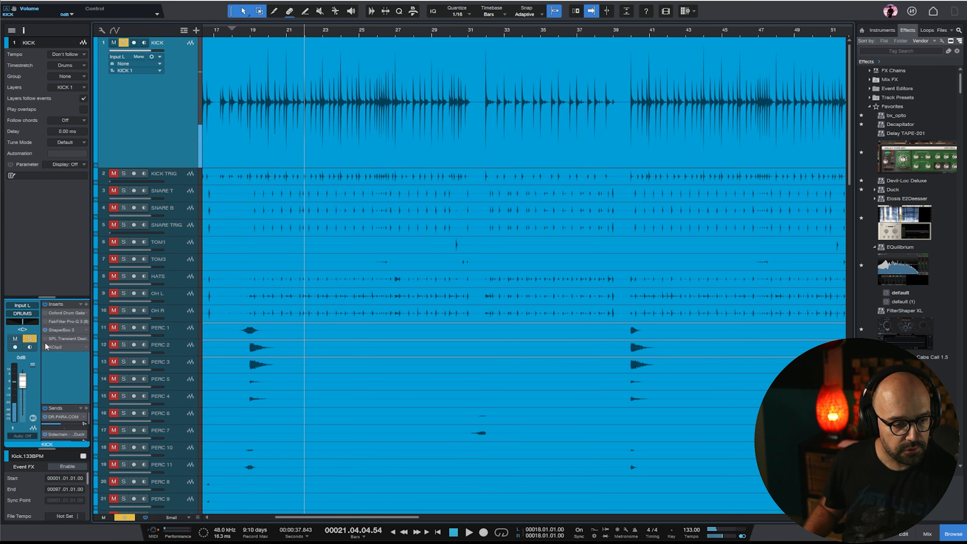
Play the kick while viewing its ShaperBox 3 Kick Gate curve and its FabFilter Pro-Q 3 equalizer
click(54, 330)
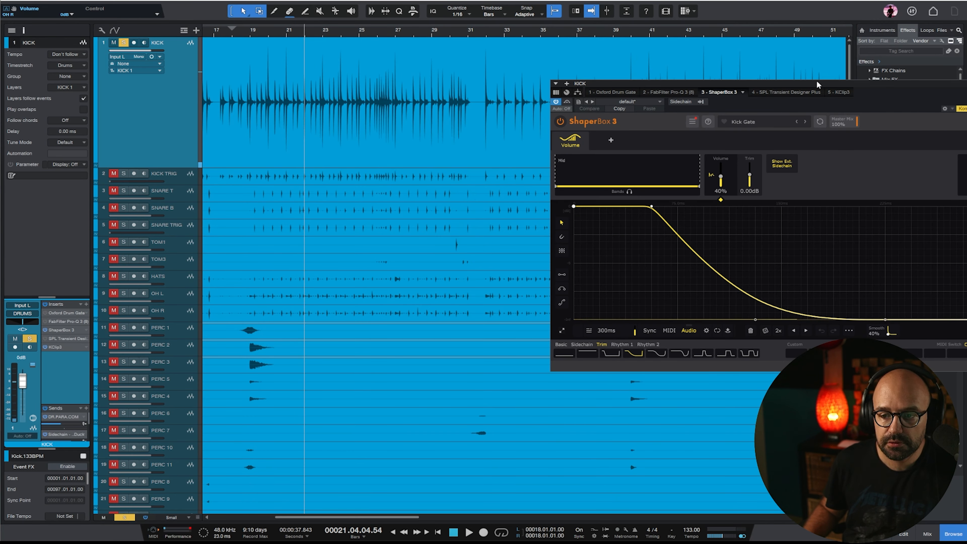
drag(817, 84, 548, 118)
key(space)
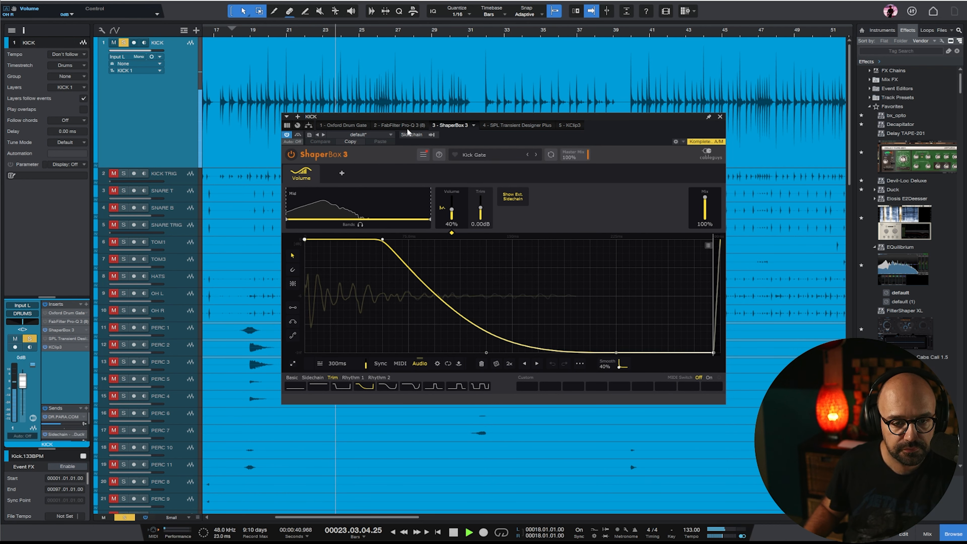
click(400, 125)
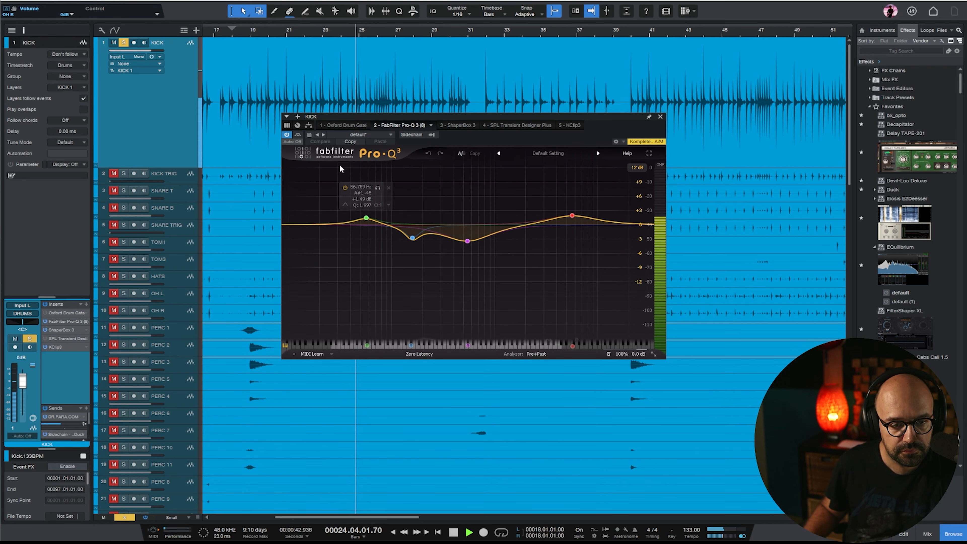
Shape the kick's FabFilter Pro-Q 3 with about -11.8 dB at 482 Hz, -7.85 dB on band 2 and a new -3.34 dB cut near 1429 Hz
drag(468, 240, 462, 280)
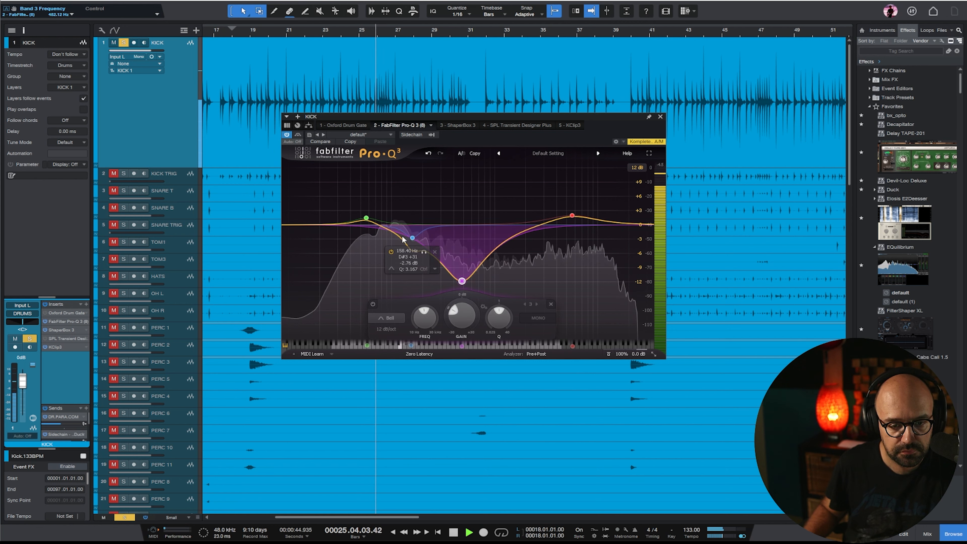
drag(403, 239, 401, 263)
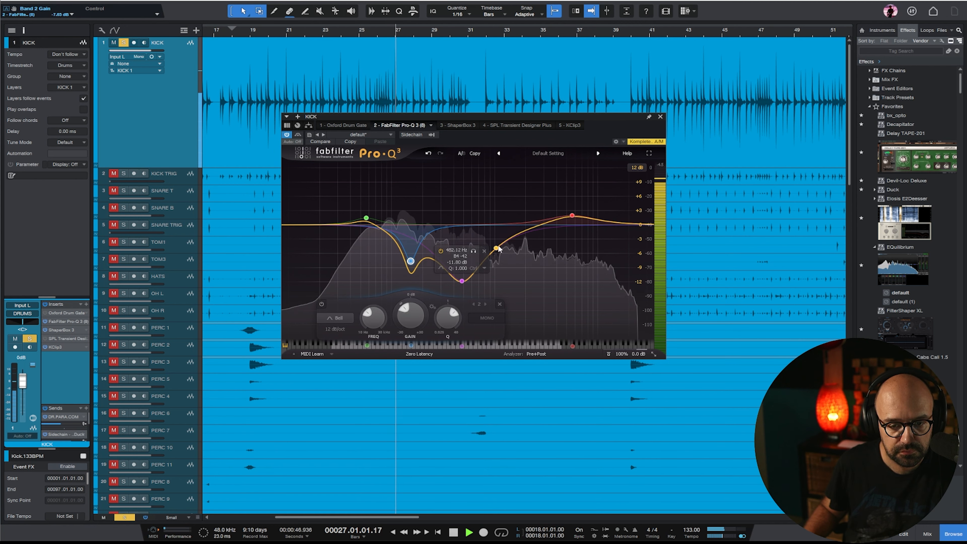
drag(512, 233, 513, 259)
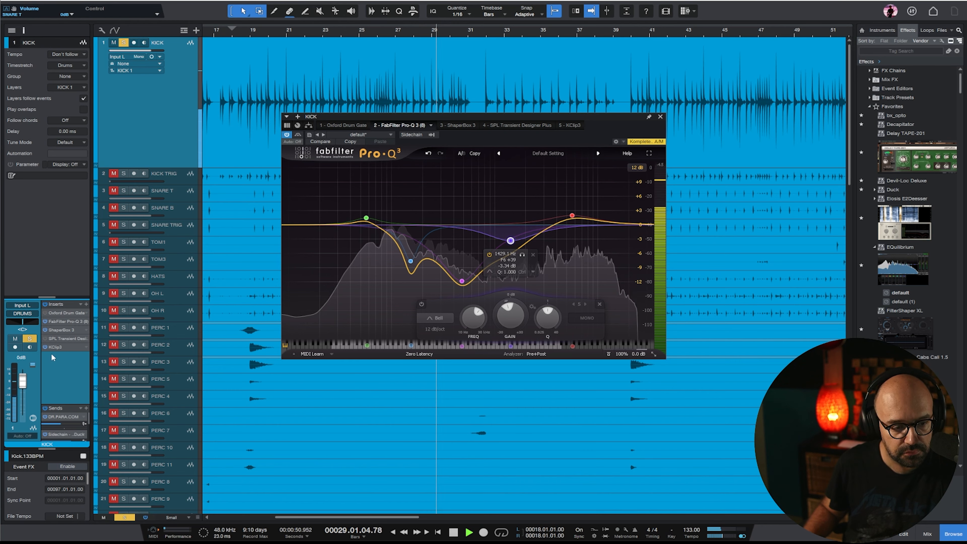
Set the KClip3 input gain on the kick to about 7.9 dB, close the plug-in and replay from around bar 21
click(55, 346)
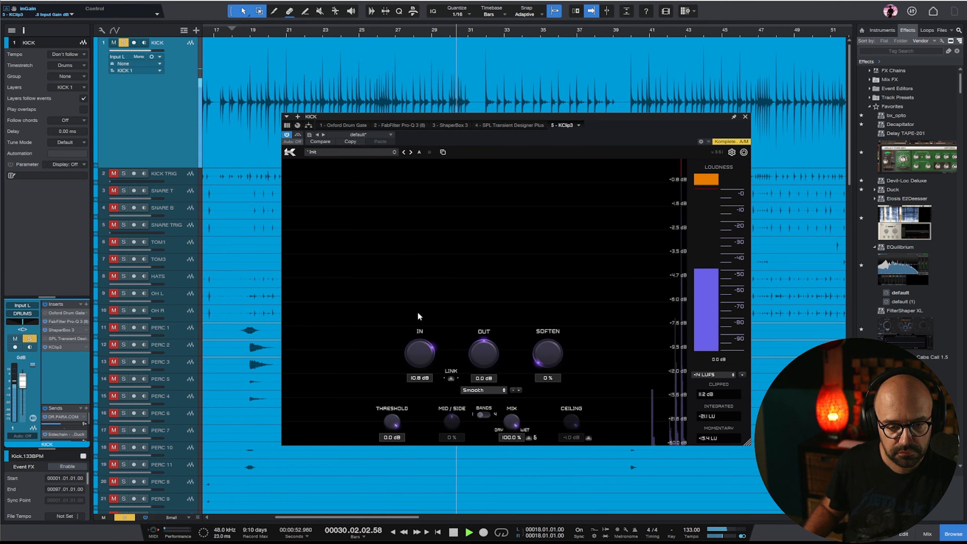
drag(416, 311, 417, 323)
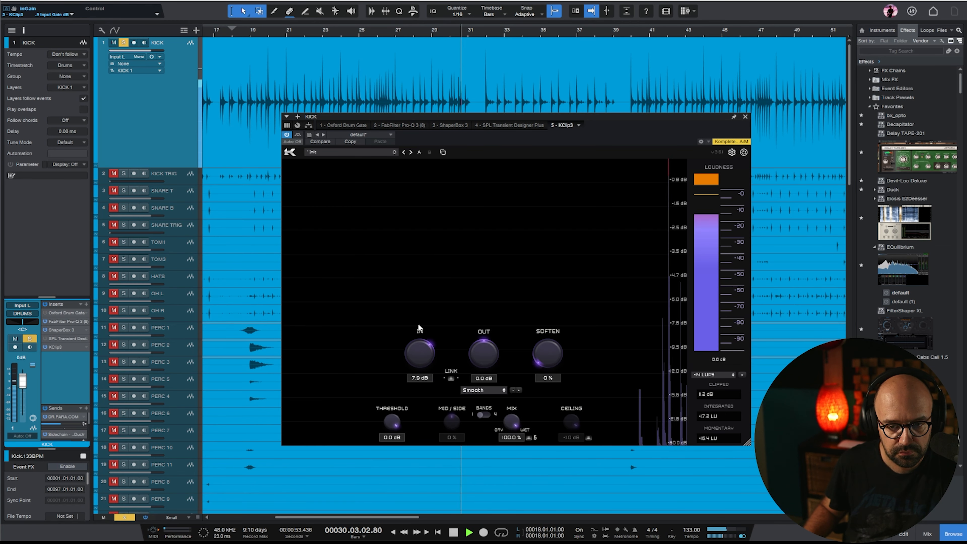
click(745, 118)
click(299, 31)
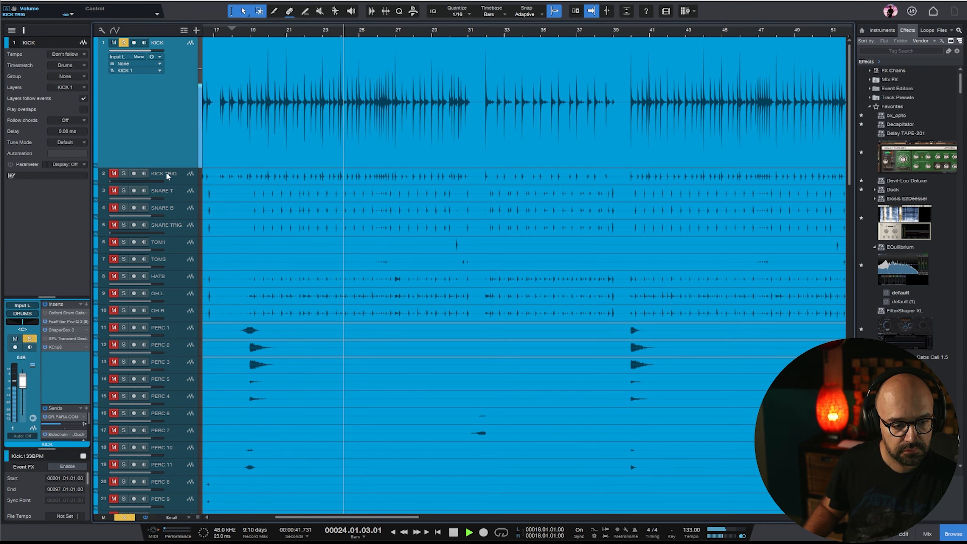
Look over the effects and bus channels in the mixer, then return to the KICK track in the arrangement
key(F3)
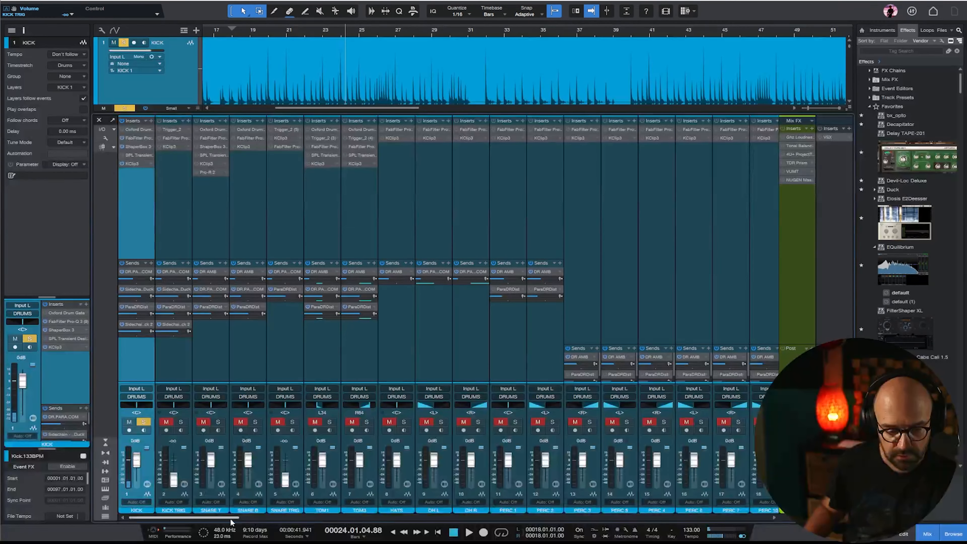
drag(231, 519, 722, 519)
click(527, 268)
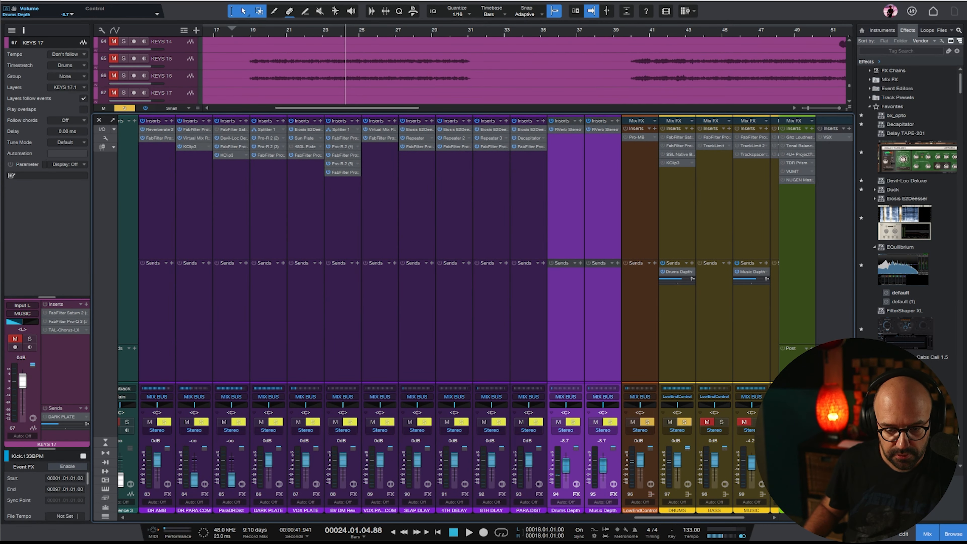
click(927, 533)
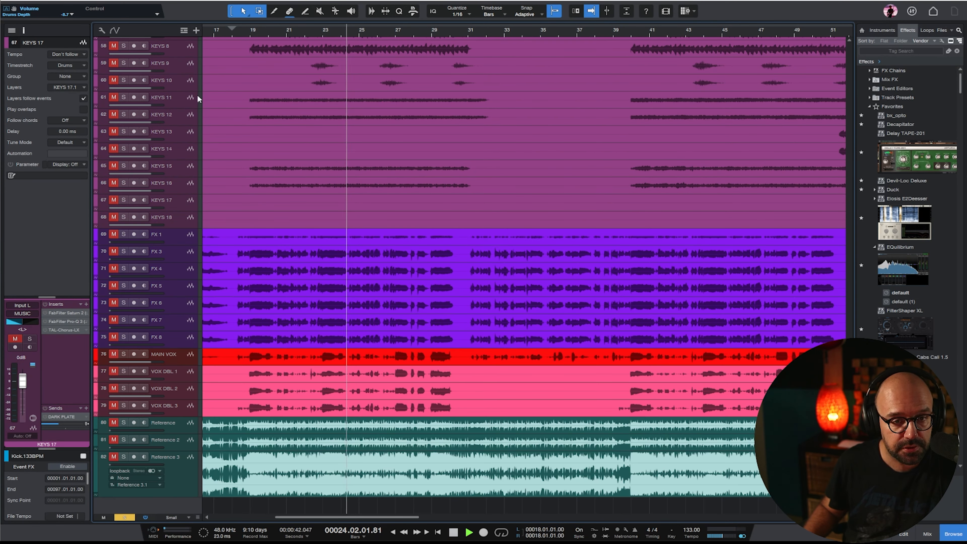
scroll(367, 233, up, 5)
scroll(362, 132, up, 15)
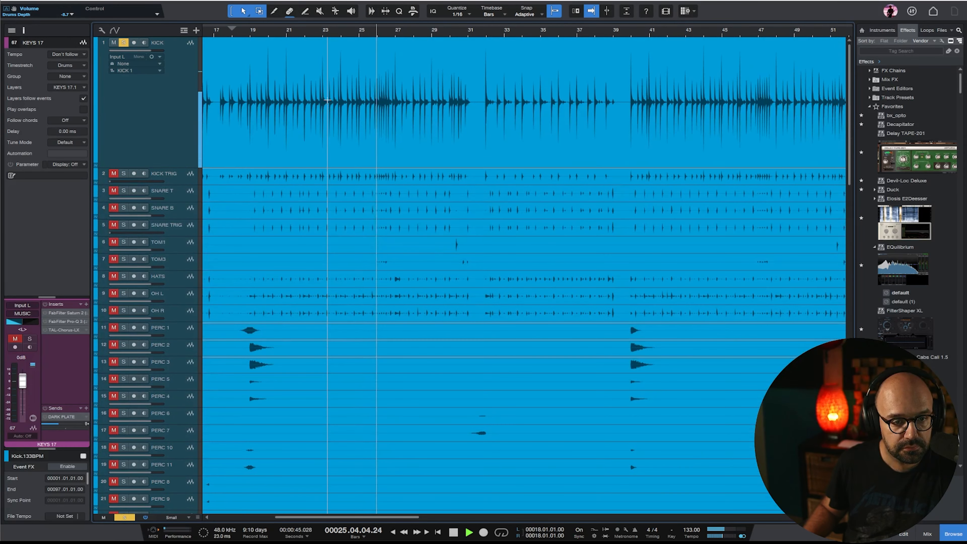
click(159, 114)
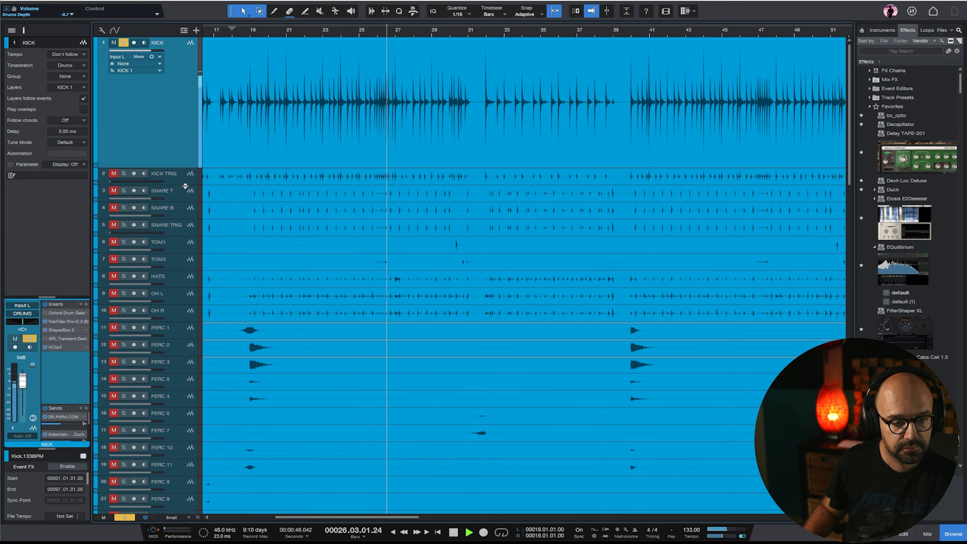
Enlarge the KICK TRIG track to show its waveform, select it and stop playback
drag(185, 185, 186, 280)
click(182, 238)
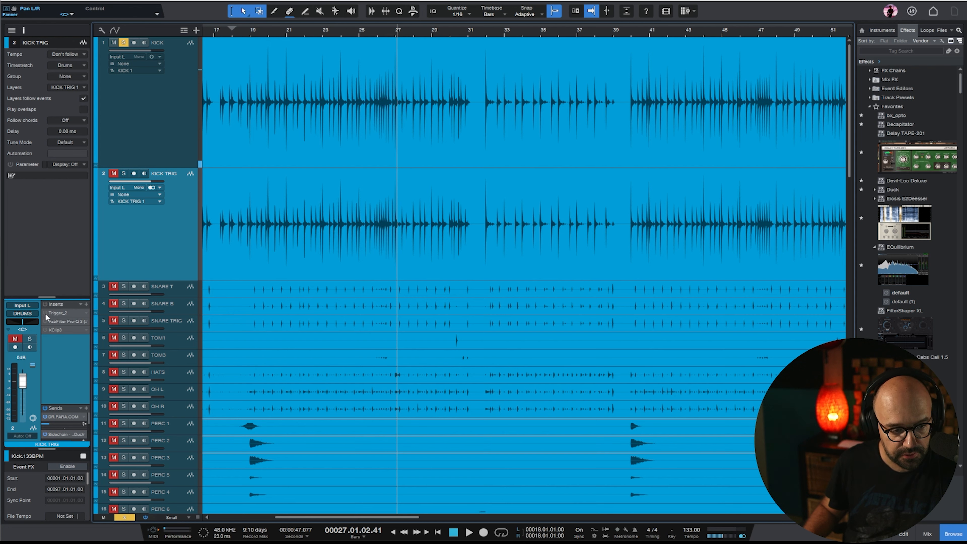
key(space)
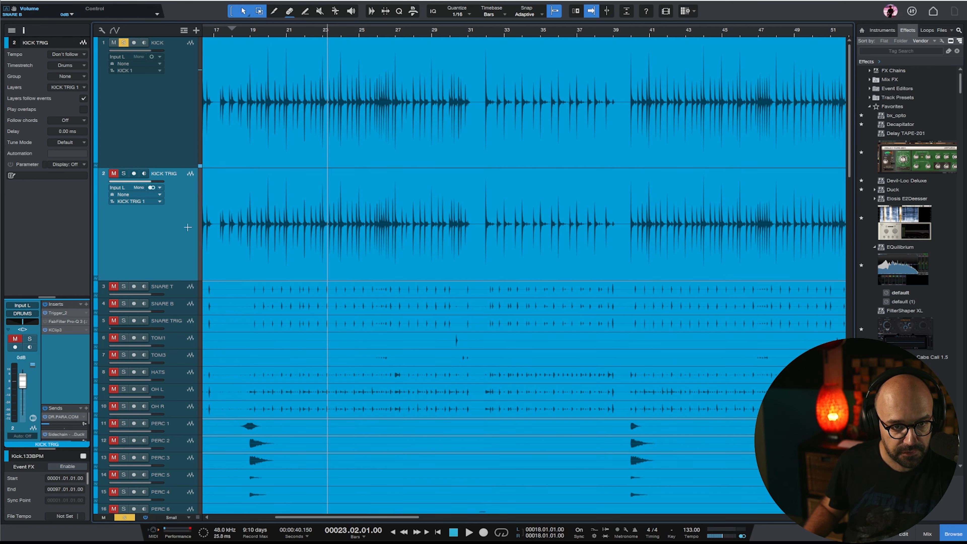
Bring the KICK TRIG track's Trigger 2 plug-in fully into view and play the track soloed along with the kick
click(66, 313)
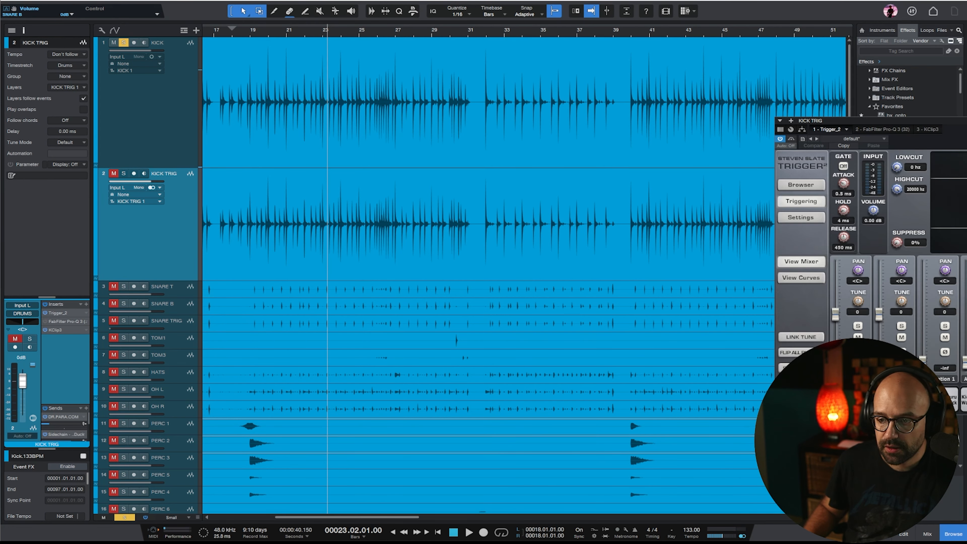
drag(959, 129, 556, 135)
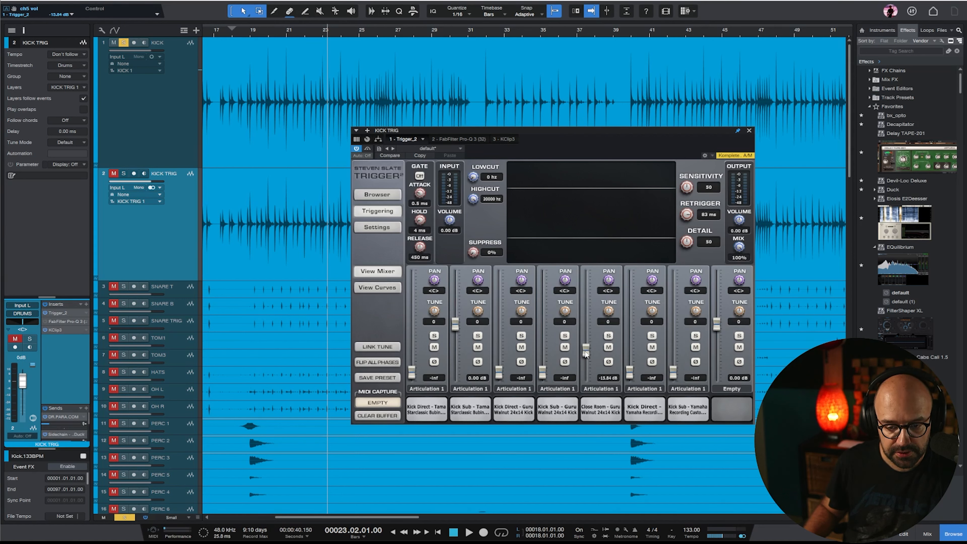
key(space)
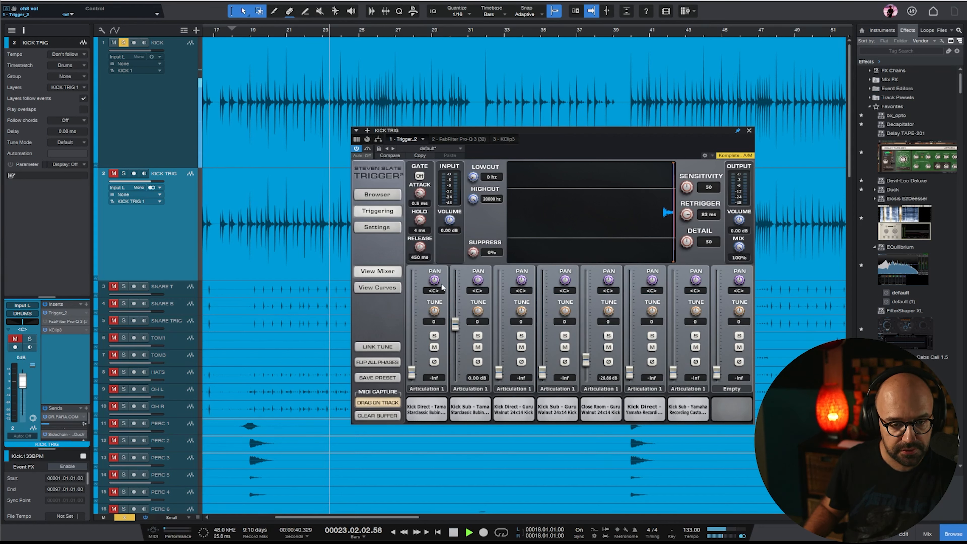
click(124, 173)
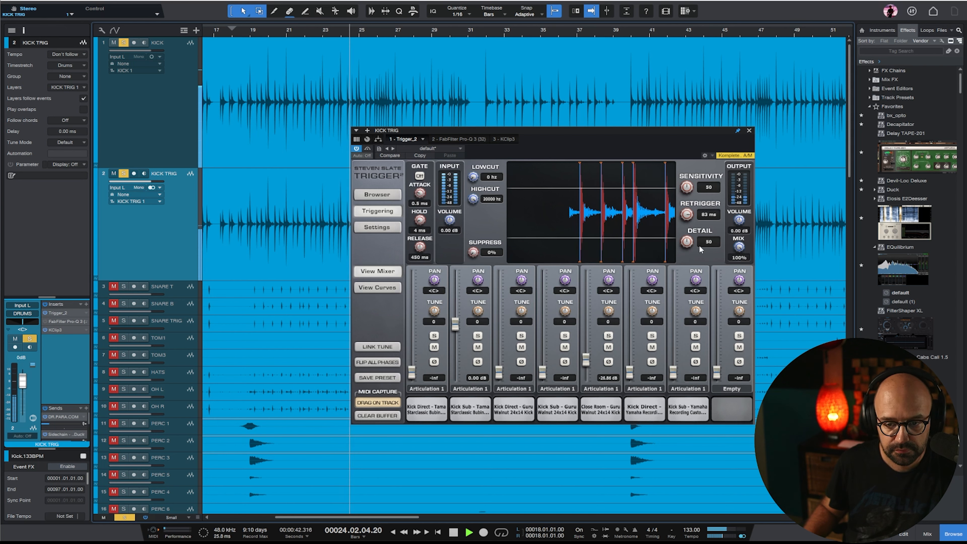
Raise Trigger 2's Detail to 69 and the Tama Starclassic Kick Sub sample's level to about 8.44 dB
drag(687, 242, 687, 222)
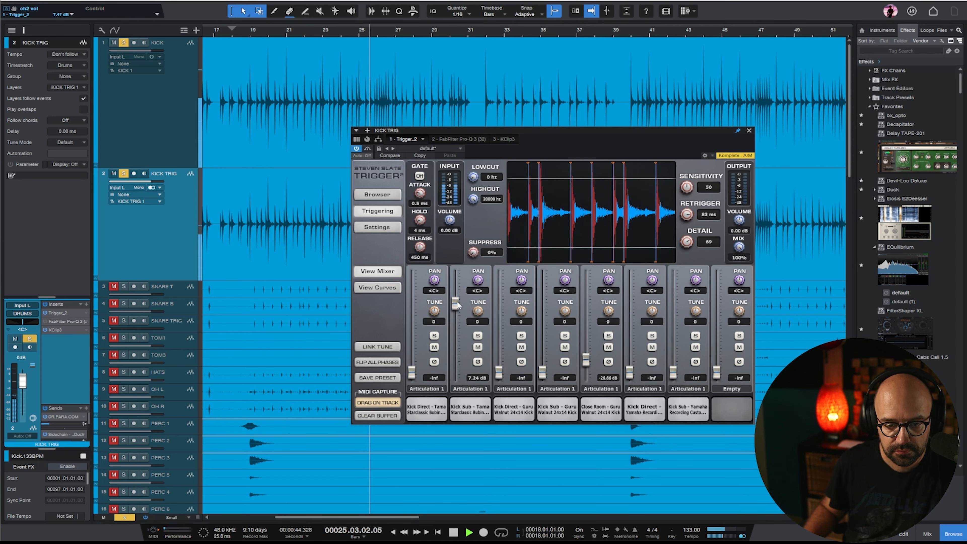
drag(455, 324, 455, 300)
Adjust the Kick Sub Tama sample's envelope in the curve view, setting its attack to 6 ms with sustain kept at 0.00 s
click(377, 288)
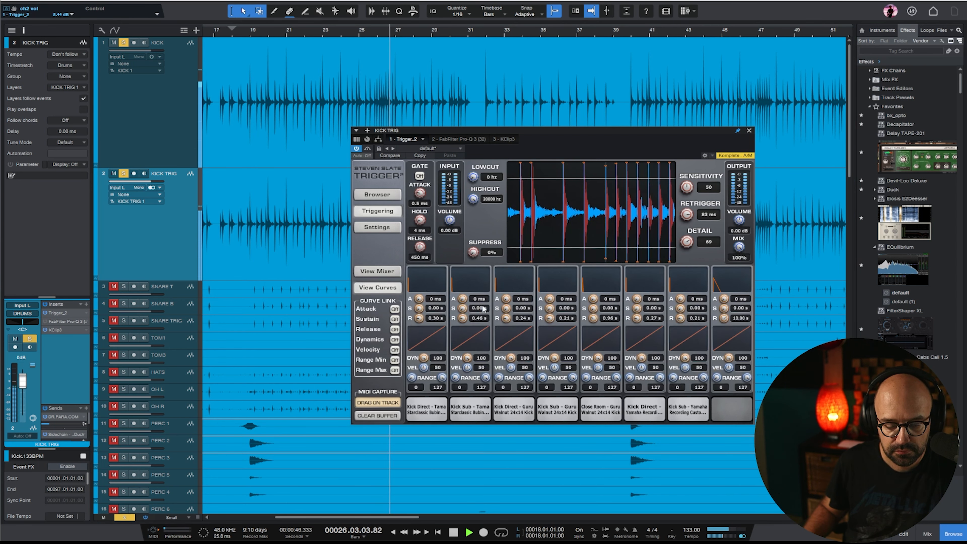
drag(463, 310, 462, 332)
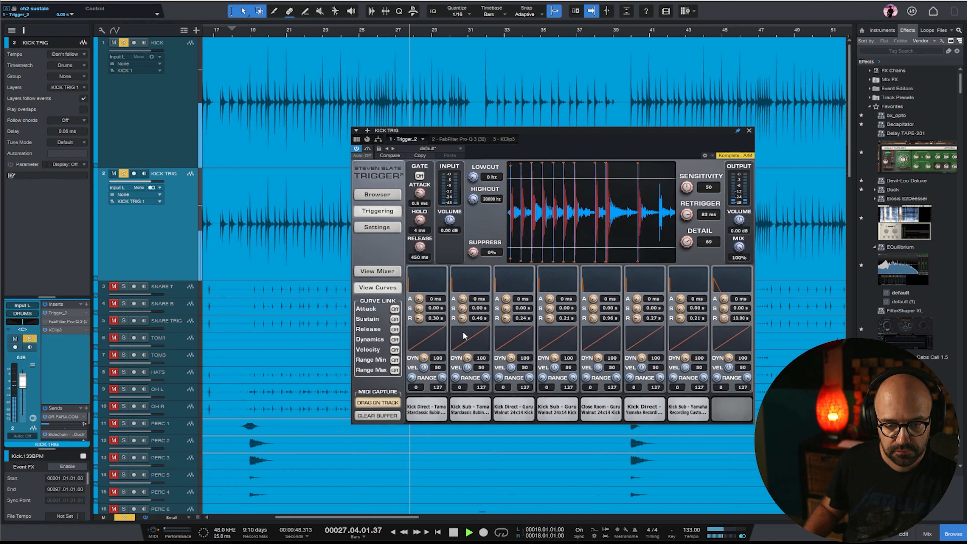
mouse_move(462, 299)
mouse_down()
mouse_move(460, 269)
mouse_move(461, 284)
mouse_up()
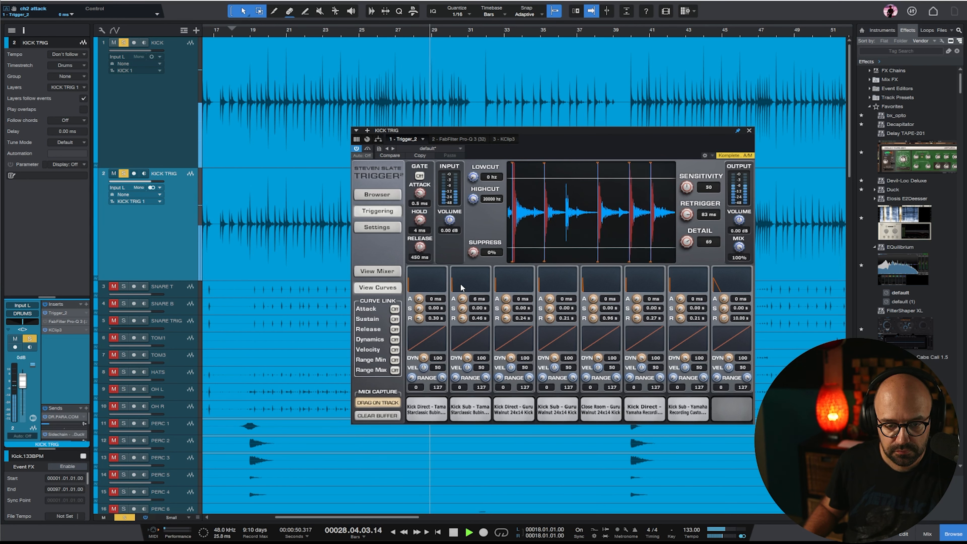
Bring in the Tama Starclassic Kick Direct sample at -6.40 dB in Trigger 2's mixer and replay from around bar 21
click(377, 270)
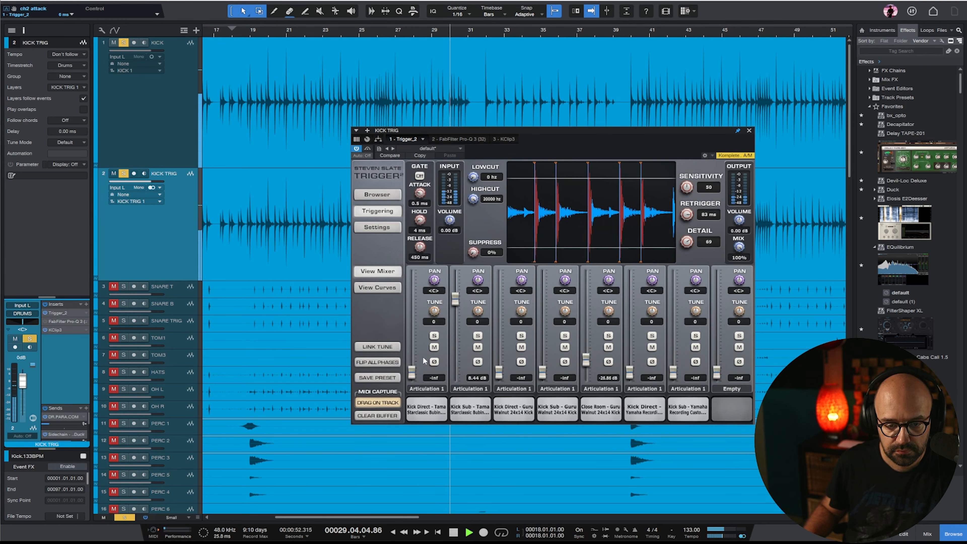
drag(412, 370, 410, 334)
click(299, 32)
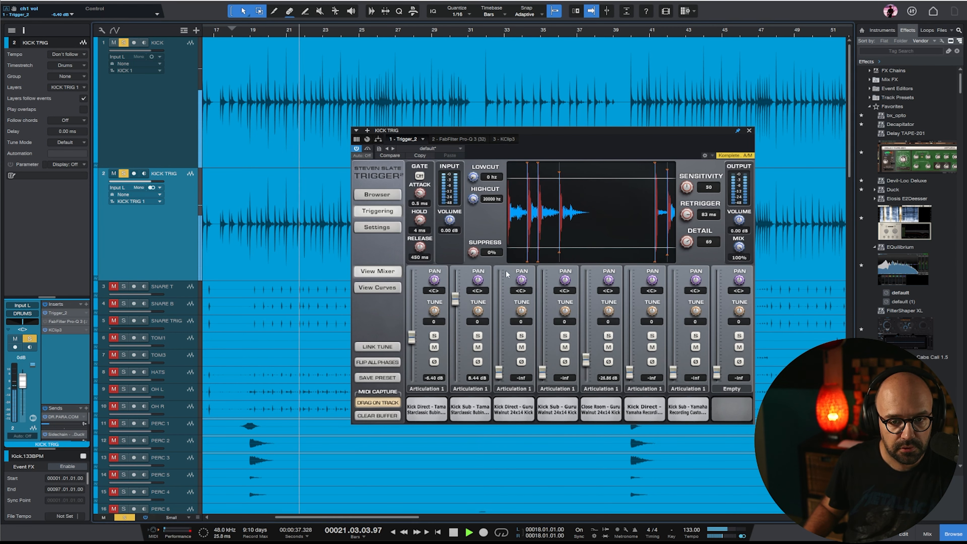
Lower Trigger 2's Detail to 47, set the Close Room sample to about -22.48 dB and close the plug-in
drag(686, 242, 685, 262)
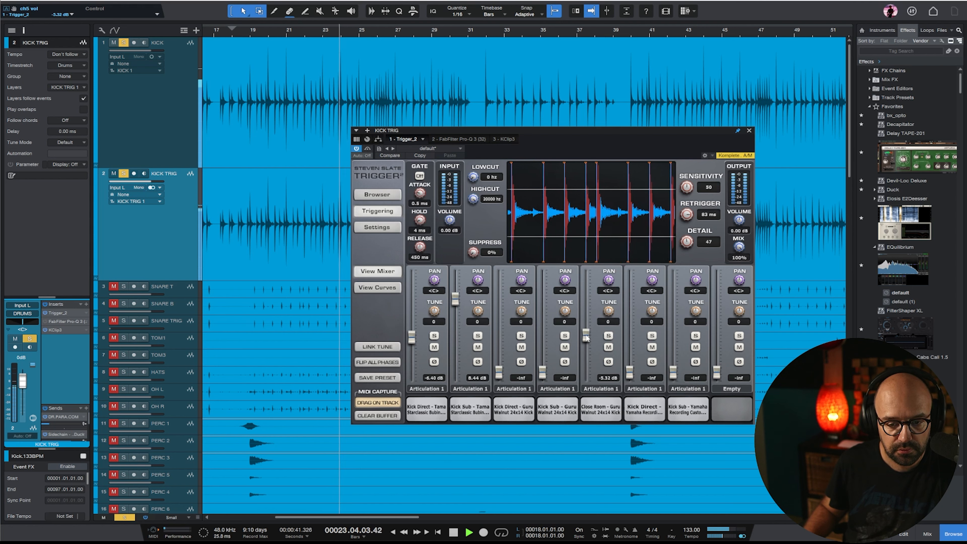
drag(587, 362, 587, 360)
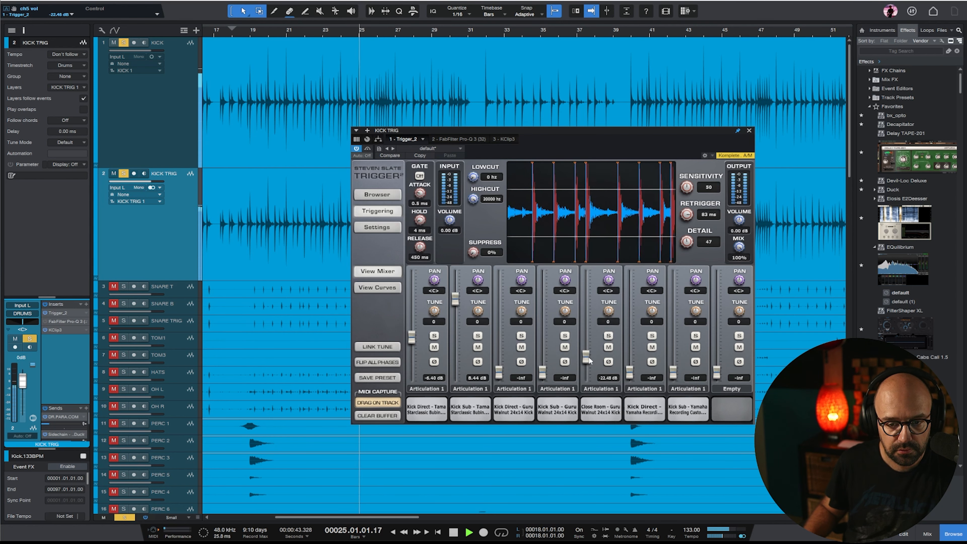
click(749, 131)
Lower the KICK track's volume to -2.1 dB, select the KICK TRIG track and stop playback
click(121, 147)
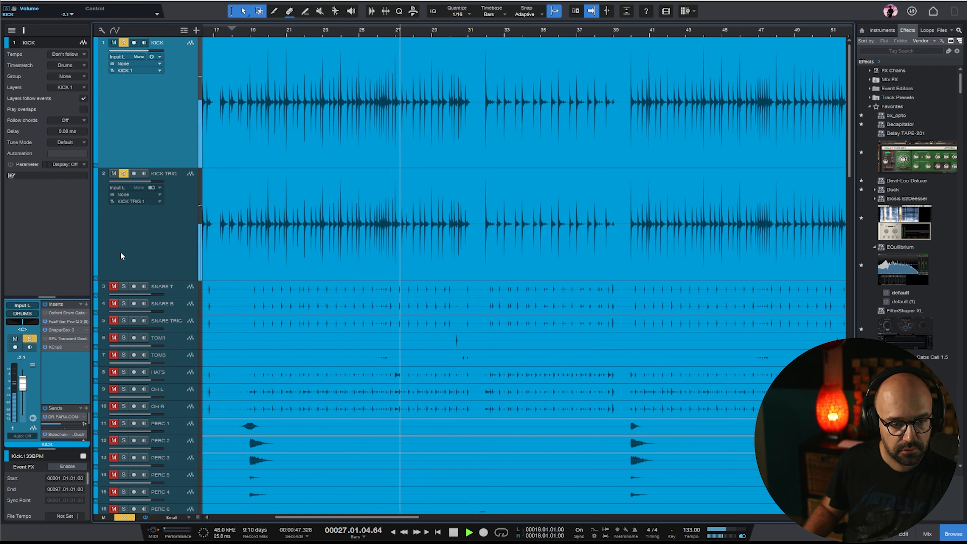
click(123, 236)
key(space)
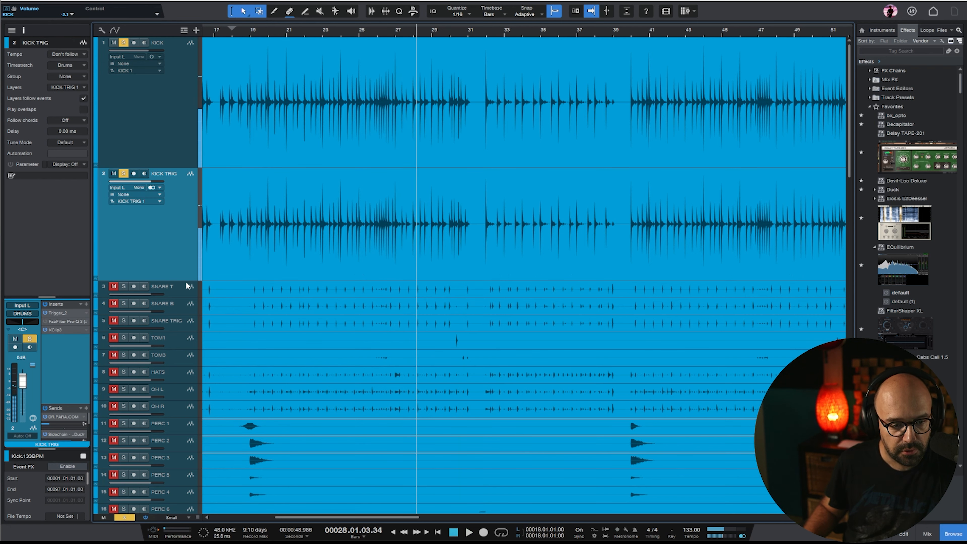
Enlarge and solo the SNARE T track, fit the whole song in the arrangement view and start playback
click(184, 296)
drag(184, 298, 186, 361)
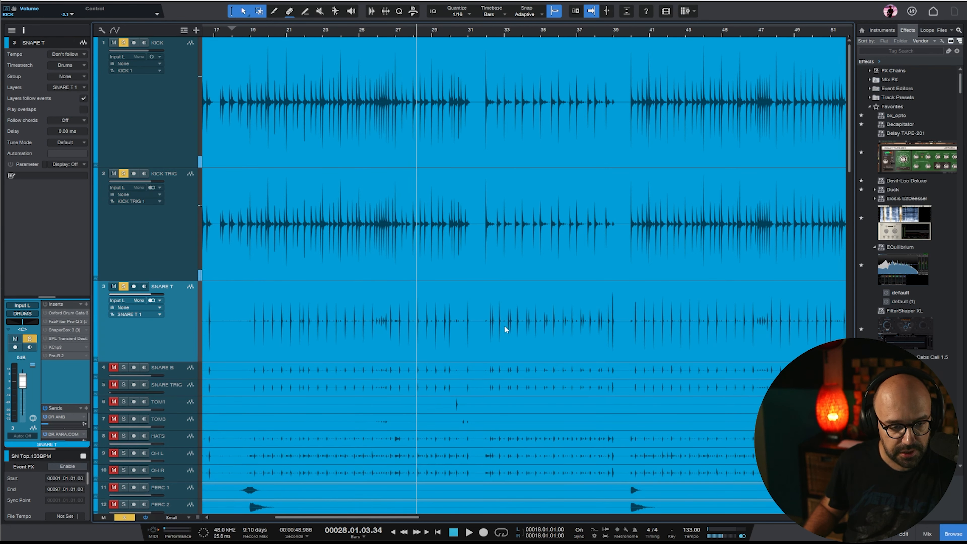
key(z)
key(space)
drag(420, 283, 422, 268)
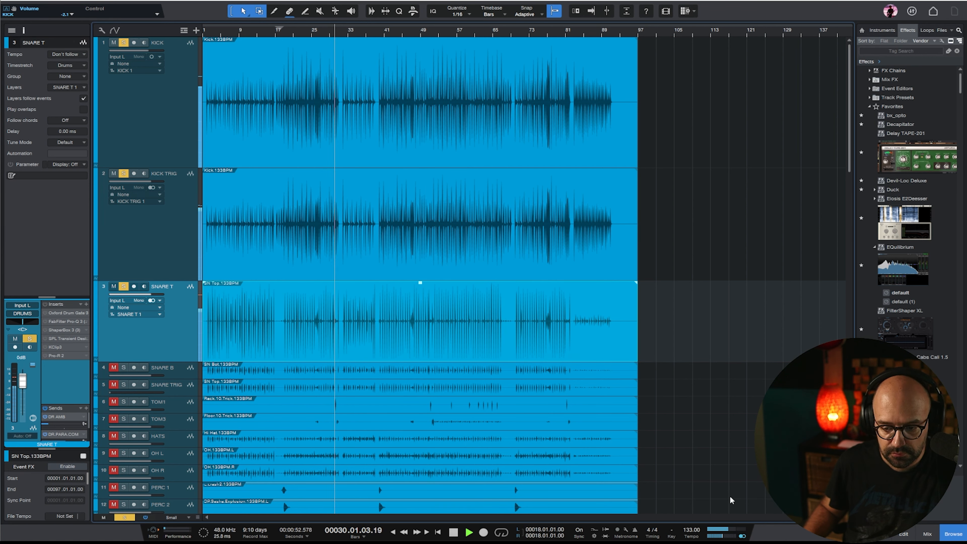
Enable KClip3 on the SNARE T track and raise its input gain to about 6.3 dB
click(58, 350)
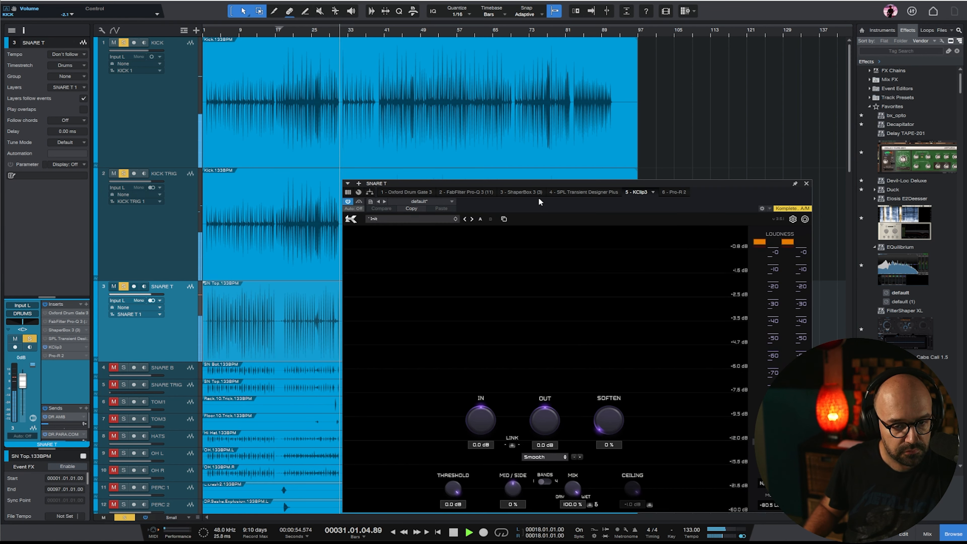
drag(589, 187, 520, 136)
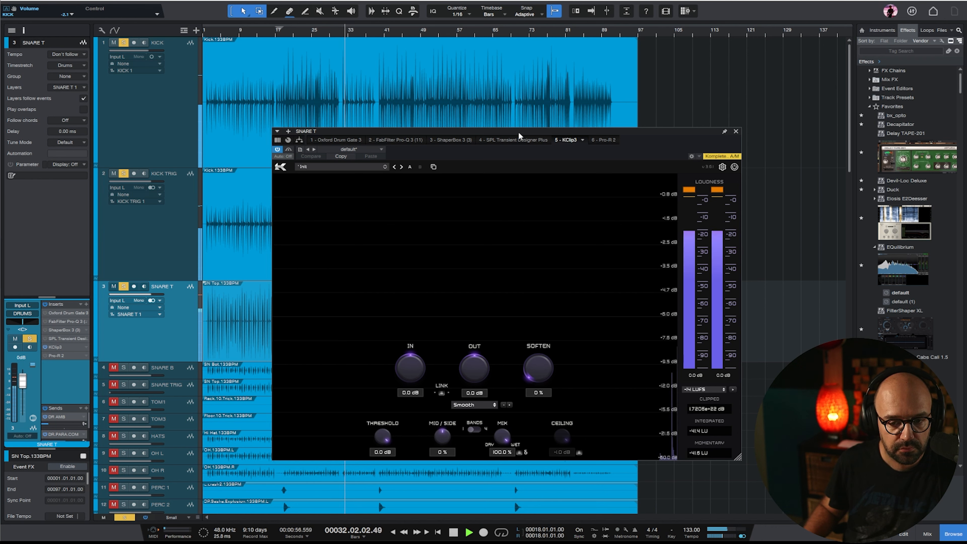
drag(413, 372, 411, 349)
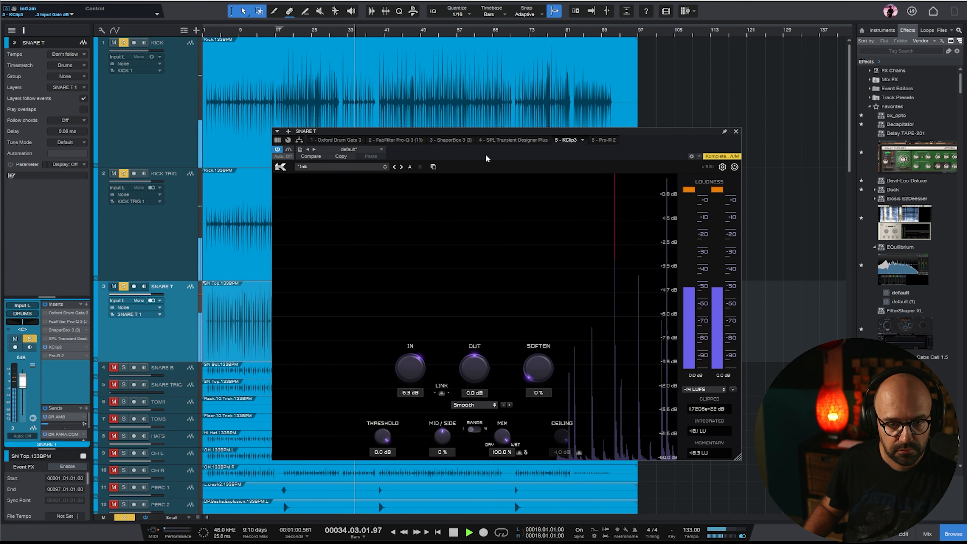
Set SNARE T's ShaperBox 3 Kick Gate curve length to 582 ms and move FabFilter Pro-Q 3 after ShaperBox 3 in the insert chain
click(455, 139)
click(344, 185)
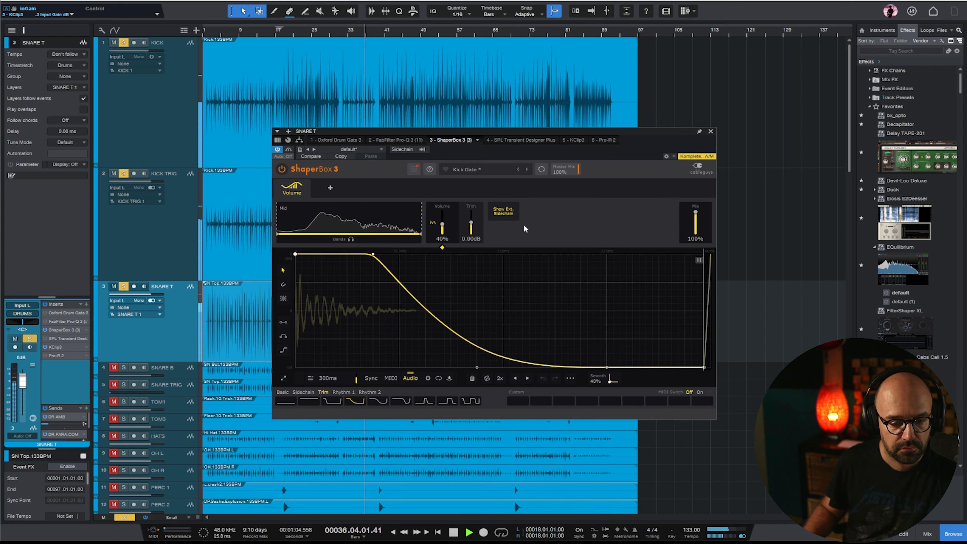
drag(339, 369, 339, 327)
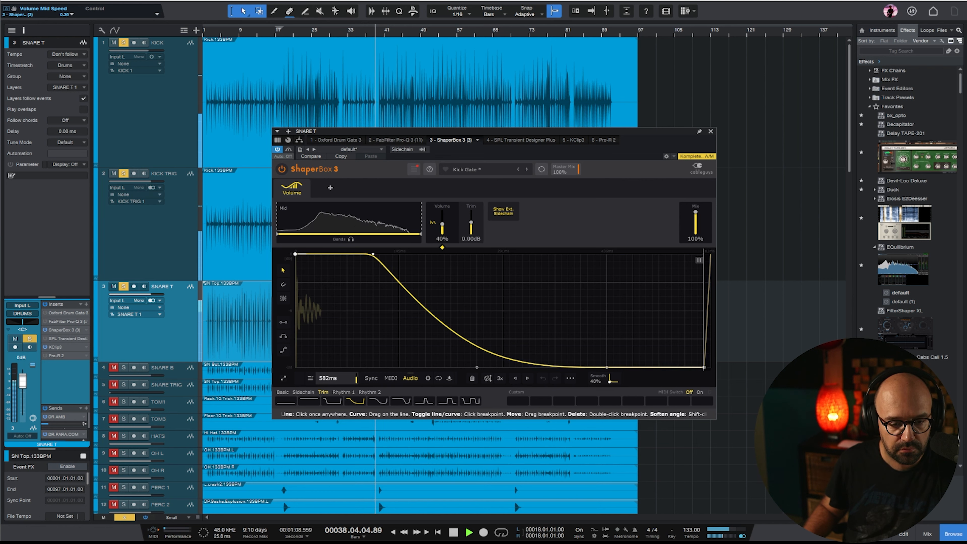
drag(409, 140, 495, 144)
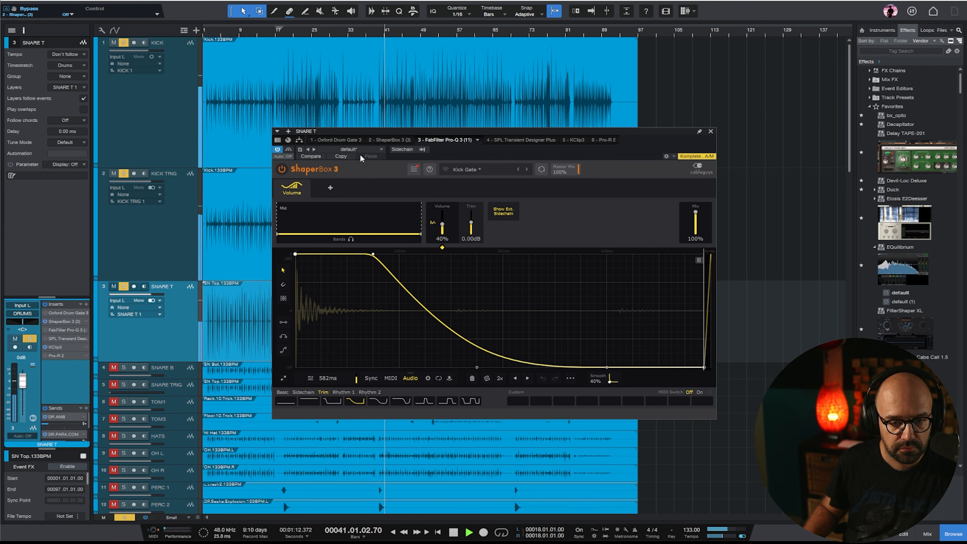
Enable FabFilter Pro-Q 3 on SNARE T, cut about 5.8 dB near 679 Hz and set the high bell to +3.17 dB at about 6869 Hz
click(278, 149)
drag(468, 239, 468, 269)
scroll(468, 268, down, 3)
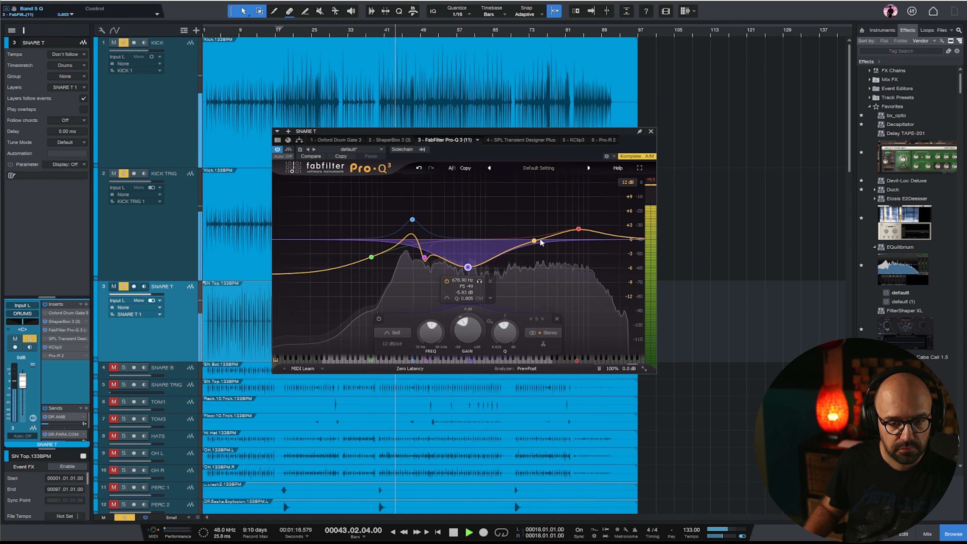
drag(576, 229, 572, 225)
scroll(572, 225, down, 2)
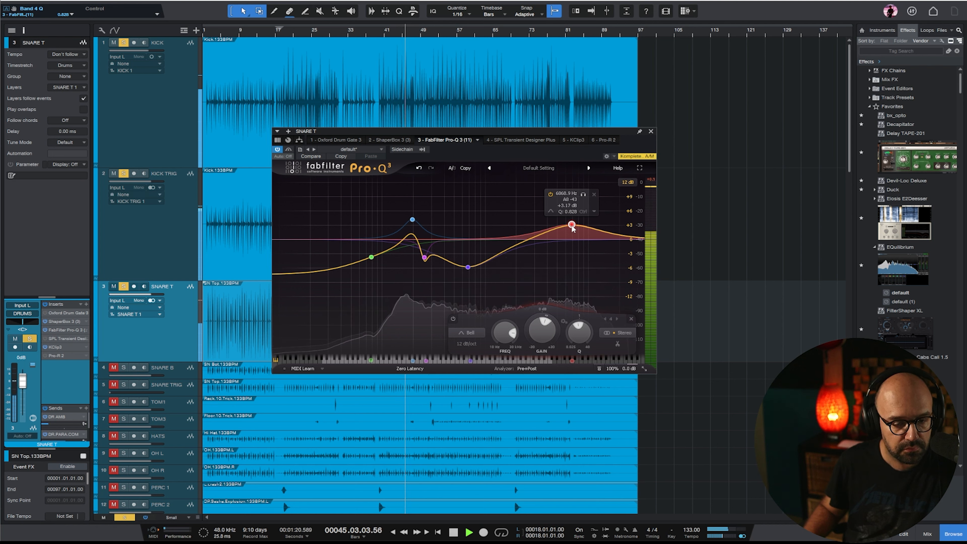
Check the clipping in SNARE T's KClip3, close the plug-in window and stop playback
click(575, 140)
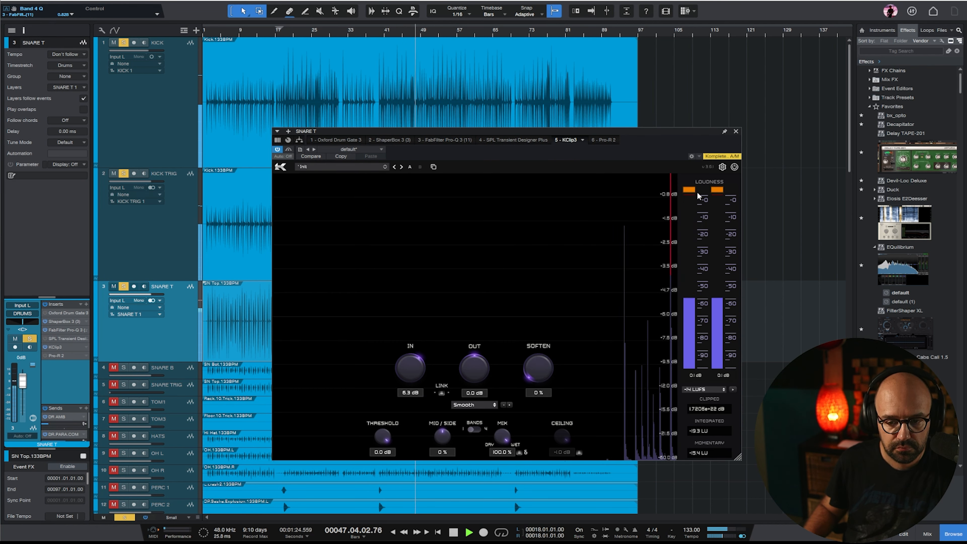
click(736, 131)
key(space)
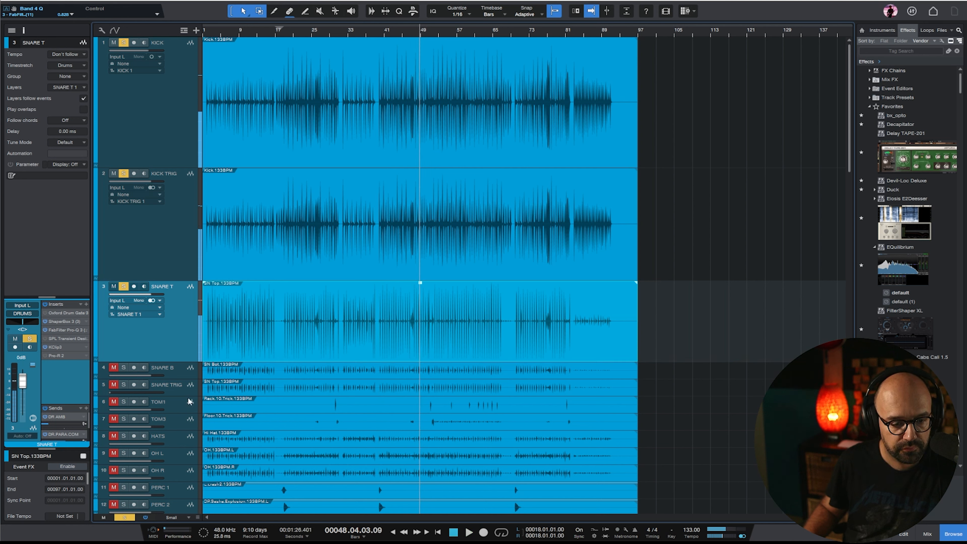
Enlarge and solo the SNARE B track and start playback from bar 12
click(181, 373)
drag(184, 379, 184, 416)
click(253, 34)
click(123, 367)
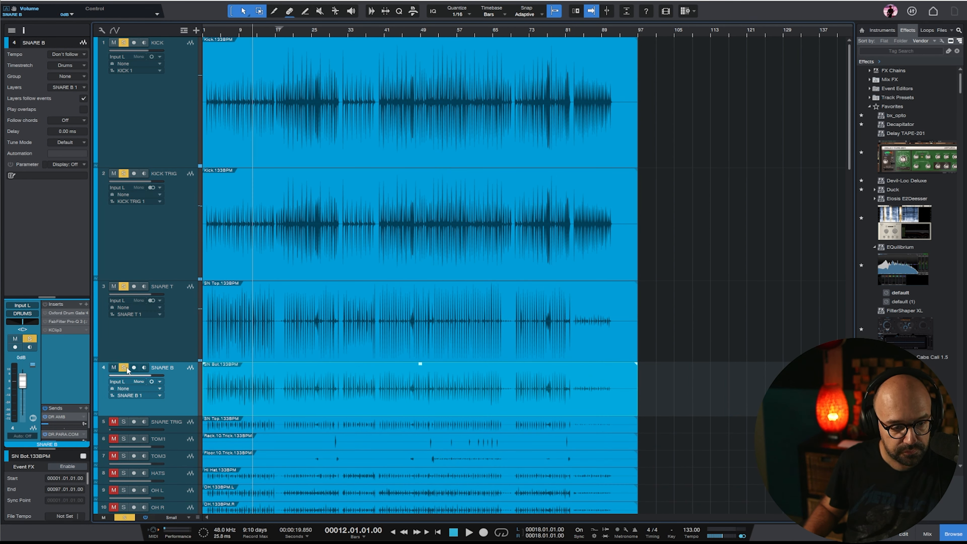
key(space)
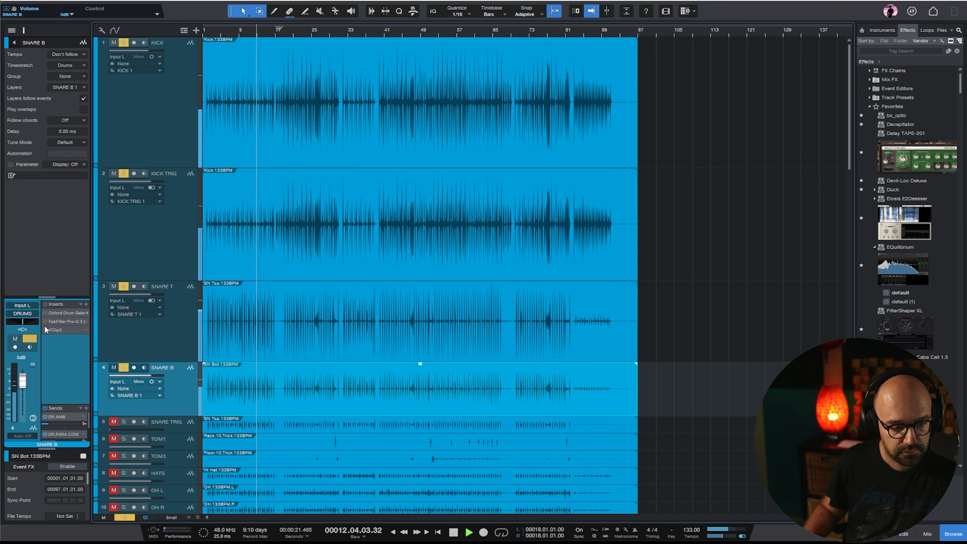
Copy ShaperBox 3 from SNARE T to SNARE B, place it before FabFilter Pro-Q 3 and enable Pro-Q 3 and KClip3
click(163, 325)
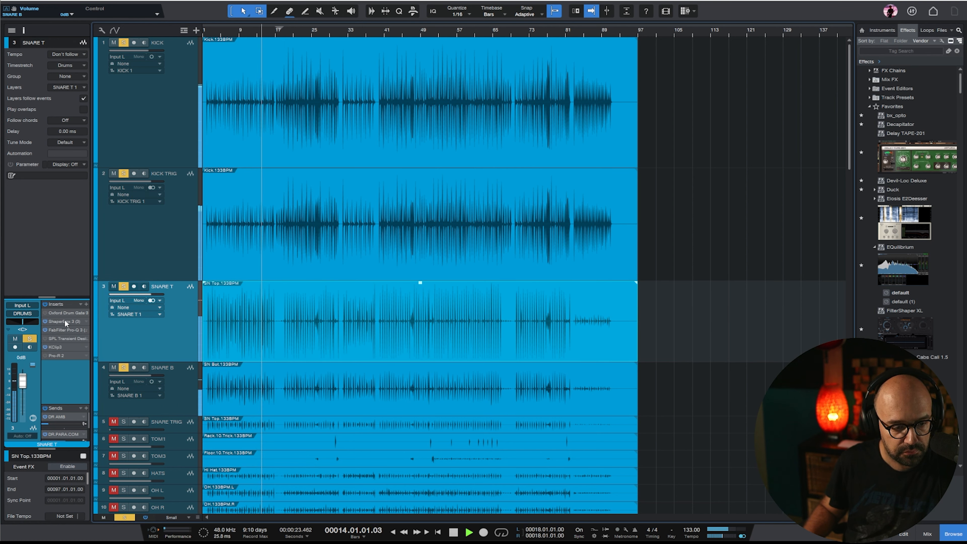
drag(64, 320, 167, 406)
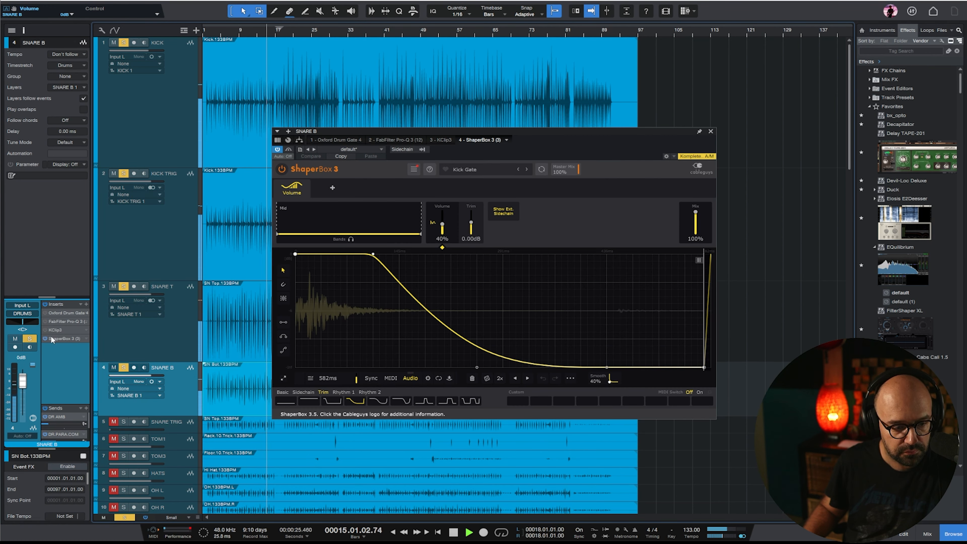
mouse_move(61, 338)
mouse_down()
mouse_move(67, 320)
mouse_move(52, 327)
mouse_up()
click(44, 330)
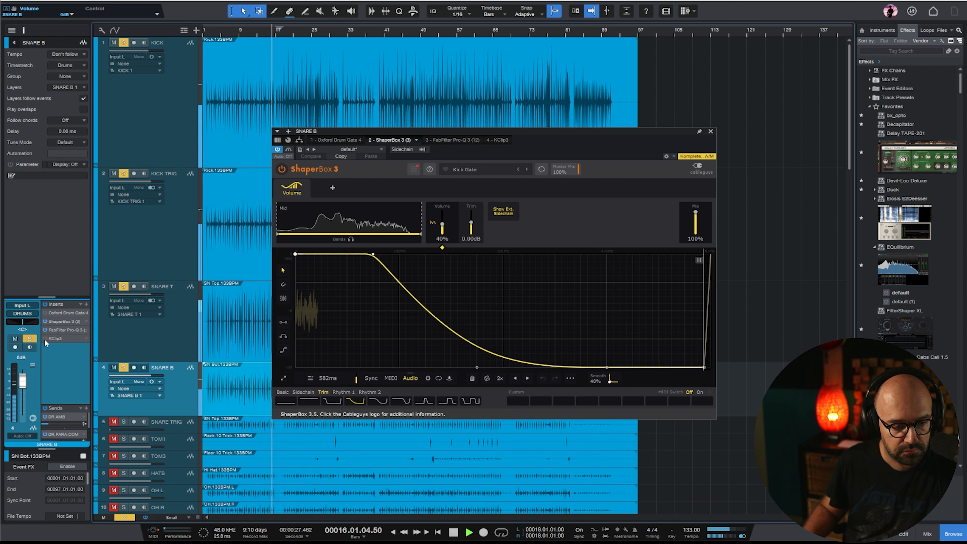
click(45, 338)
In SNARE B's Pro-Q 3, raise the low shelf's frequency and add a wide +2.57 dB bell at 4711 Hz with Q 0.496
click(63, 332)
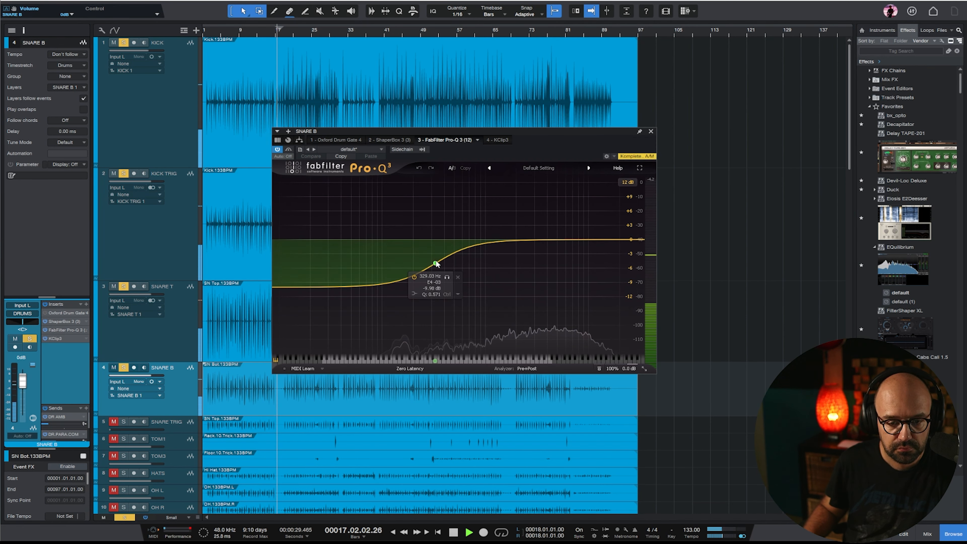
drag(436, 263, 454, 263)
drag(523, 239, 550, 235)
scroll(549, 235, down, 5)
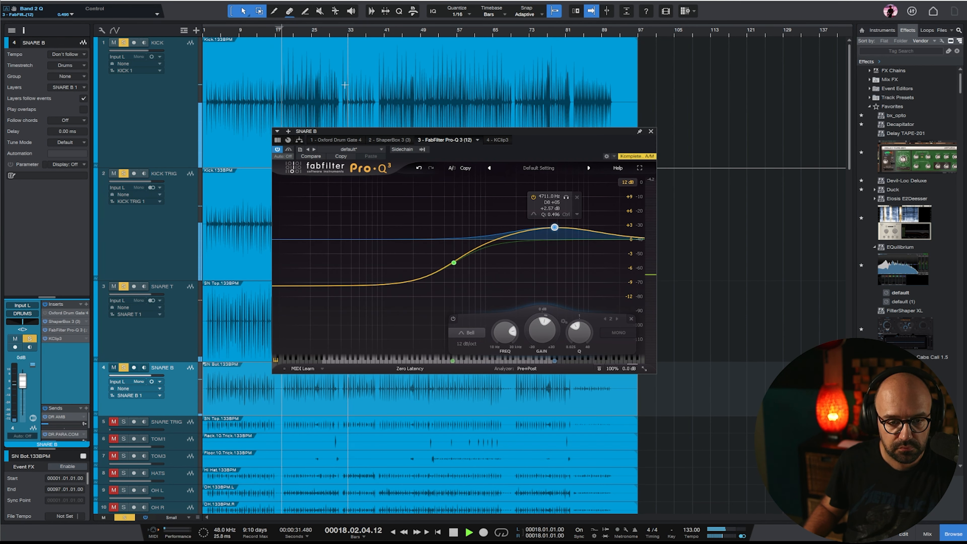
click(249, 33)
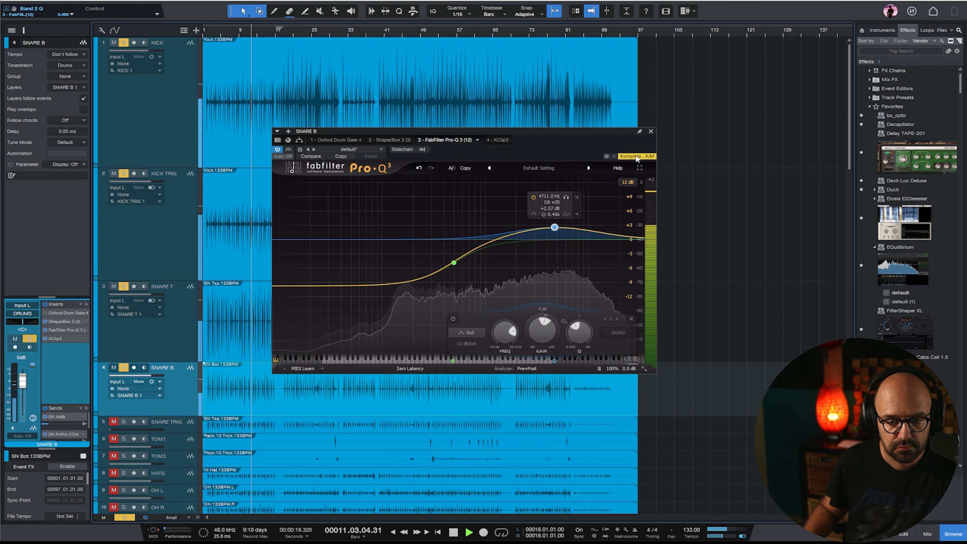
click(651, 130)
Enable FabFilter Pro-R 2 on the SNARE T track and raise its stereo width to about 76%
click(170, 328)
key(space)
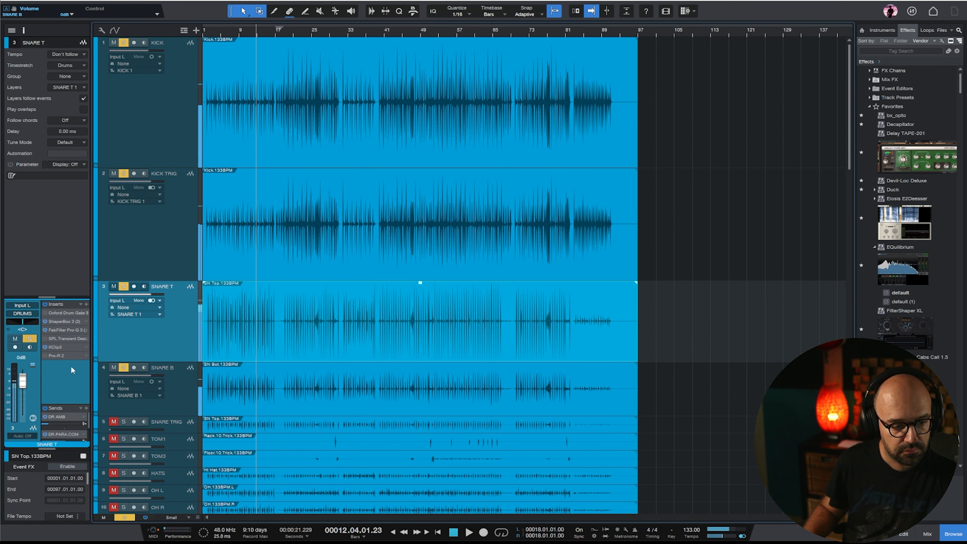
click(54, 355)
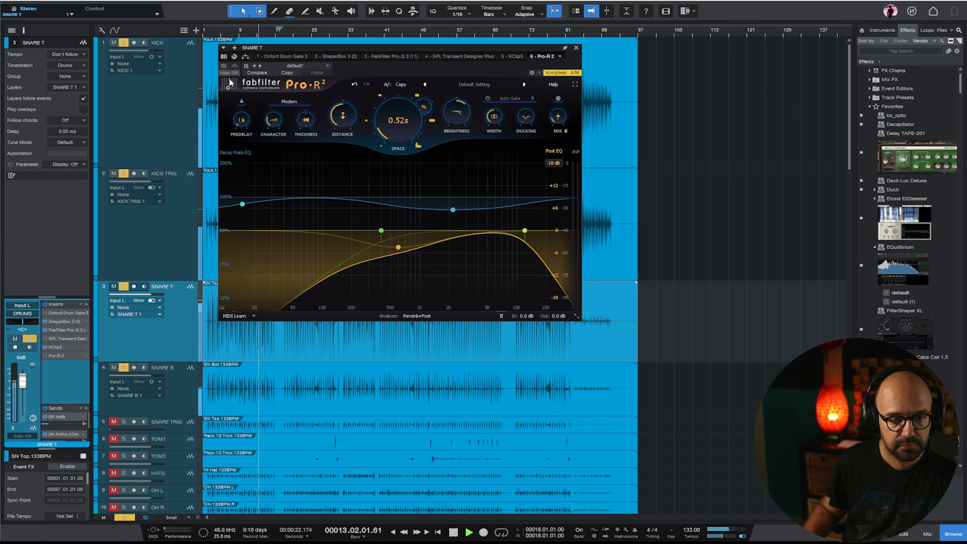
click(224, 67)
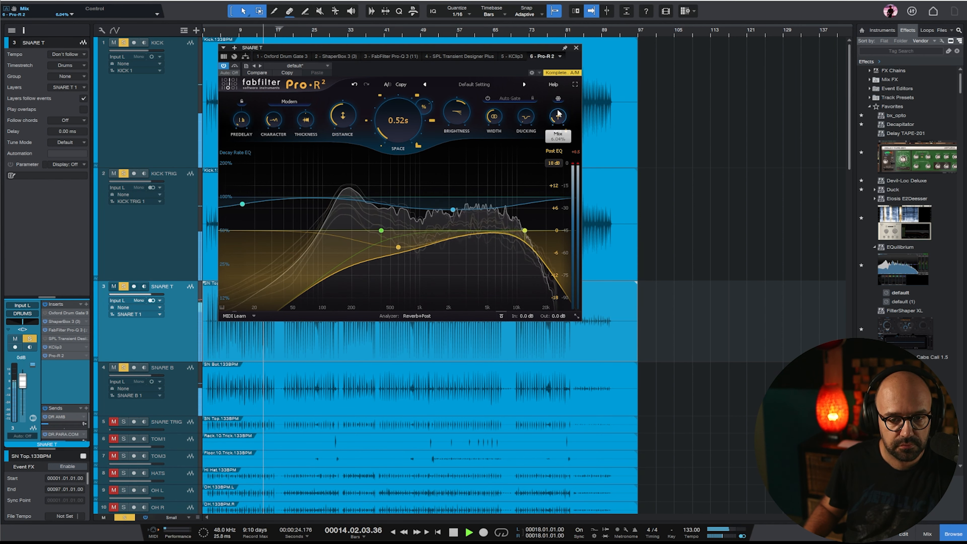
mouse_move(496, 110)
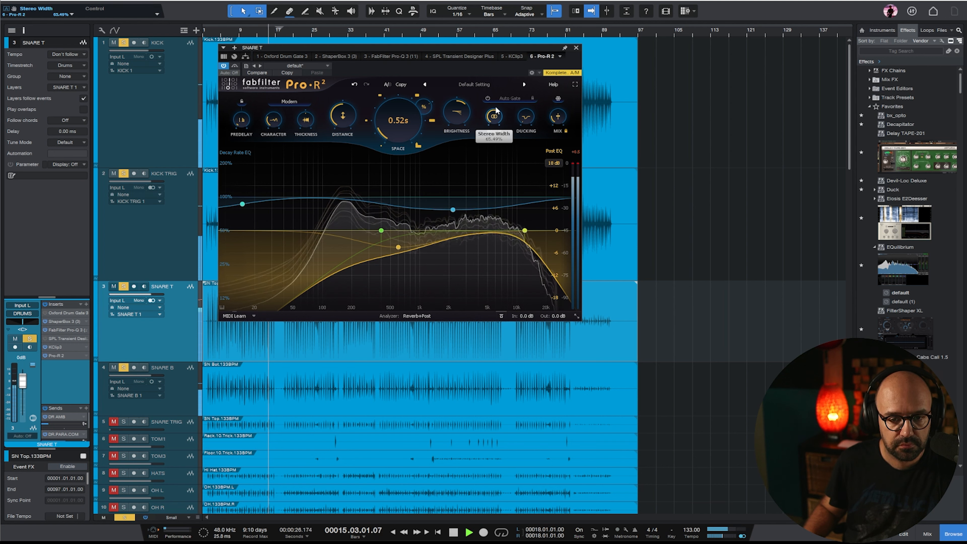
drag(495, 106, 496, 94)
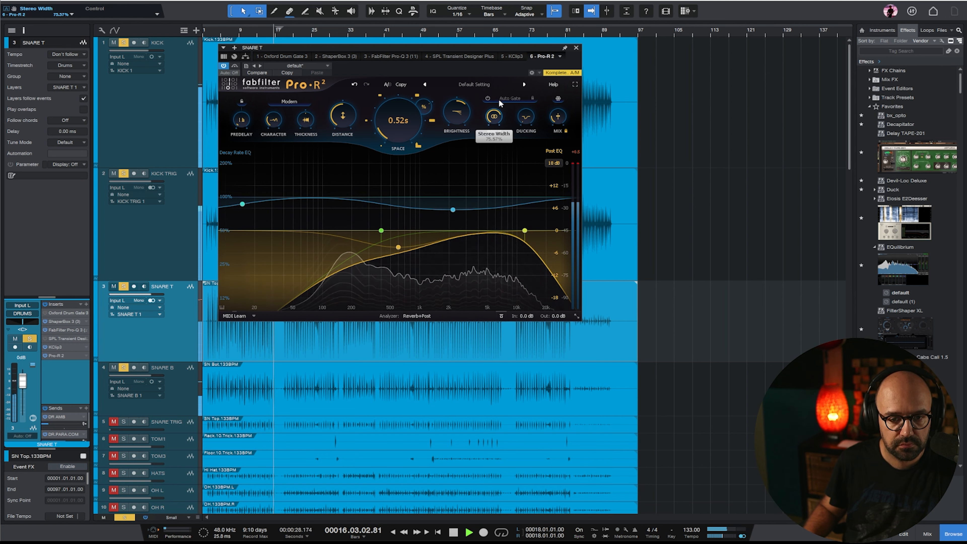
click(576, 48)
Enlarge and solo the SNARE TRIG track and stop playback
scroll(398, 257, down, 3)
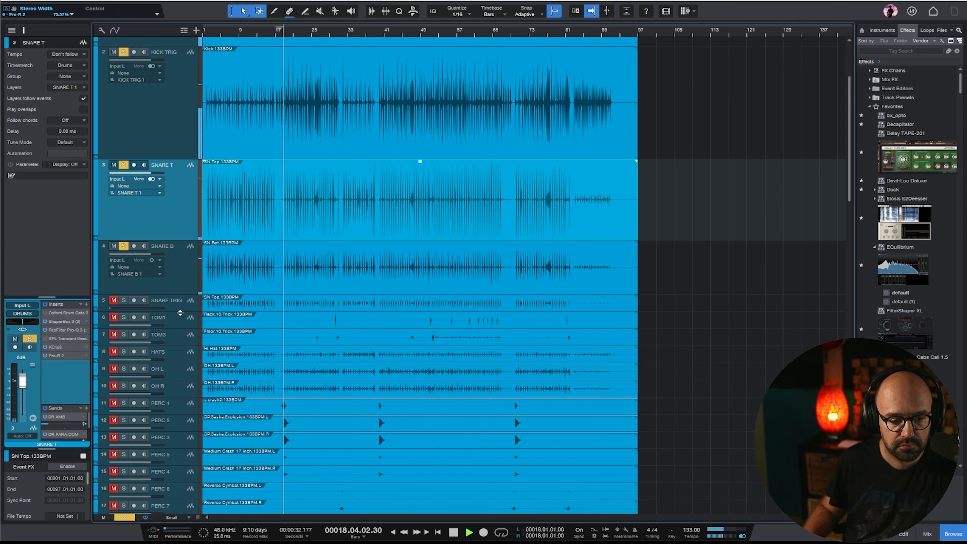
drag(180, 313, 180, 379)
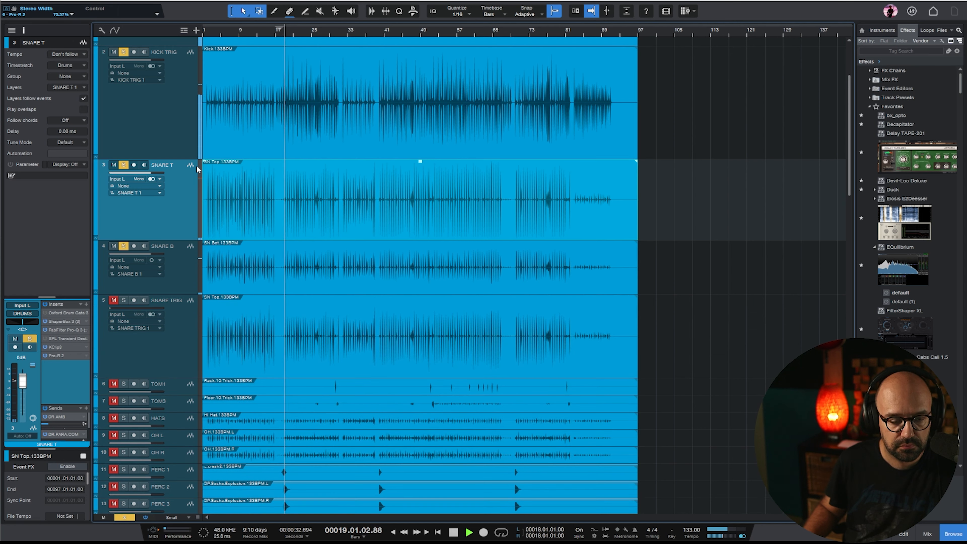
click(209, 300)
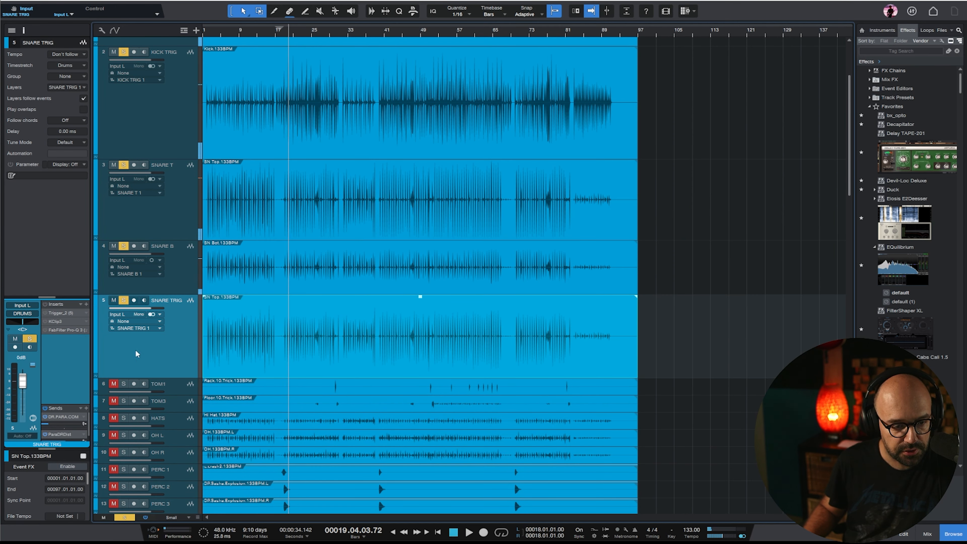
Enable Trigger 2 and KClip3 on SNARE TRIG, play from bar 14 and raise Trigger's Ludwig Close Room sample to about -3.3 dB
double_click(68, 312)
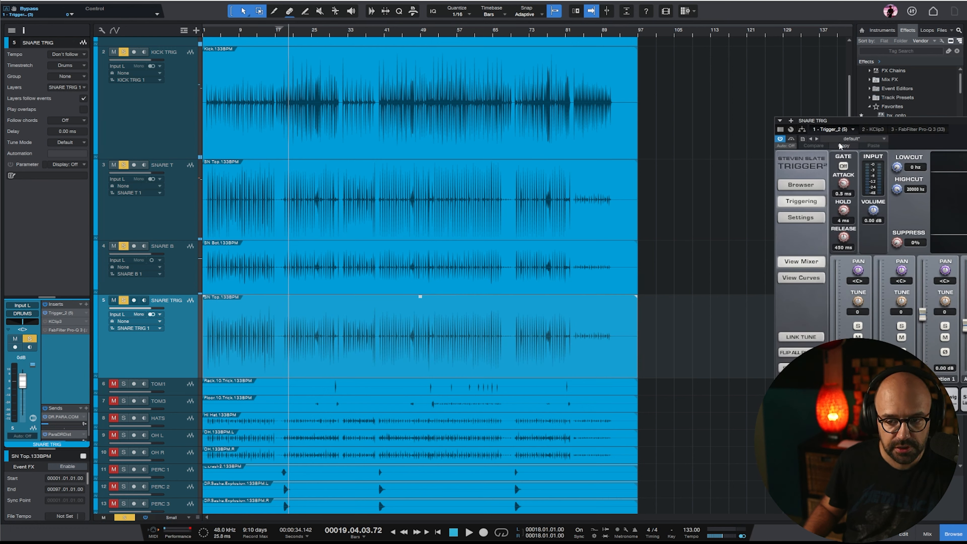
drag(905, 123, 411, 132)
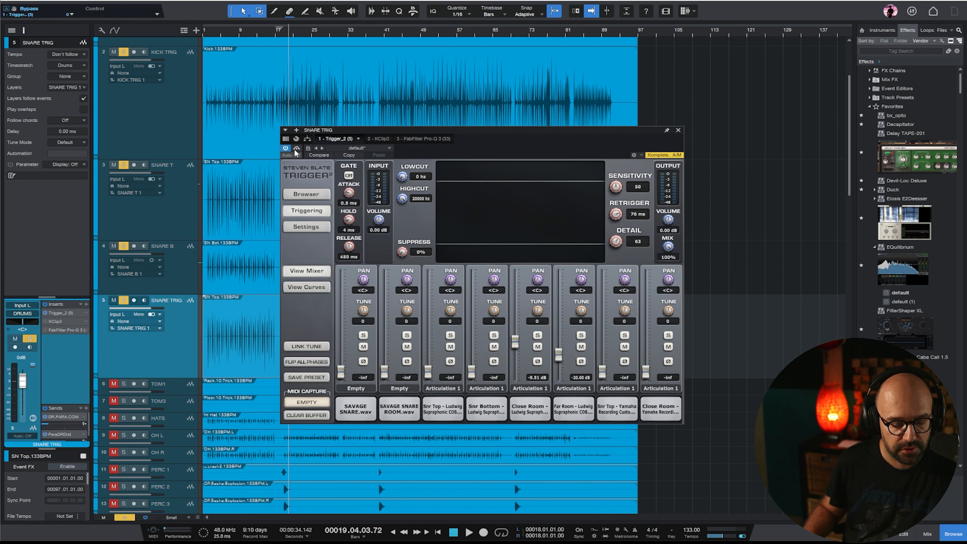
click(264, 44)
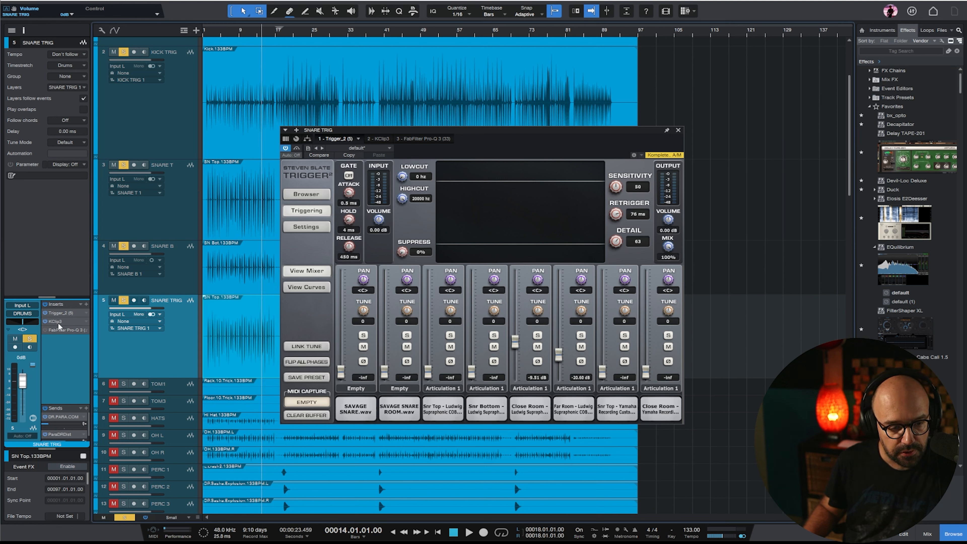
key(space)
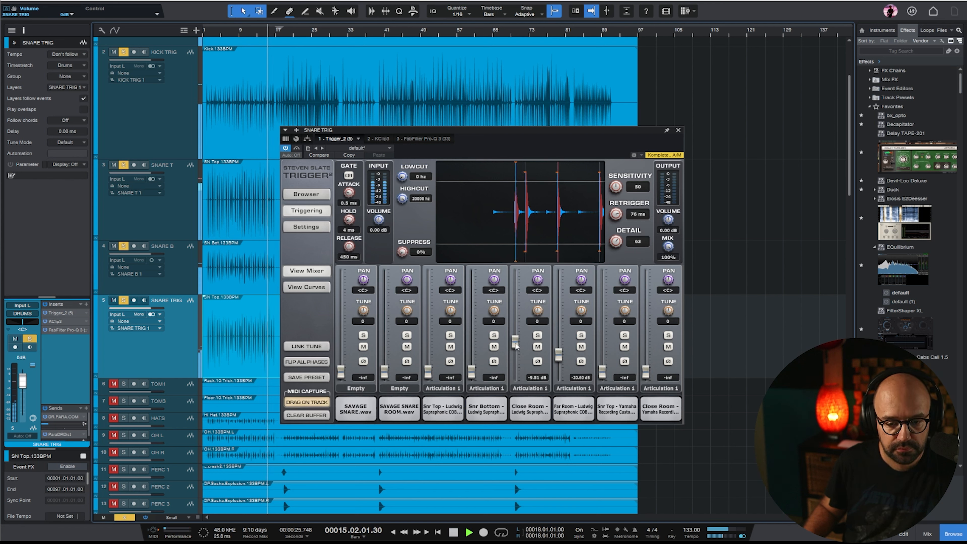
drag(516, 345, 521, 334)
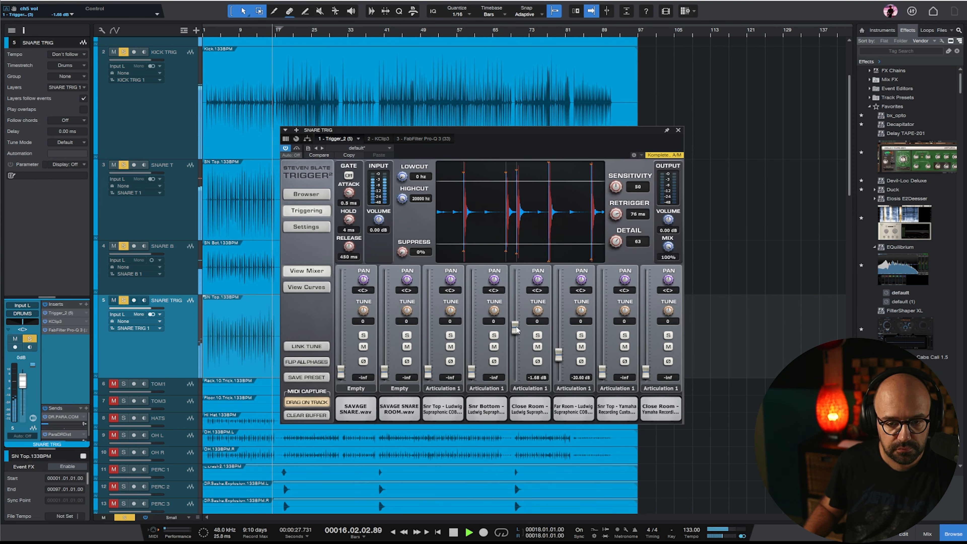
click(678, 130)
Select SNARE T, listen to the soloed kick and snare tracks from around bar 41 and stop playback
click(176, 209)
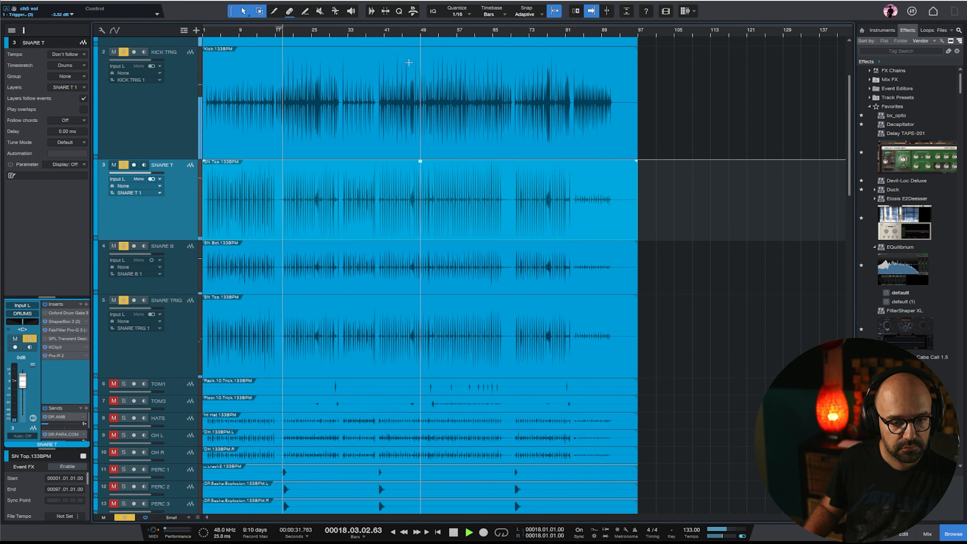
scroll(533, 164, down, 5)
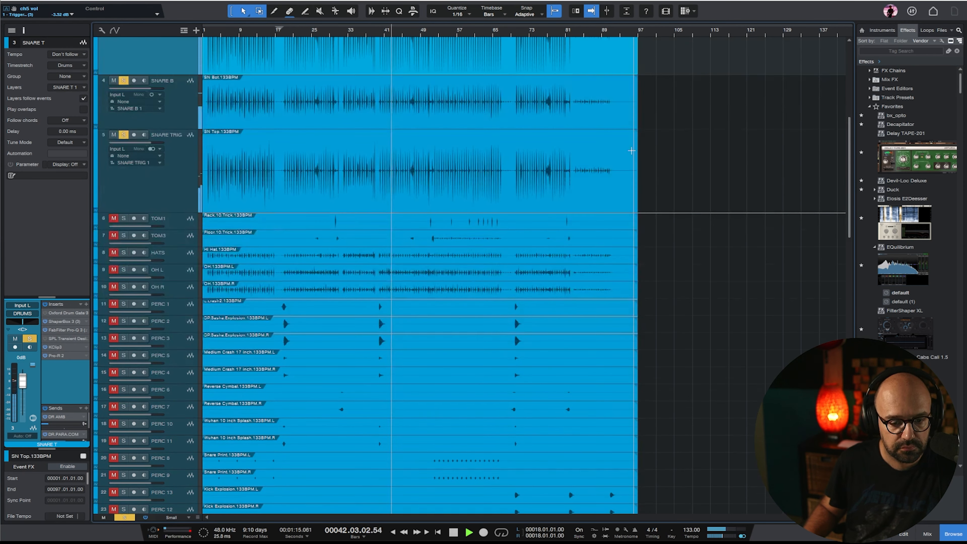
key(space)
Select the OH L and OH R tracks together, enlarge them and solo both
click(181, 273)
shift+click(181, 288)
drag(182, 298, 182, 344)
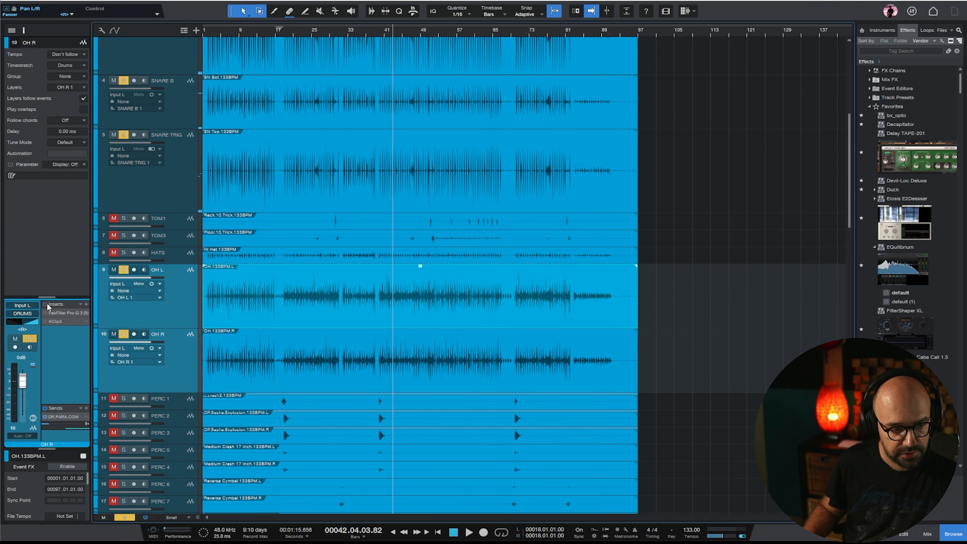
Select the OH L track alone and open its FabFilter Pro-Q 3, leaving the mixer console hidden
click(159, 298)
click(181, 284)
click(183, 298)
key(F3)
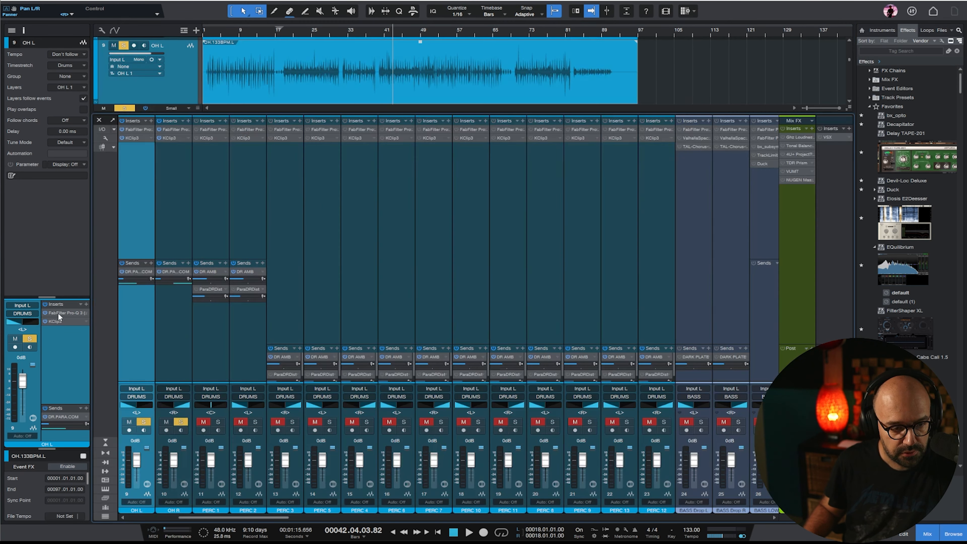
double_click(58, 314)
click(927, 533)
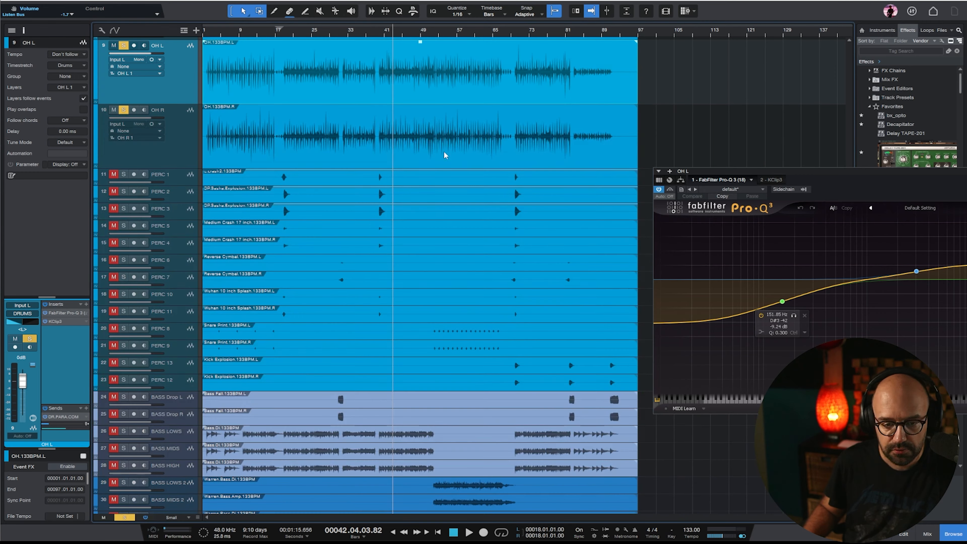
Resume playback and add a bell cut of about 5.9 dB near 3278 Hz in OH L's Pro-Q 3
scroll(379, 187, down, 1)
scroll(378, 188, up, 3)
key(space)
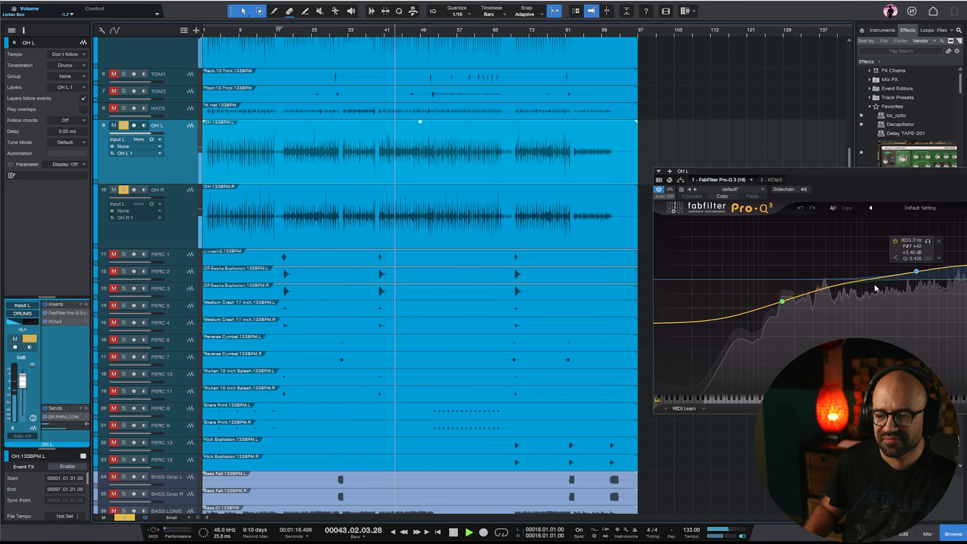
drag(915, 278, 919, 307)
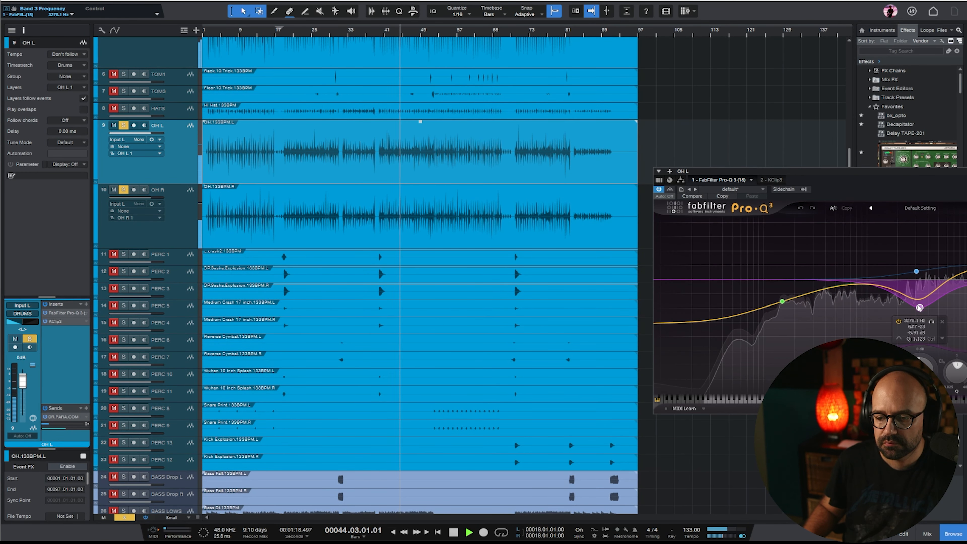
In OH R's Pro-Q 3, add a 6 dB cut near 4005 Hz and a low-mid cut, and set the low shelf to -11.04 dB near 434 Hz
click(172, 225)
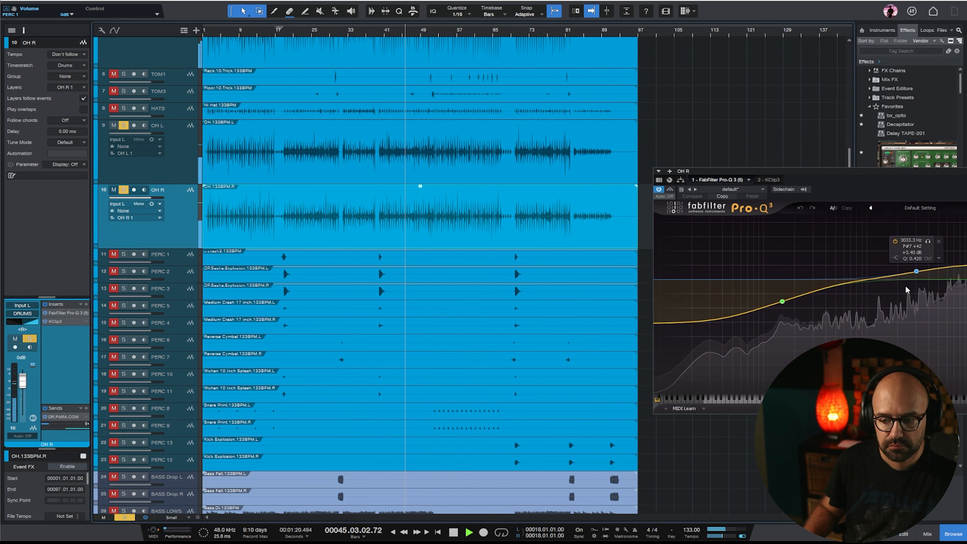
drag(907, 275, 928, 299)
scroll(928, 299, up, 5)
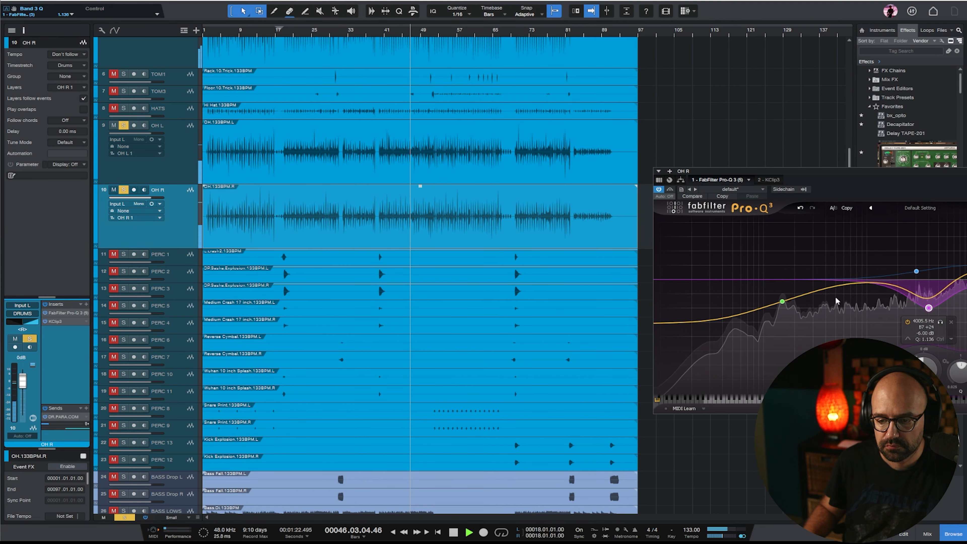
drag(818, 284, 829, 326)
drag(781, 306, 828, 311)
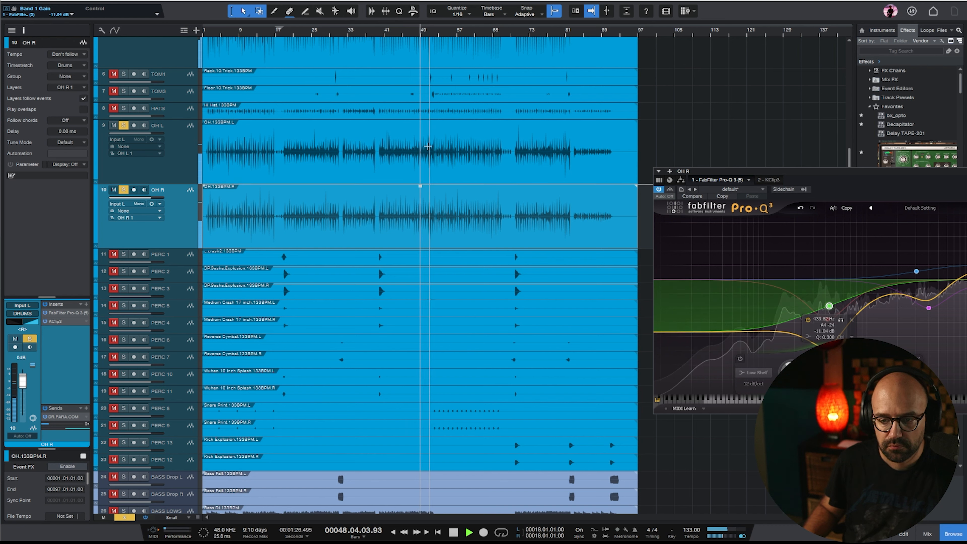
Switch to OH L and set the low shelf in its Pro-Q 3 to about 202 Hz
click(168, 158)
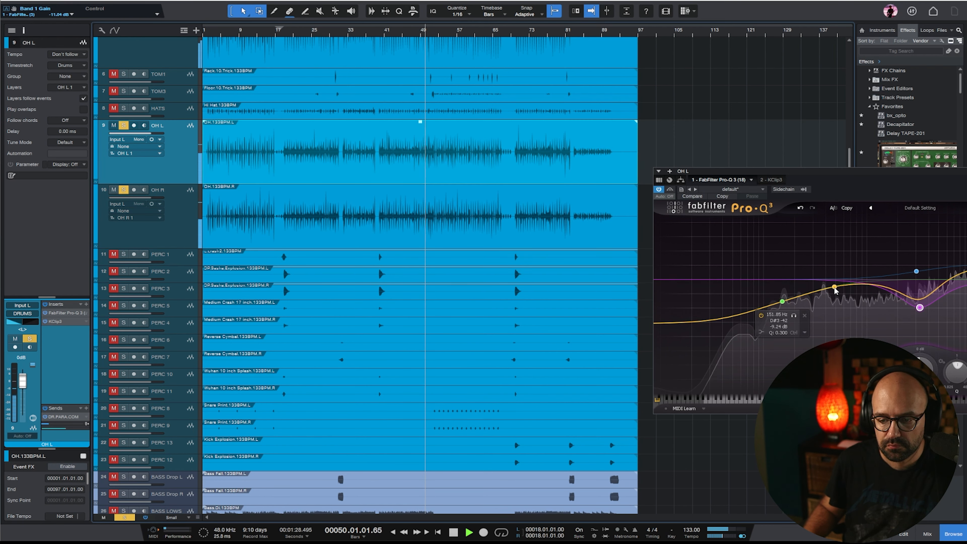
drag(834, 288, 794, 307)
key(Escape)
Play from bar 32 and set the KClip3 input gain on OH L to 5.1 dB
scroll(622, 161, up, 8)
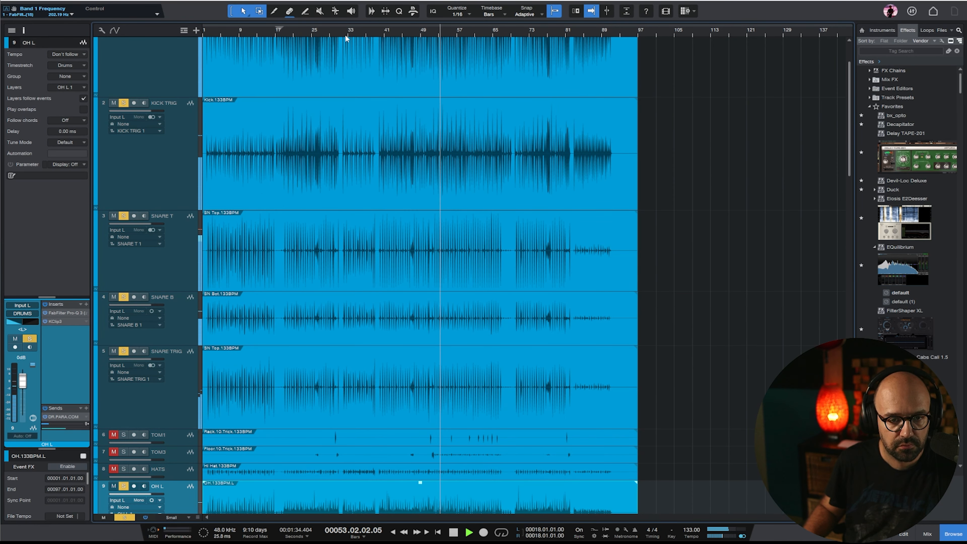
click(345, 34)
scroll(343, 191, down, 5)
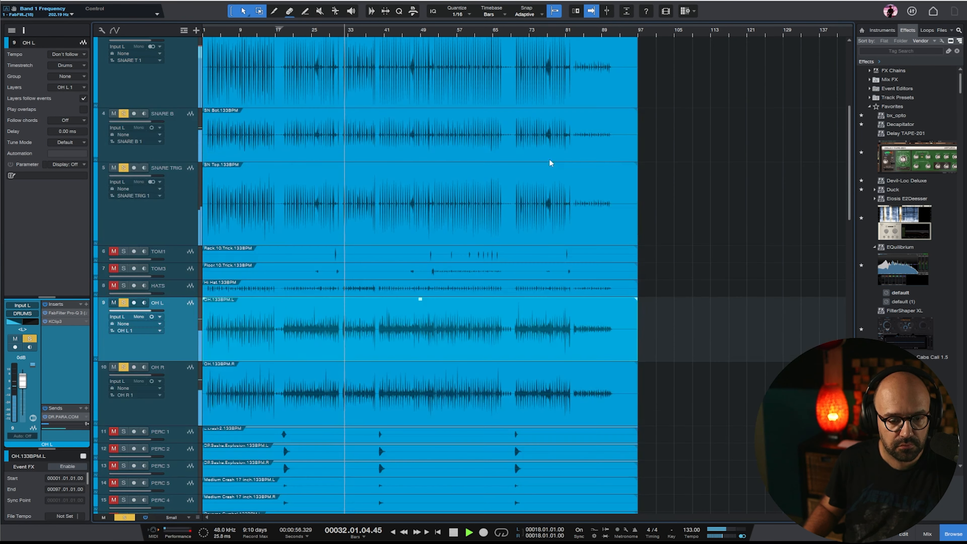
click(63, 323)
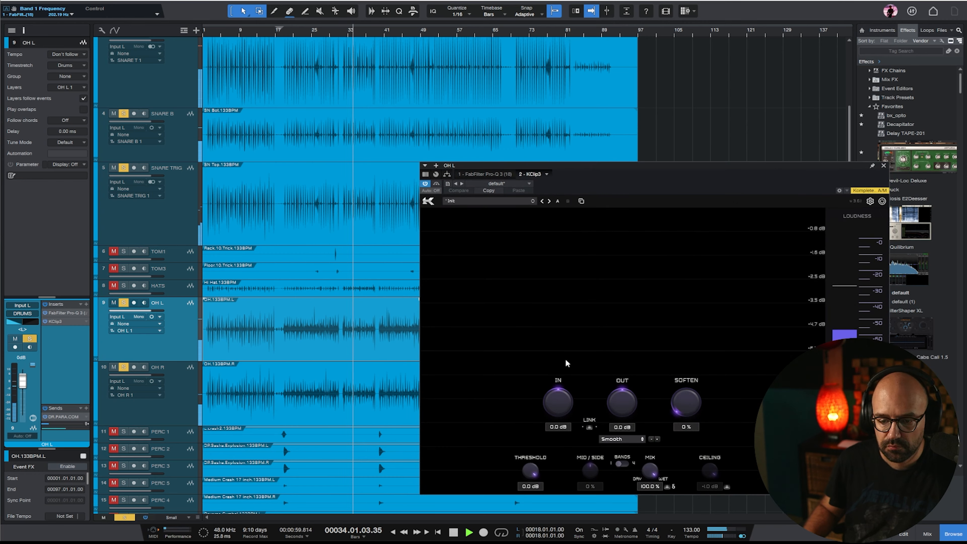
scroll(564, 405, up, 3)
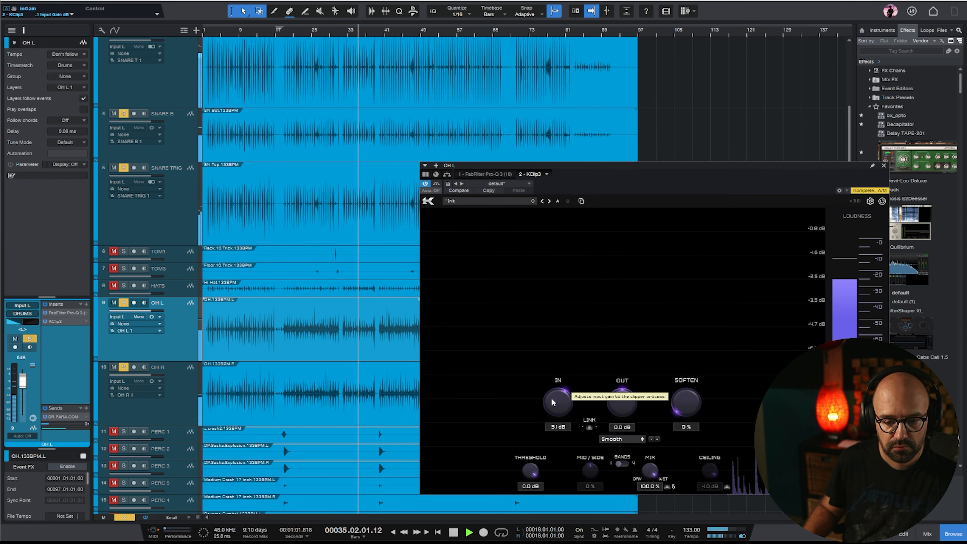
Set the KClip3 input gain on OH R to 3.4 dB and close the plug-in
click(166, 413)
click(532, 175)
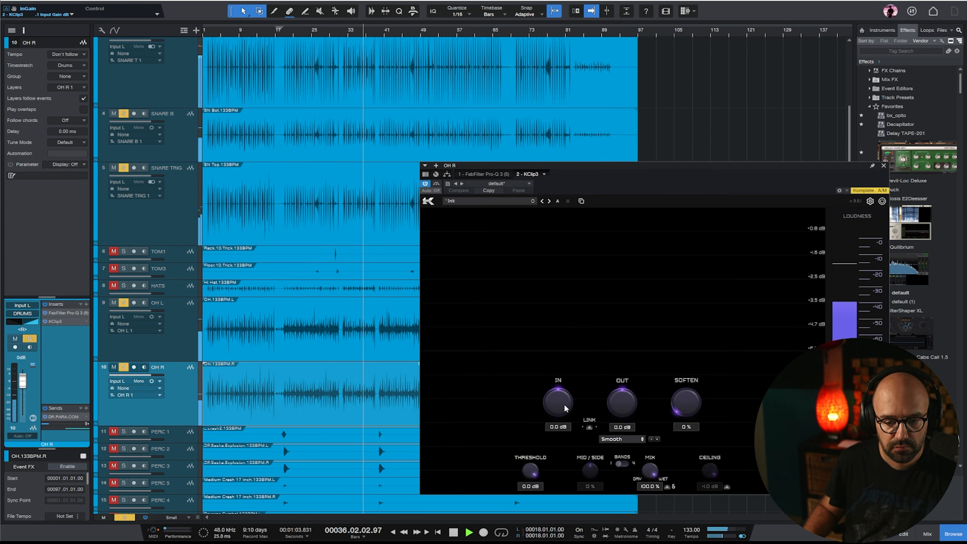
scroll(565, 405, up, 3)
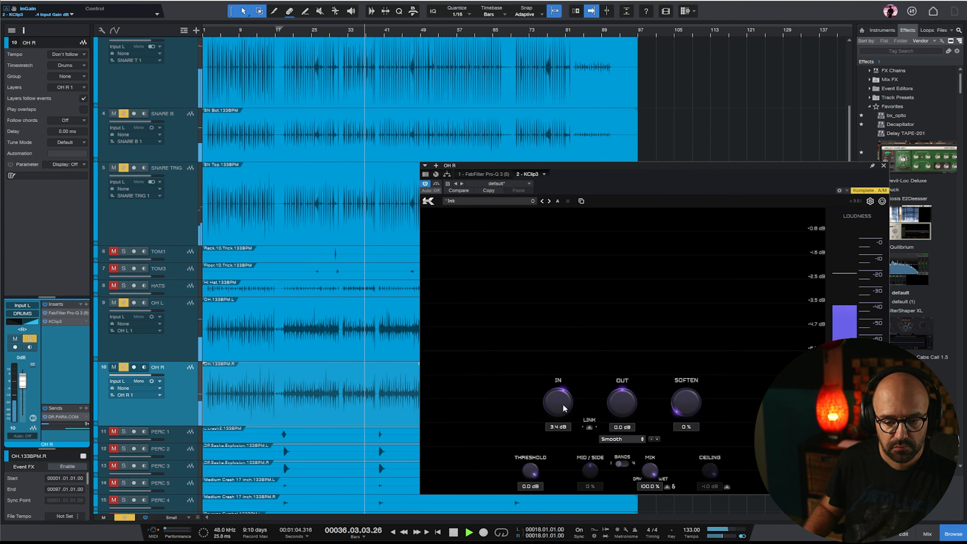
click(884, 167)
Select OH L together with OH R and lower the volume of both to -3.3 dB
click(175, 346)
drag(22, 381, 23, 389)
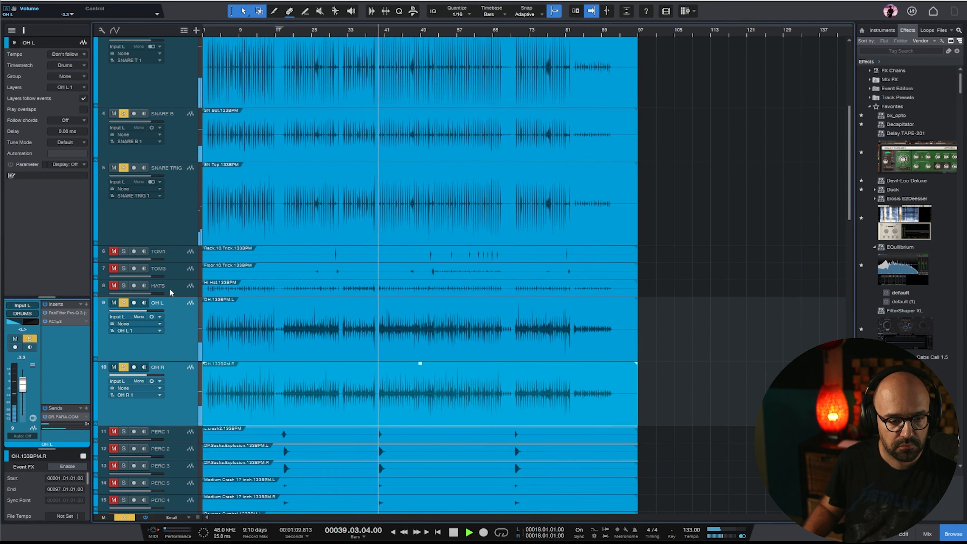
scroll(663, 244, down, 2)
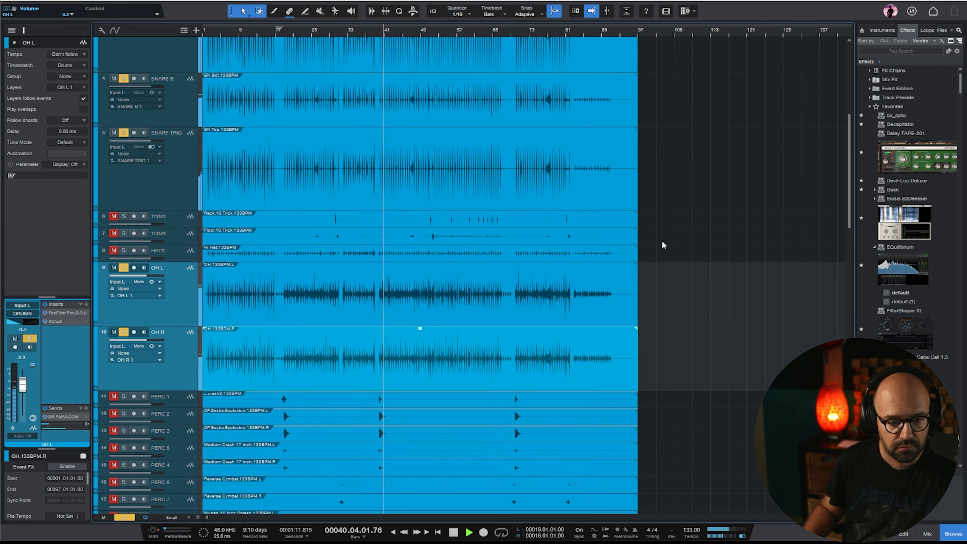
scroll(645, 219, down, 5)
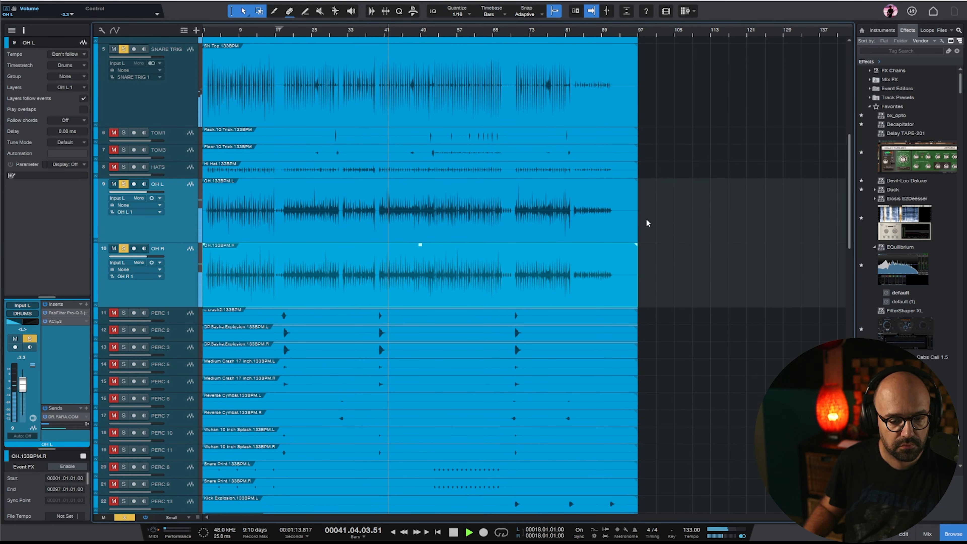
Stop playback, select the TOM1, TOM3 and HATS tracks together and enlarge them
scroll(647, 223, down, 1)
key(space)
click(184, 150)
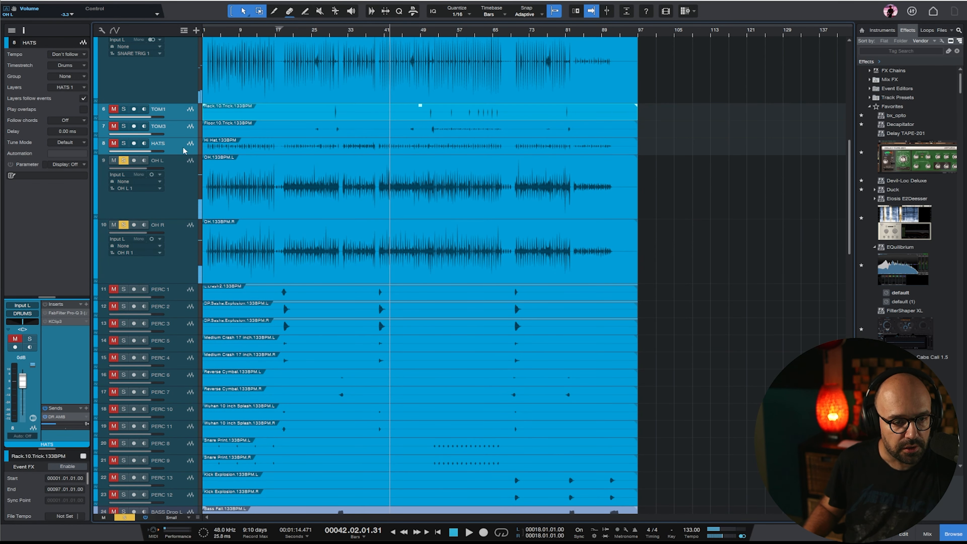
drag(184, 153, 178, 328)
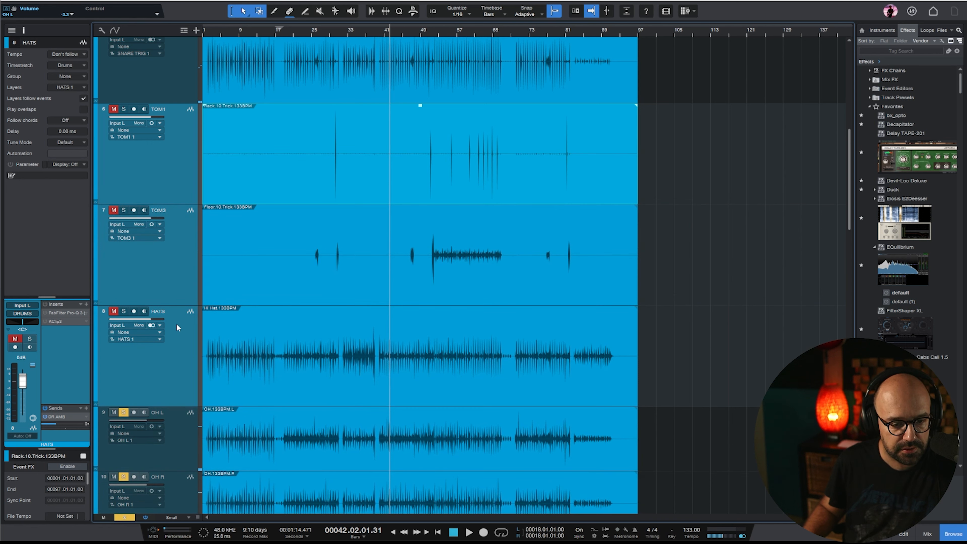
Solo the HATS track with playback running from bar 9 and pan it to L42
click(177, 353)
click(239, 35)
key(s)
key(space)
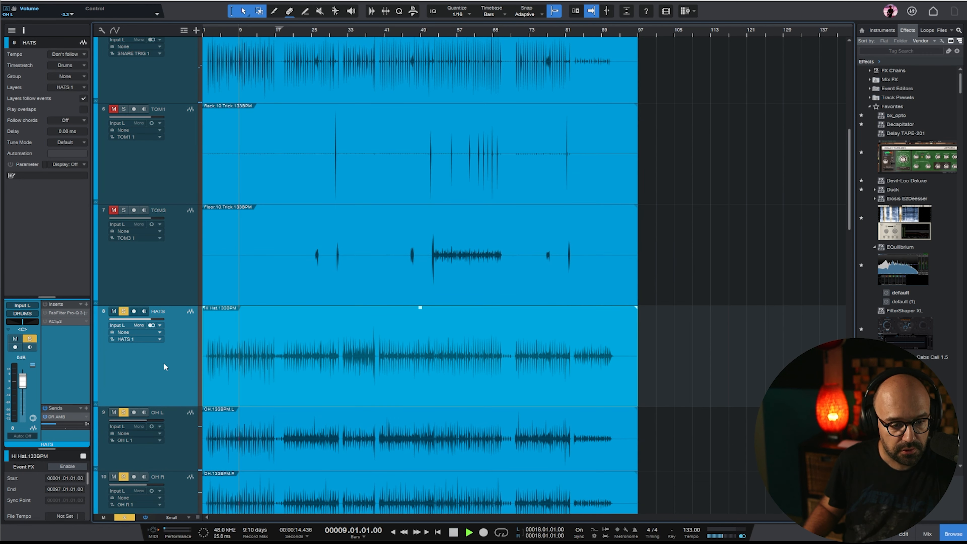
drag(22, 322, 16, 323)
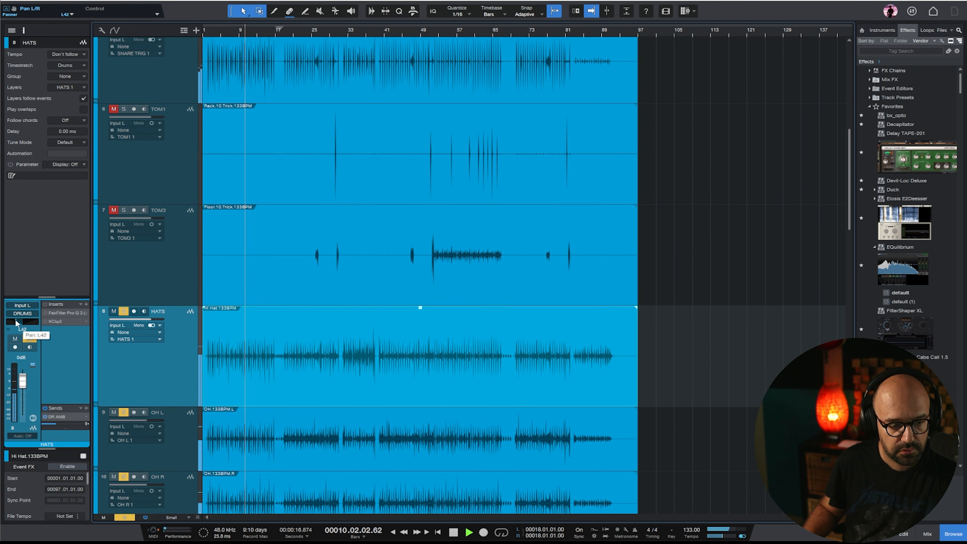
In HATS' Pro-Q 3, set the low shelf to -8.24 dB near 719 Hz and add a 4.29 dB bell cut near 7519 Hz
double_click(73, 313)
drag(651, 273, 698, 272)
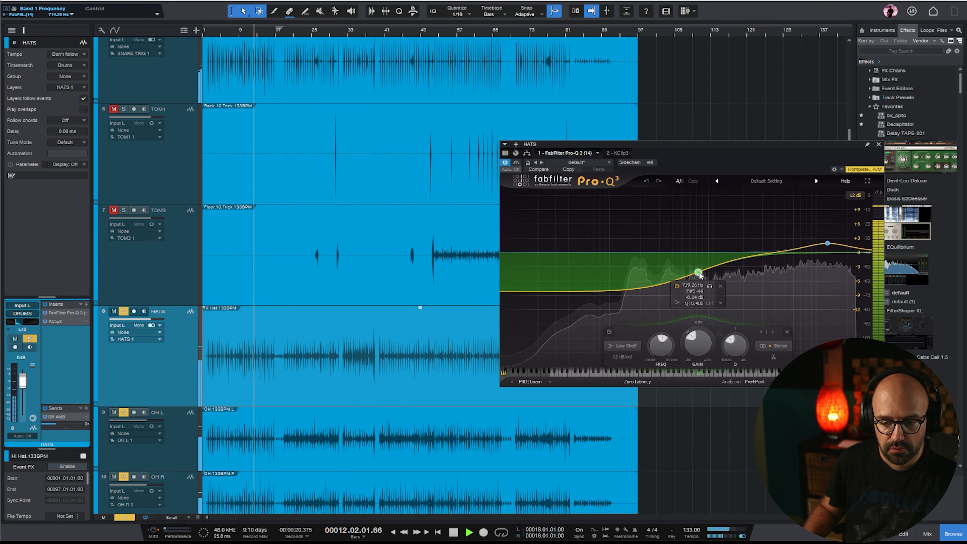
drag(783, 251, 803, 273)
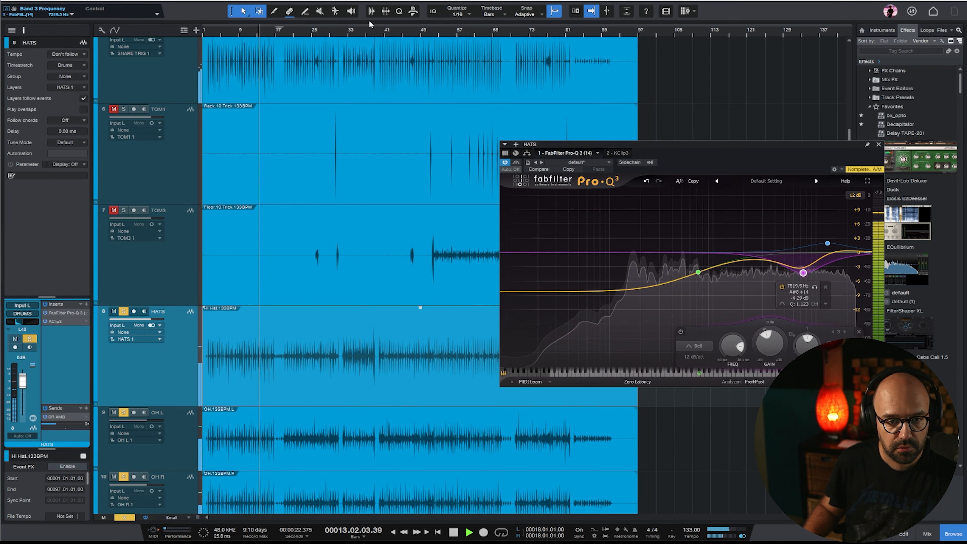
click(350, 31)
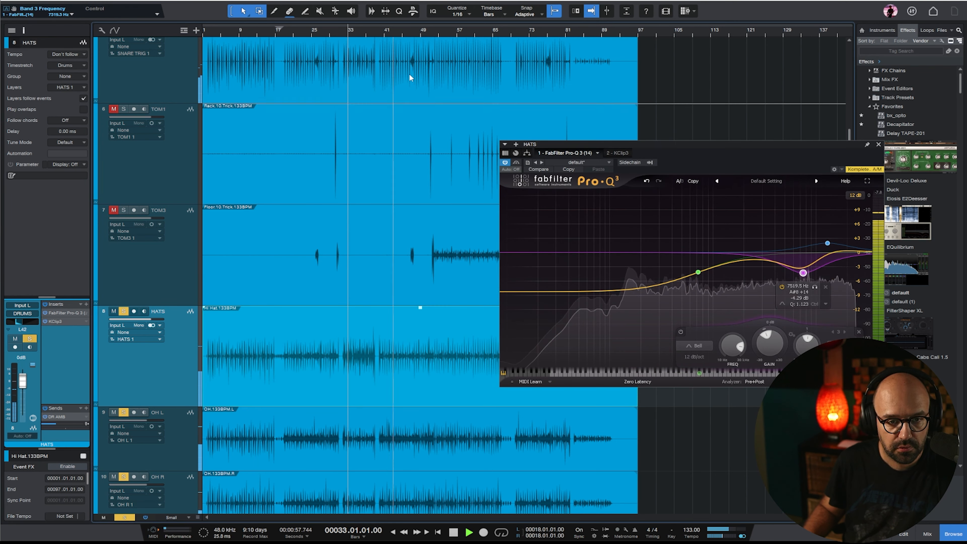
click(879, 145)
Select the TOM1 and TOM3 tracks together, solo both and play from near bar 52
scroll(450, 231, up, 3)
scroll(450, 232, down, 3)
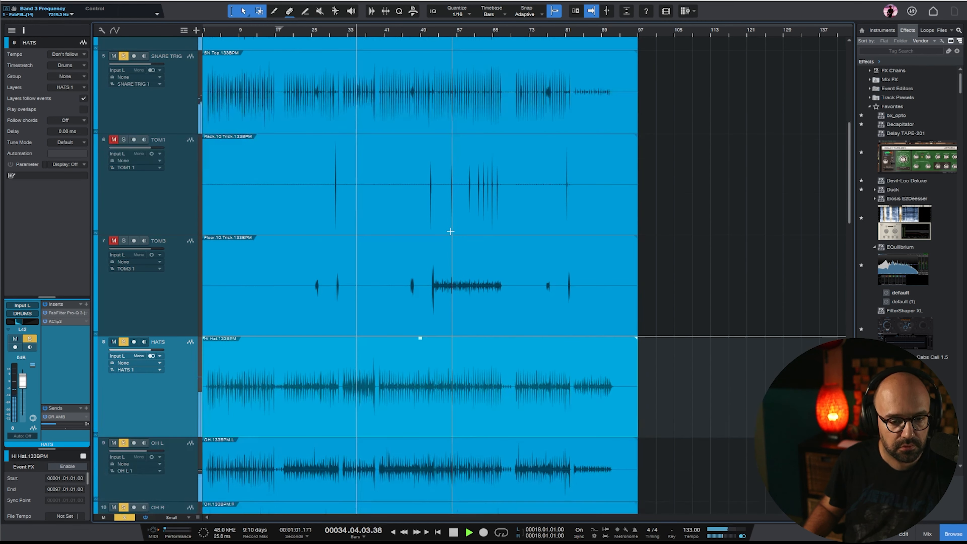
scroll(449, 229, up, 2)
click(228, 217)
shift+click(257, 262)
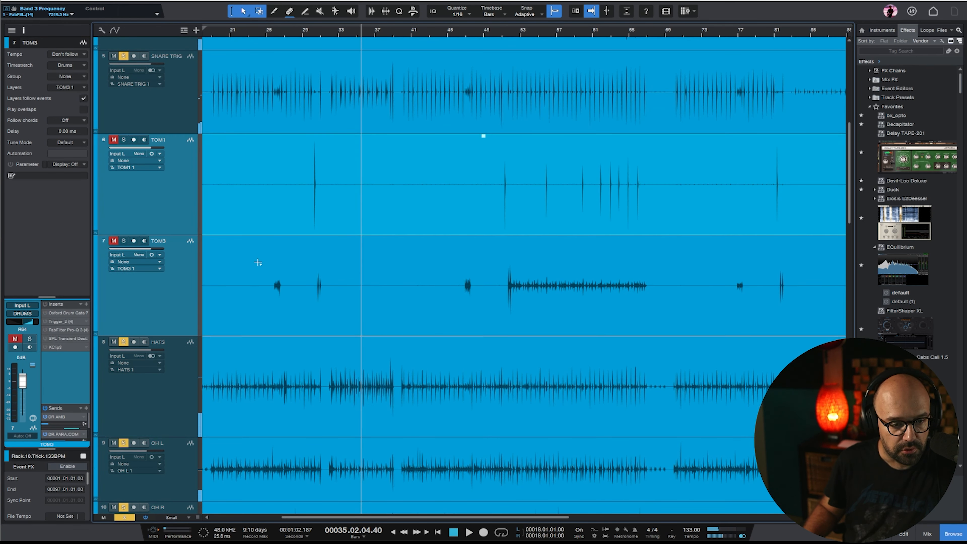
click(510, 36)
key(space)
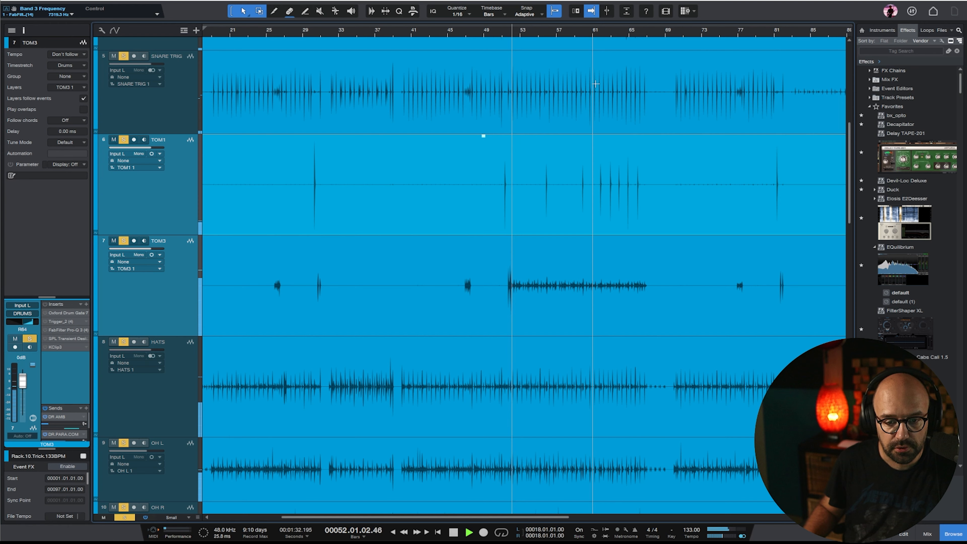
Check the TOM3 and TOM1 channel strips, and solo TOM3 alone
click(183, 293)
key(w)
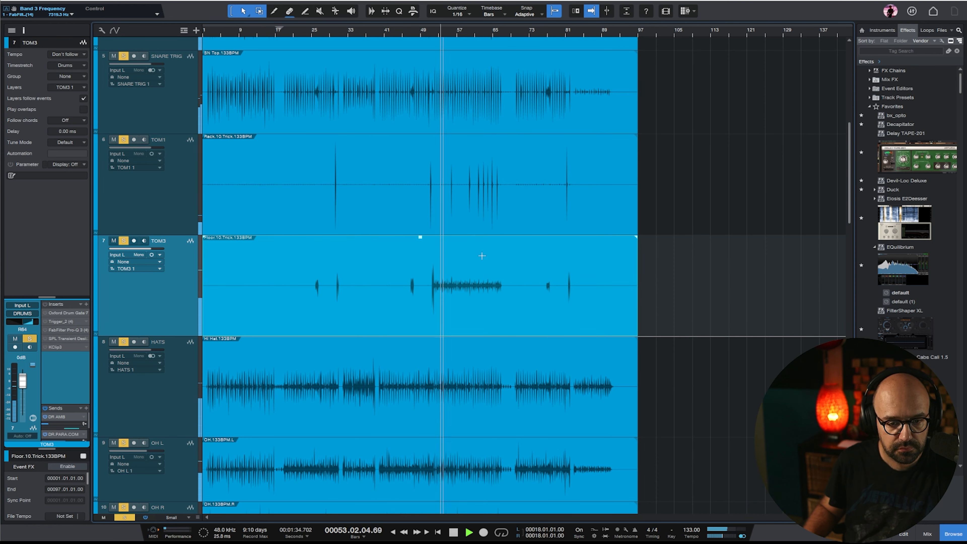
shift+click(497, 189)
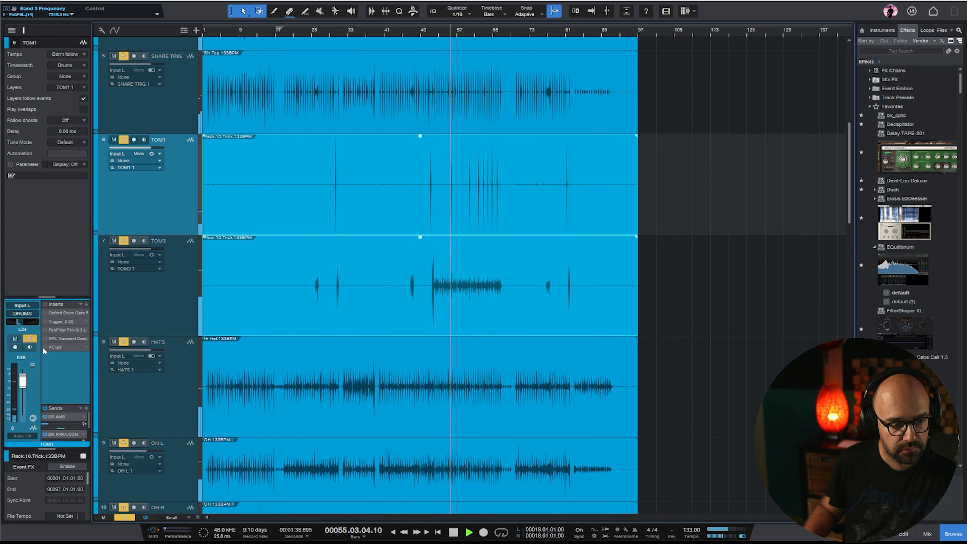
click(167, 318)
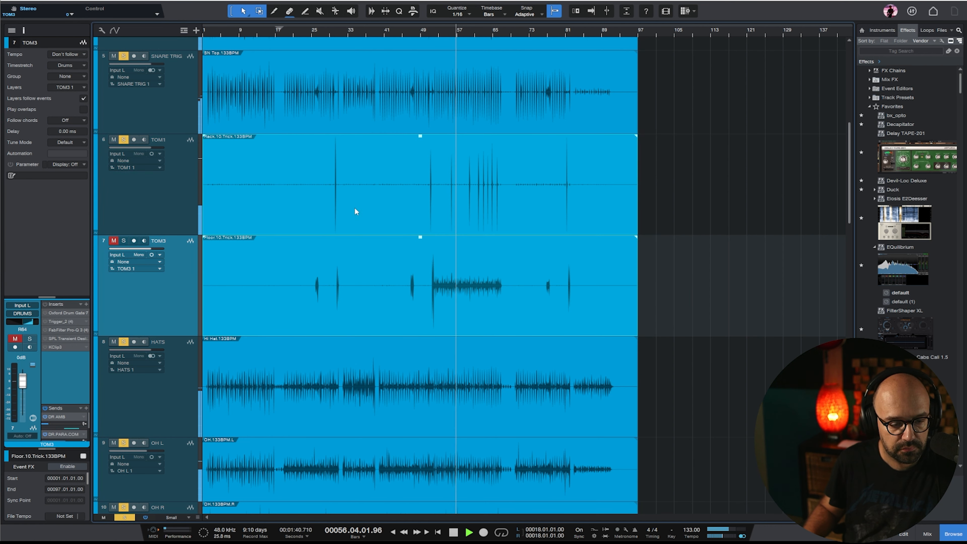
key(s)
key(space)
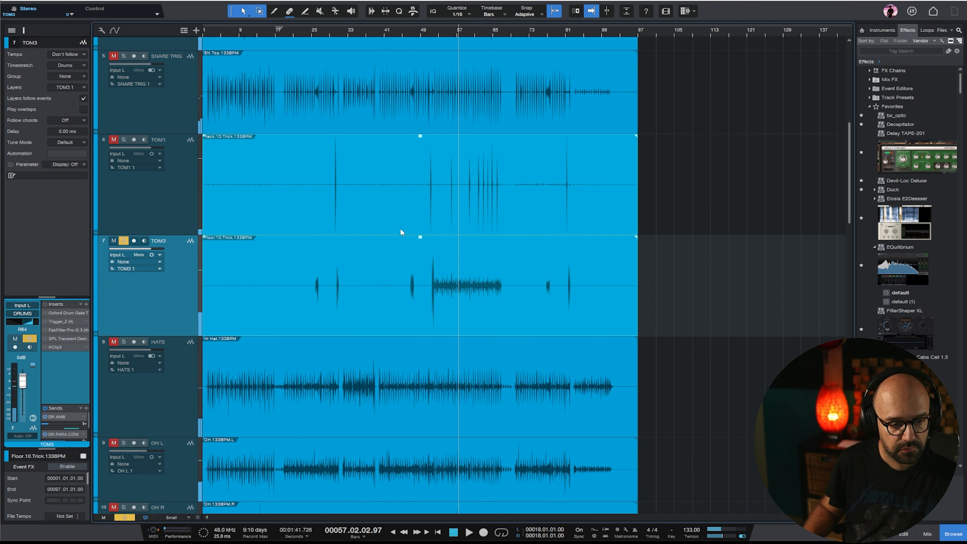
Resume playback, enable TOM3's FabFilter Pro-Q 3 and review its EQ curve
key(space)
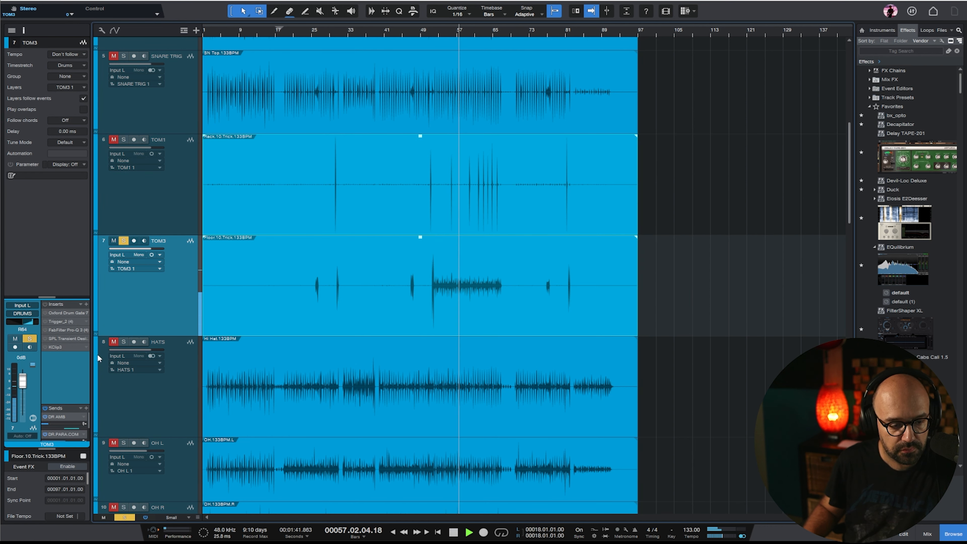
double_click(61, 330)
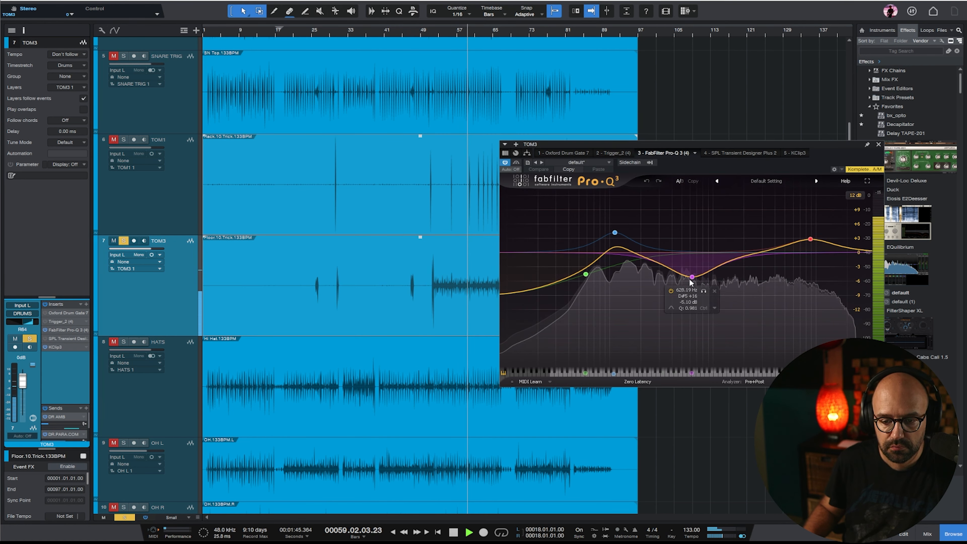
click(878, 144)
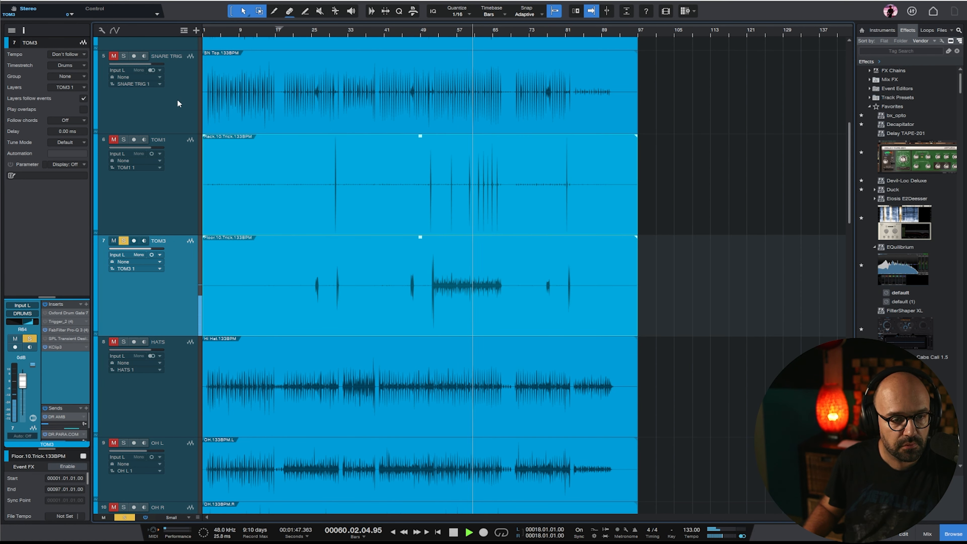
Copy the ShaperBox 3 insert from SNARE T onto the TOM3 track
scroll(228, 112, up, 3)
click(188, 110)
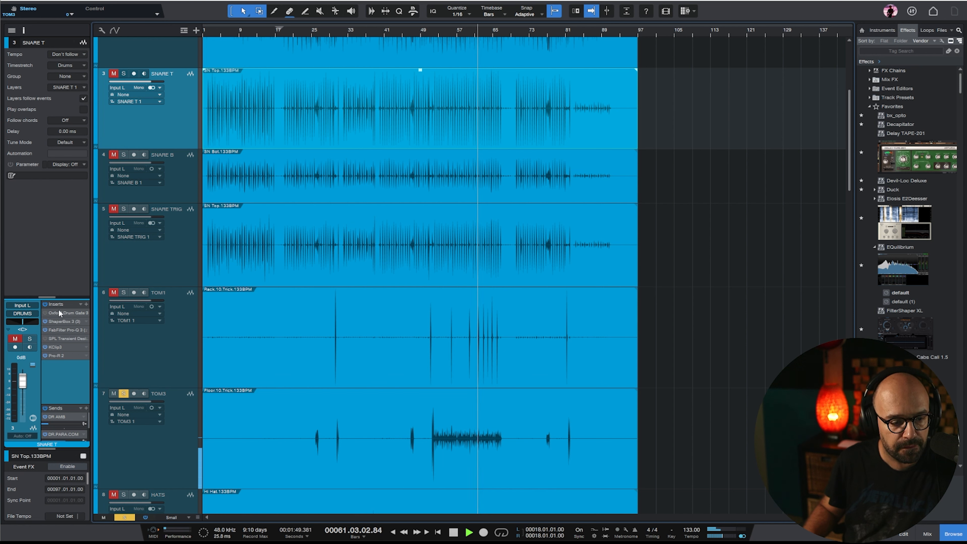
drag(61, 320, 148, 428)
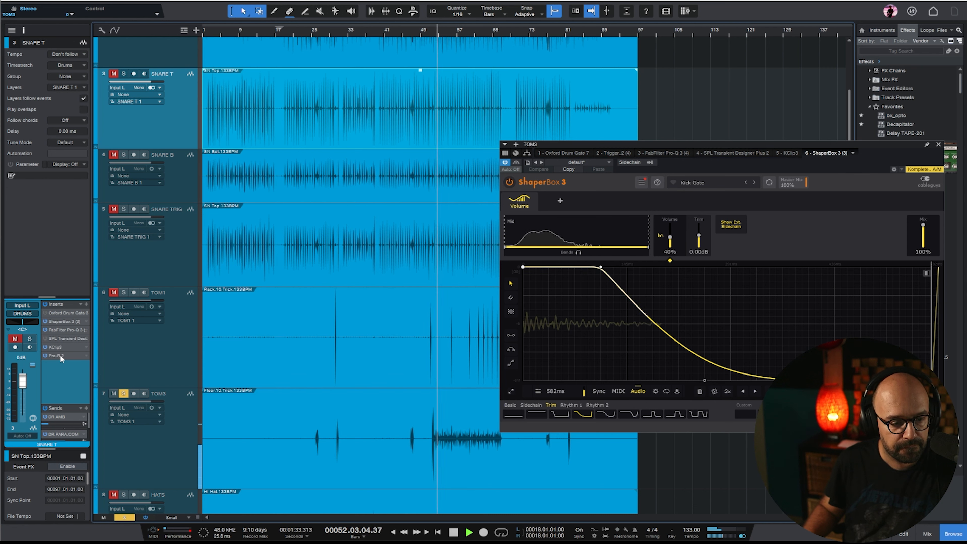
Enable KClip3 on TOM3 and set its input gain to 8.8 dB
click(150, 459)
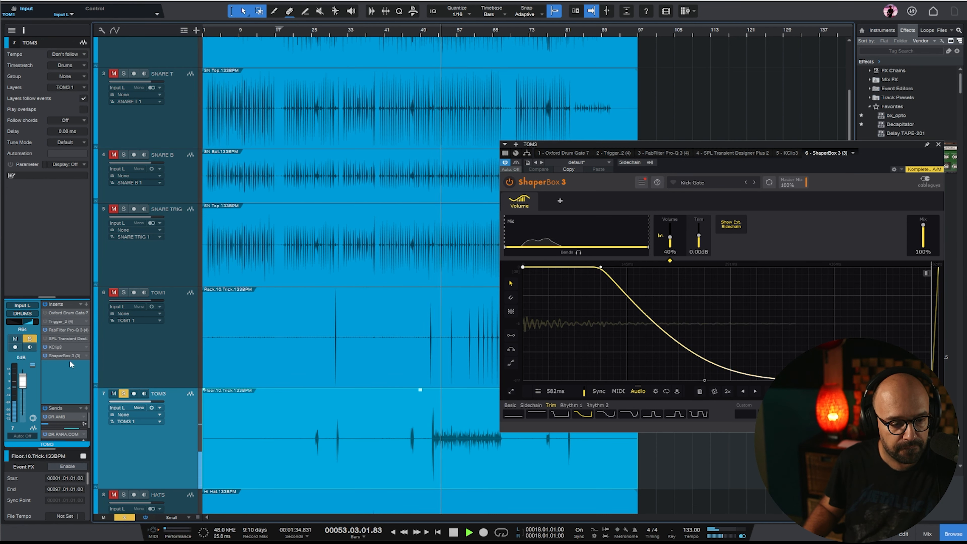
click(61, 346)
drag(632, 387, 647, 346)
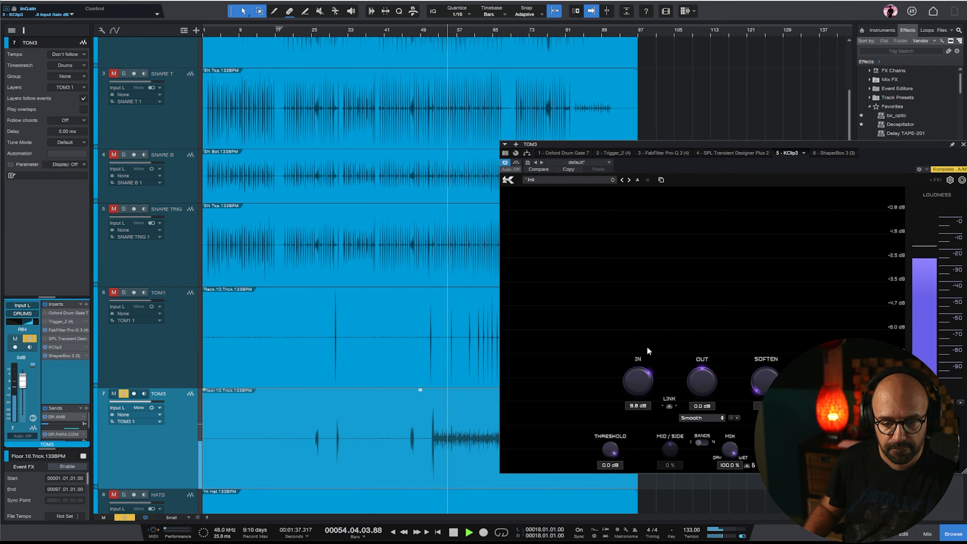
click(963, 144)
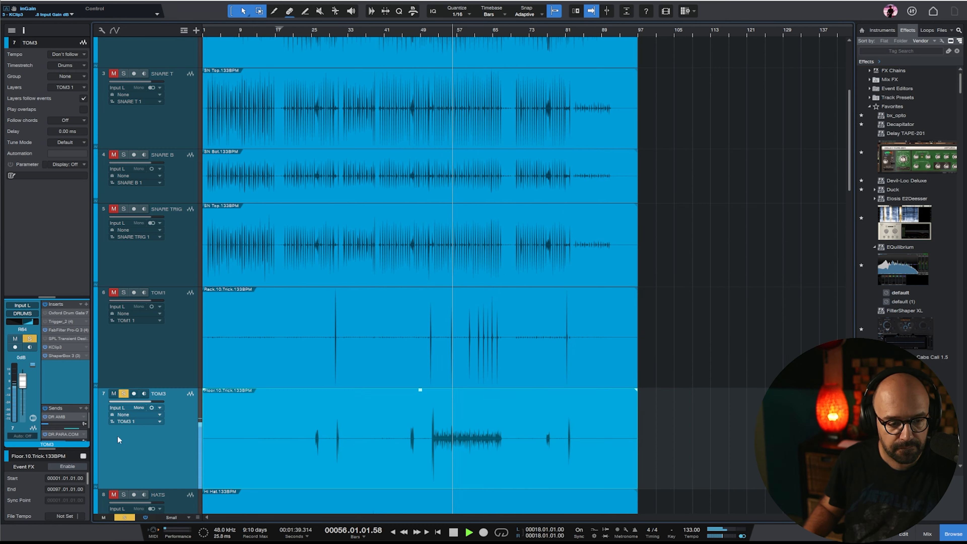
In TOM3's ShaperBox 3, lengthen the volume envelope to 856 ms
click(60, 356)
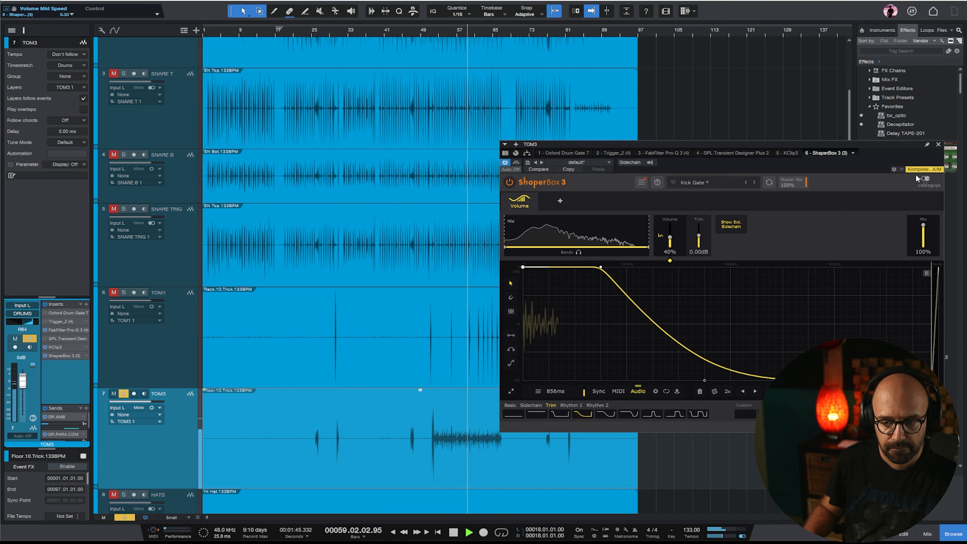
click(938, 144)
Copy TOM3's insert chain, including ShaperBox 3, onto the TOM1 track
scroll(472, 217, down, 5)
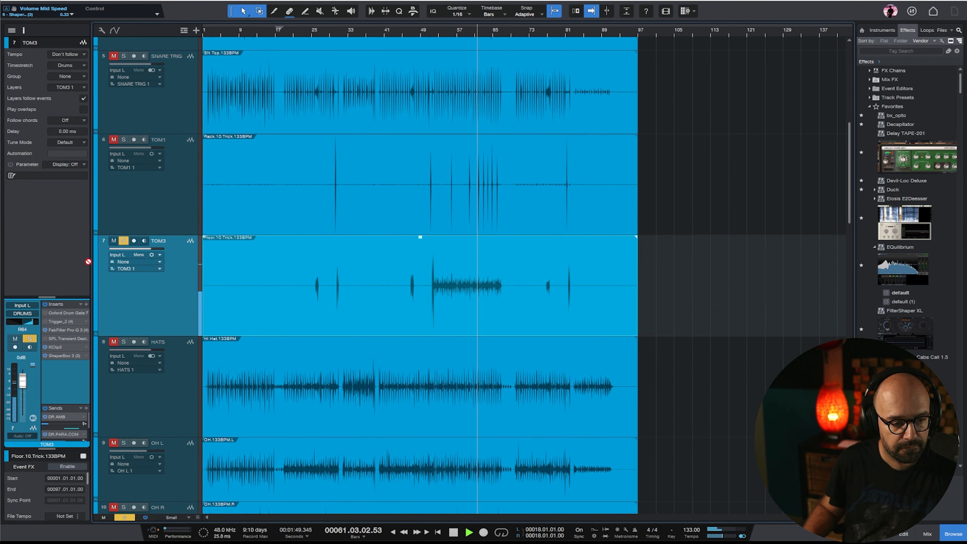
drag(89, 262, 125, 137)
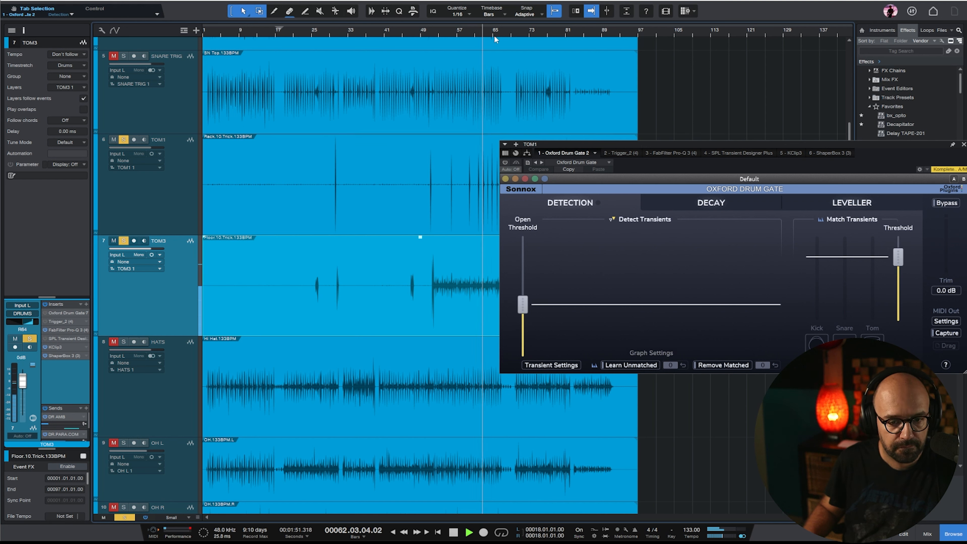
Lower the TOM1 fader to -2.5 dB, check TOM3's ShaperBox 3 during playback, and stop the transport
click(166, 205)
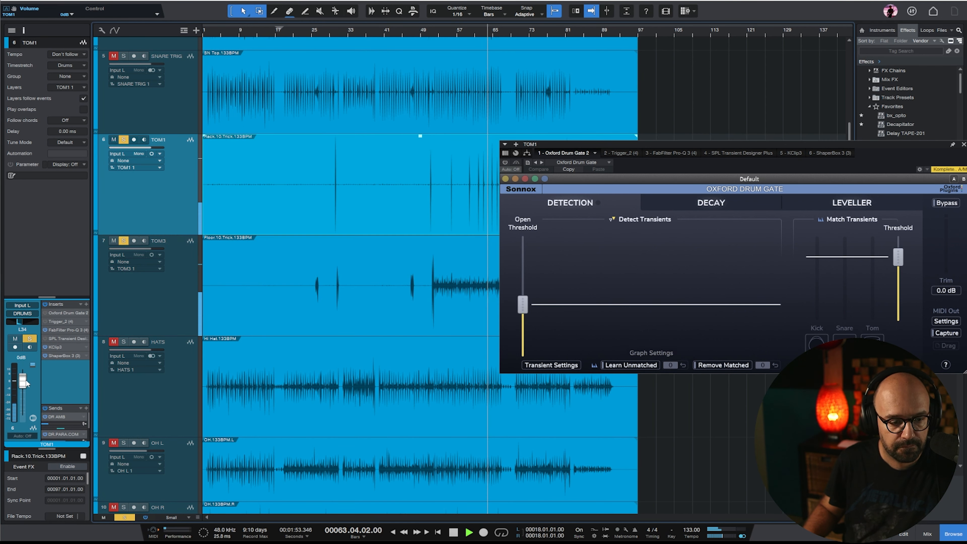
drag(23, 380, 22, 385)
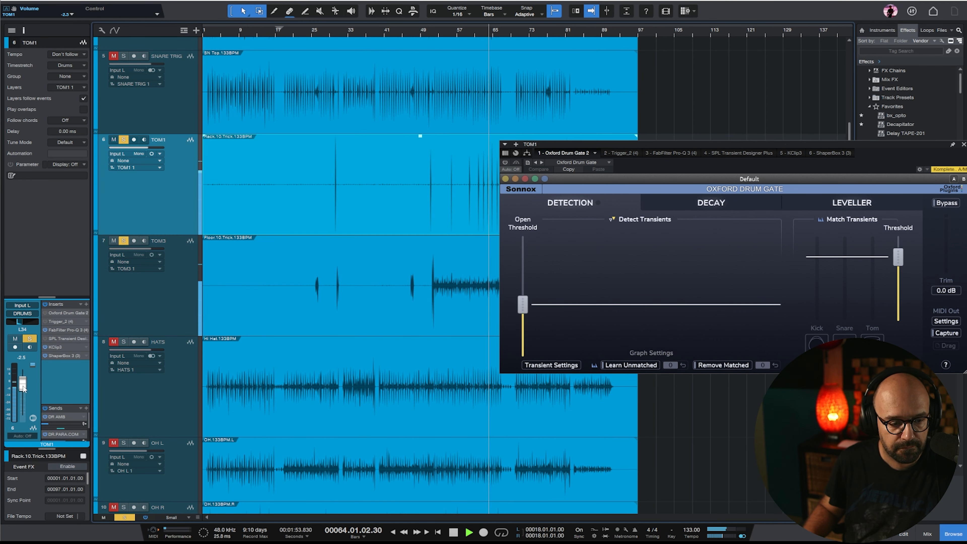
click(151, 313)
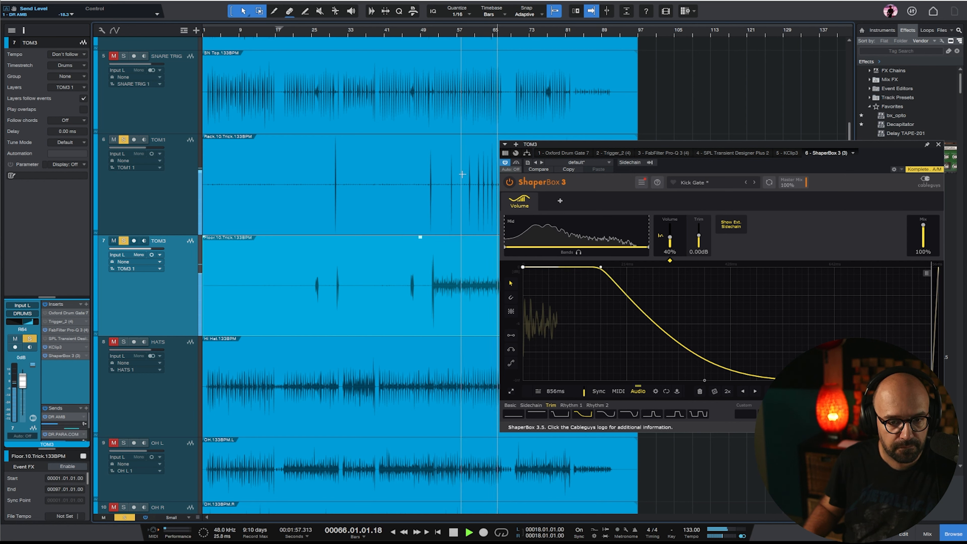
key(Up)
click(185, 304)
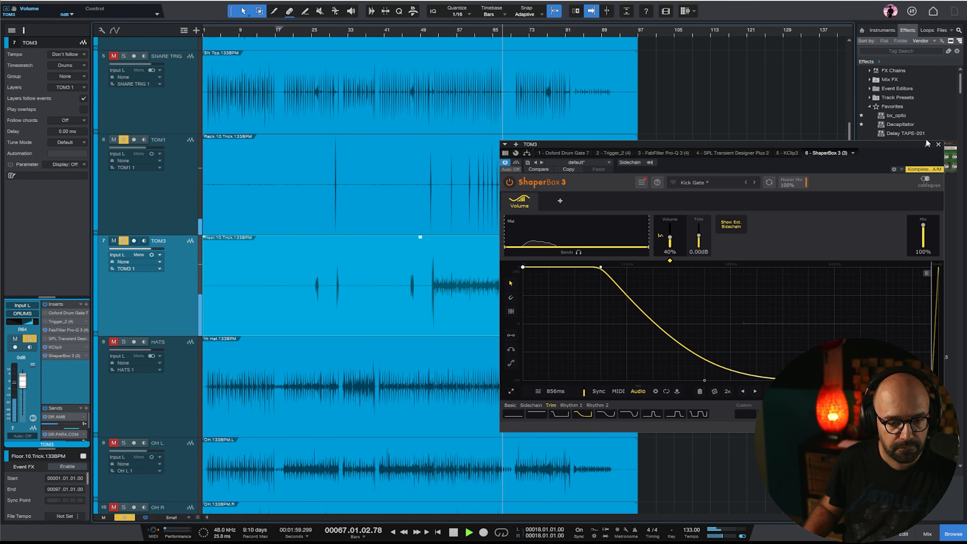
key(space)
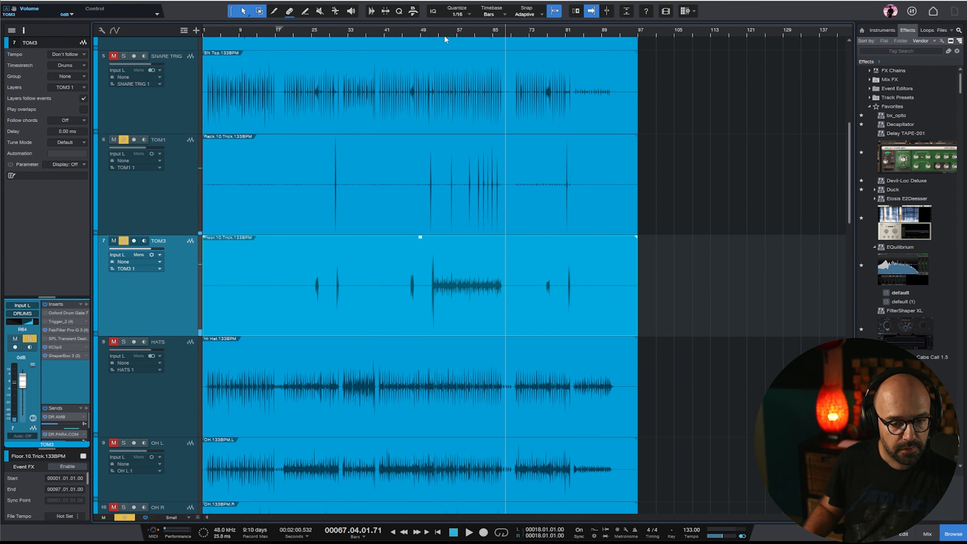
Play the tom passage from the fill near bar 51 and examine the TOM1 and TOM3 waveforms
click(425, 33)
key(e)
key(e)
key(e)
key(w)
key(w)
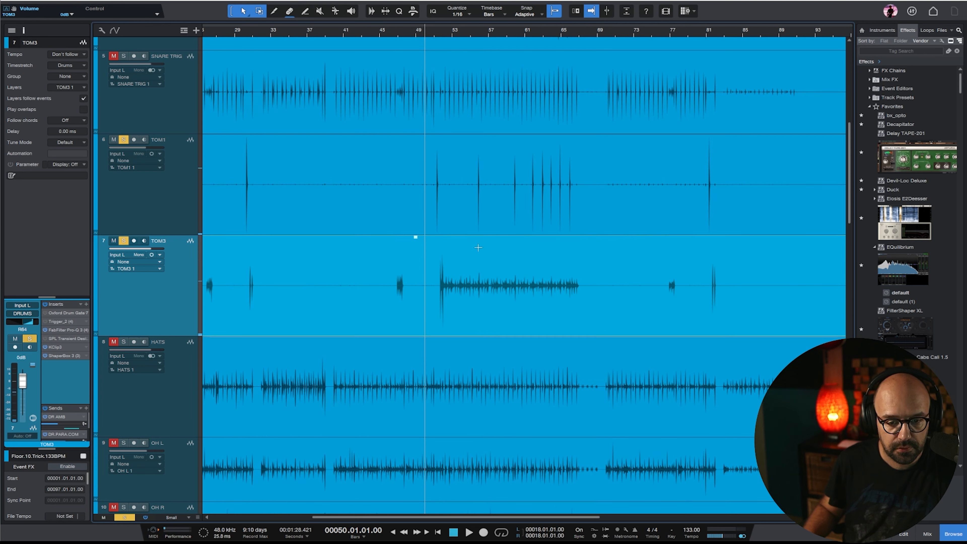
click(447, 33)
key(e)
key(e)
key(e)
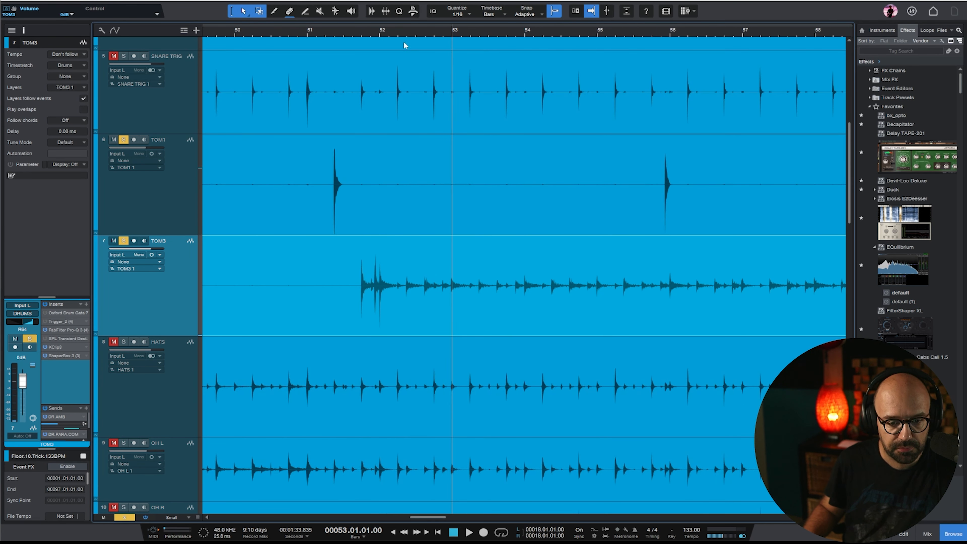
key(w)
key(space)
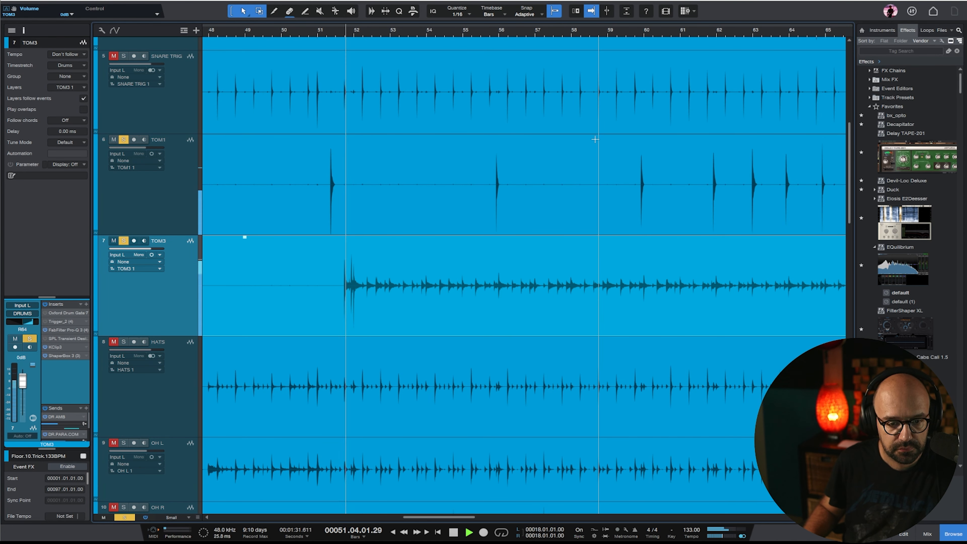
key(w)
key(w)
key(w)
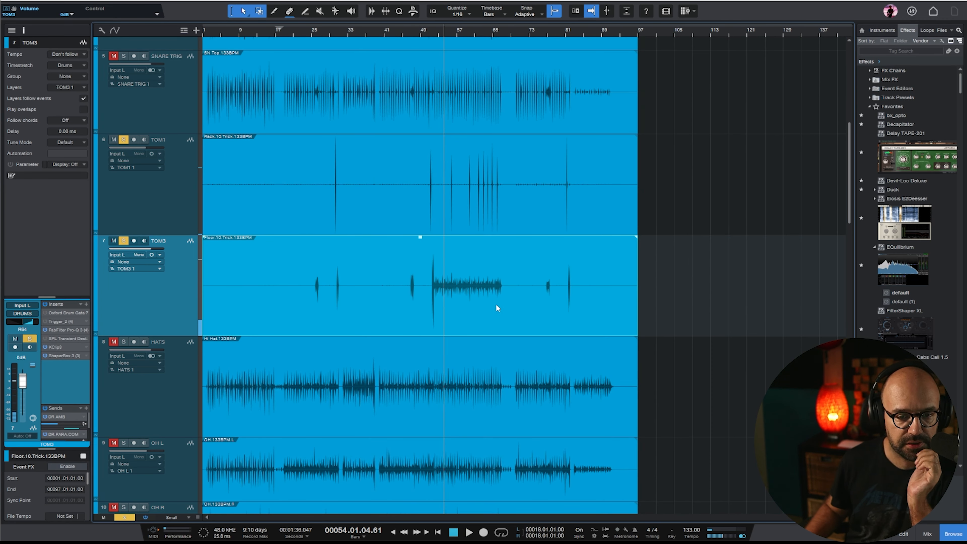
Split the TOM3 audio event just after the opening hits of its fill, at bar 52
key(e)
key(e)
key(e)
key(3)
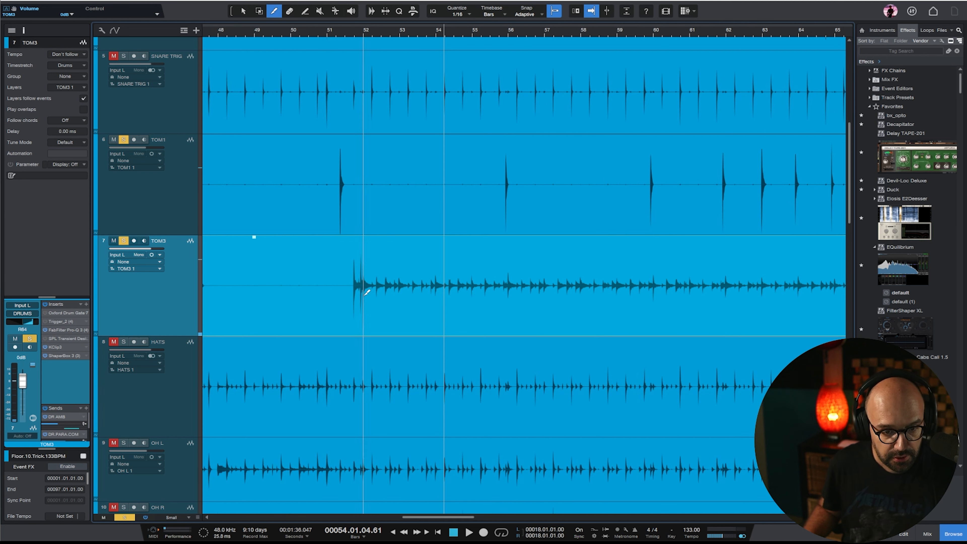
click(372, 292)
key(1)
click(695, 325)
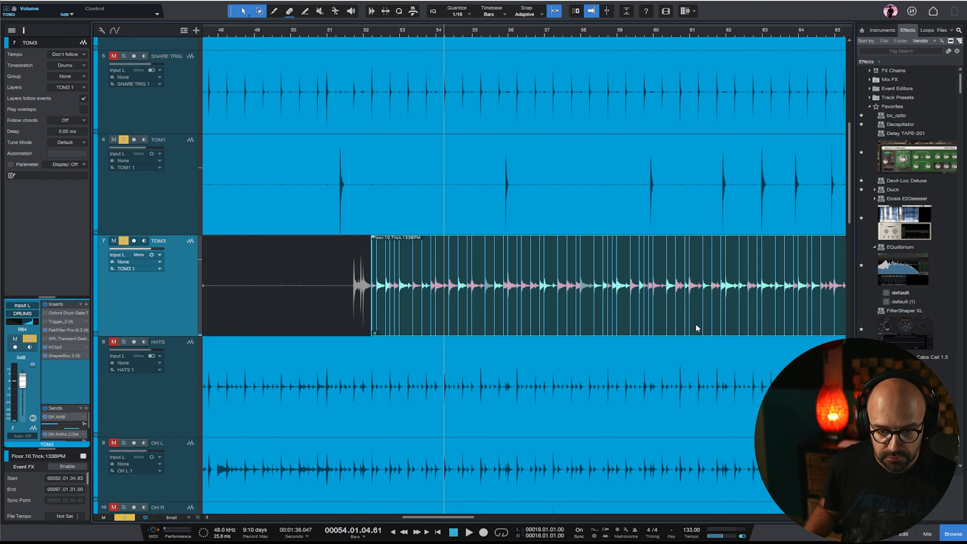
key(2)
key(w)
key(w)
key(w)
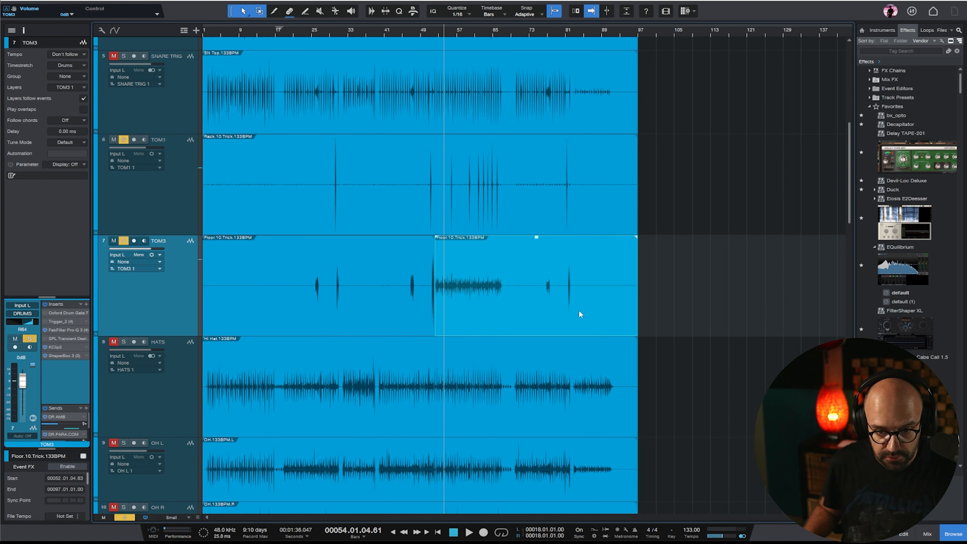
Split the second TOM3 event at bar 80, ahead of its last hit, and select the middle section
click(557, 311)
key(3)
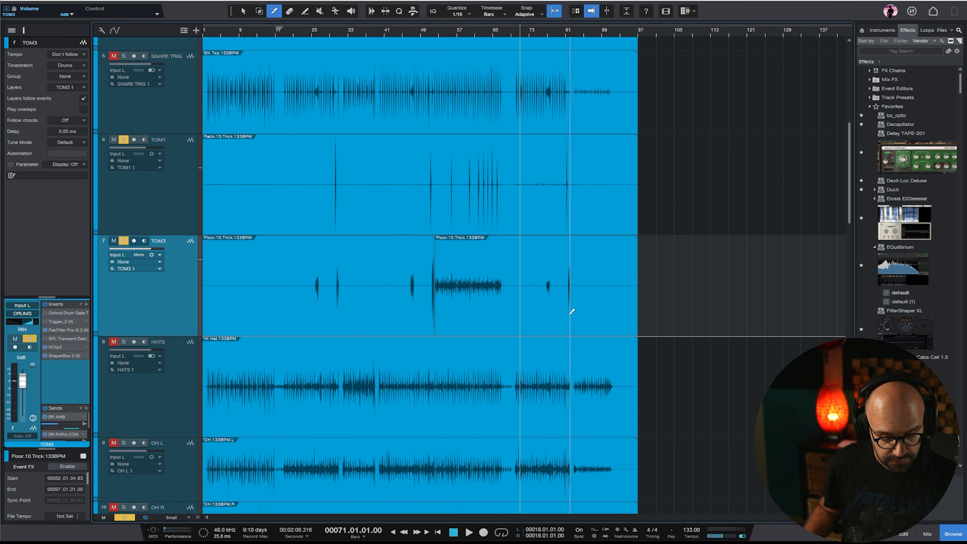
click(562, 316)
key(1)
click(538, 304)
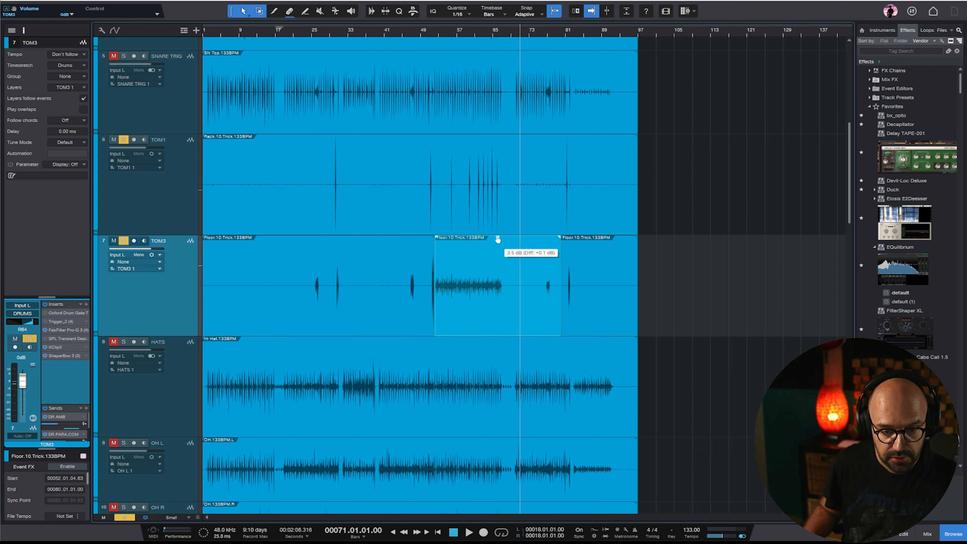
Raise the clip gain of the middle TOM3 event and play it back from bar 52
drag(498, 239, 498, 218)
click(434, 33)
key(space)
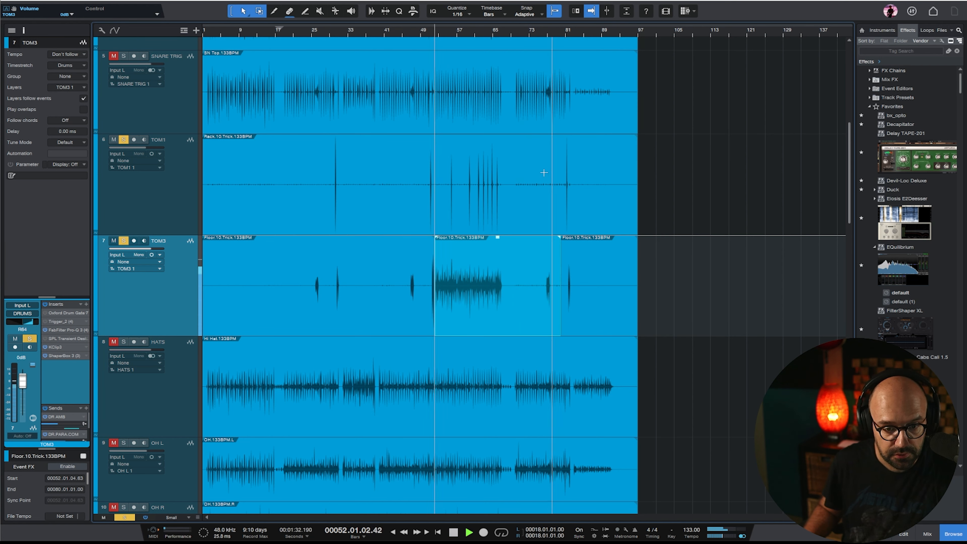
Shorten the volume envelope in TOM3's ShaperBox 3 to 515 ms, close the plug-in, and stop playback
click(59, 356)
drag(554, 393, 553, 407)
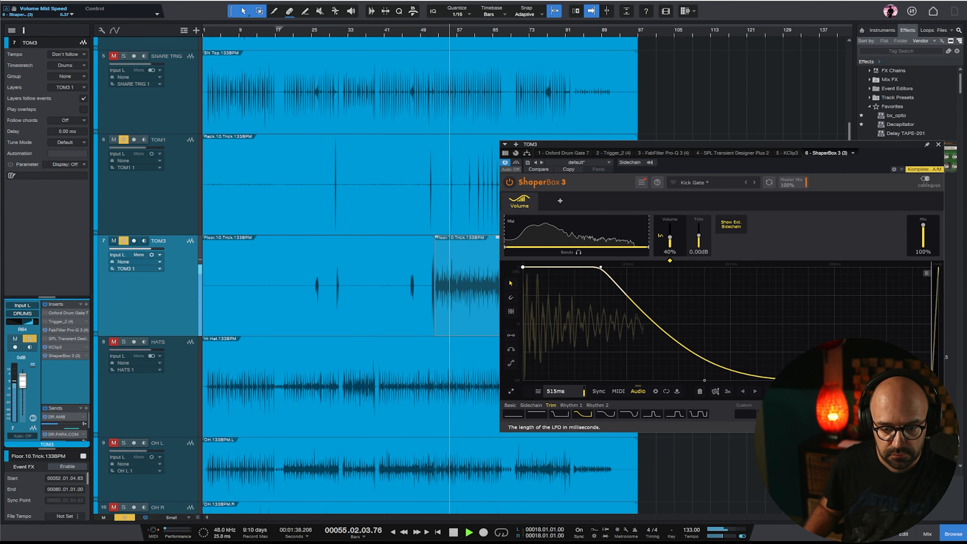
click(938, 144)
key(space)
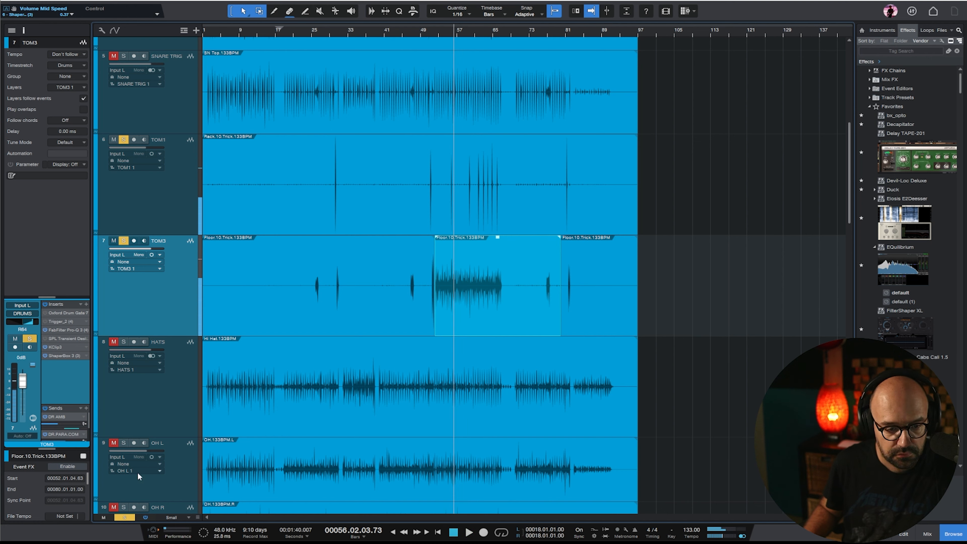
Solo all drum tracks from KICK through OH L and start playback
click(167, 471)
shift+click(172, 381)
key(s)
scroll(325, 227, up, 2)
scroll(325, 227, up, 5)
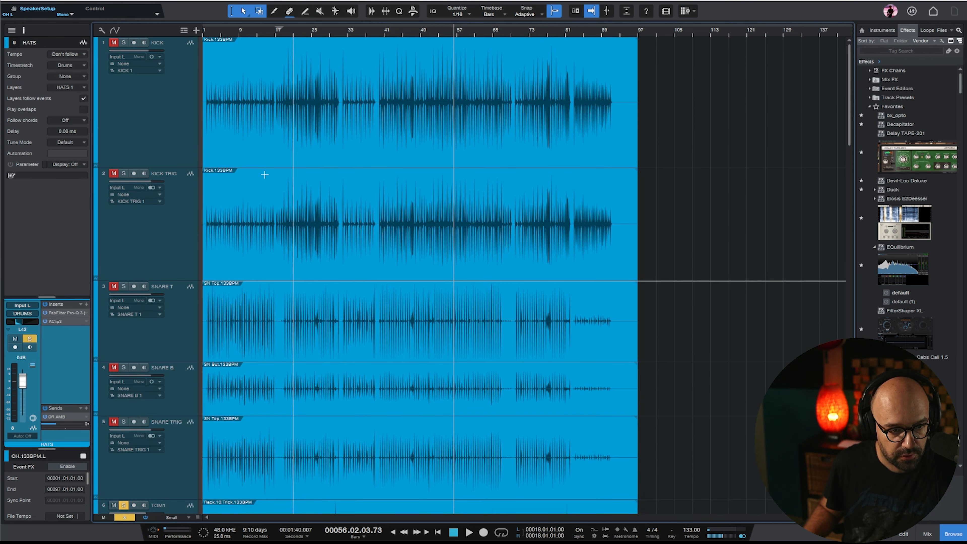
shift+click(171, 117)
key(s)
scroll(392, 168, down, 5)
key(space)
scroll(498, 167, down, 3)
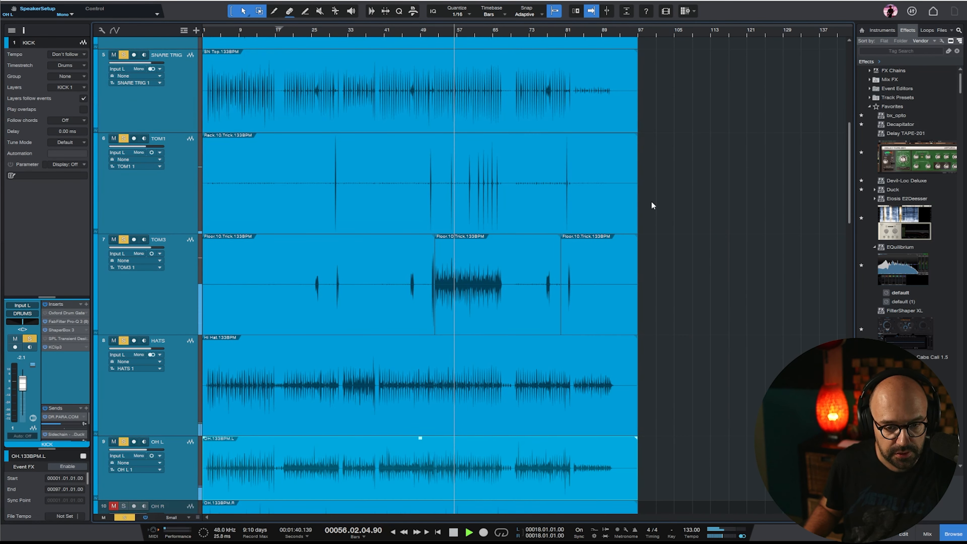
Balance the toms against the soloed drums by setting the TOM1 fader to -6.3 dB and TOM3 to -1.7 dB
scroll(164, 190, down, 3)
click(164, 190)
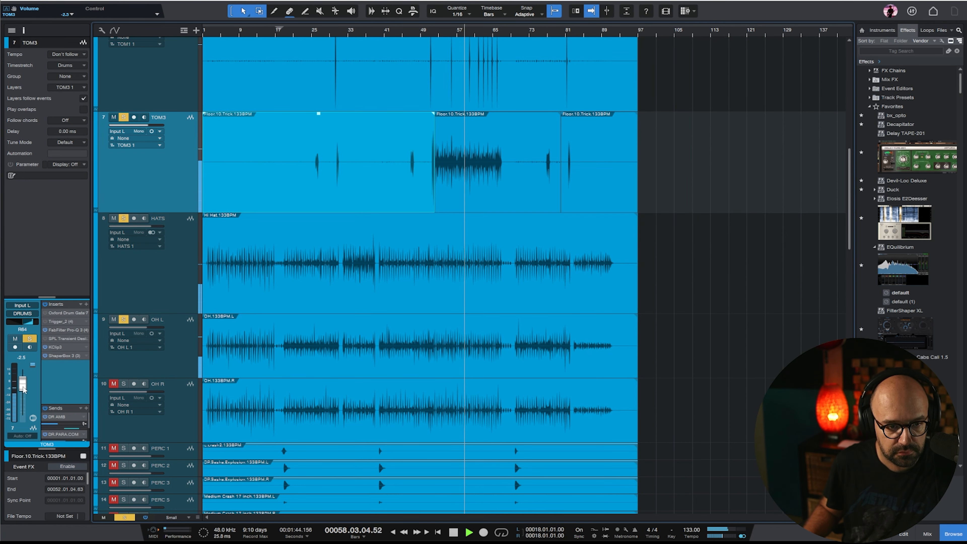
key(Up)
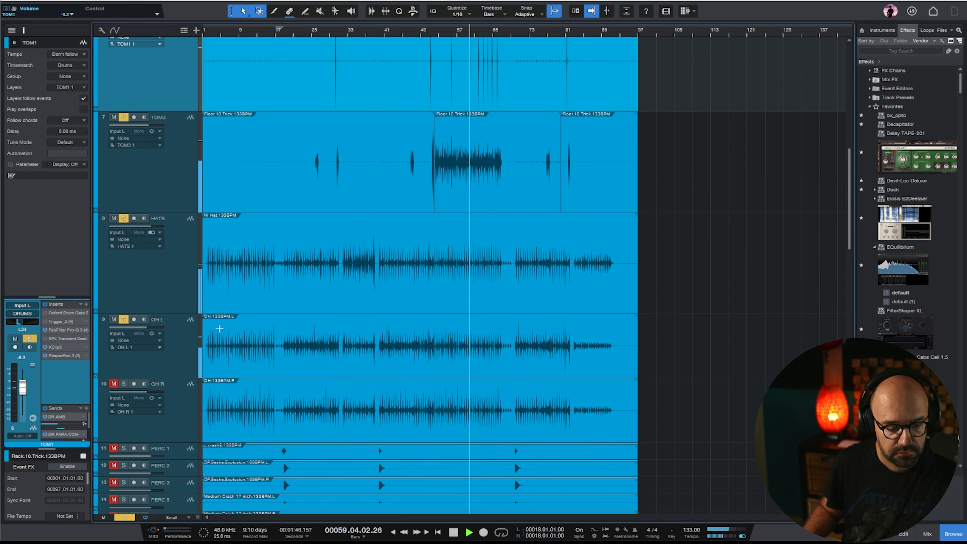
click(185, 182)
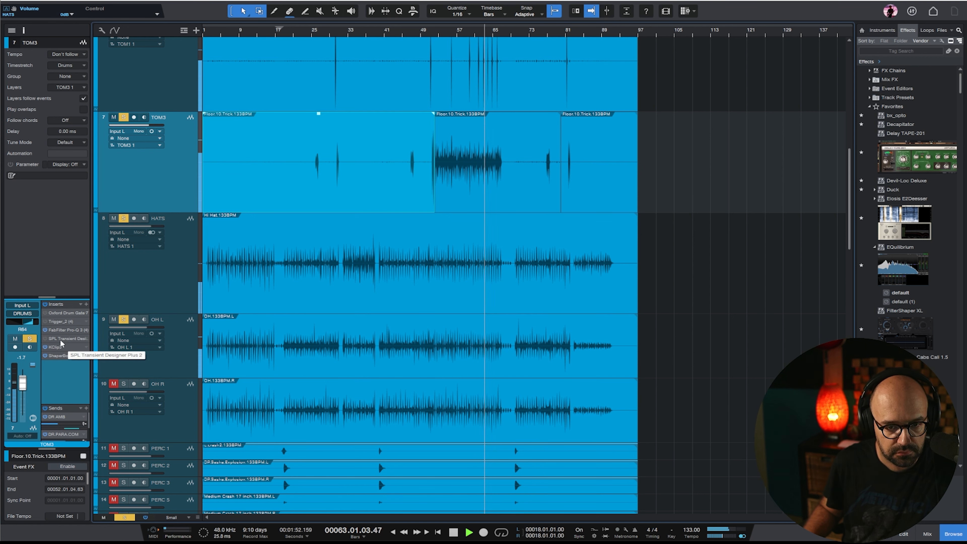
Listen to the soloed drum mix while looking over the tracks, replaying from around bar 62
scroll(685, 215, down, 3)
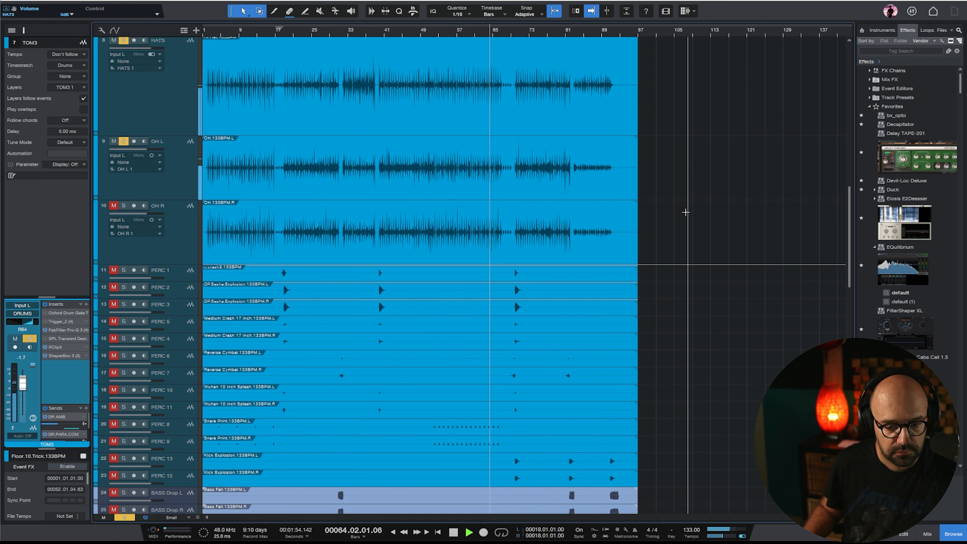
scroll(720, 181, down, 2)
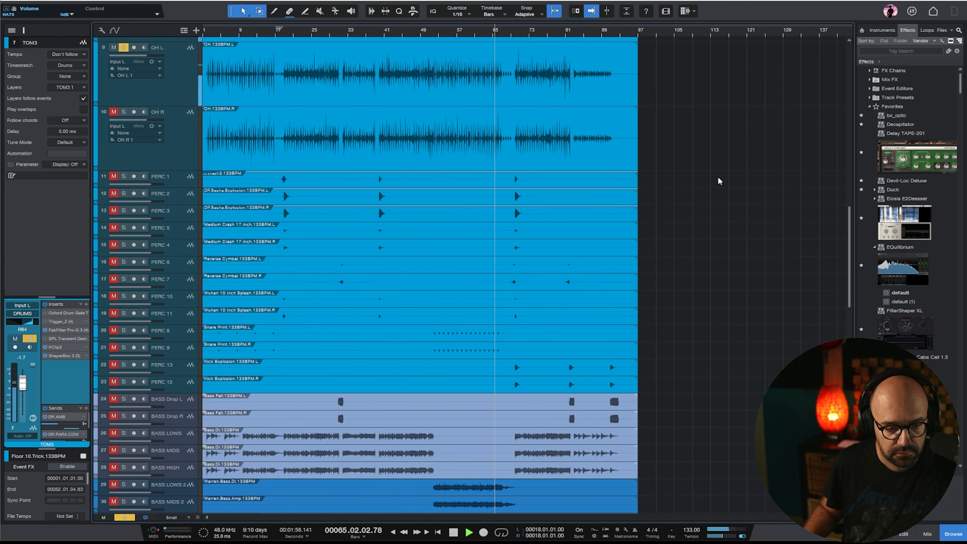
scroll(727, 188, up, 2)
scroll(737, 198, up, 3)
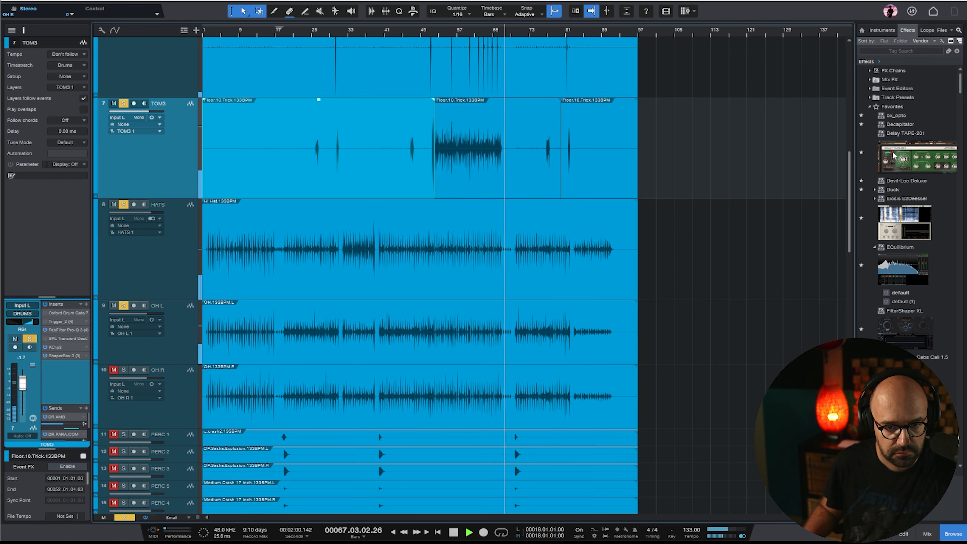
scroll(803, 173, up, 5)
scroll(802, 172, up, 4)
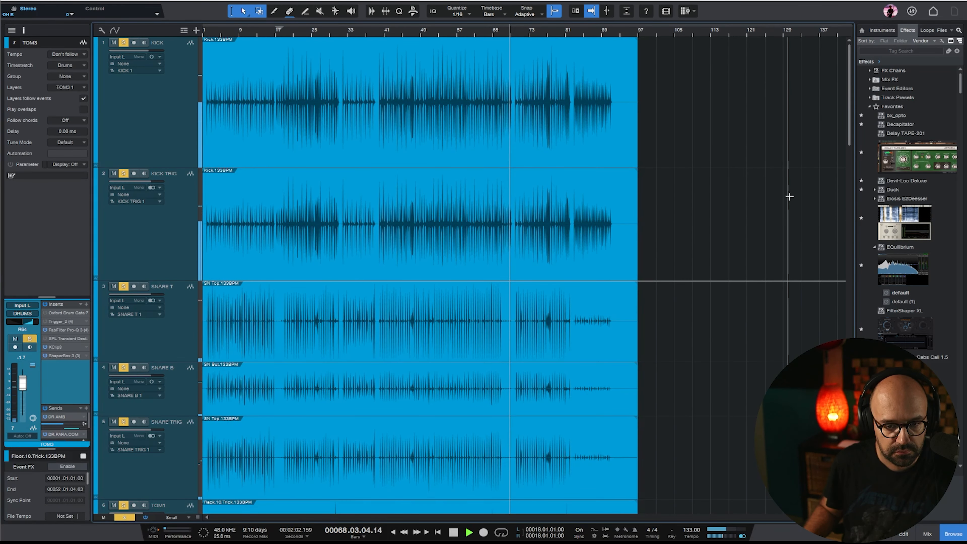
click(164, 117)
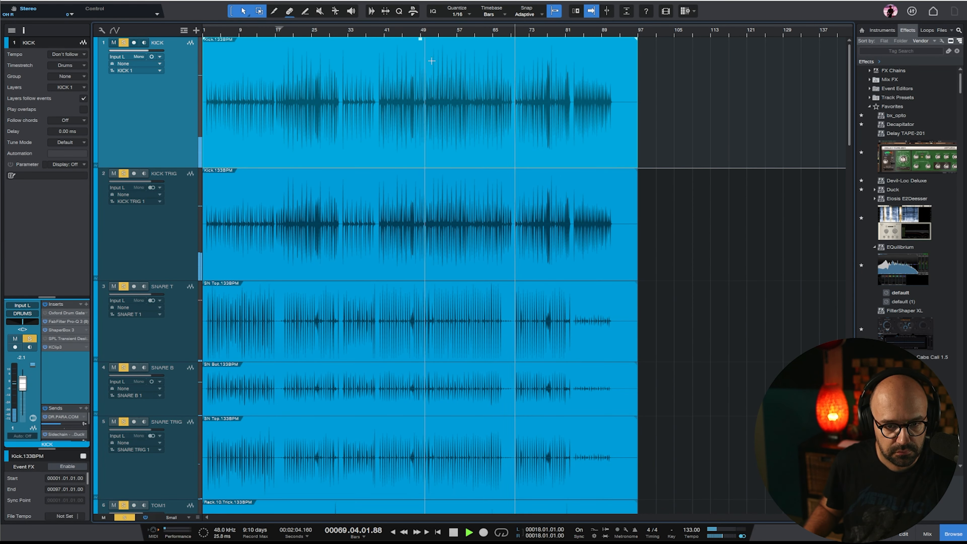
click(480, 34)
click(169, 226)
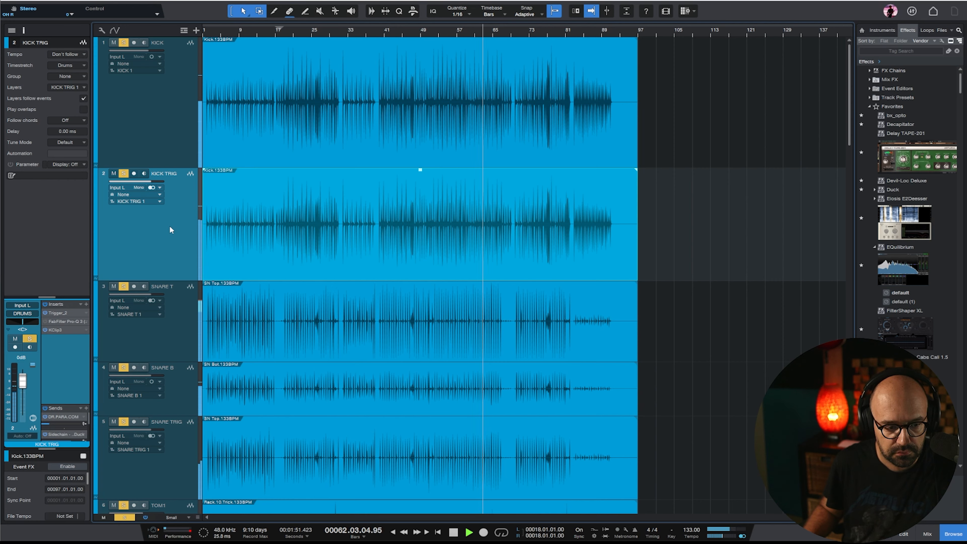
Add the OH R track to the soloed drums during playback
scroll(749, 203, down, 3)
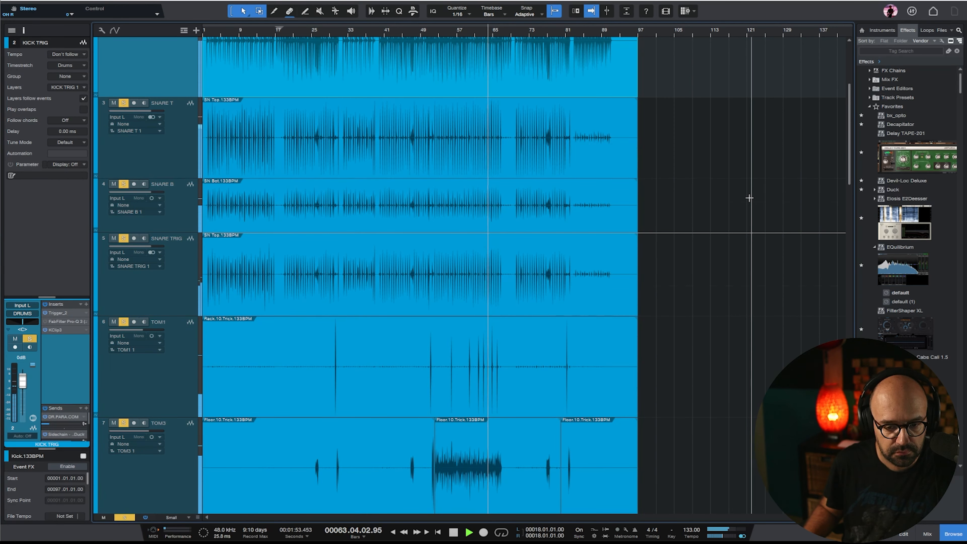
scroll(749, 198, down, 3)
key(e)
key(e)
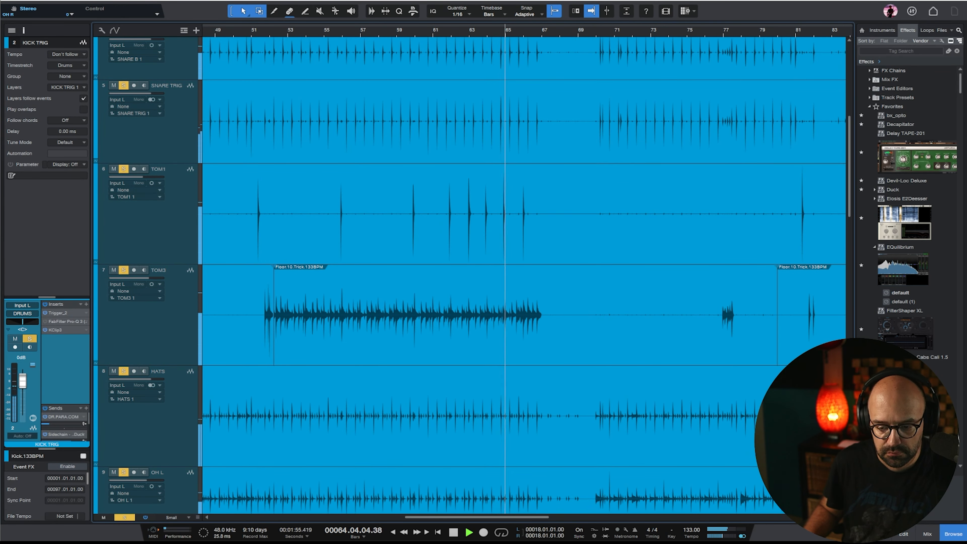
key(e)
scroll(662, 274, down, 4)
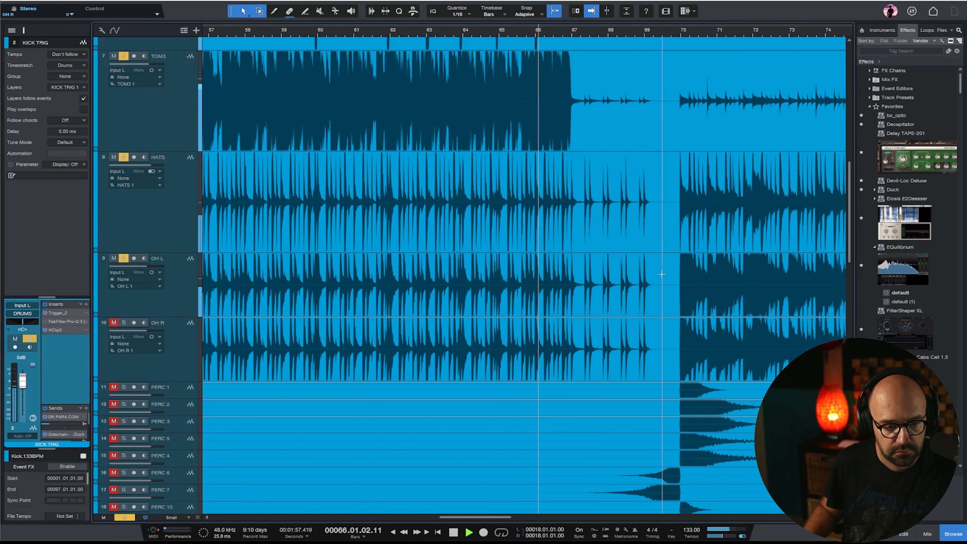
click(124, 323)
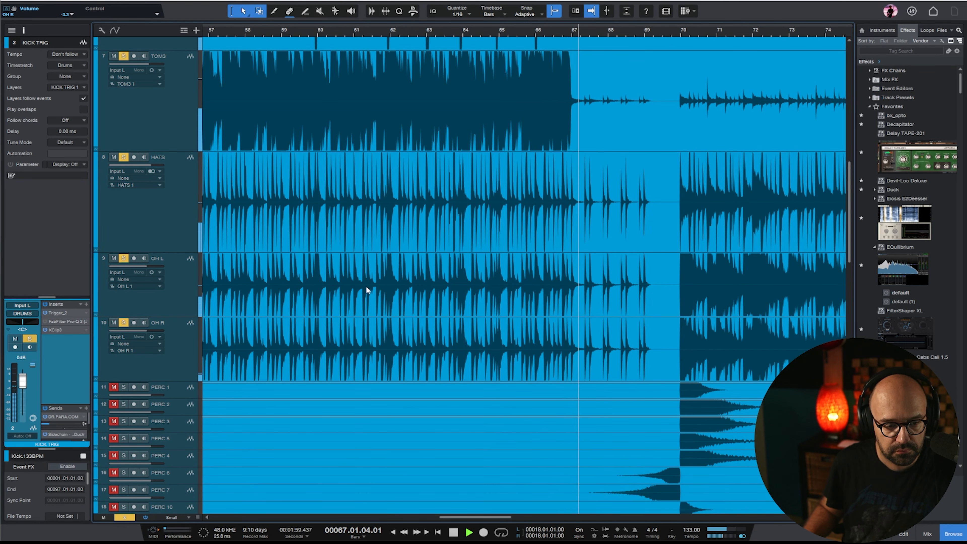
Restart playback of the soloed drums and examine the overhead and percussion tracks across the whole arrangement
key(w)
key(w)
key(w)
click(482, 27)
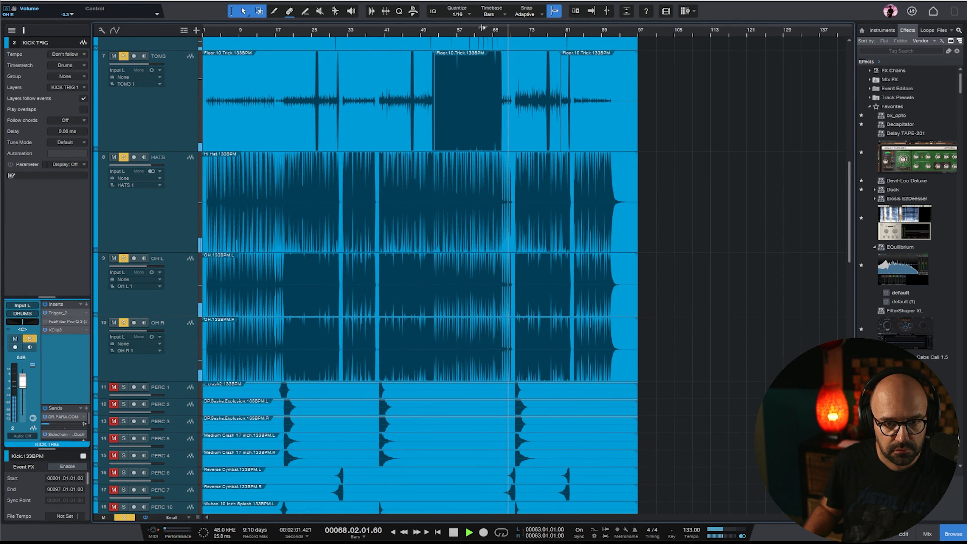
key(space)
key(space)
key(e)
key(e)
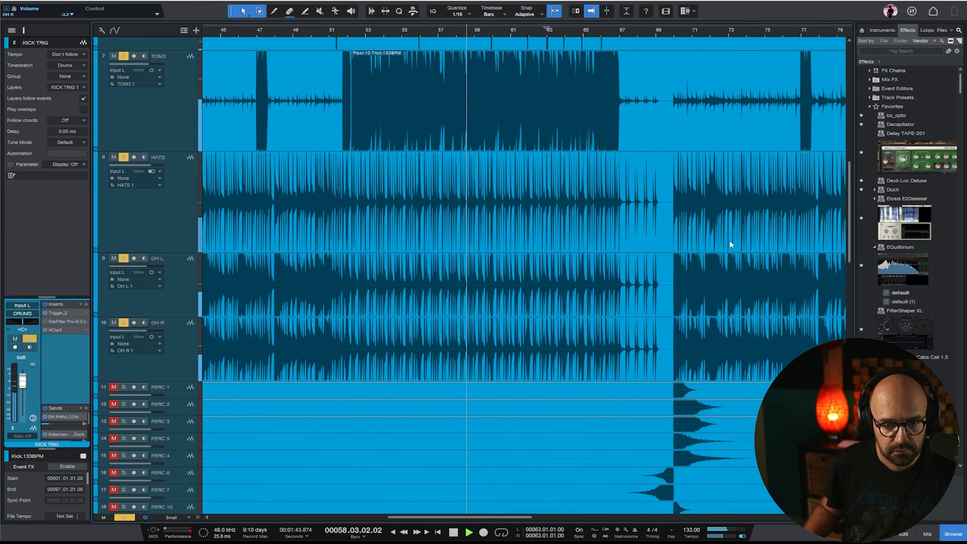
key(w)
key(w)
scroll(719, 233, down, 5)
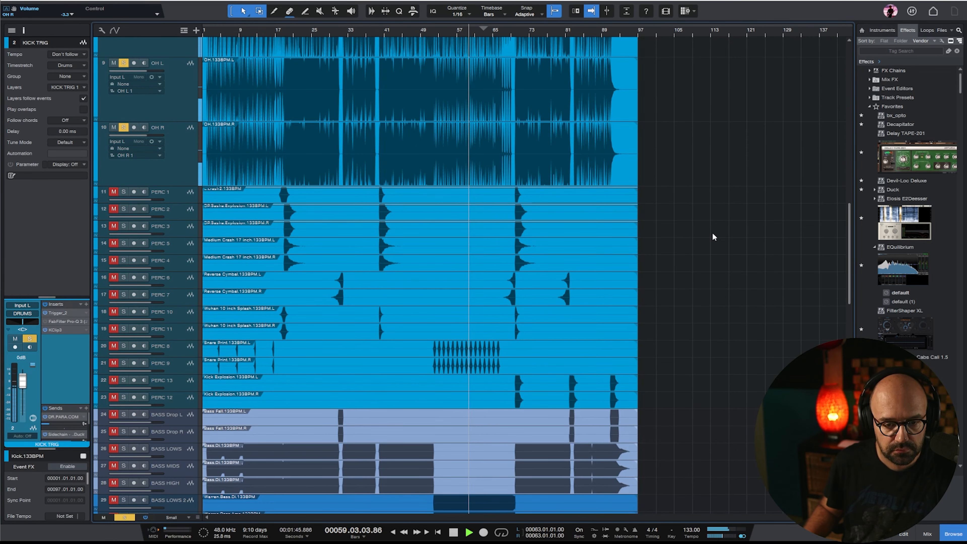
In KClip3 on the DRUMS bus, link the input and output gains and set the input gain to 1.0 dB
key(F3)
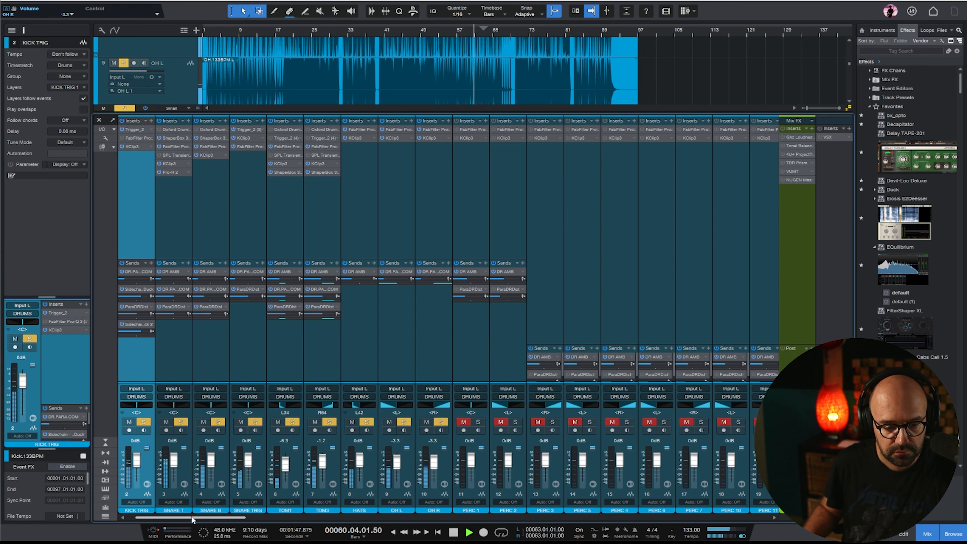
drag(192, 518, 719, 534)
click(551, 220)
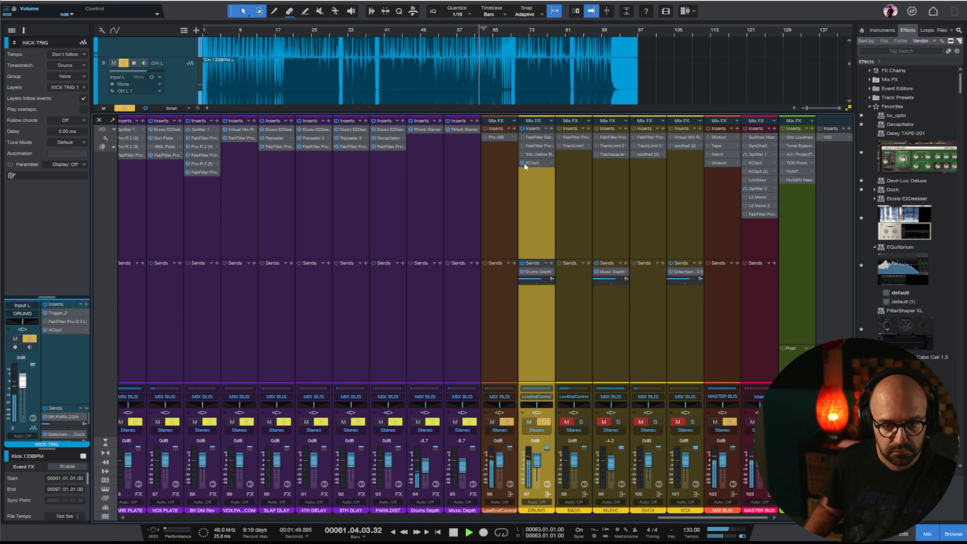
click(535, 163)
drag(829, 141, 551, 146)
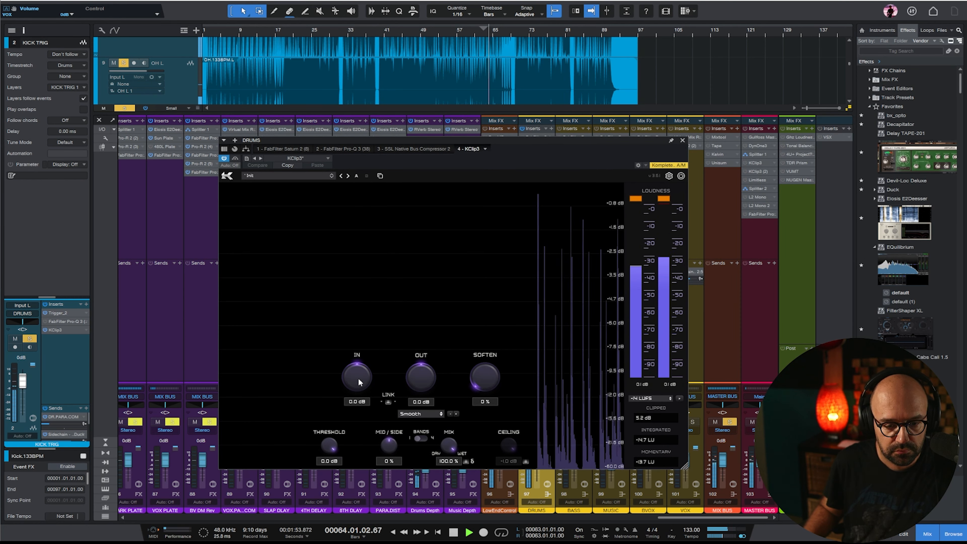
drag(358, 378, 367, 392)
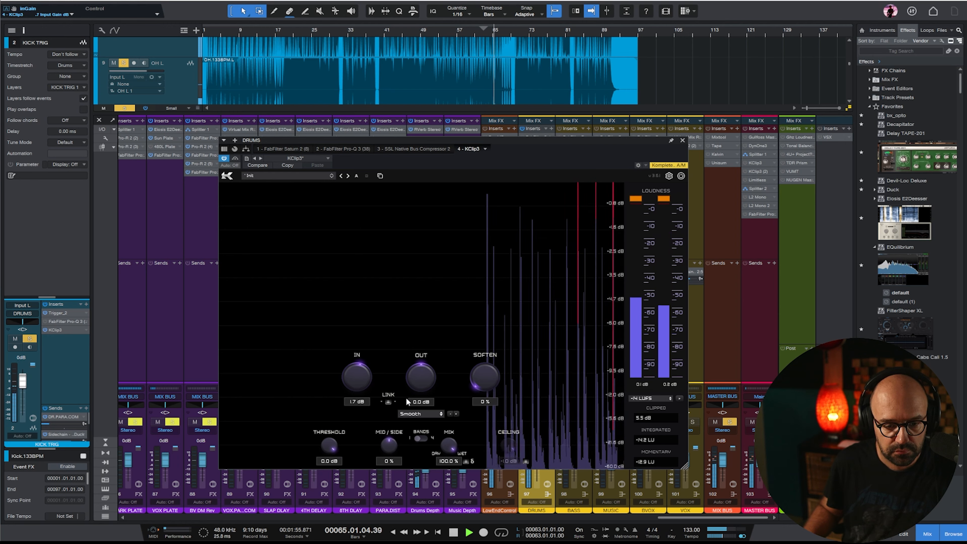
click(385, 399)
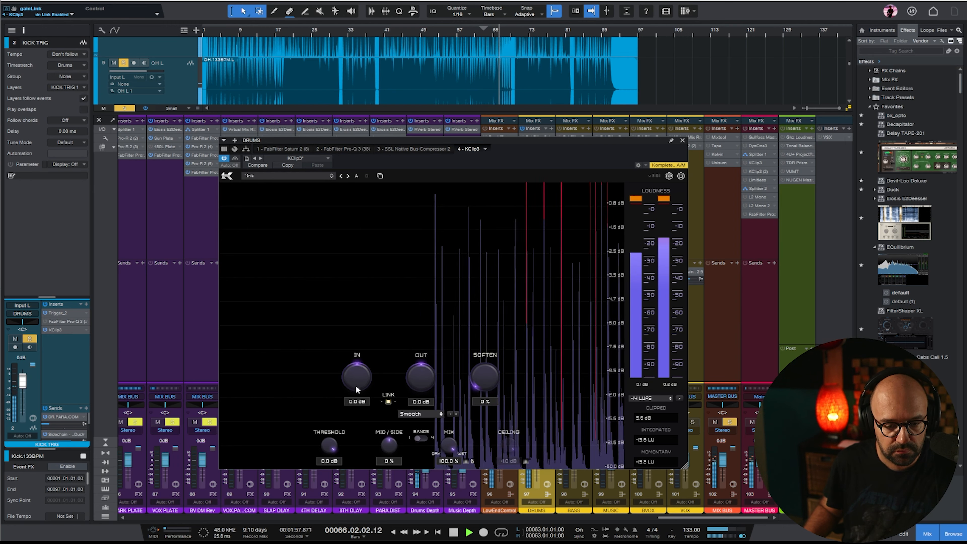
drag(355, 386, 344, 396)
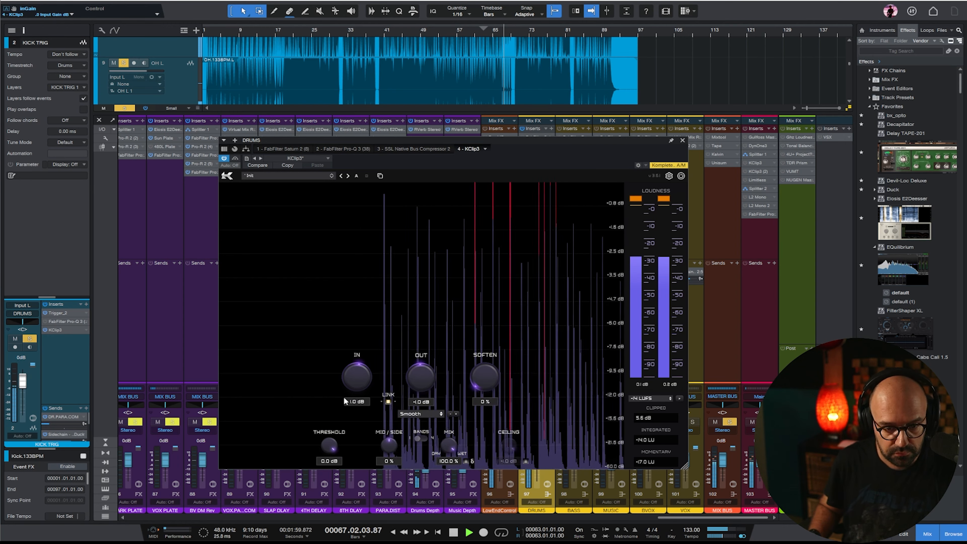
Replay the drums from around bar 46 while checking the SSL Native Bus Compressor 2 and KClip3 on the DRUMS bus
click(409, 32)
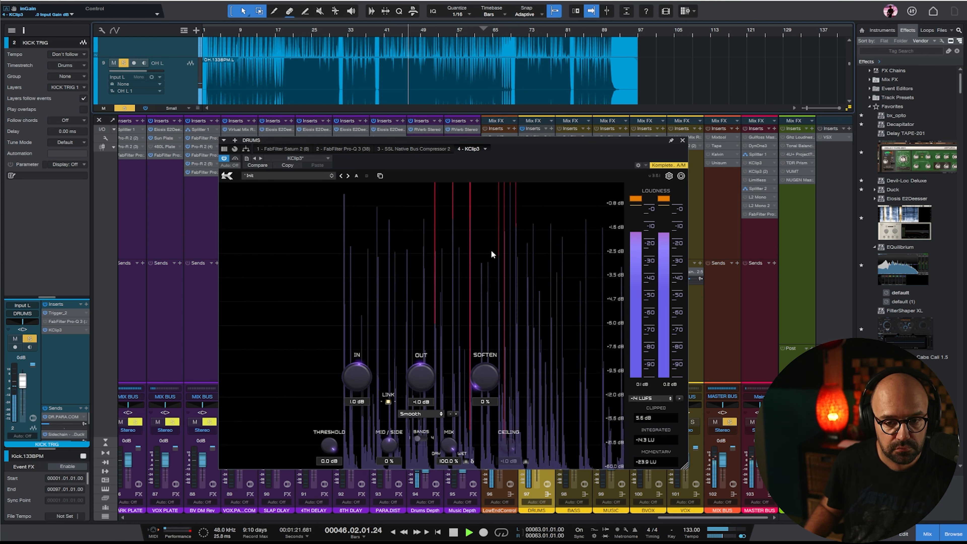
click(413, 149)
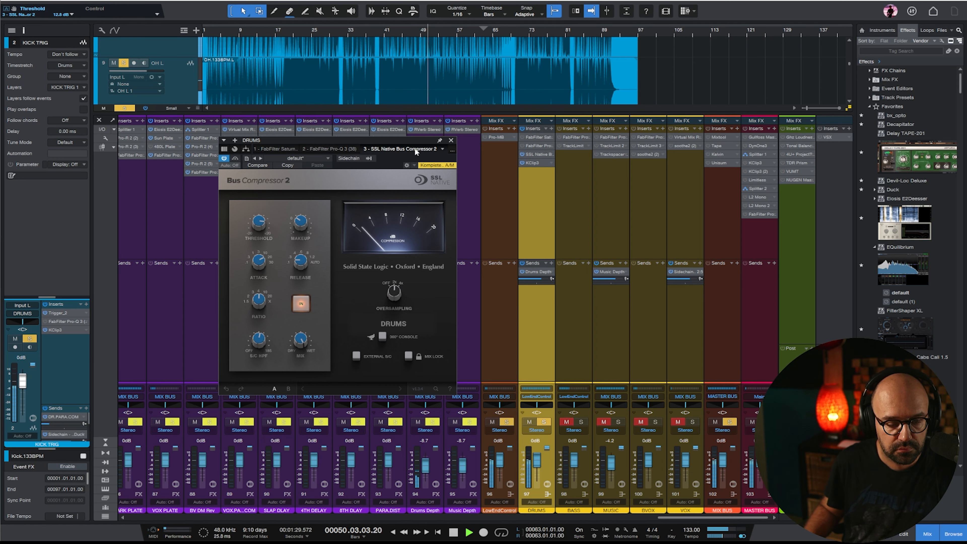
click(534, 163)
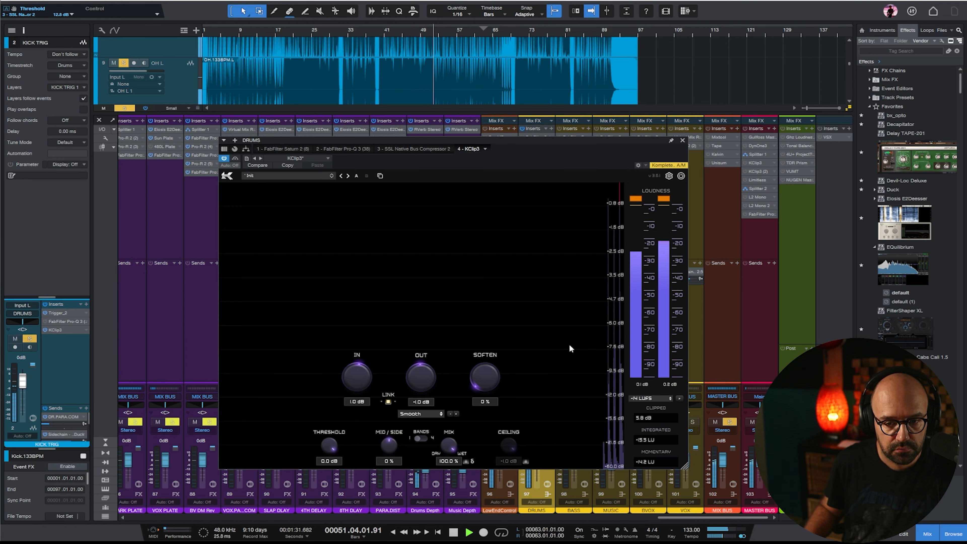
click(683, 141)
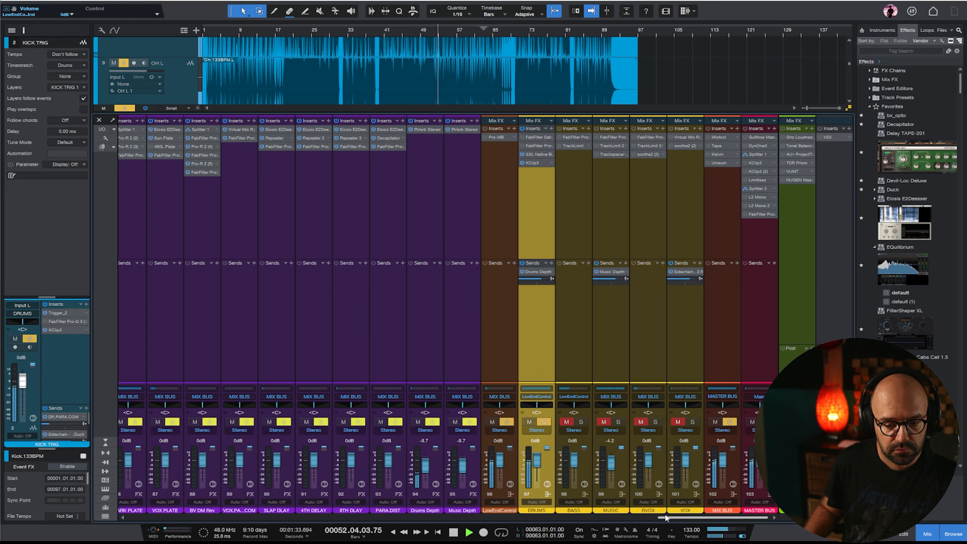
Blend in the drum effect channels by setting the DR AMB fader to -5.4 dB and DR.PARA.COM to -11.7 dB
drag(664, 513, 632, 522)
click(490, 262)
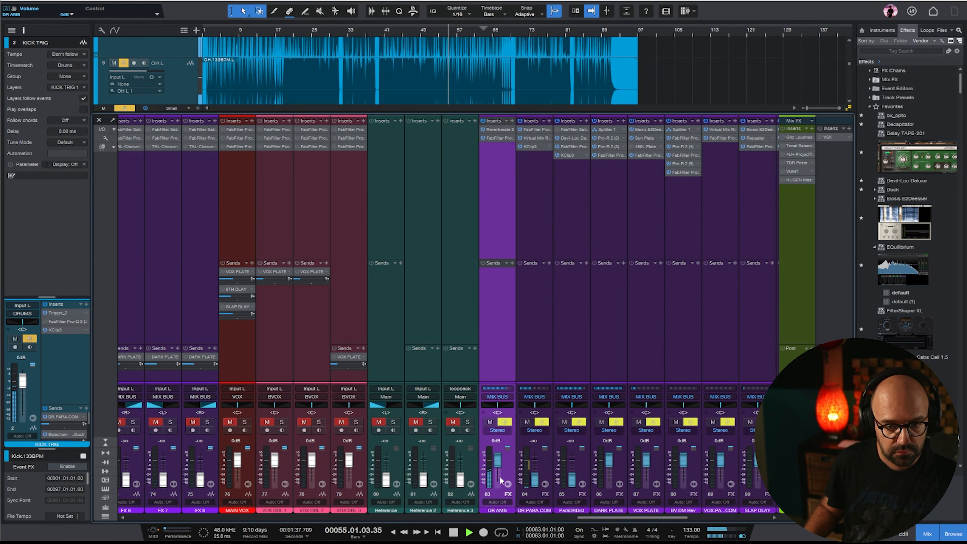
scroll(498, 460, right, 1)
scroll(462, 456, right, 1)
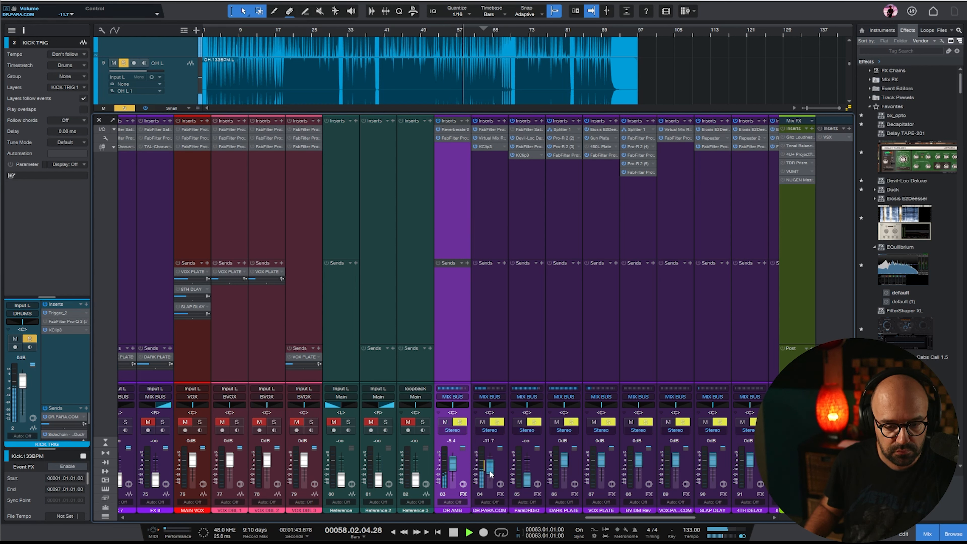
Toggle The Monster module in the Virtual Mix Rack on the DR.PARA.COM channel during playback, and close the plug-in
click(486, 139)
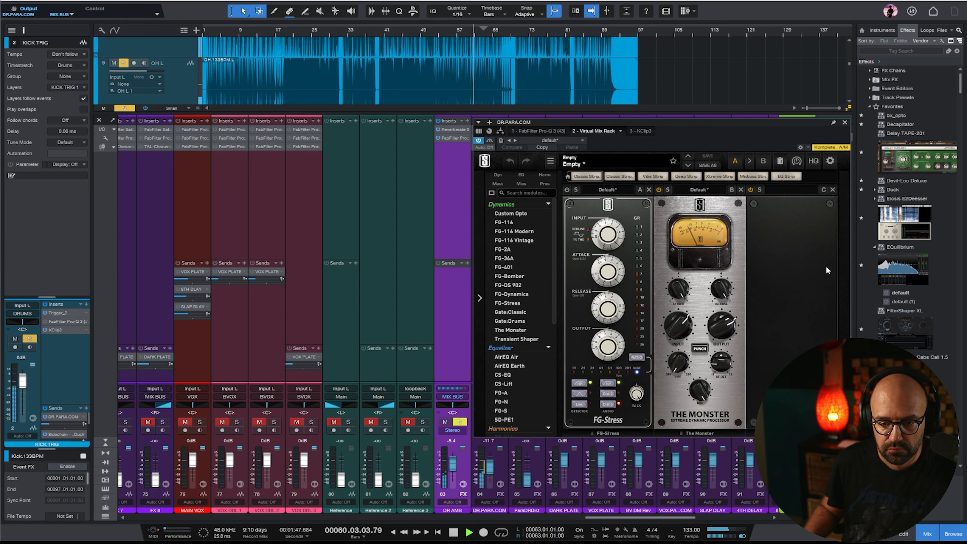
click(660, 190)
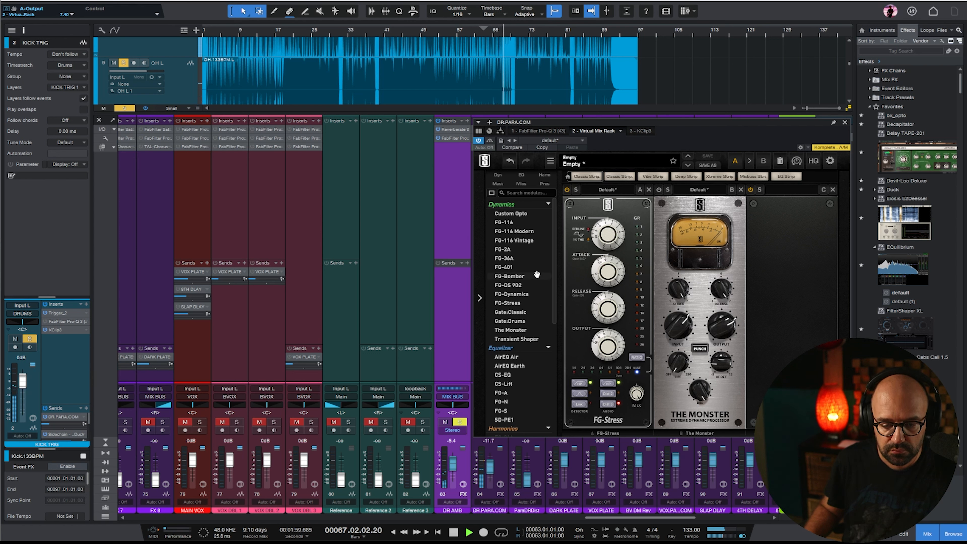
click(844, 123)
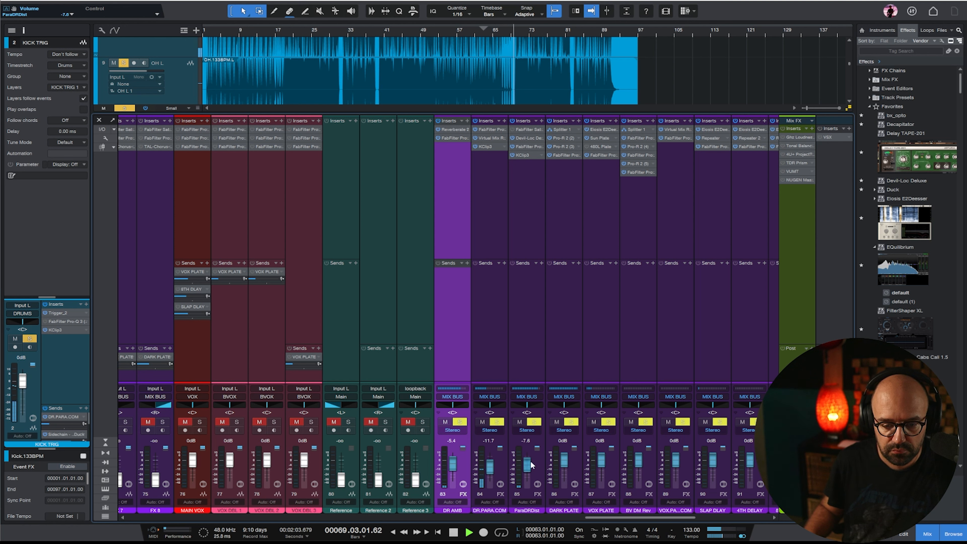
Set the ParaDRDist channel fader to -10.8 dB and replay the drums from around bar 41
drag(532, 464, 532, 467)
click(525, 223)
click(387, 31)
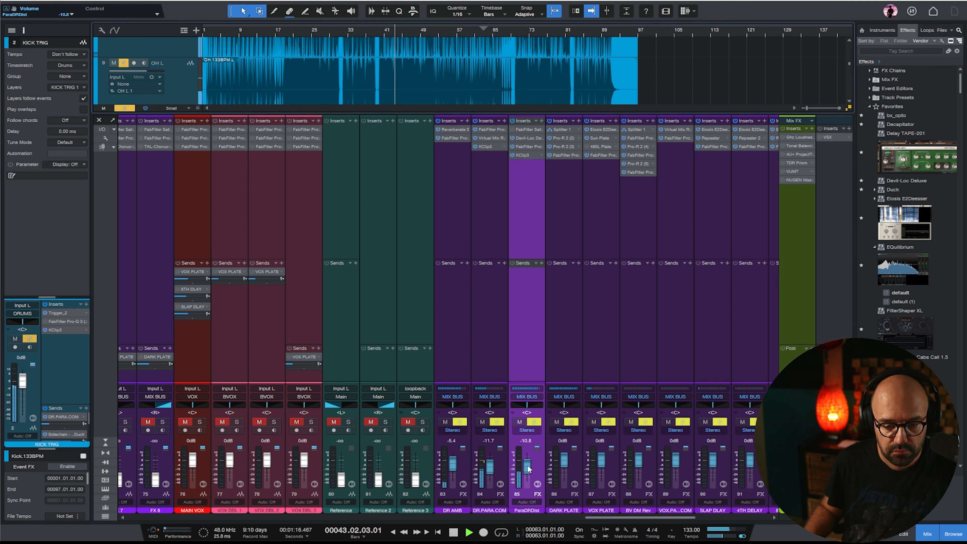
Set the KICK fader to -3.8 dB, and play the KICK track soloed on its own
drag(607, 517, 151, 517)
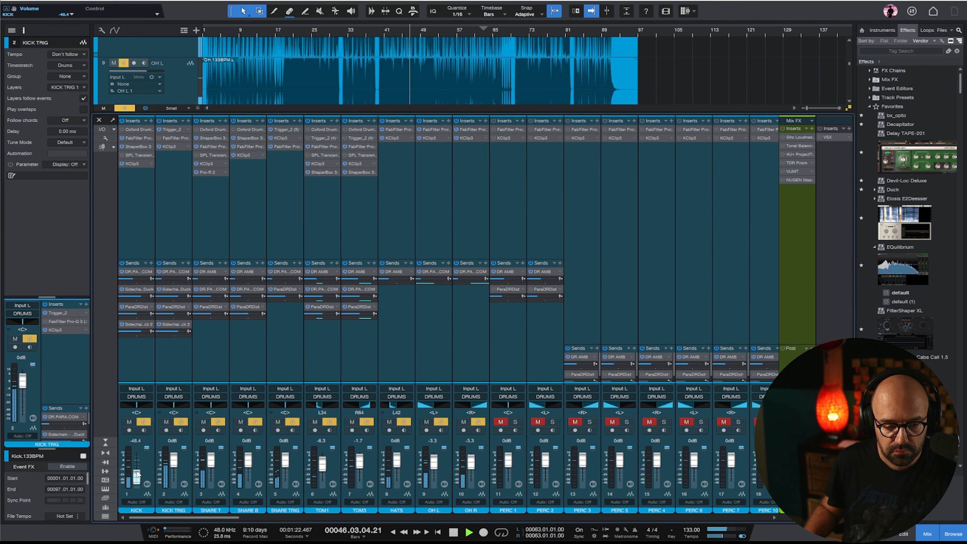
click(125, 176)
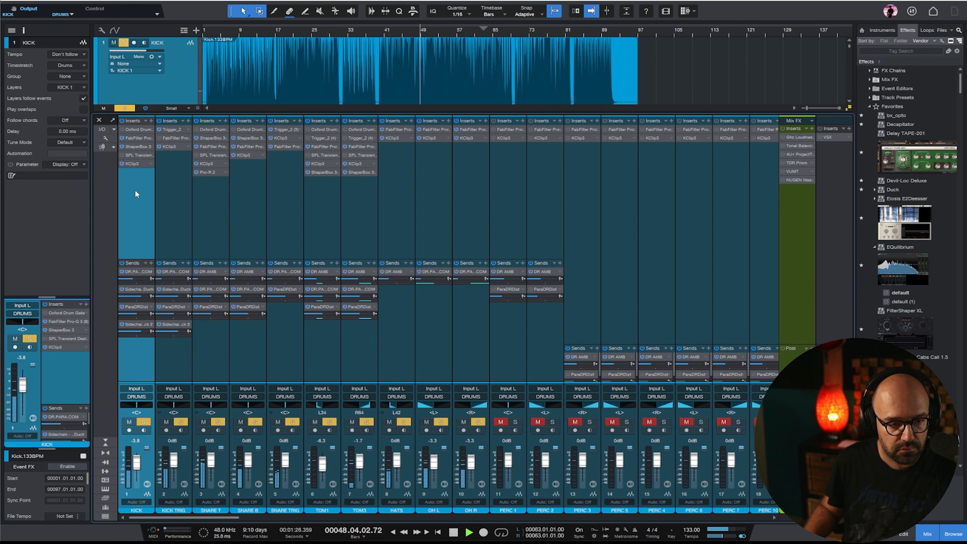
key(space)
key(shift+s)
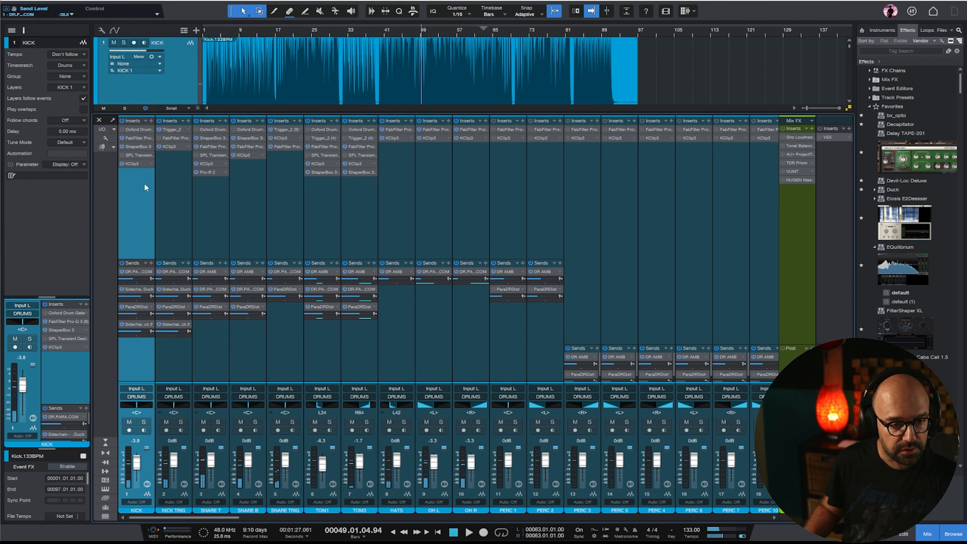
key(s)
key(space)
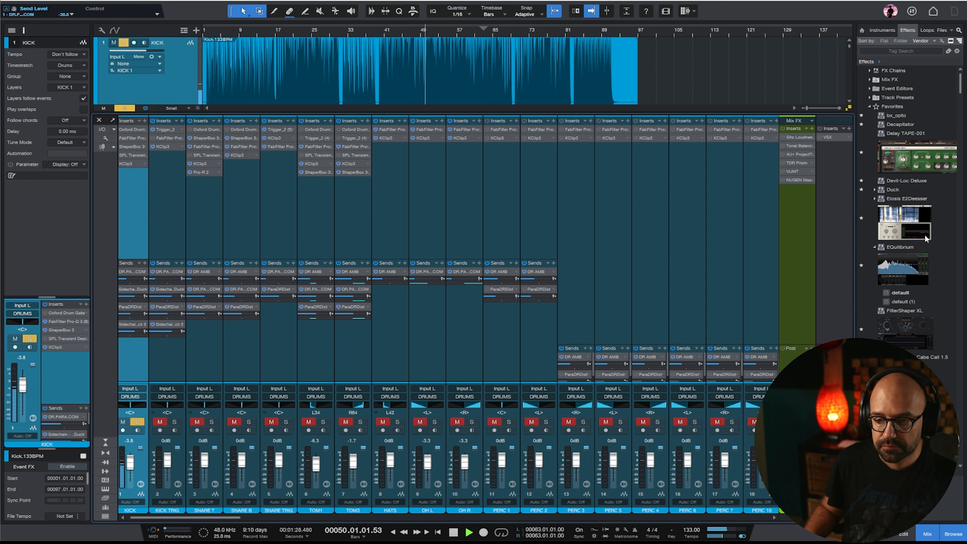
Add a Pro-Q 3 from the favorite effects to the end of the KICK track's inserts
scroll(913, 229, down, 3)
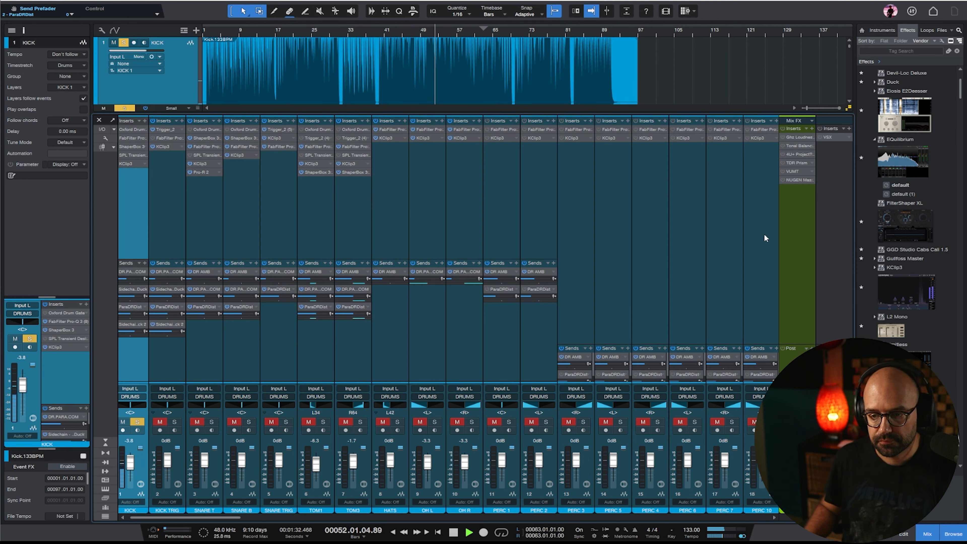
drag(196, 515, 93, 526)
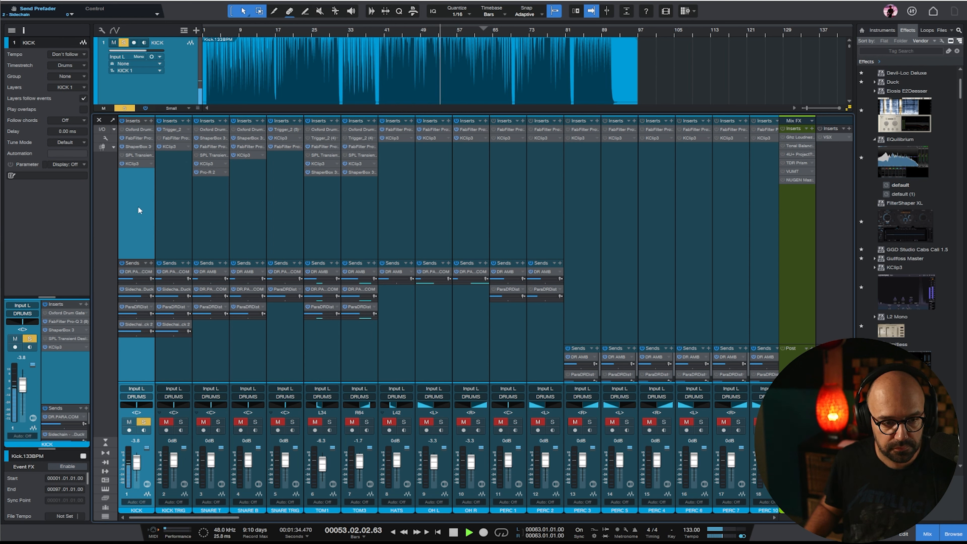
scroll(937, 167, up, 3)
scroll(905, 204, down, 10)
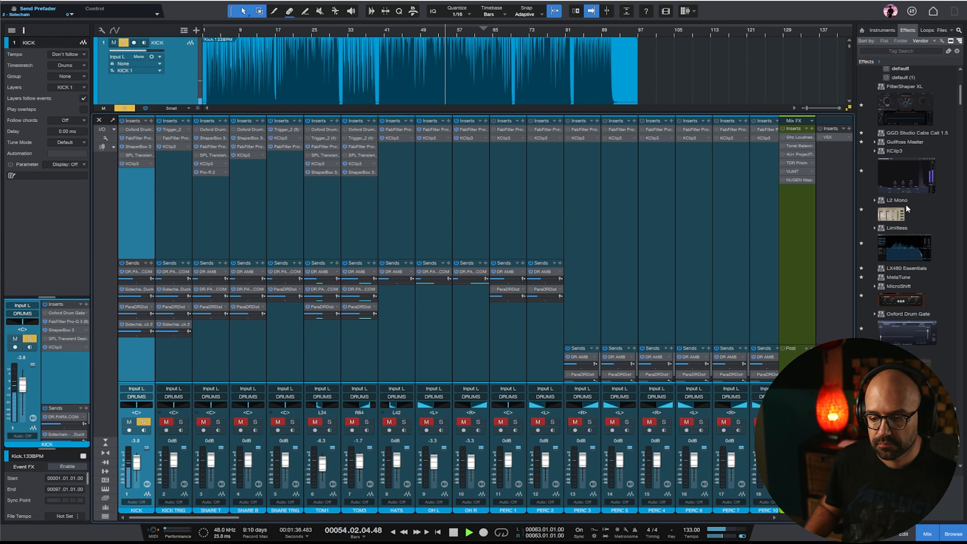
drag(895, 260, 134, 173)
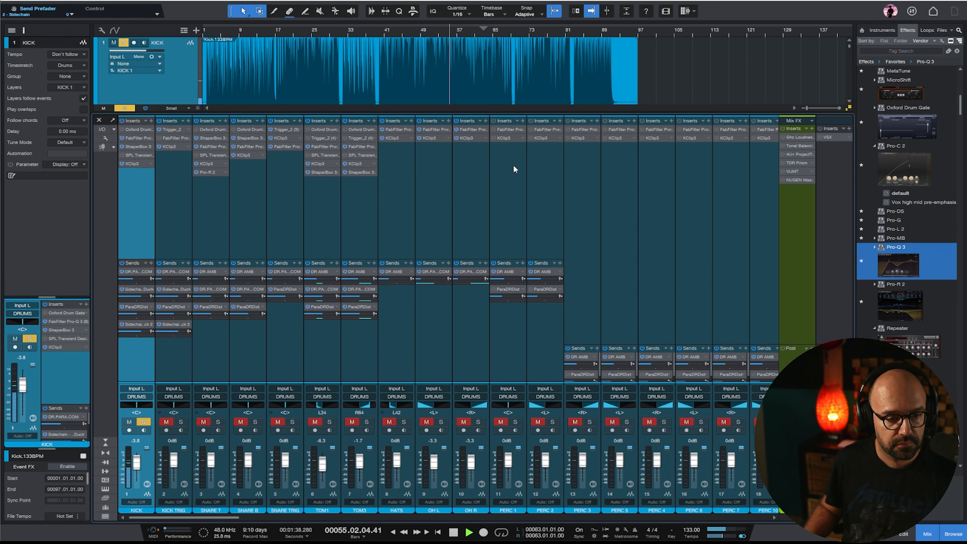
Shape the kick in Pro-Q 3 with cuts near 214 Hz (-24.56 dB) and 913 Hz (-10.50 dB), plus low and high boosts
drag(646, 231, 617, 277)
drag(569, 243, 572, 211)
drag(742, 231, 752, 212)
mouse_move(686, 234)
mouse_down()
mouse_move(685, 279)
mouse_move(682, 249)
mouse_up()
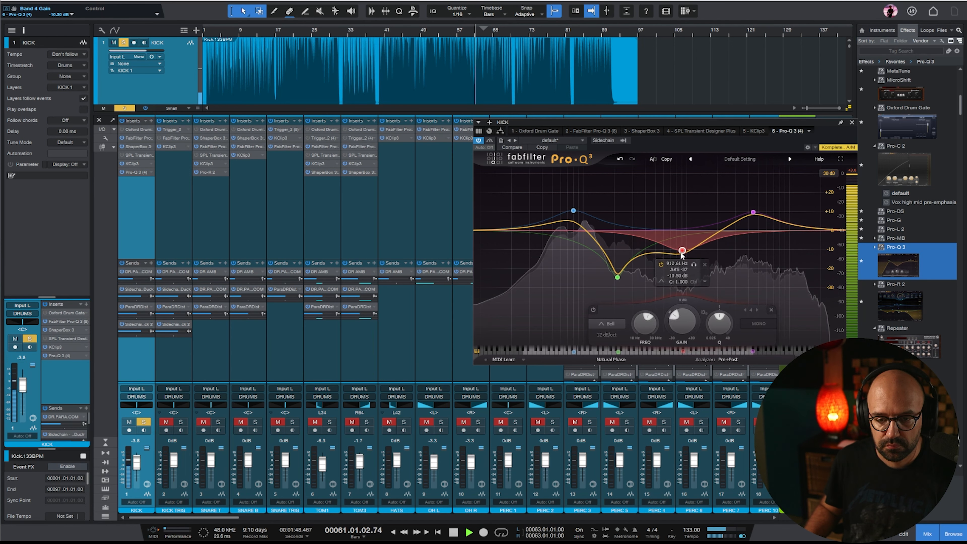
Stop playback, unsolo the KICK track, place the playhead at bar 24 and close the Pro-Q 3 window
key(space)
click(144, 422)
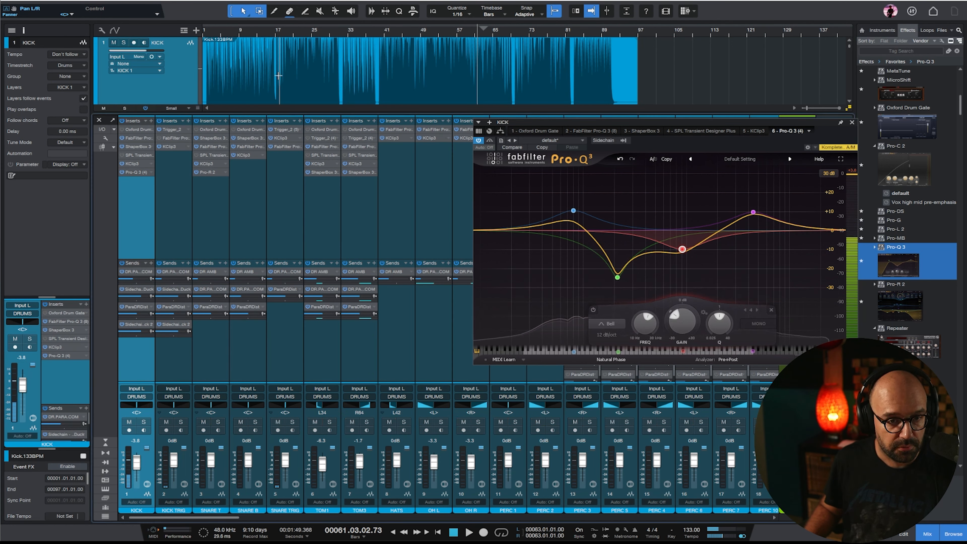
click(308, 31)
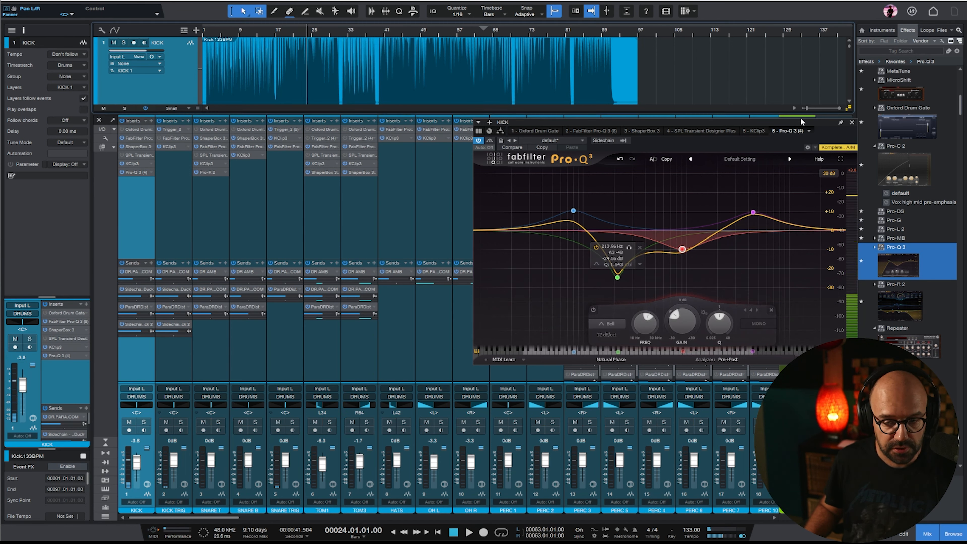
click(851, 121)
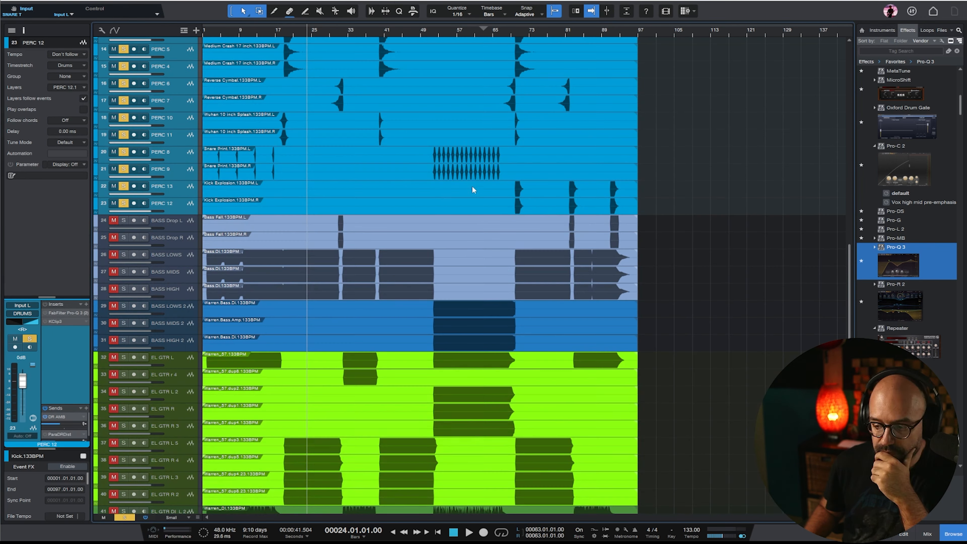
Play the soloed drums from bar 16 and lower the PERC 8 and PERC 9 tracks to -2.1 dB
scroll(473, 190, up, 3)
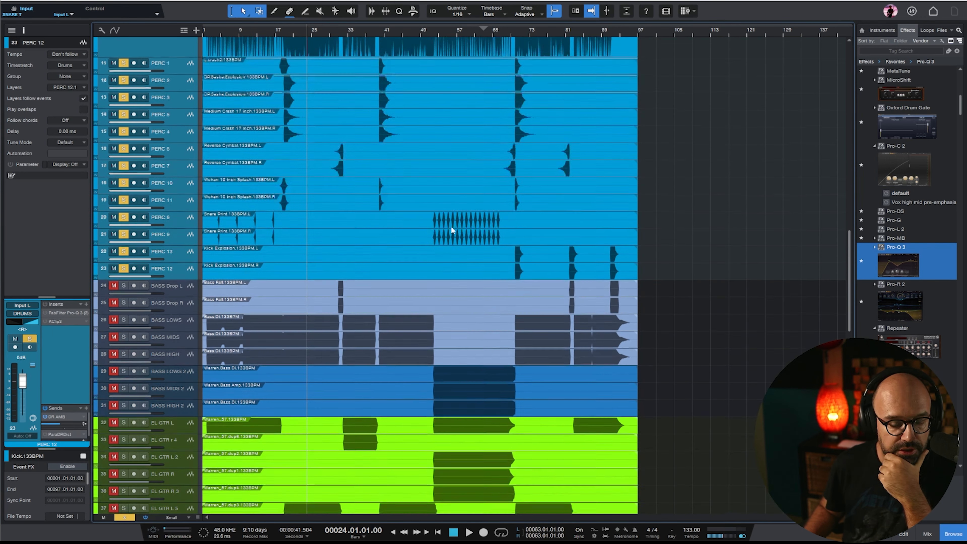
click(274, 32)
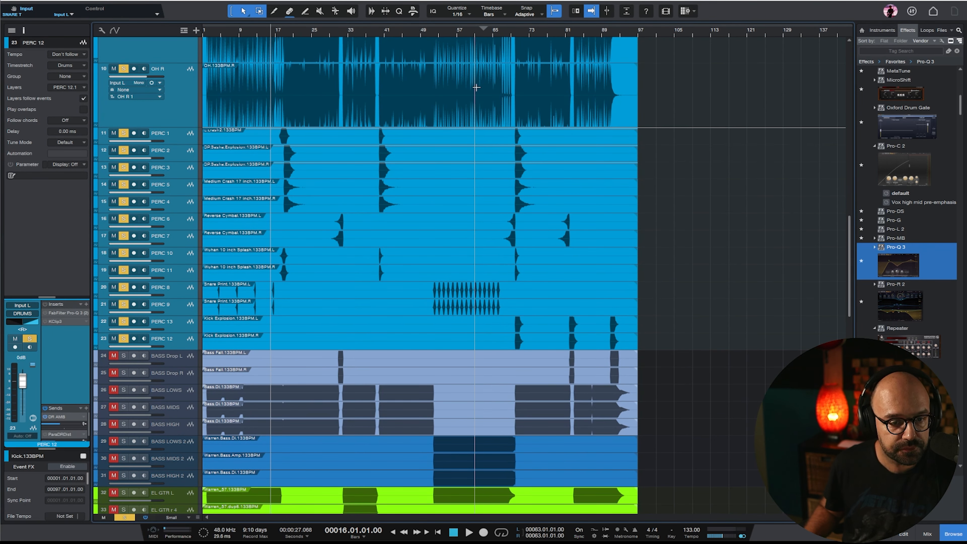
key(e)
key(e)
key(e)
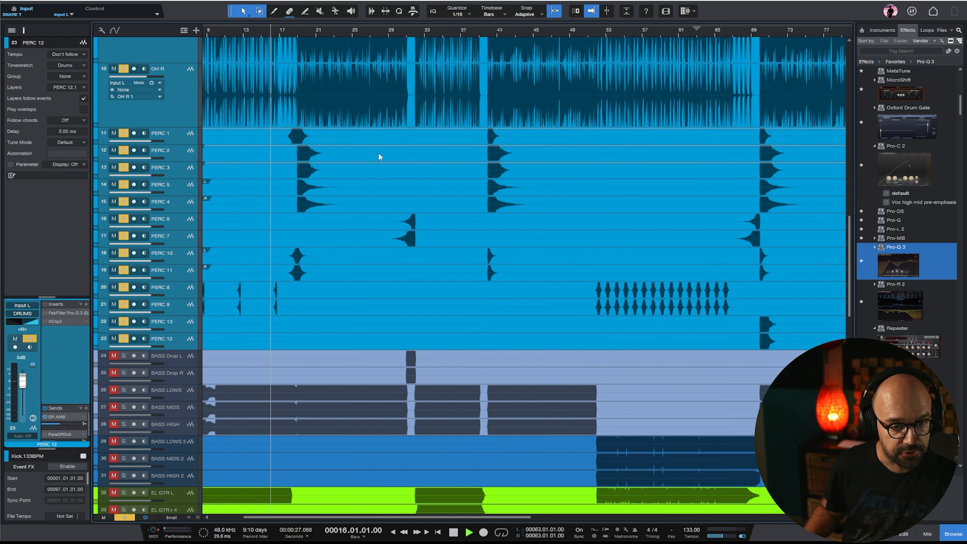
click(178, 292)
shift+click(182, 310)
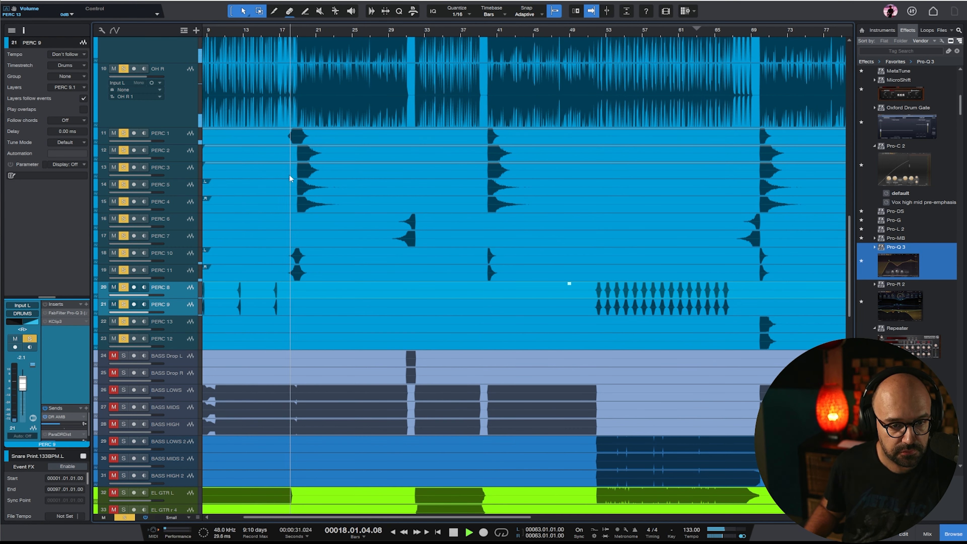
Set PERC 1 to -2.1 dB and the tracks from PERC 2 through PERC 4 to -6.7 dB, replaying from around bar 17
click(178, 135)
drag(15, 386, 17, 388)
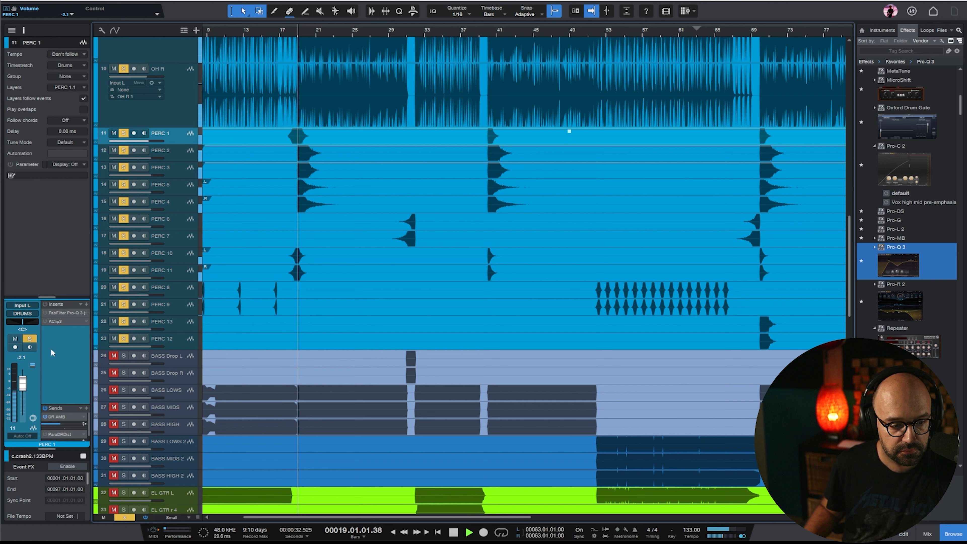
click(182, 158)
shift+click(171, 206)
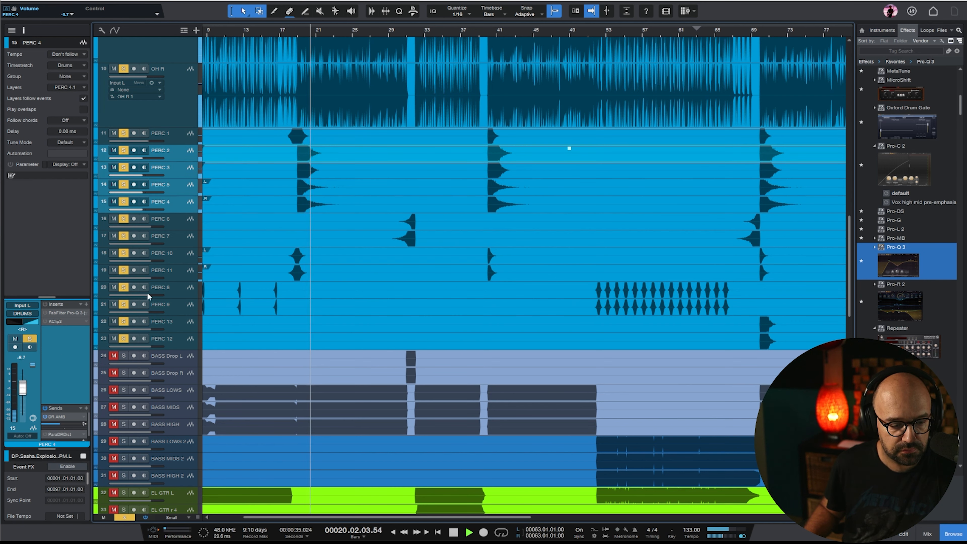
click(289, 28)
click(280, 34)
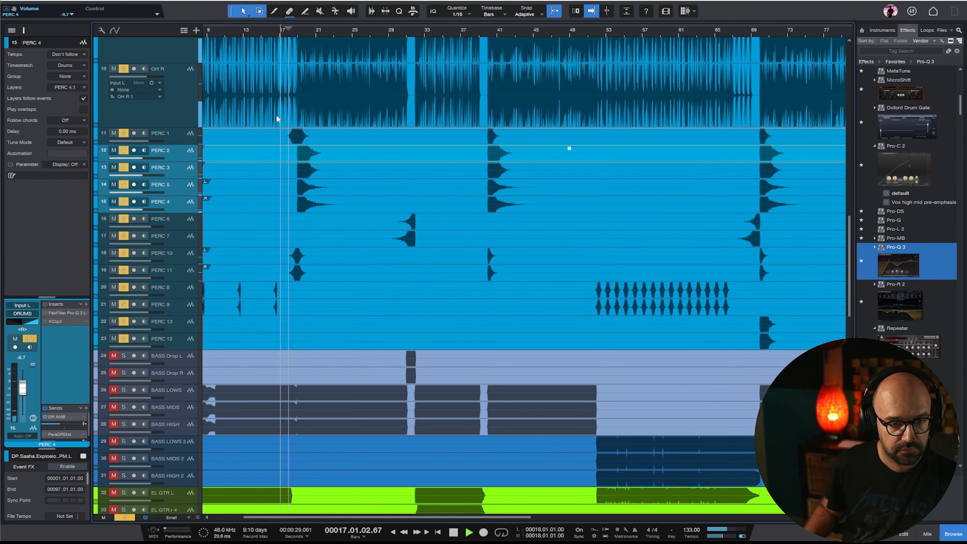
Lower the PERC 10 and PERC 11 tracks to -5.8 dB during playback
shift+click(184, 137)
click(45, 304)
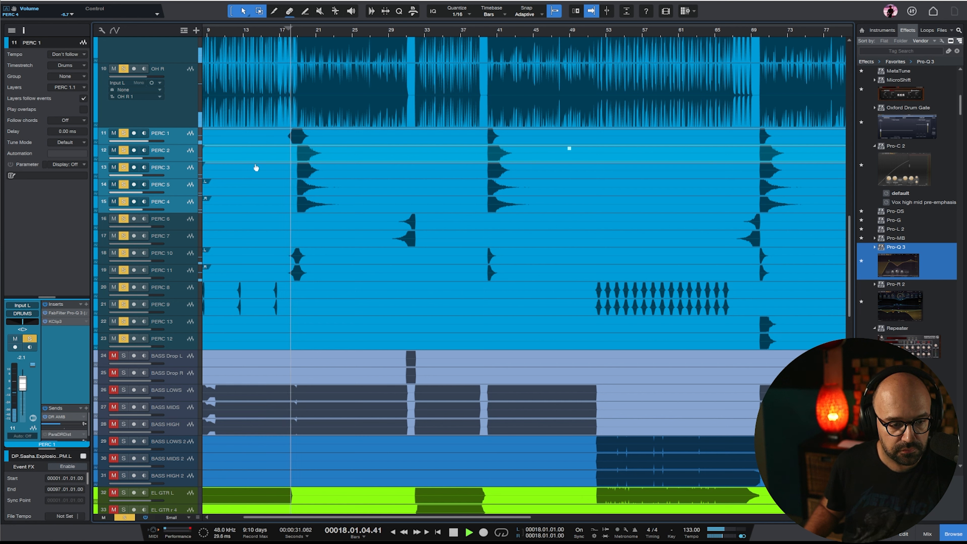
click(182, 261)
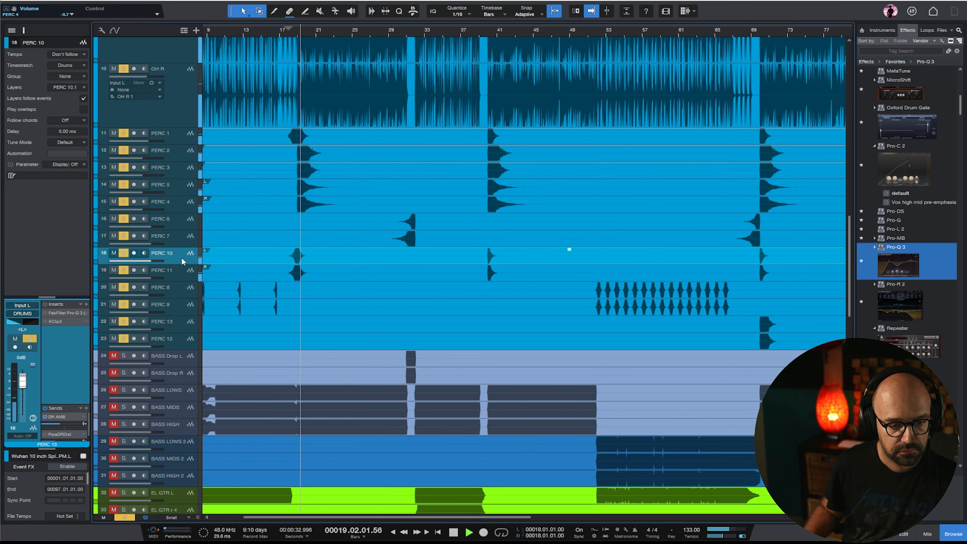
shift+click(183, 271)
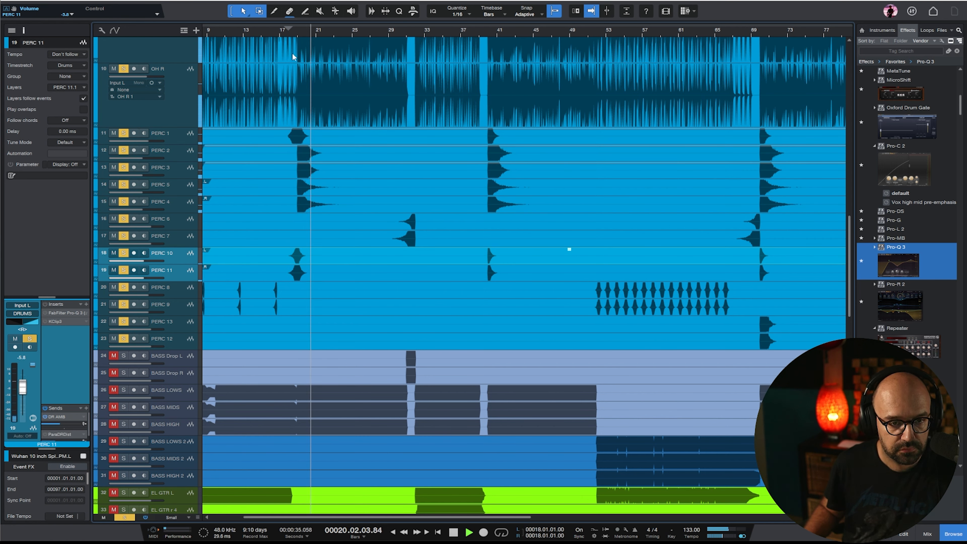
click(286, 33)
Play from around bar 31 and lower the PERC 6 and PERC 7 tracks to -6.8 dB
click(405, 33)
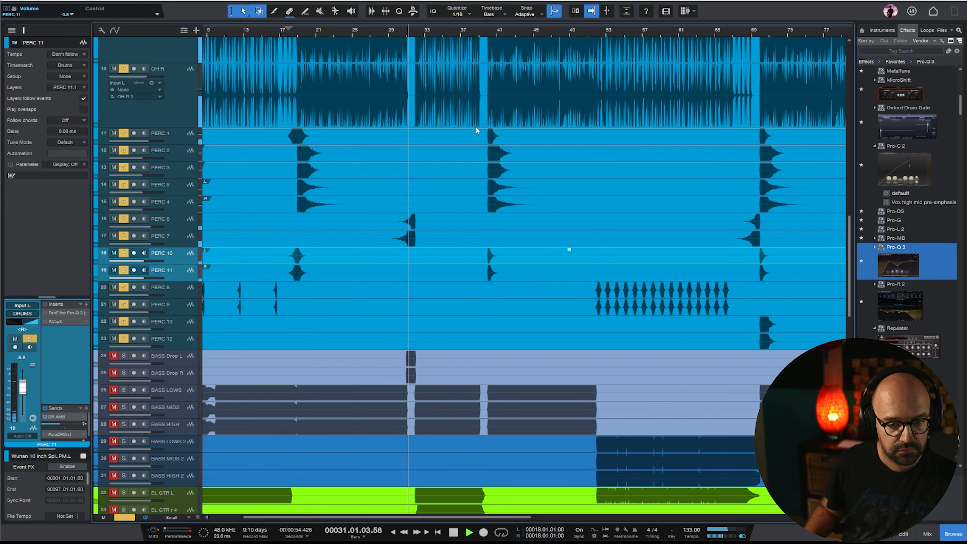
click(182, 221)
shift+click(182, 238)
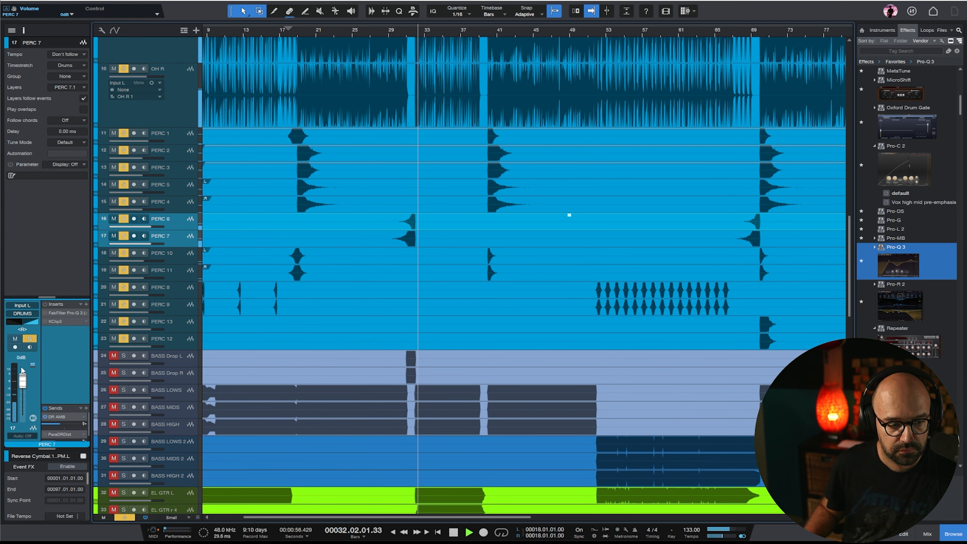
drag(21, 368, 22, 379)
scroll(200, 259, up, 1)
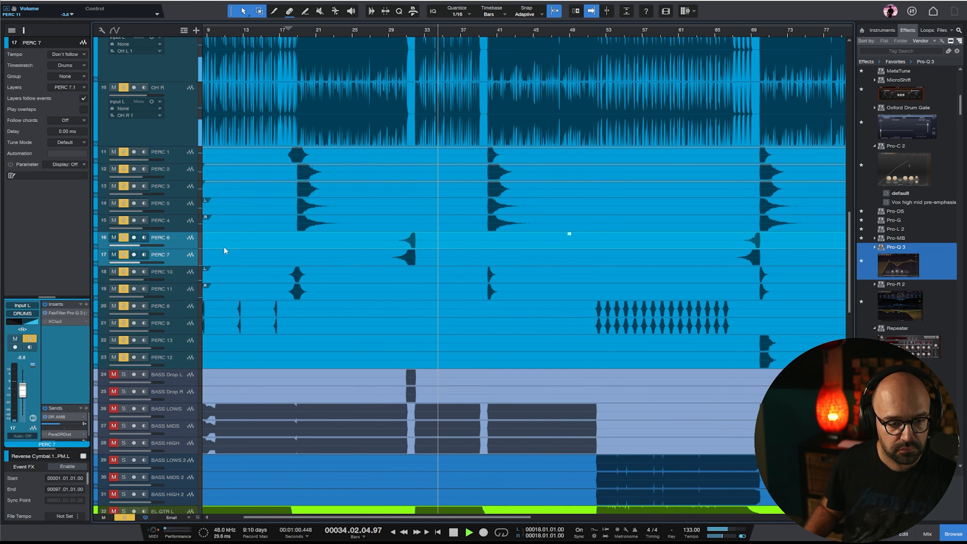
click(185, 259)
click(185, 242)
Play from around bar 54 and lower the PERC 8 and PERC 9 tracks to -7.5 dB
key(w)
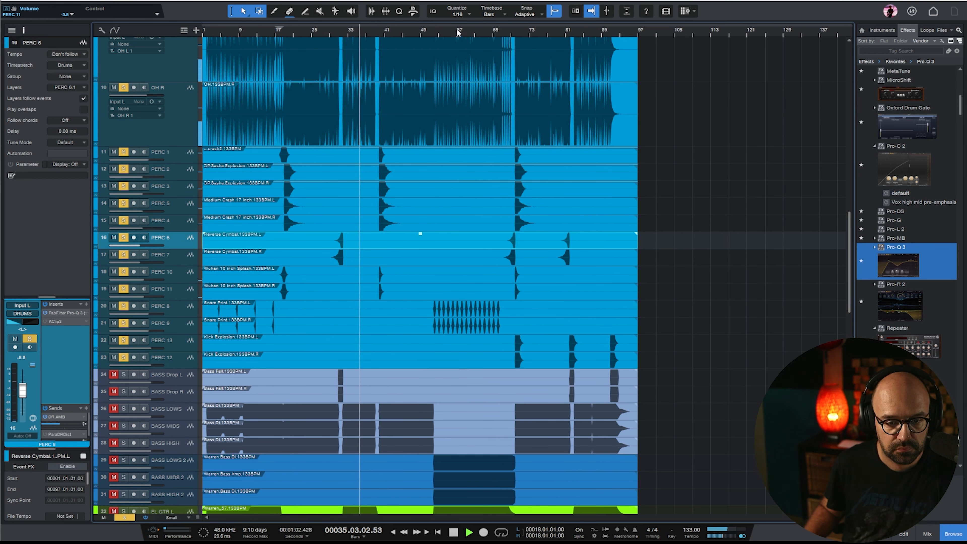
click(444, 31)
click(185, 311)
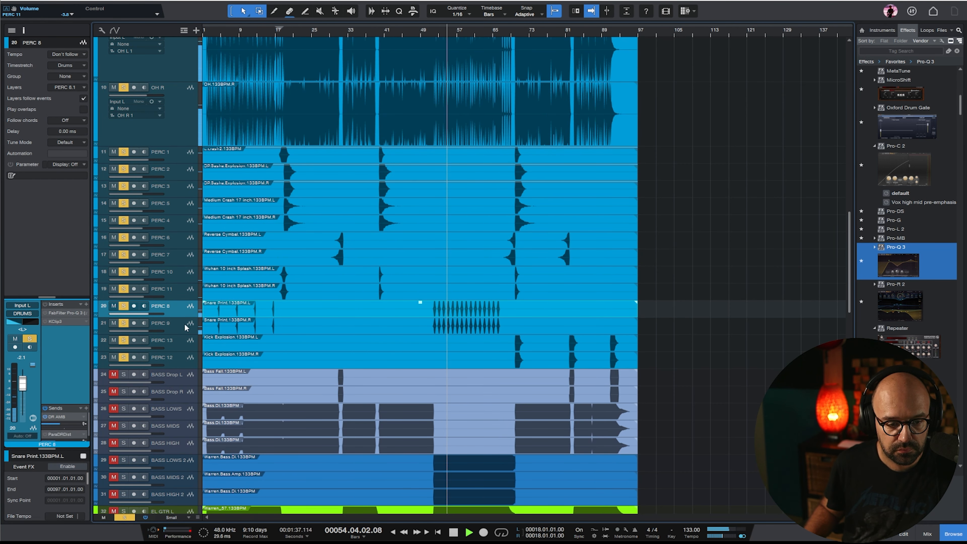
shift+click(185, 327)
key(e)
key(e)
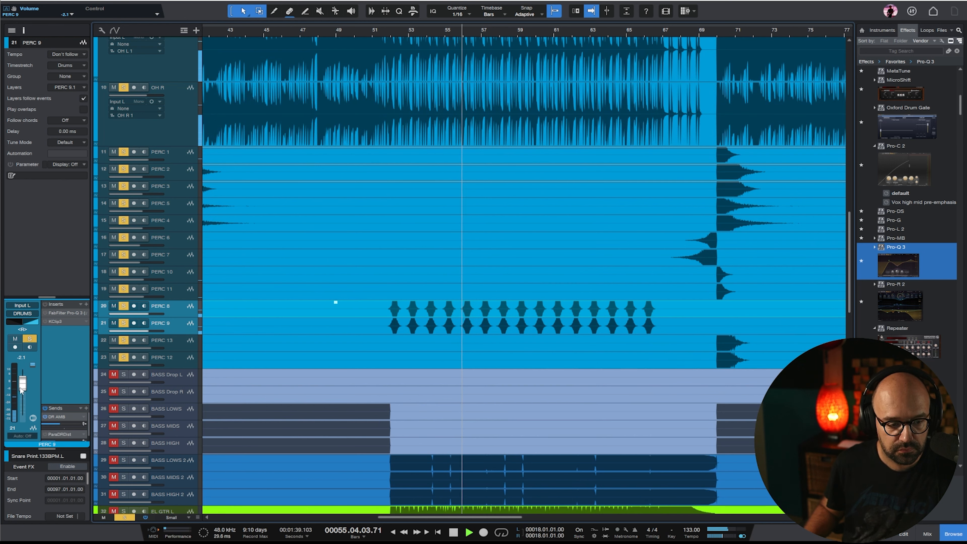
drag(23, 383, 23, 389)
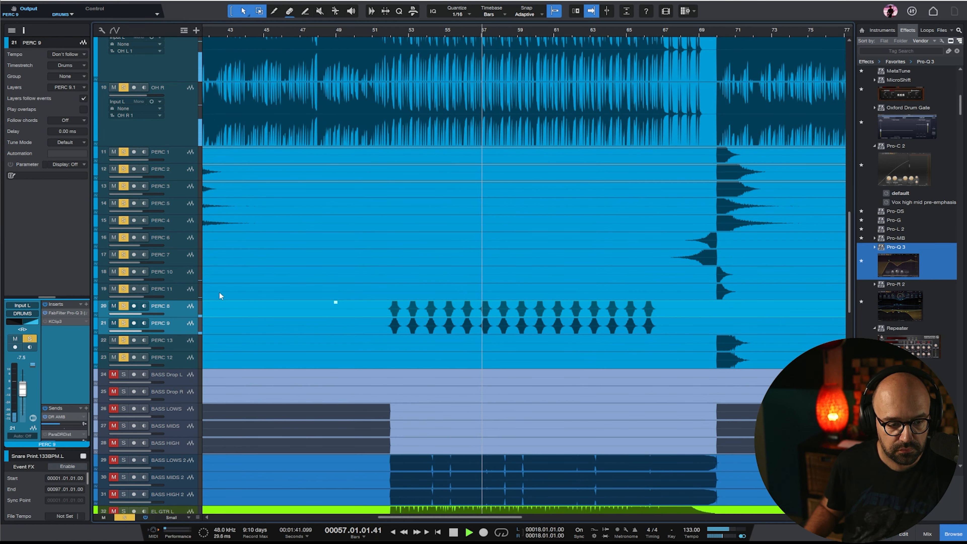
Stop playback and inspect the Pro-Q 3 curve on PERC 9, closing the plug-in window
key(w)
key(w)
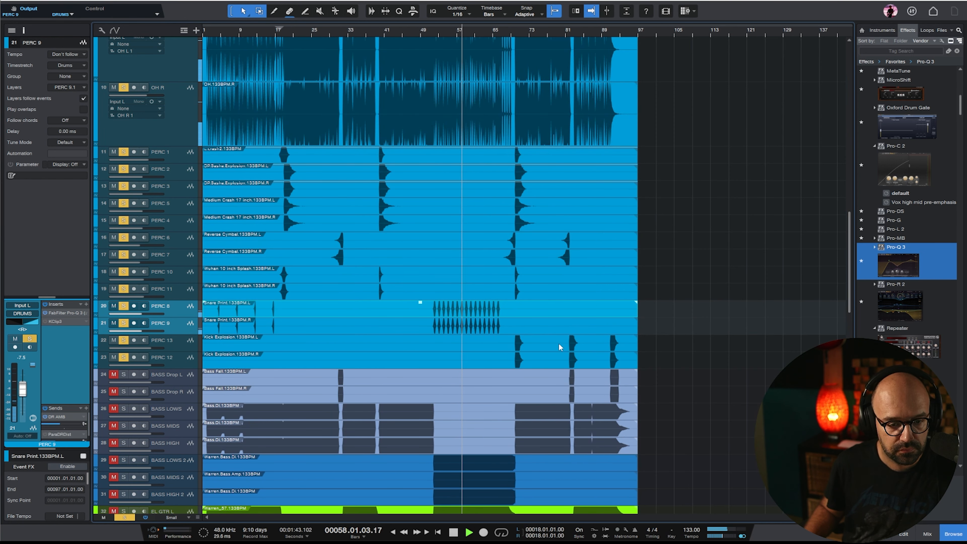
key(space)
click(73, 314)
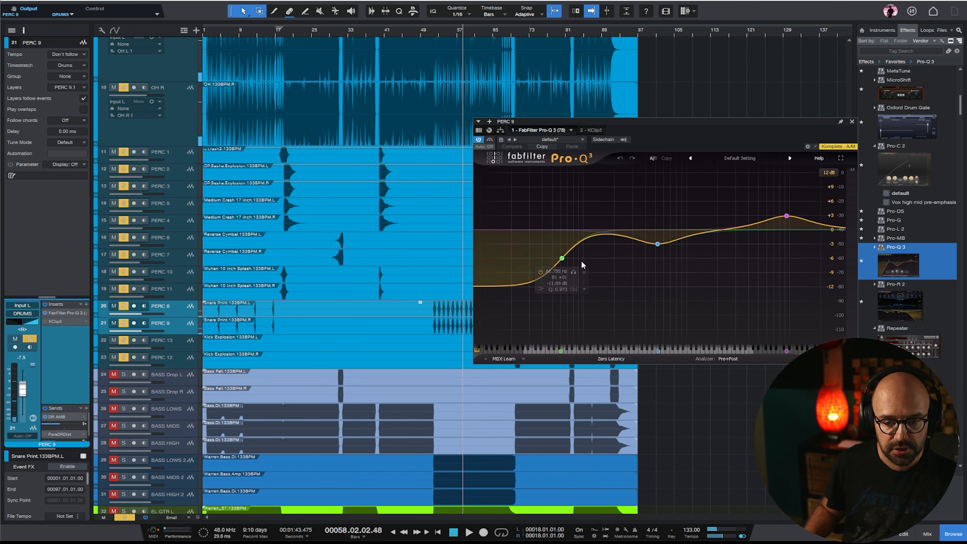
click(851, 121)
Play from bar 70 while lowering PERC 13 and PERC 12 to -5.0 dB, and clear all solos after stopping
click(521, 30)
key(e)
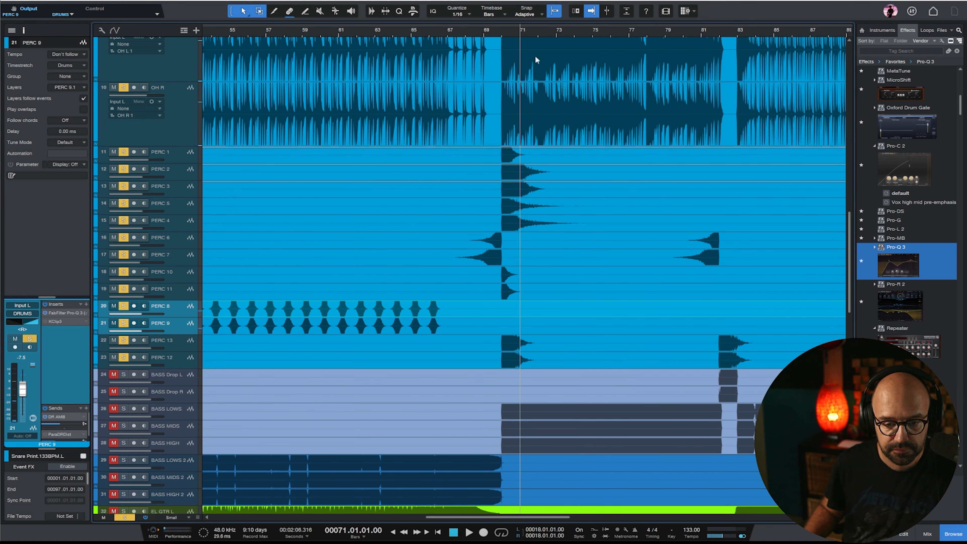
click(175, 343)
shift+click(176, 360)
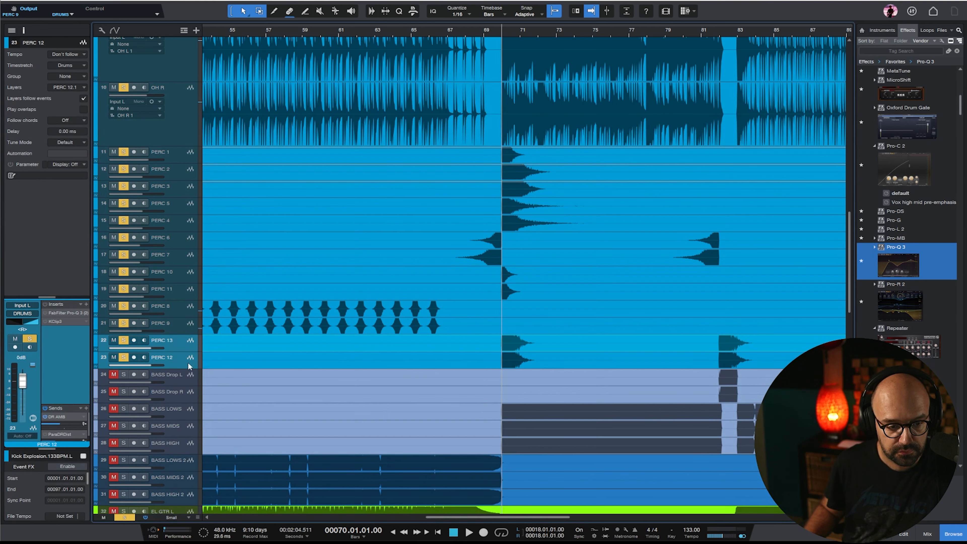
key(space)
scroll(518, 321, down, 5)
drag(21, 380, 21, 389)
key(space)
click(126, 518)
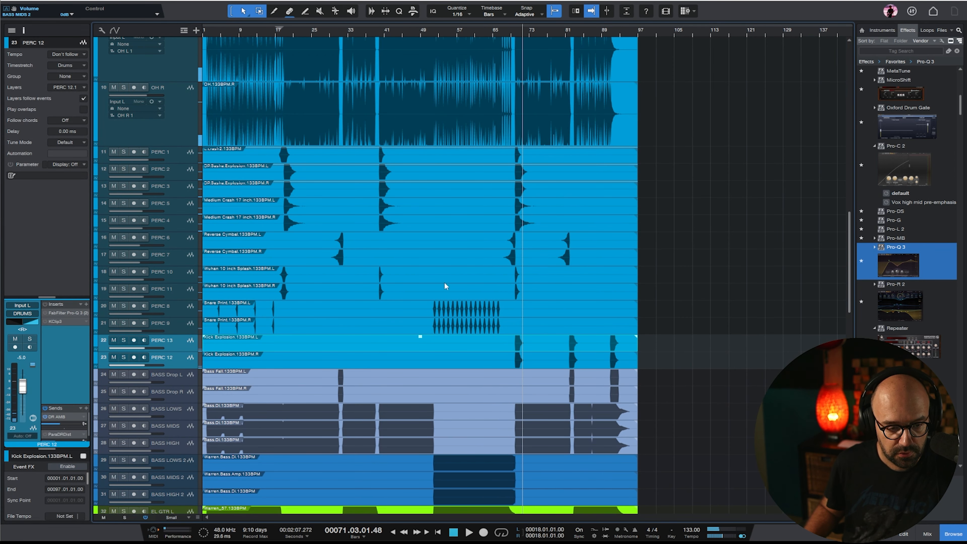
Solo PERC 13 and PERC 12 and listen to their hit from just before bar 70, stopping playback after it
key(s)
key(e)
key(e)
key(e)
click(462, 28)
key(space)
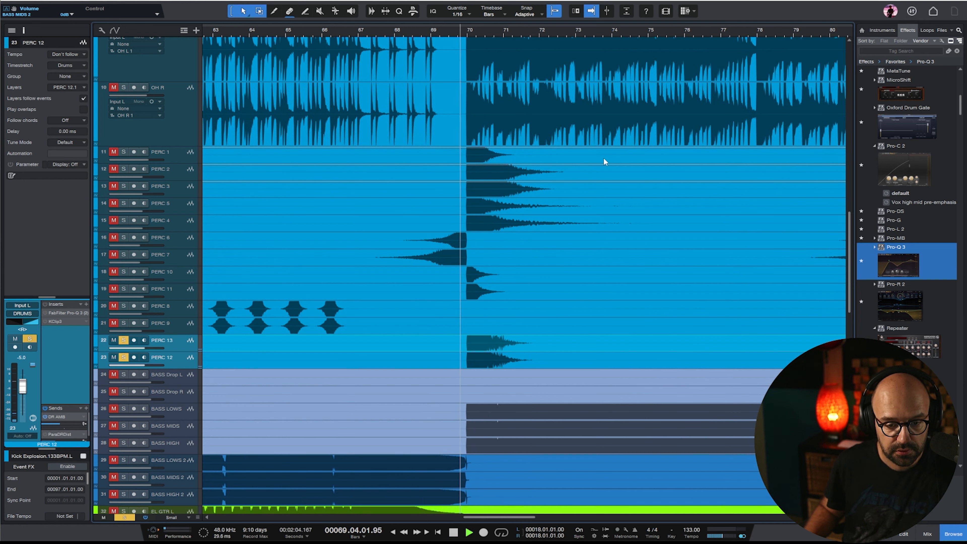
key(w)
key(w)
key(w)
key(space)
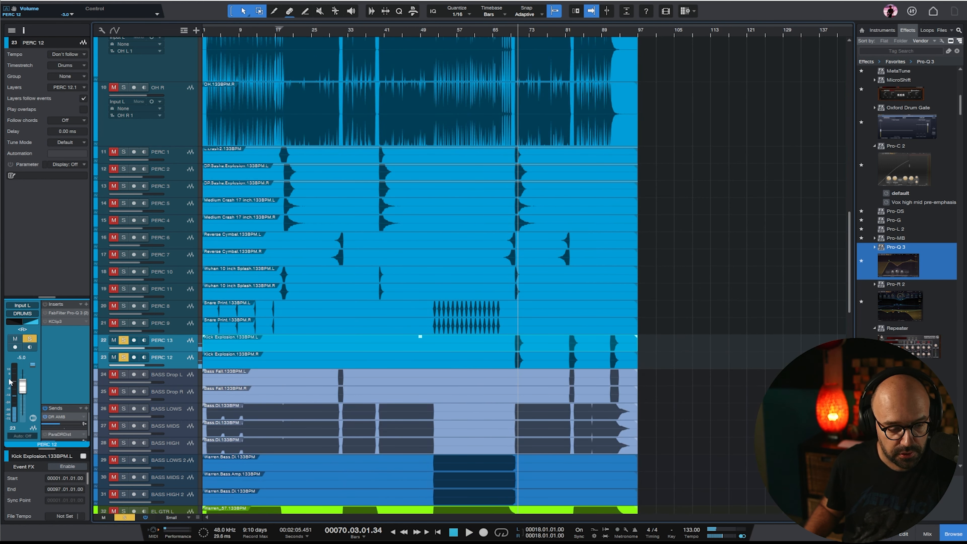
Set PERC 13 and PERC 12 to -6.7 dB, checking them from bar 70, and unsolo them after stopping
key(e)
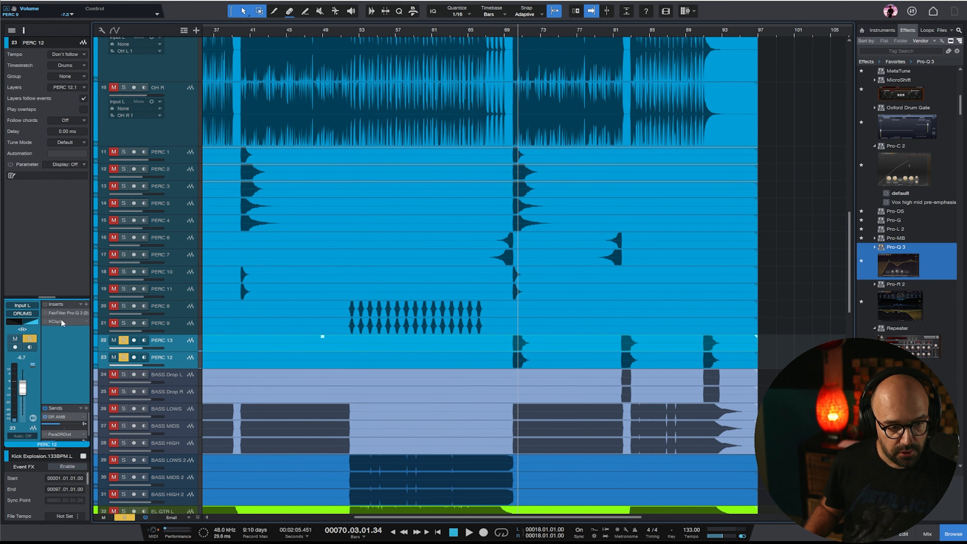
click(513, 30)
key(space)
click(178, 357)
click(175, 341)
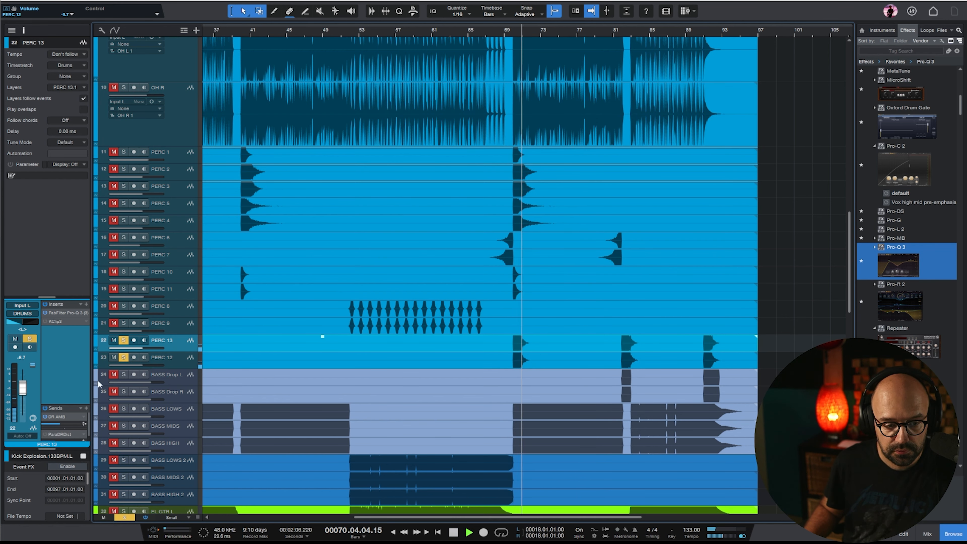
key(space)
click(123, 341)
key(w)
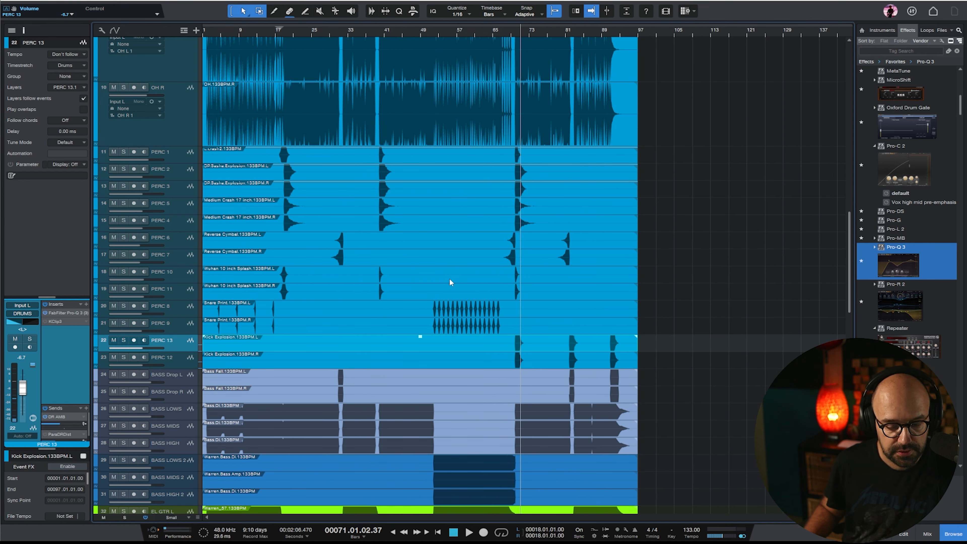
Reset the height of all arrangement tracks to Small
scroll(468, 268, up, 10)
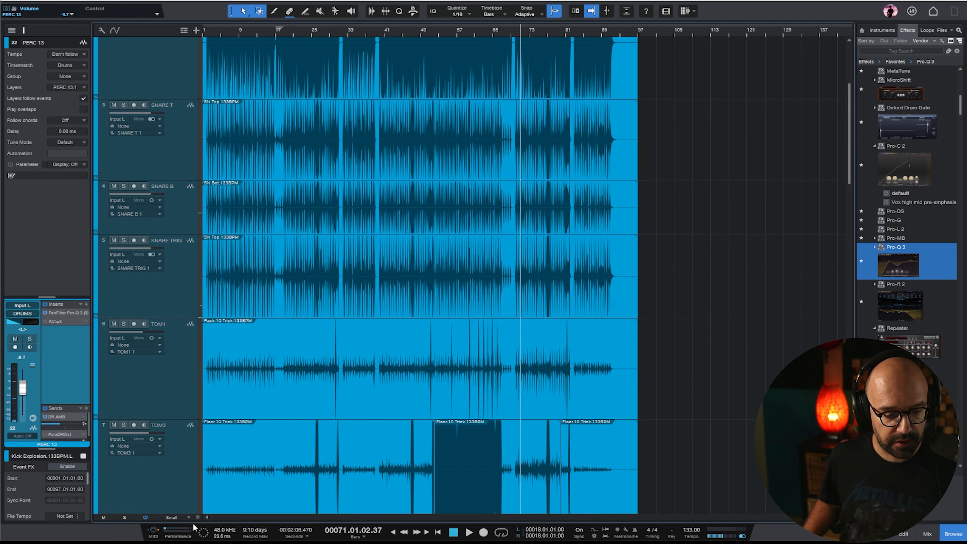
click(178, 517)
click(180, 472)
scroll(724, 181, down, 8)
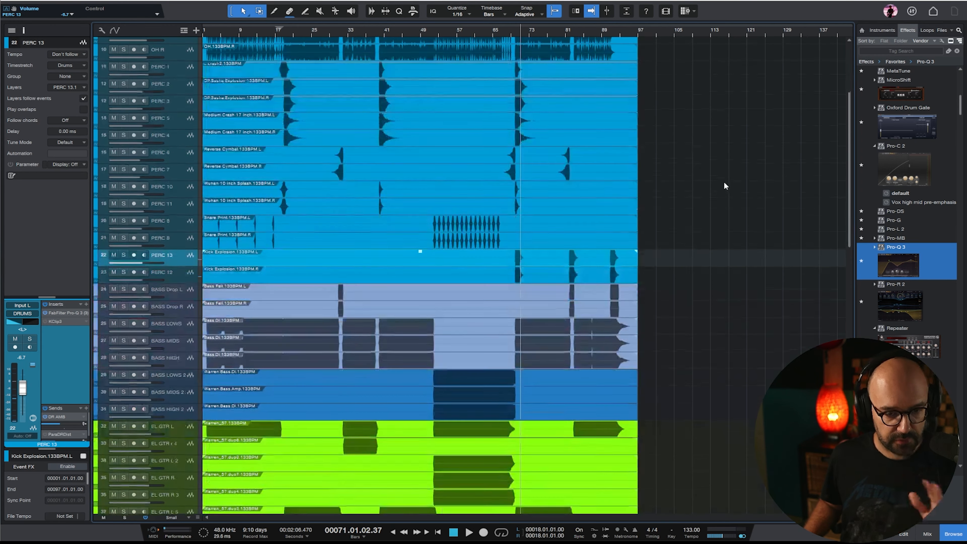
Play the soloed BASS LOWS track from around bar 16 and shorten the ducking curve in its Duck plug-in
click(187, 195)
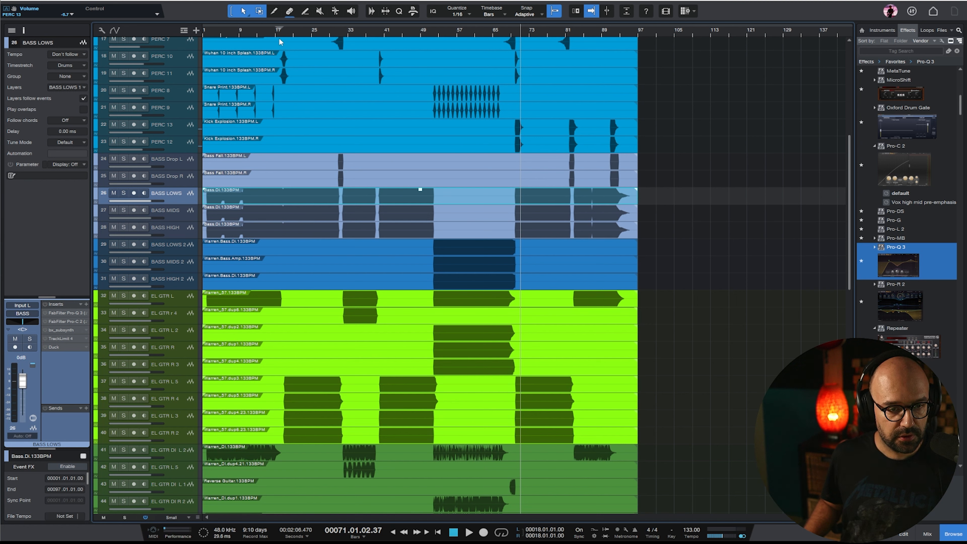
click(271, 34)
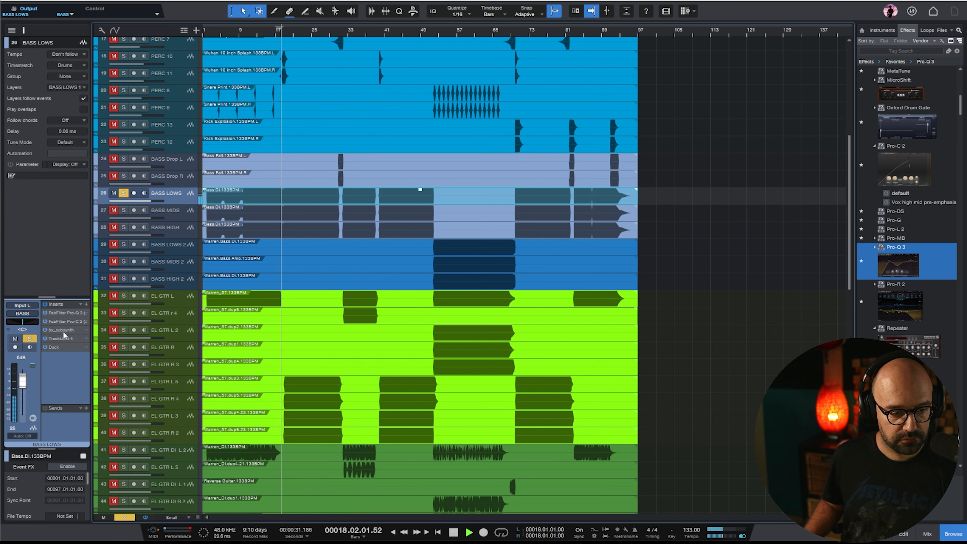
click(55, 347)
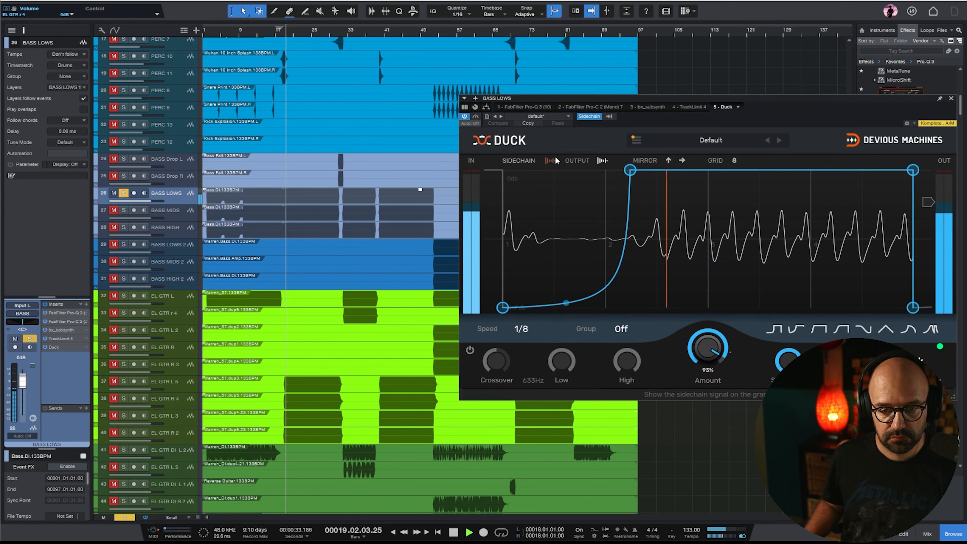
drag(634, 169, 573, 170)
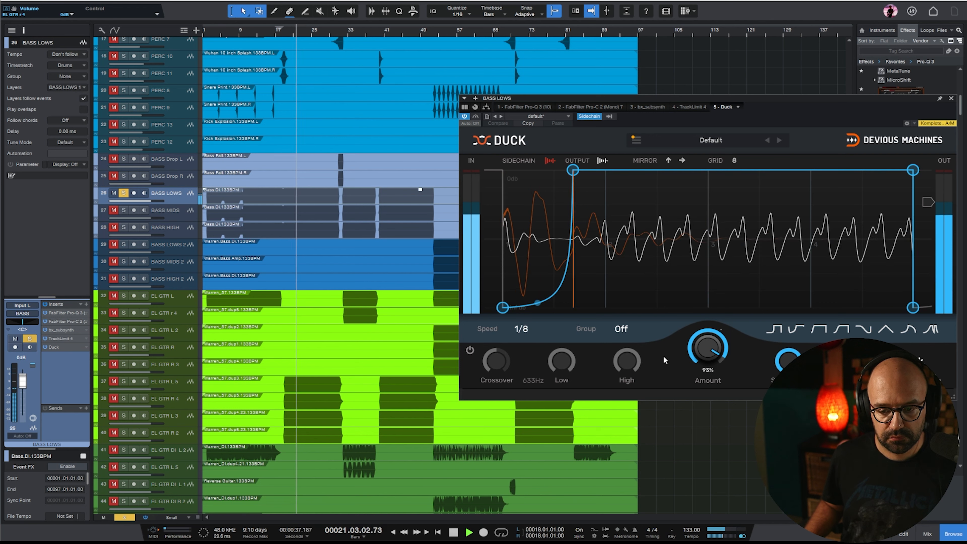
Enable Duck's crossover with the high band turned down and the split at 106 Hz, and close the plug-in window
click(470, 350)
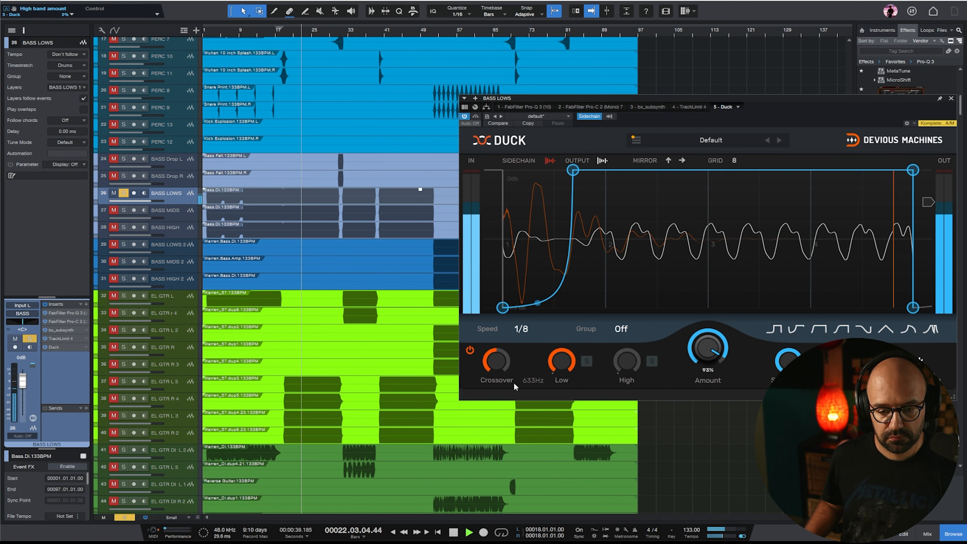
drag(510, 366, 509, 384)
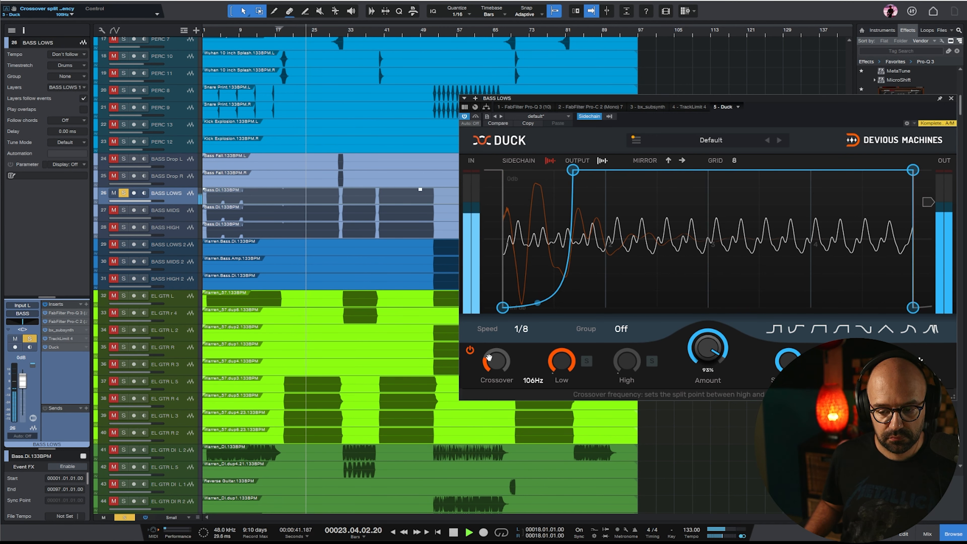
click(950, 98)
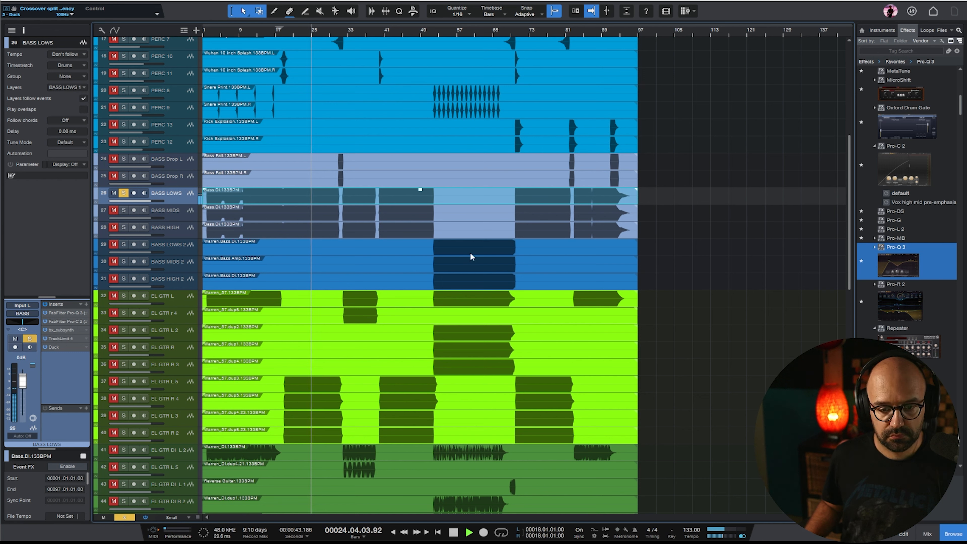
Add BASS MIDS and BASS HIGH to the solo with BASS LOWS and look over both tracks' insert chains
click(124, 227)
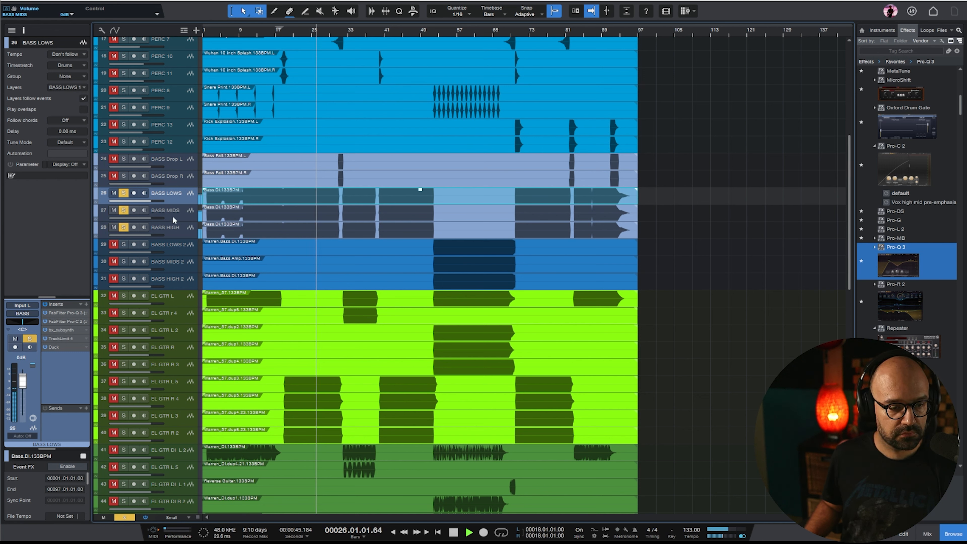
click(183, 216)
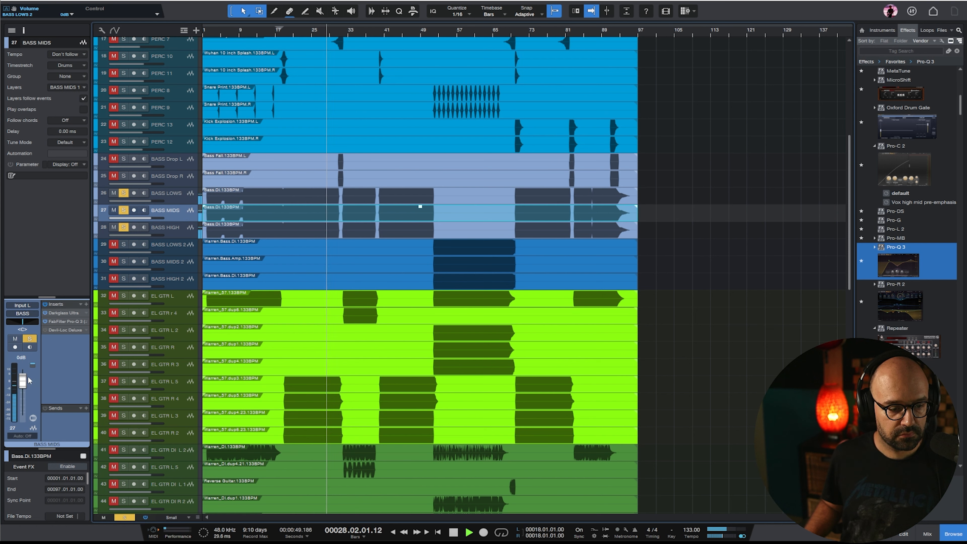
click(175, 232)
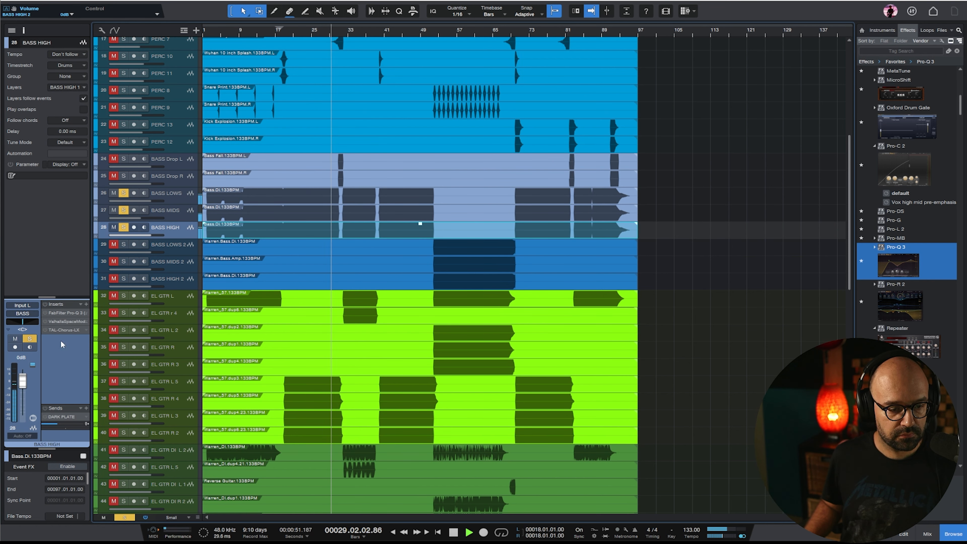
Enlarge the BASS HIGH track and lower it to -3.8 dB while replaying from around bar 16
drag(178, 239, 177, 303)
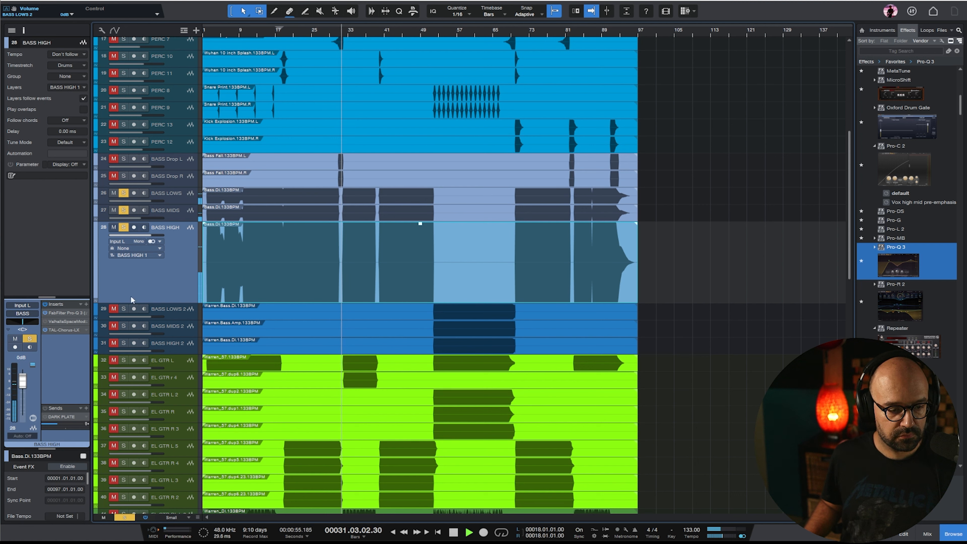
click(270, 29)
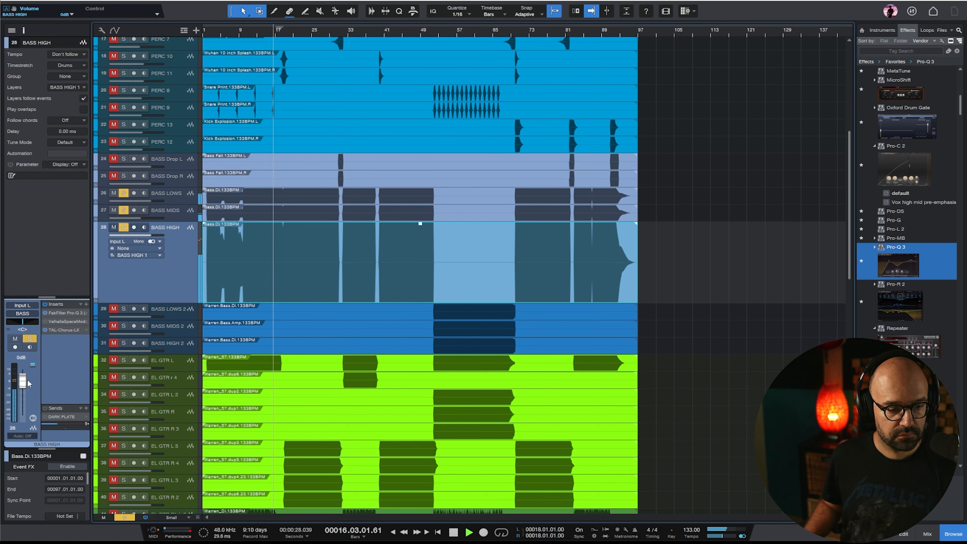
drag(29, 383, 24, 403)
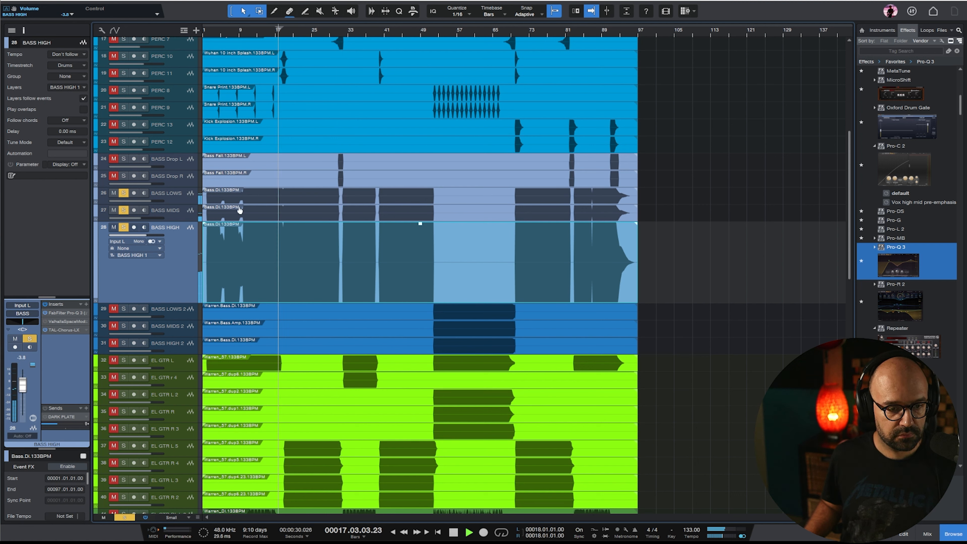
Add BASS Drop L and BASS Drop R to the solo and play them from bar 31
click(341, 34)
key(e)
key(e)
key(e)
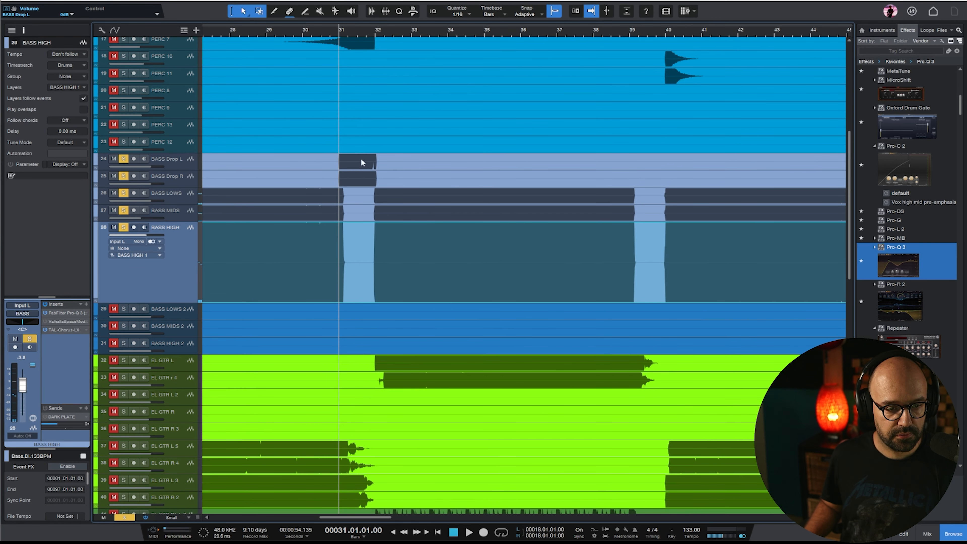
key(space)
key(w)
key(w)
key(w)
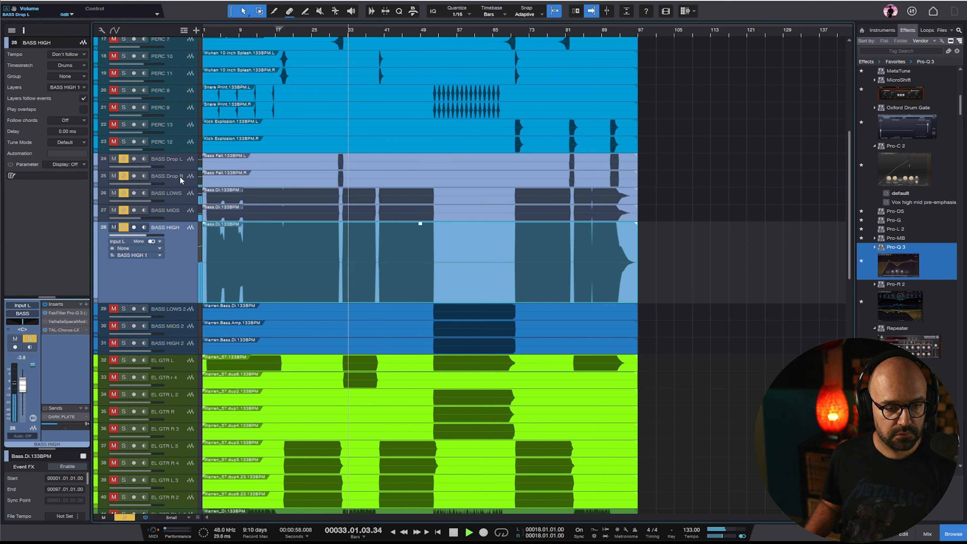
Stop playback and delete the BASS Drop R track
key(space)
click(180, 176)
key(Delete)
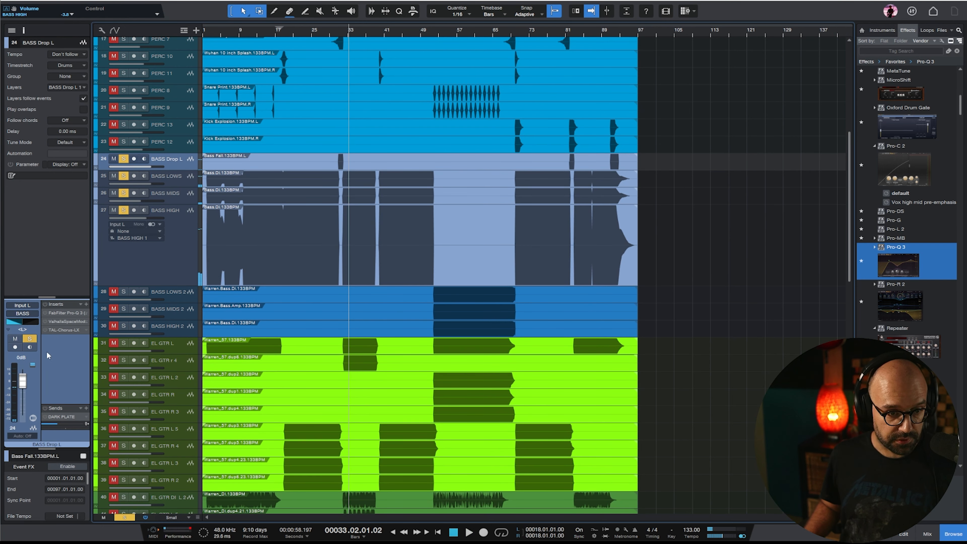
Center BASS Drop L's panning and lower BASS HIGH to -5.4 dB while replaying from just before bar 31
key(e)
key(e)
key(e)
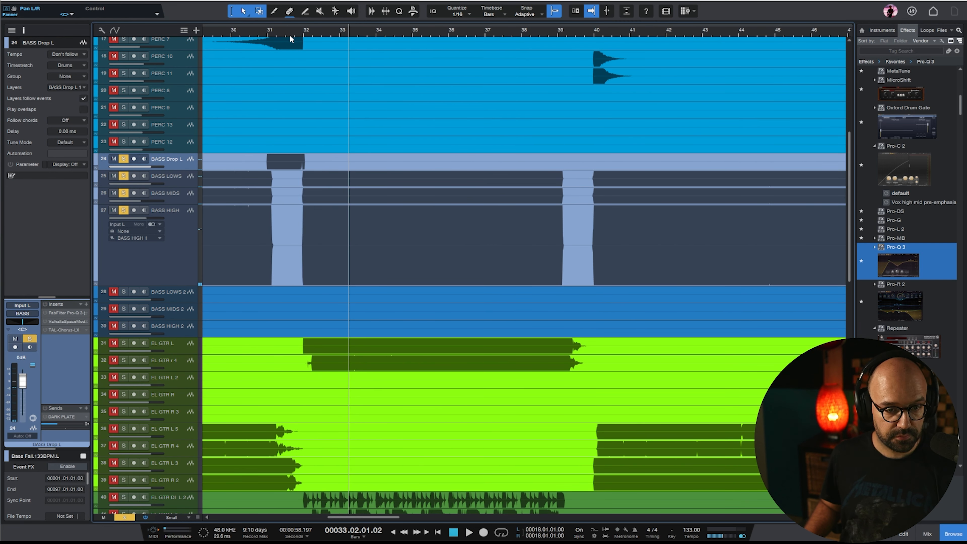
click(263, 31)
key(space)
key(w)
key(w)
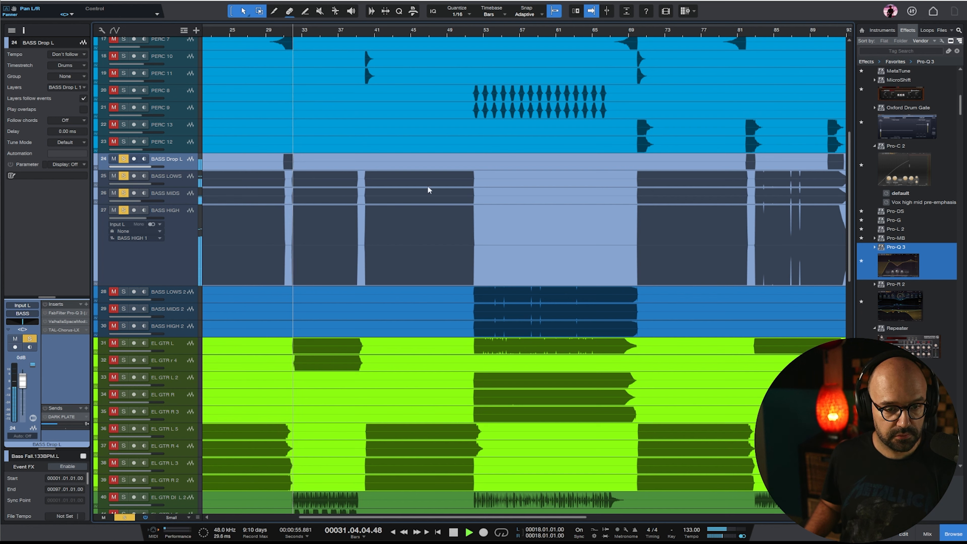
click(151, 278)
drag(26, 389, 25, 390)
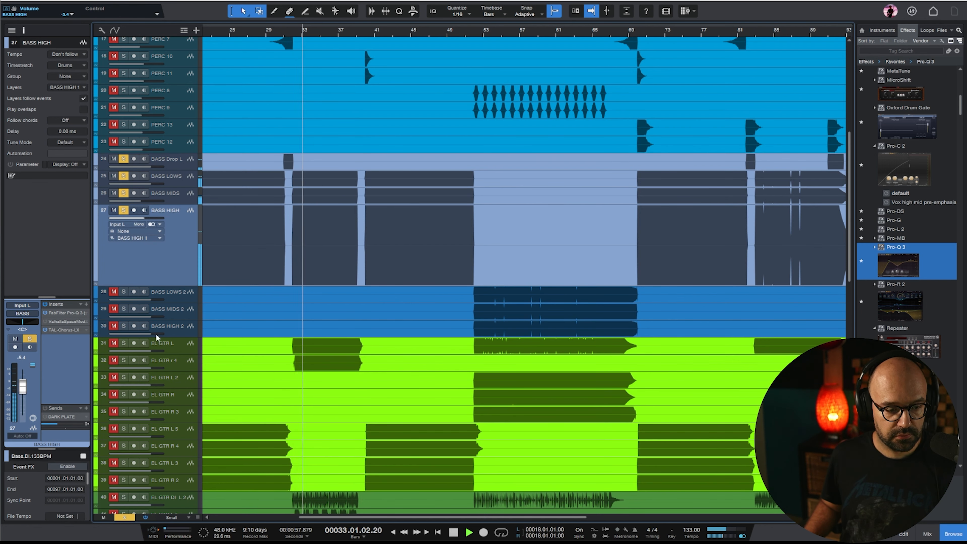
Solo all drum and percussion tracks from KICK to PERC 12 with the bass, and set BASS MIDS to -5.8 dB during playback
key(space)
scroll(520, 189, up, 5)
click(182, 363)
scroll(240, 285, up, 2)
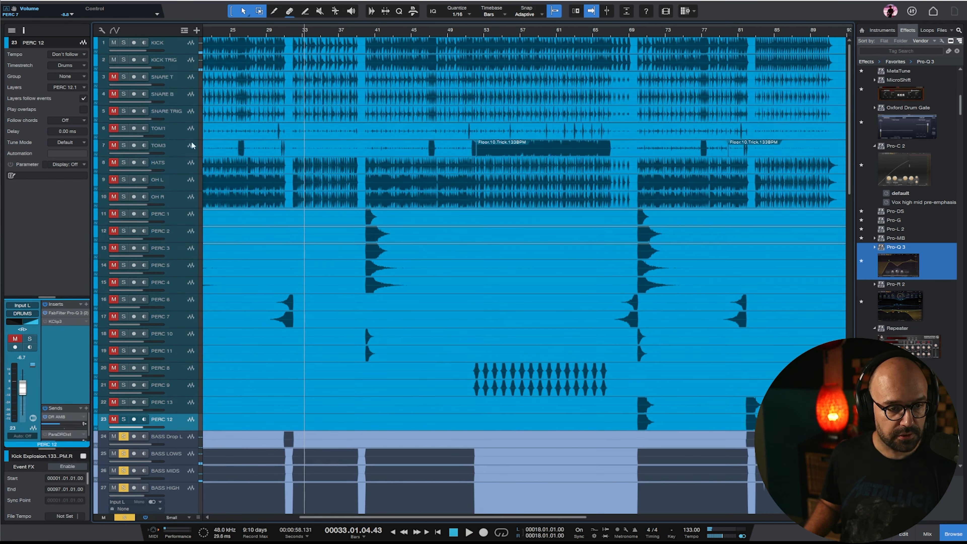
click(185, 48)
scroll(575, 162, down, 12)
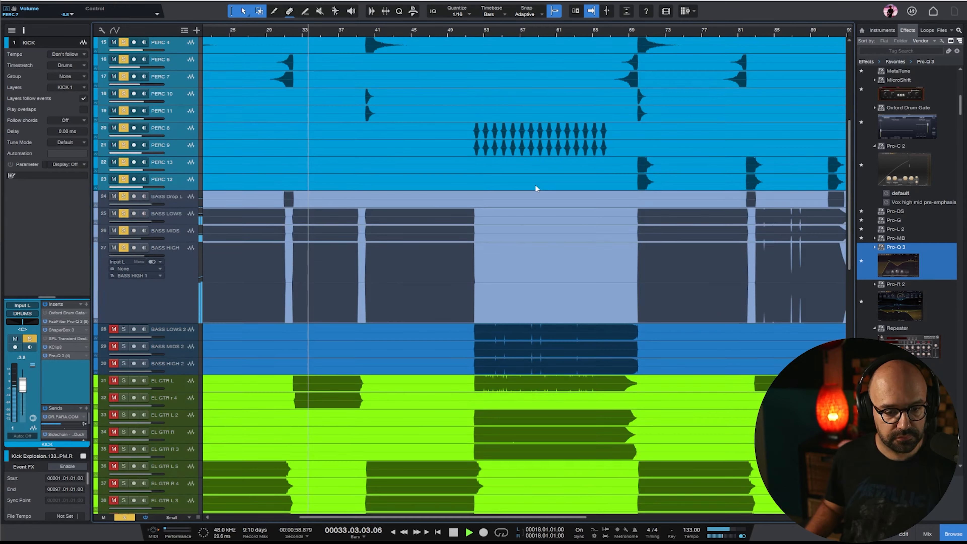
scroll(550, 198, up, 3)
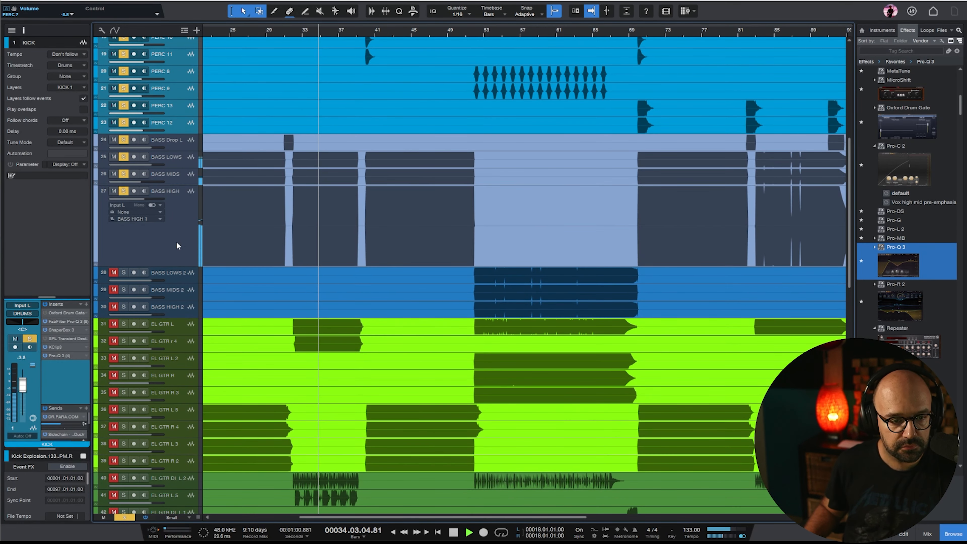
click(141, 187)
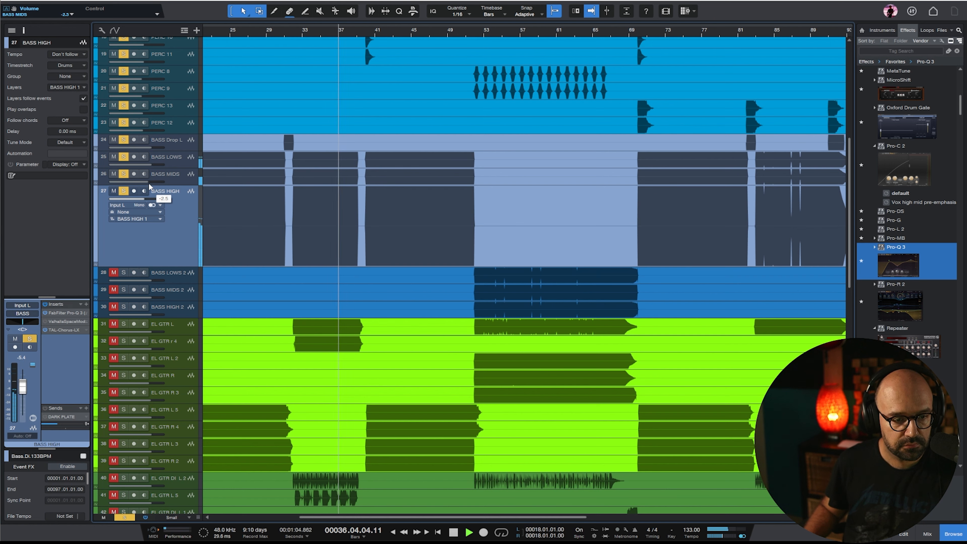
click(175, 178)
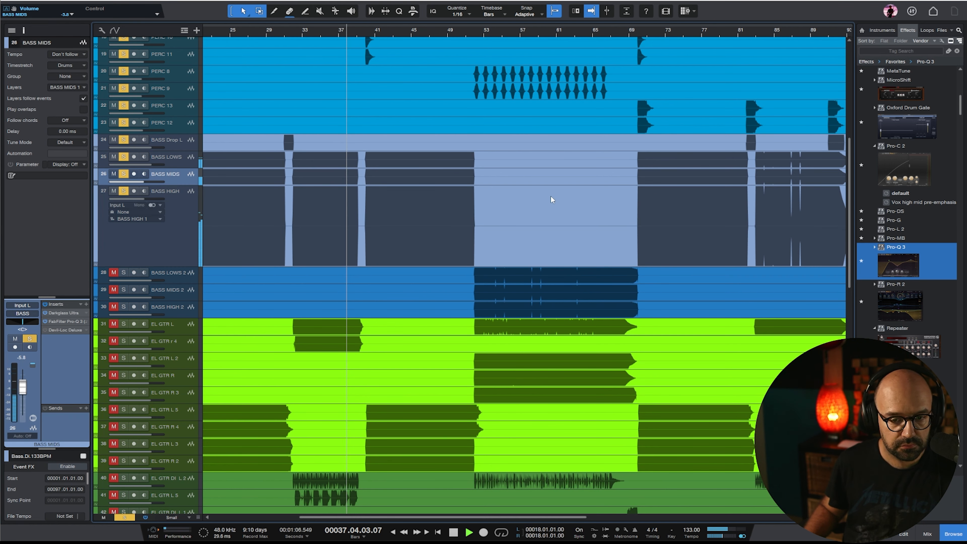
Open Darkglass Ultra on BASS MIDS, adjust its Blend, and set Drive to about 0.53
key(F11)
drag(833, 190, 835, 183)
drag(893, 180, 893, 166)
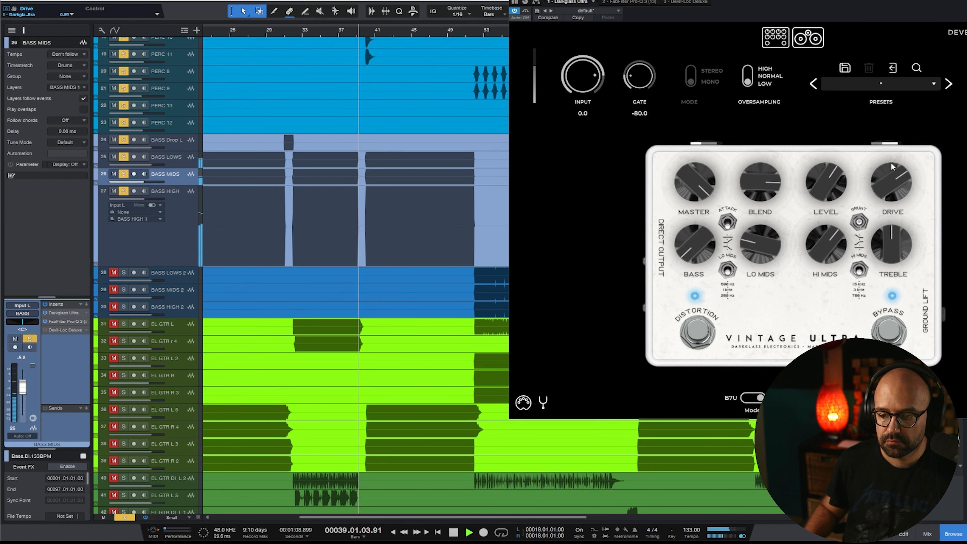
drag(875, 18, 681, 48)
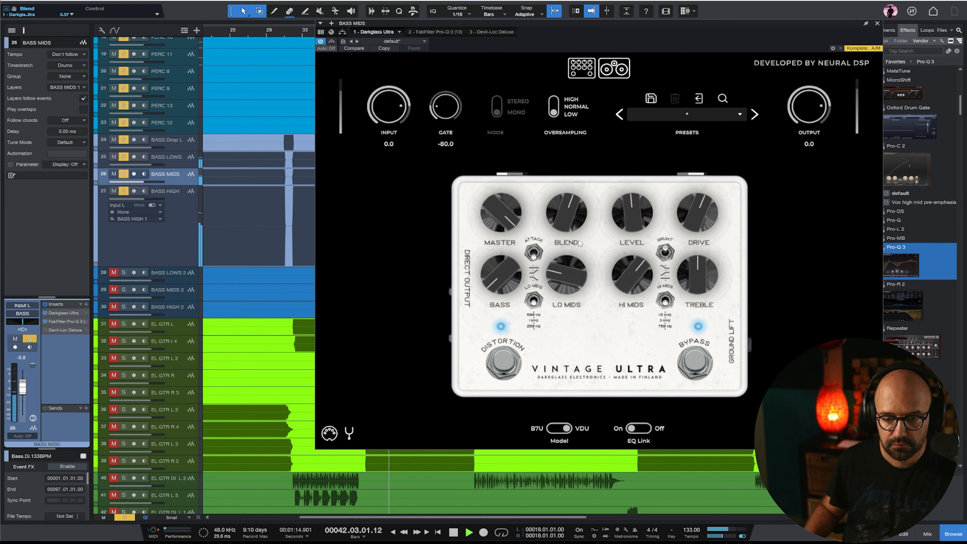
drag(696, 208, 697, 226)
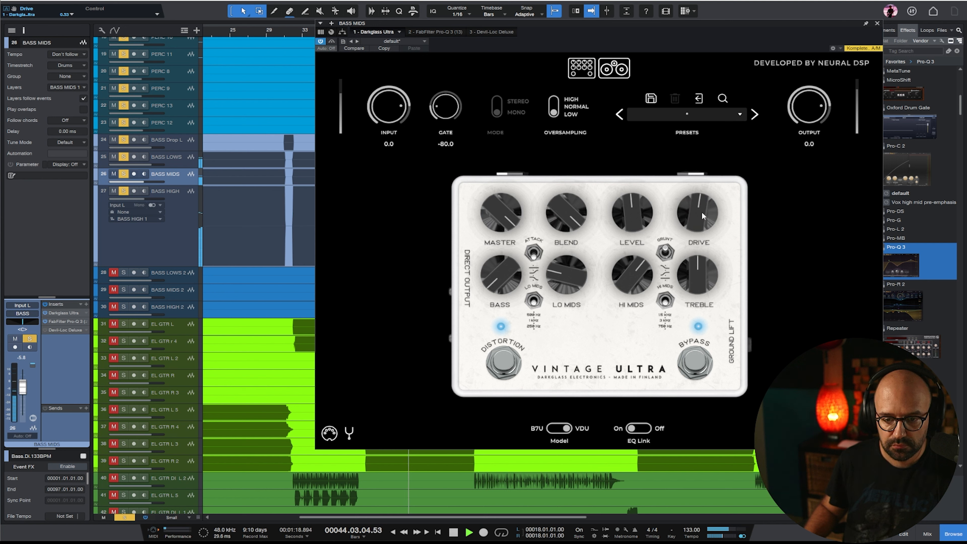
Adjust the pedal's Hi Mids, raise its Treble and Lo Mids, and pull down the BASS MIDS fader
drag(643, 290, 647, 267)
drag(704, 282, 710, 252)
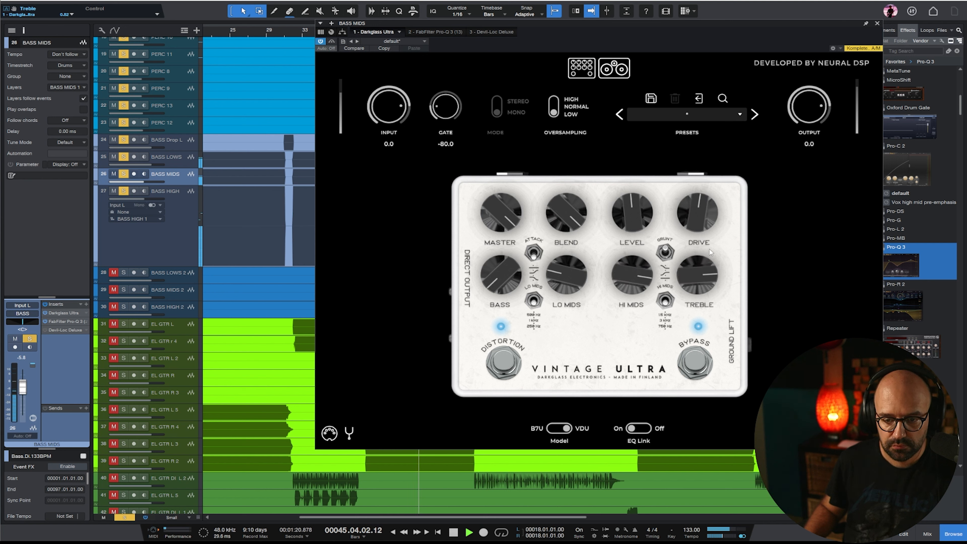
drag(586, 284, 585, 260)
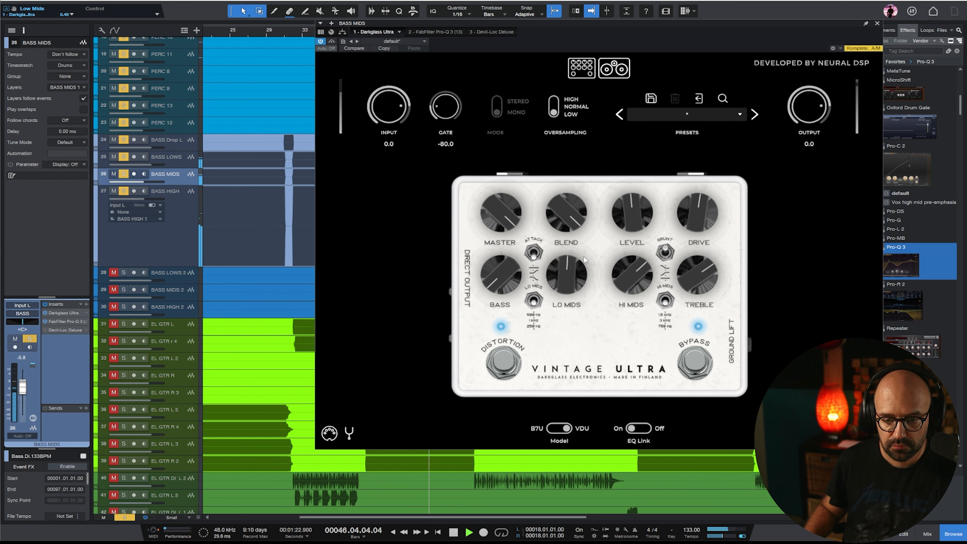
drag(18, 397, 24, 403)
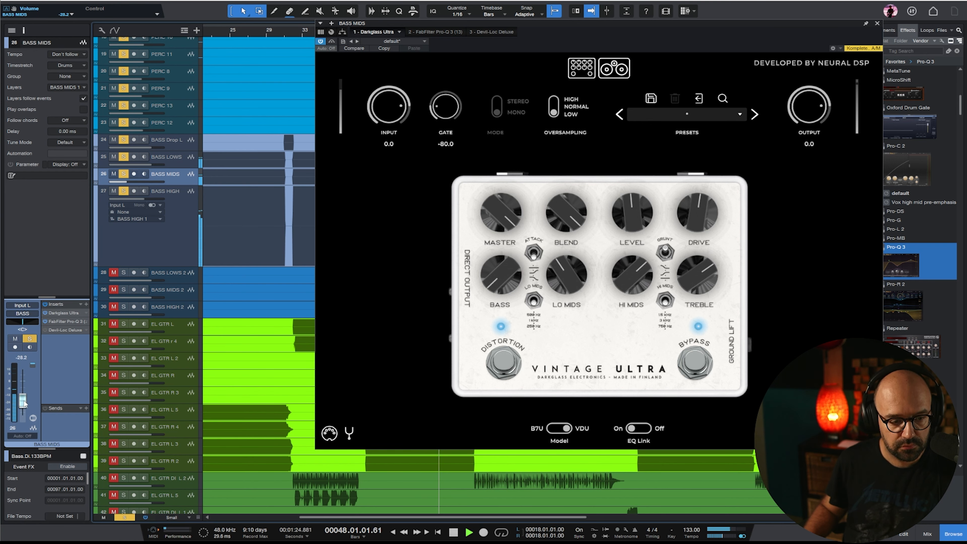
Lower BASS HIGH and, in its Pro-Q 3, add a midrange dip and move the 12 dB/oct low cut to about 396 Hz
click(157, 238)
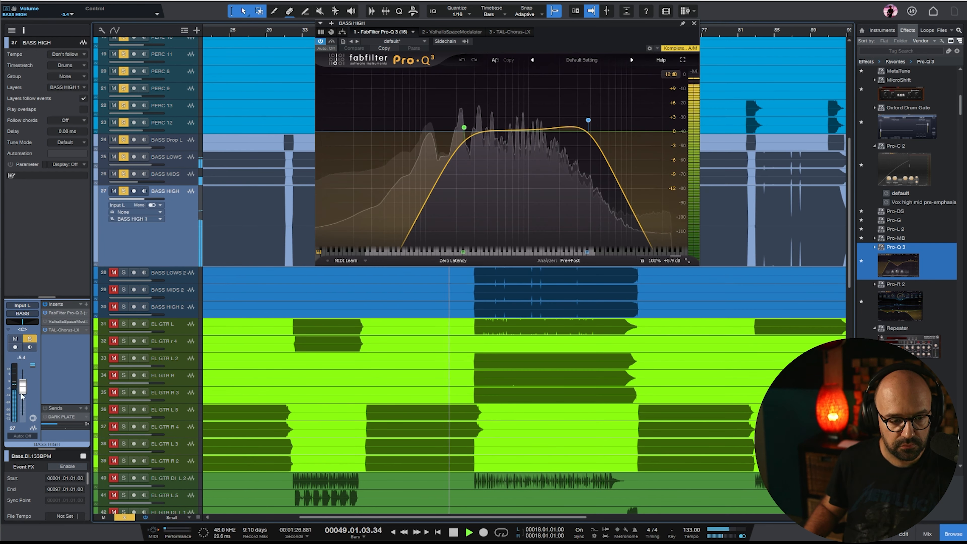
drag(548, 130, 543, 191)
drag(464, 130, 487, 131)
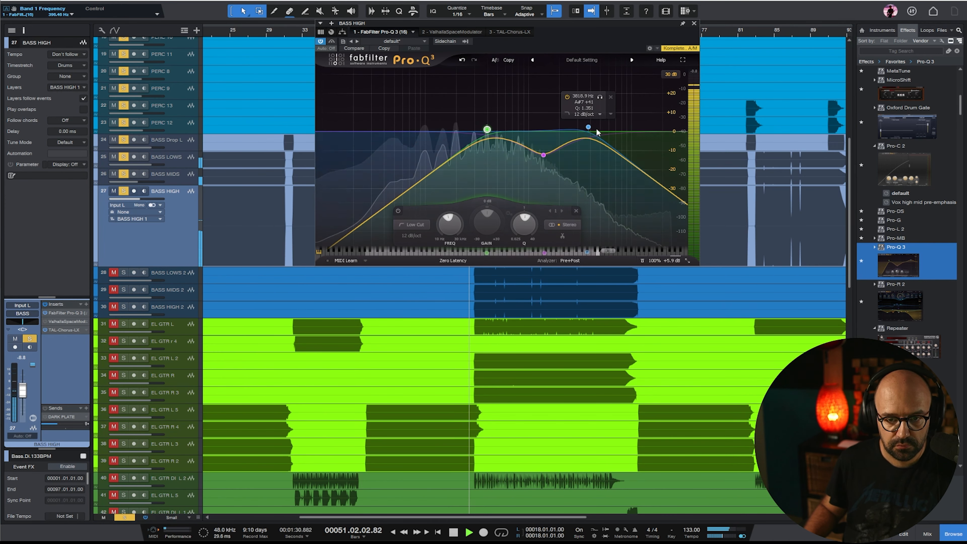
Set BASS HIGH's high cut to about 3066 Hz with a 24 dB/oct slope and close the EQ window
drag(588, 127, 578, 127)
alt+shift+click(578, 127)
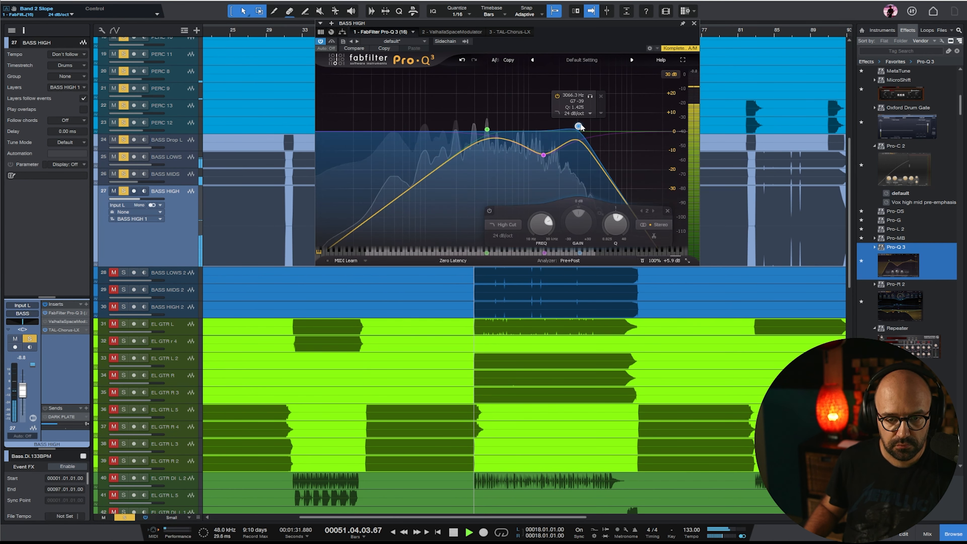
click(693, 23)
Enlarge the TOM3 track, then activate and open its Trigger 2 insert
scroll(580, 162, down, 3)
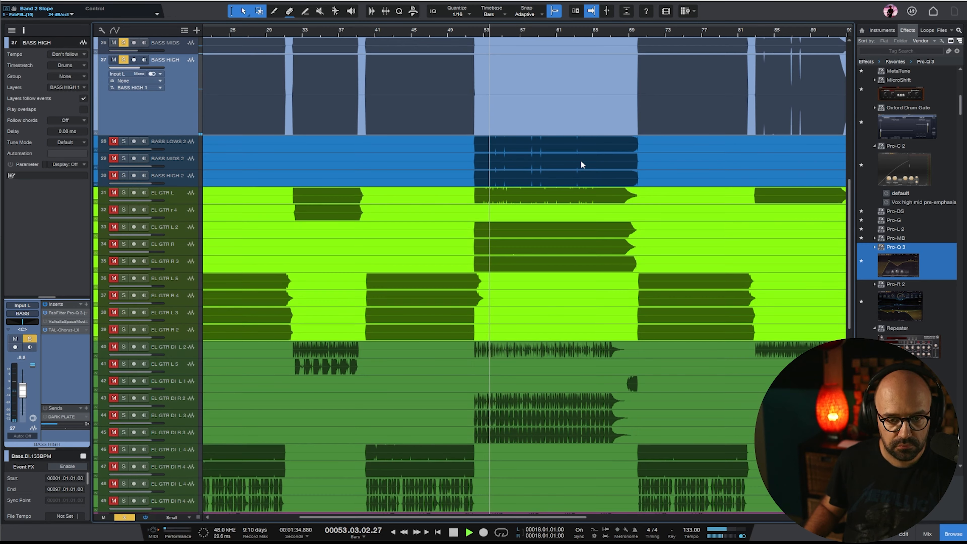
scroll(581, 161, up, 8)
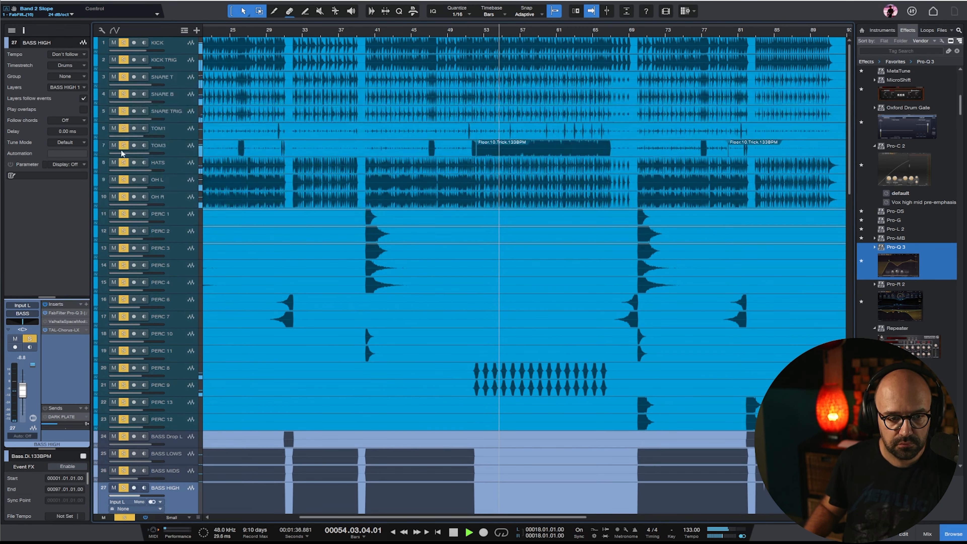
click(184, 149)
drag(183, 156, 128, 273)
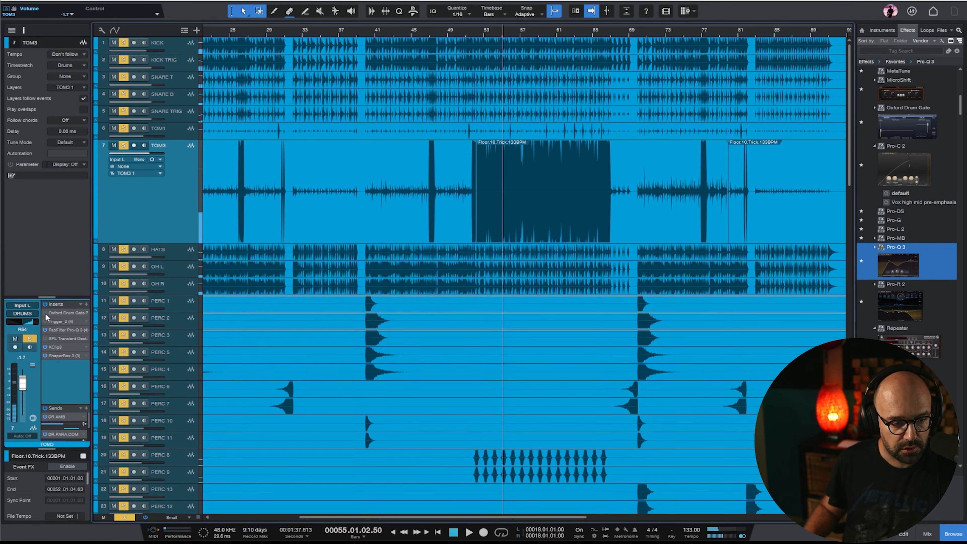
click(61, 321)
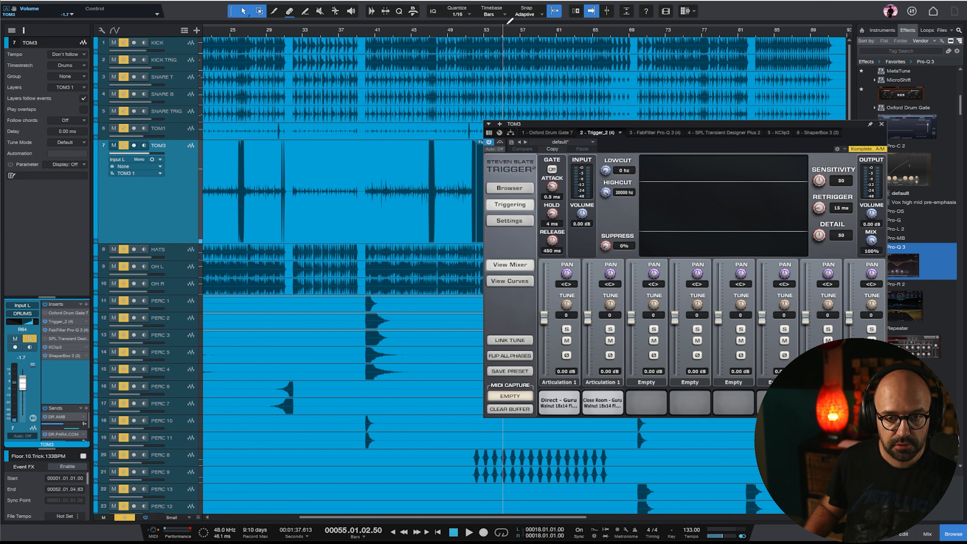
Set Trigger 2's output mix to 48% and raise the Close Room sample to 4.08 dB during playback
drag(508, 124, 286, 127)
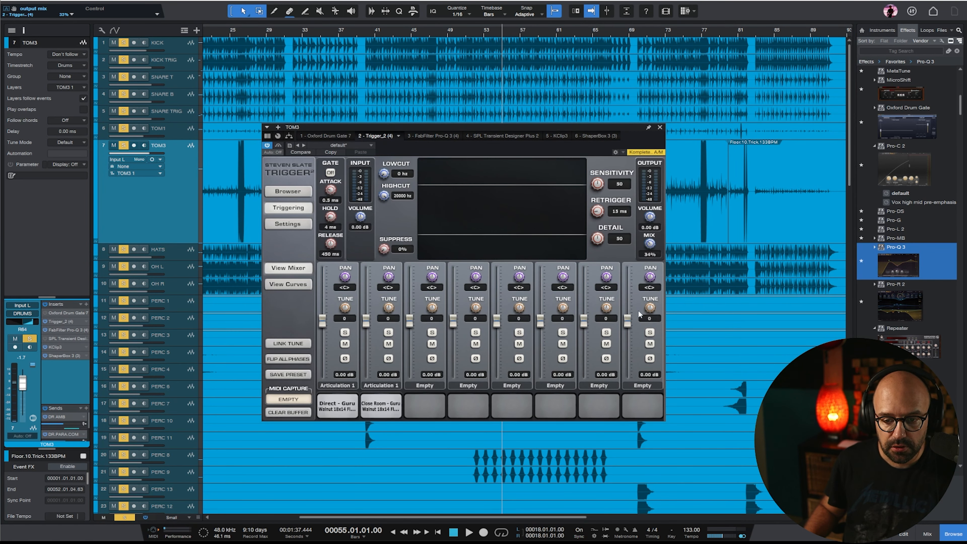
key(space)
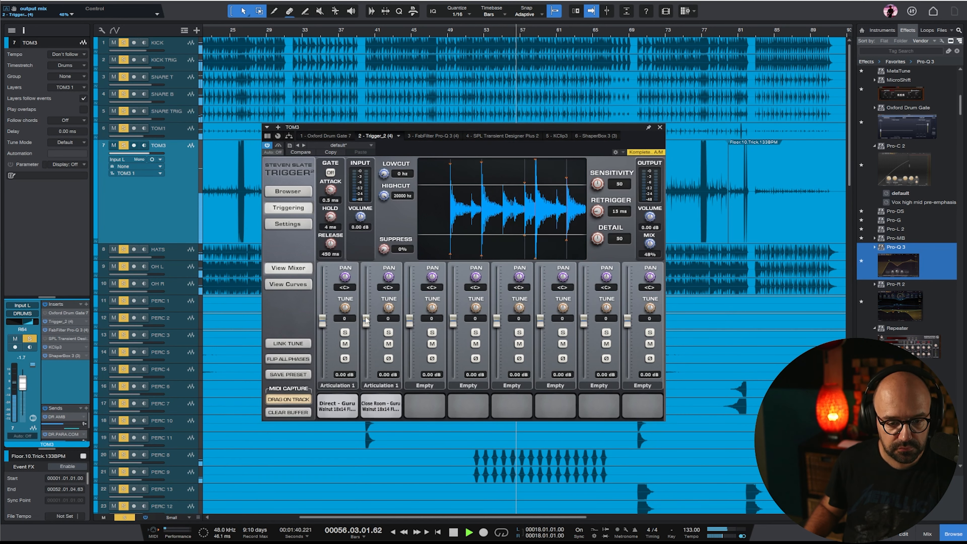
drag(365, 321, 366, 309)
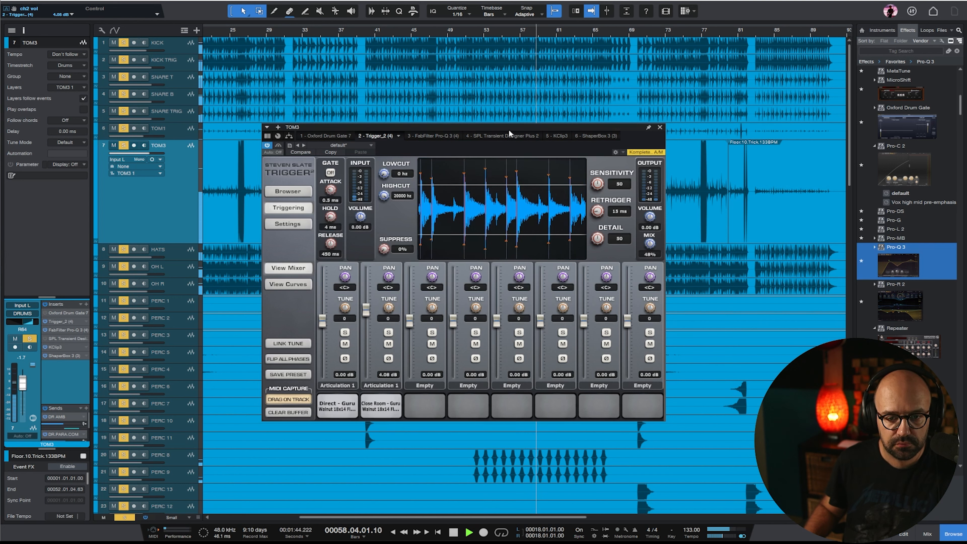
Move Trigger 2 to the end of TOM3's chain, set Retrigger to 83 ms and Detail to 86, and replay the tom section
drag(378, 135, 632, 136)
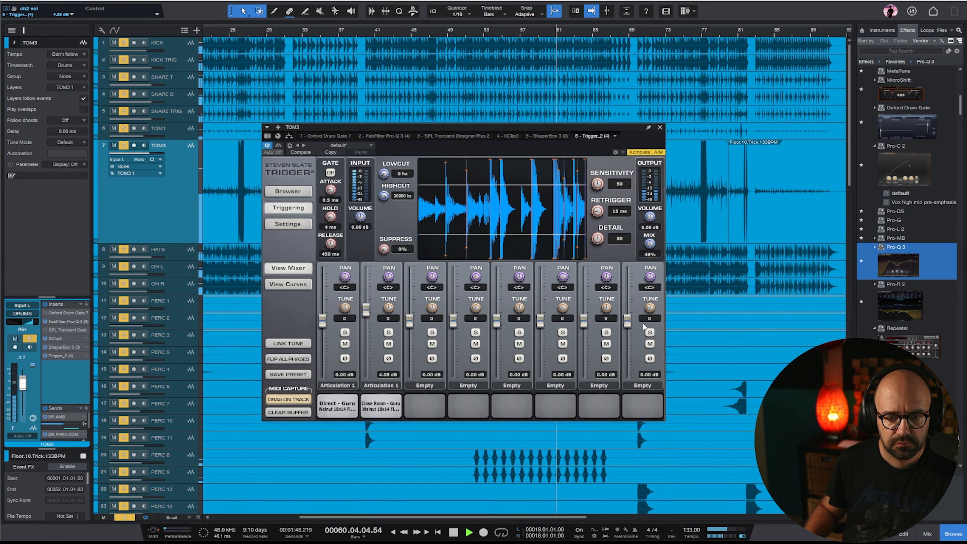
drag(597, 213, 600, 149)
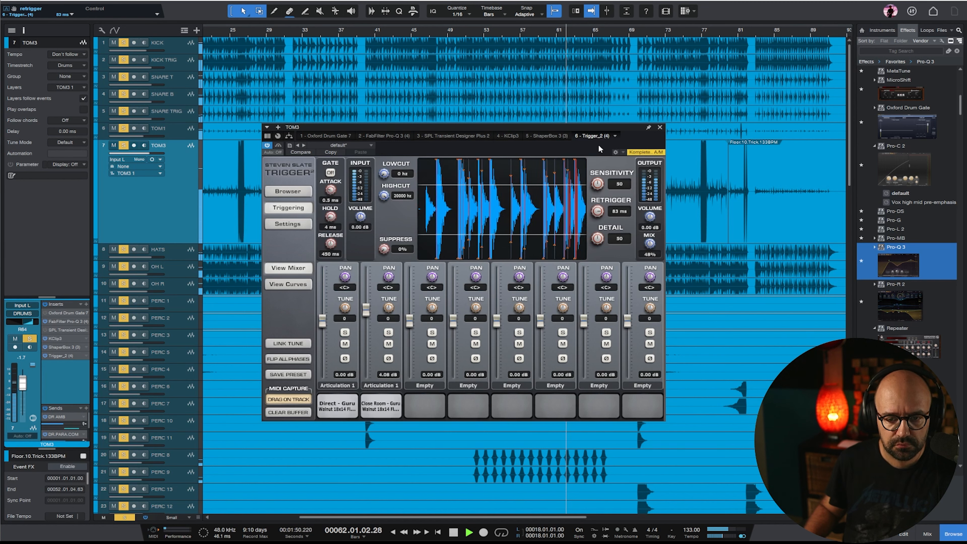
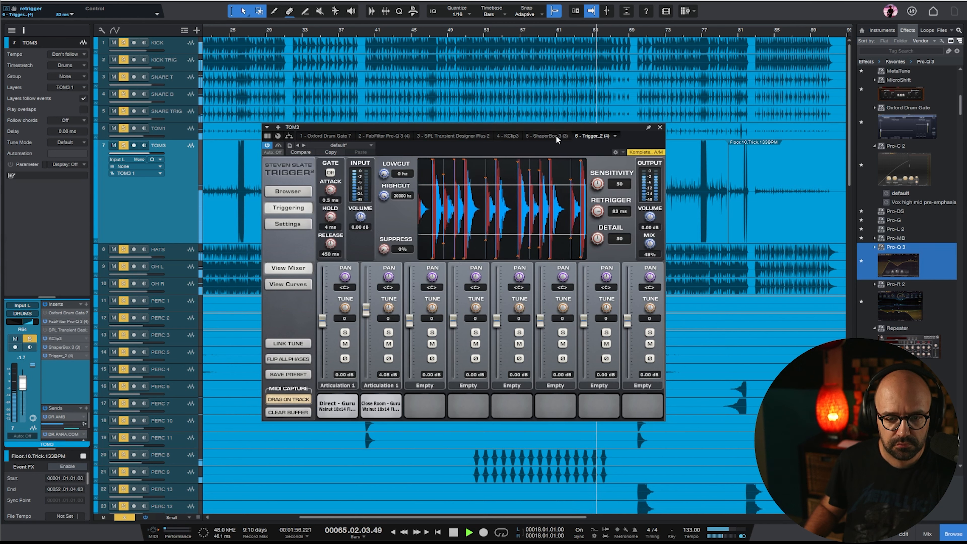
drag(598, 238, 520, 34)
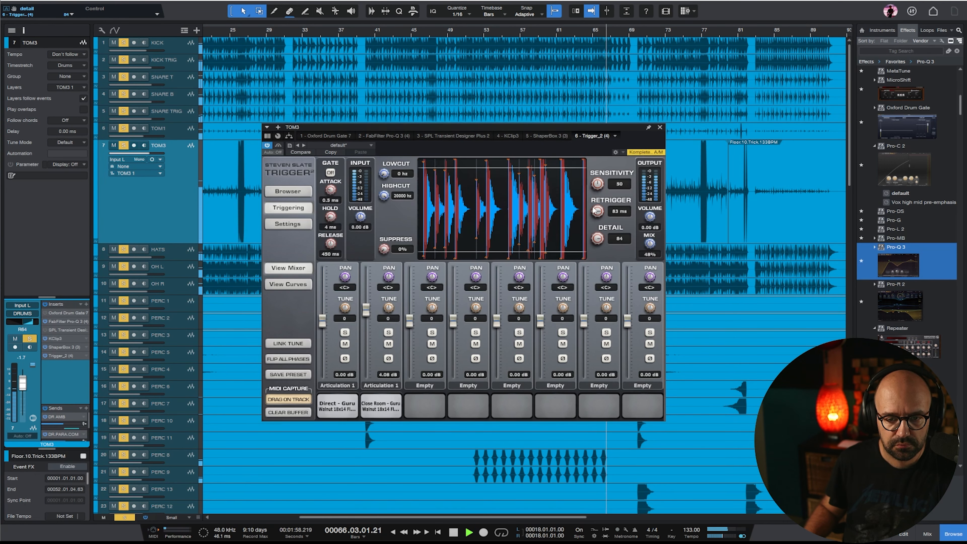
click(520, 34)
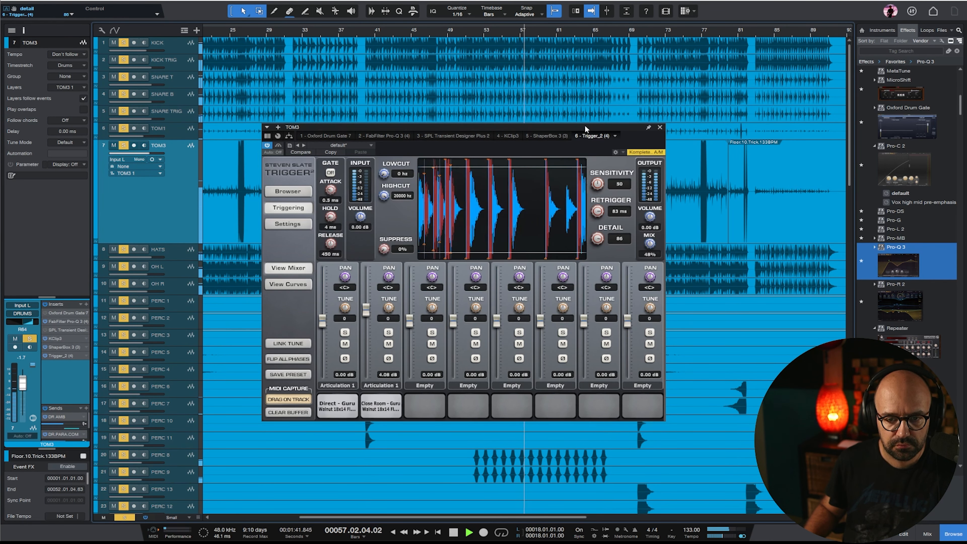
Move Trigger 2 directly after Pro-Q 3 in TOM3's chain and check ShaperBox 3's Mid and High volume bands
drag(595, 138, 419, 141)
click(587, 137)
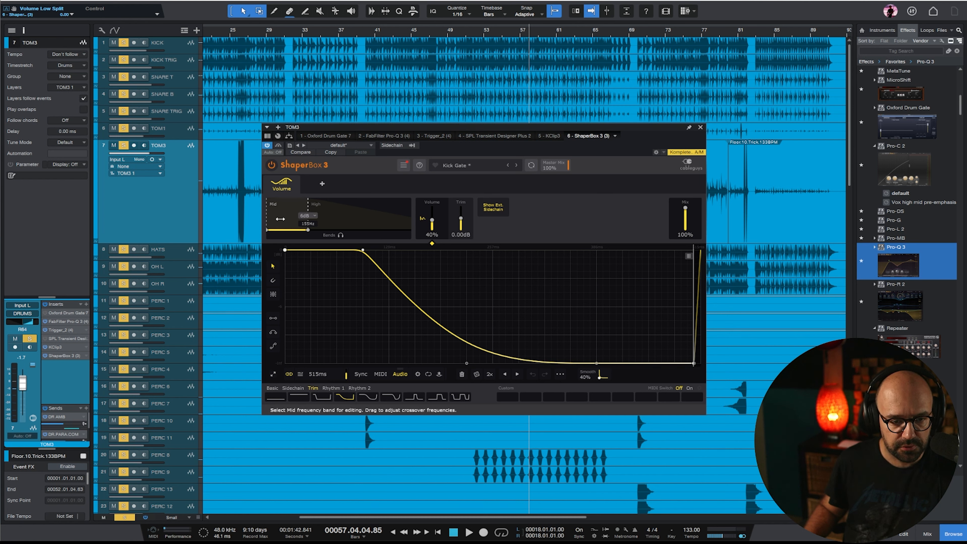
click(343, 215)
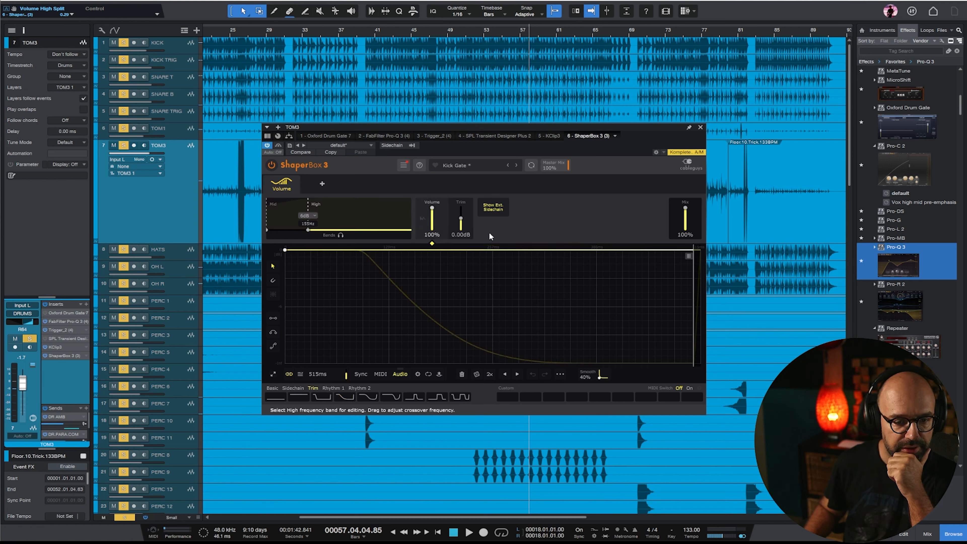
click(433, 136)
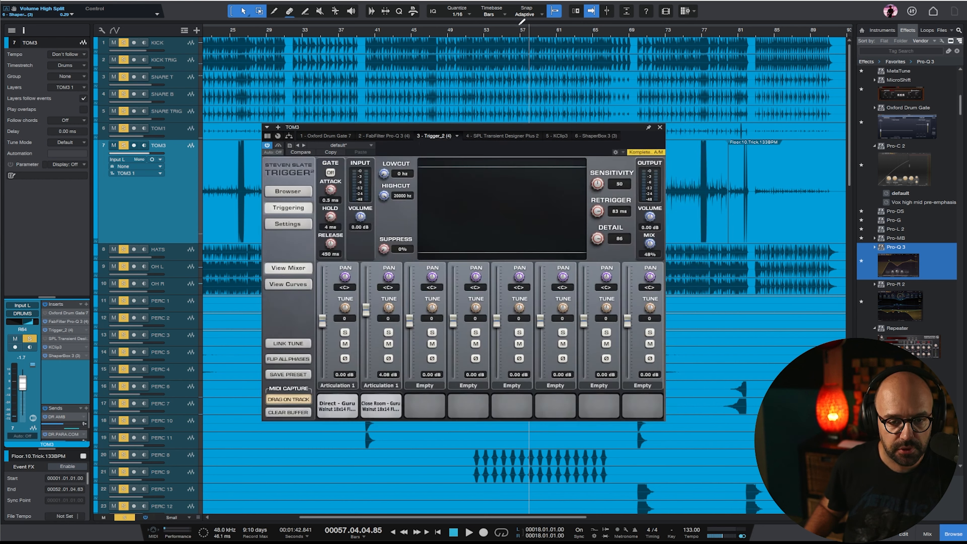
Replay the tom section, set Trigger 2's Detail to 32, Direct sample to 2.00 dB and Close Room sample to -7.08 dB
click(499, 33)
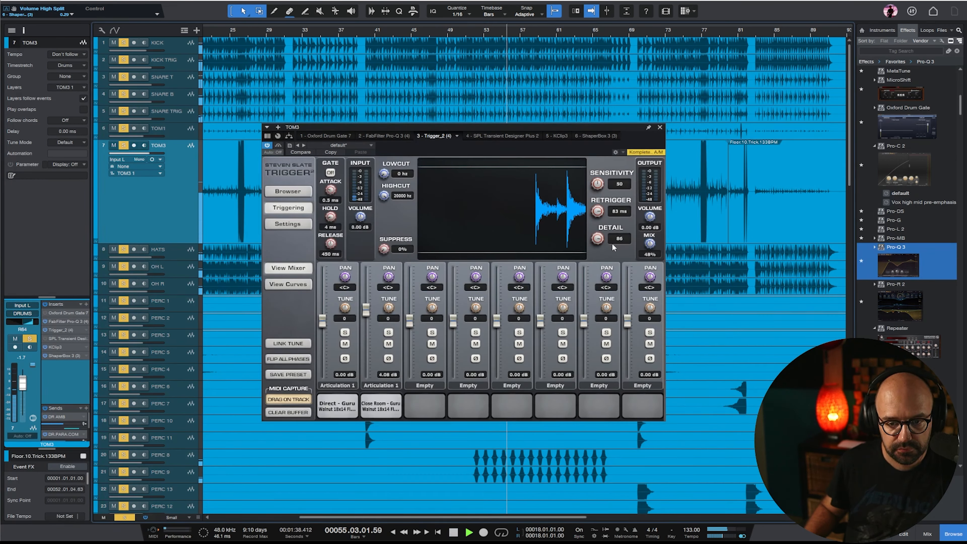
drag(599, 239, 609, 297)
drag(365, 309, 322, 317)
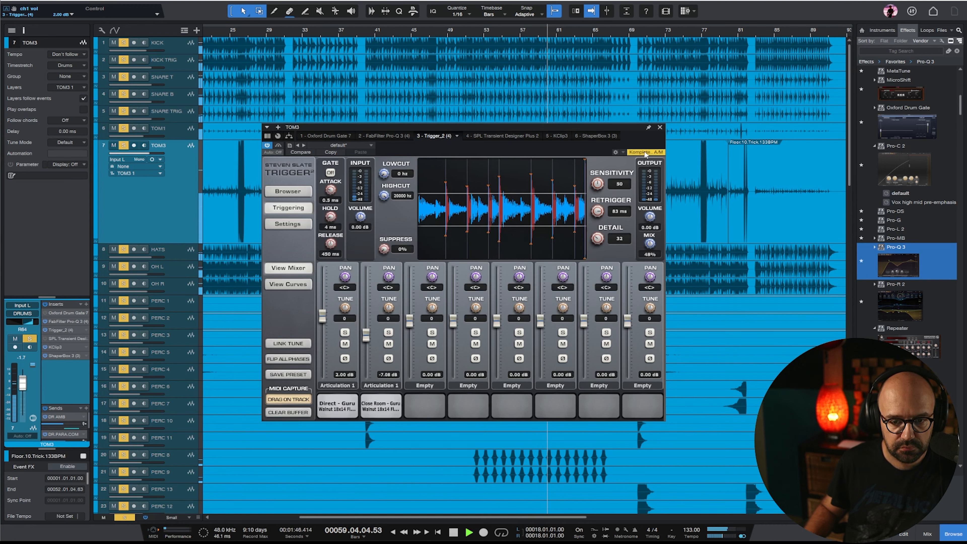
click(660, 128)
key(space)
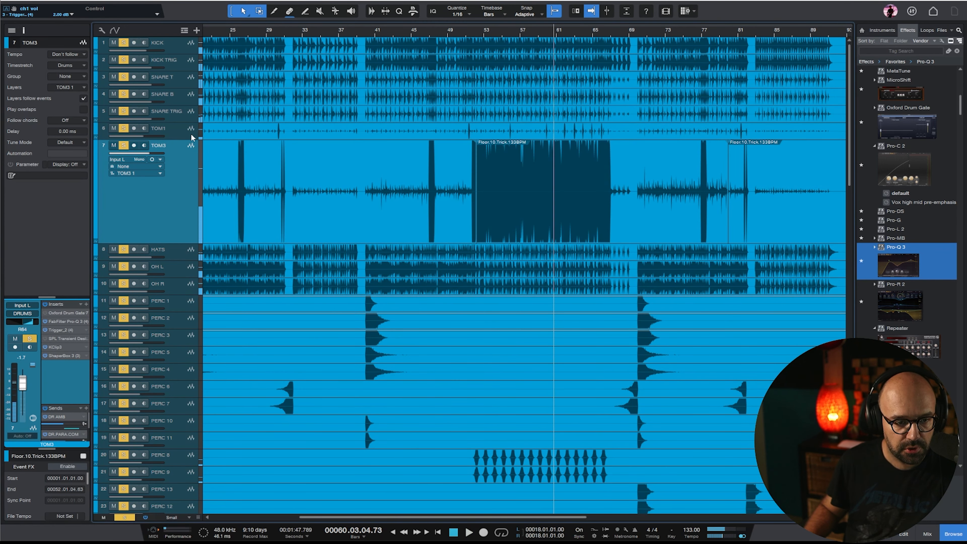
Enlarge the TOM1 track, cued at bar 51, and check the Mid/High split in its ShaperBox 3 insert
drag(181, 139, 181, 213)
click(467, 32)
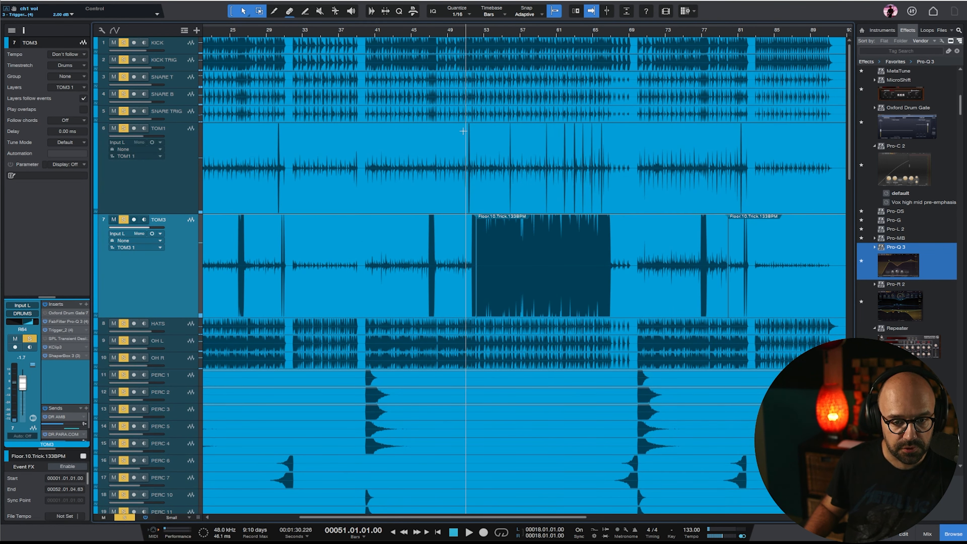
key(e)
key(e)
key(e)
click(174, 186)
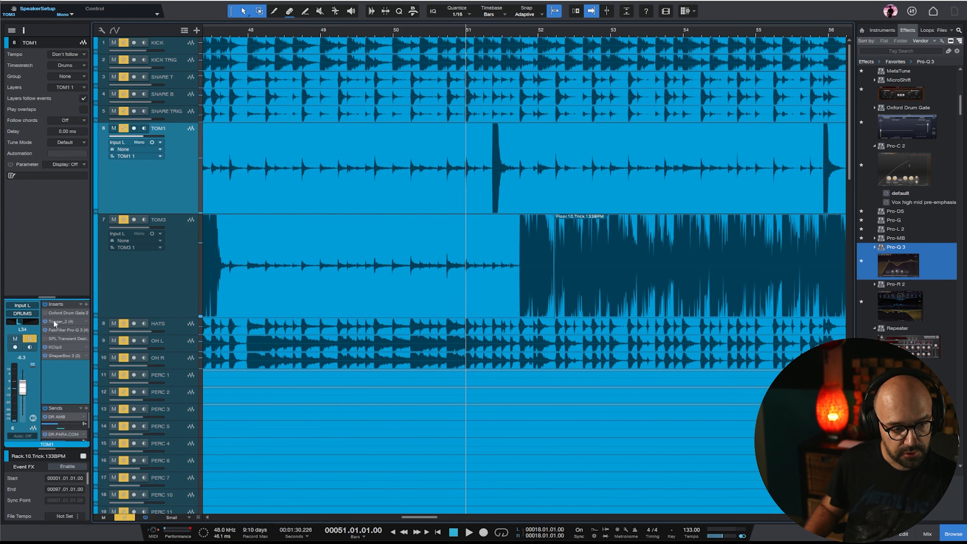
click(57, 356)
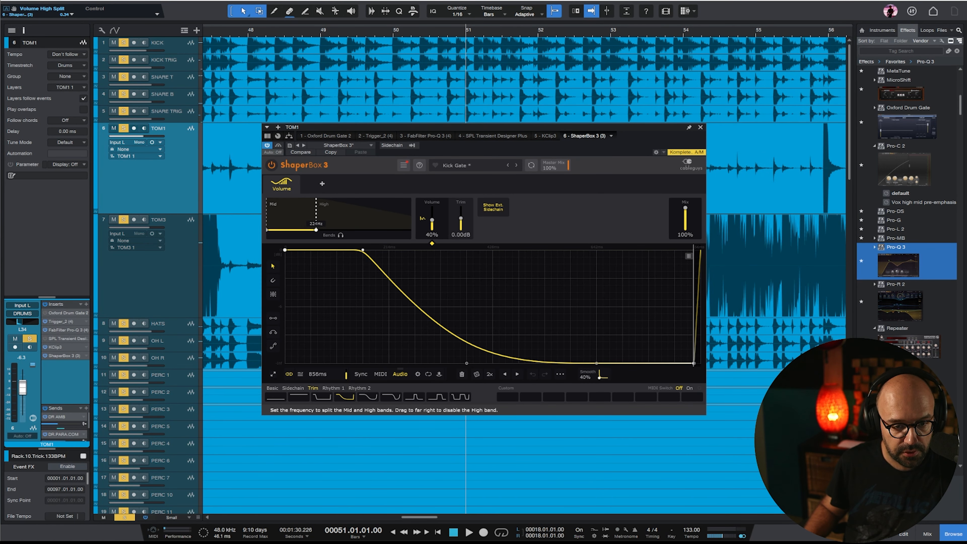
drag(316, 230, 315, 230)
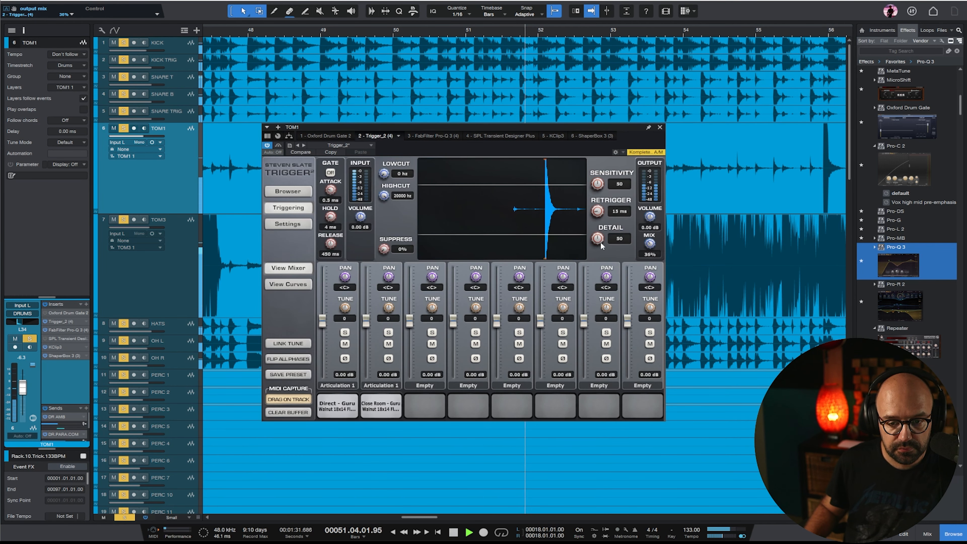
Set TOM1's Trigger 2 mix to 39%, Direct sample to 4.08 dB and Close Room sample to 3.81 dB during playback
drag(650, 244, 651, 242)
drag(366, 321, 323, 310)
key(w)
key(w)
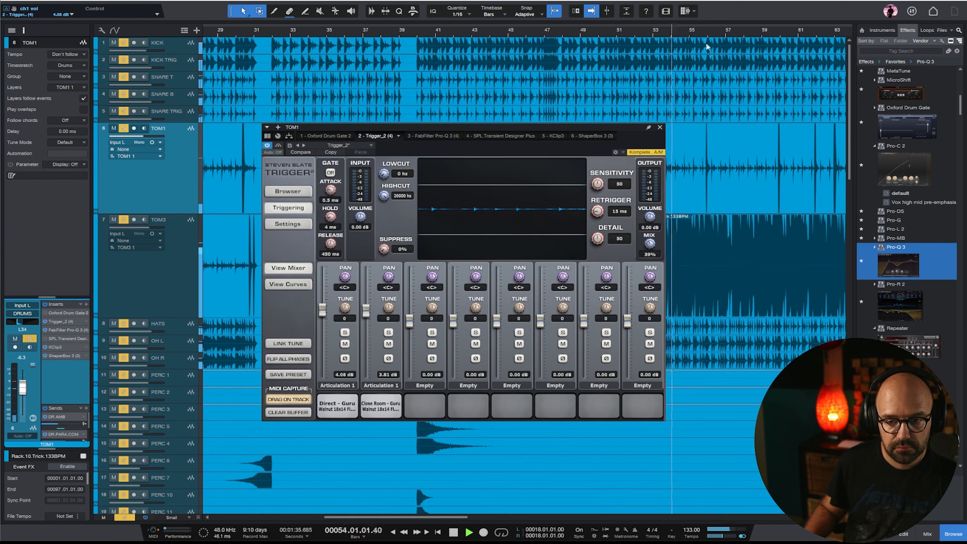
click(701, 36)
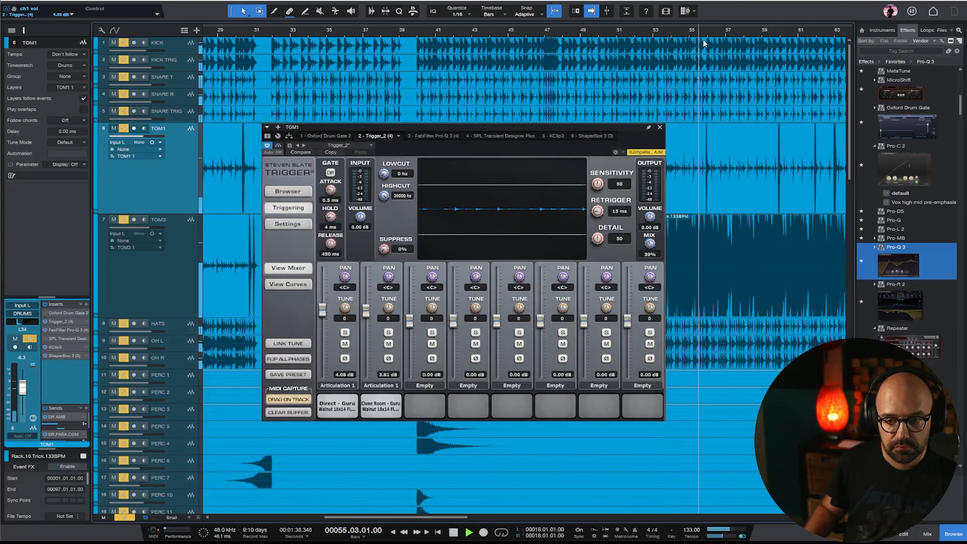
Pan TOM1 to L23 with its plug-in window closed, and go to the bass tracks in the arrangement
click(660, 127)
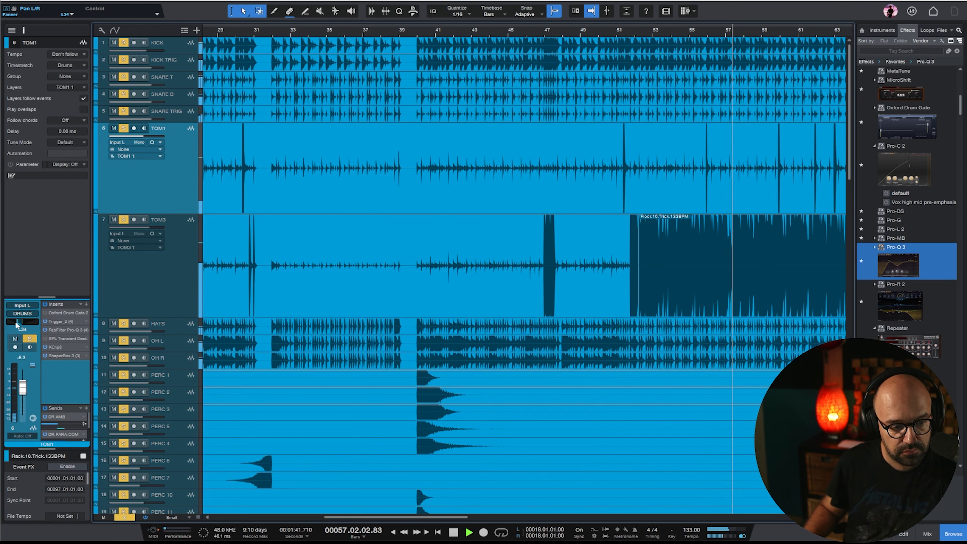
key(z)
scroll(507, 261, down, 10)
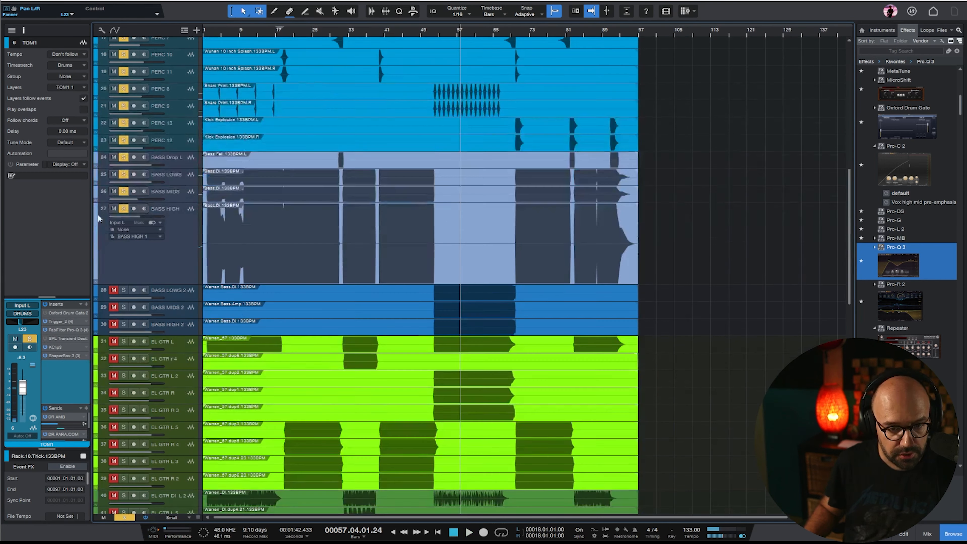
Solo the three tracks BASS LOWS 2 through BASS HIGH 2 and play them from bar 53
click(176, 289)
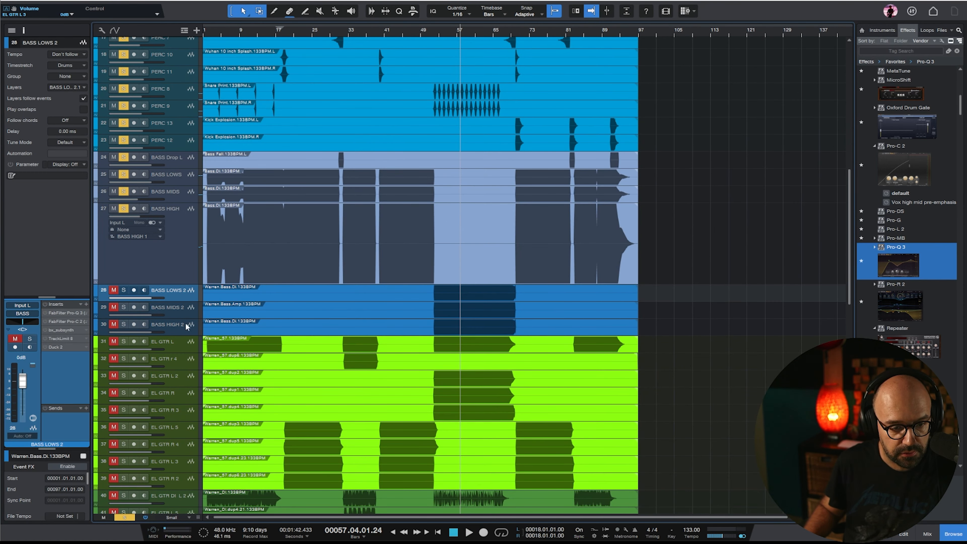
shift+click(249, 322)
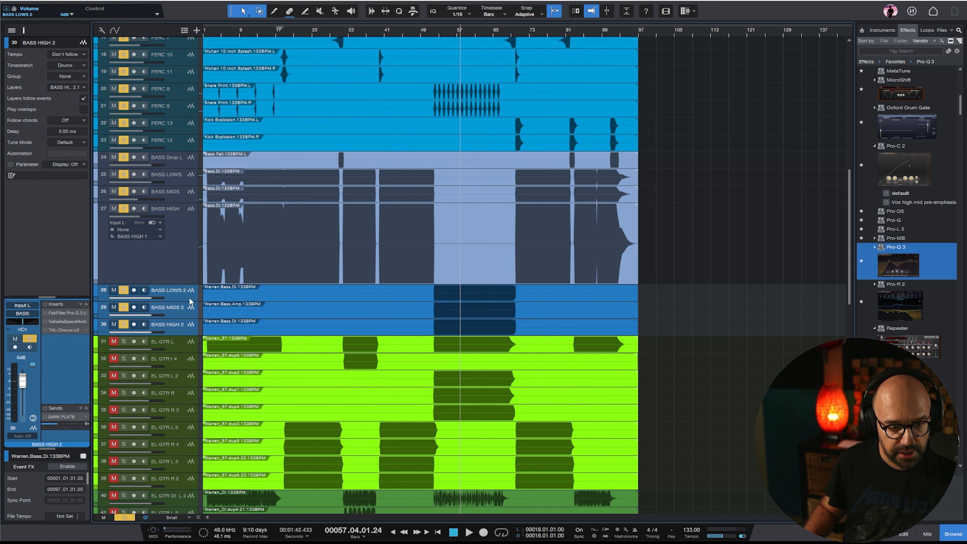
click(441, 25)
key(e)
key(e)
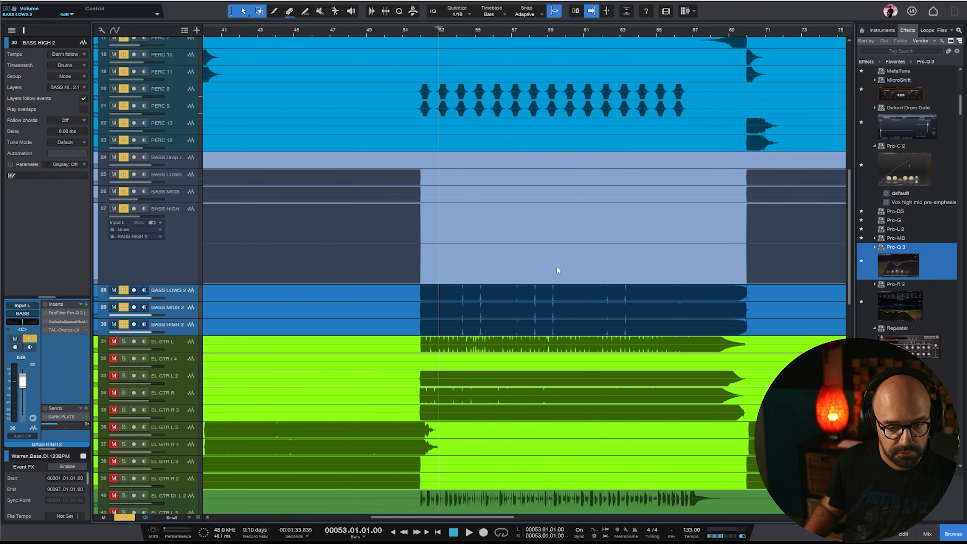
key(w)
key(w)
key(space)
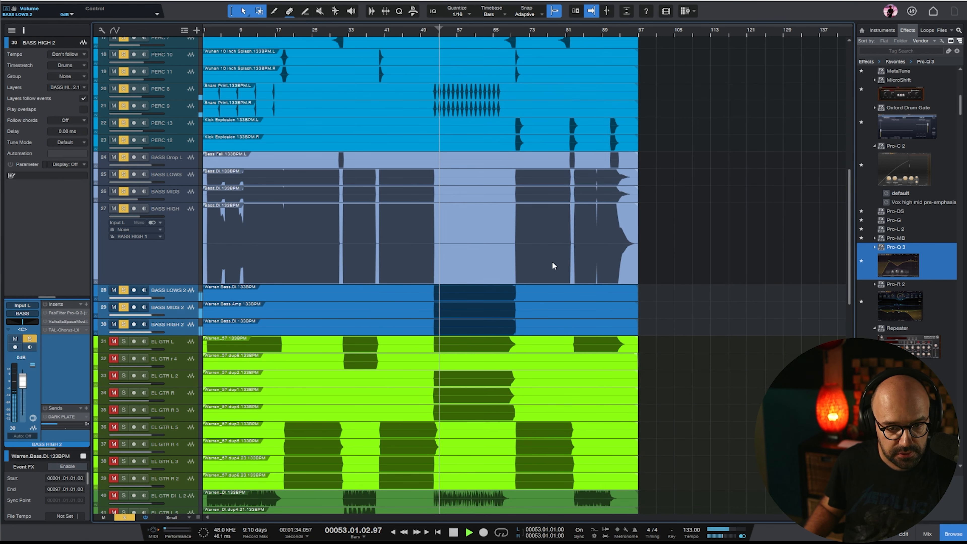
Shorten the recovery curve in the Duck insert on BASS LOWS 2 so it peaks slightly before grid mark 2
click(194, 296)
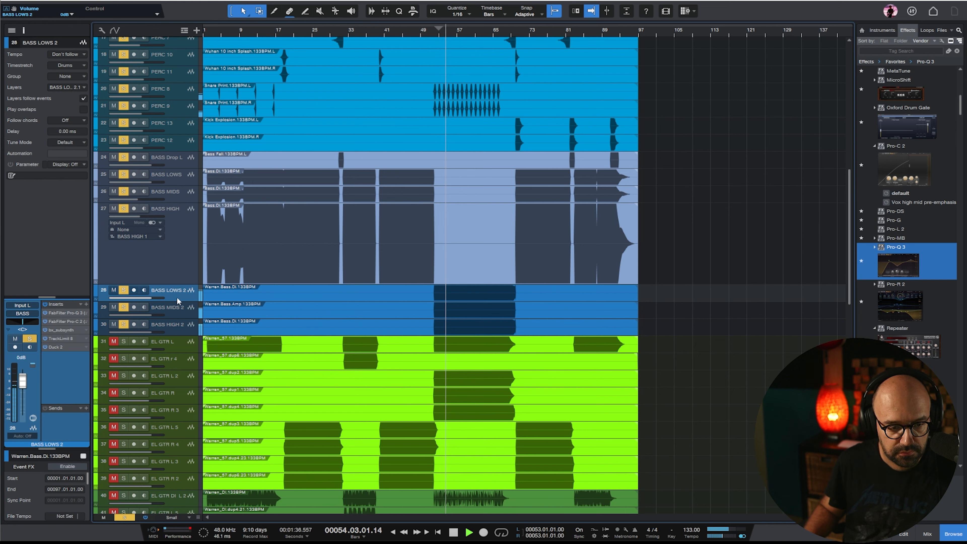
click(61, 347)
drag(436, 202, 412, 201)
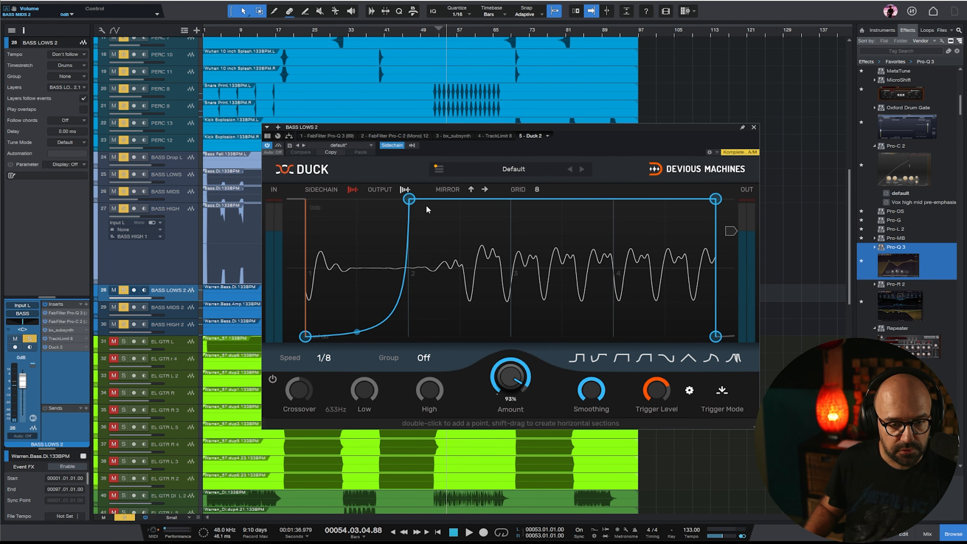
drag(409, 199, 388, 199)
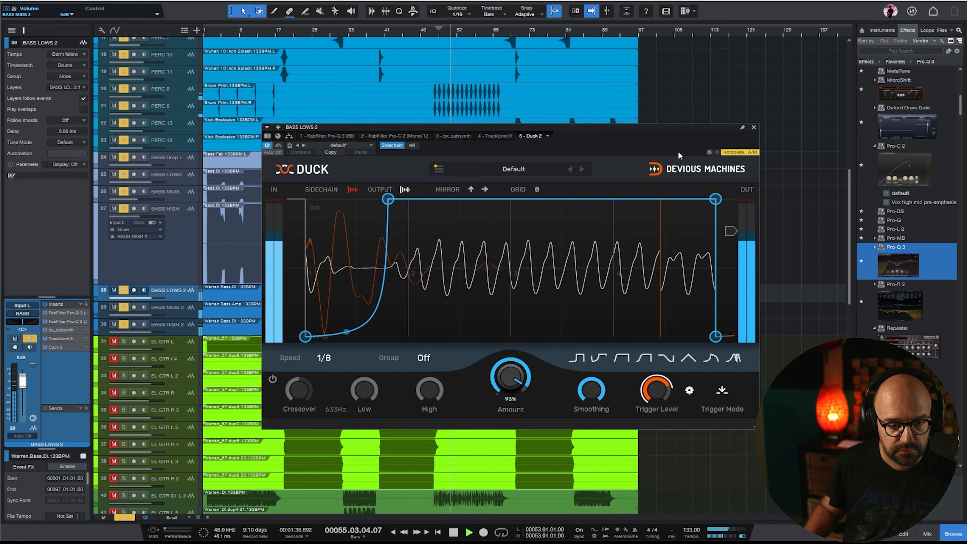
key(space)
click(754, 127)
Add an upper-mid bell cut of about 8.8 dB in the Pro-Q 3 on BASS MIDS 2
click(175, 310)
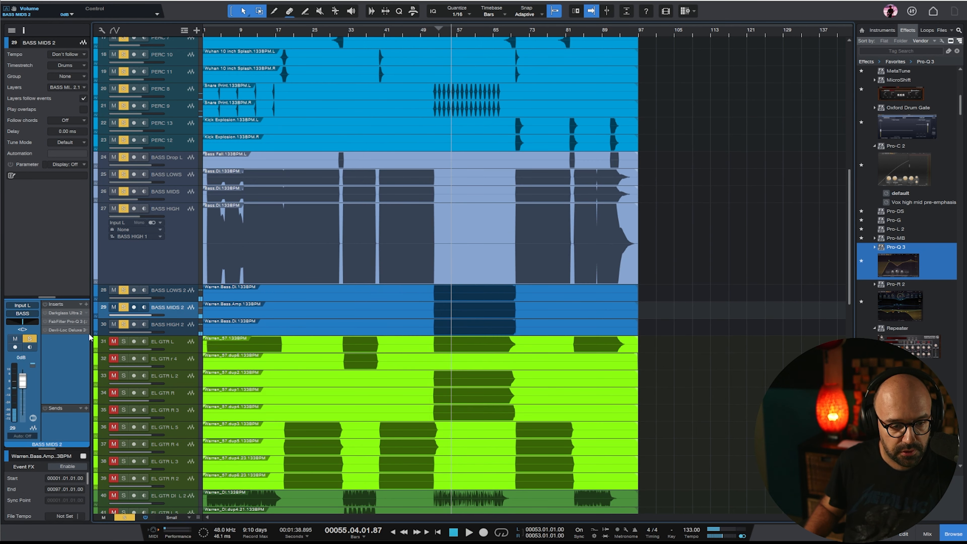
click(58, 321)
key(space)
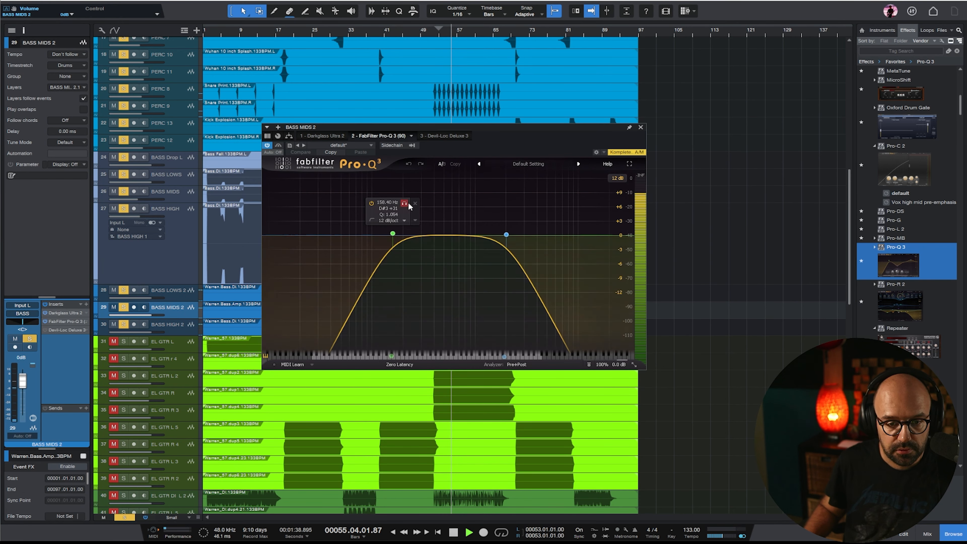
drag(507, 233, 502, 278)
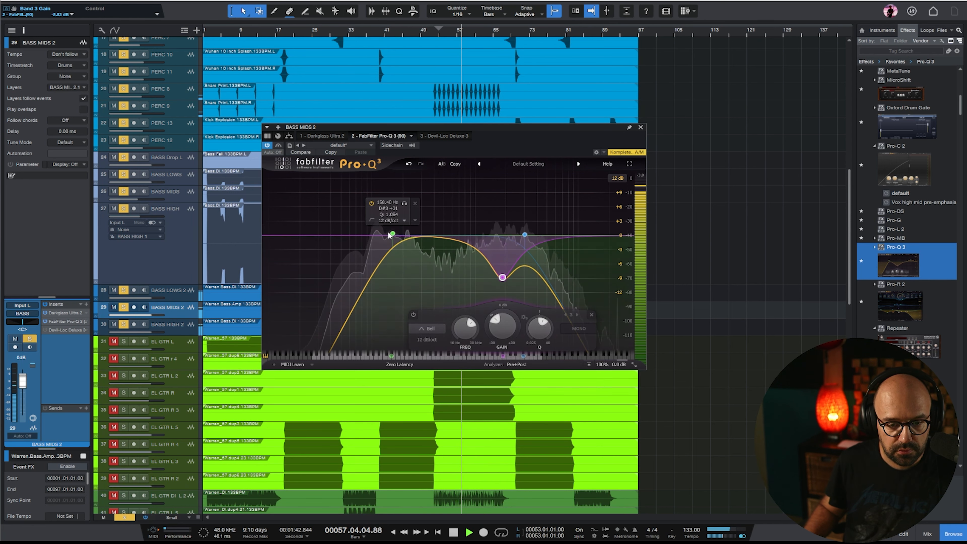
Narrow the BASS MIDS 2 EQ with a low cut near 192 Hz, a lower high cut and a low-mid dip of about 5.4 dB
drag(393, 233, 425, 234)
drag(526, 236, 402, 234)
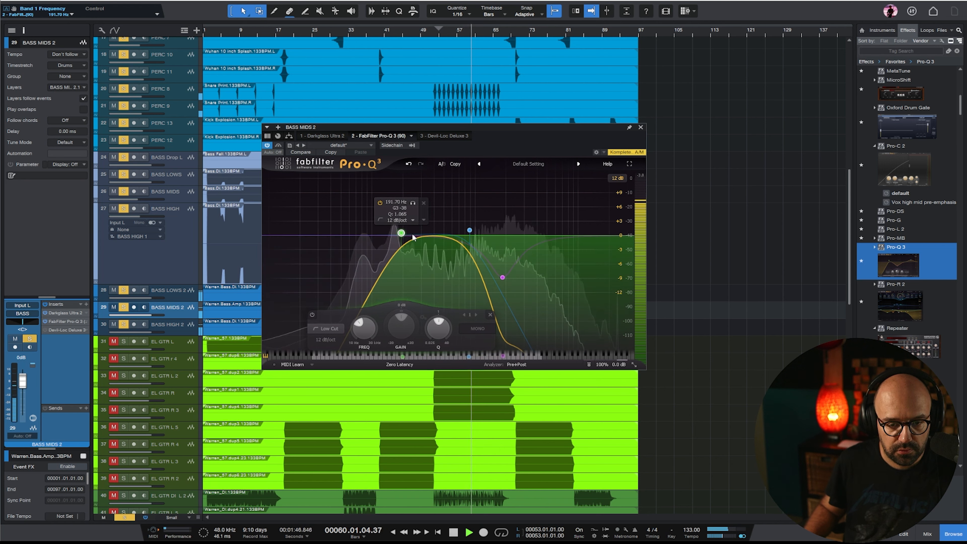
drag(471, 232, 491, 233)
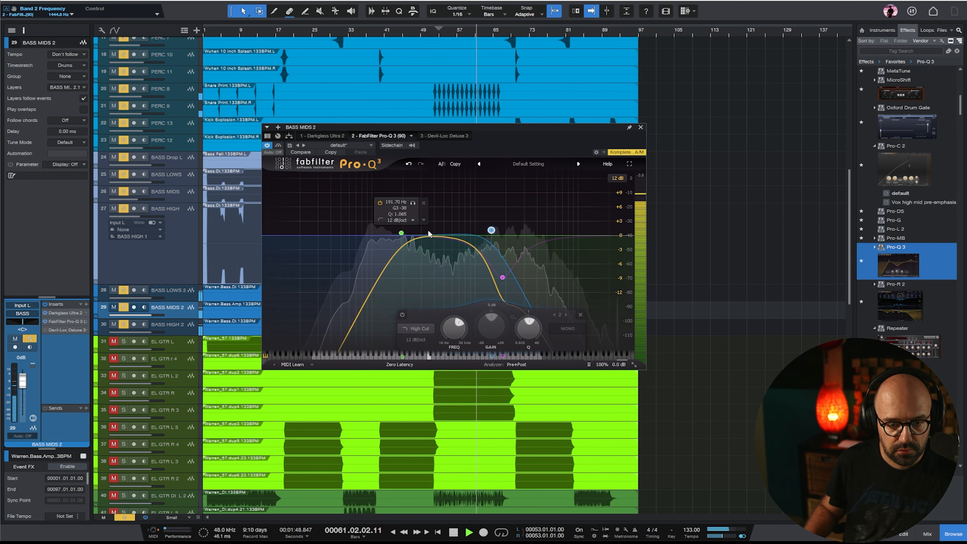
drag(426, 234, 430, 261)
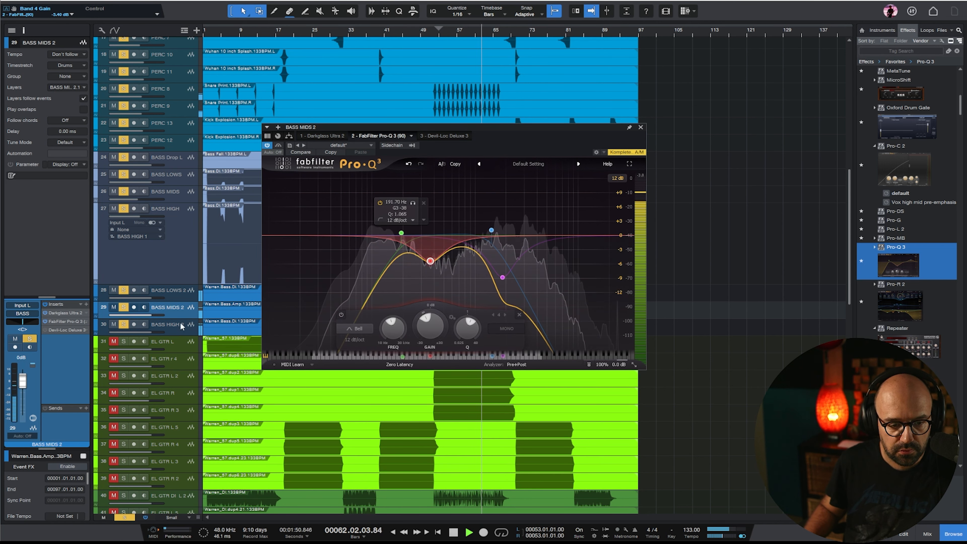
Turn bypass off for TAL-Chorus-LX on BASS HIGH 2 and lower the track's volume to -6.1 dB
click(181, 324)
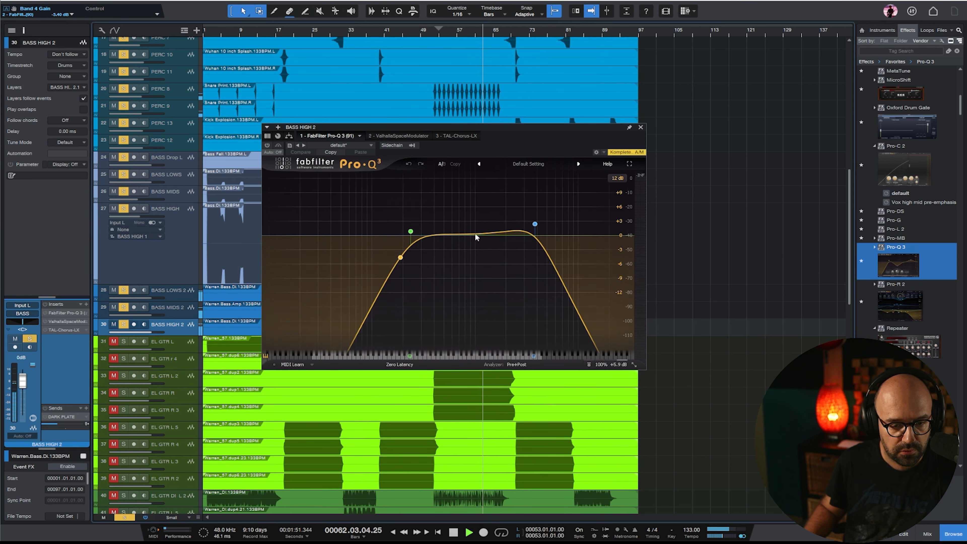
click(443, 136)
click(267, 146)
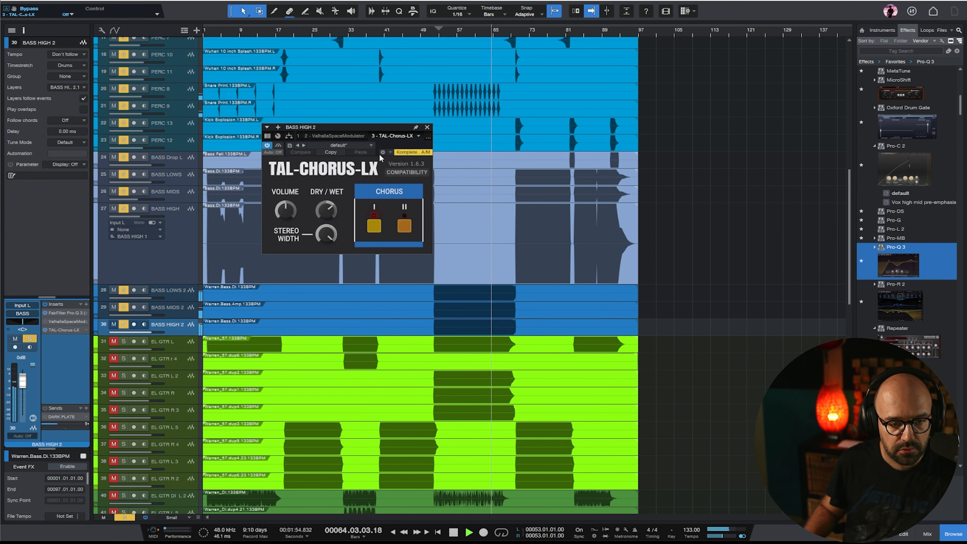
drag(22, 381, 23, 396)
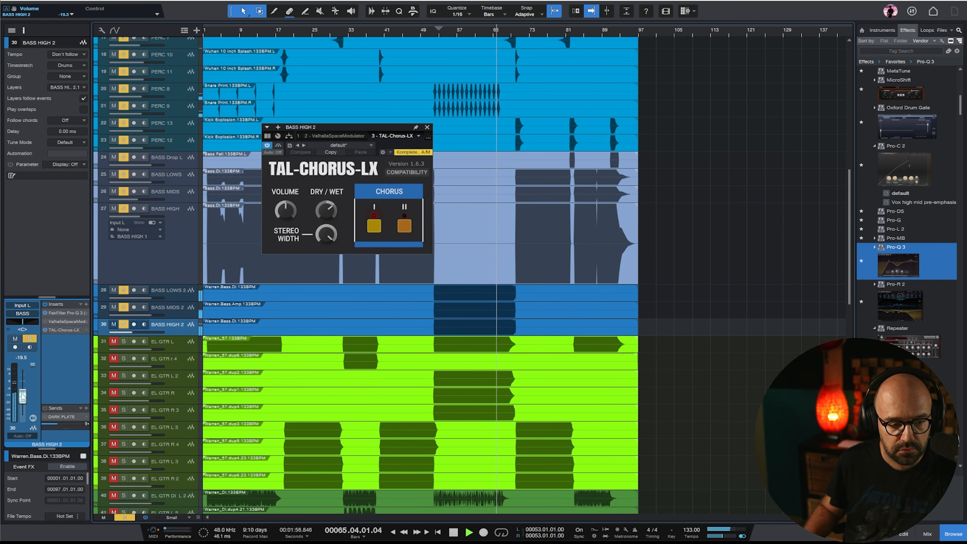
click(427, 127)
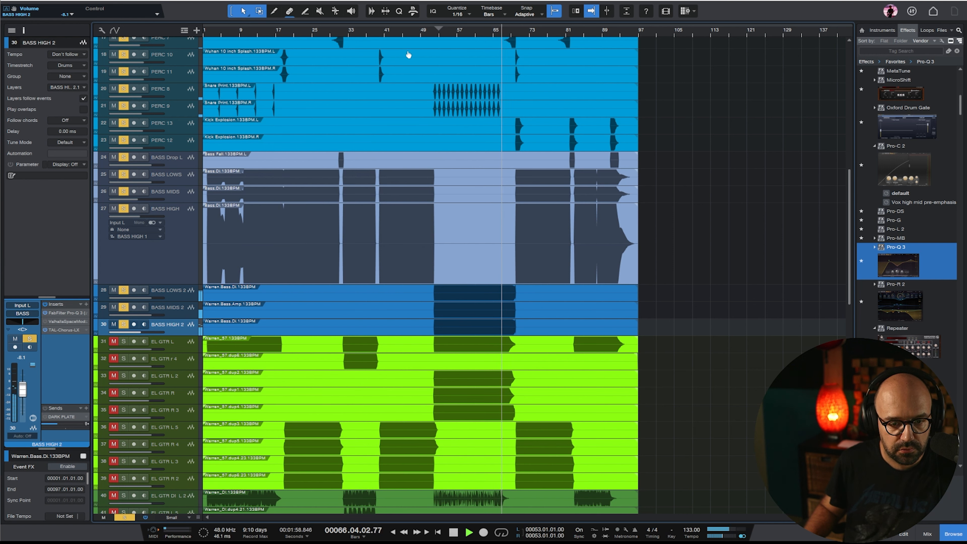
Rebalance the second bass set during playback, with BASS MIDS 2 at -0.4 dB and BASS HIGH 2 at -10.0 dB
click(399, 34)
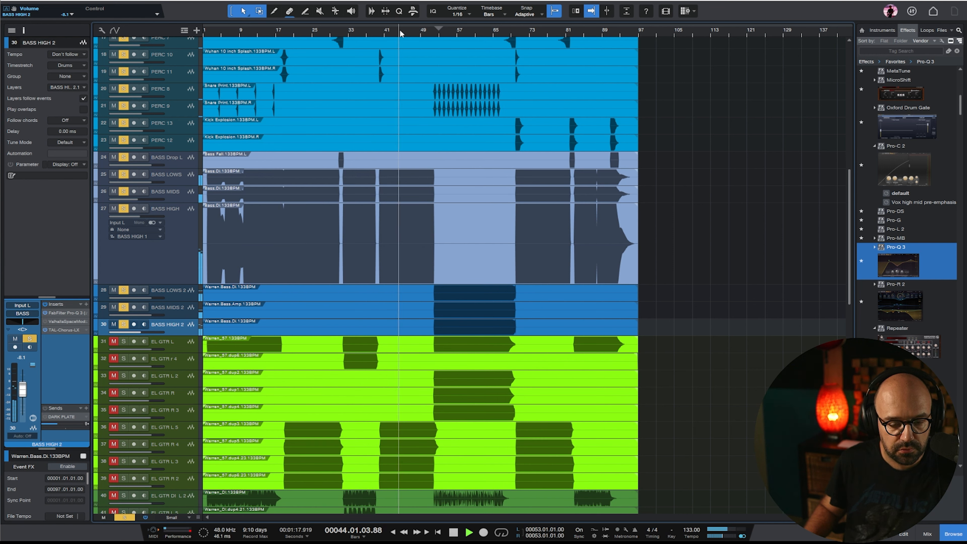
click(449, 33)
click(192, 313)
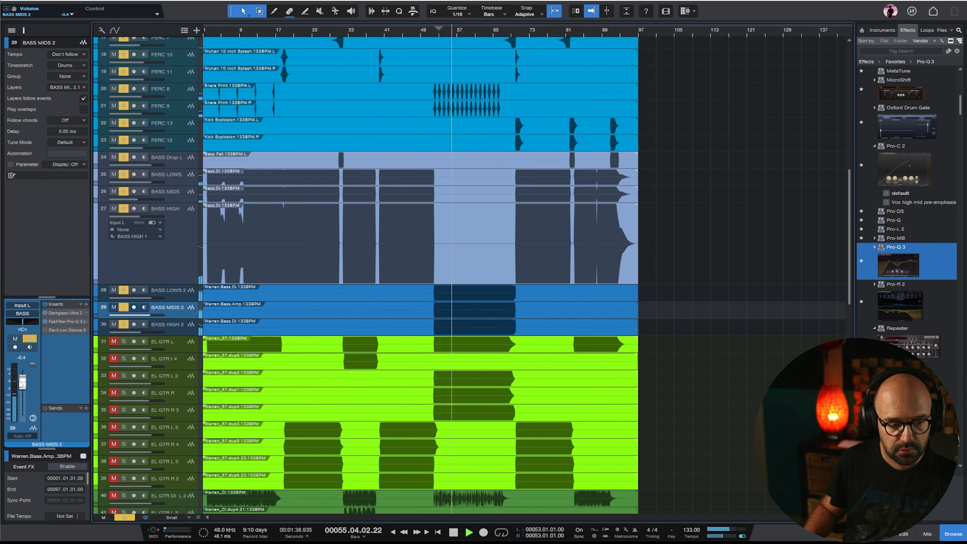
key(Down)
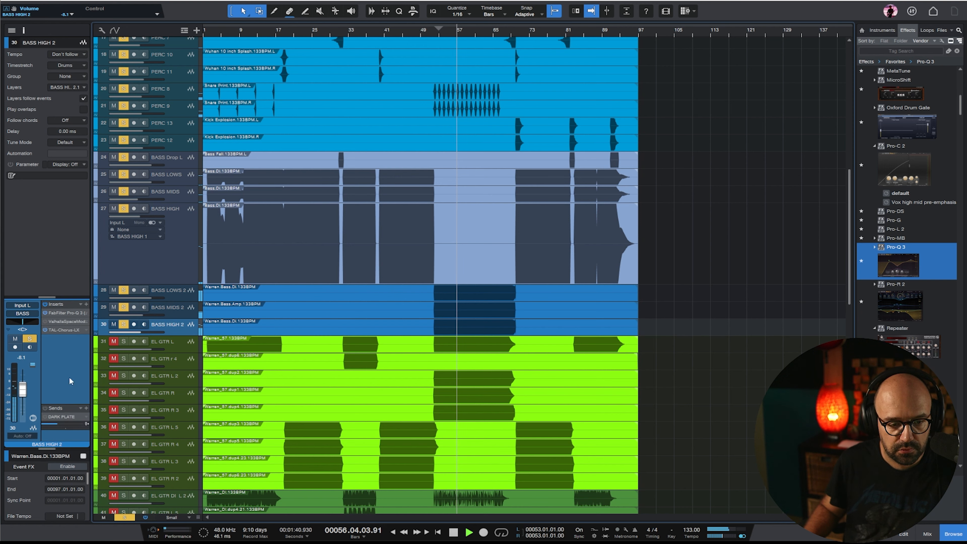
drag(24, 391, 23, 392)
key(space)
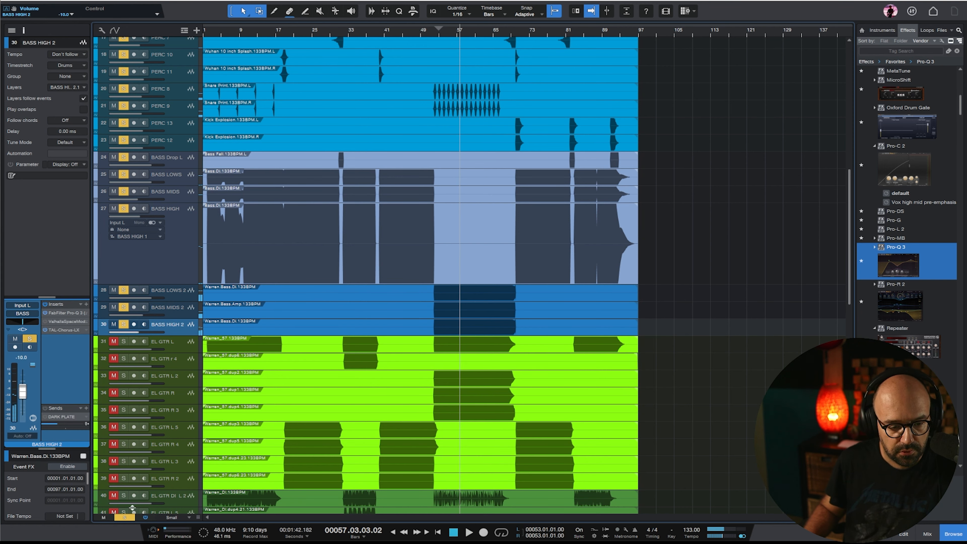
Clear the bass solos and solo the electric guitar tracks from EL GTR L through EL GTR R 2
click(128, 518)
scroll(183, 328, down, 4)
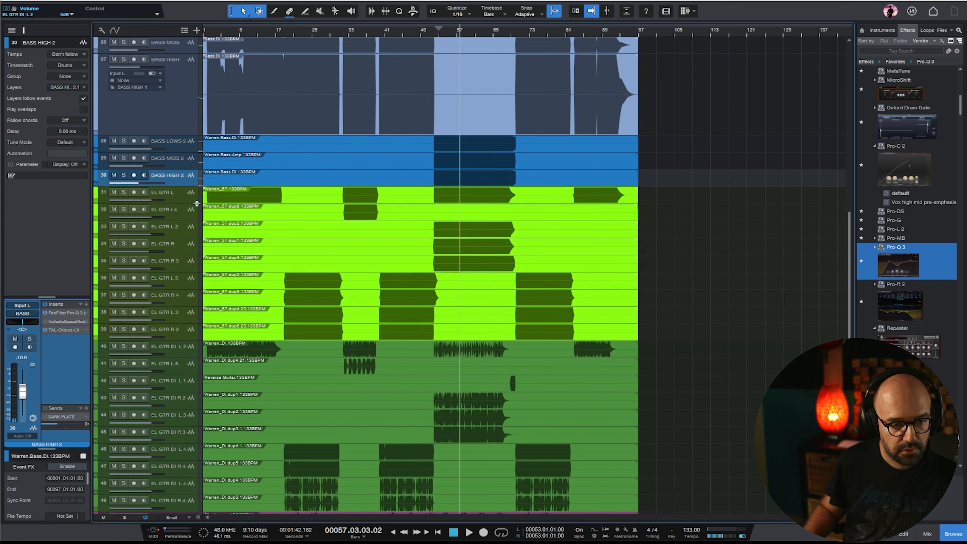
key(Down)
shift+click(183, 328)
key(s)
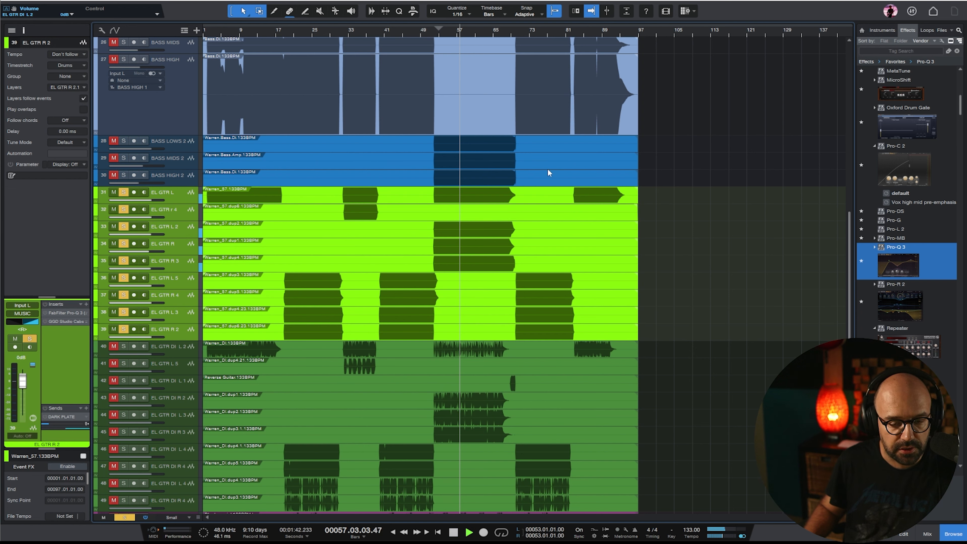
Also solo the guitar DI tracks from EL GTR DI L 2 through EL GTR DI R 4 and stop playback
scroll(743, 225, down, 3)
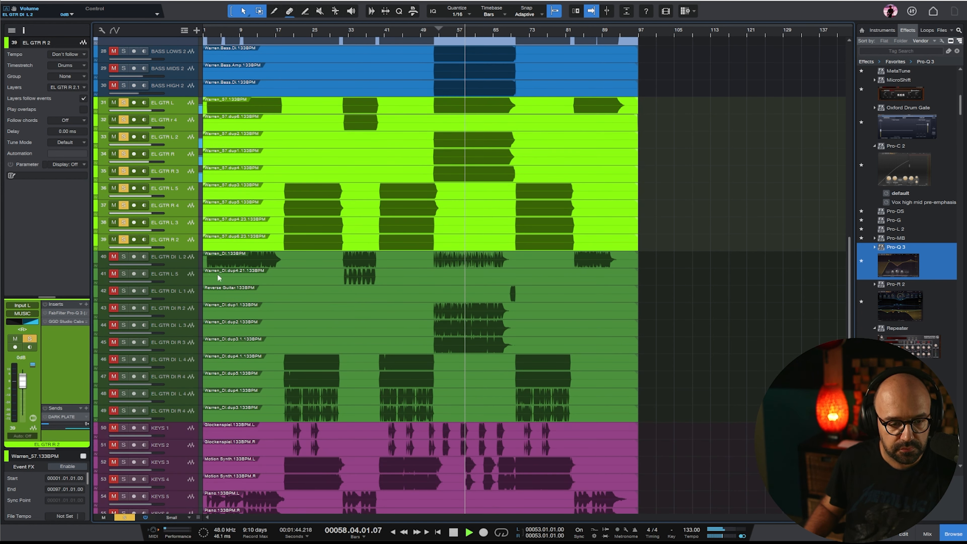
key(Down)
shift+click(184, 419)
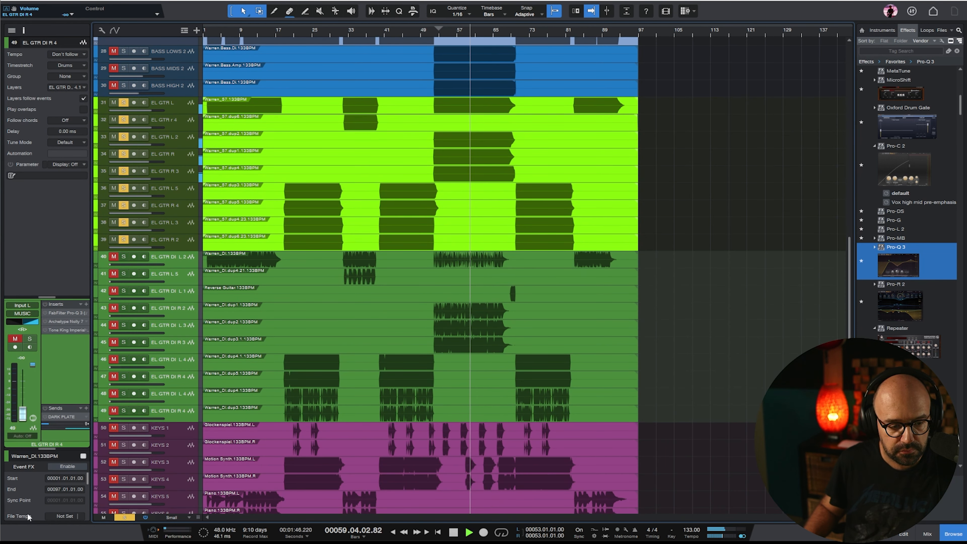
scroll(705, 261, up, 3)
key(space)
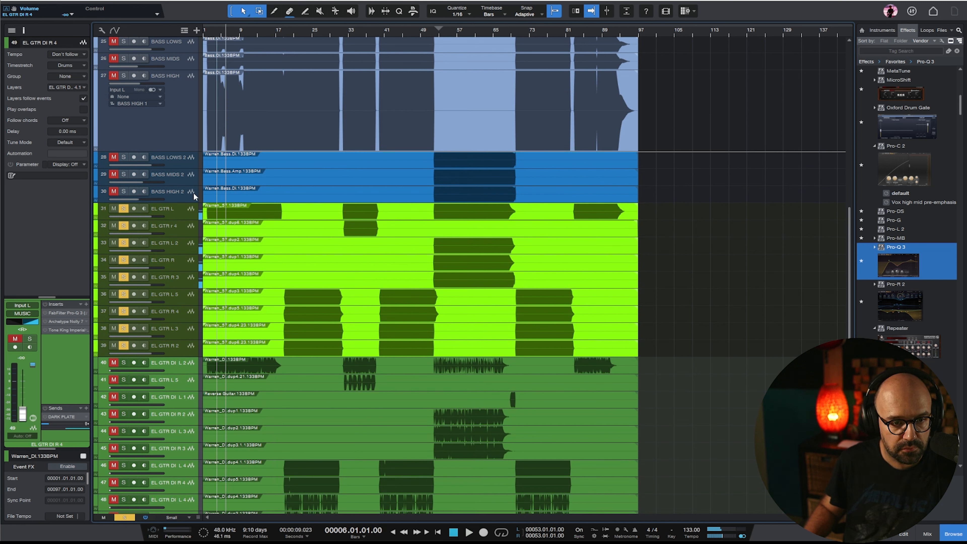
key(s)
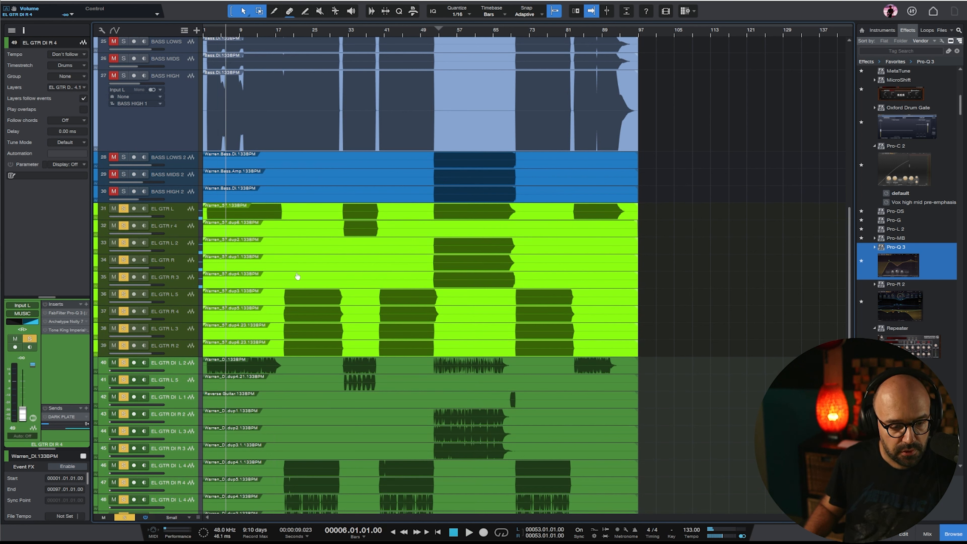
Clear all solos, solo only EL GTR L and open its Pro-Q 3 during playback
click(123, 518)
click(182, 218)
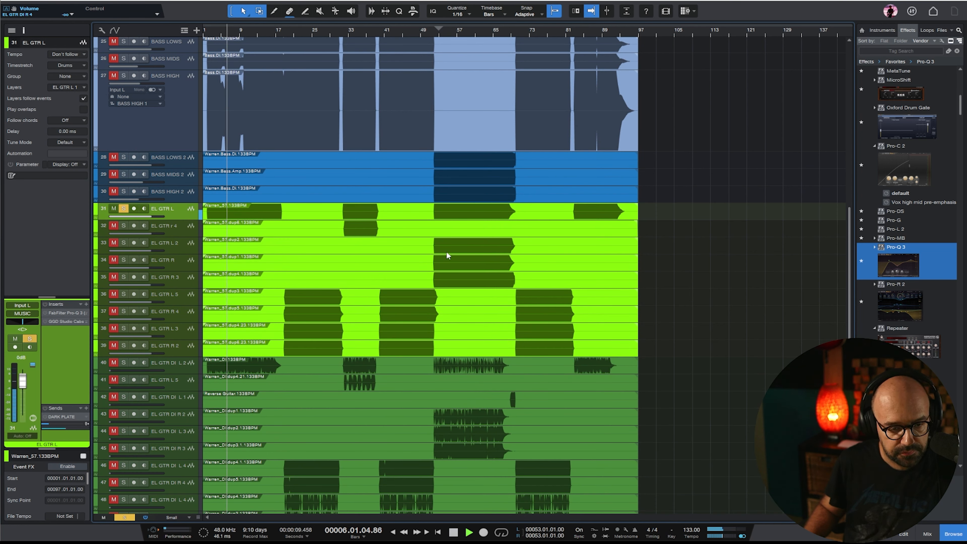
click(44, 314)
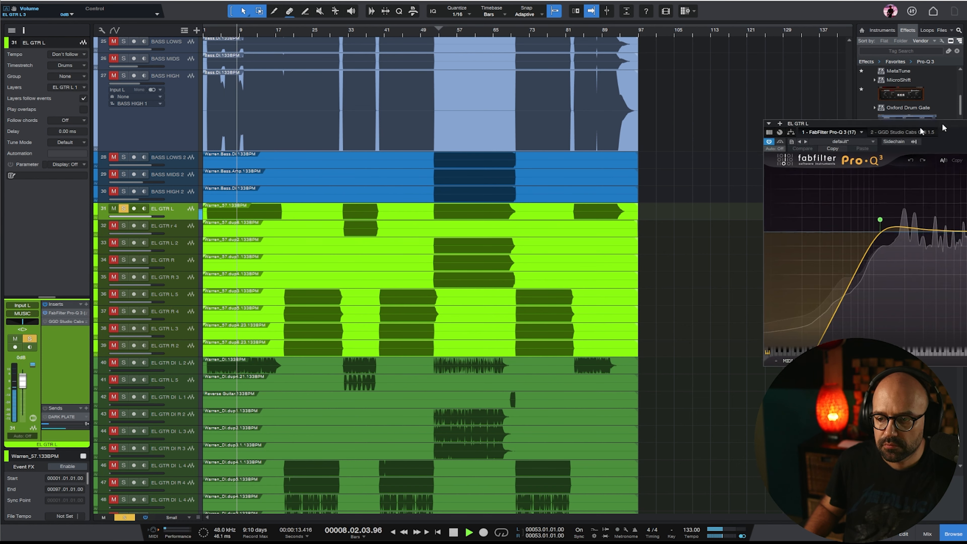
Shape the EL GTR L EQ with a low cut at about 350 Hz, a lower high cut and a mid dip of about 7 dB
drag(470, 238, 556, 242)
drag(688, 240, 626, 242)
drag(556, 243, 547, 284)
drag(514, 247, 520, 246)
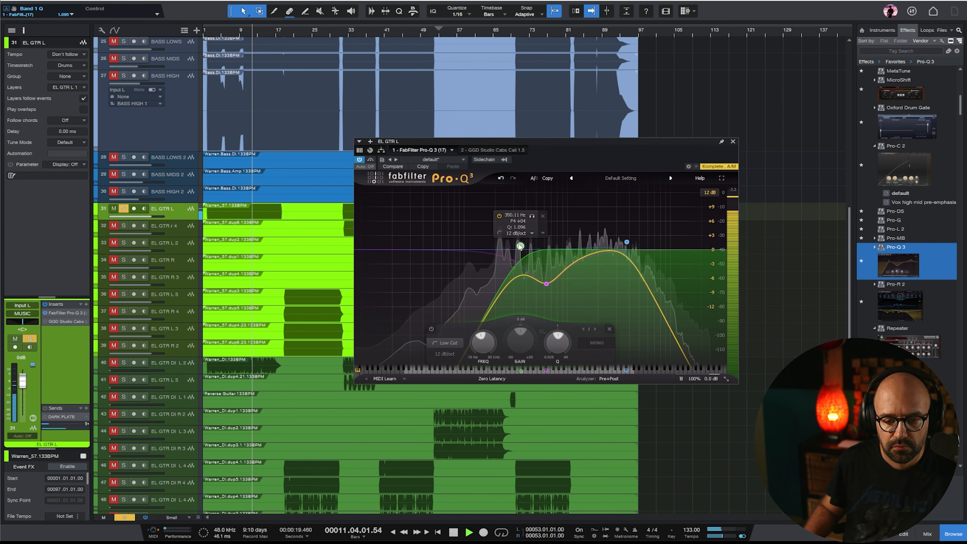
Adjust the output level of the Pro-Q 3 on EL GTR L to about -1.5 dB and close the plug-in
mouse_move(709, 379)
drag(704, 346, 705, 318)
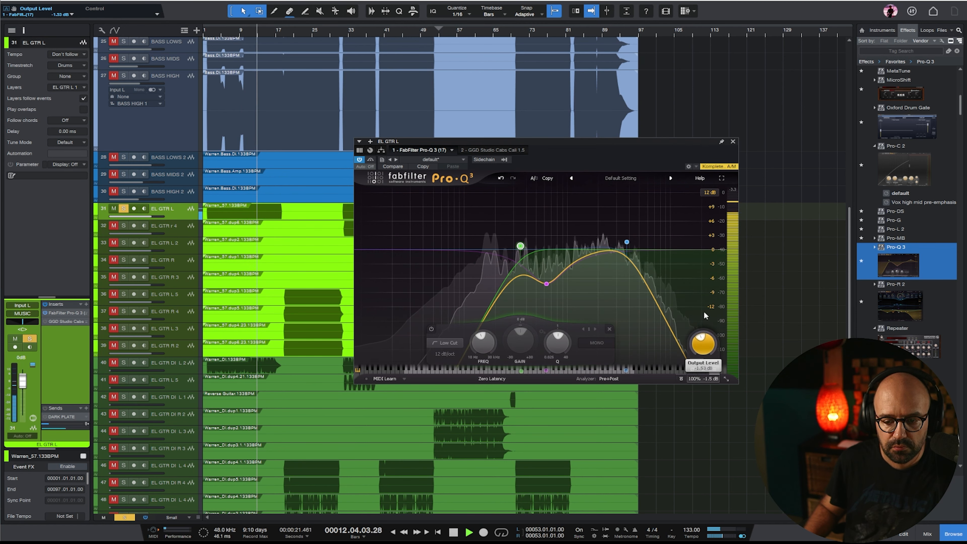
click(733, 142)
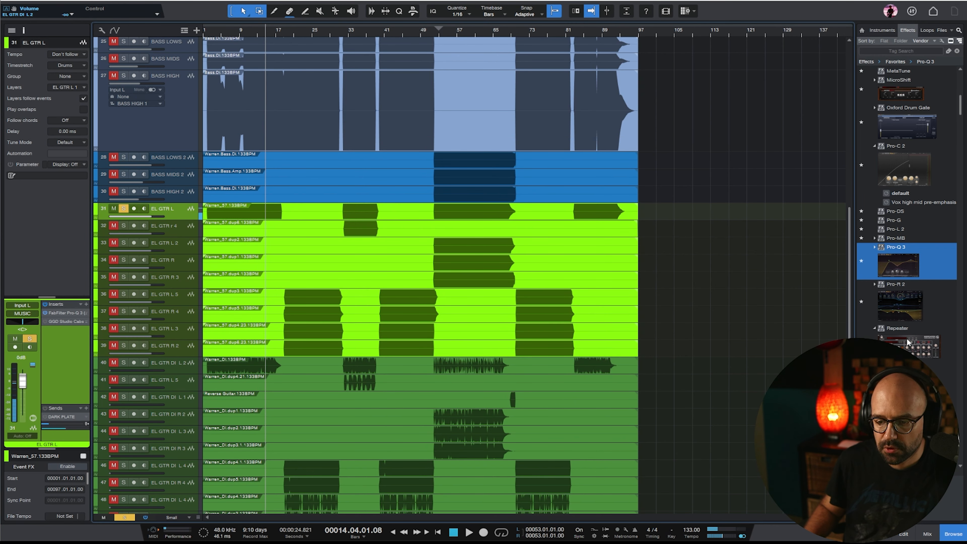
Insert the Repeater delay on EL GTR L, set its left rate to dotted 1/8 and play from bar 8
drag(907, 342, 58, 346)
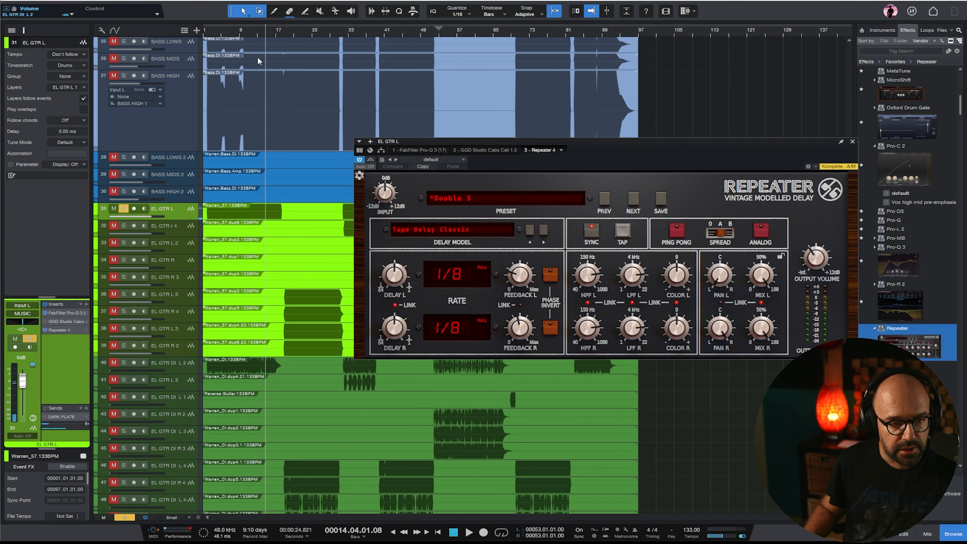
click(234, 33)
click(478, 271)
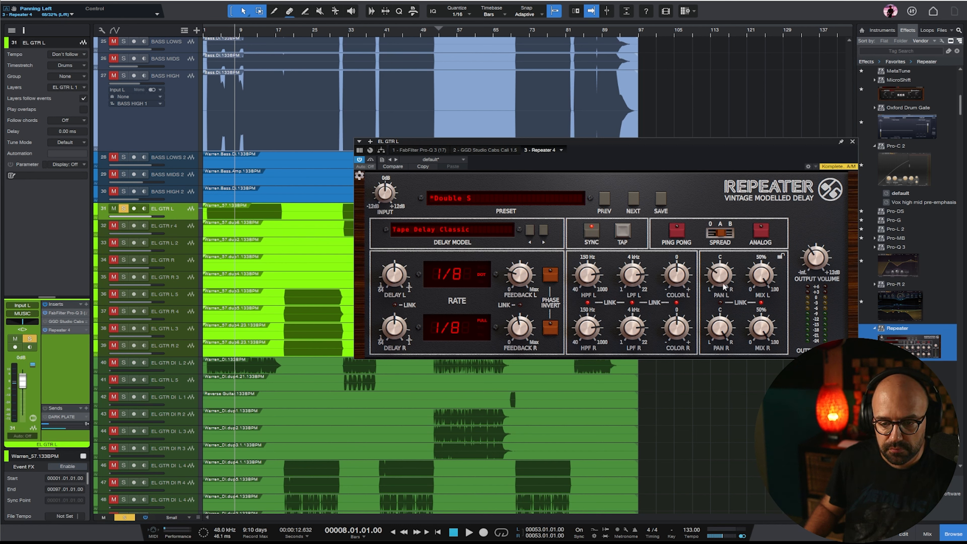
key(space)
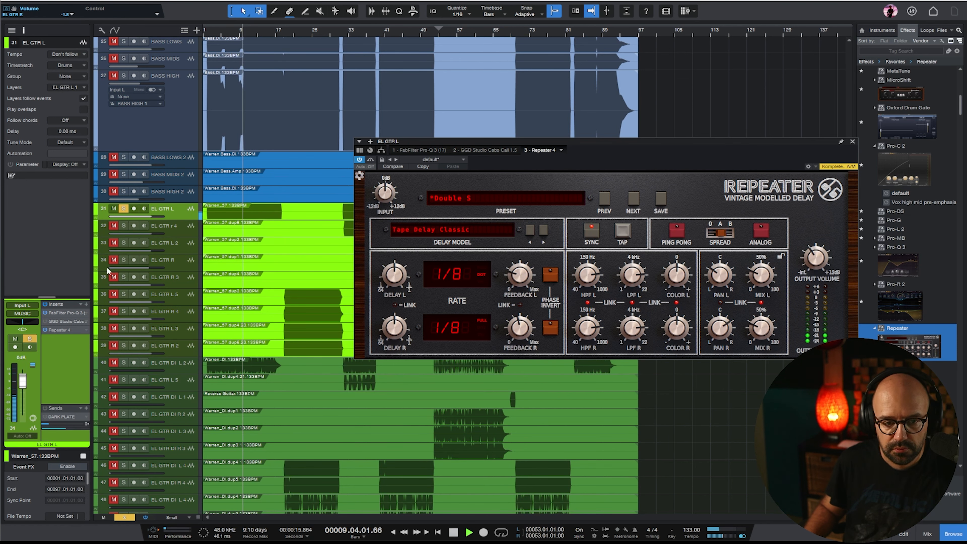
Enlarge EL GTR L, switch its channel from mono to stereo, and set the Repeater's right mix to 25%
drag(186, 220, 189, 253)
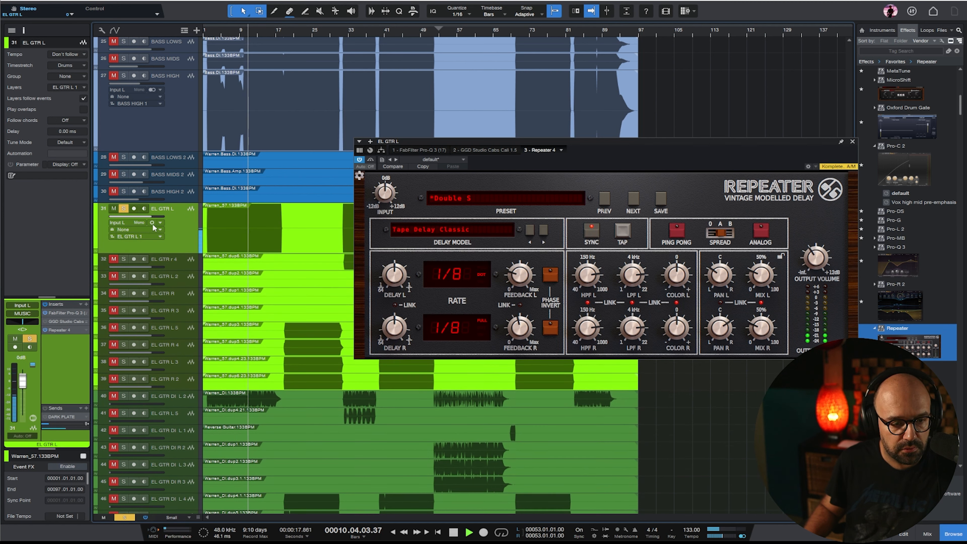
click(152, 222)
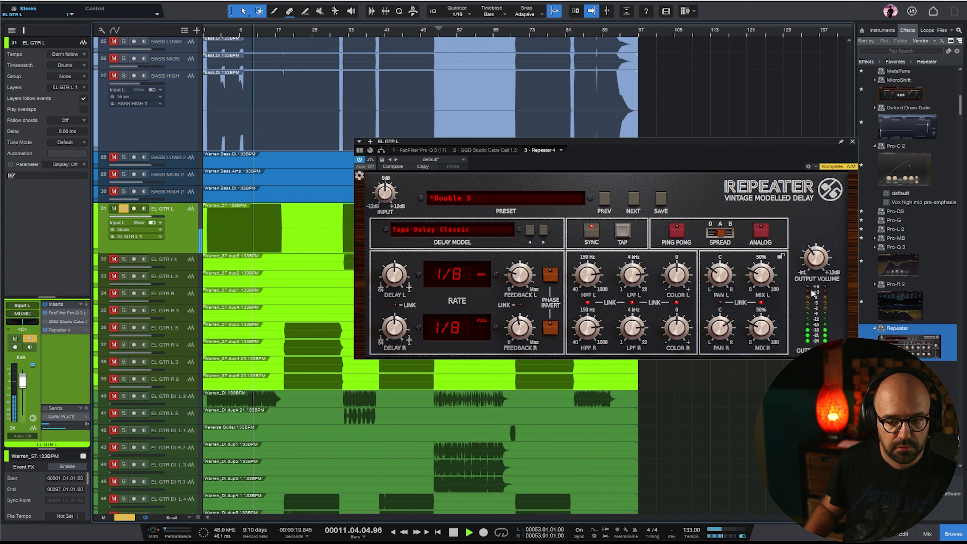
drag(768, 331, 767, 336)
drag(813, 257, 813, 254)
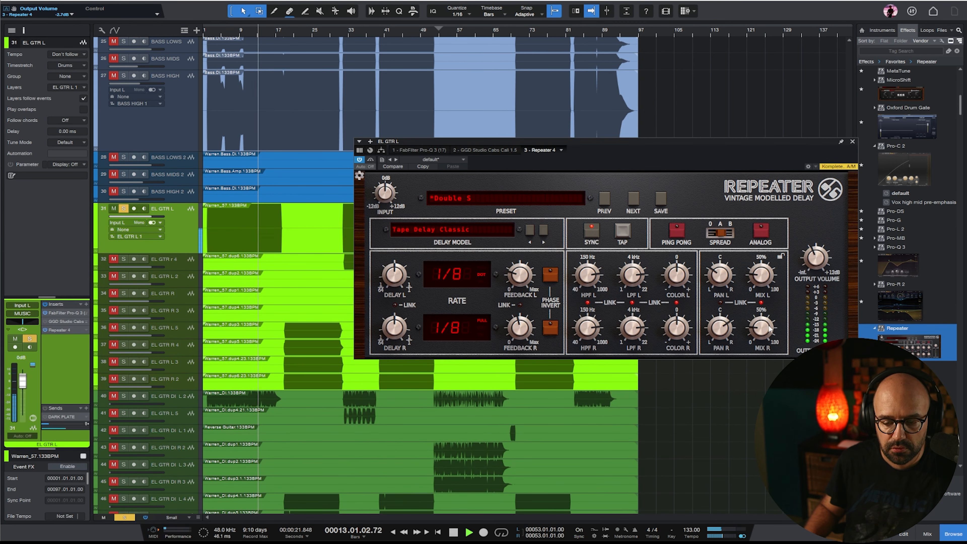
double_click(818, 258)
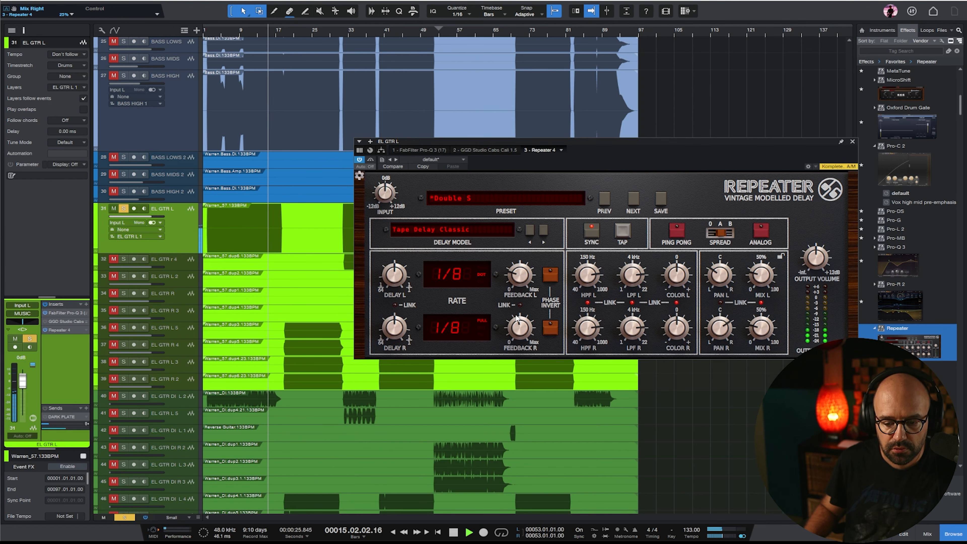
click(853, 142)
key(space)
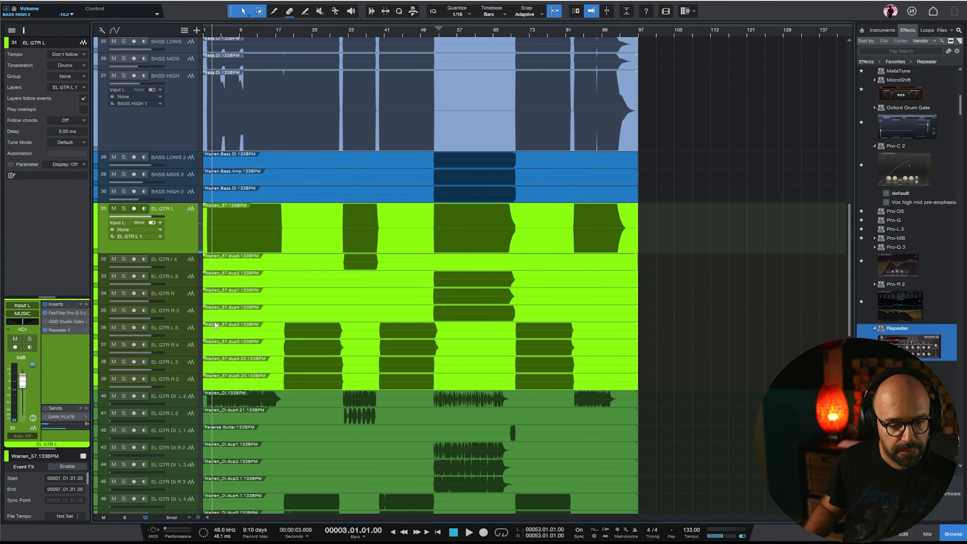
Solo the piano tracks KEYS 5 and KEYS 6 during playback and enlarge both tracks
scroll(247, 329, down, 10)
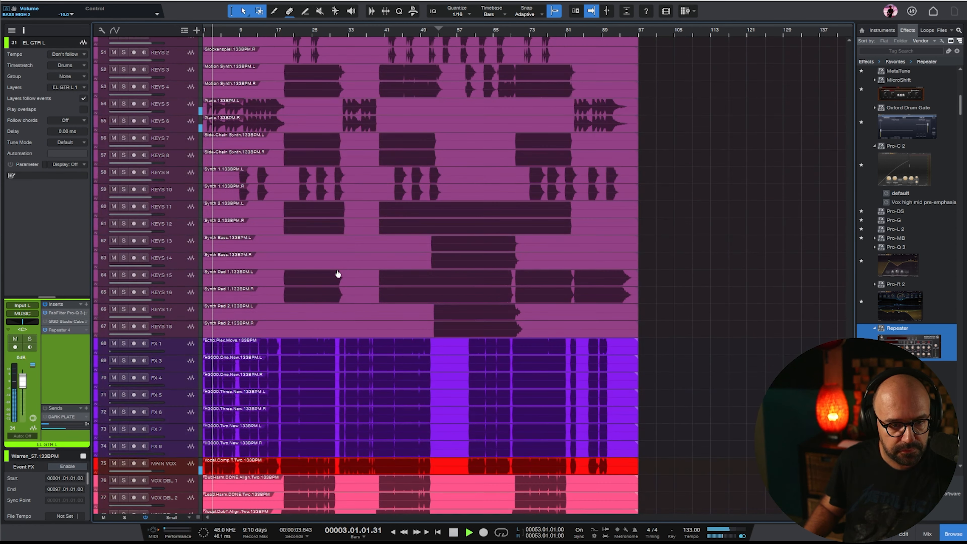
scroll(338, 274, up, 3)
click(382, 219)
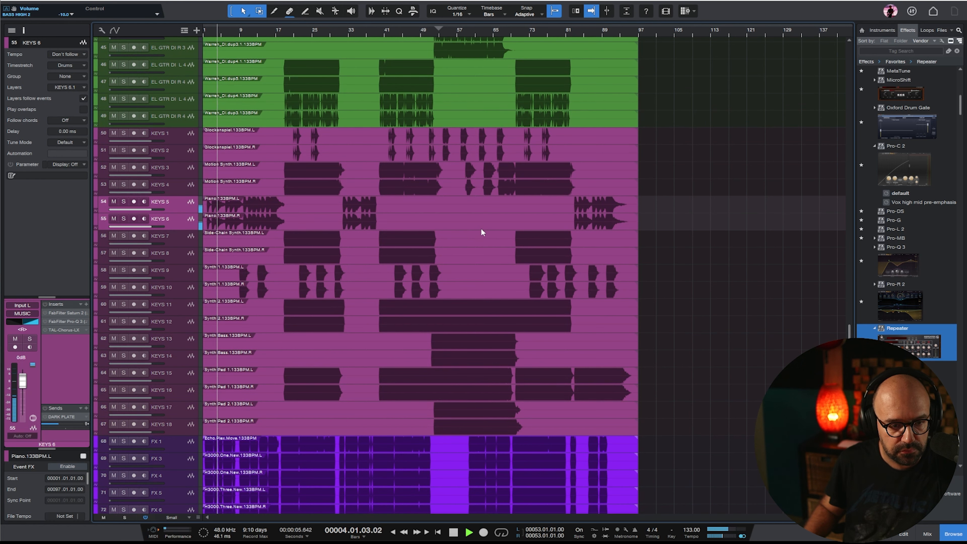
key(s)
key(Up)
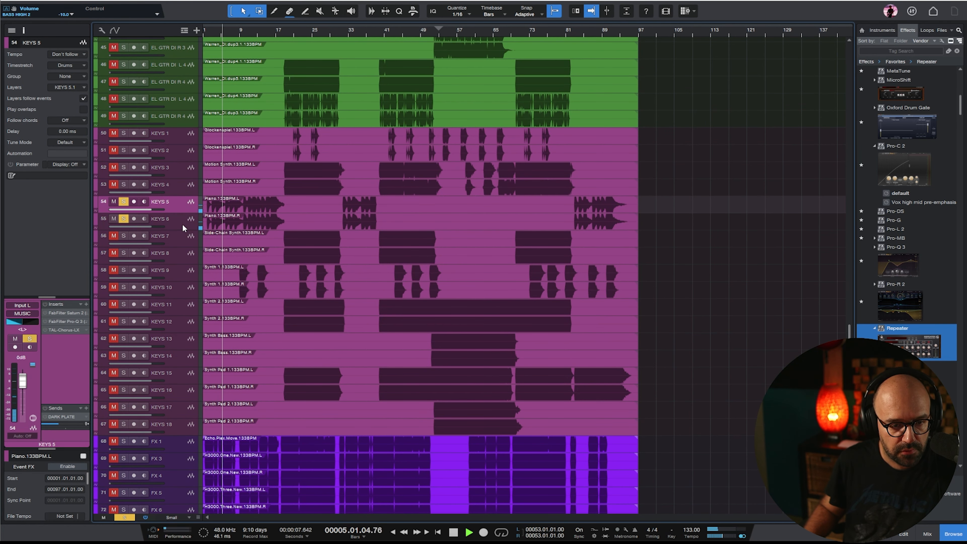
shift+click(183, 226)
drag(182, 231, 183, 268)
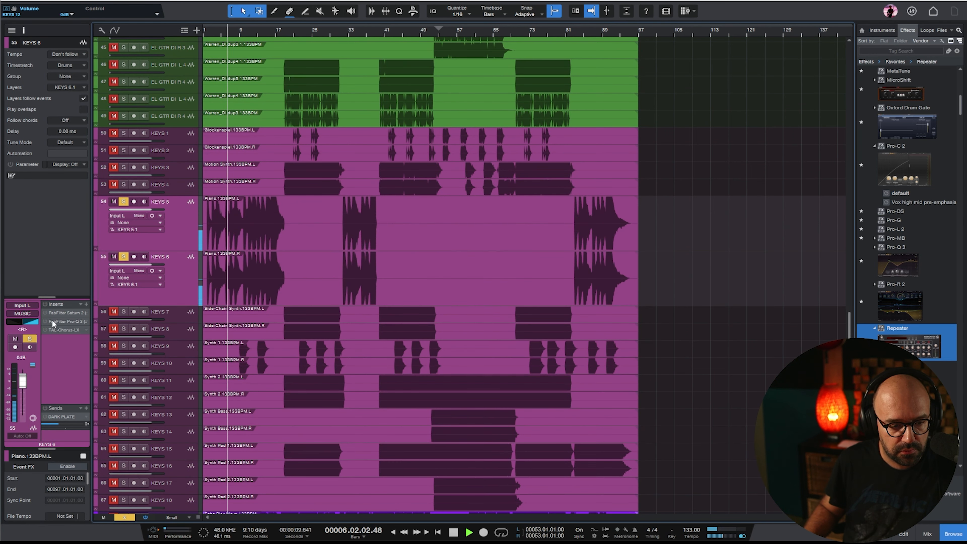
On the Pro-Q 3 of KEYS 6 and KEYS 5, raise the low cut to about 200 Hz and the dip to about 740 Hz
click(63, 325)
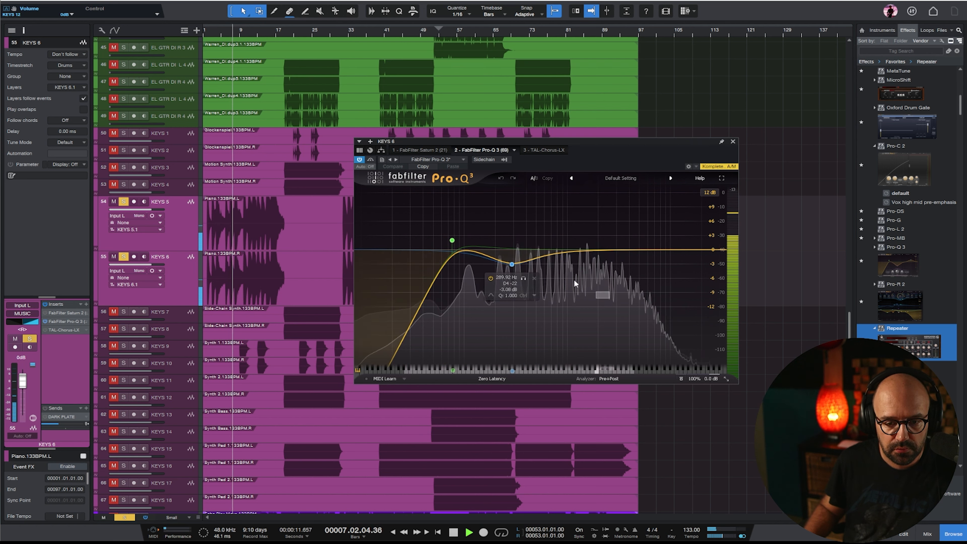
click(182, 229)
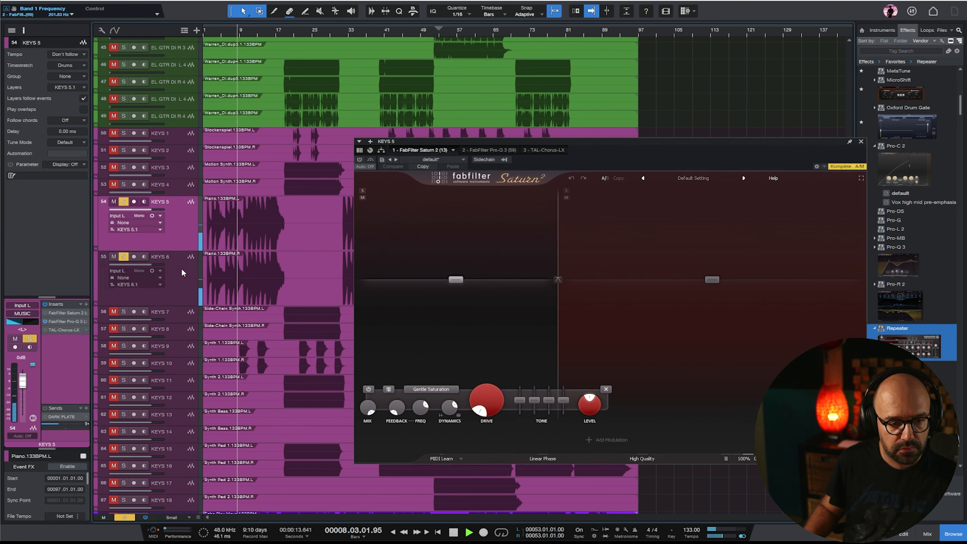
click(181, 272)
click(181, 236)
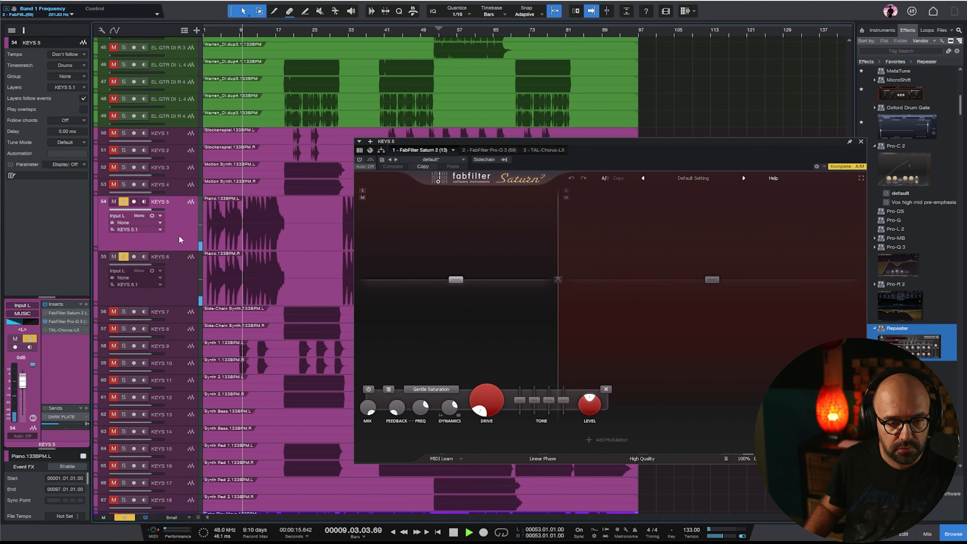
click(481, 151)
drag(545, 309, 493, 240)
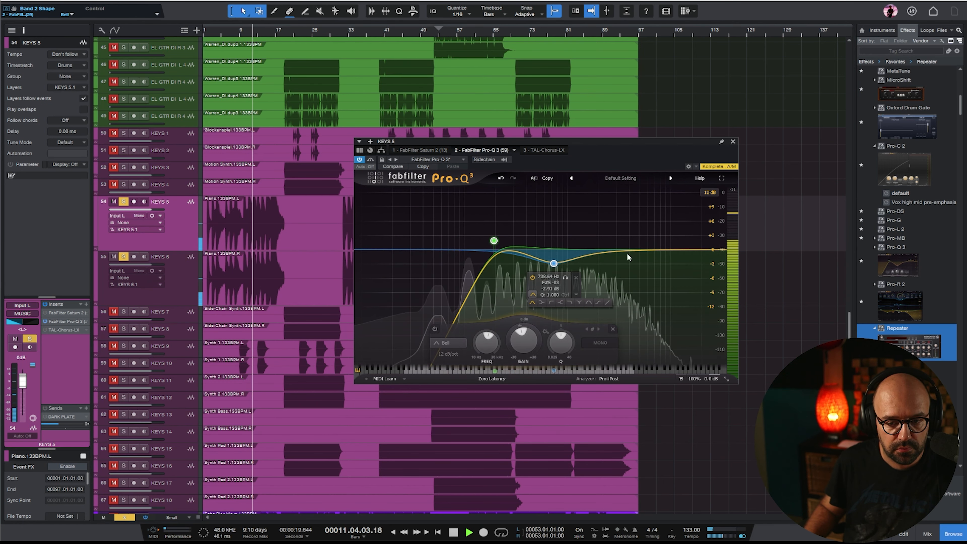
Add a bell boost of about 3 dB near 4.1 kHz to the Pro-Q 3 of KEYS 5 and KEYS 6
click(610, 252)
drag(610, 254, 631, 236)
click(192, 290)
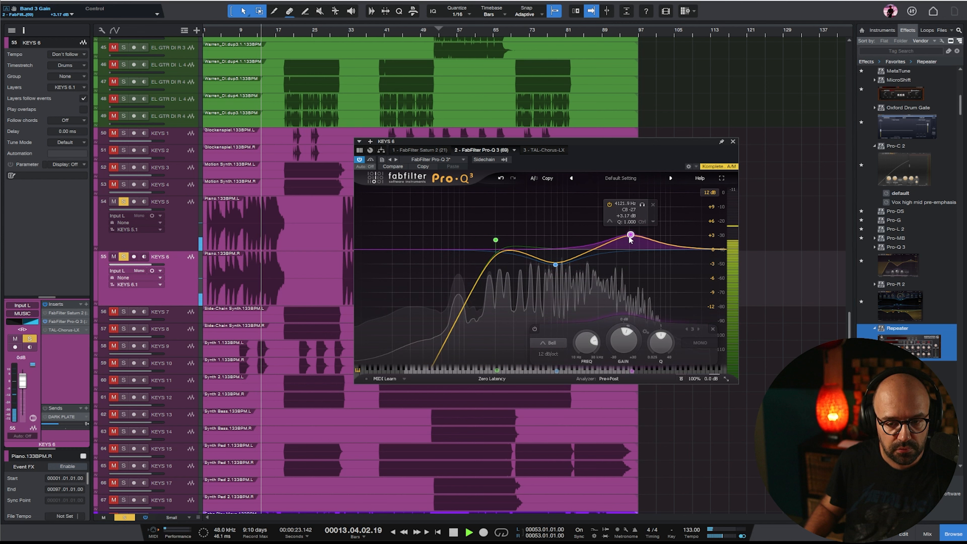
Set the DARK PLATE send of KEYS 5 and KEYS 6 to about -13 dB and close the equalizer
shift+click(189, 239)
click(46, 417)
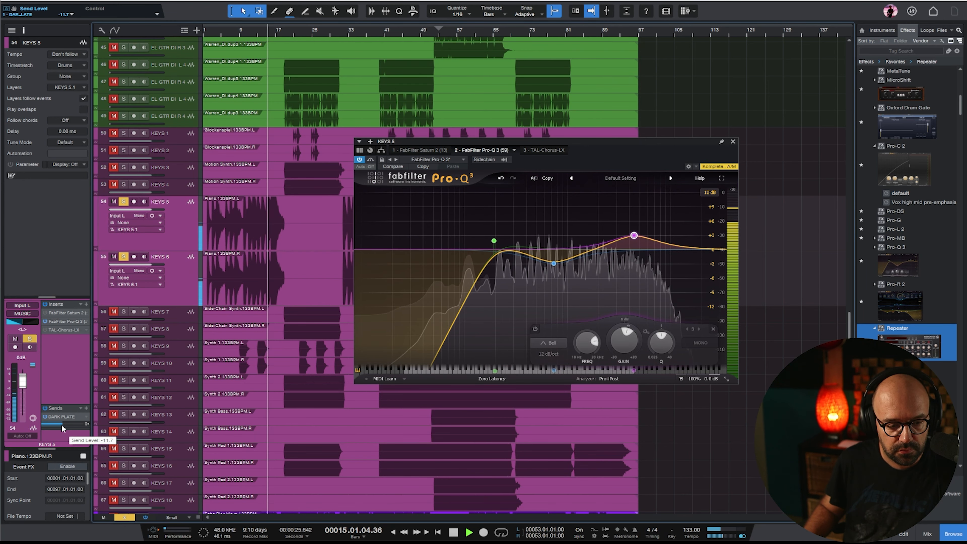
click(733, 142)
key(space)
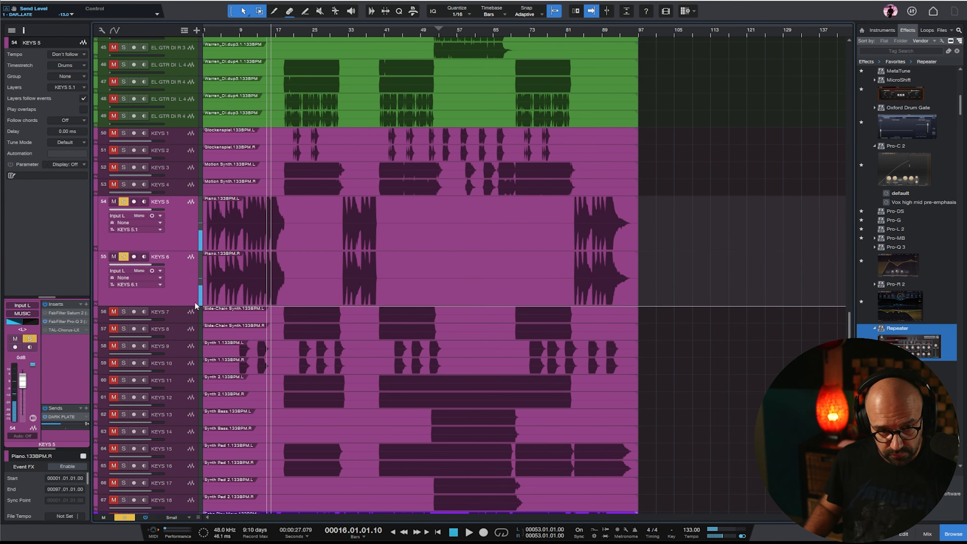
Play the full mix without solos from bar 2 and select both piano tracks, KEYS 5 and KEYS 6
scroll(331, 198, up, 5)
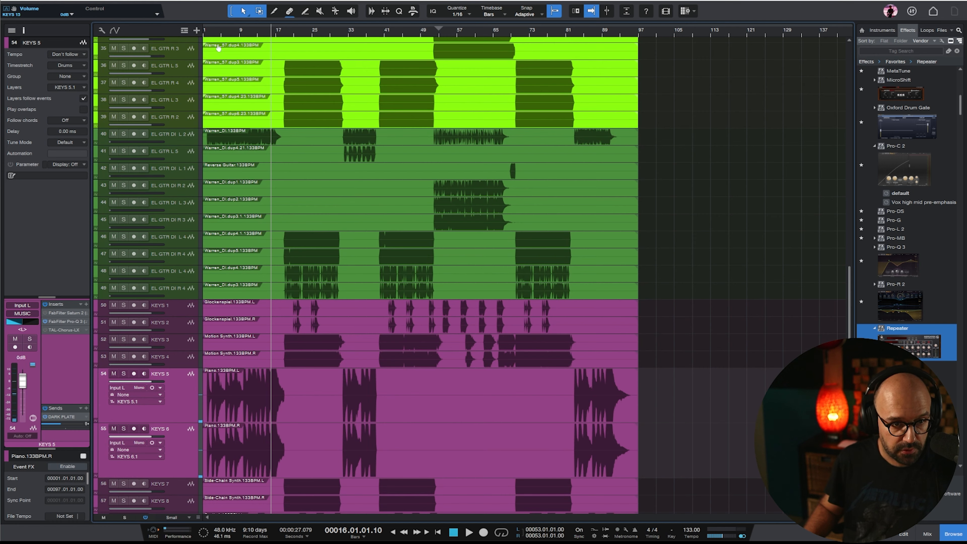
scroll(450, 194, down, 6)
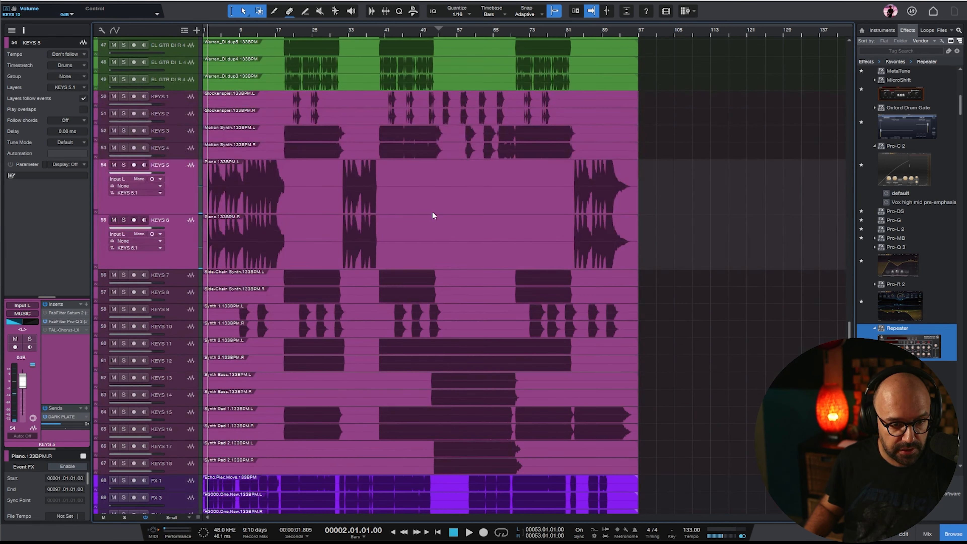
key(space)
click(182, 204)
shift+click(183, 238)
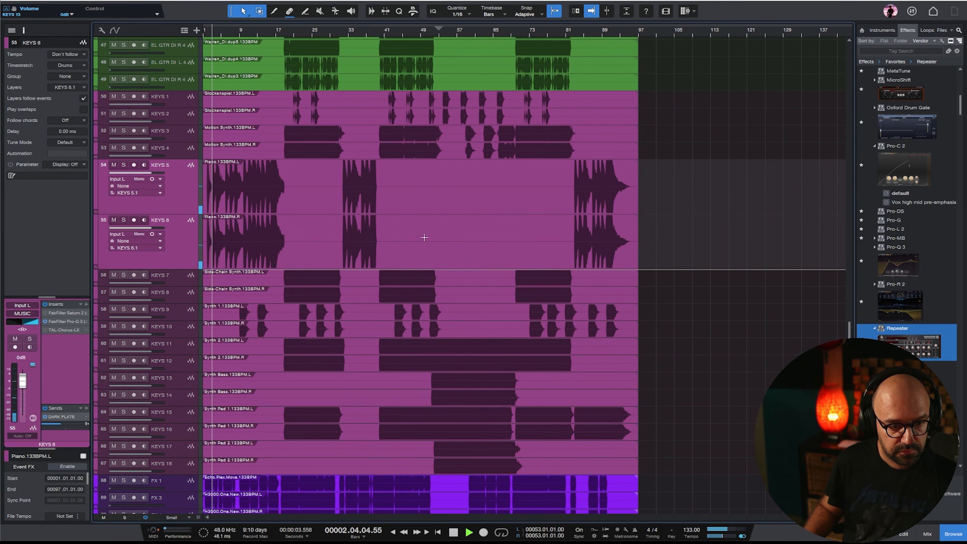
Pull the faders of MAIN VOX and VOX DBL 1 to 3 all the way down
scroll(495, 238, down, 6)
click(176, 387)
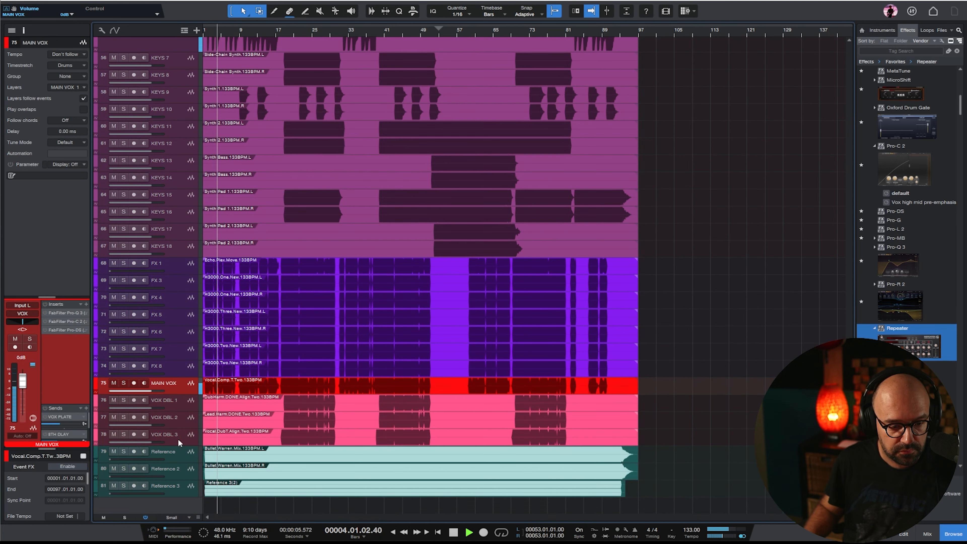
shift+click(178, 439)
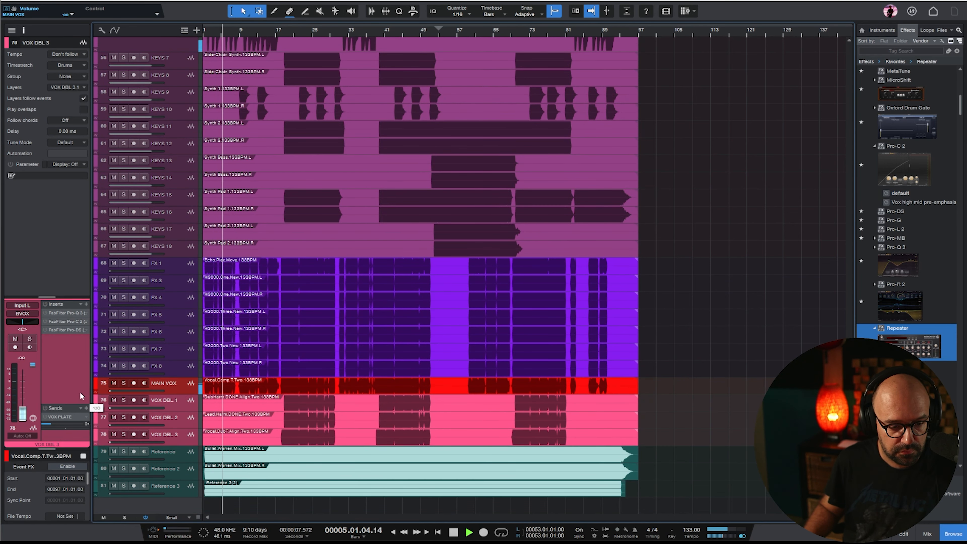
Listen through the arrangement to about bar 10, then solo the synth tracks KEYS 9 and KEYS 10 and enlarge the timeline
scroll(719, 205, up, 5)
scroll(718, 204, up, 6)
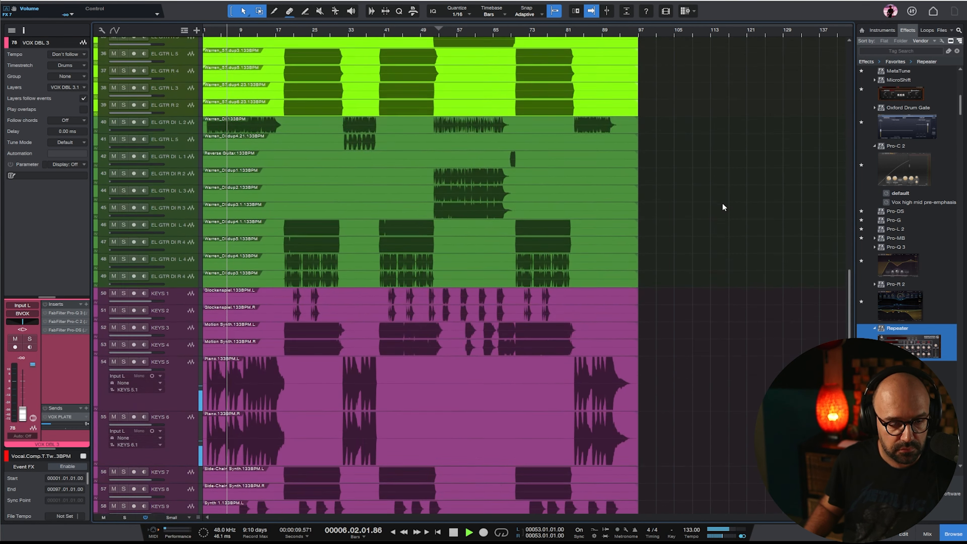
scroll(722, 208, up, 4)
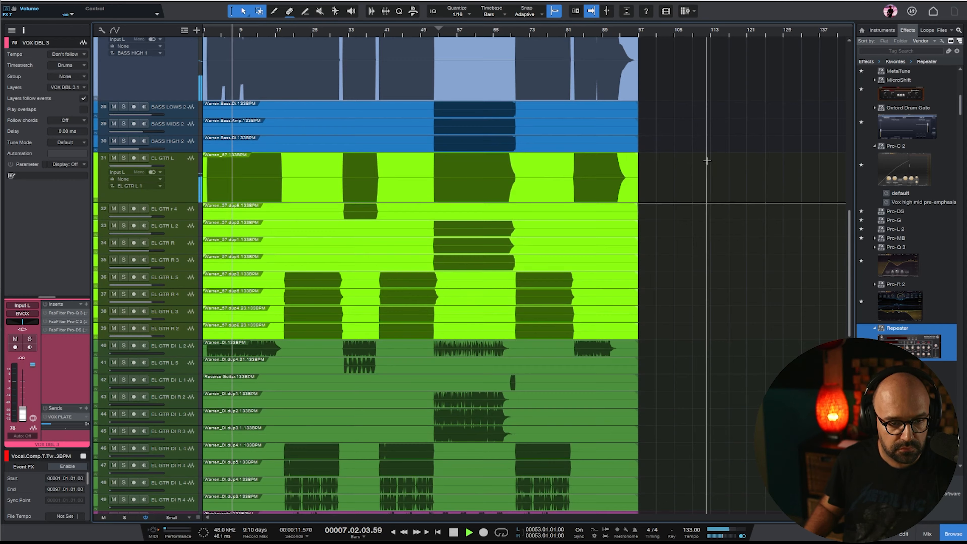
scroll(647, 209, down, 5)
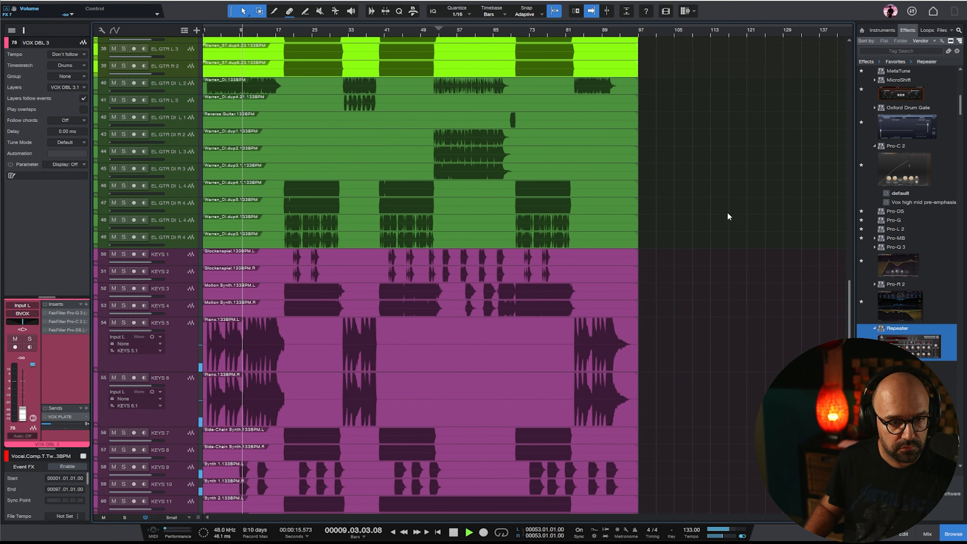
scroll(727, 209, up, 2)
scroll(727, 202, down, 8)
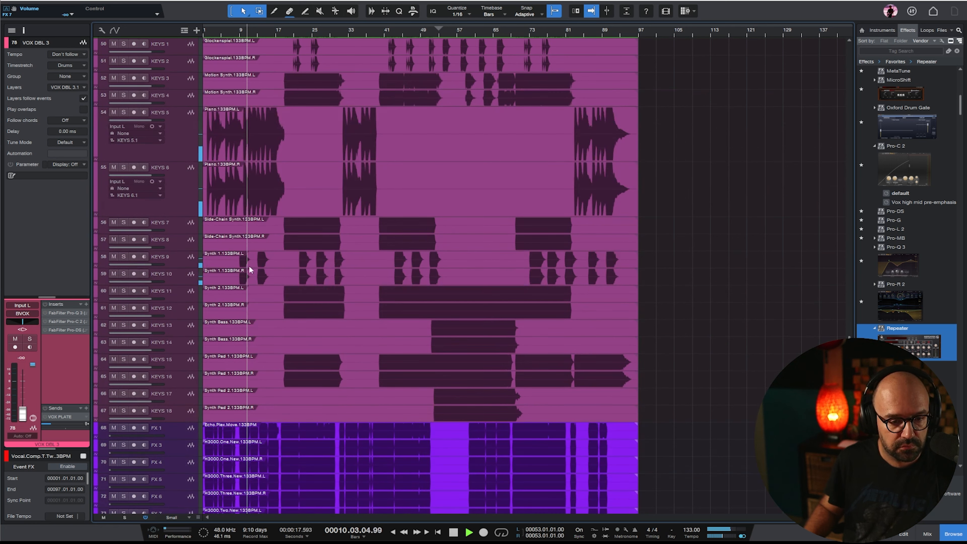
key(space)
click(168, 264)
shift+click(168, 281)
key(s)
key(e)
key(e)
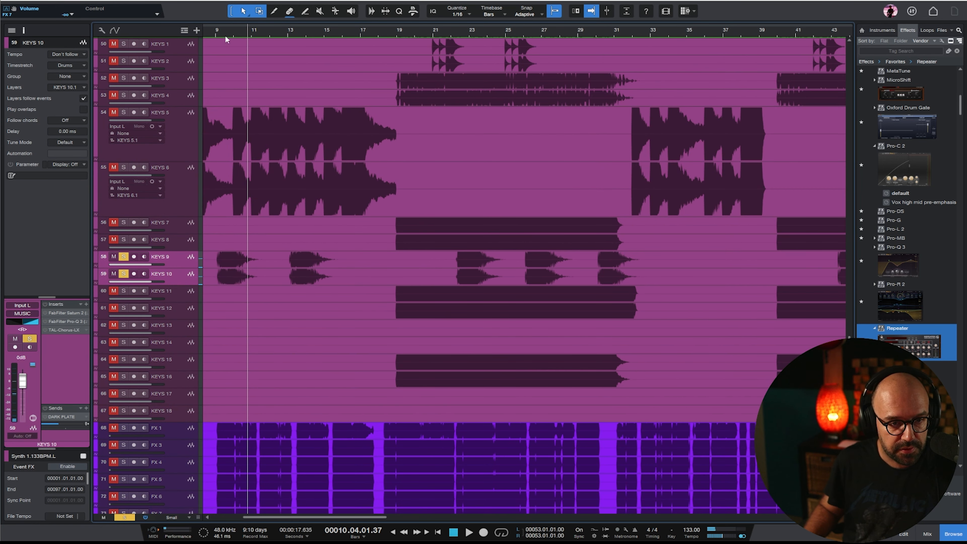
Enable Pro-Q 3 on KEYS 9 and KEYS 10, play from bar 9 and open the equalizer of KEYS 9
key(space)
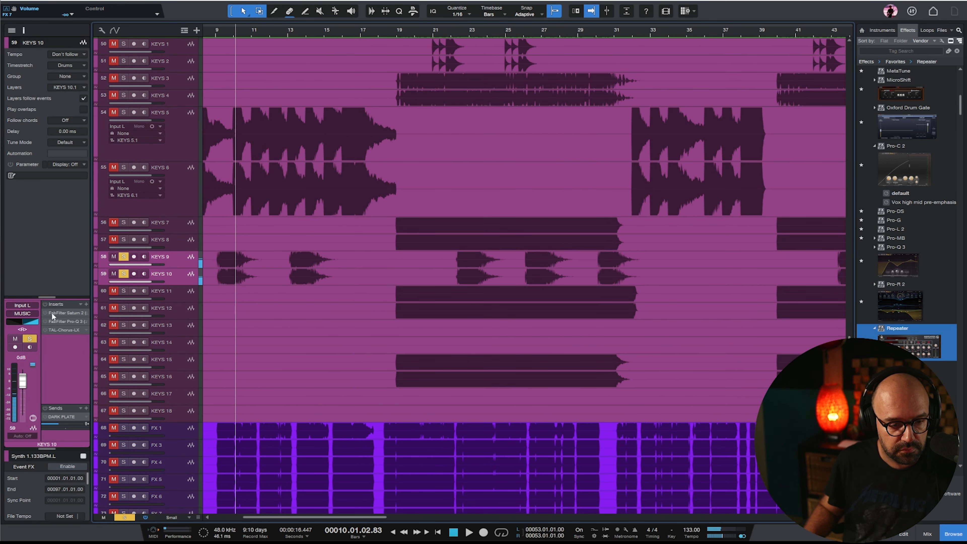
click(45, 322)
key(space)
click(216, 32)
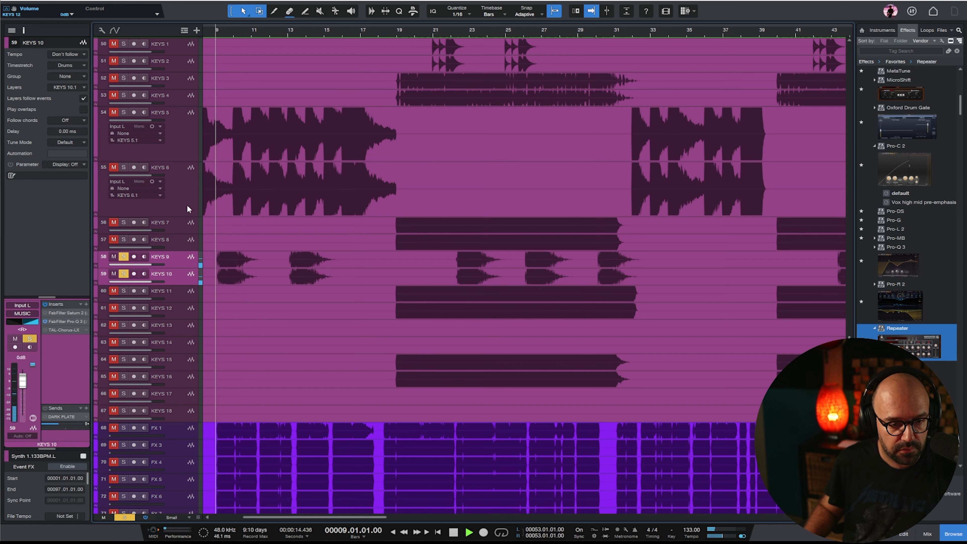
click(179, 259)
double_click(58, 321)
mouse_move(455, 242)
key(space)
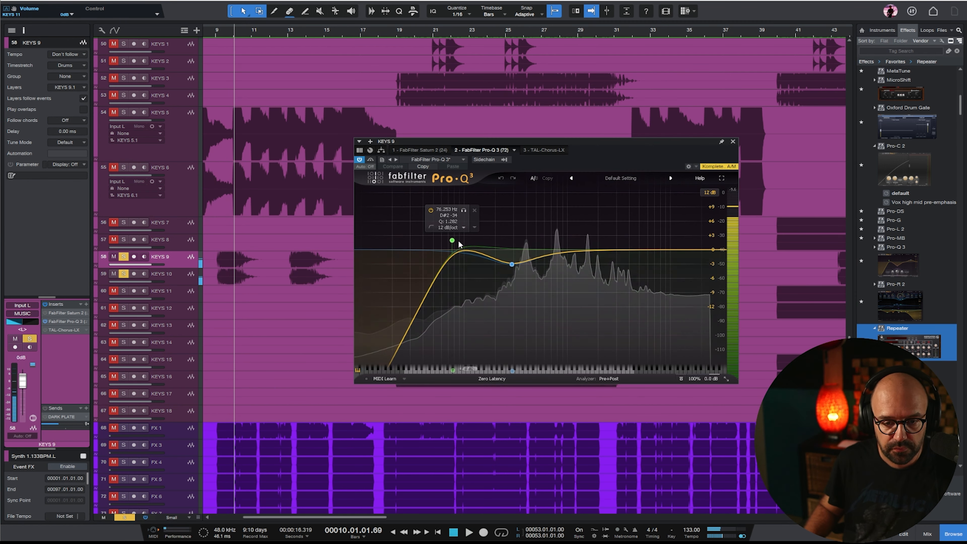
Raise the Pro-Q 3 low cut to about 480 Hz on both KEYS 9 and KEYS 10
drag(450, 241, 535, 247)
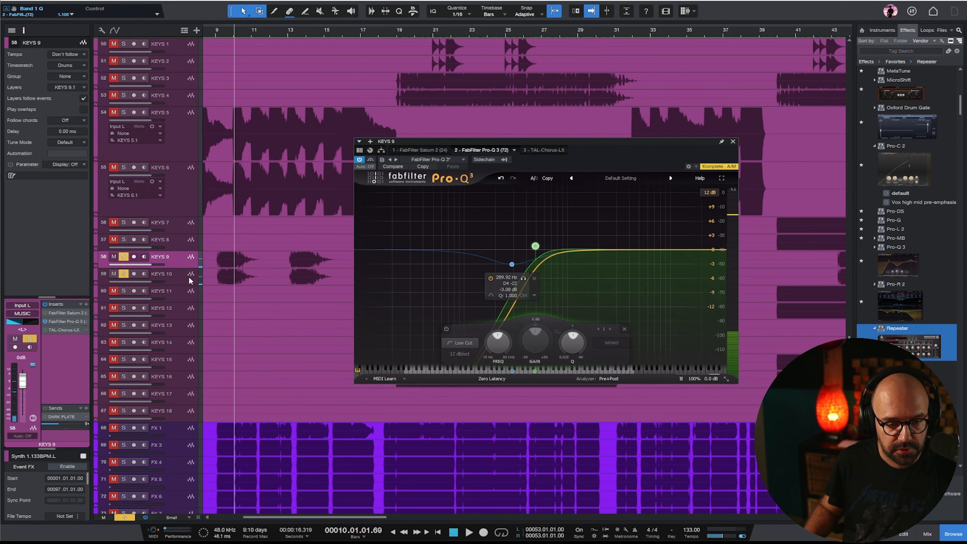
click(190, 280)
click(490, 151)
drag(451, 241, 535, 249)
Audition the soloed KEYS 9 and KEYS 10 from around bar 9 and close the equalizer
click(225, 37)
key(space)
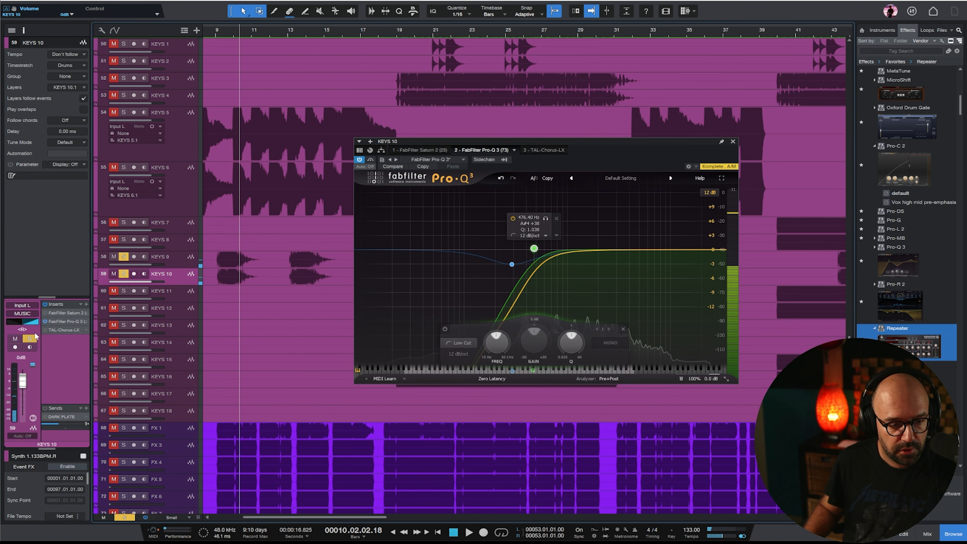
key(space)
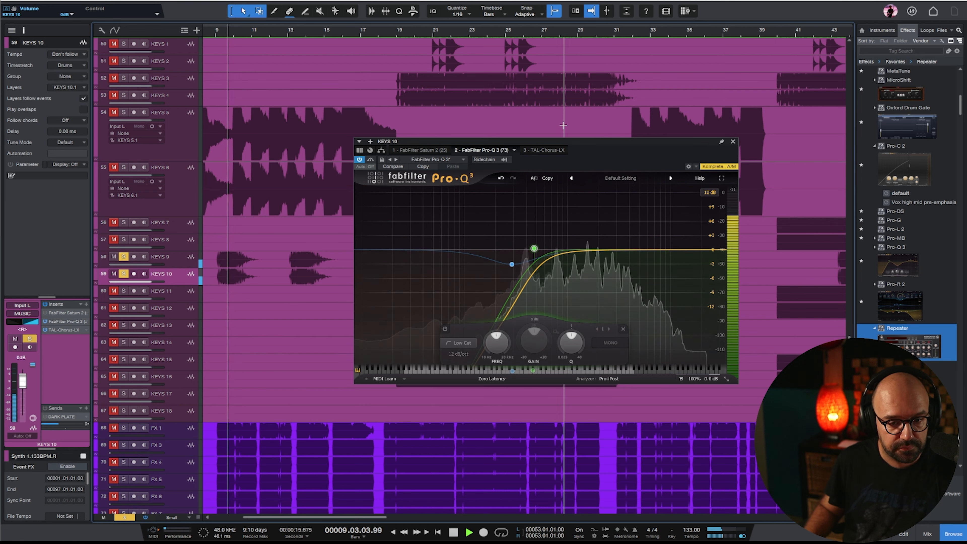
click(733, 142)
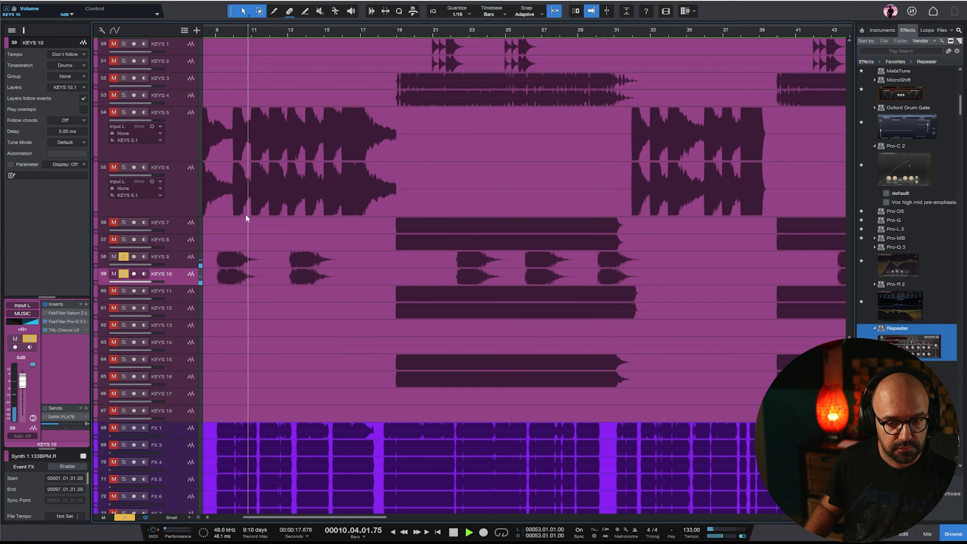
key(space)
Clear the solos on KEYS 9 and KEYS 10, show the whole arrangement and play the mix from about bar 8
click(124, 256)
key(shift+f)
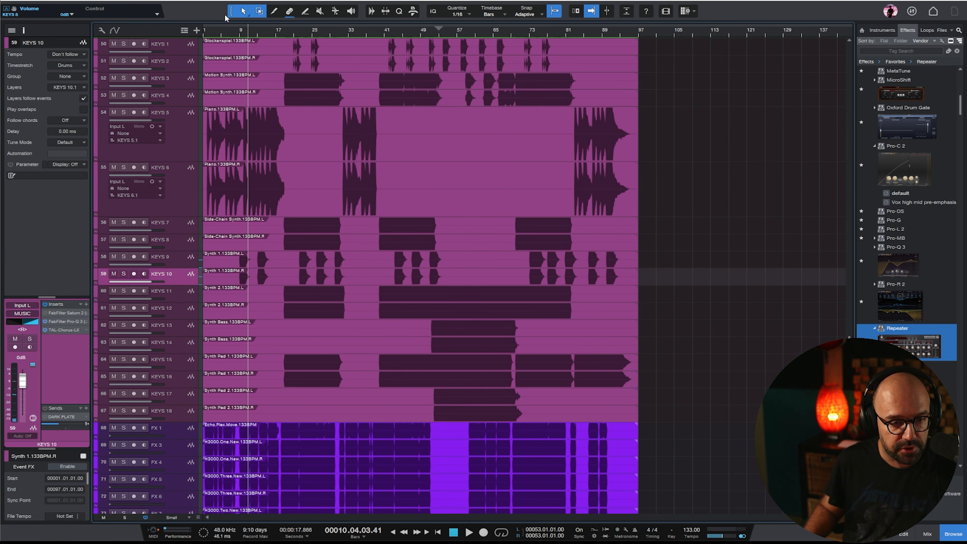
click(235, 35)
key(space)
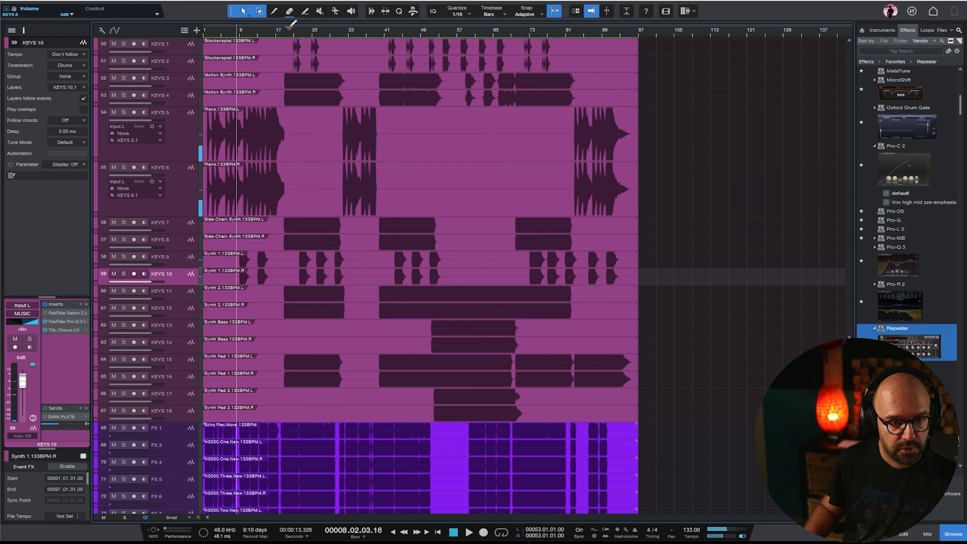
Solo KEYS 7 and KEYS 8, audition them from about bar 20 and open Pro-Q 3 on KEYS 8
click(145, 228)
shift+click(181, 245)
key(s)
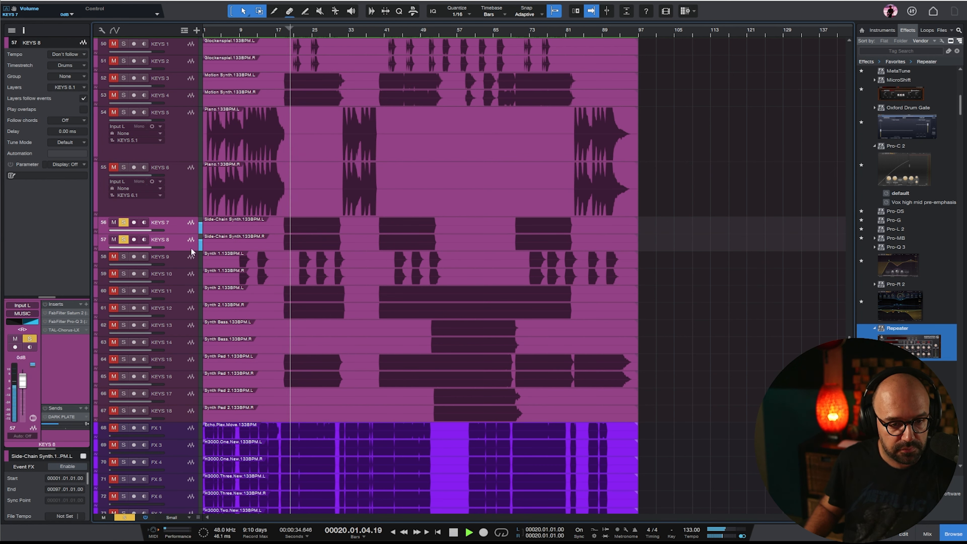
double_click(54, 321)
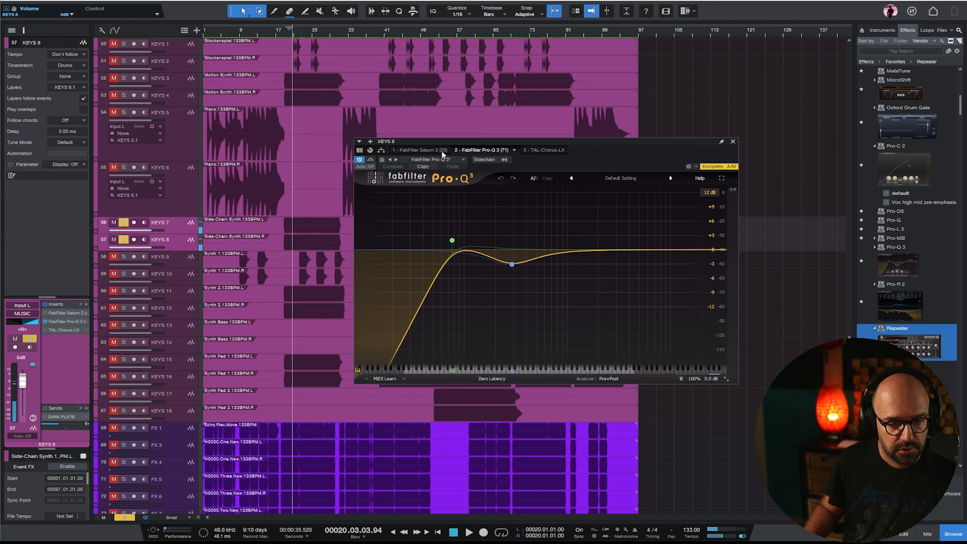
Shape Pro-Q 3 on KEYS 8 with a high cut, a low cut at about 226 Hz and a mid dip of about 6 dB
drag(714, 250, 643, 249)
drag(452, 240, 544, 279)
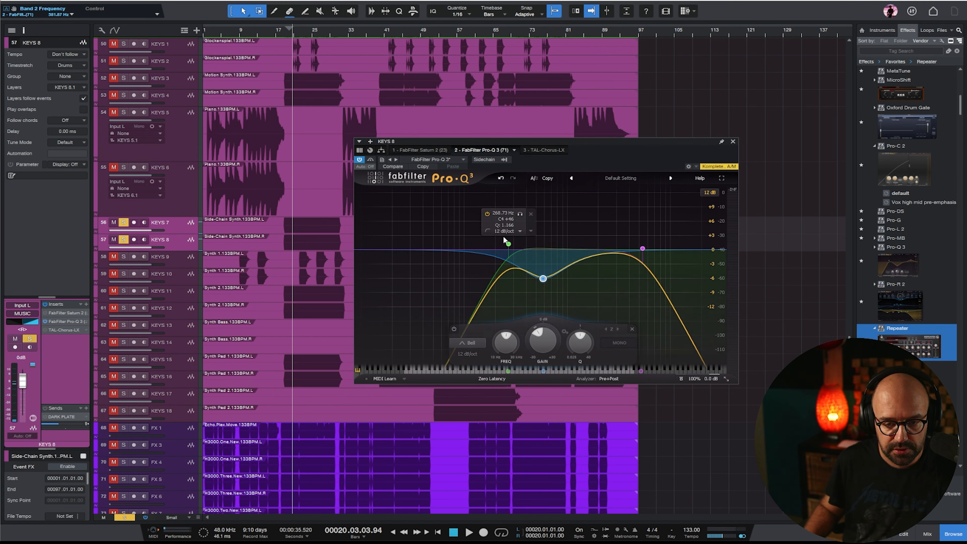
drag(508, 246, 501, 246)
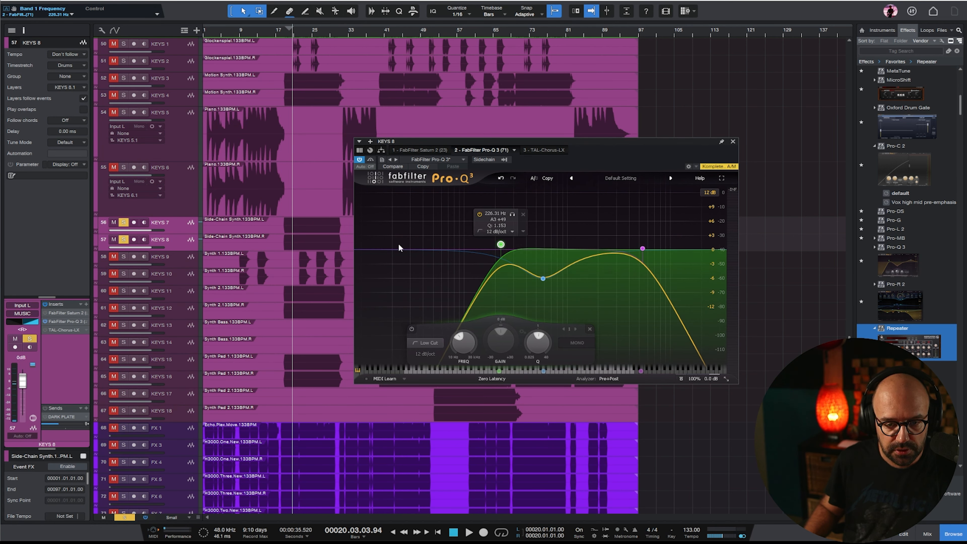
Copy Pro-Q 3 from KEYS 7 onto KEYS 8 and check the equalizers of both tracks
click(185, 227)
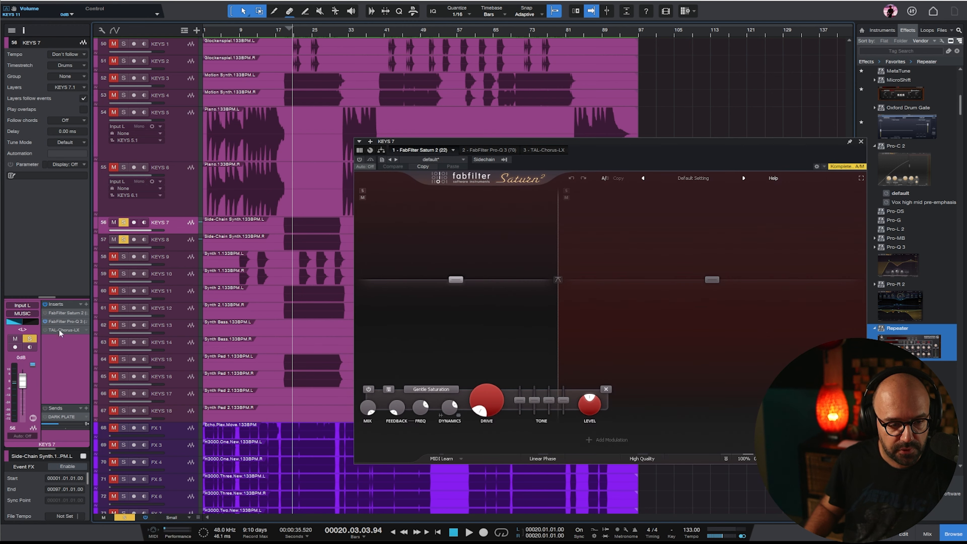
drag(59, 322, 190, 248)
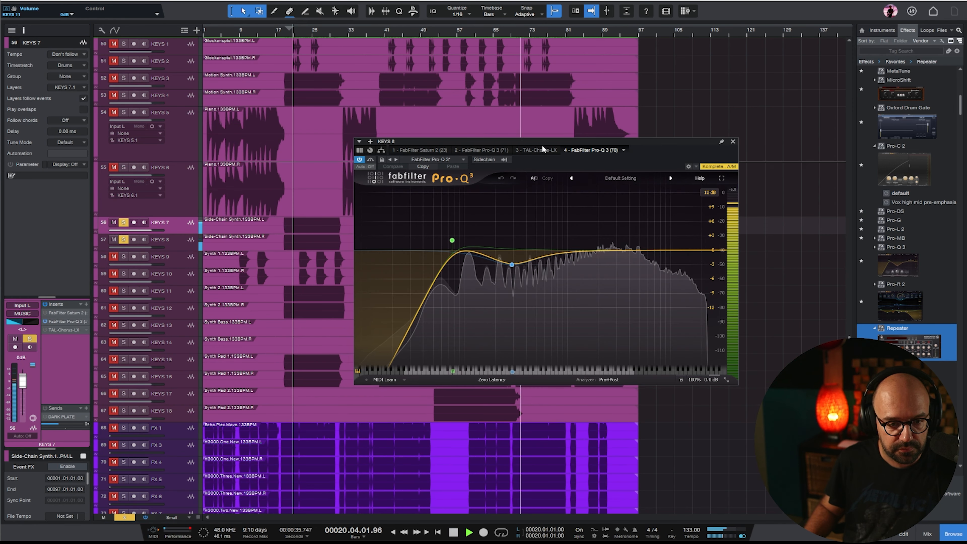
click(156, 243)
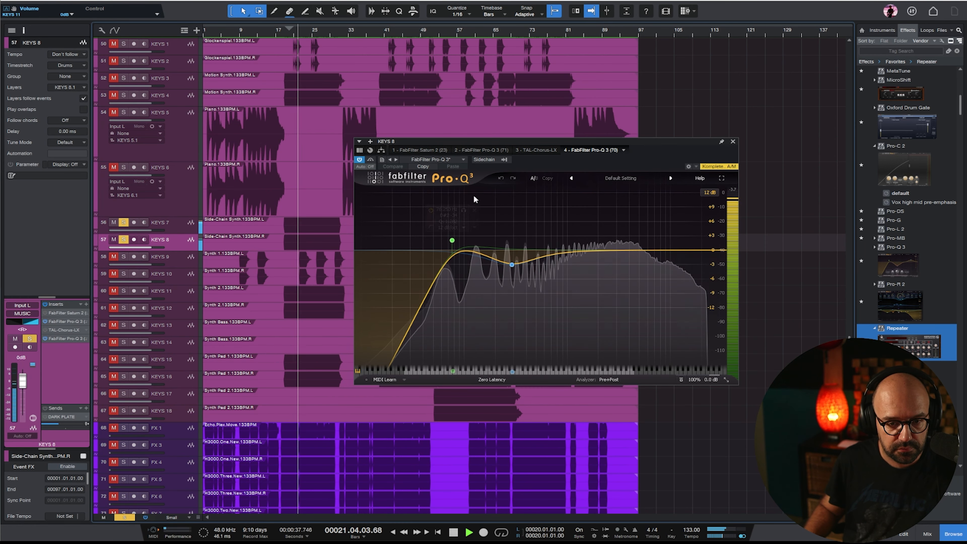
click(185, 226)
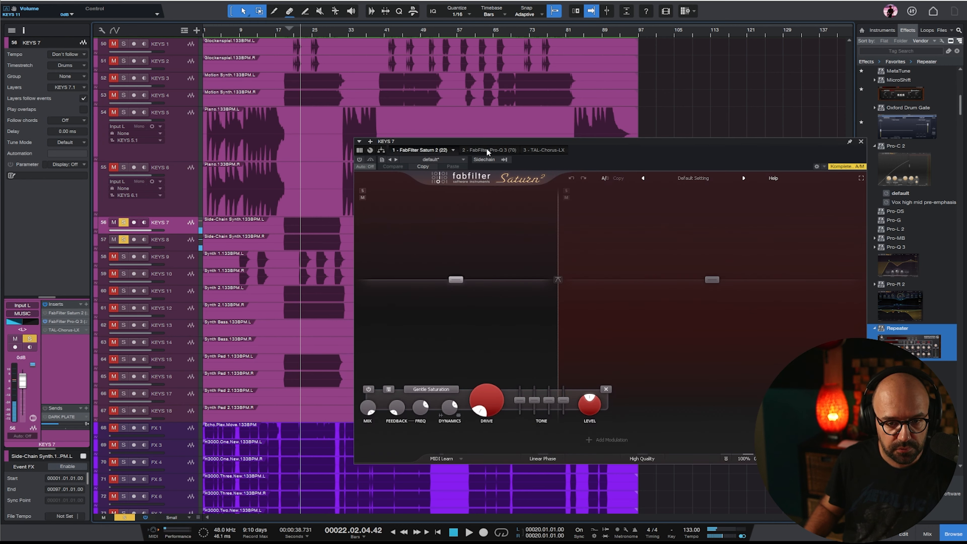
click(487, 151)
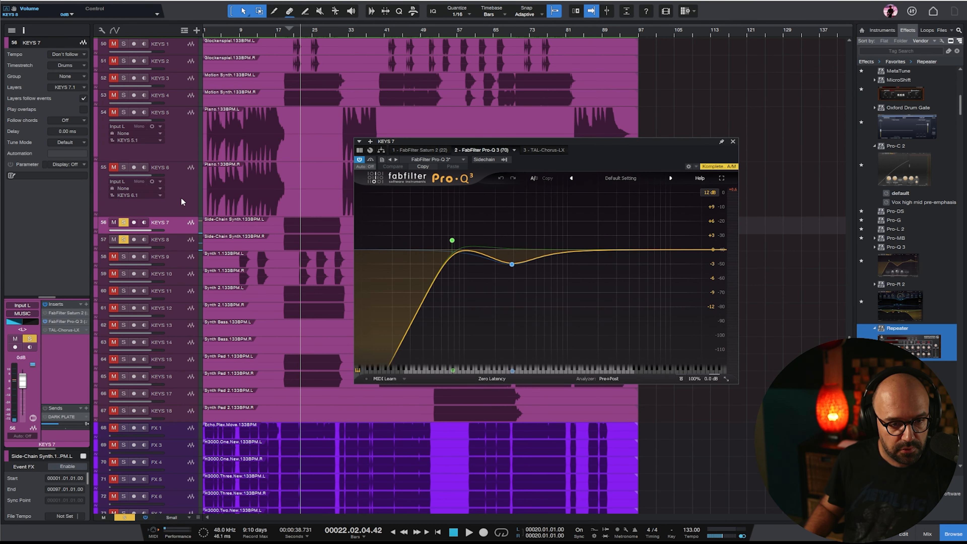
click(169, 248)
click(182, 222)
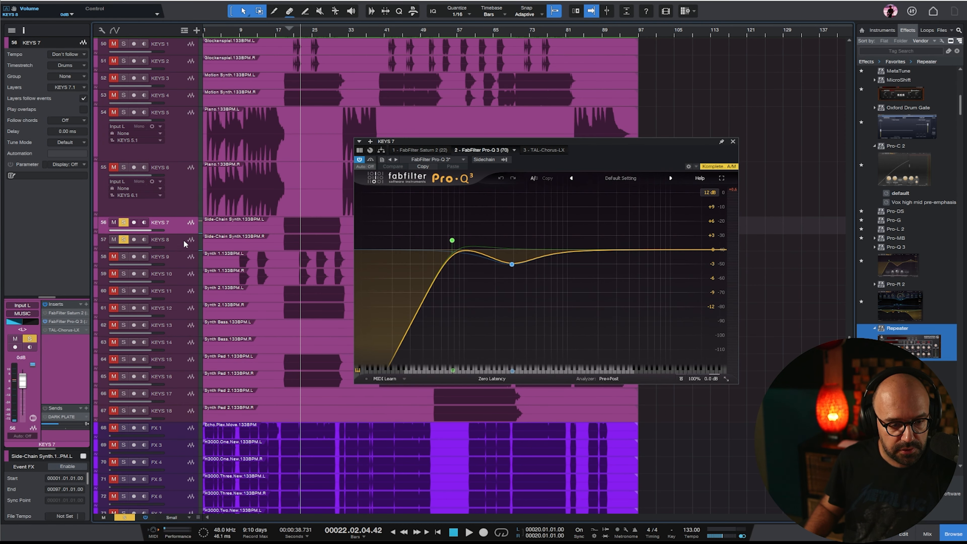
Copy the shaped Pro-Q 3 from KEYS 8 to KEYS 7 and remove the old Pro-Q 3 from KEYS 7
click(185, 244)
click(64, 337)
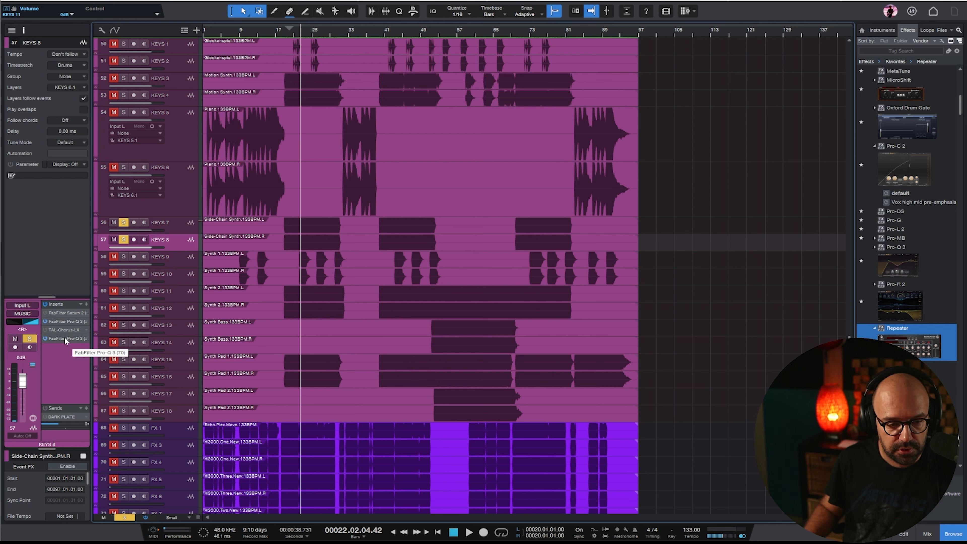
click(68, 323)
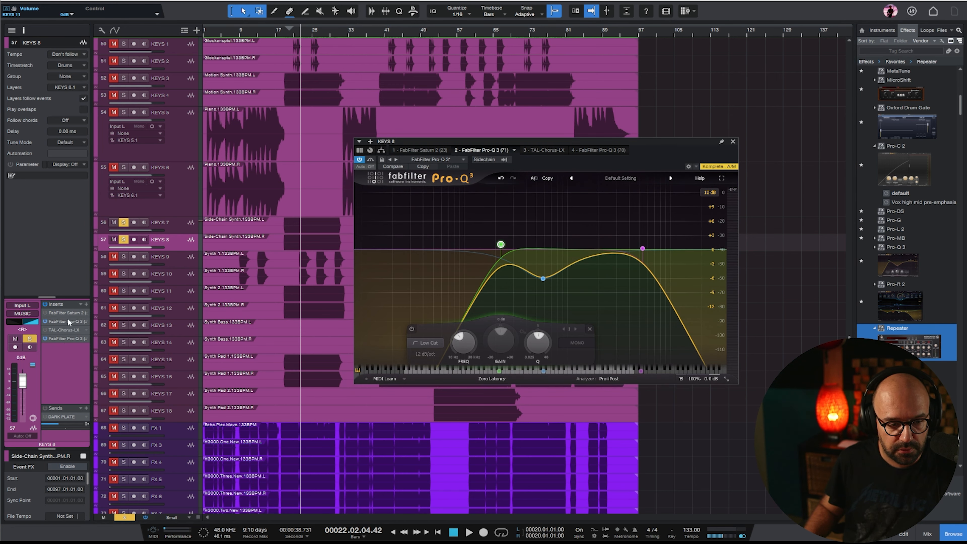
click(176, 229)
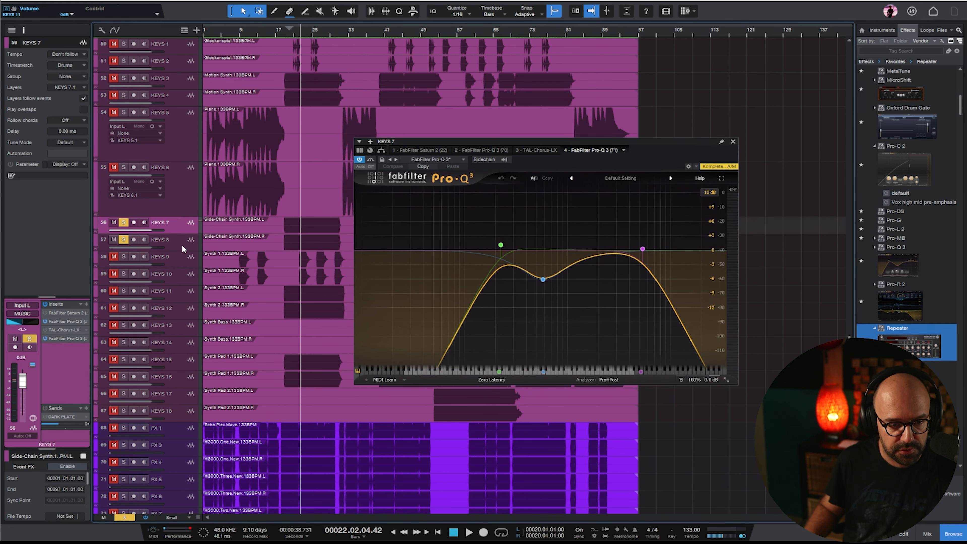
click(474, 152)
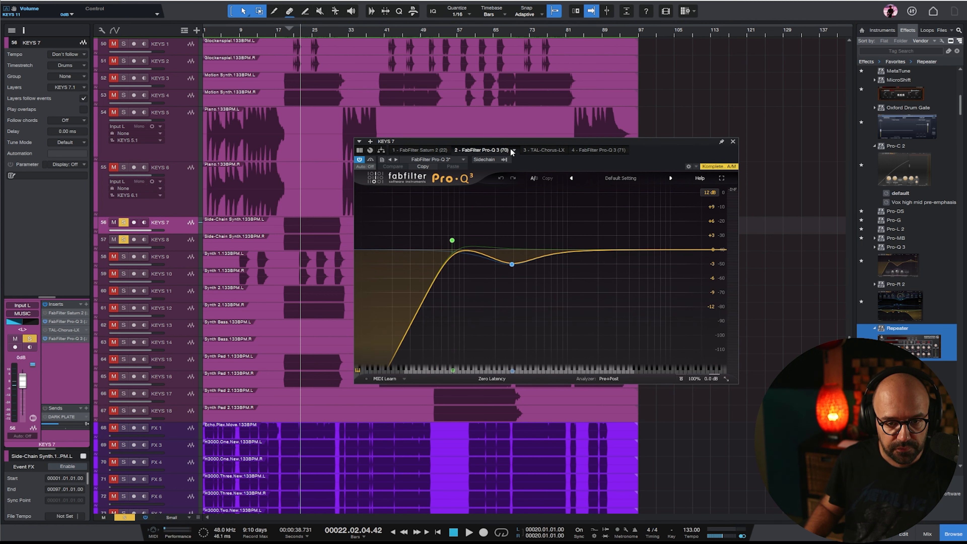
click(511, 149)
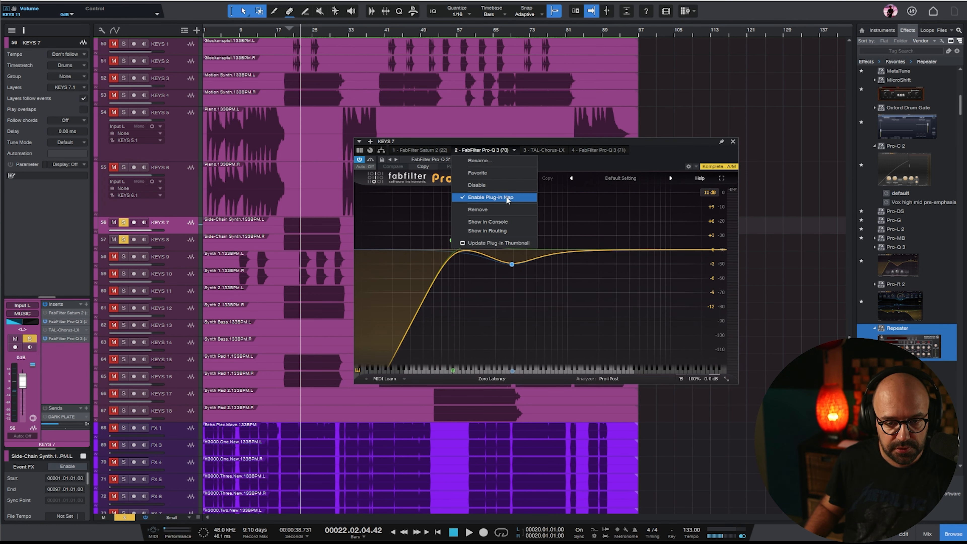
click(491, 211)
Remove the extra Pro-Q 3 from the fourth insert slot of KEYS 8 and audition the soloed KEYS 7 and KEYS 8
click(180, 247)
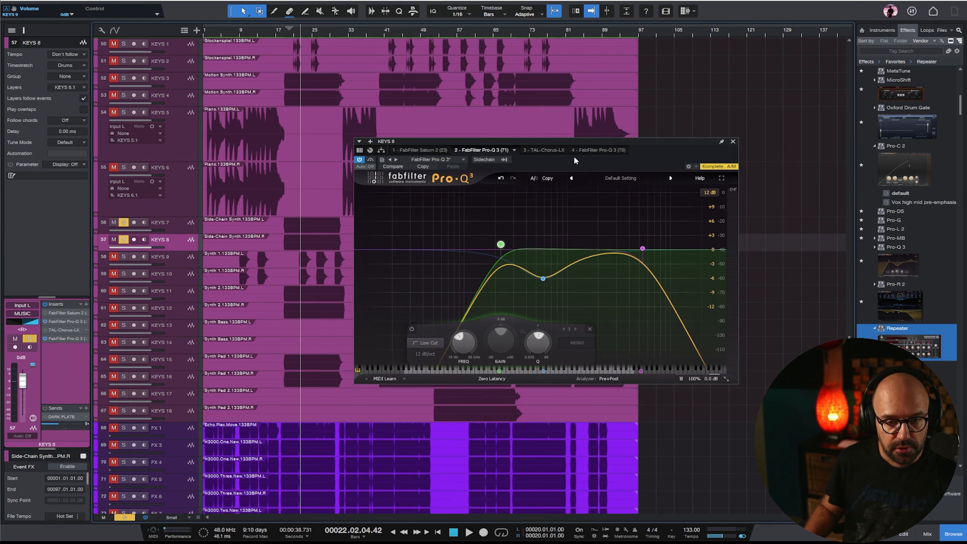
click(605, 149)
click(624, 149)
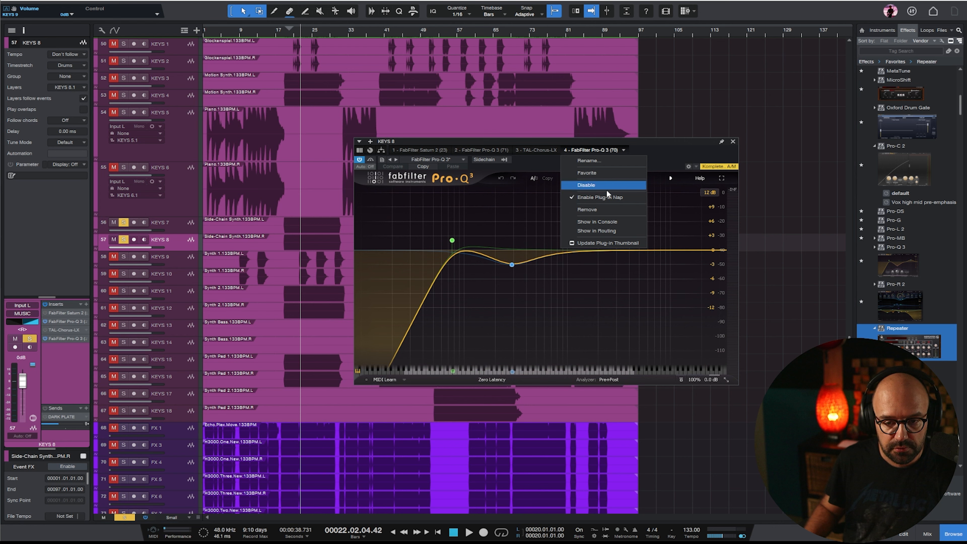
click(604, 209)
key(space)
click(520, 142)
key(space)
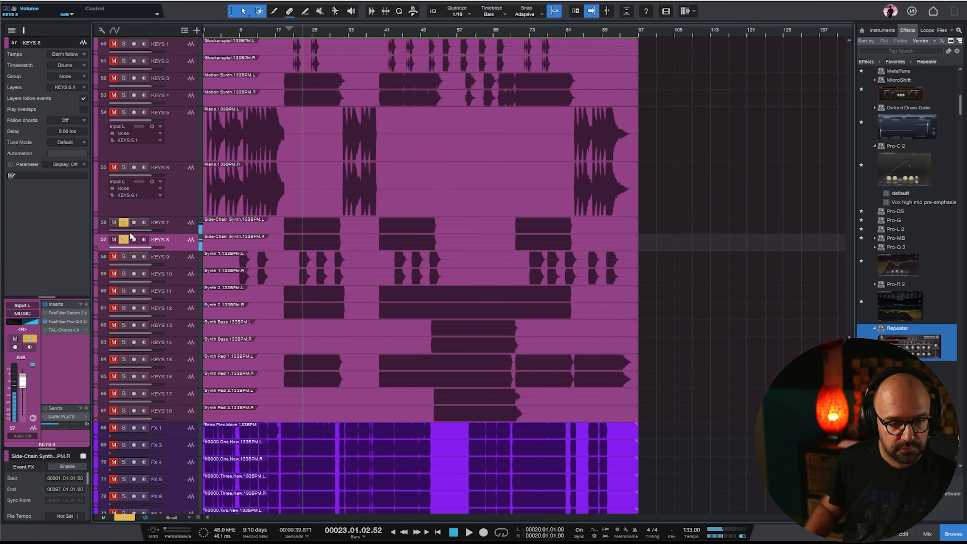
Solo KEYS 11 and KEYS 12 instead of KEYS 7 and KEYS 8 and play them from about bar 23
click(178, 293)
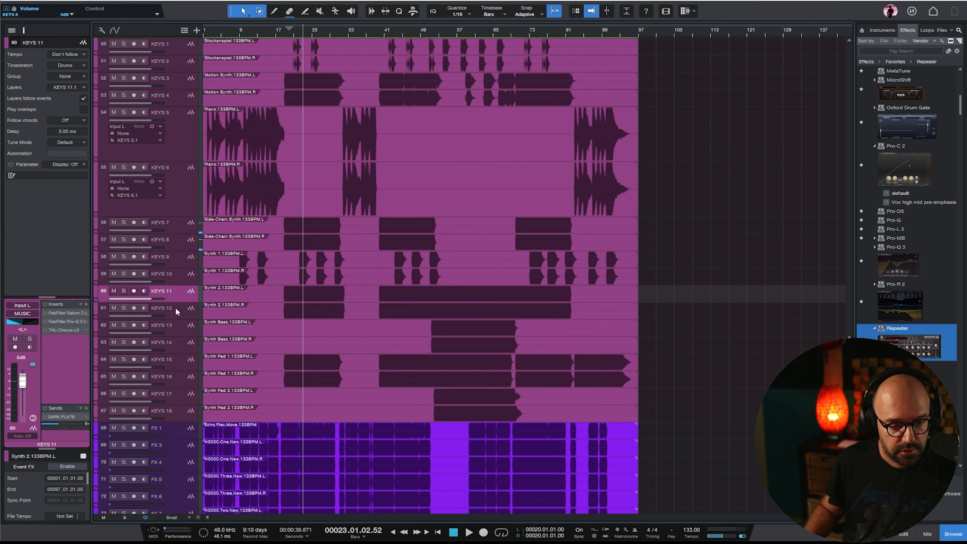
shift+click(176, 309)
key(s)
key(a)
key(a)
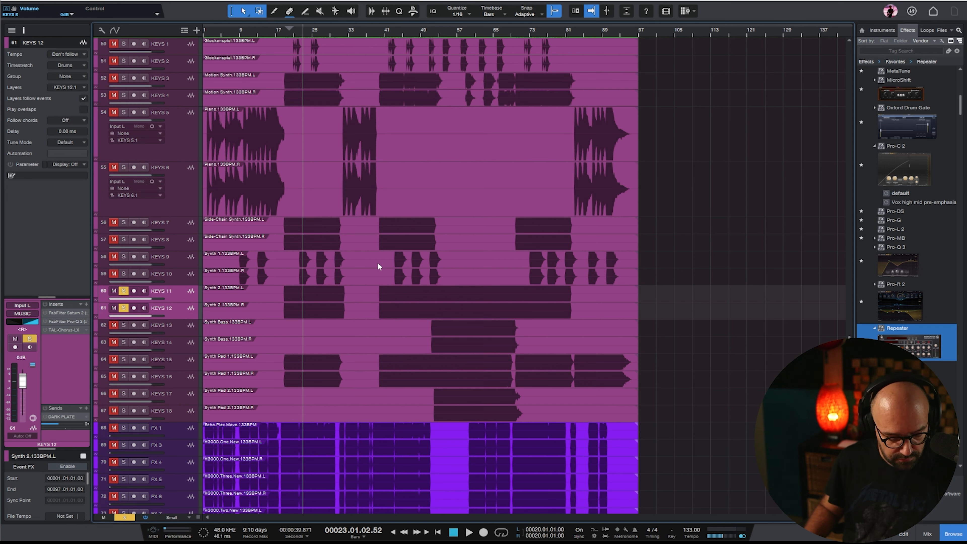
key(space)
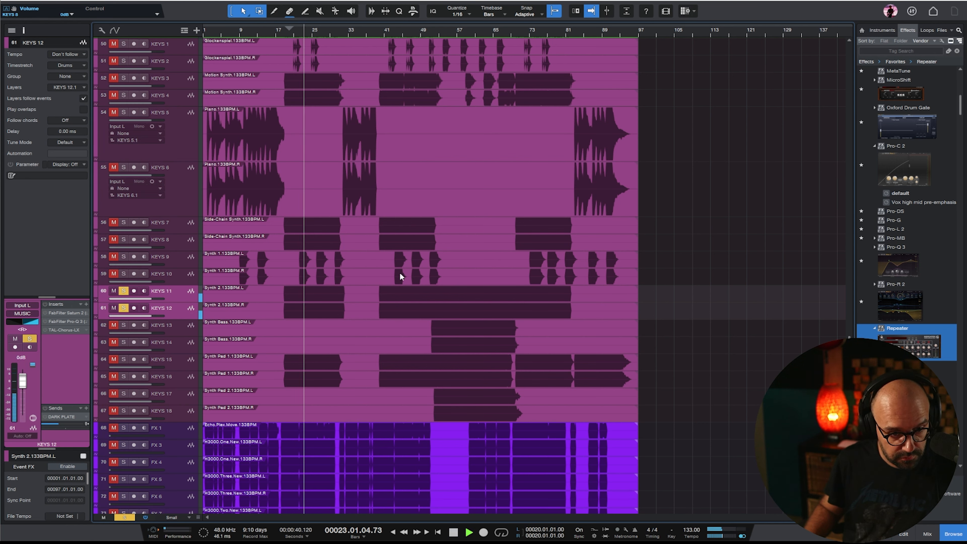
Open Pro-Q 3 on KEYS 11, raise its low cut to about 605 Hz and move the mid dip to about 812 Hz
click(176, 294)
double_click(49, 321)
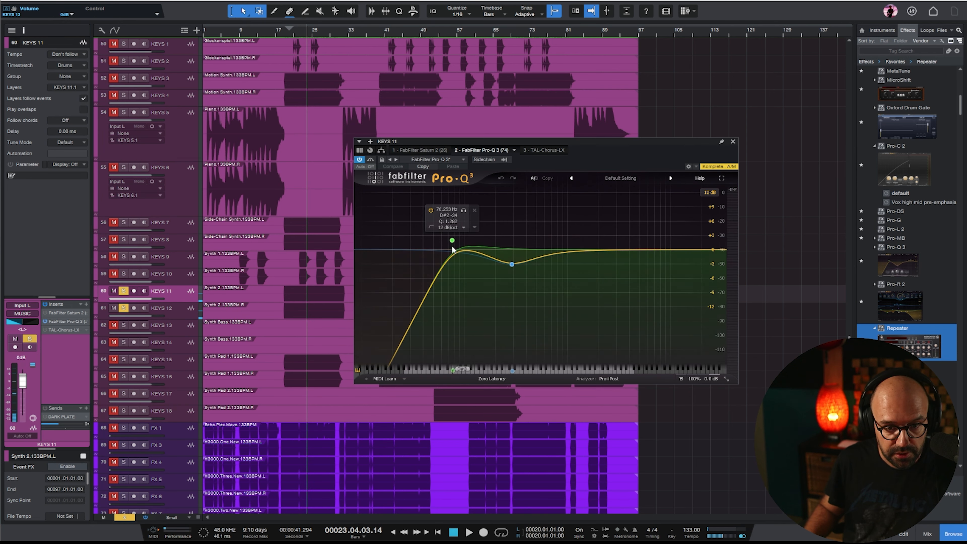
drag(452, 241, 557, 269)
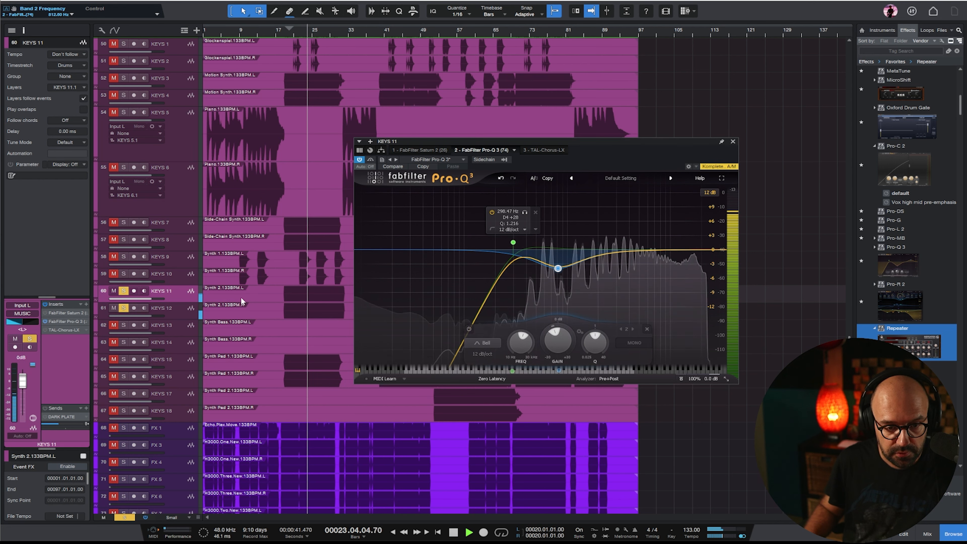
drag(520, 244, 551, 245)
key(space)
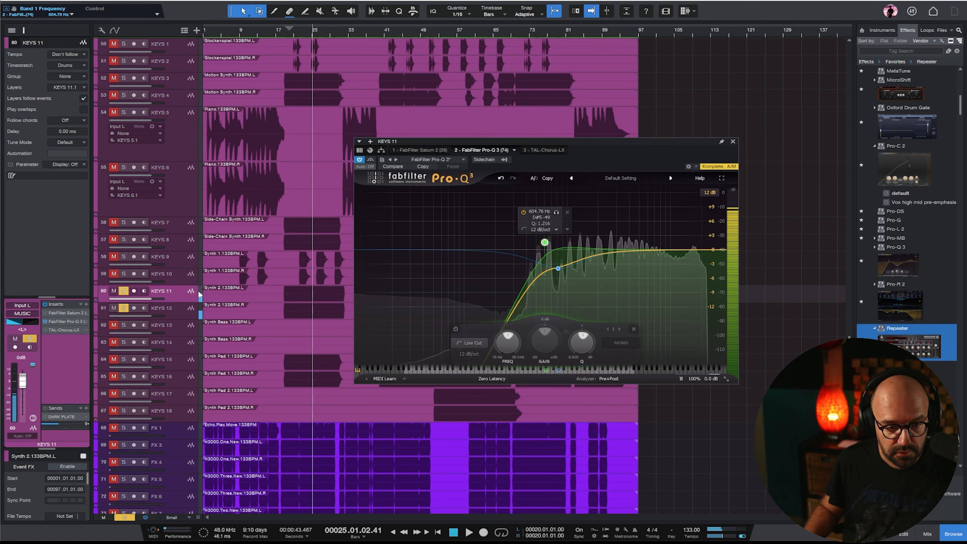
Raise the Pro-Q 3 low cut on KEYS 12 to about 599 Hz, shift its mid dip higher and close the equalizer
click(187, 315)
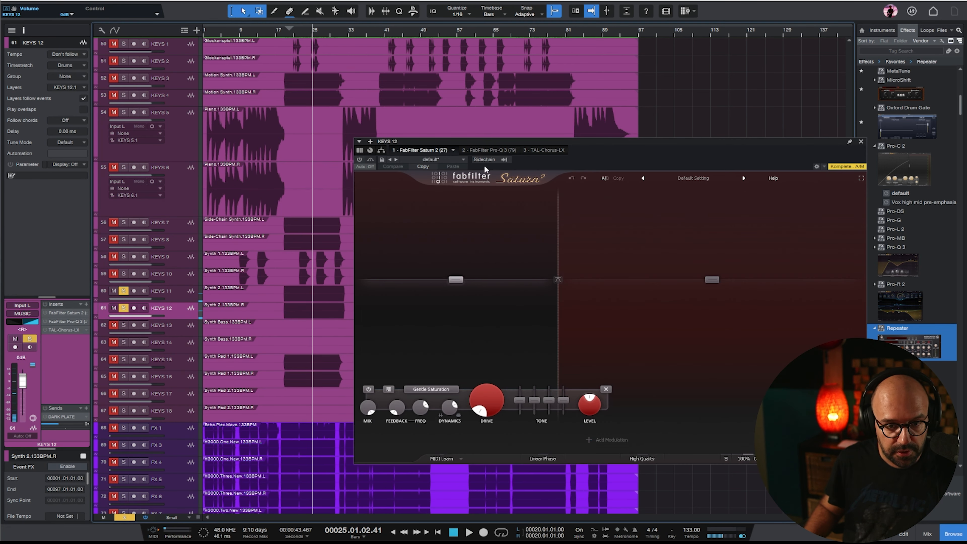
click(488, 150)
drag(550, 313, 544, 241)
key(space)
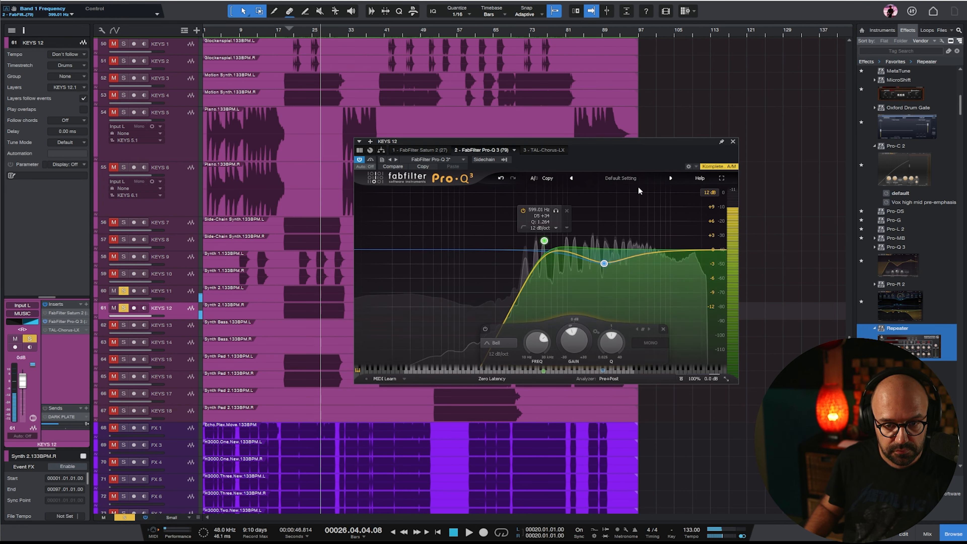
click(733, 142)
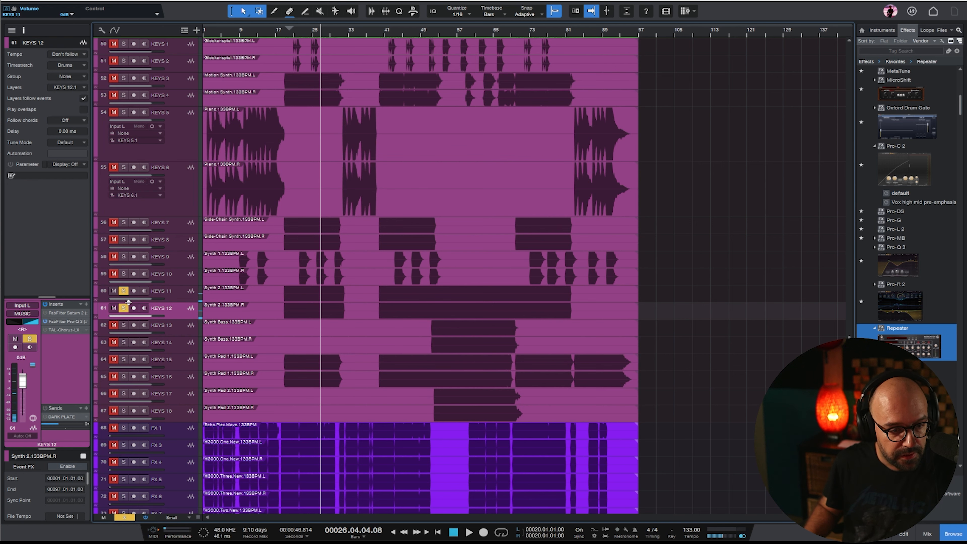
Solo KEYS 15 and KEYS 16, audition them from bar 23 and enable TAL-Chorus-LX on both tracks
scroll(468, 228, down, 3)
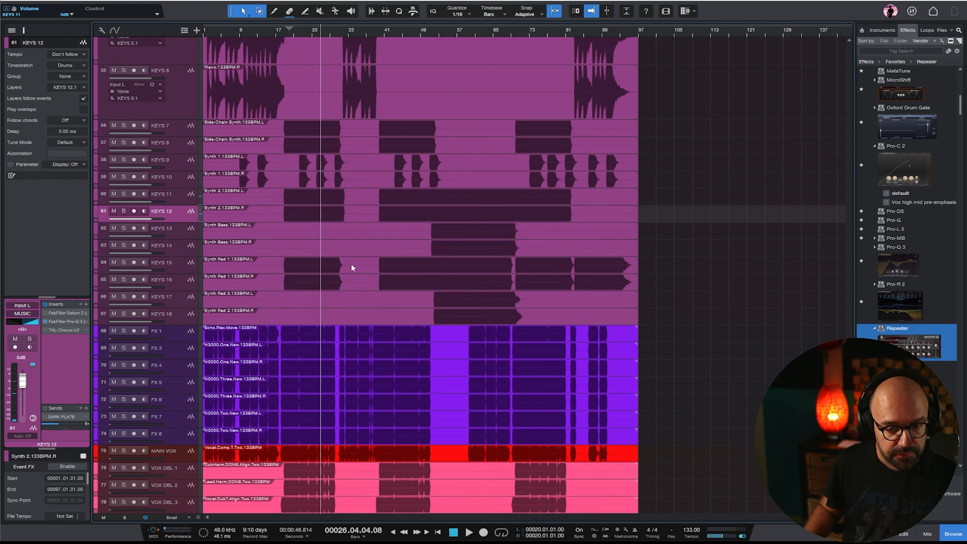
drag(183, 271, 171, 292)
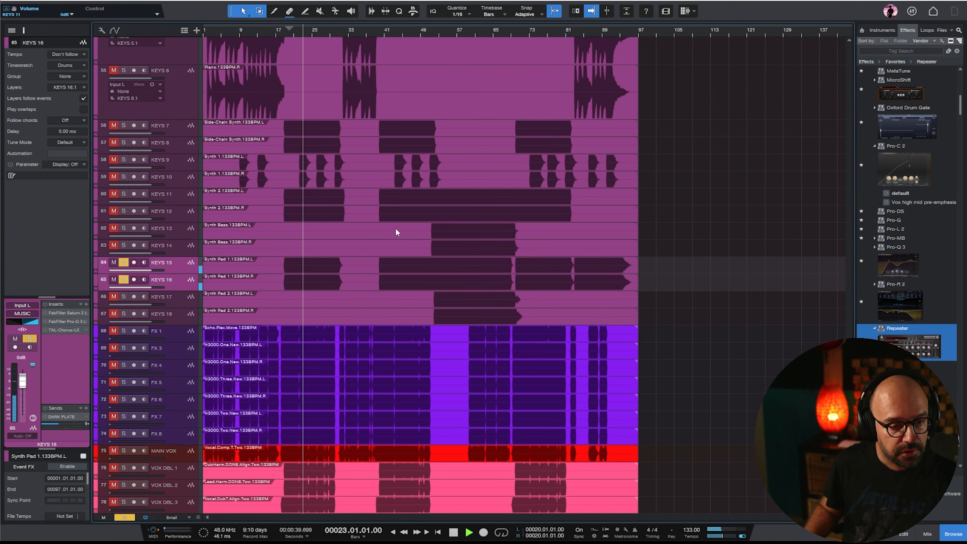
click(183, 266)
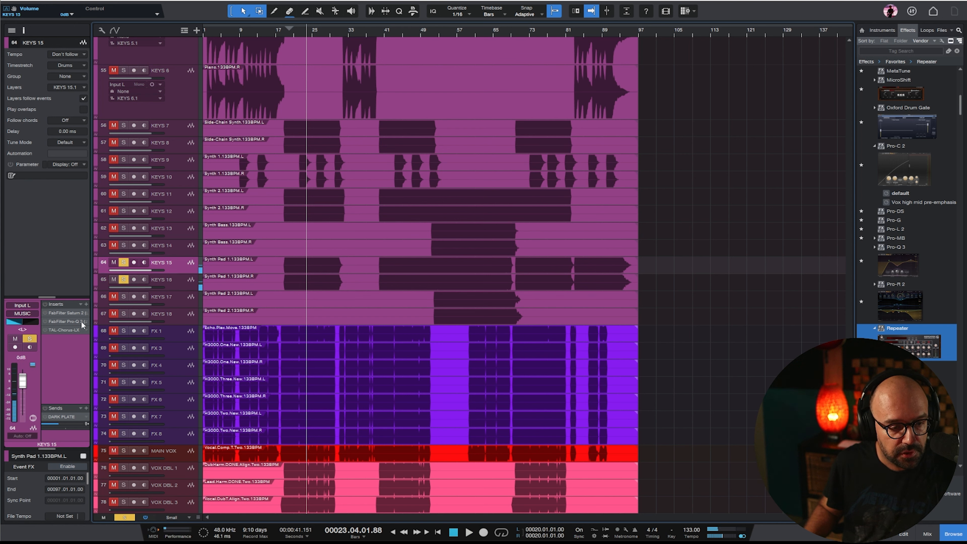
shift+click(179, 288)
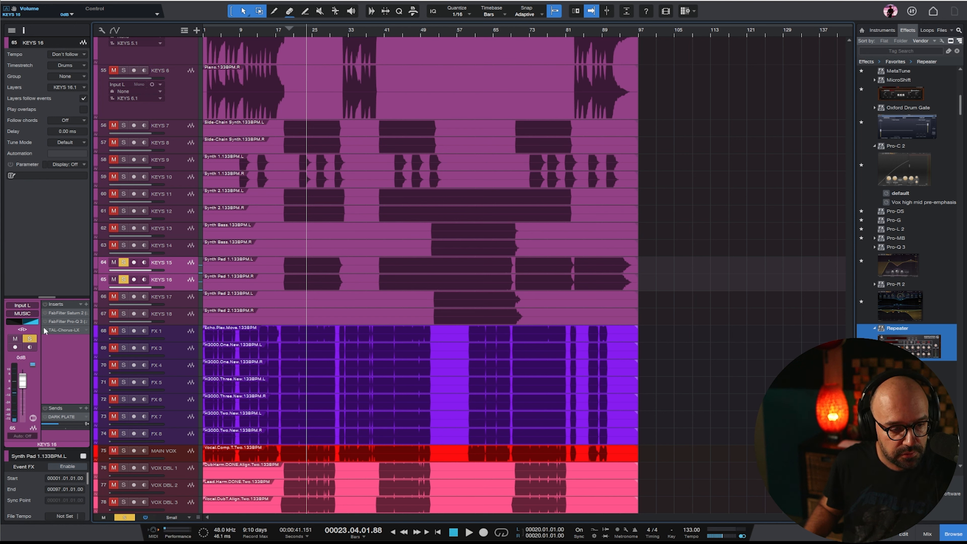
Shape Pro-Q 3 on KEYS 15 with a higher low cut, a shallower mid dip and a high cut at about 9.8 kHz
ctrl+click(172, 275)
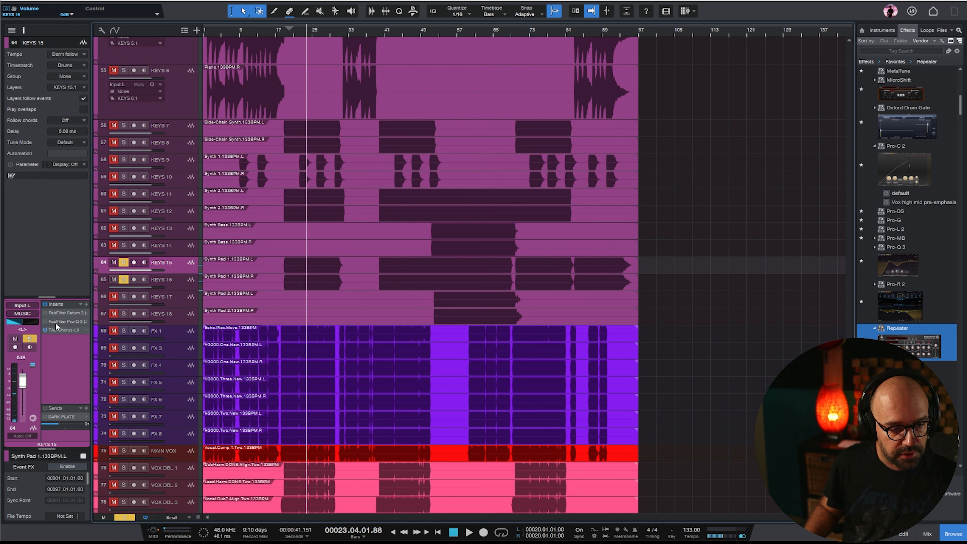
click(62, 322)
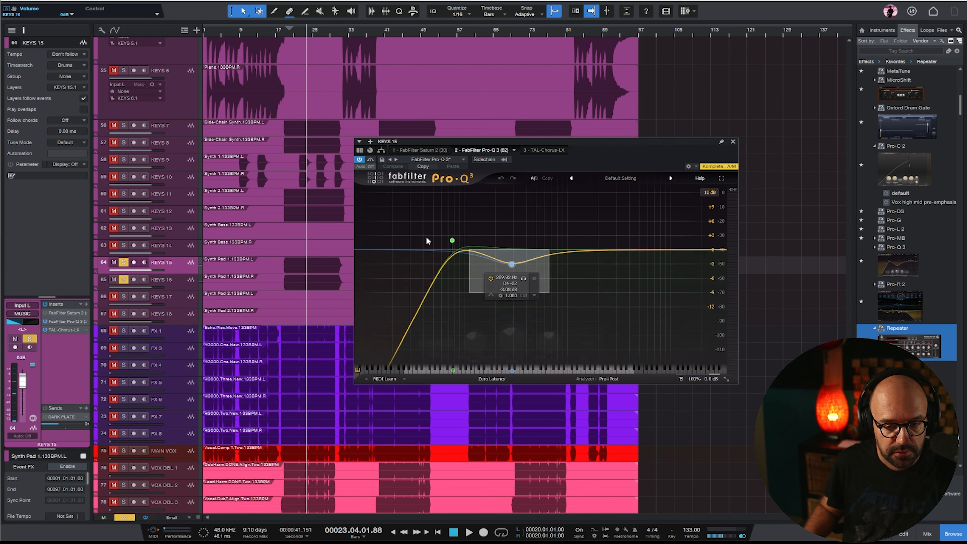
key(space)
drag(453, 243, 528, 245)
click(670, 256)
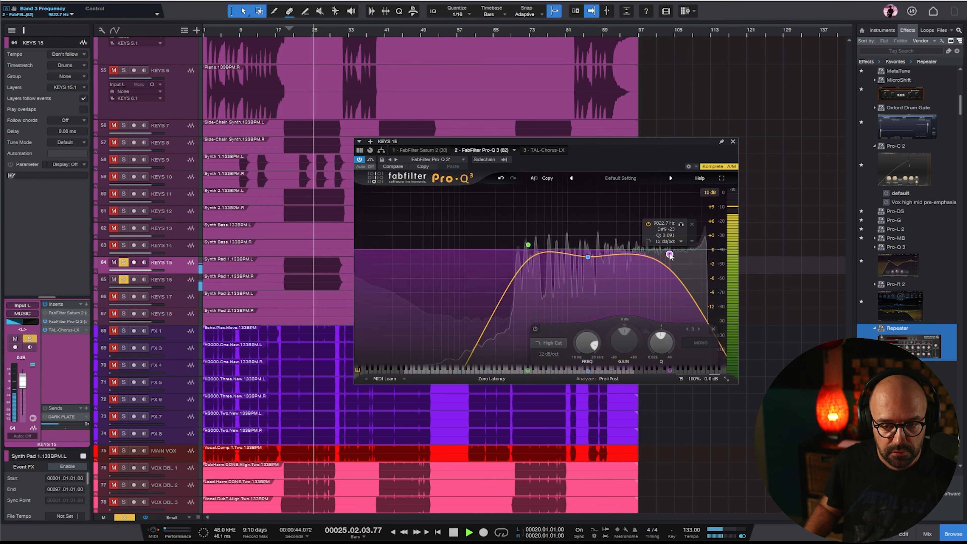
key(space)
Shape Pro-Q 3 on KEYS 16 with a low cut at about 351 Hz, a higher, shallower mid dip and a high cut
key(Down)
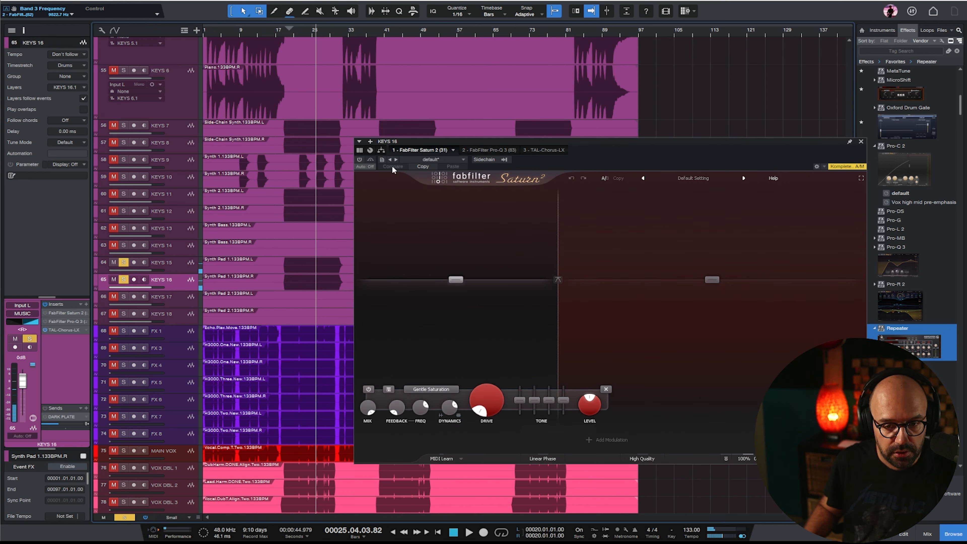
click(490, 151)
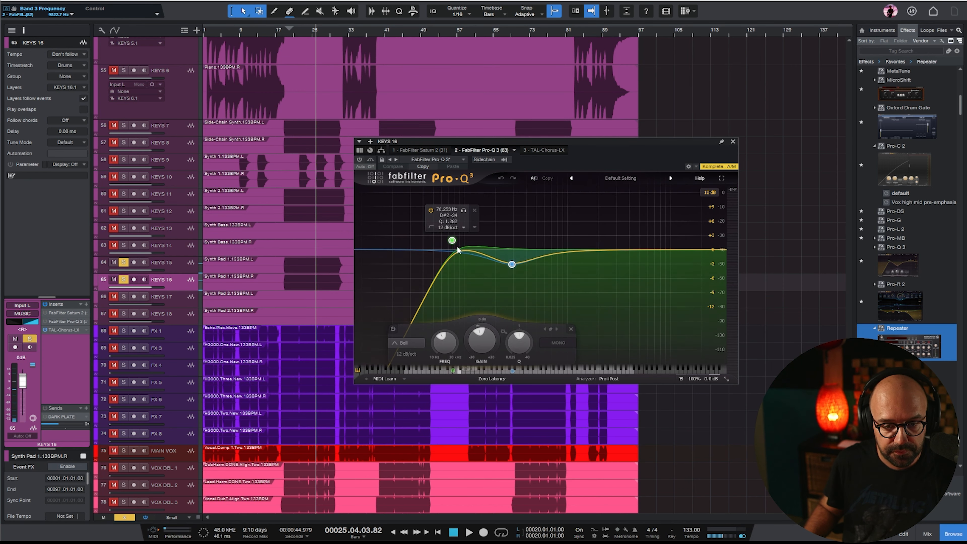
drag(521, 247, 524, 246)
drag(717, 250, 682, 252)
scroll(683, 251, down, 1)
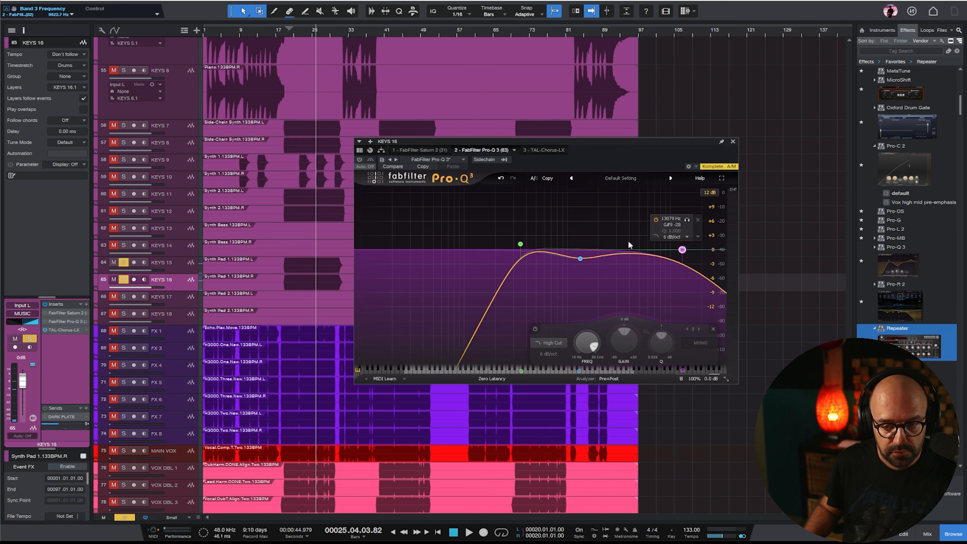
Enable Pro-Q 3 on KEYS 16 during playback, add a bell cut of about 6.3 dB above the low cut and close the equalizer
key(space)
click(359, 159)
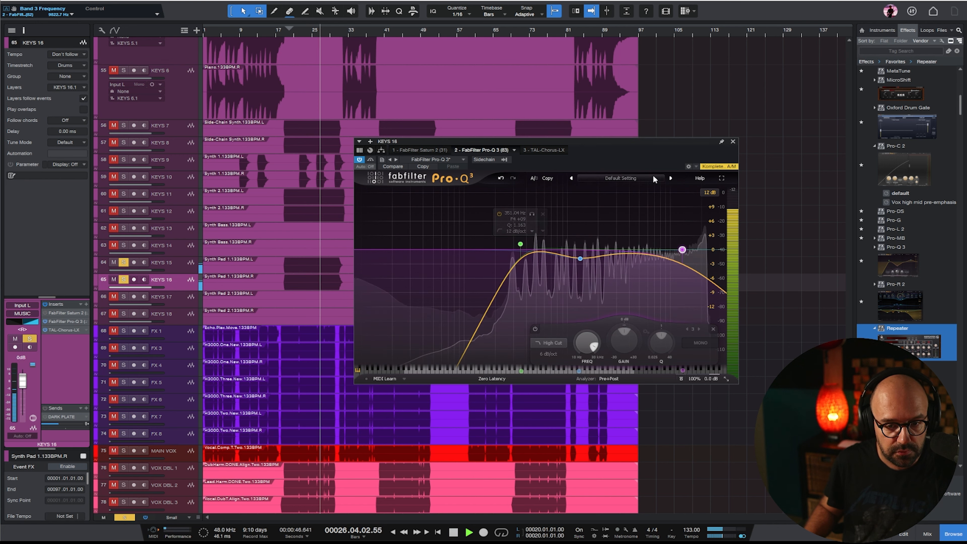
double_click(561, 254)
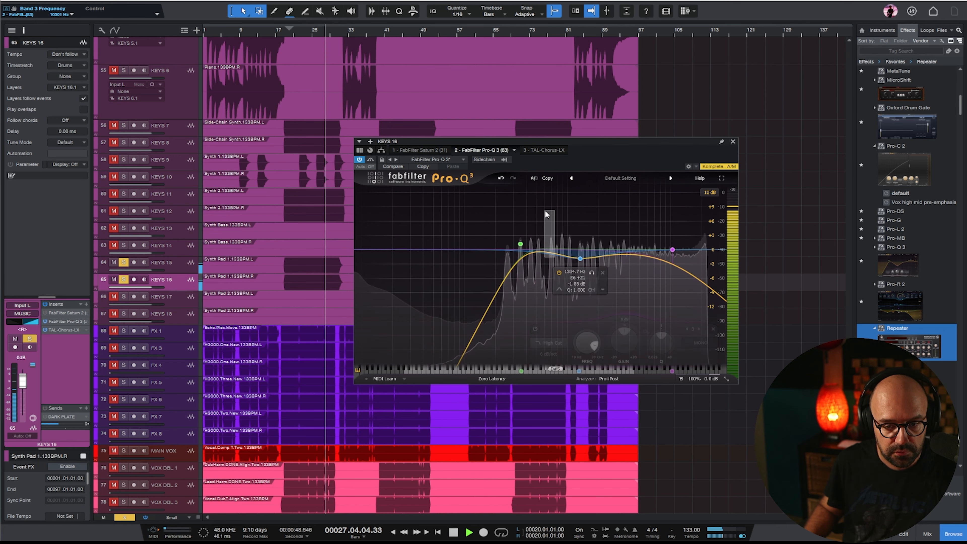
drag(562, 259, 546, 284)
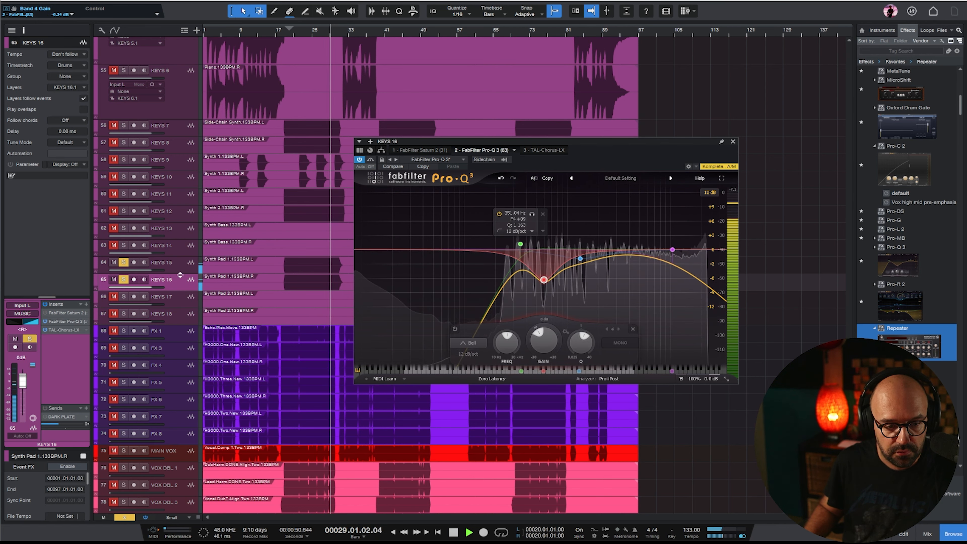
click(179, 263)
click(178, 281)
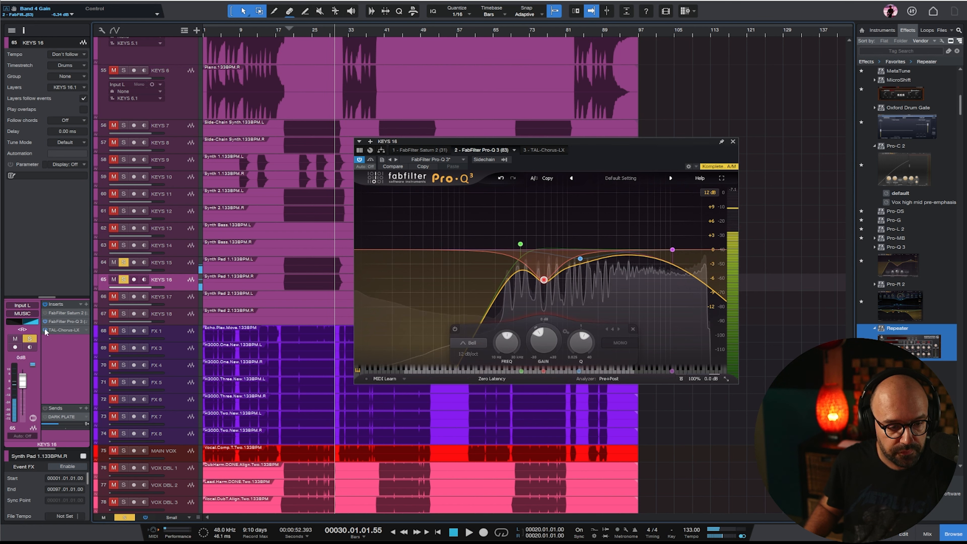
key(space)
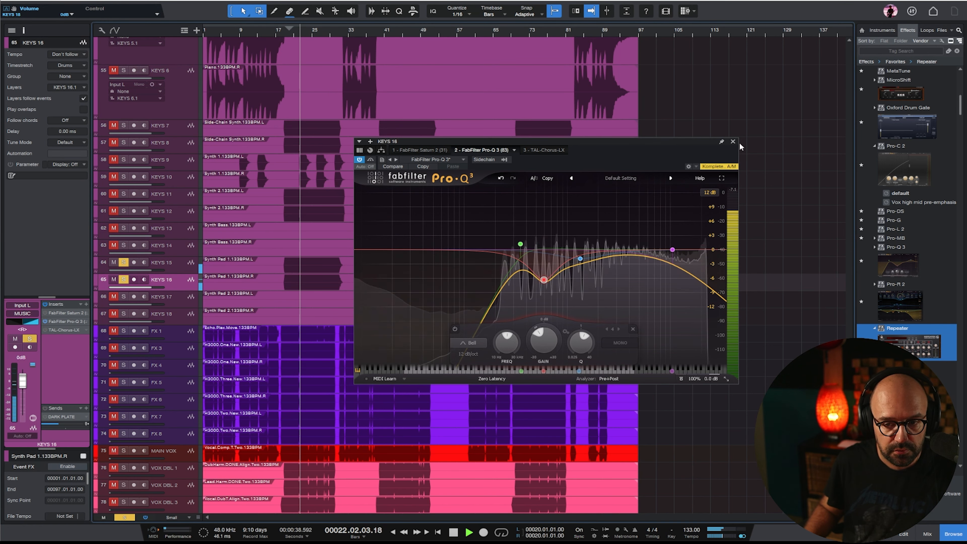
click(733, 141)
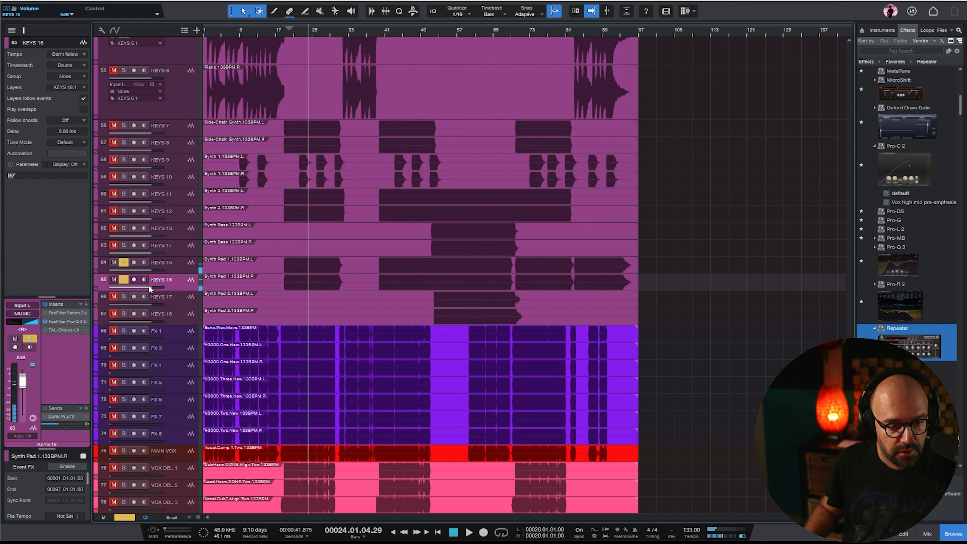
Switch KEYS 15 to stereo with a centred pan and remove the KEYS 16 track
click(173, 272)
drag(184, 273, 180, 330)
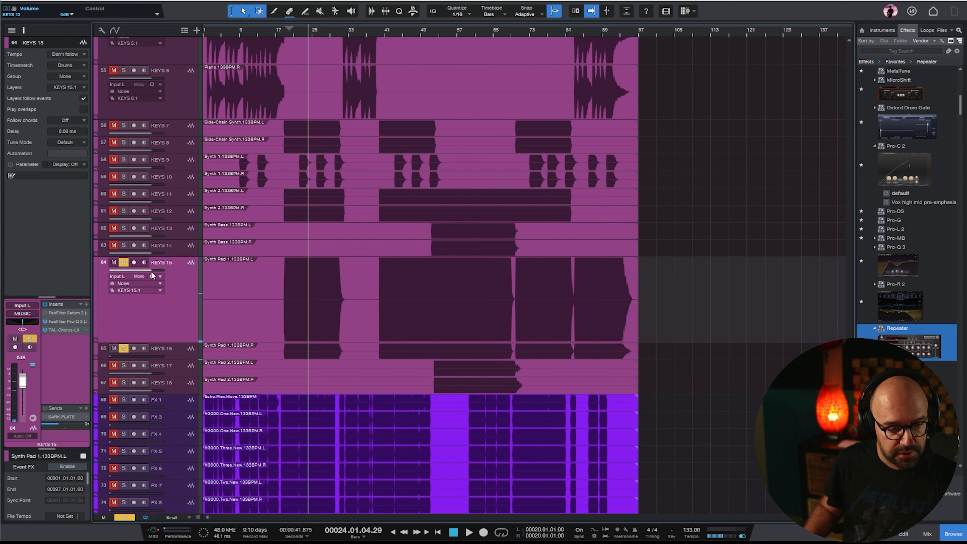
key(space)
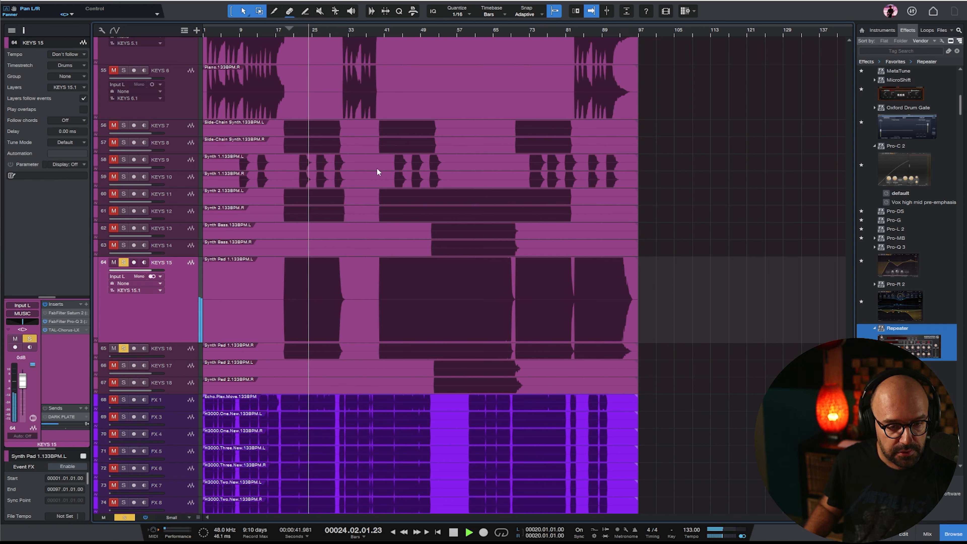
click(187, 355)
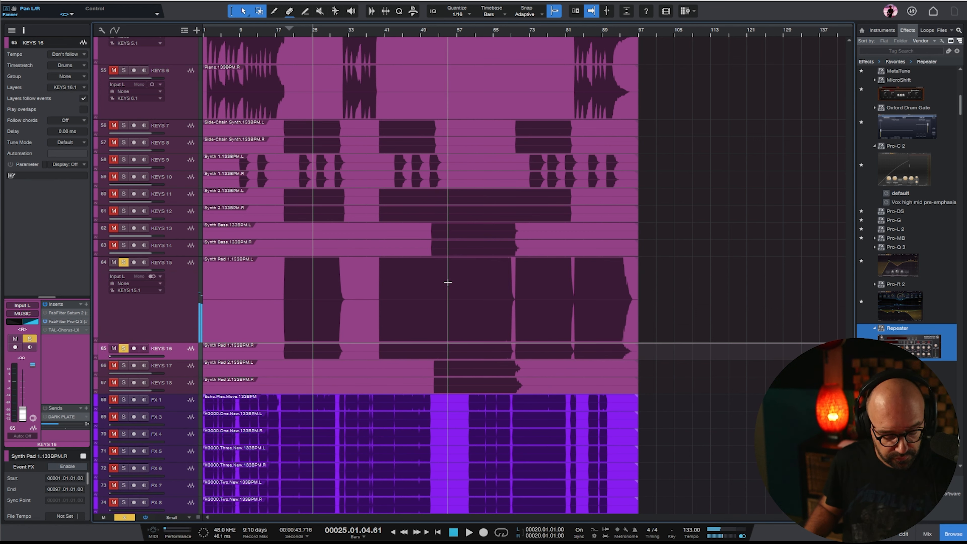
key(shift+t)
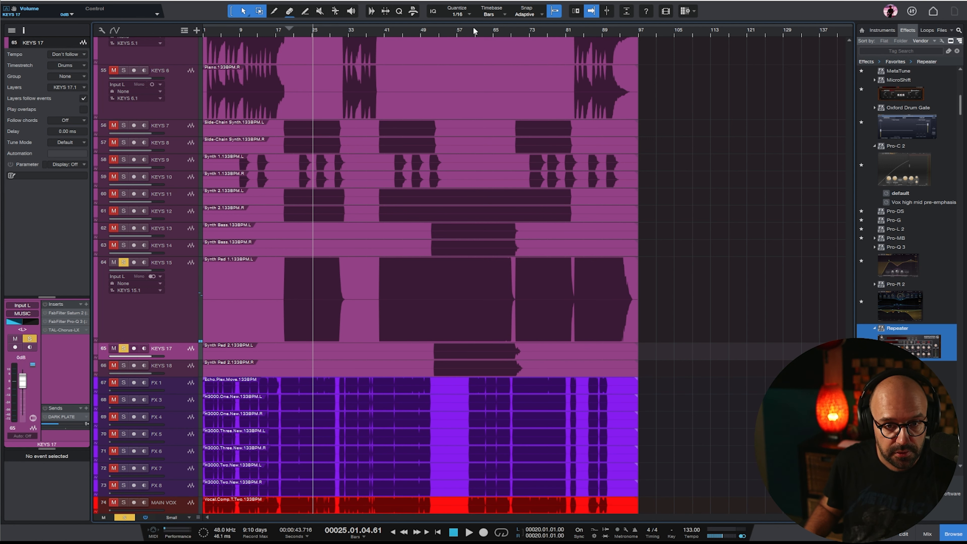
Play from about bar 61 with KEYS 17 and KEYS 18 soloed instead of KEYS 15, and enable Pro-Q 3 on both
click(474, 30)
key(space)
click(123, 263)
click(167, 310)
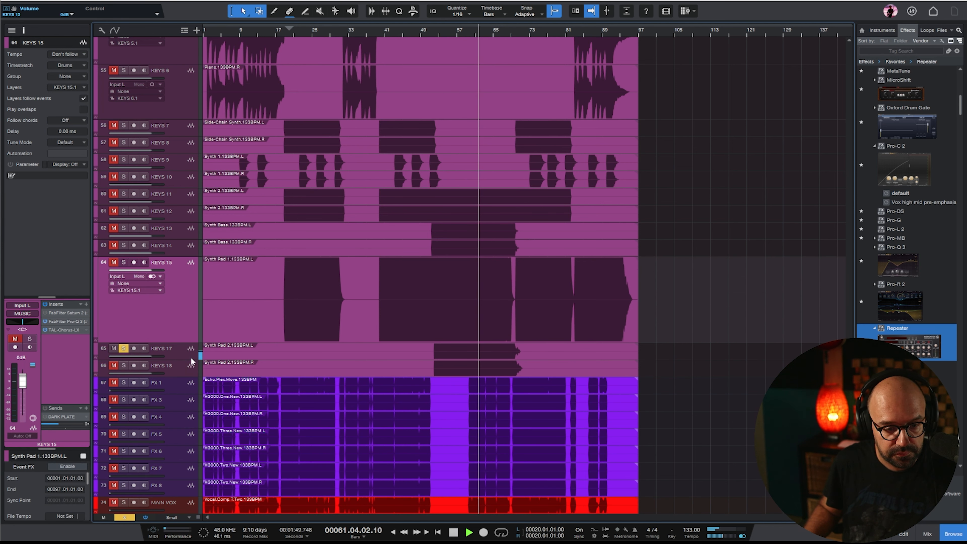
click(180, 368)
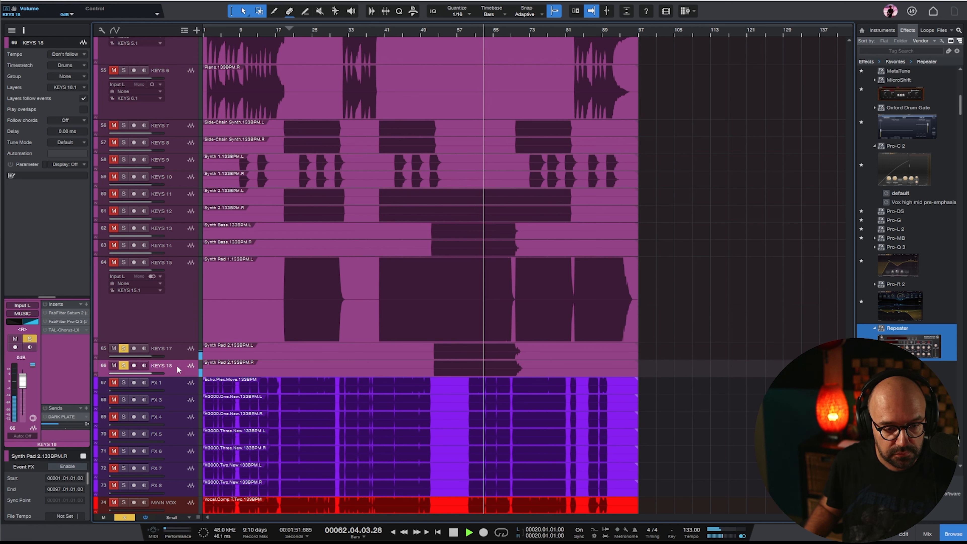
shift+click(177, 350)
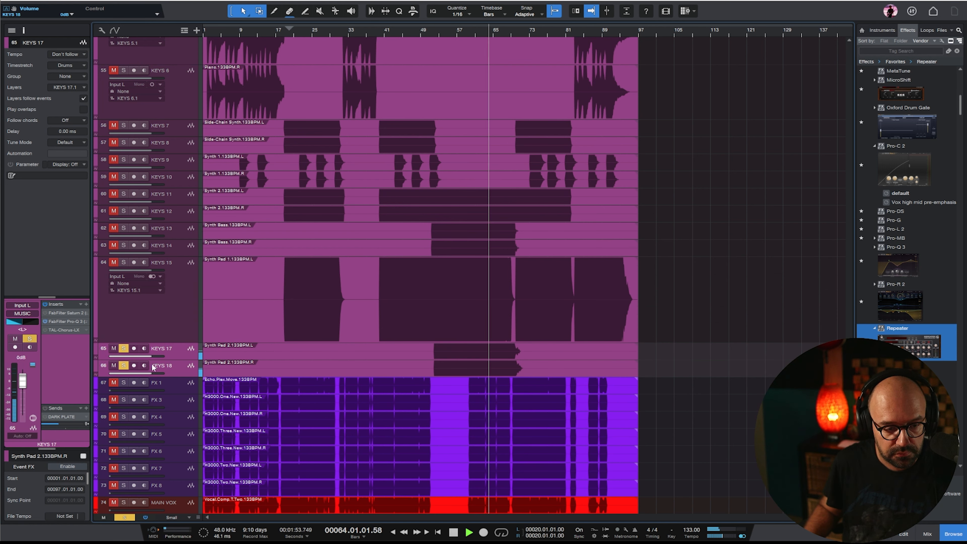
click(175, 352)
Shape Pro-Q 3 on KEYS 17 with a 344 Hz low cut, a high cut and a 9 dB bell cut, and copy it to KEYS 18
double_click(60, 321)
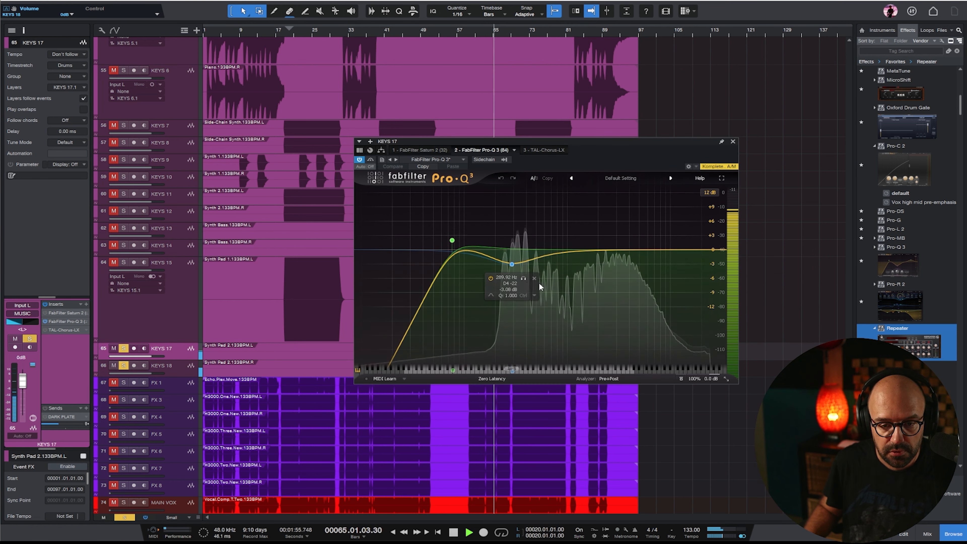
drag(454, 241, 521, 245)
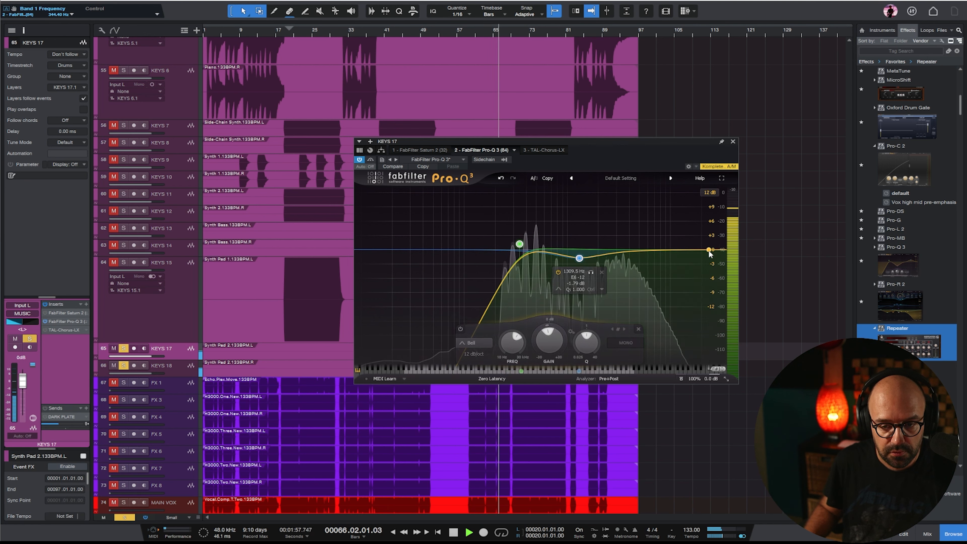
drag(709, 250, 635, 248)
drag(552, 253, 530, 295)
drag(72, 322, 175, 371)
click(732, 142)
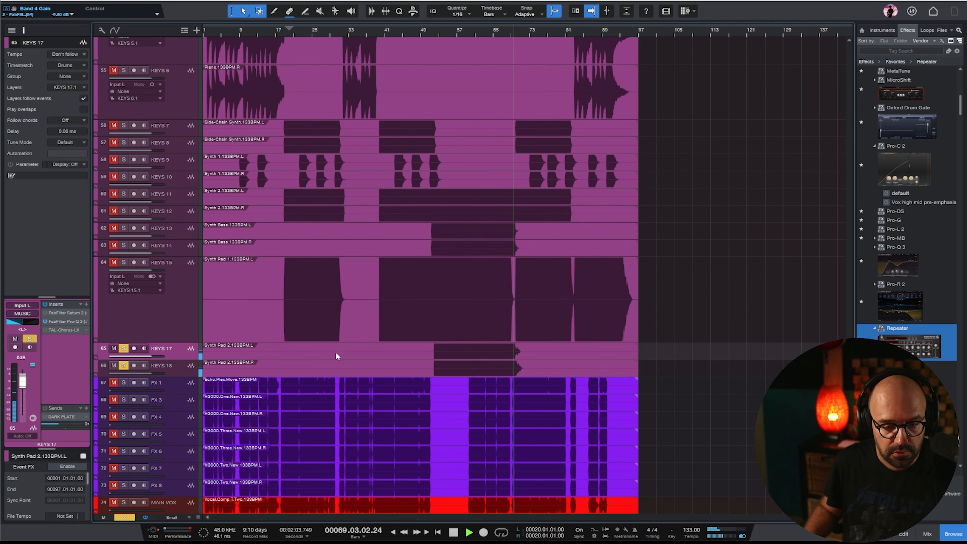
Restart playback from bar 55 and clear the solos to hear all the tracks together
click(450, 32)
key(space)
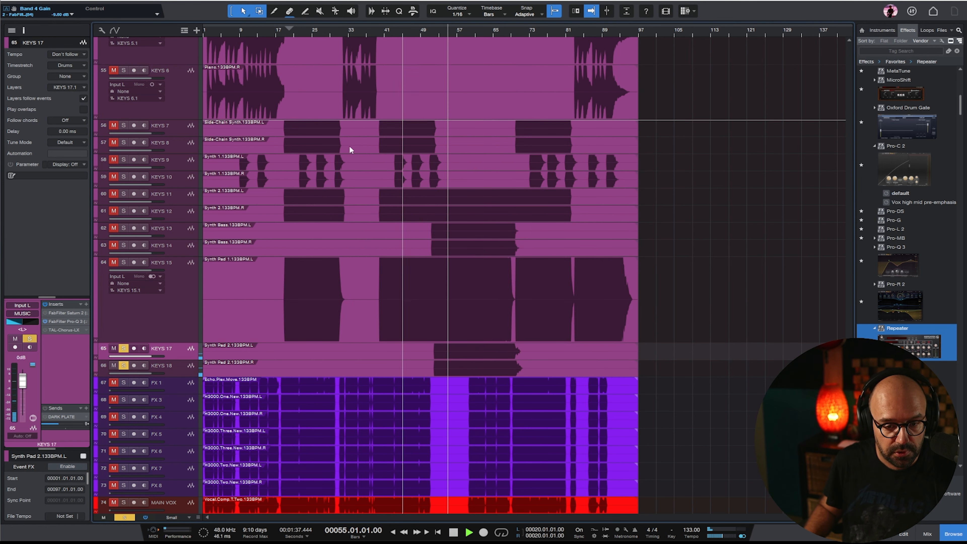
click(124, 349)
scroll(662, 225, up, 5)
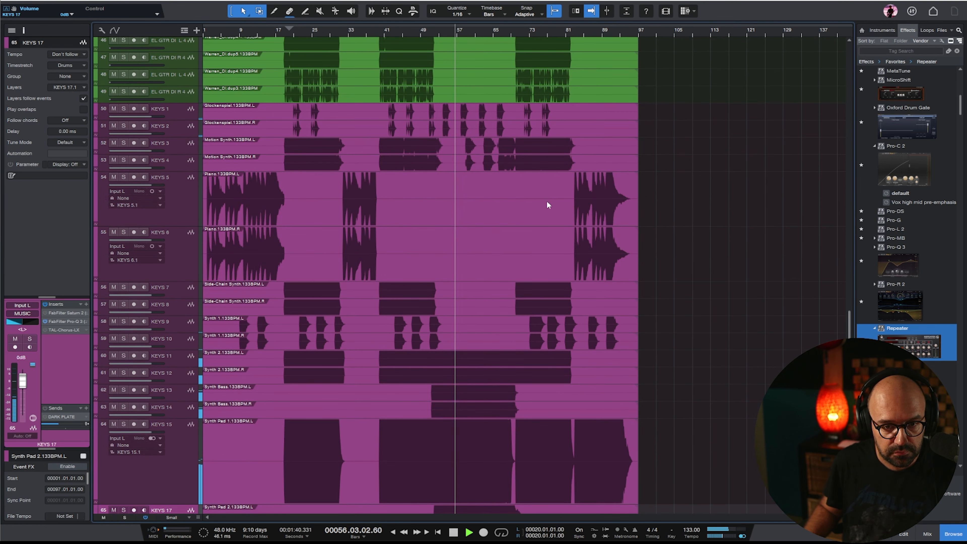
Solo KEYS 1 and KEYS 2, audition them from about bar 42 and enable their DARK PLATE send at a higher level
click(190, 114)
shift+click(191, 130)
key(s)
key(e)
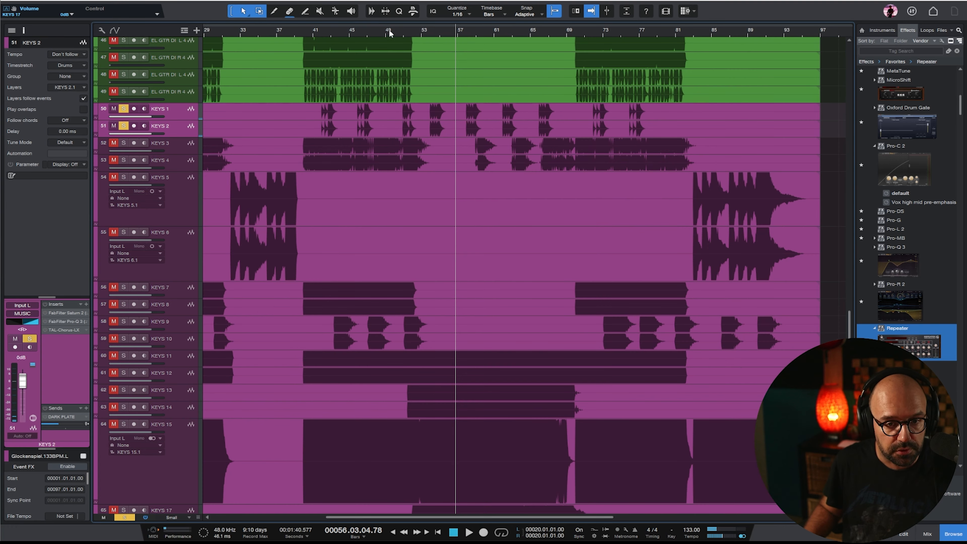
click(322, 33)
key(space)
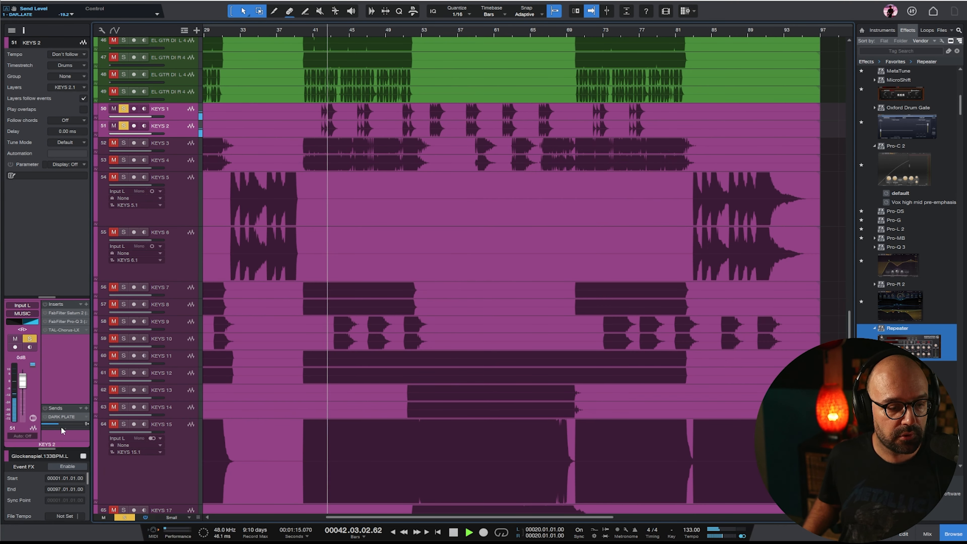
click(44, 417)
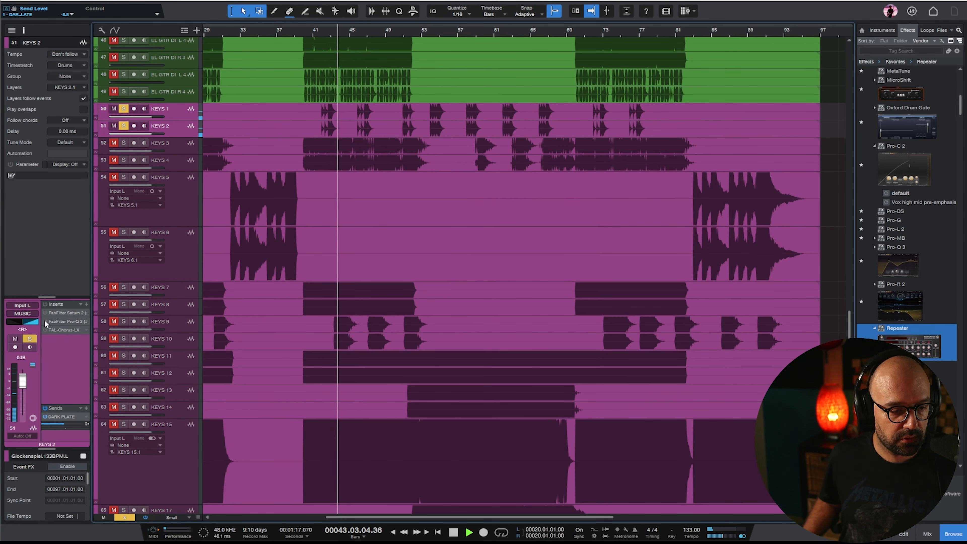
key(space)
Open Pro-Q 3 on KEYS 1, raise its low cut to about 534 Hz and shift the mid dip higher
click(179, 111)
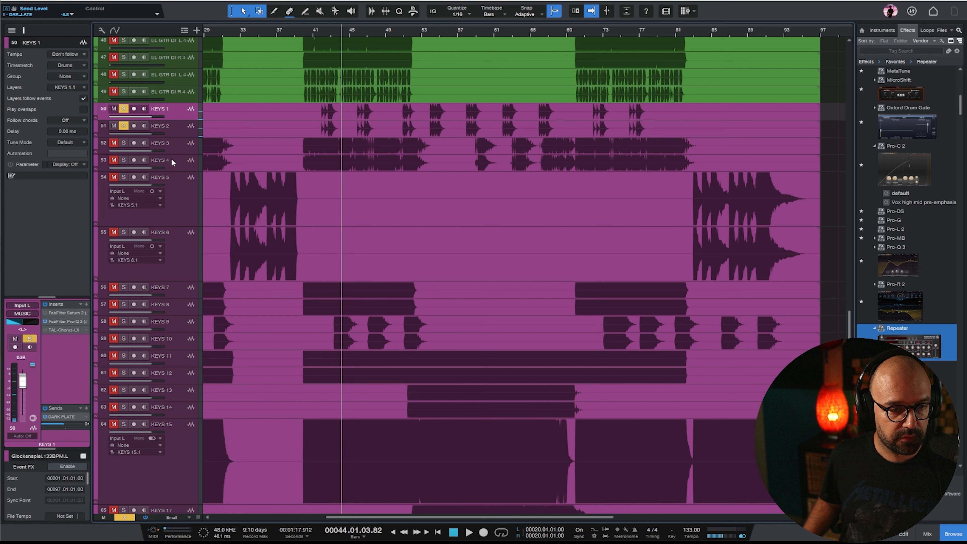
click(67, 321)
drag(964, 121, 611, 134)
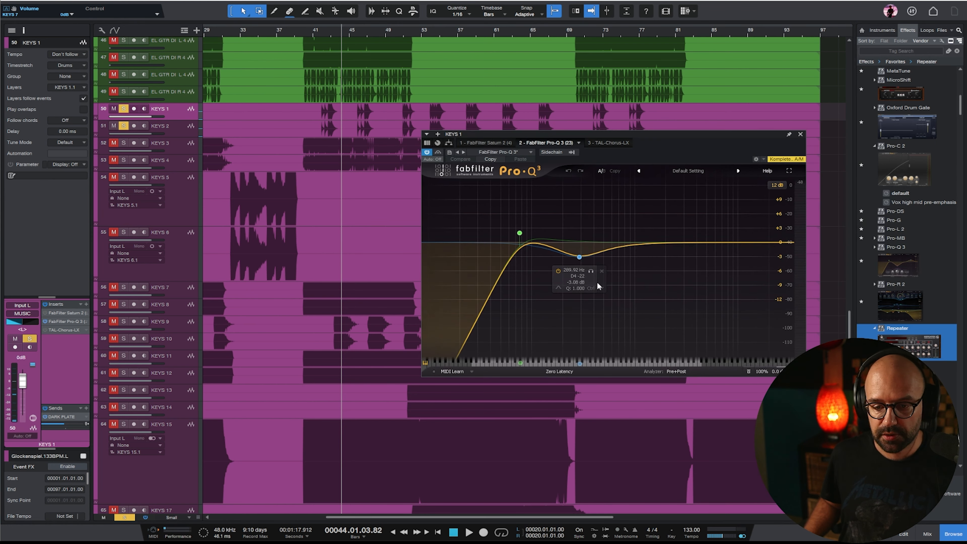
drag(612, 290, 609, 234)
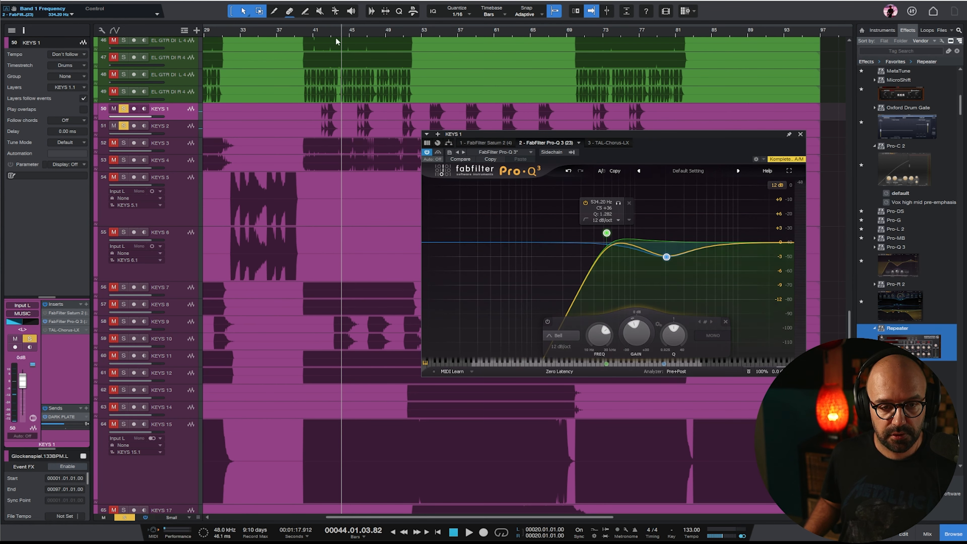
While playing from bar 46, add a high cut on KEYS 1, raise its low cut further and boost the output about 5 dB
click(357, 33)
key(space)
drag(784, 243, 716, 232)
drag(606, 234, 649, 235)
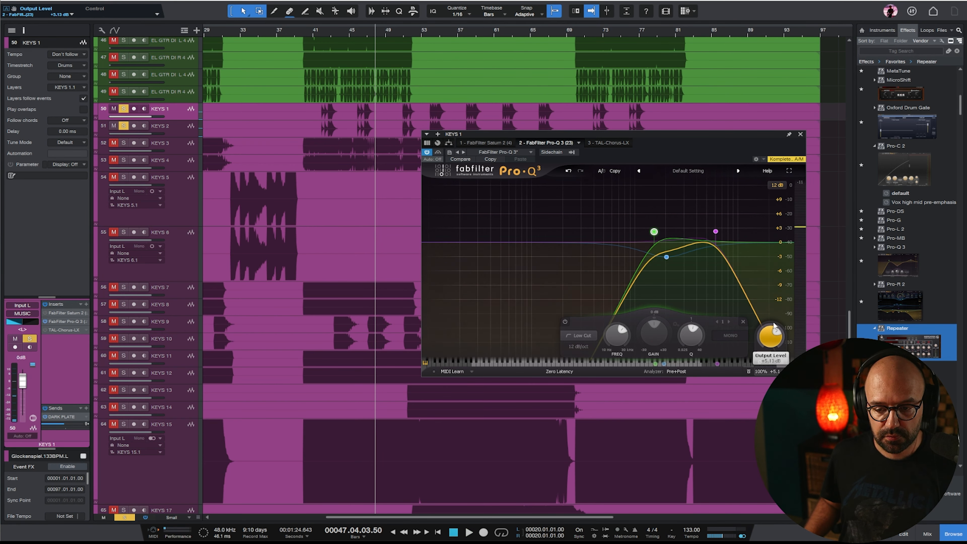
click(800, 134)
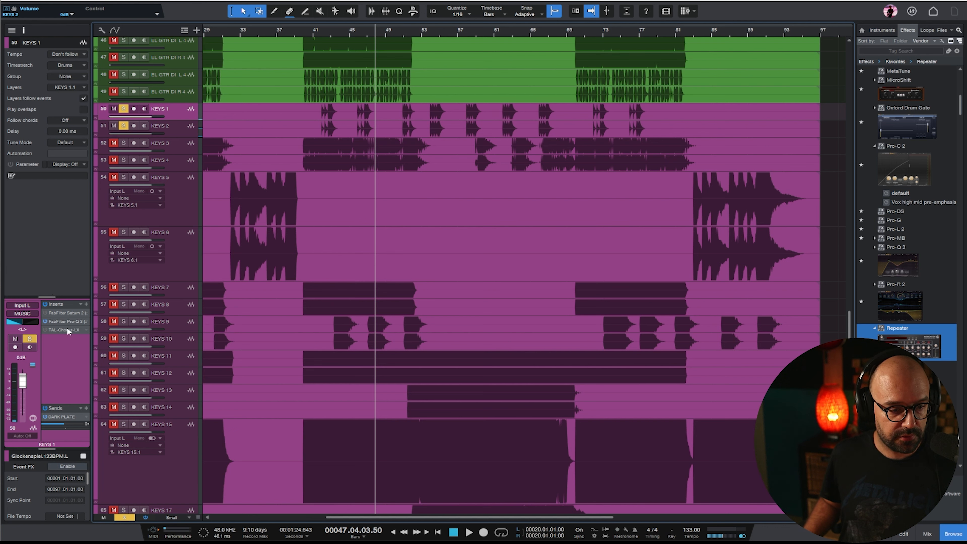
Copy the KEYS 1 Pro-Q 3 to KEYS 2, audition both from bar 46 and close the equalizer
click(61, 322)
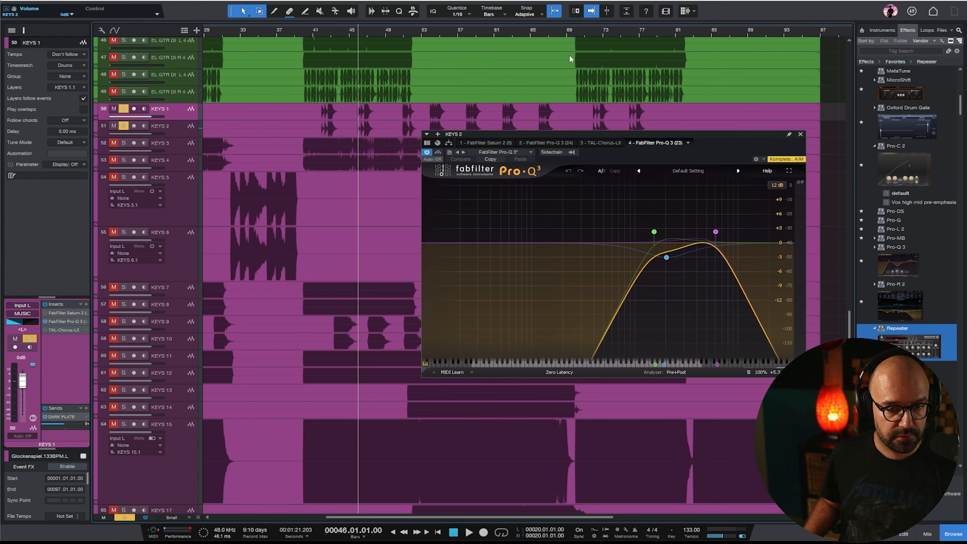
key(space)
click(800, 134)
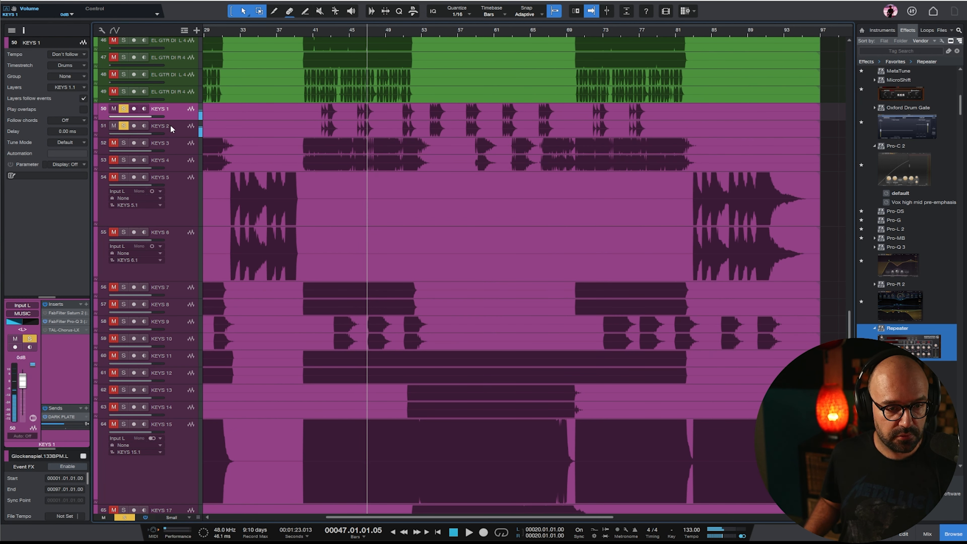
Remove the KEYS 2 track, switch KEYS 1 to stereo and centre its pan
click(171, 127)
key(shift+t)
click(170, 110)
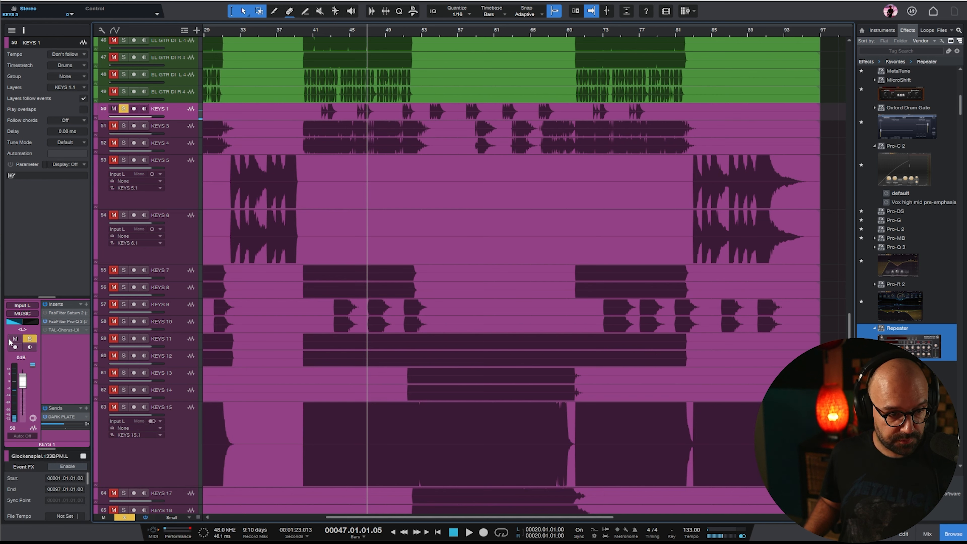
key(e)
Play KEYS 1 from bar 46, raise its DARK PLATE send to about -5.7 dB and clear the solo
click(348, 30)
key(space)
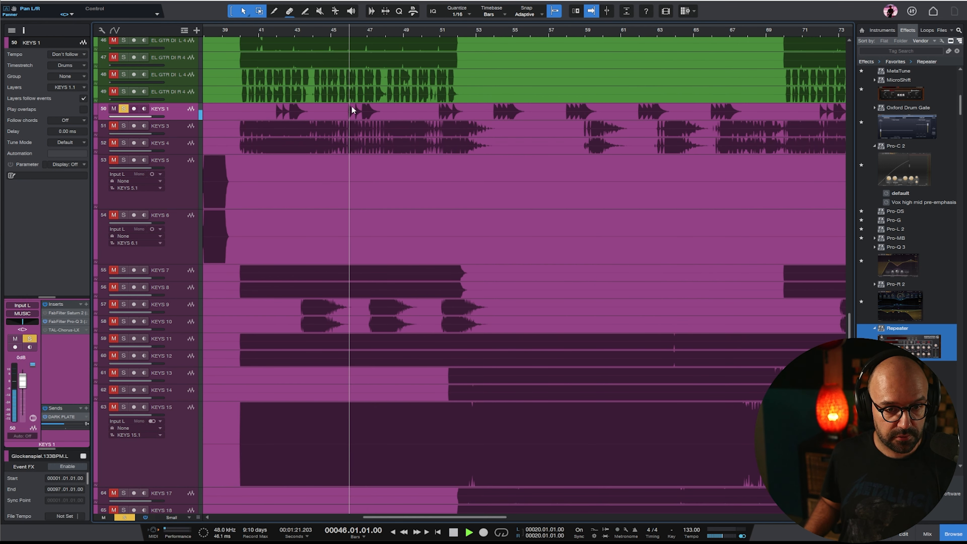
drag(64, 424, 66, 424)
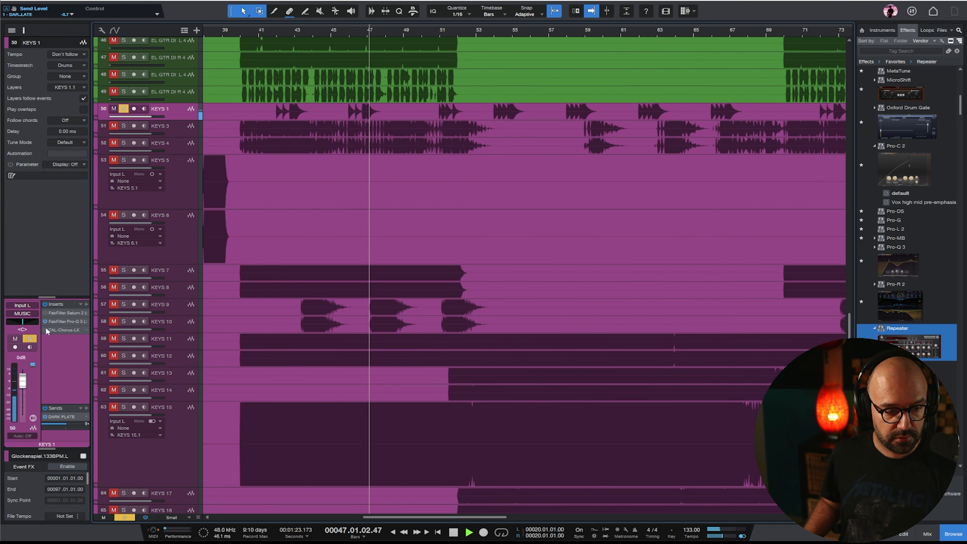
key(space)
key(z)
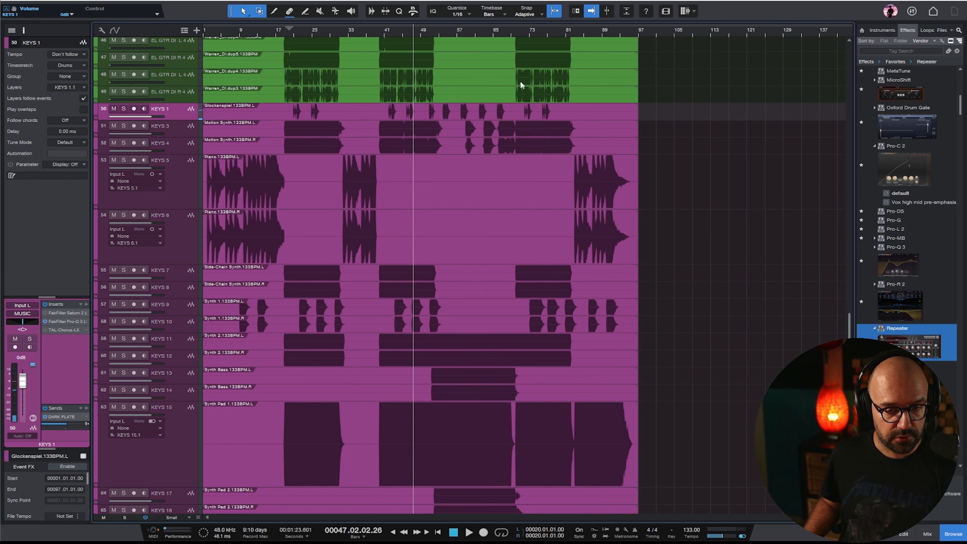
Play the full mix from around bar 54 and raise the KEYS 1 volume to +1.7 dB
click(444, 30)
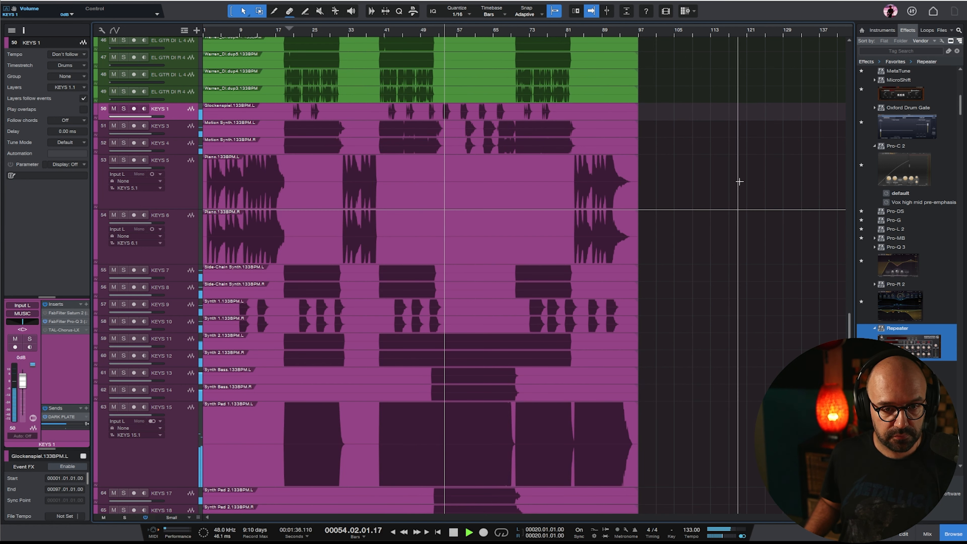
scroll(746, 173, up, 4)
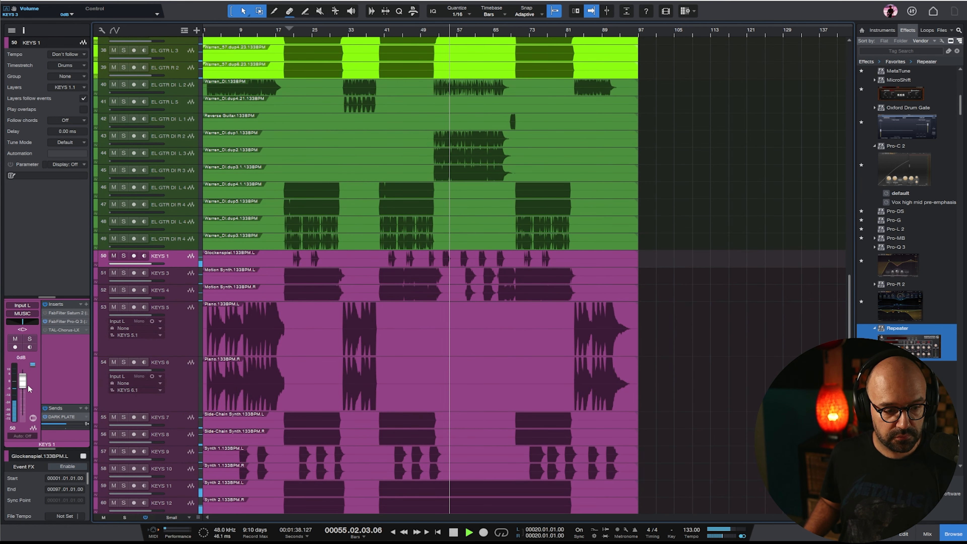
drag(24, 382, 24, 380)
scroll(699, 160, up, 6)
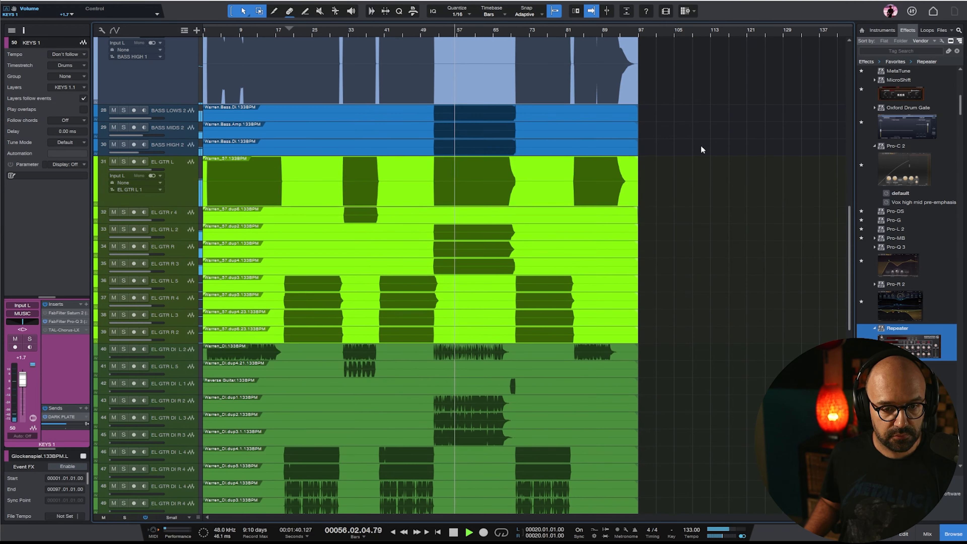
key(space)
Solo EL GTR L 2, play it from bar 56 and open its Pro-Q 3
click(177, 231)
key(s)
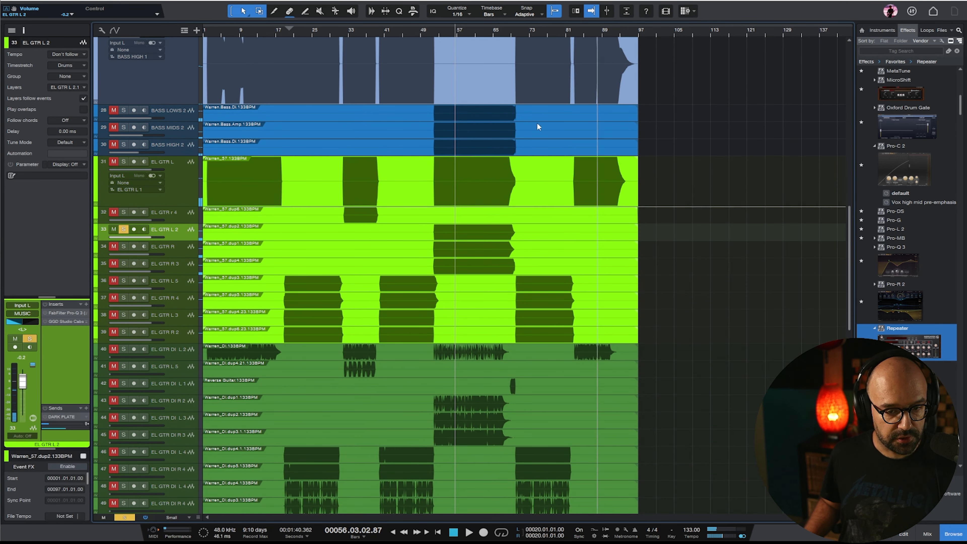
key(e)
key(e)
key(w)
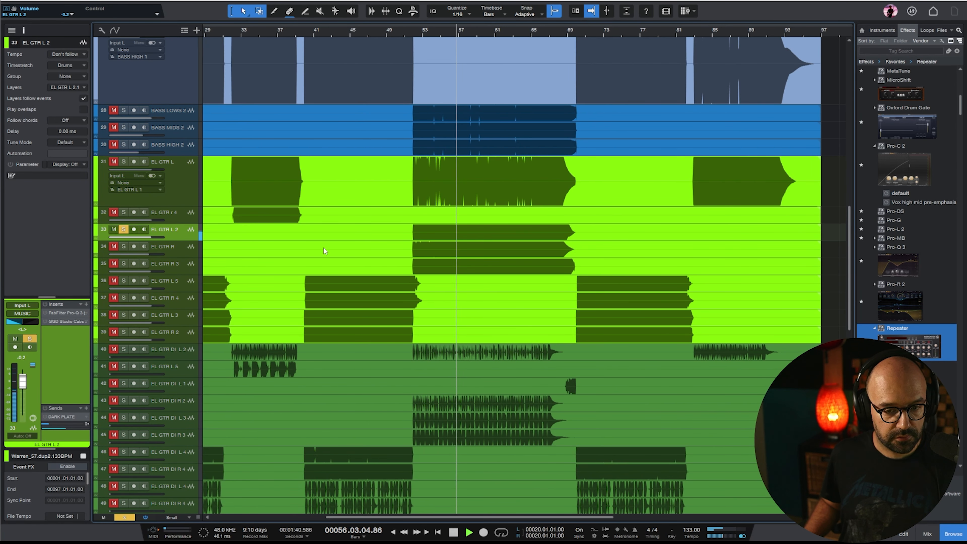
double_click(60, 314)
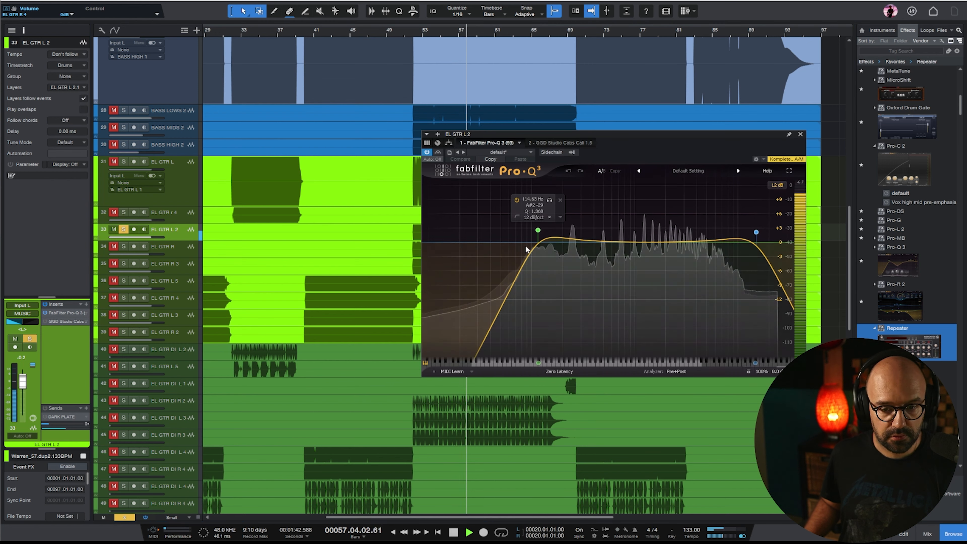
On EL GTR L 2, raise the low cut to about 393 Hz, lower the high cut, add a bell cut near 570 Hz and close the equalizer
drag(538, 232, 589, 235)
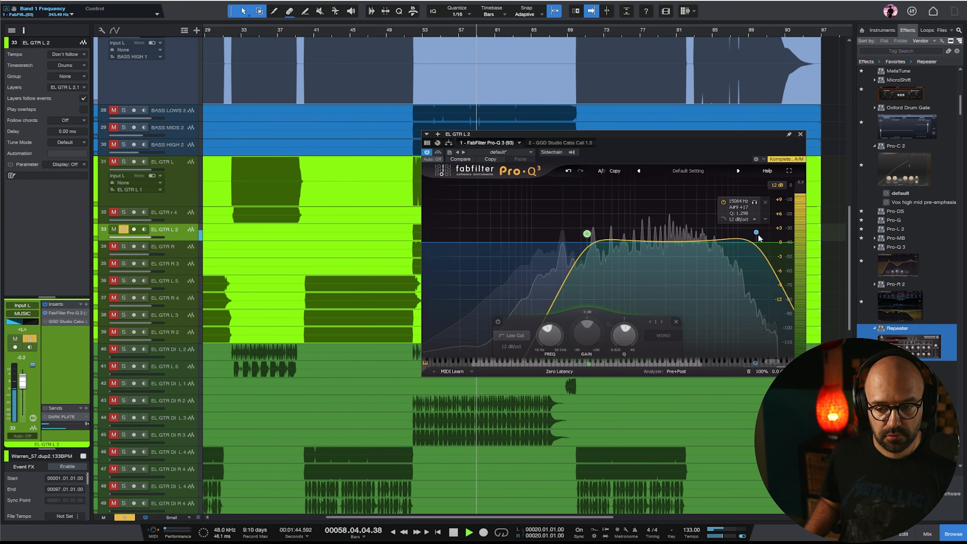
drag(756, 233, 708, 229)
drag(621, 240, 611, 280)
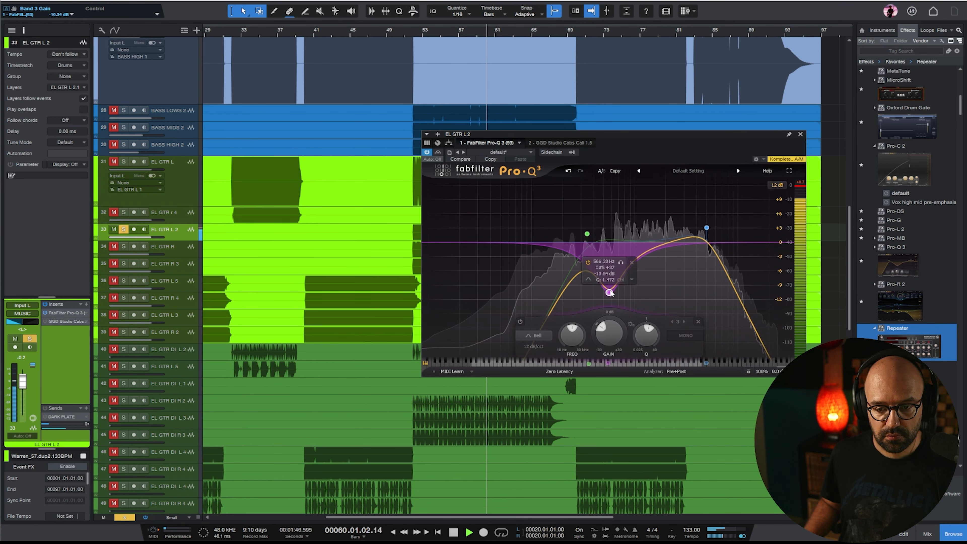
drag(587, 234, 594, 235)
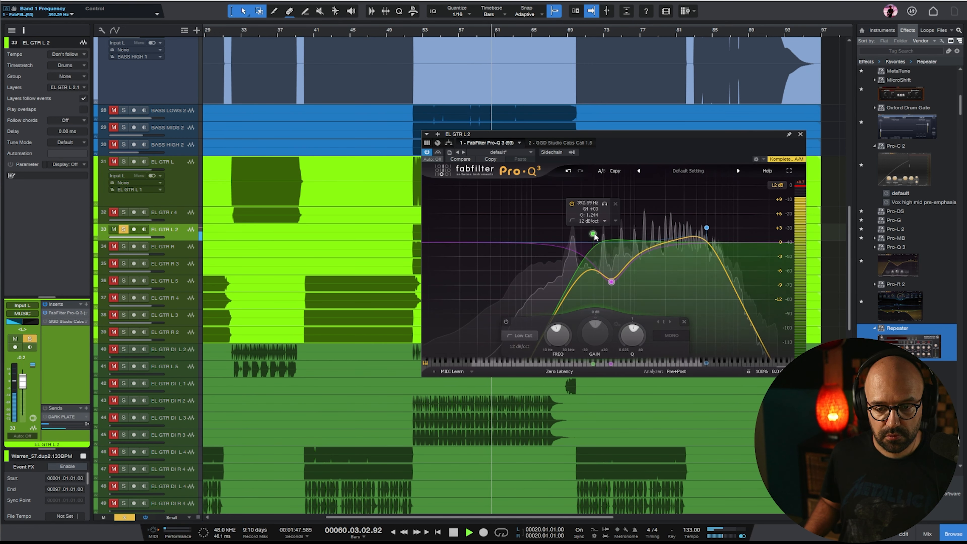
click(800, 134)
Solo EL GTR R during playback from bar 62 and open its Pro-Q 3
click(183, 254)
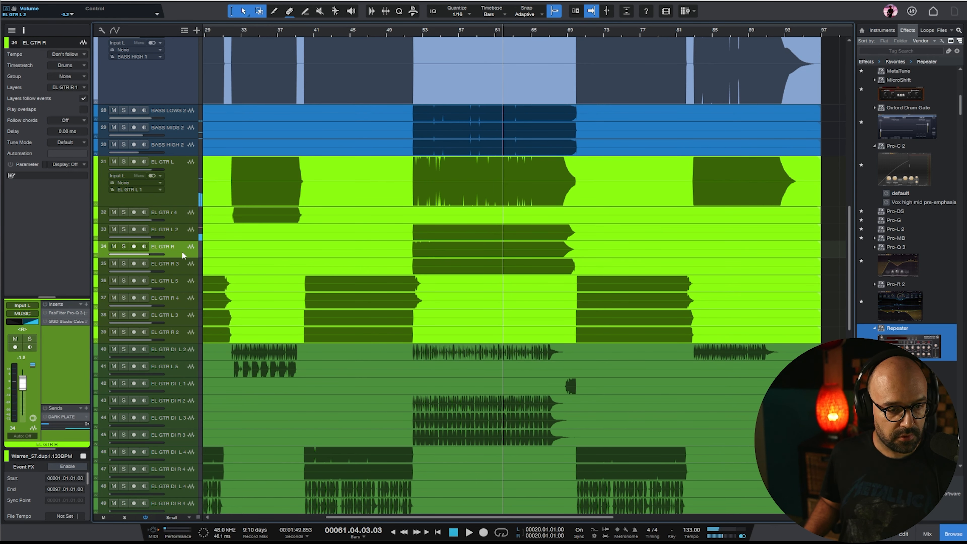
key(space)
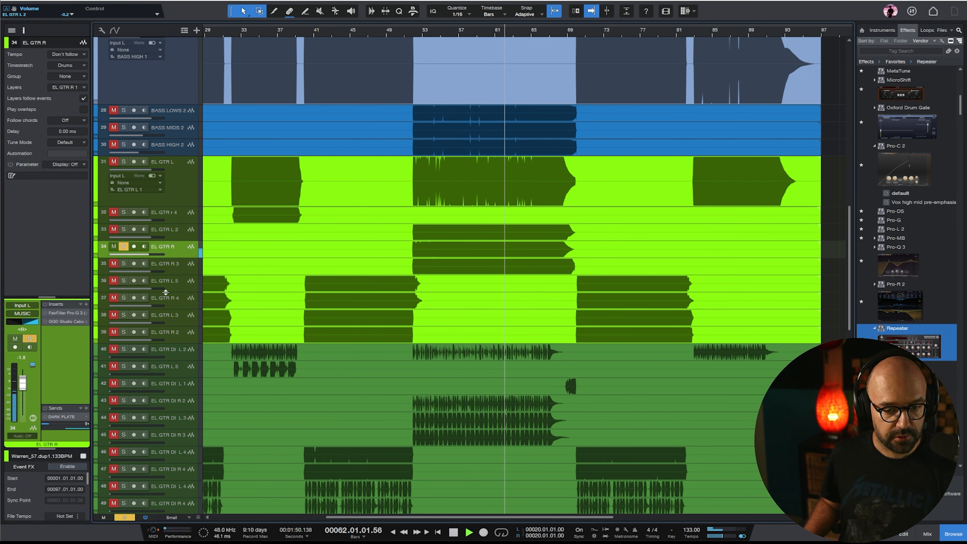
click(55, 313)
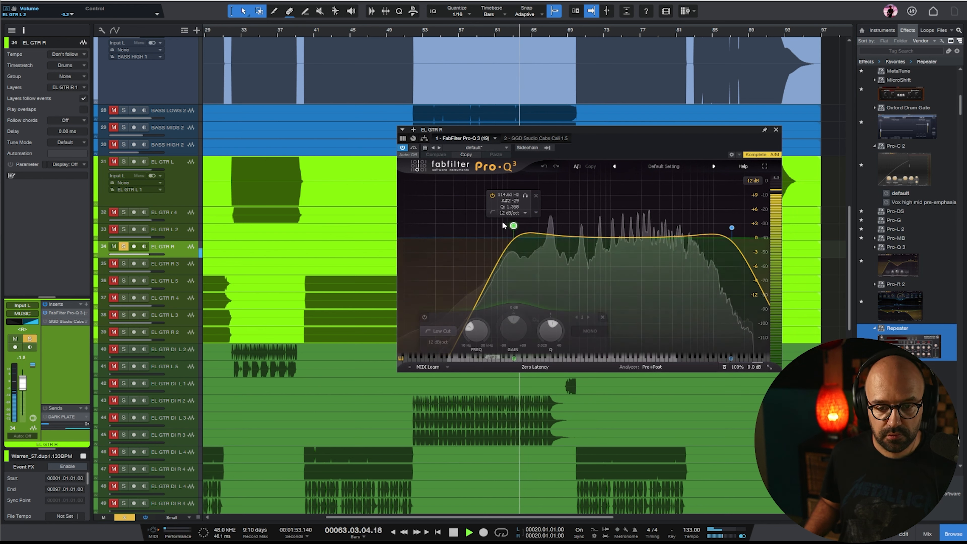
On EL GTR R, set the low cut to about 471 Hz and high cut to about 4980 Hz, adding low-mid and 2.9 kHz bell cuts
drag(514, 226, 564, 227)
drag(630, 237, 597, 269)
drag(731, 228, 674, 215)
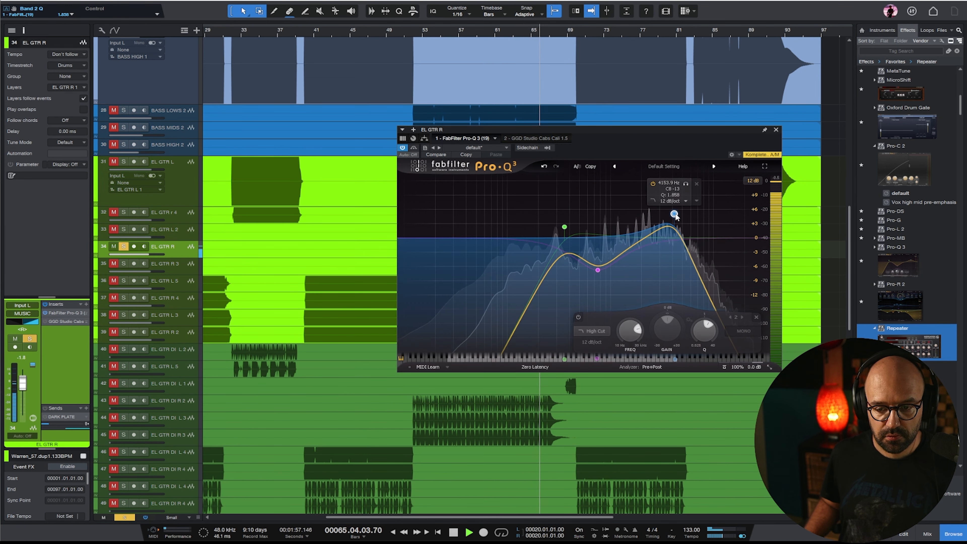
drag(564, 227, 577, 227)
drag(674, 214, 682, 222)
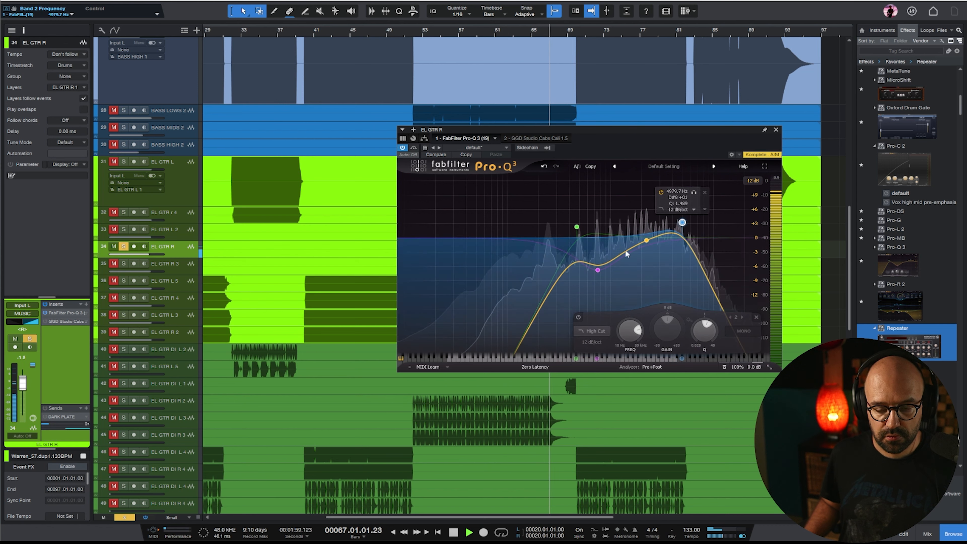
drag(597, 270, 591, 263)
drag(665, 232, 658, 275)
Audition the equalized EL GTR R from bar 60, close the equalizer and stop playback
key(space)
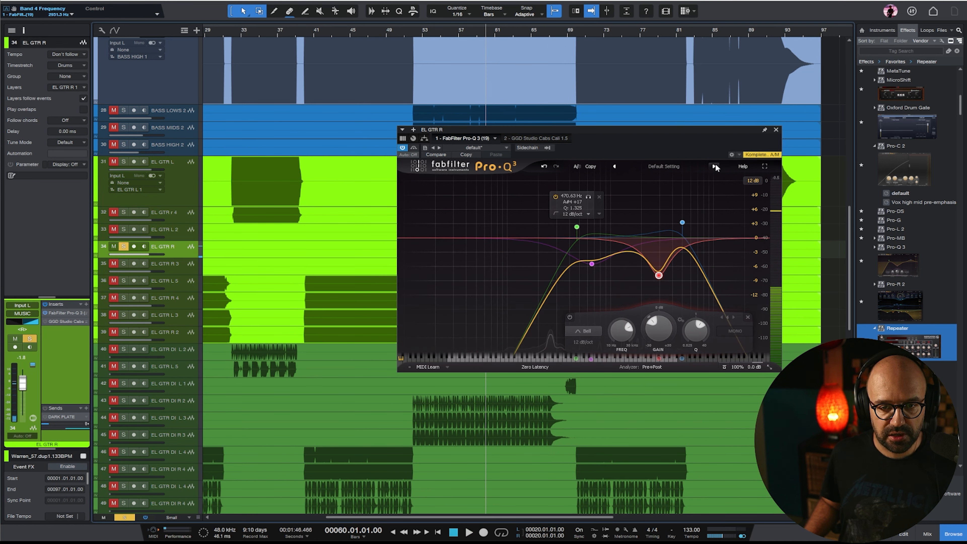
key(space)
mouse_move(757, 368)
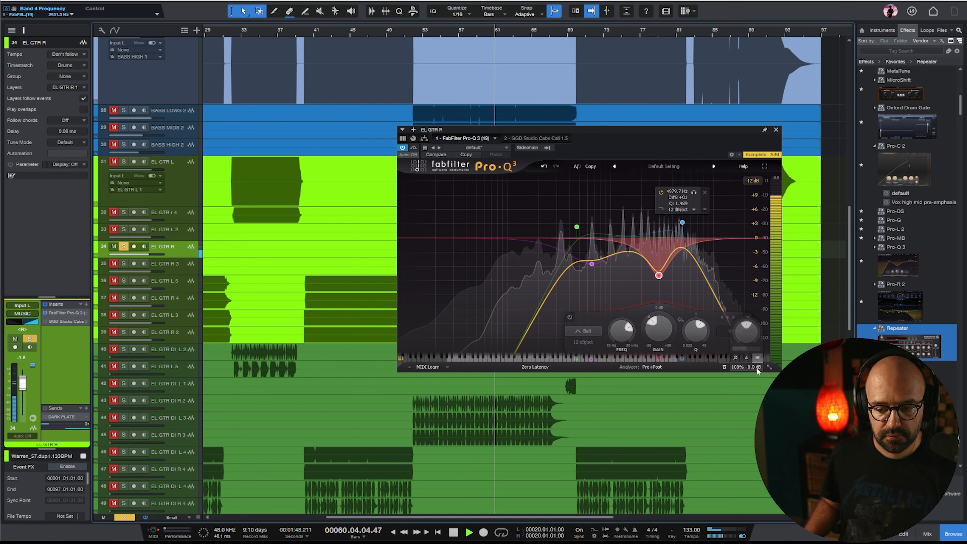
click(776, 129)
key(space)
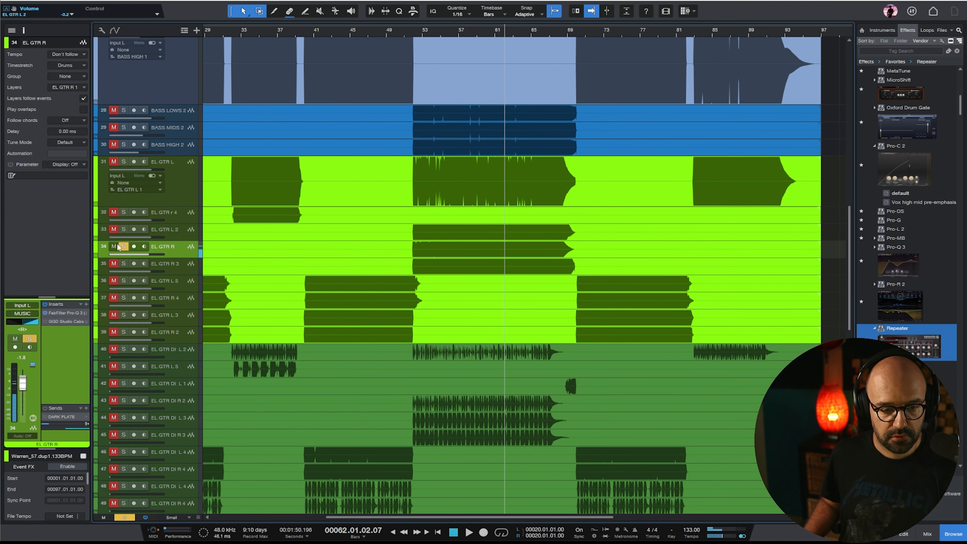
Solo EL GTR R 3, play it from bar 62 and open its Pro-Q 3
click(175, 270)
key(s)
key(space)
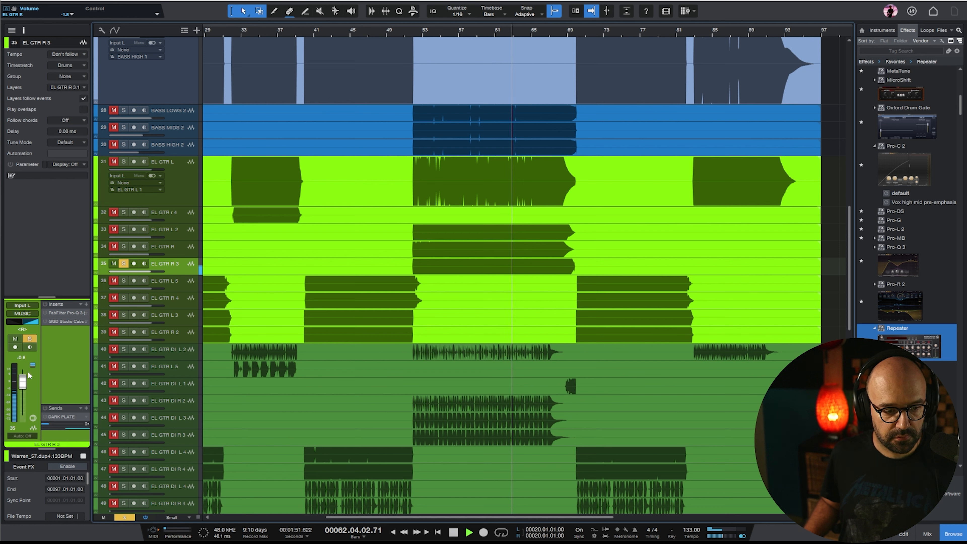
click(46, 314)
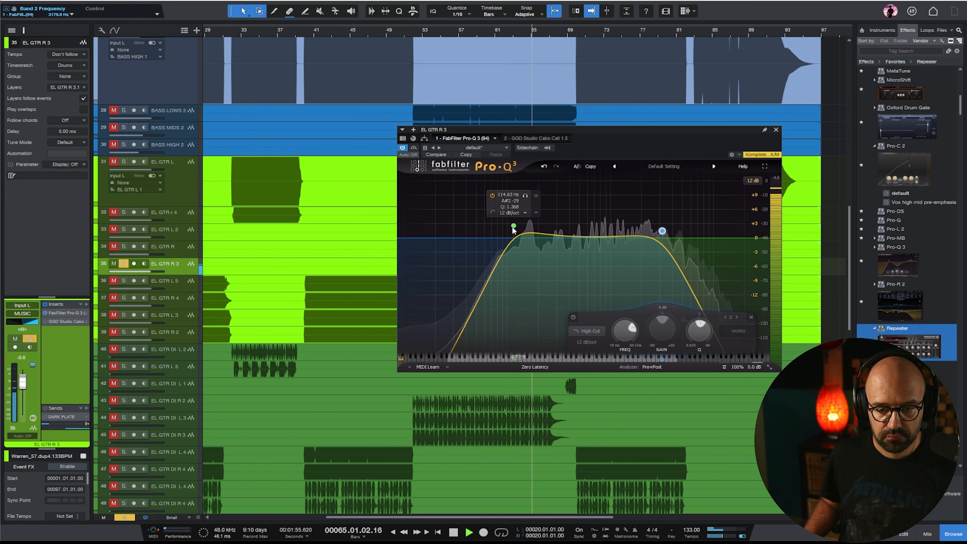
On EL GTR R 3, set the low cut to about 234 Hz, adjust the high cut and add two bell cuts, one at 351 Hz, -5.23 dB
drag(513, 225, 546, 227)
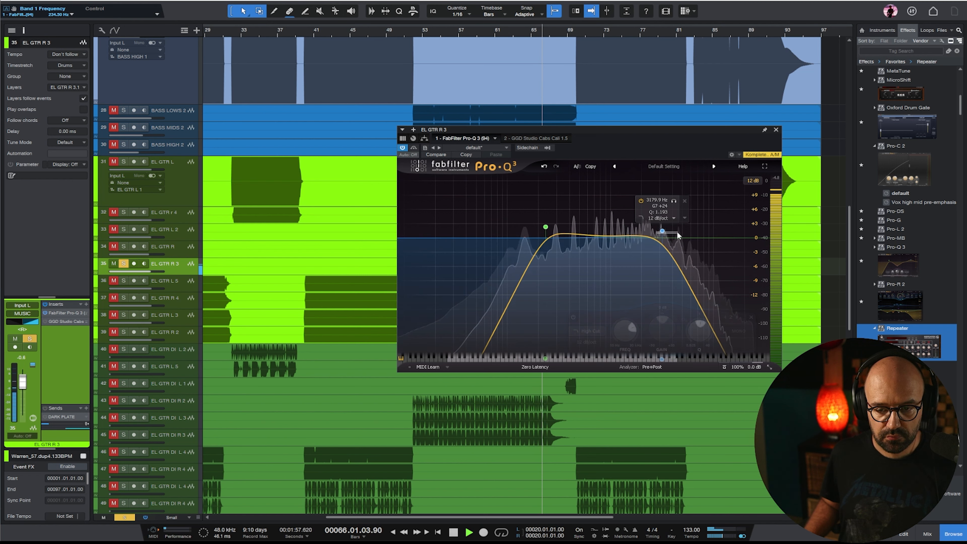
drag(662, 231, 643, 268)
scroll(560, 265, up, 3)
drag(560, 235, 564, 263)
key(space)
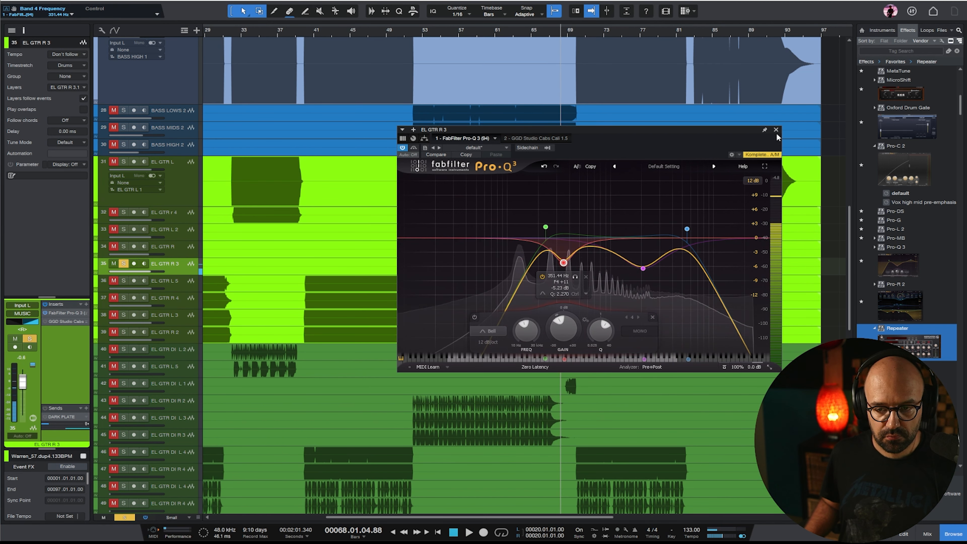
click(776, 130)
Solo EL GTR L 5, R 4, L 3 and R 2 together and play them from about bar 45
key(w)
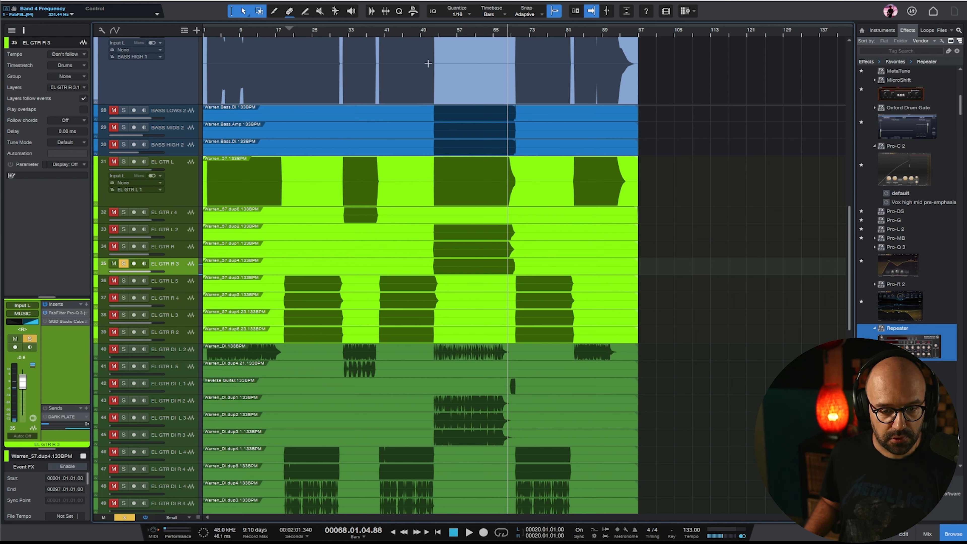
click(403, 36)
click(181, 283)
shift+click(179, 332)
key(s)
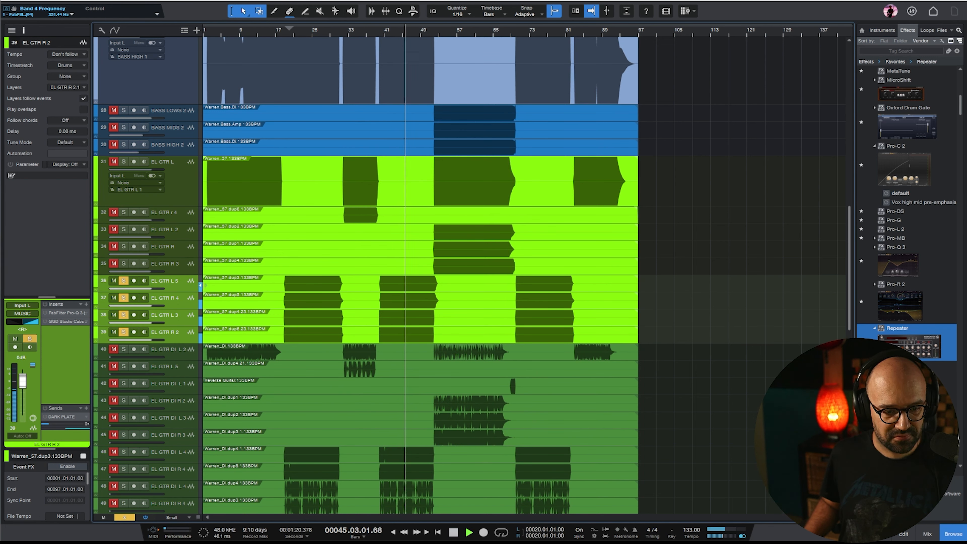
Enable EL GTR L 5's Pro-Q 3 with a low cut just under 200 Hz, lowered high cut and two bell cuts, one at 600 Hz, -4.71 dB
click(180, 286)
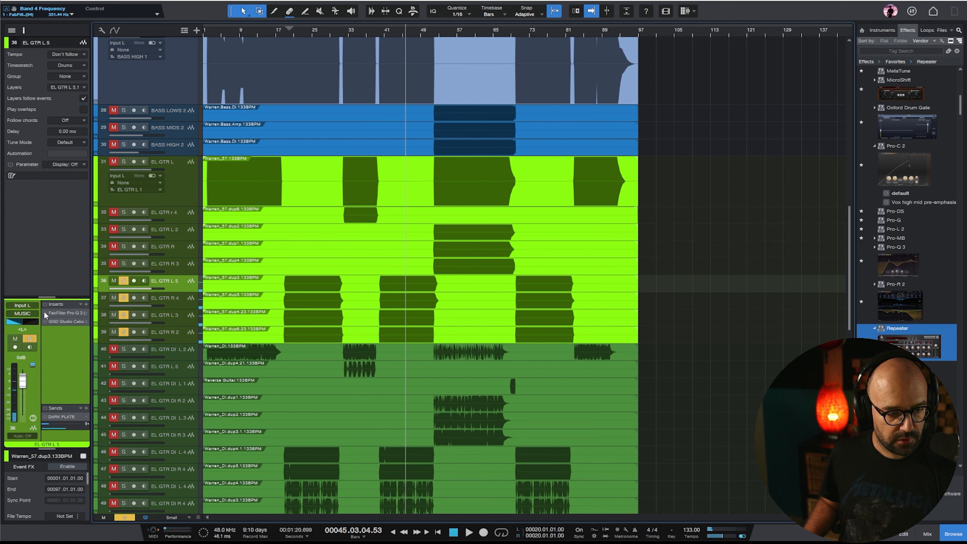
click(923, 535)
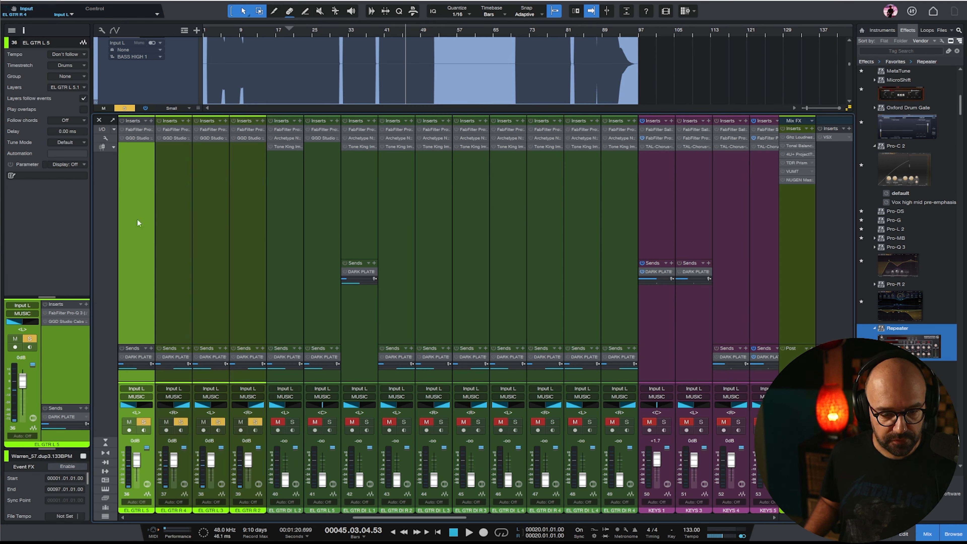
click(136, 129)
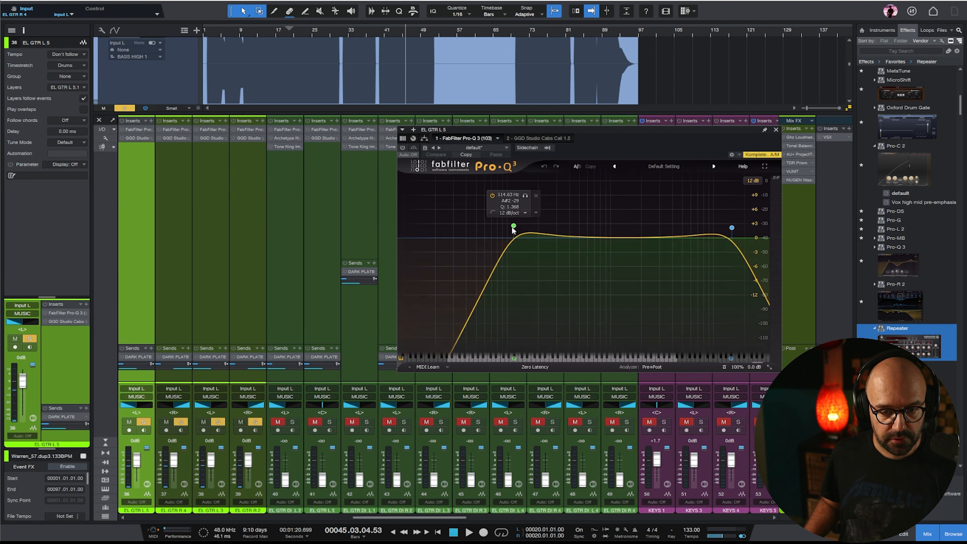
drag(513, 229, 585, 224)
drag(732, 228, 654, 262)
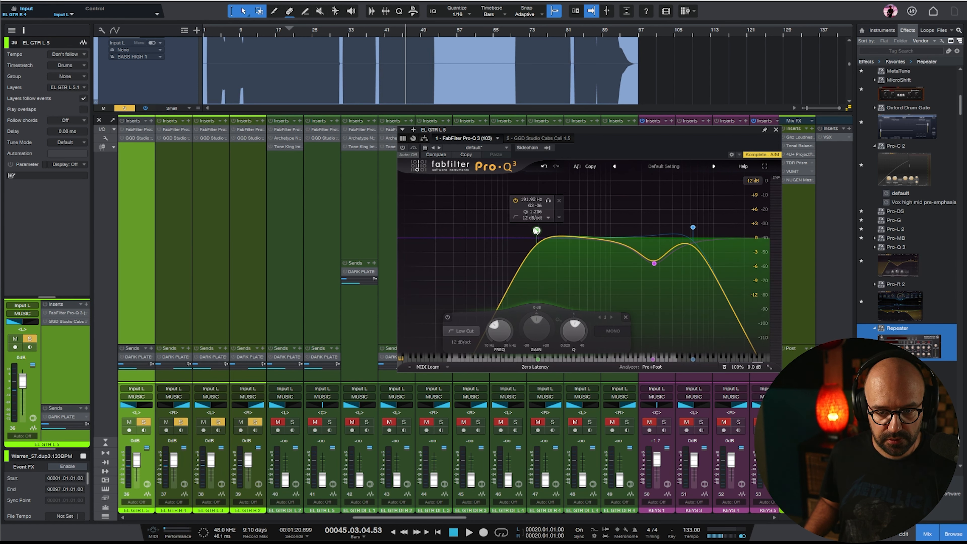
drag(566, 238, 587, 260)
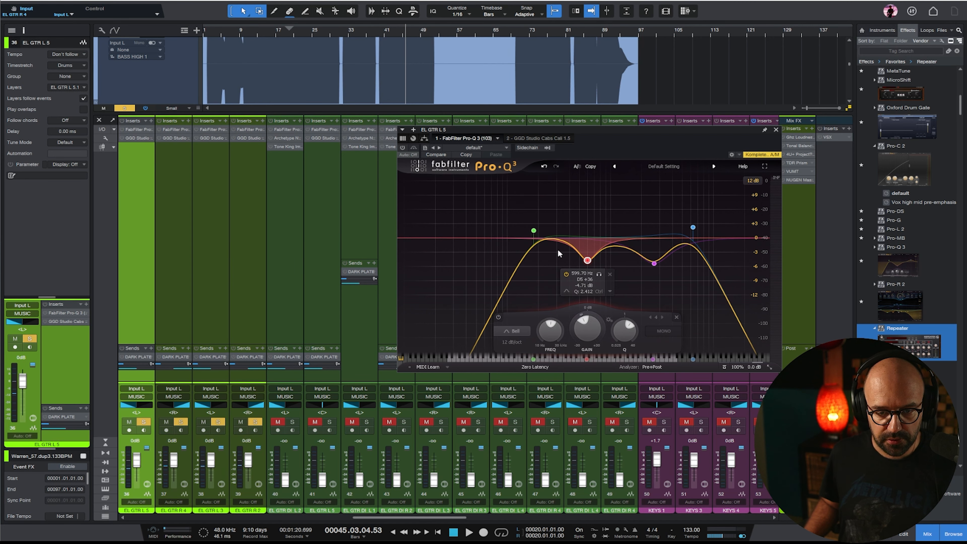
click(122, 130)
Copy the EL GTR L 5 Pro-Q 3 to EL GTR R 4, L 3 and R 2, audition from bar 42 and close the equalizer
click(185, 161)
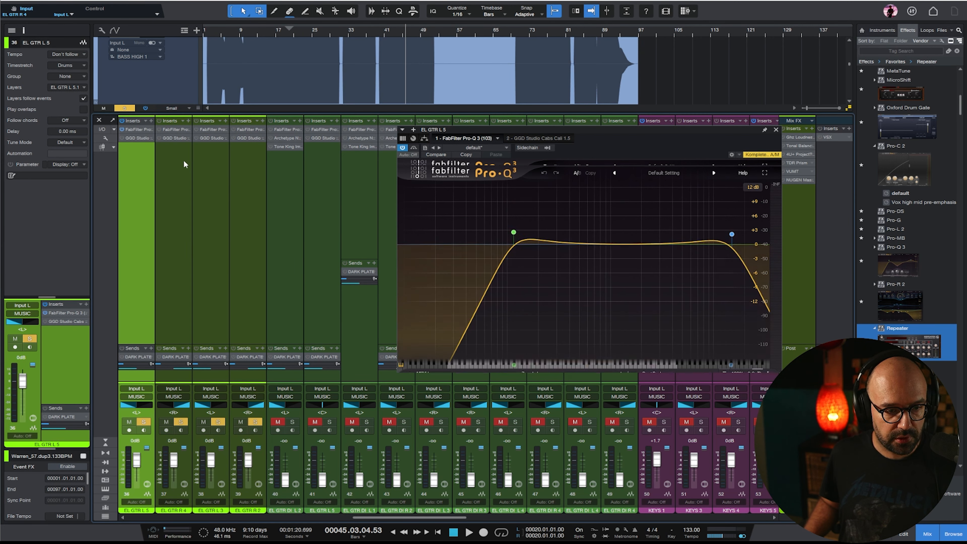
shift+click(235, 159)
drag(139, 129, 197, 130)
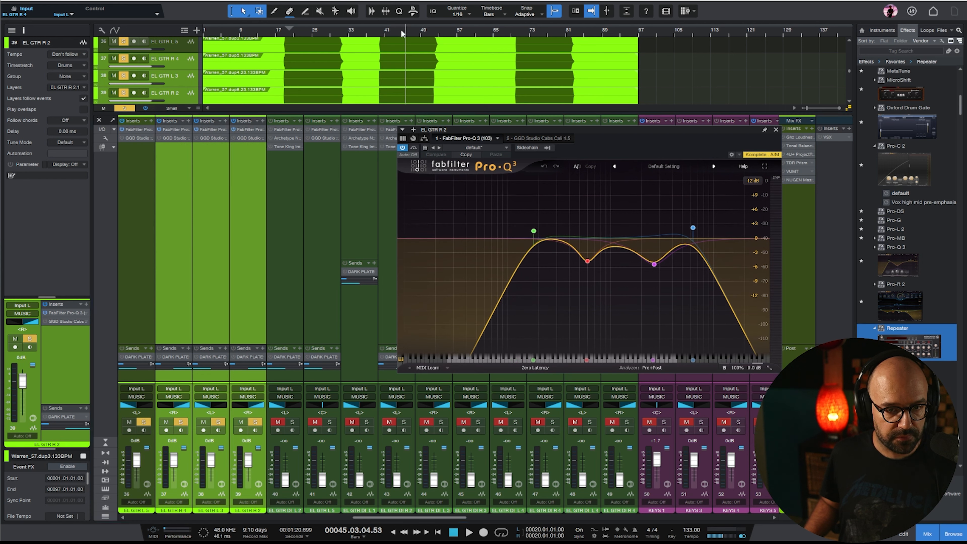
click(392, 32)
key(space)
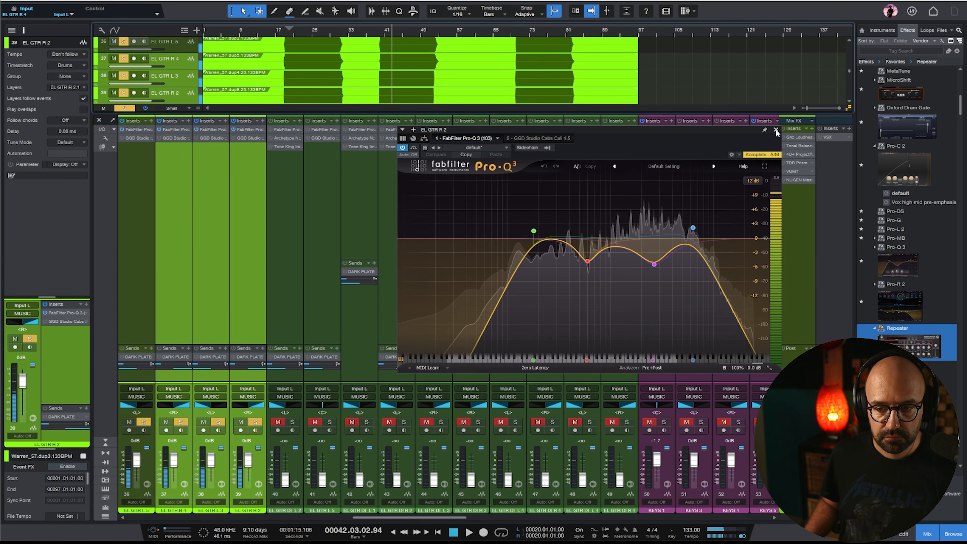
click(776, 130)
Clear the guitar solos, return from the mixer to the full arrangement and play the whole mix from bar 42
click(144, 422)
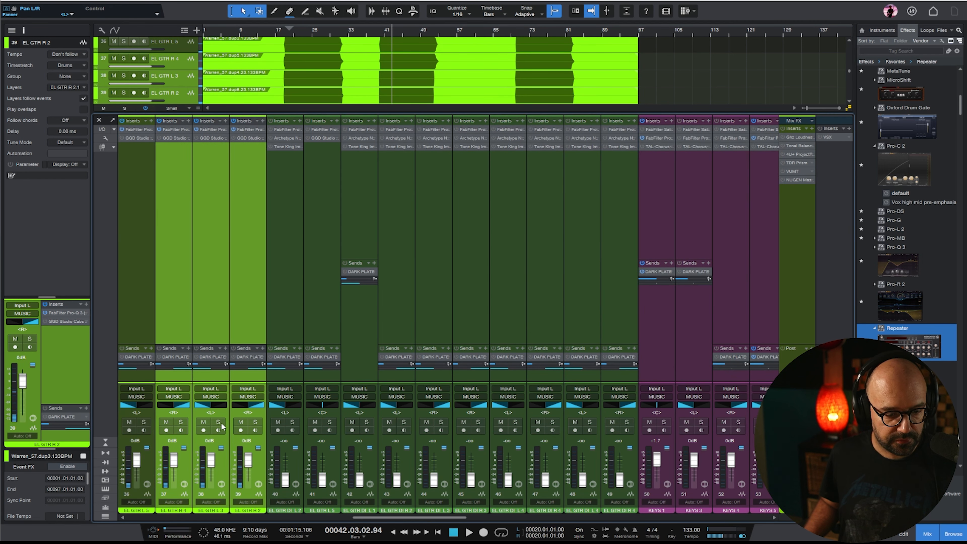
click(919, 537)
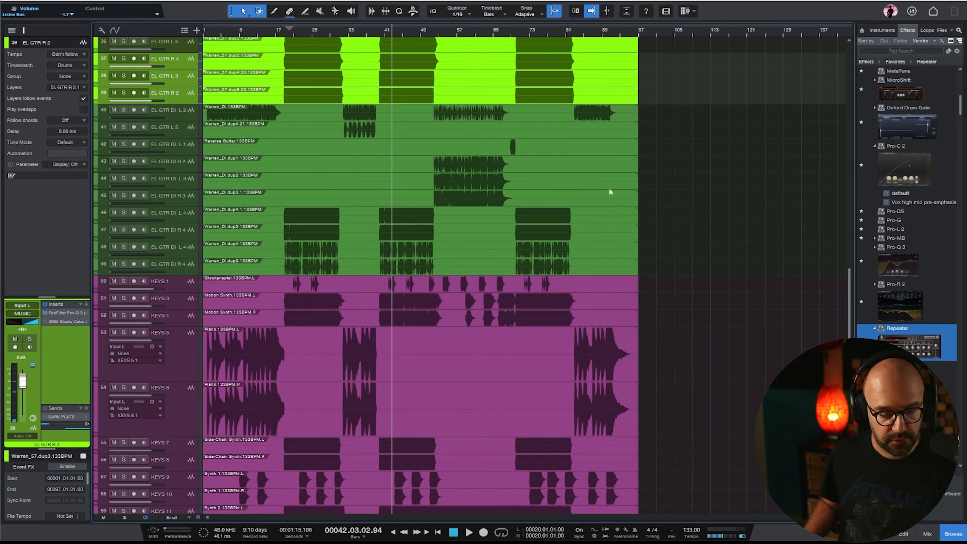
scroll(554, 263, up, 5)
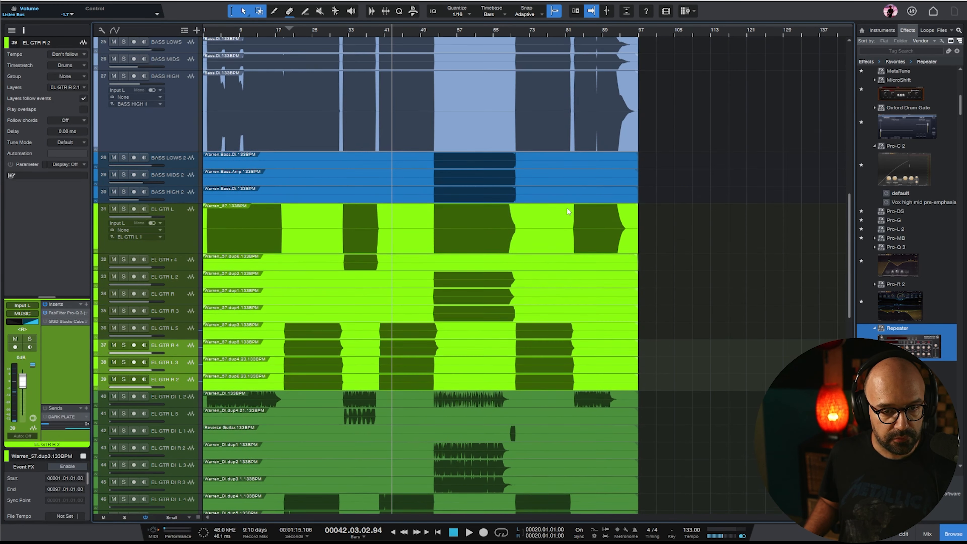
scroll(653, 182, down, 15)
key(space)
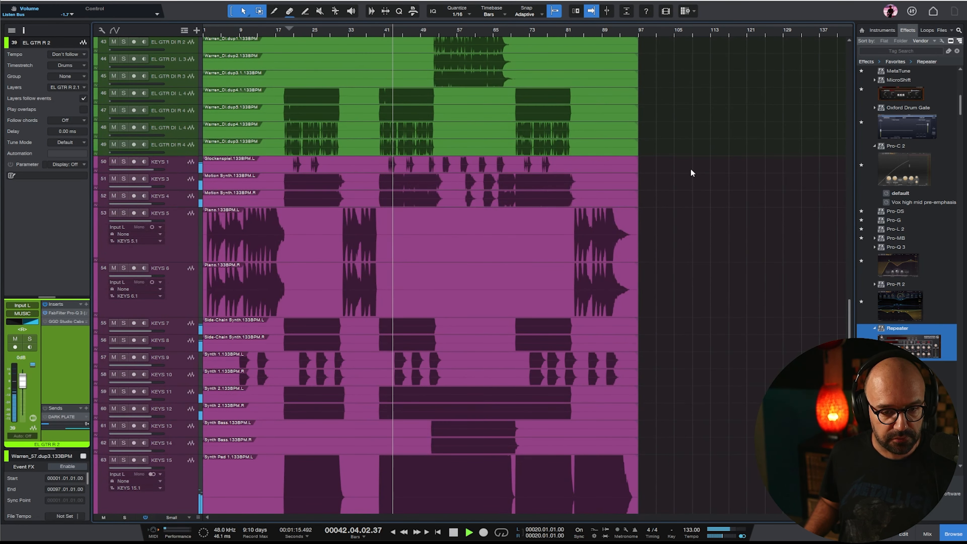
Open the BASS bus Pro-Q 3 and add bell cuts near 160 Hz (-6.9 dB) and 588 Hz (-5.7 dB), plus an upper-mid boost
scroll(693, 172, down, 5)
click(926, 534)
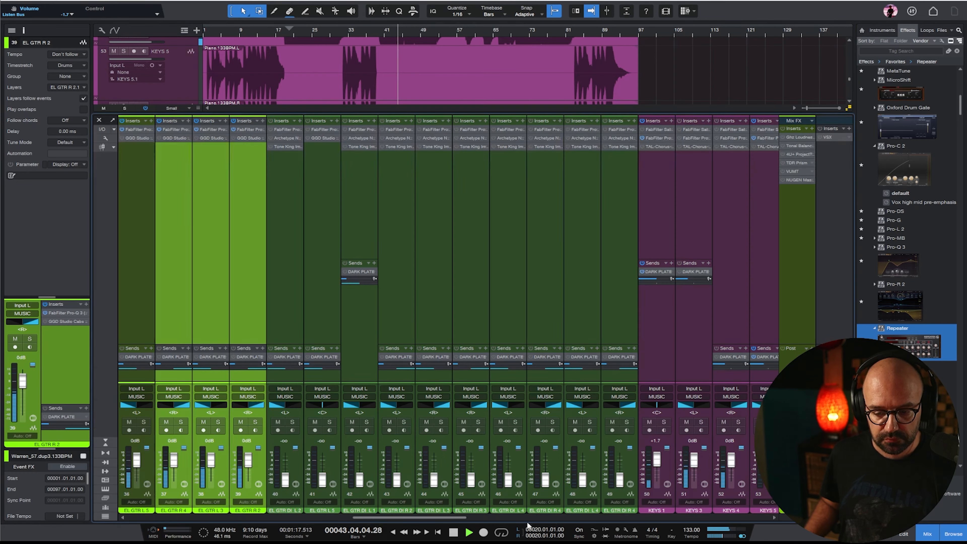
drag(411, 518, 665, 386)
click(566, 190)
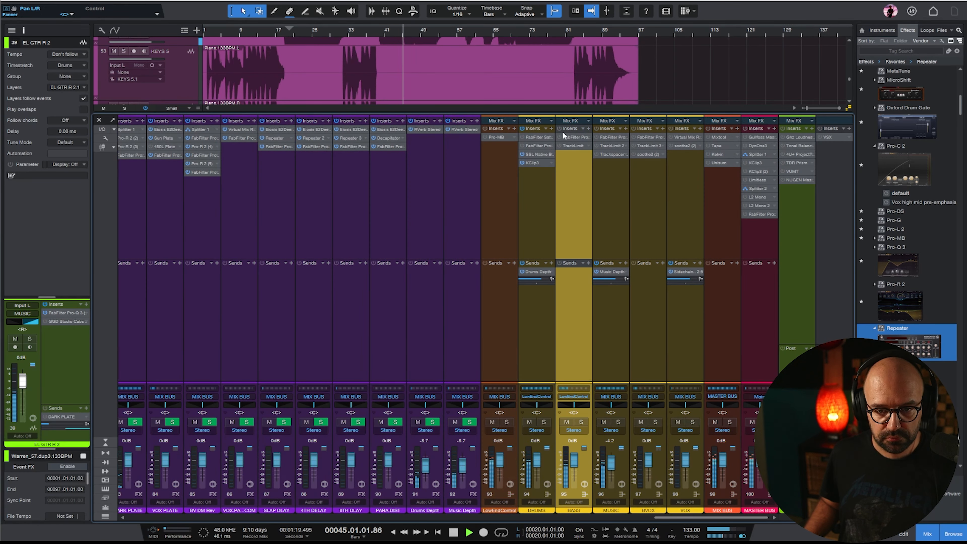
double_click(568, 134)
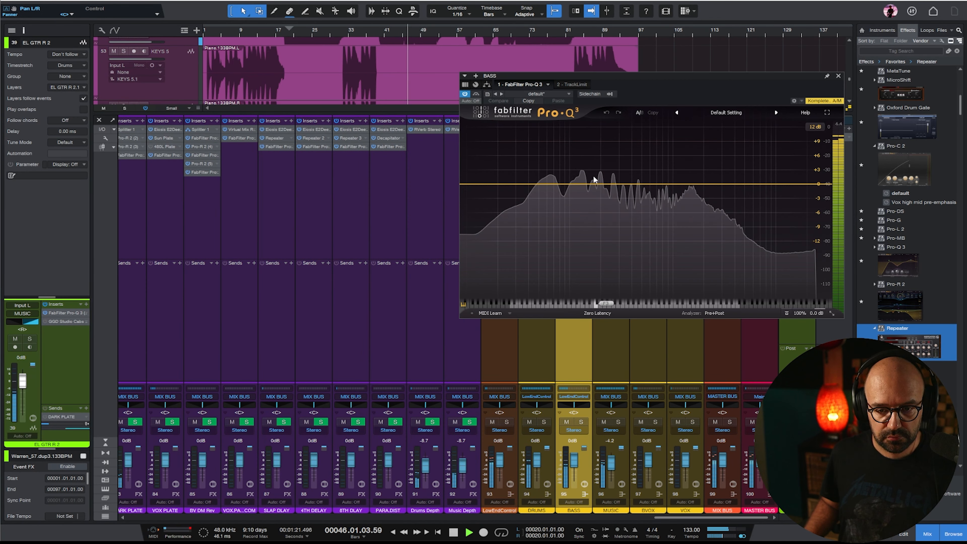
drag(587, 187, 594, 218)
scroll(591, 219, up, 5)
mouse_move(694, 185)
mouse_down()
mouse_move(727, 164)
mouse_move(705, 172)
mouse_up()
drag(645, 183, 649, 211)
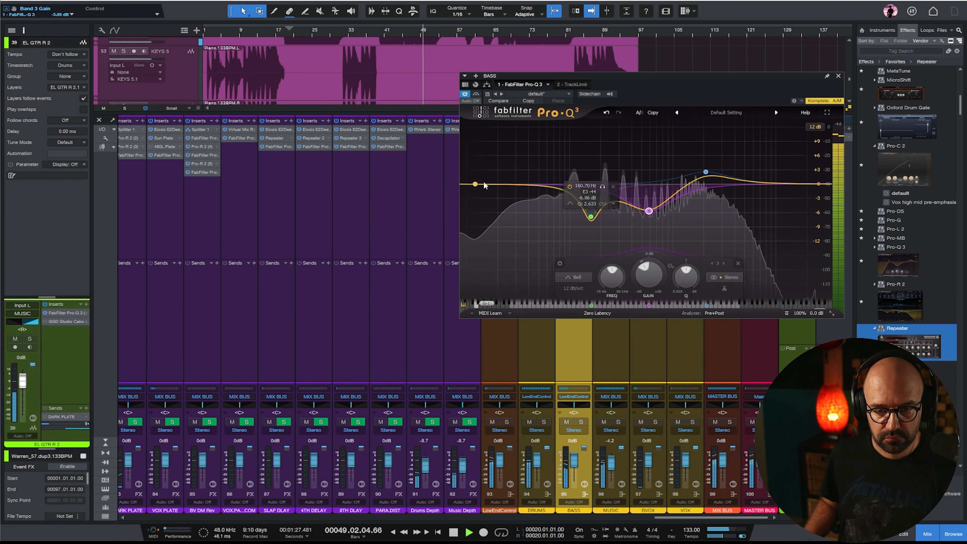
Add a 3.34 dB low-shelf boost at about 73 Hz to the BASS bus and slightly reduce and lower the upper-mid boost
drag(484, 184, 560, 177)
scroll(552, 174, down, 1)
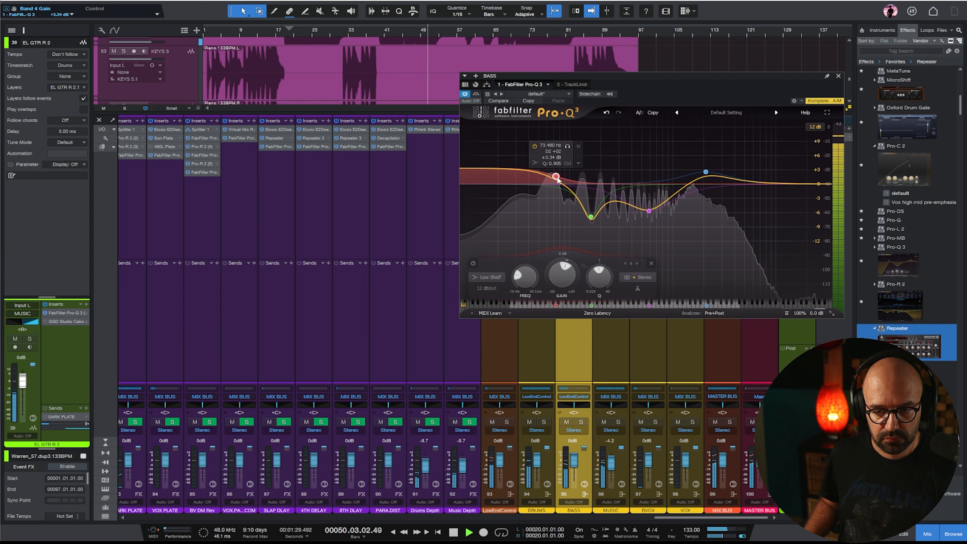
drag(705, 172, 698, 174)
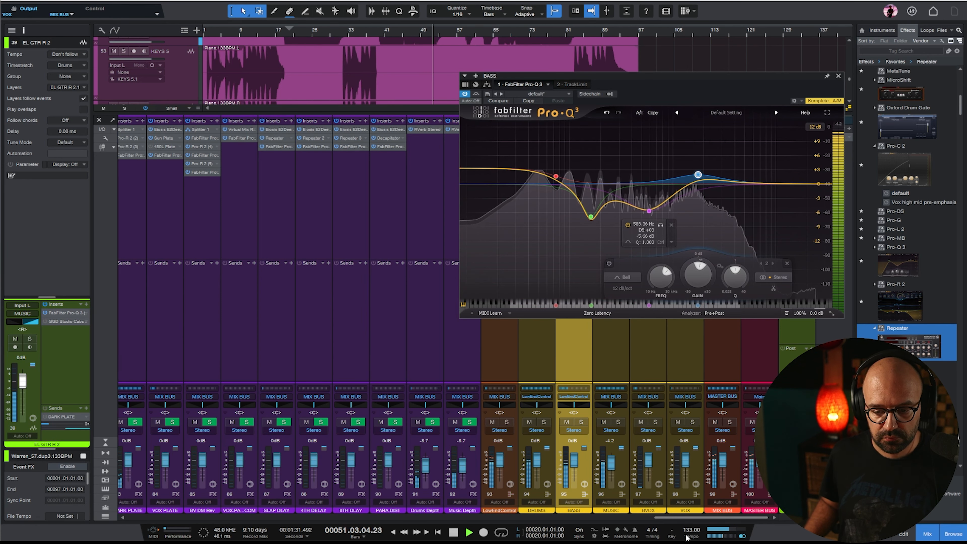
Rebalance the bass tracks from bar 42: BASS MIDS 2 at -2.5 dB, BASS LOWS 2 at -3.3 dB, BASS MIDS and BASS HIGH raised
drag(696, 517, 308, 488)
drag(222, 473, 221, 469)
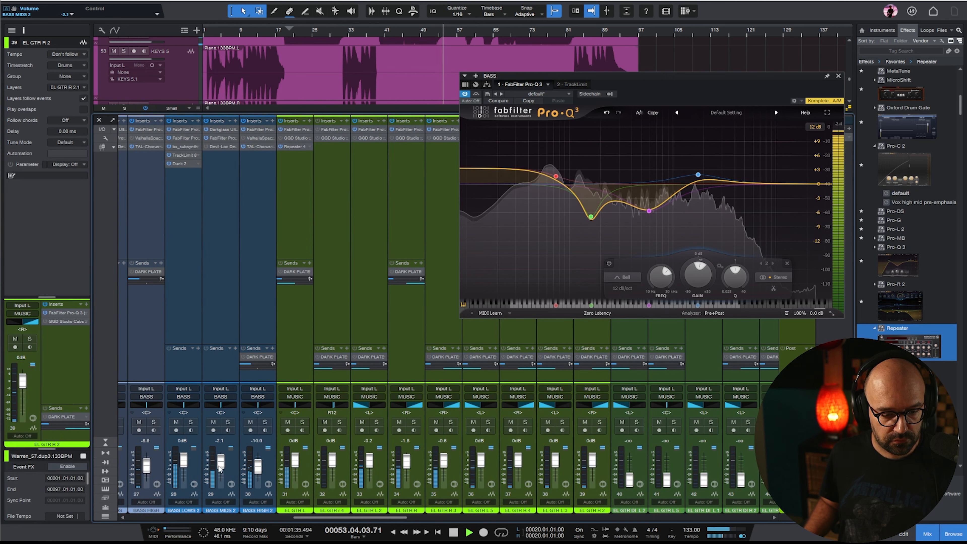
drag(381, 517, 318, 518)
drag(549, 460, 551, 465)
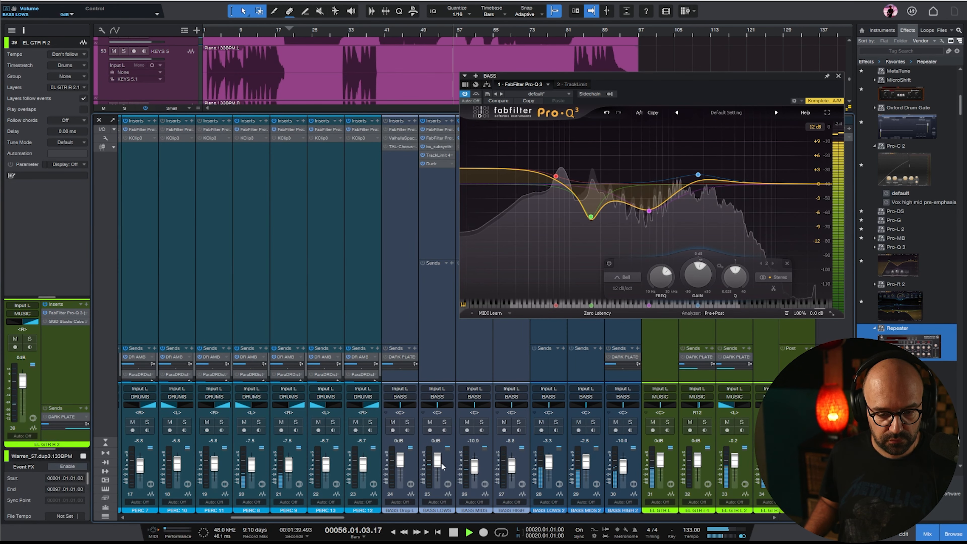
click(388, 29)
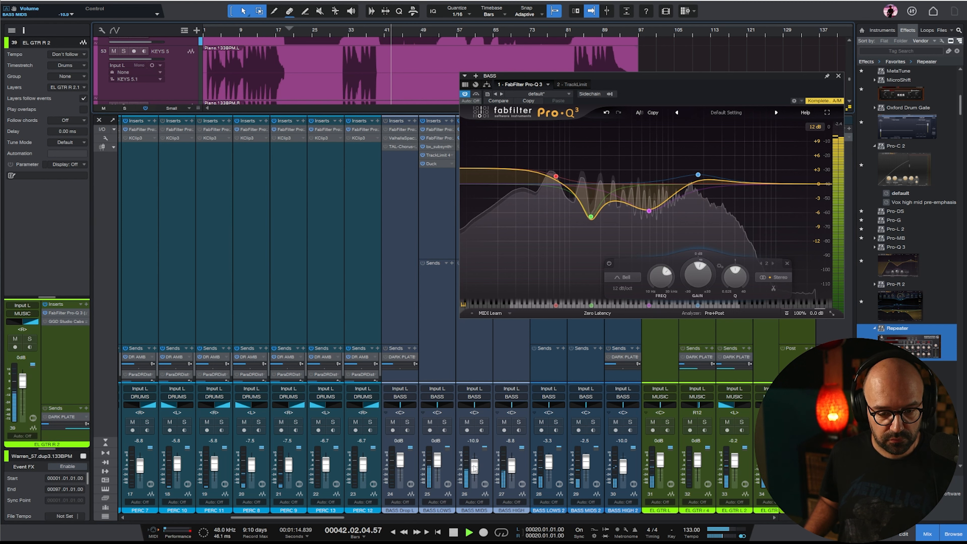
drag(474, 467, 511, 465)
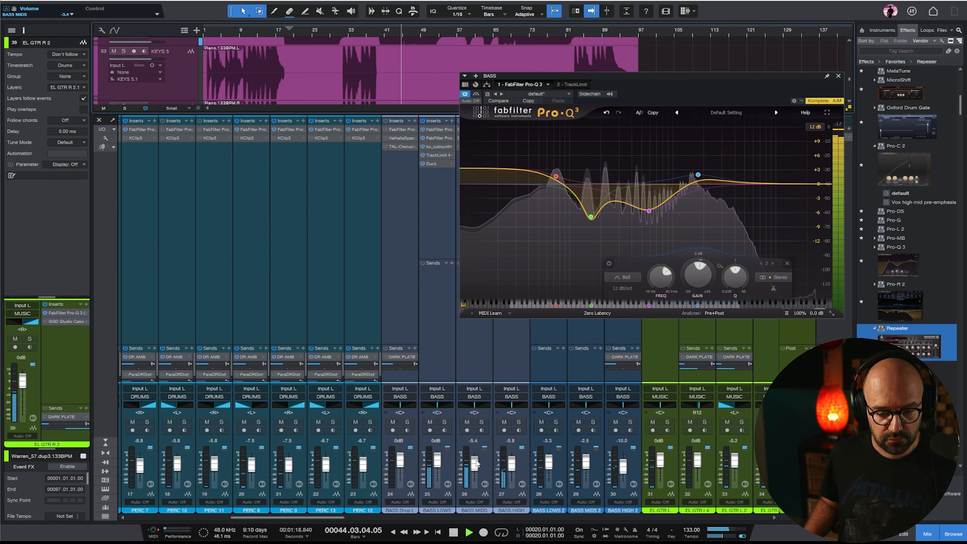
Lower the BASS bus level to -1.3 dB and close its equalizer
drag(340, 518, 762, 519)
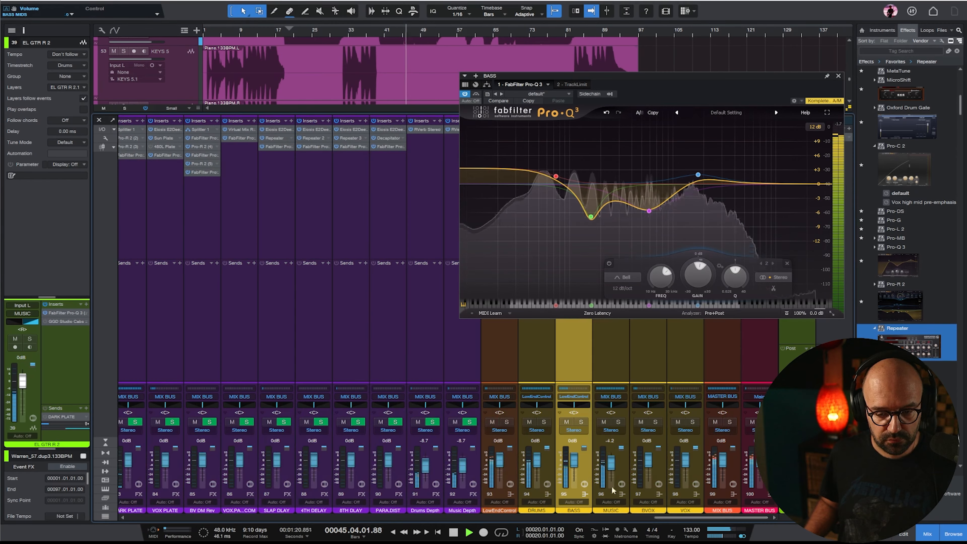
drag(574, 461, 574, 462)
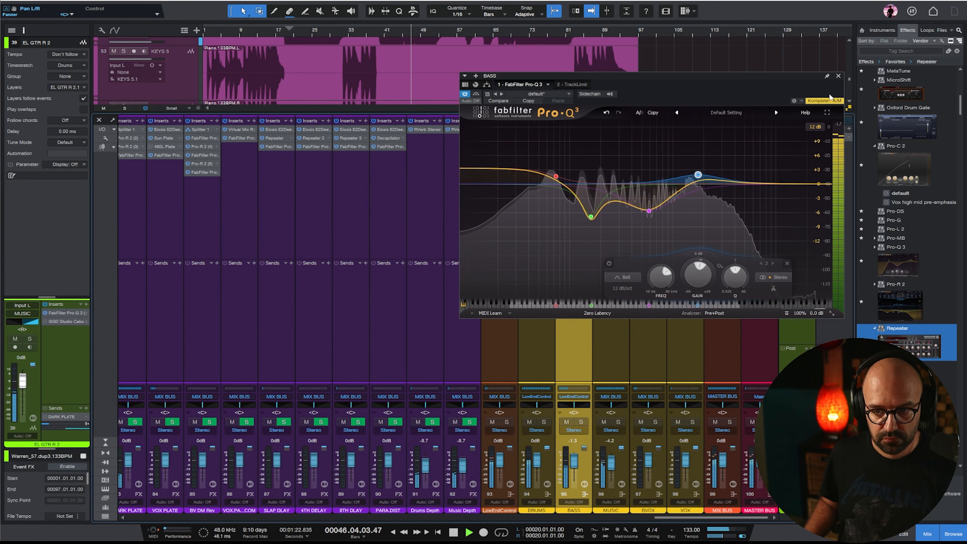
click(838, 76)
Shape the MUSIC bus Pro-Q 3 with a -2.91 dB bell at 2509.5 Hz, a 6 dB/oct high cut and a -3.26 dB low-mid cut
click(612, 164)
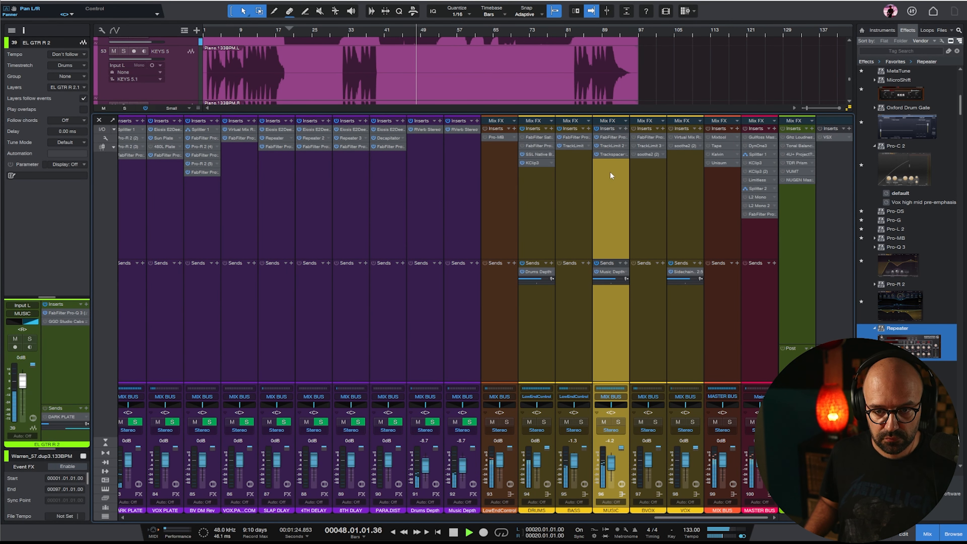
click(610, 136)
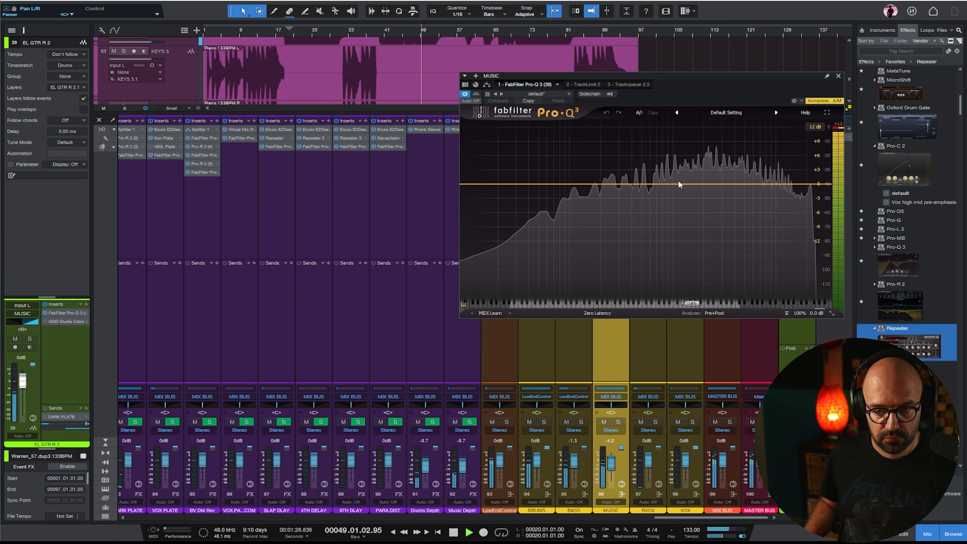
drag(674, 185, 713, 199)
drag(822, 185, 785, 185)
scroll(785, 185, down, 1)
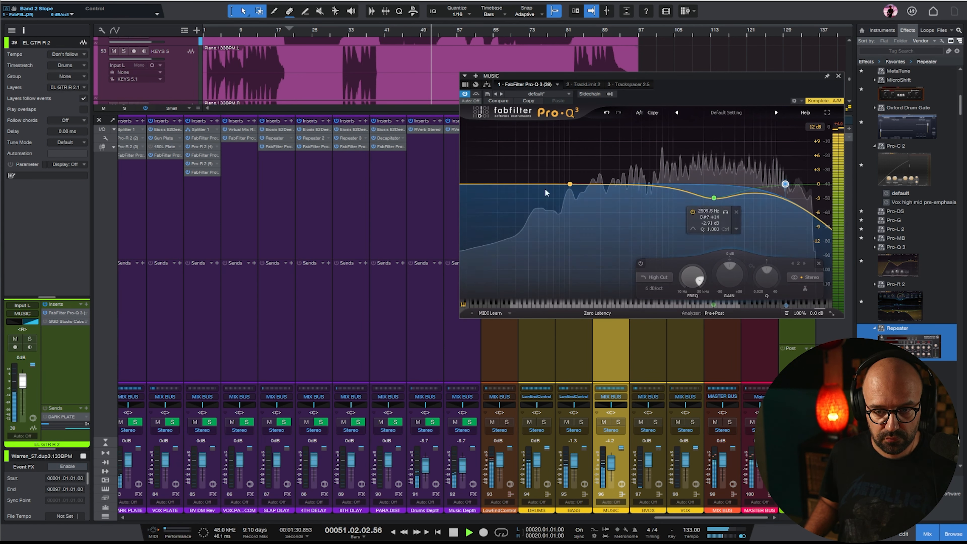
drag(481, 184, 628, 202)
key(Escape)
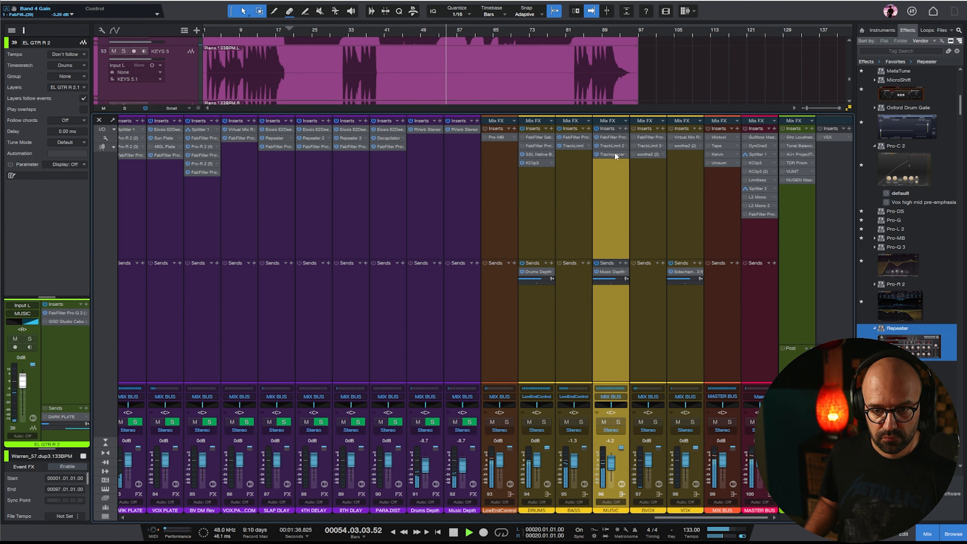
Set the MUSIC bus TrackLimit threshold to -6.9, lower the bus level to -7.1 dB and close the limiter
click(607, 144)
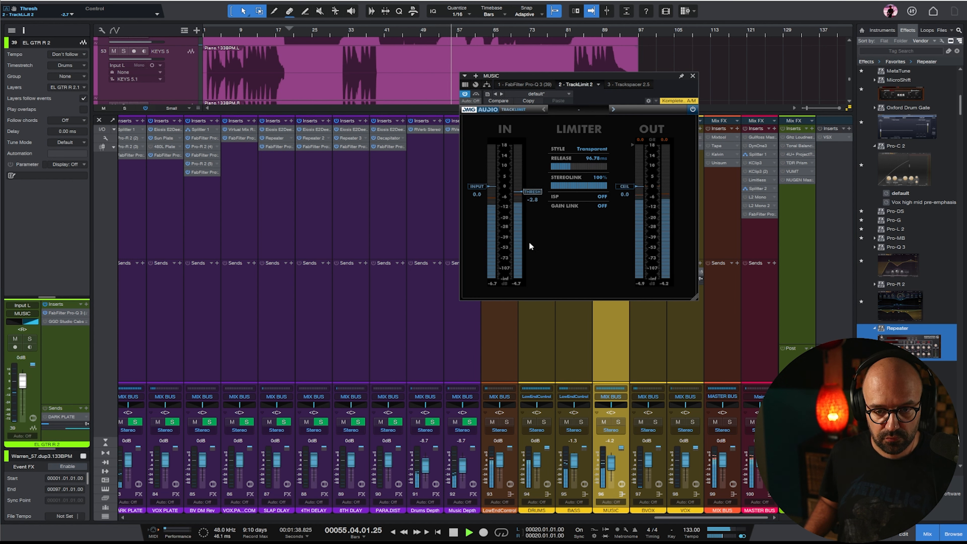
drag(533, 273, 537, 321)
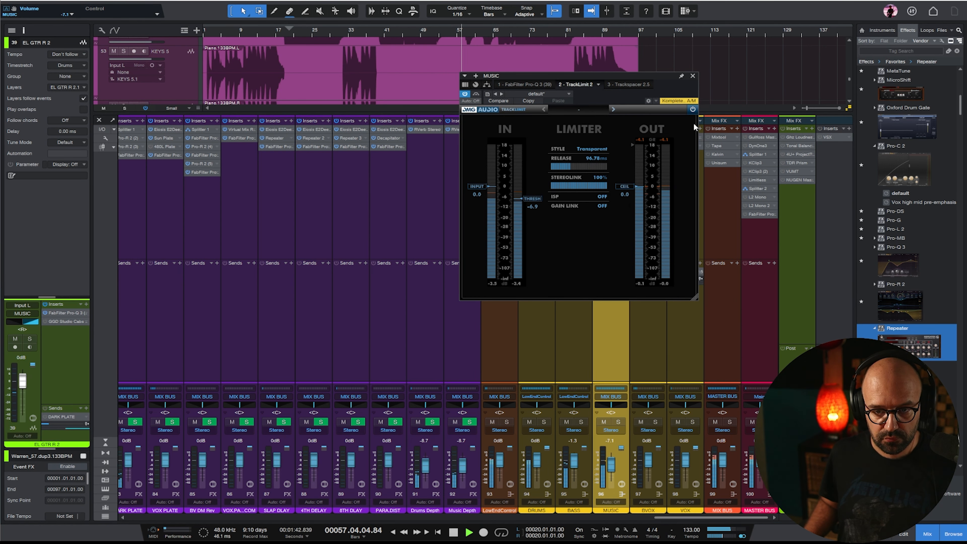
click(692, 77)
Return to the arrangement, solo and unsolo KEYS 17 and 18, select KEYS 13 and 14, and stop playback
key(F3)
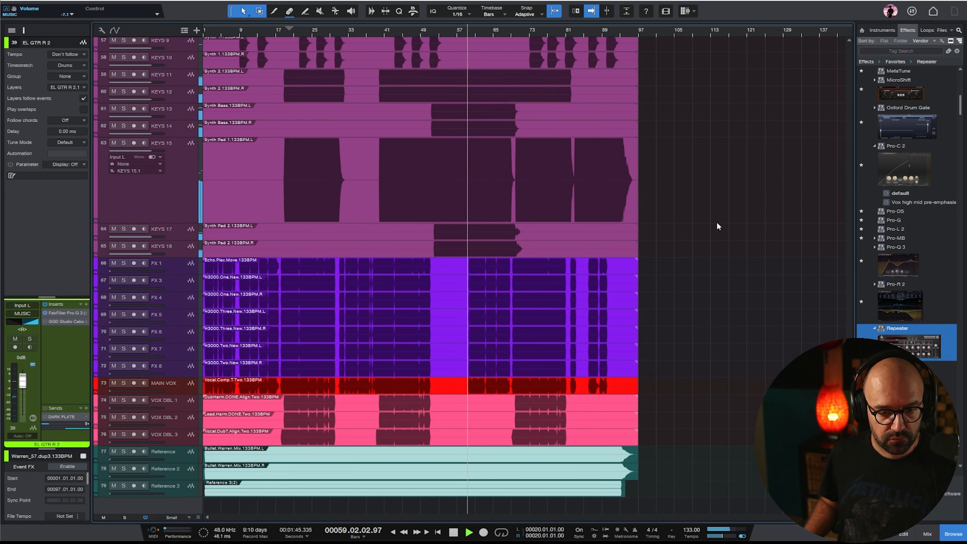
scroll(718, 222, up, 5)
click(182, 368)
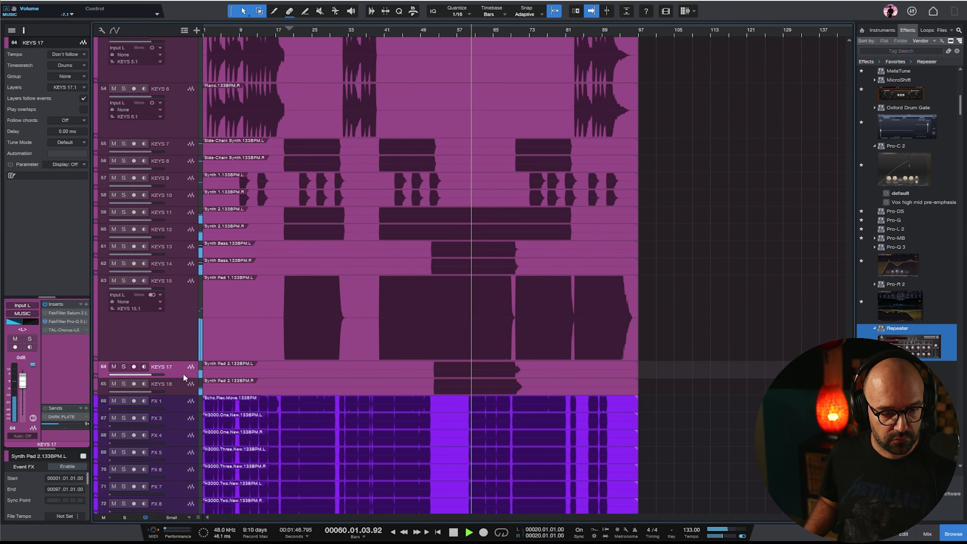
shift+click(183, 383)
key(s)
key(s)
click(176, 250)
shift+click(177, 269)
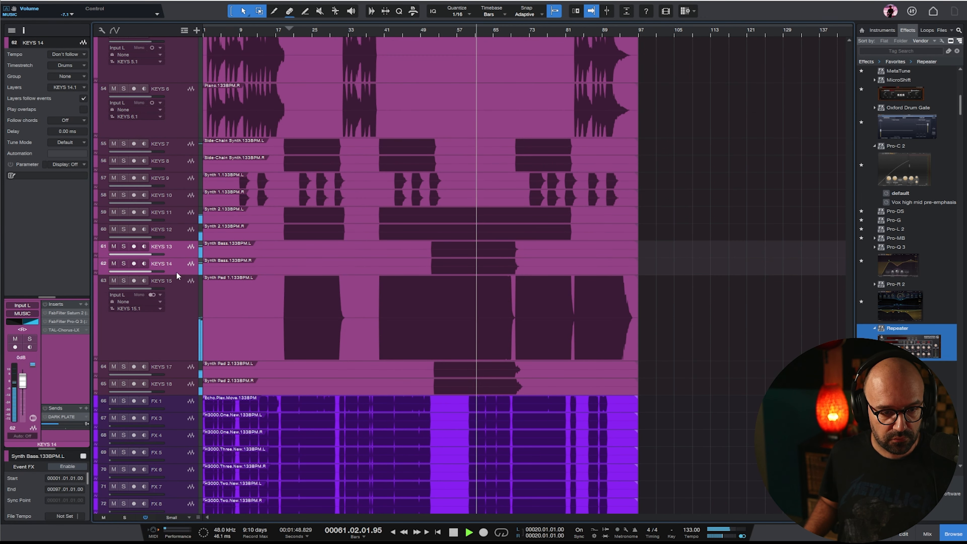
key(e)
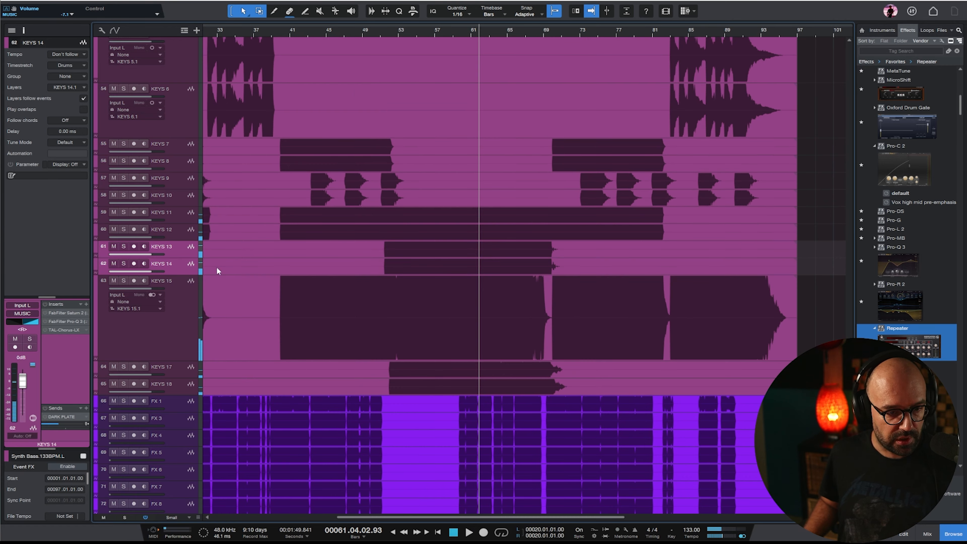
key(w)
Solo KEYS 3 and KEYS 4 in the mixer and move the playback position to bar 22
key(F3)
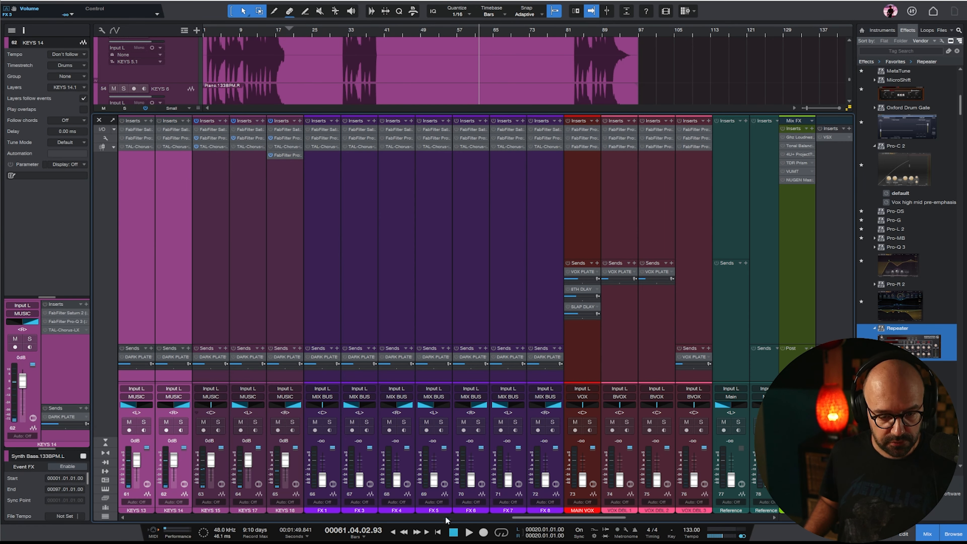
drag(527, 519, 441, 520)
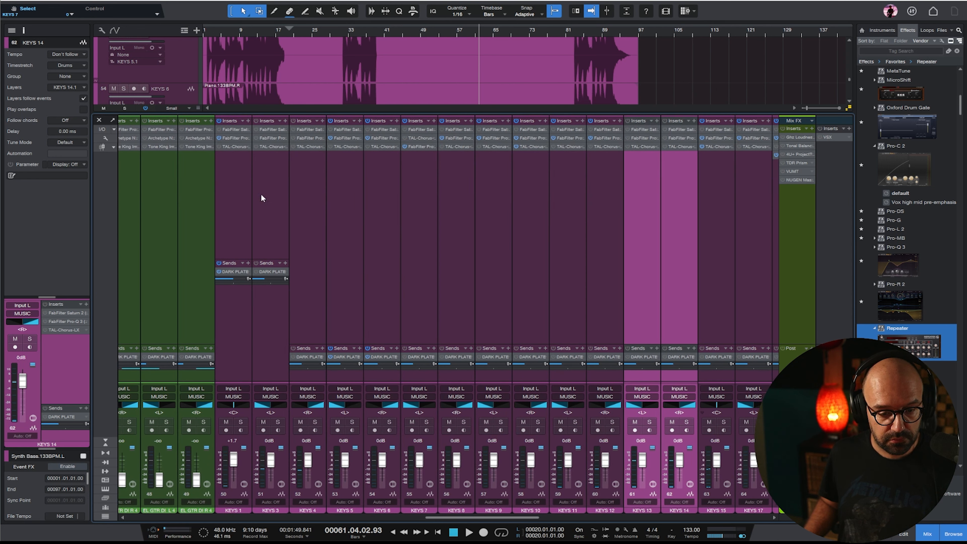
click(262, 192)
click(297, 37)
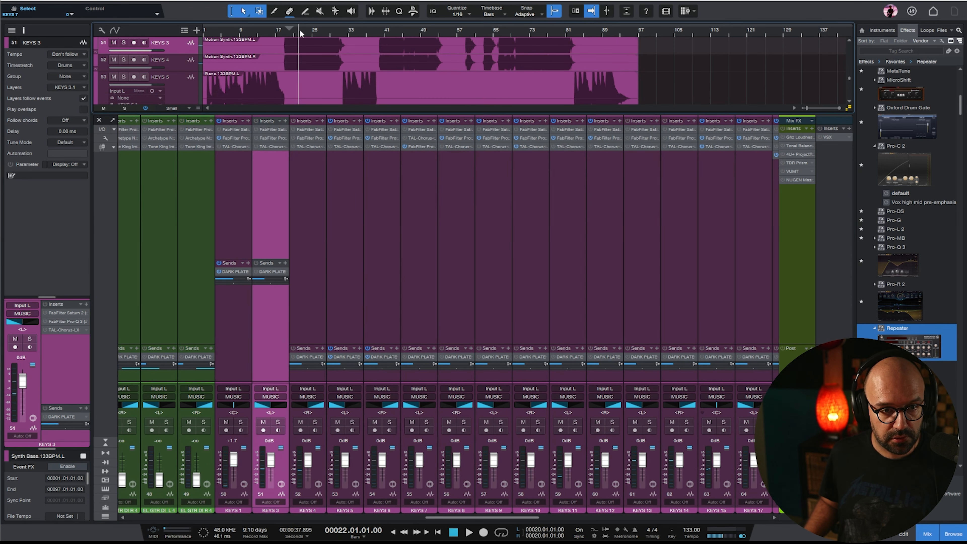
key(shift+s)
click(315, 421)
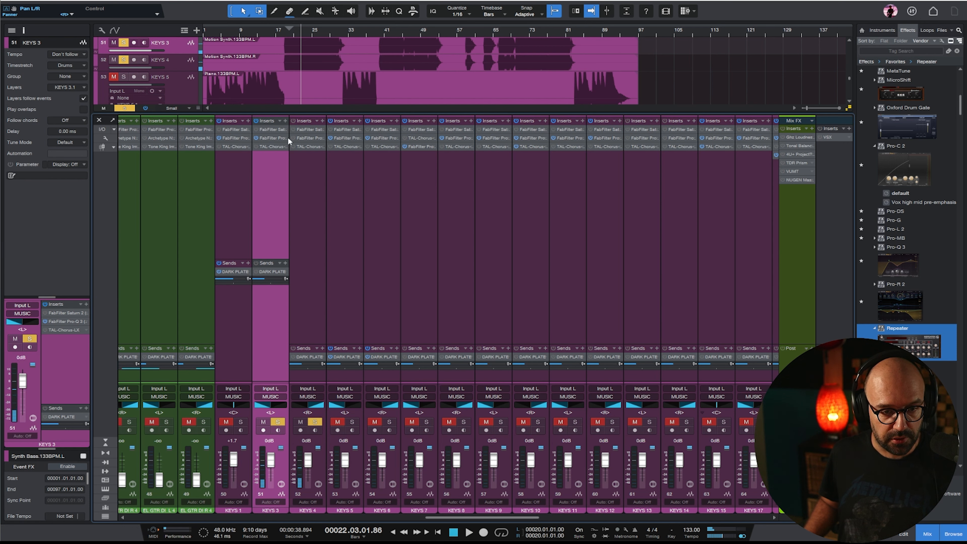
Set KEYS 3's Pro-Q 3 low cut to about 485 Hz, add a 12 dB/oct high cut, and copy the equalizer to KEYS 4
click(266, 138)
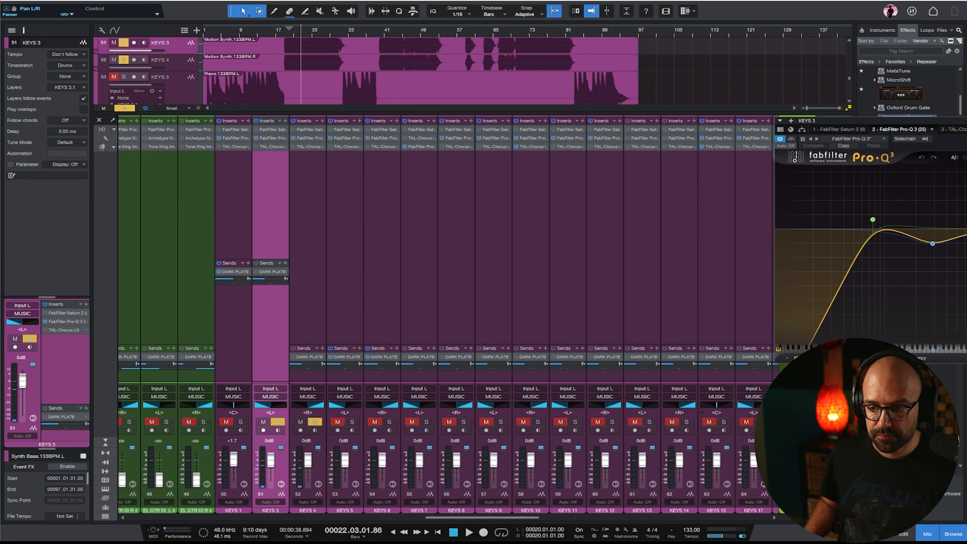
drag(948, 120, 503, 149)
drag(508, 295, 511, 253)
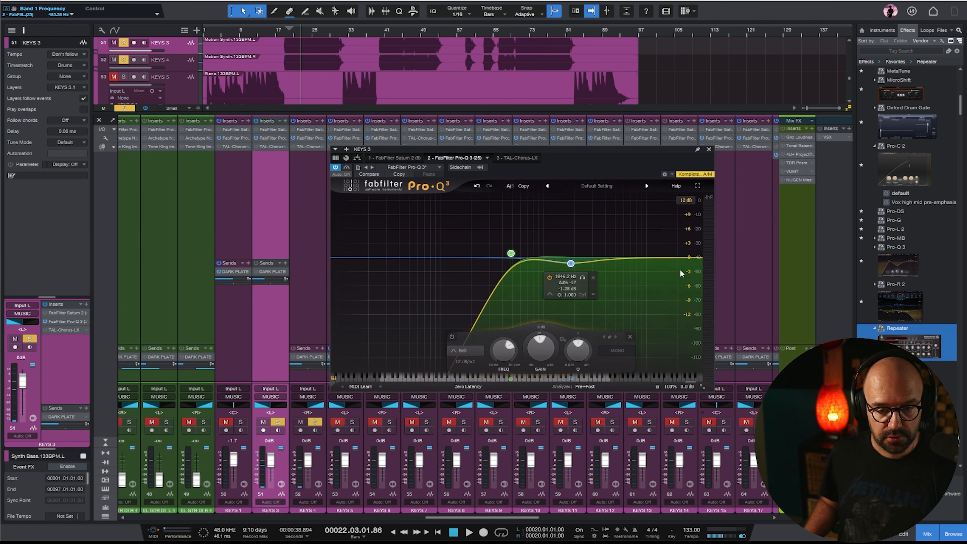
drag(691, 259, 632, 251)
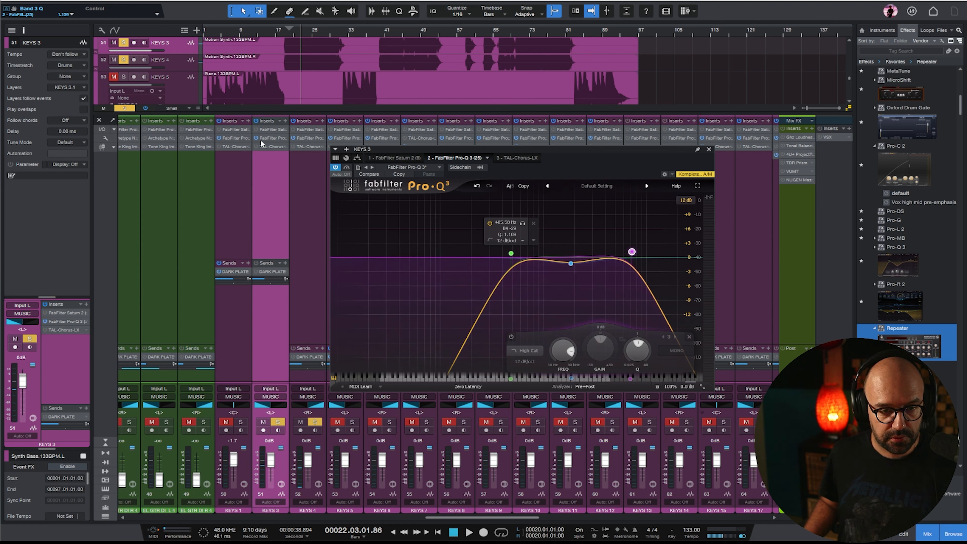
click(304, 138)
Play the soloed keys, add a deep bell cut to KEYS 4's Pro-Q 3 and raise its low cut to 820.73 Hz
key(space)
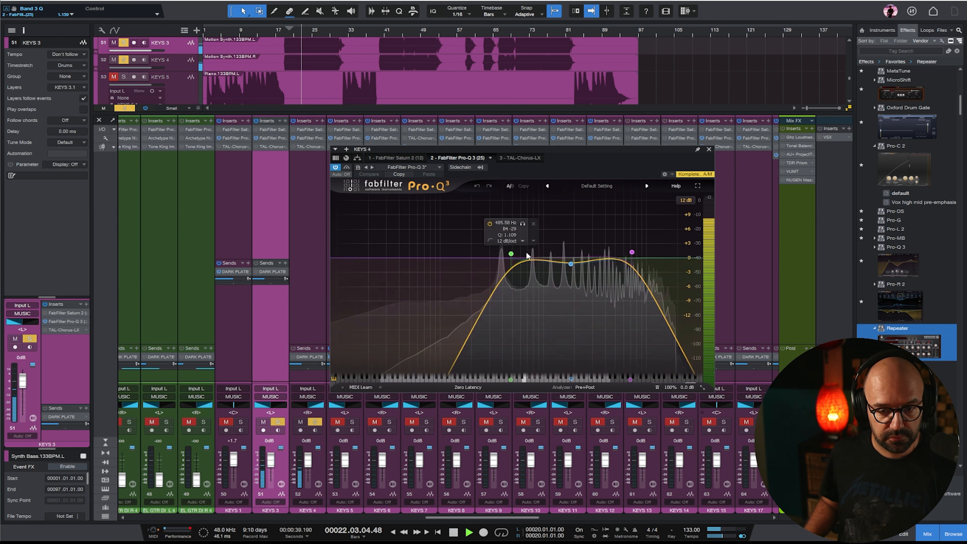
mouse_move(528, 259)
mouse_down()
mouse_move(529, 320)
mouse_move(534, 251)
mouse_up()
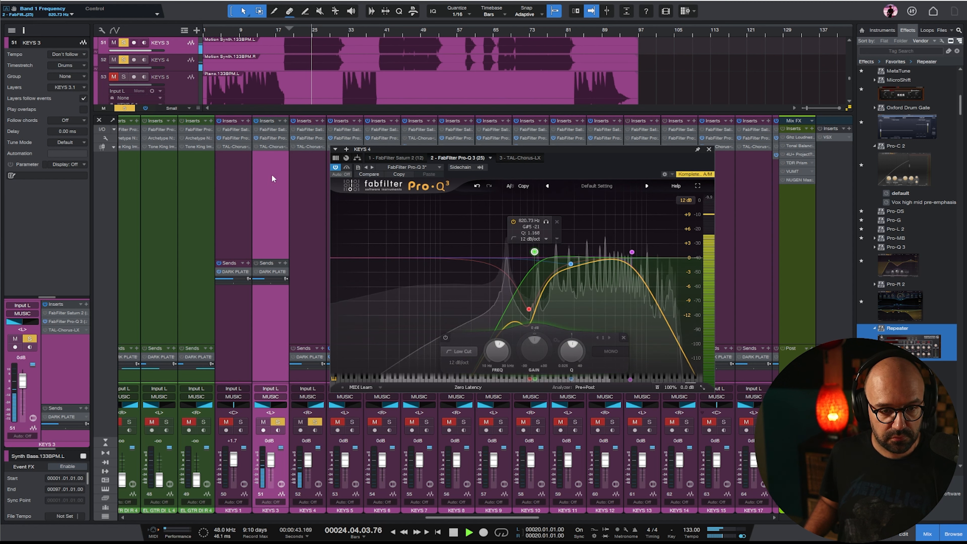
Copy the revised KEYS 4 Pro-Q 3 back to KEYS 3, check its curve and close the equalizer
click(291, 173)
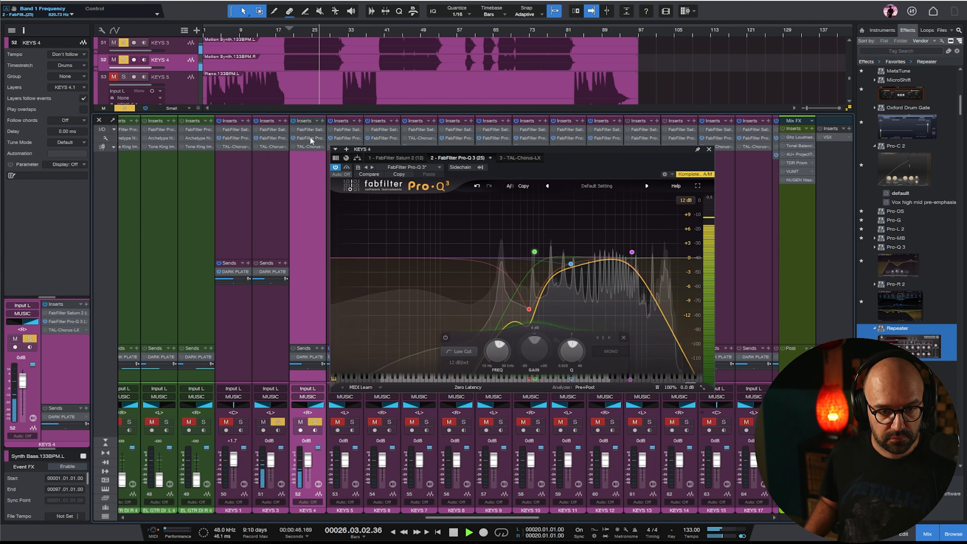
click(272, 140)
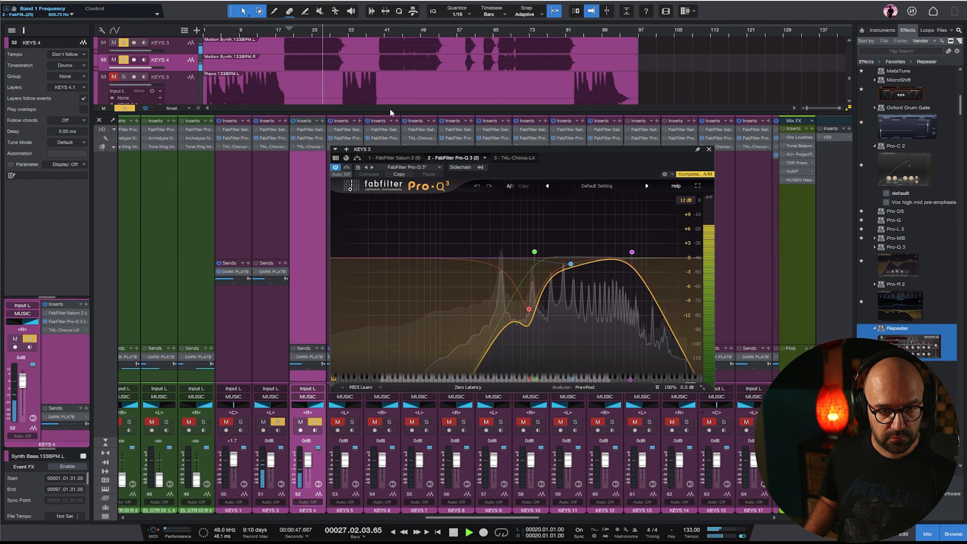
click(708, 150)
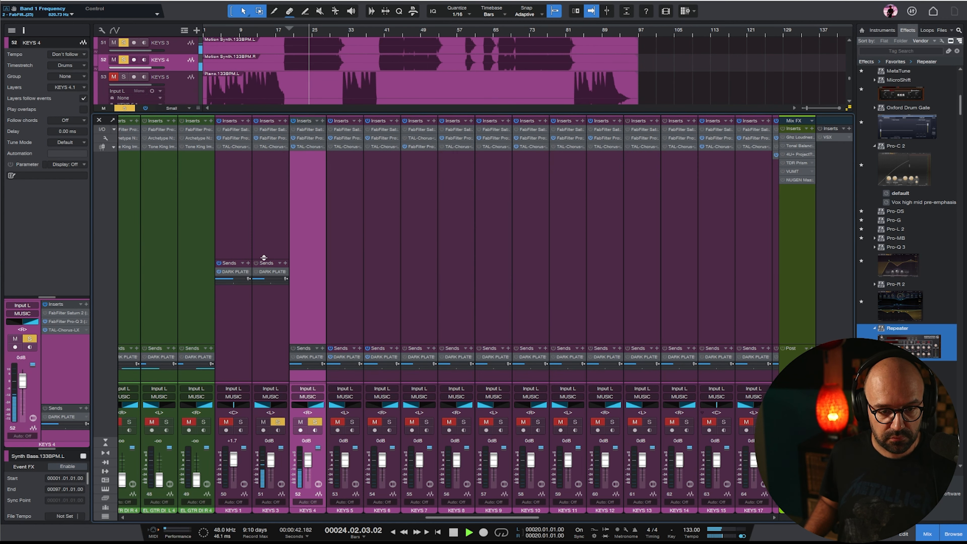
Enable and raise the DARK PLATE sends on KEYS 3 and KEYS 4, and lower both unsoloed tracks to -3.8 dB
mouse_move(263, 258)
mouse_down()
mouse_move(270, 226)
mouse_move(271, 267)
mouse_up()
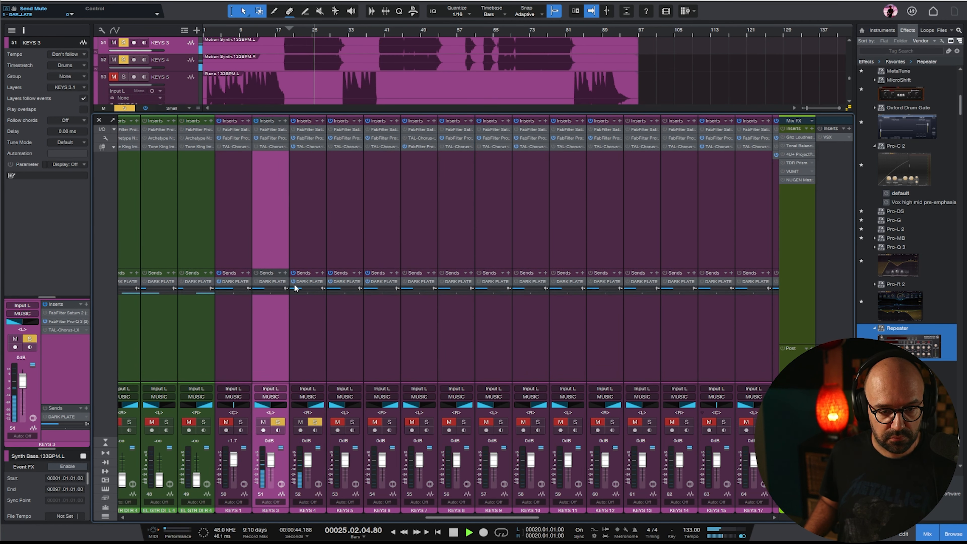
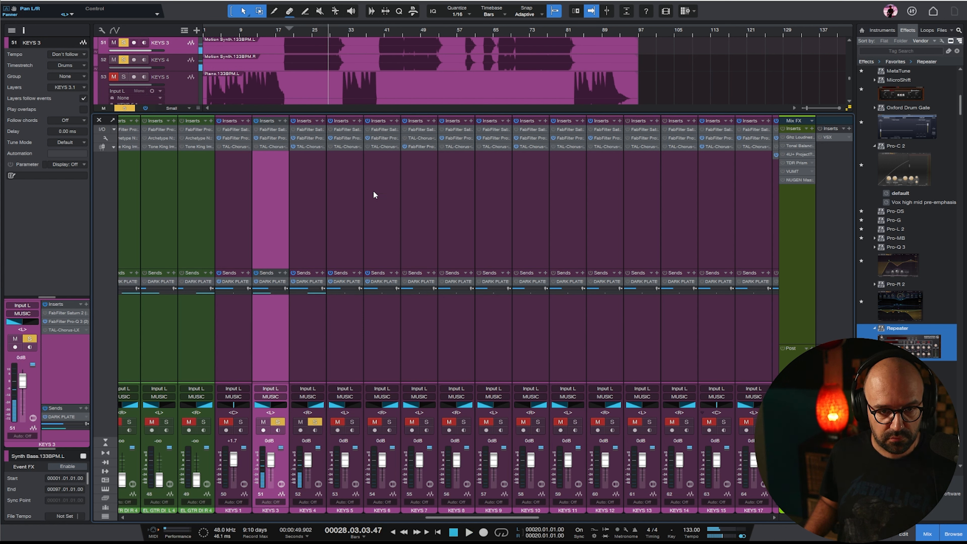
shift+click(298, 369)
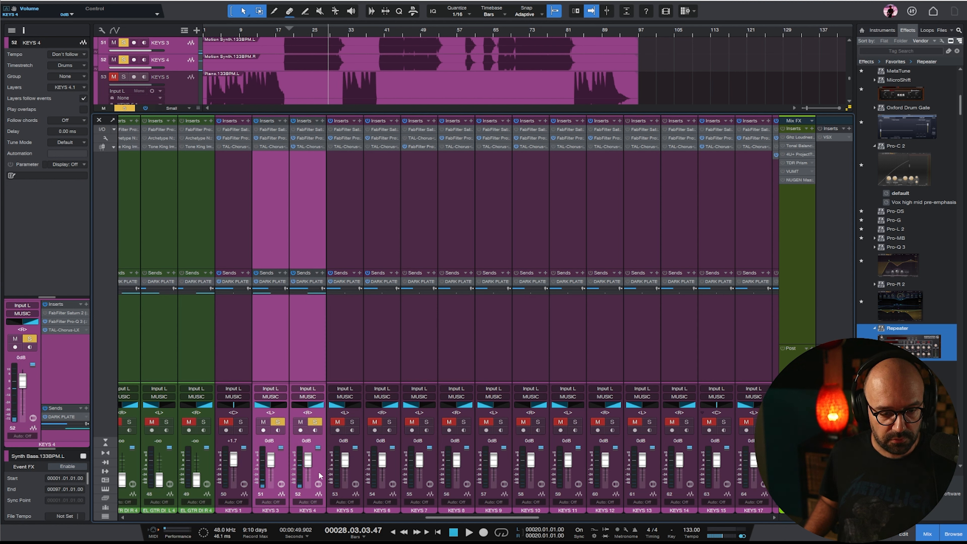
click(279, 422)
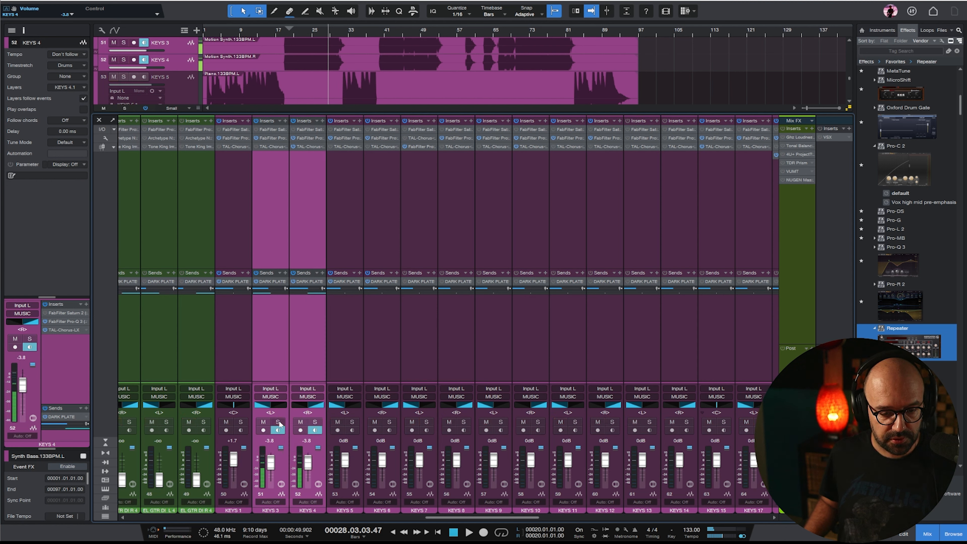
Play the full mix and raise KEYS 4's volume to -0.8 dB
click(306, 195)
key(space)
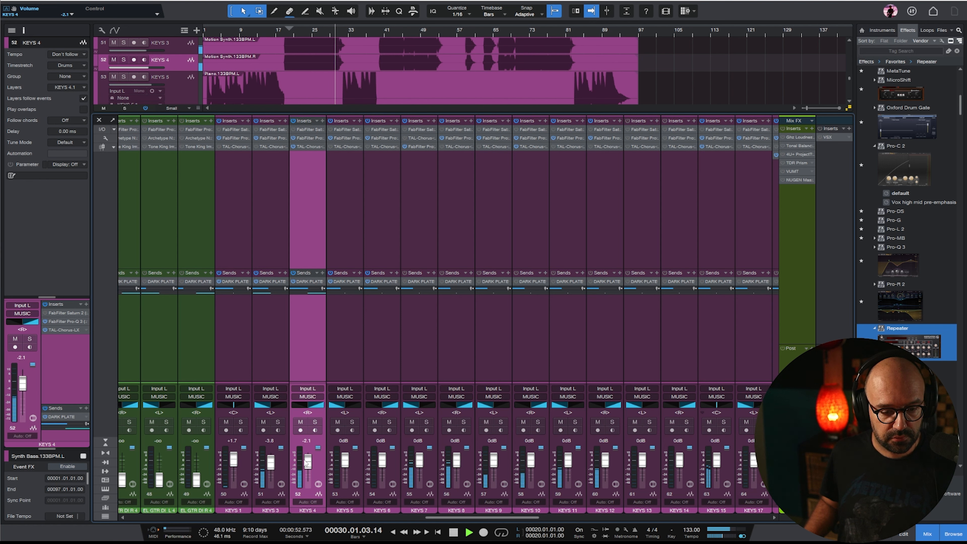
click(413, 196)
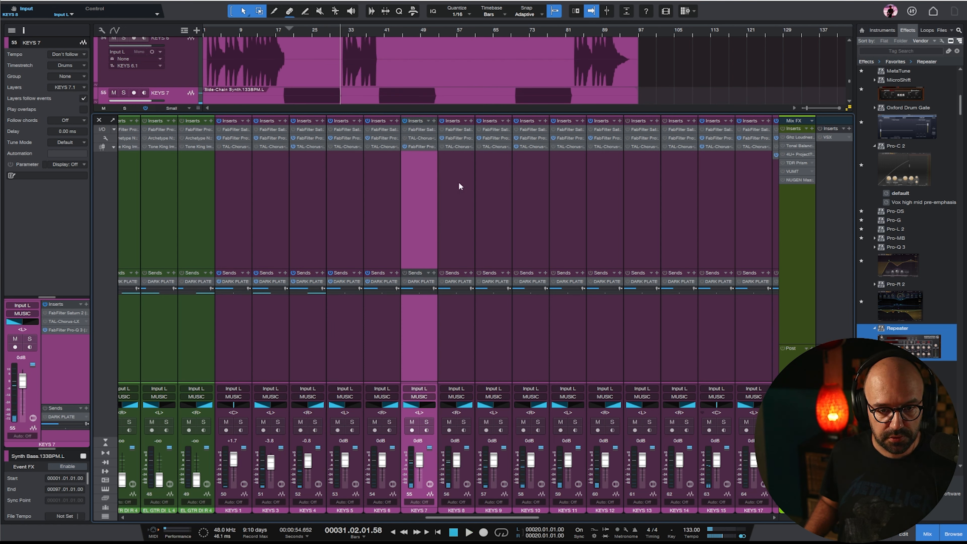
Solo KEYS 13 and KEYS 14 and briefly audition them from about bar 57
click(635, 192)
shift+click(677, 190)
key(s)
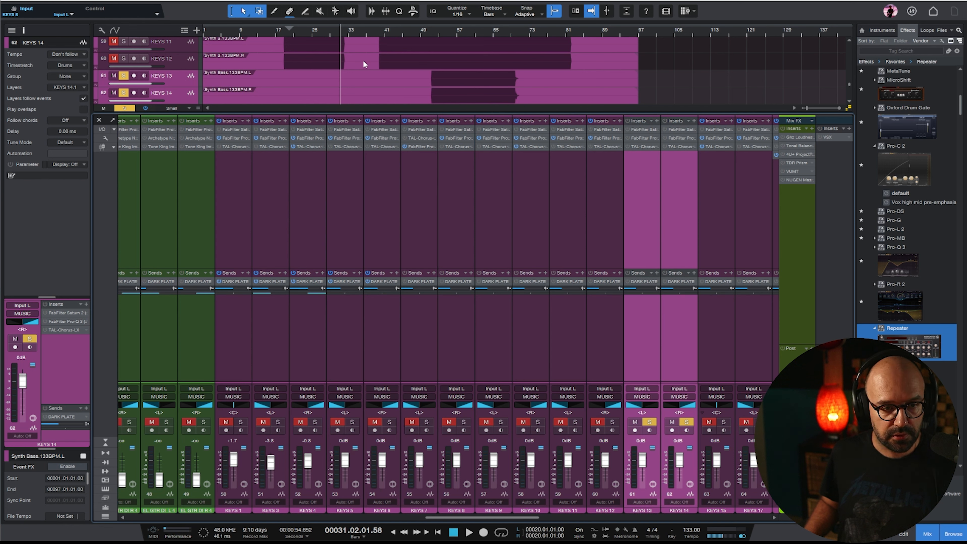
click(458, 34)
key(space)
key(space)
Set KEYS 13's Pro-Q 3 low cut to 401.21 Hz, add a 12 dB/oct high cut near 8 kHz, and copy the equalizer to KEYS 14
click(639, 159)
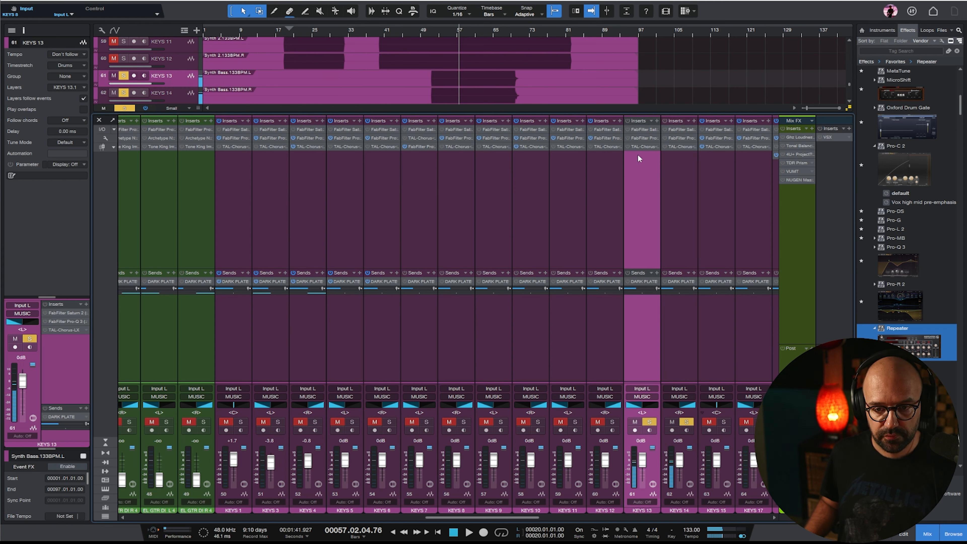
click(634, 139)
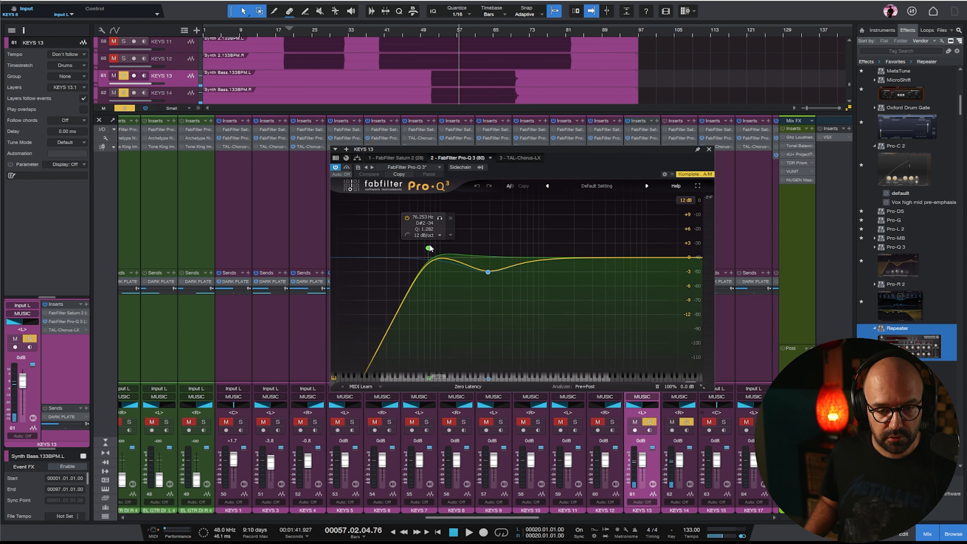
drag(430, 250, 504, 253)
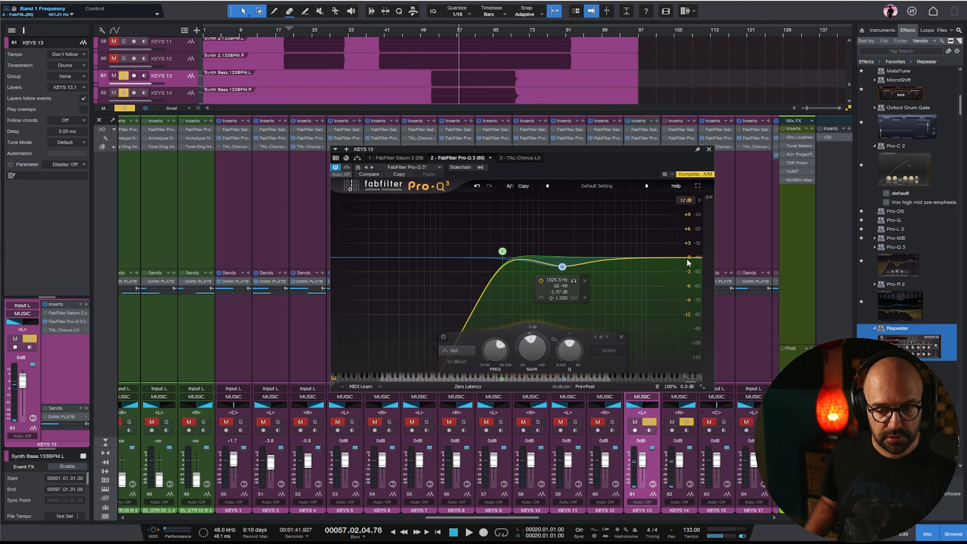
drag(679, 257, 640, 242)
drag(667, 150, 443, 198)
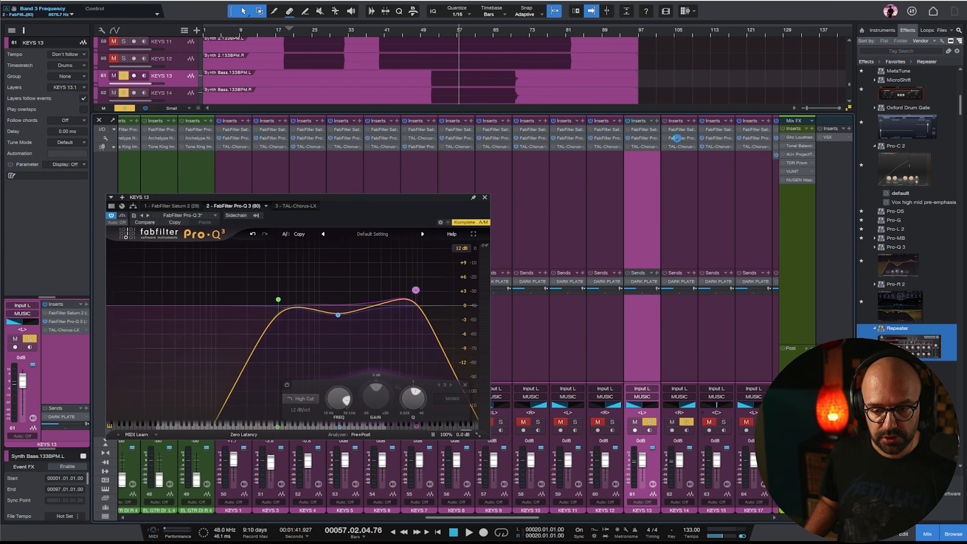
click(679, 138)
During playback, lower KEYS 14's Pro-Q 3 high cut to about 5.2 kHz, raise its low cut and add a deep low-mid bell cut
key(space)
drag(415, 290, 398, 292)
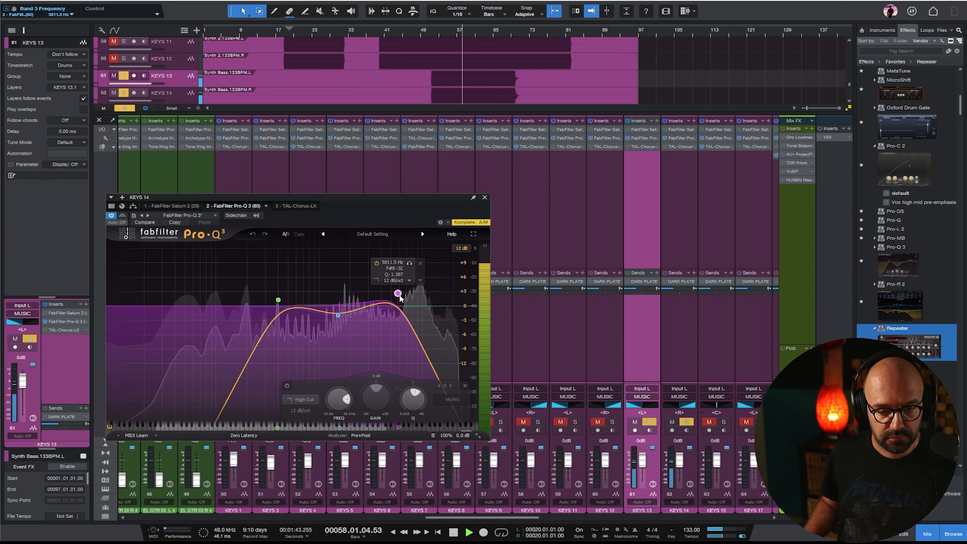
drag(279, 304, 291, 300)
drag(315, 321, 309, 342)
drag(396, 297, 384, 300)
Try copying KEYS 13's Pro-Q 3 over KEYS 14's and replay the soloed keys from around bar 55
click(638, 169)
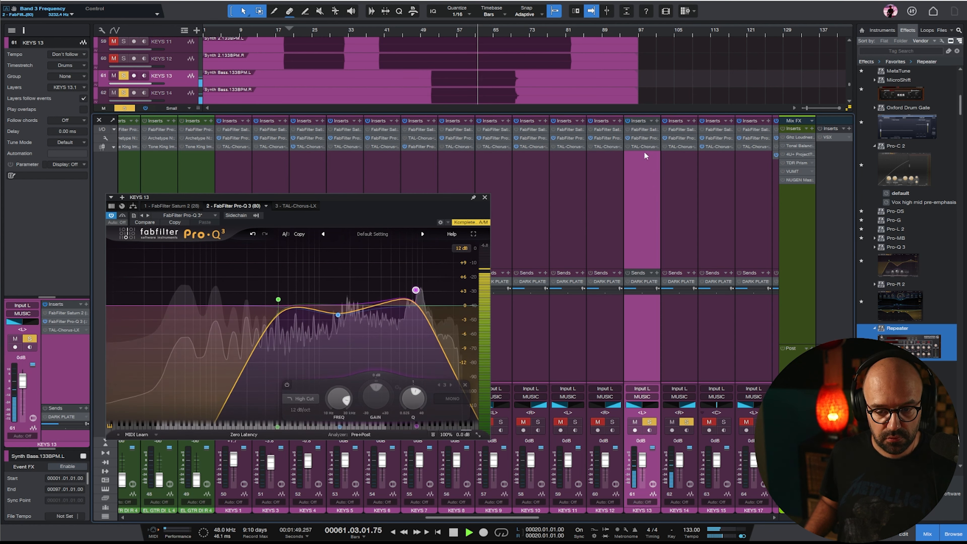
click(677, 139)
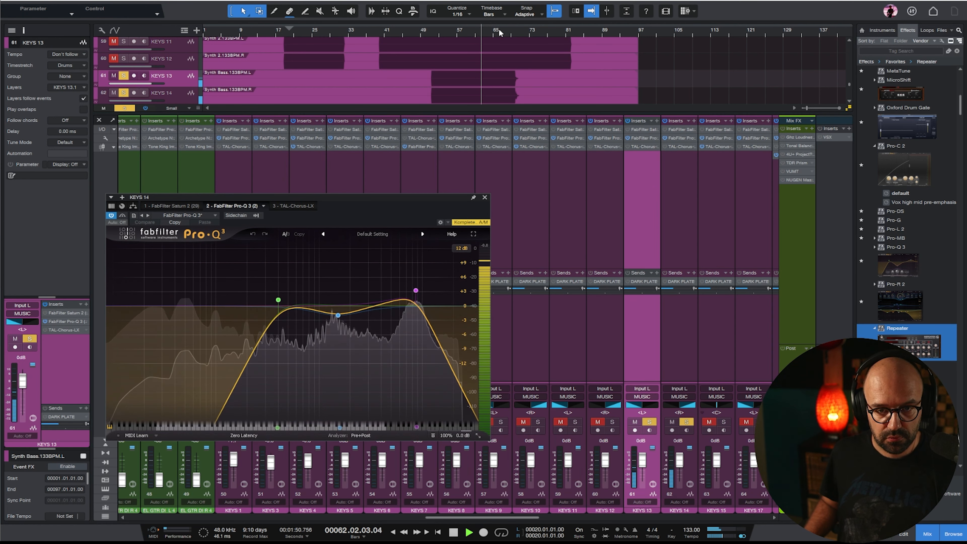
click(450, 30)
click(650, 159)
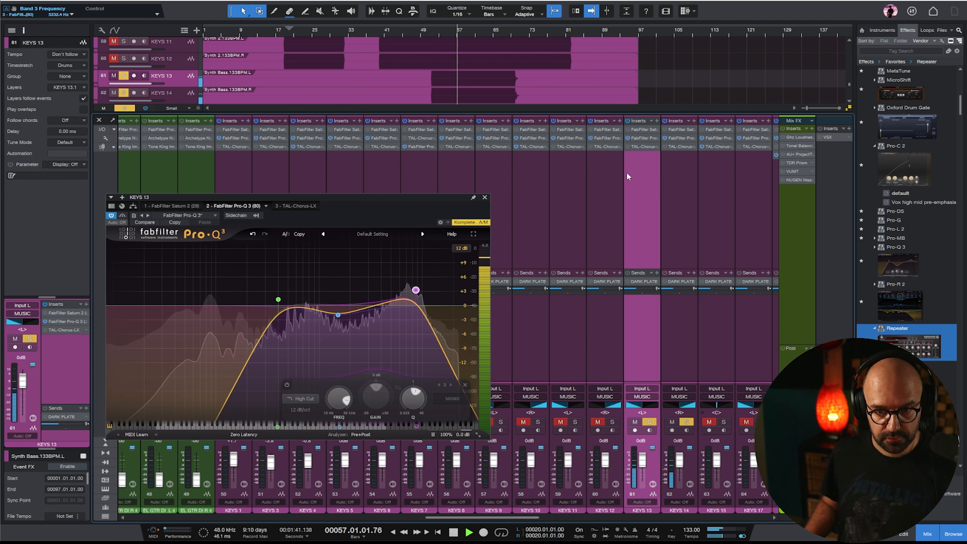
Try a 12 dB/oct high cut at about 5333 Hz in KEYS 12's Pro-Q 3, and return to KEYS 13
click(602, 170)
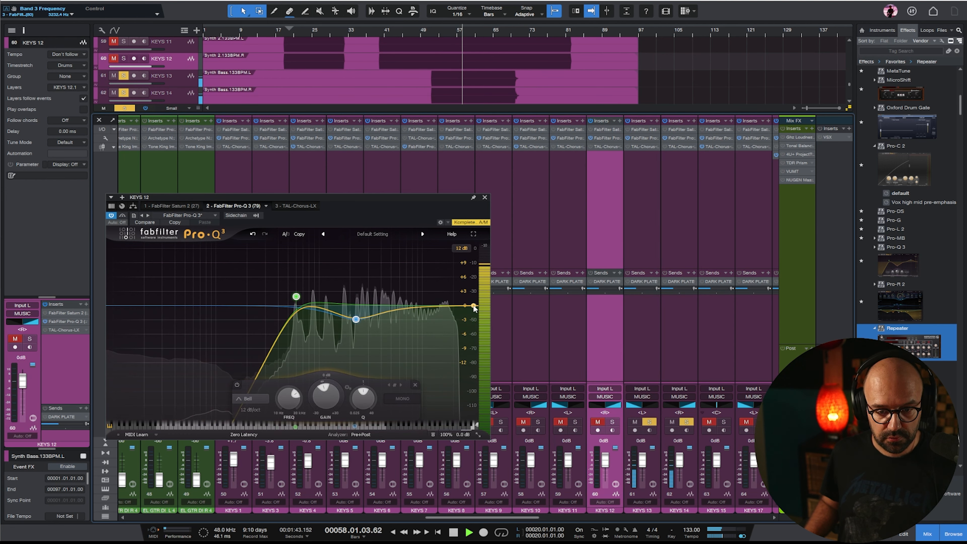
drag(474, 307, 396, 297)
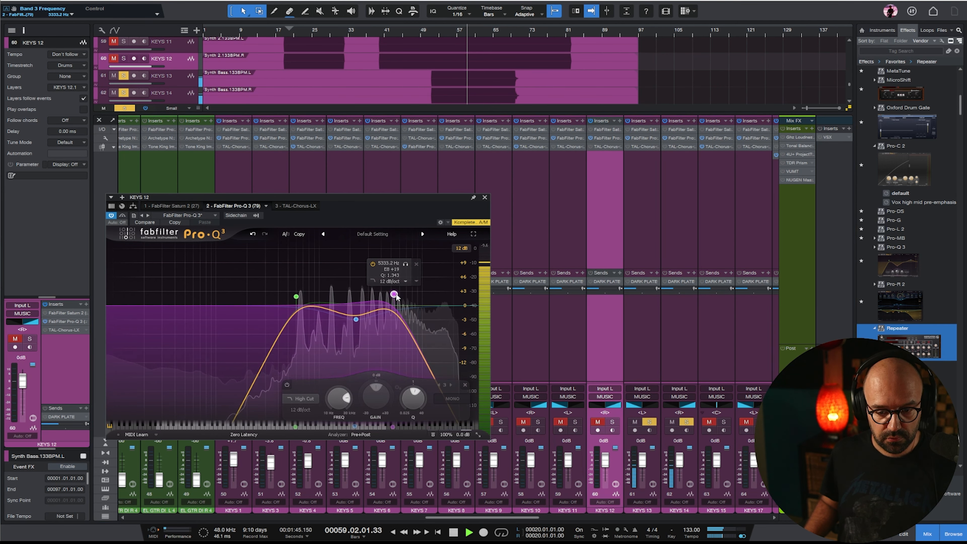
click(643, 205)
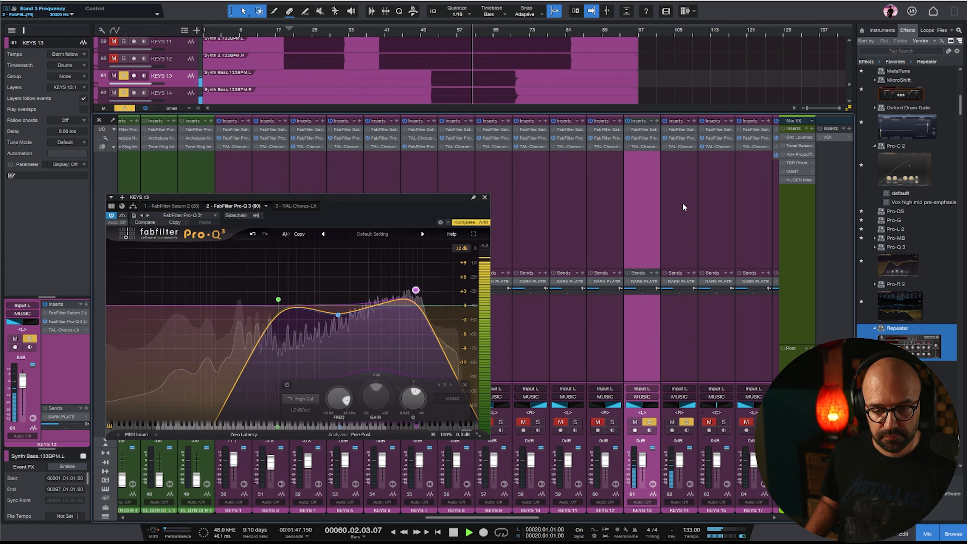
Compare the Pro-Q 3 curves of KEYS 13 and KEYS 14 during playback
click(683, 204)
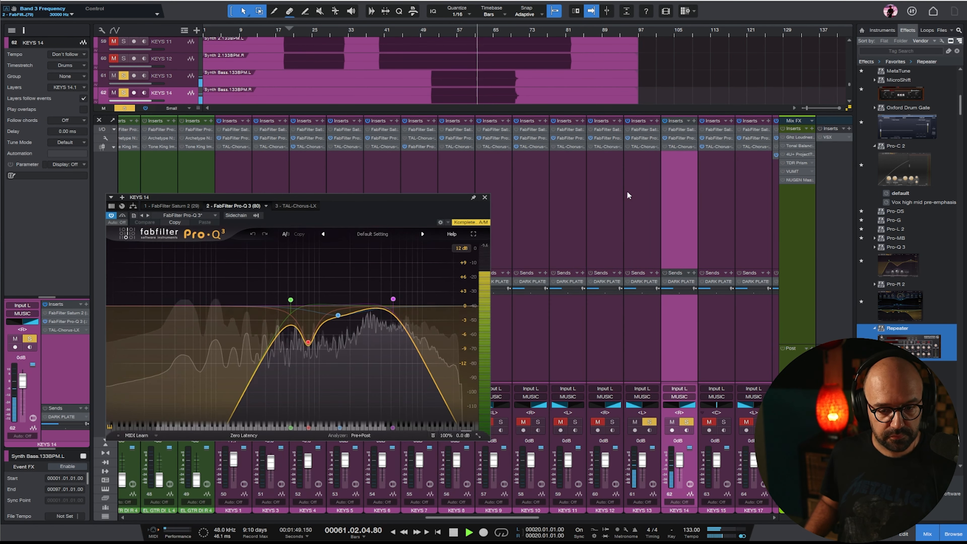
click(640, 180)
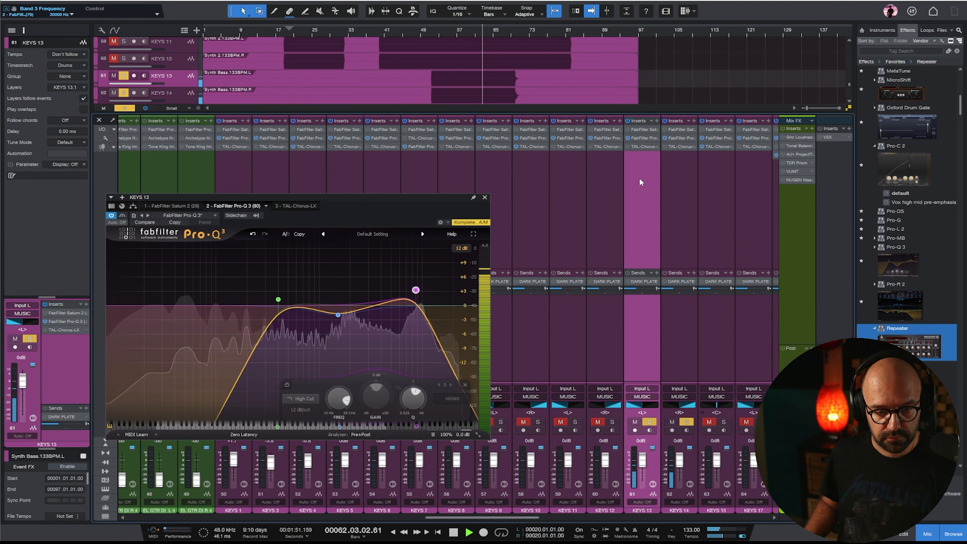
click(671, 179)
click(644, 190)
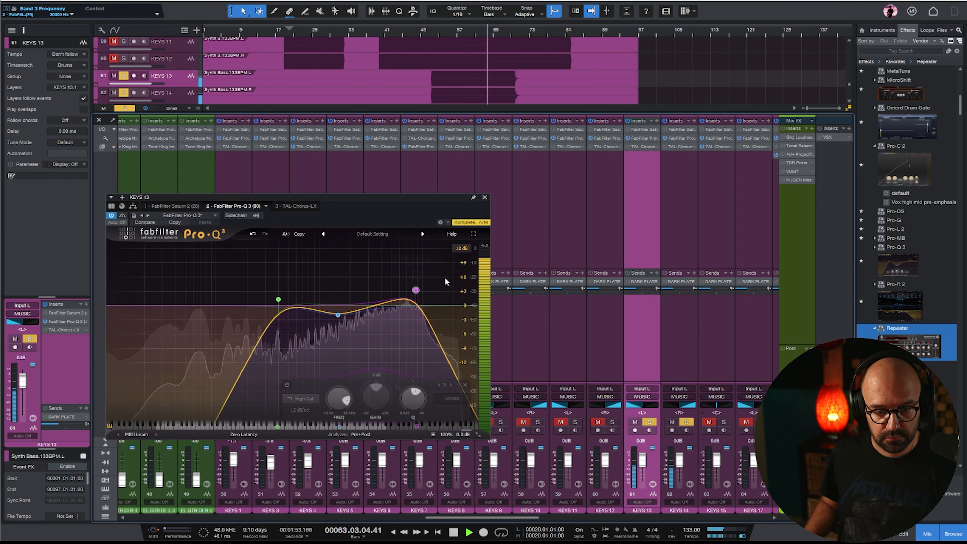
Lower KEYS 13's Pro-Q 3 high cut to about 4.1 kHz, raise its low cut to 704.52 Hz and close the equalizer
drag(415, 290, 382, 297)
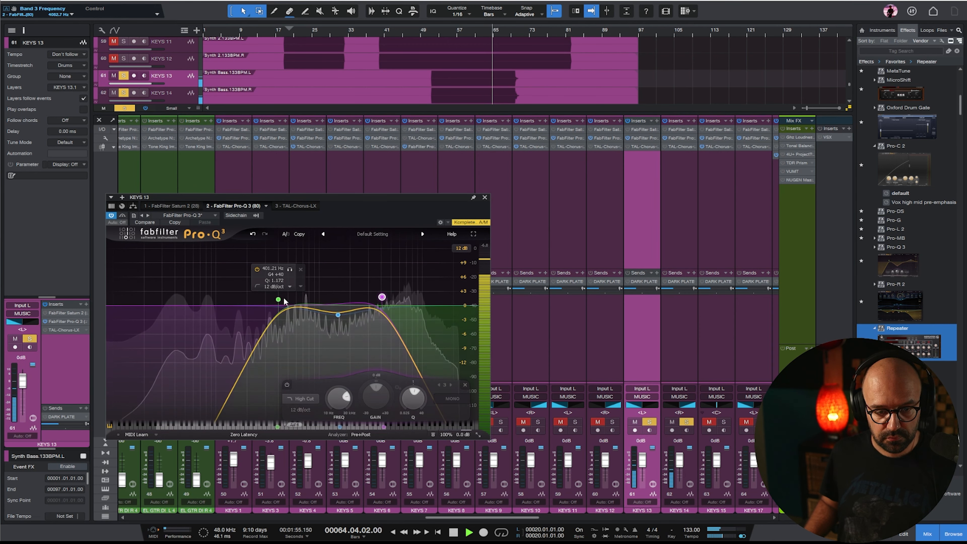
drag(283, 297, 306, 296)
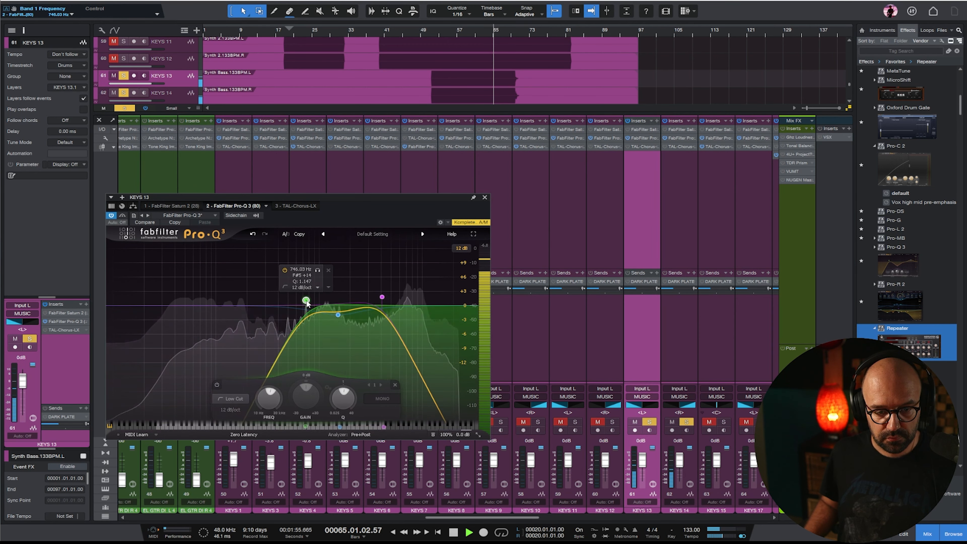
click(484, 197)
Replay the soloed keys from bar 55, raise KEYS 13's Pro-Q 3 high cut to about 4988 Hz and readjust its low cut
shift+click(676, 177)
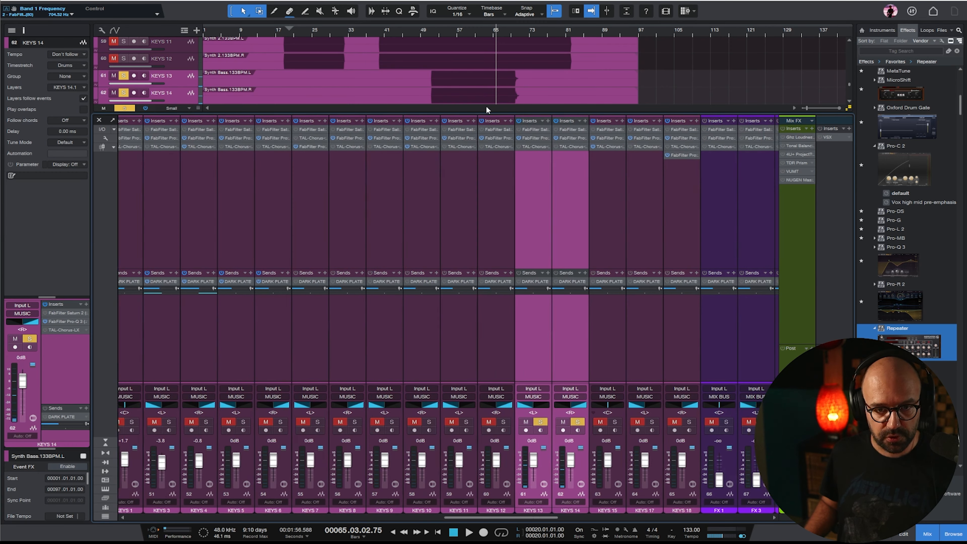
click(452, 34)
click(541, 188)
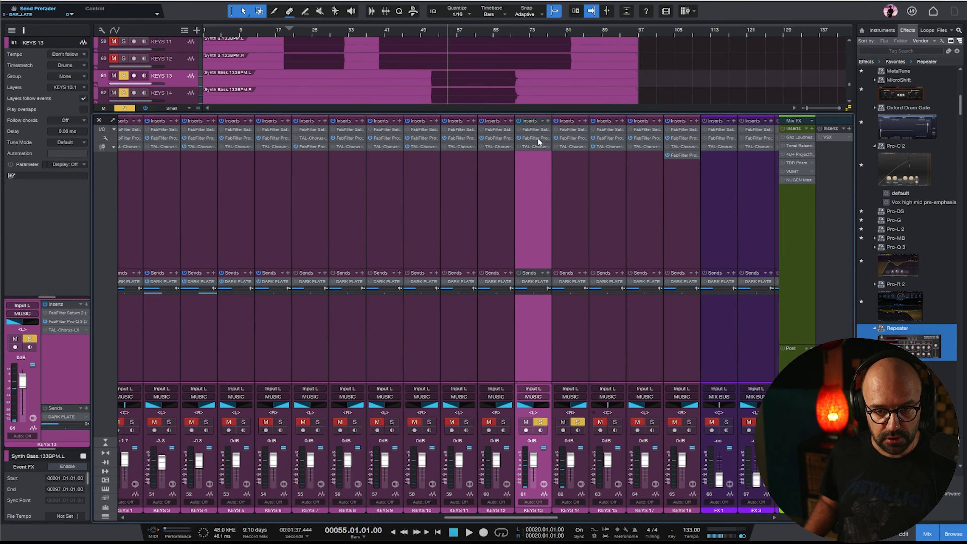
click(538, 138)
key(space)
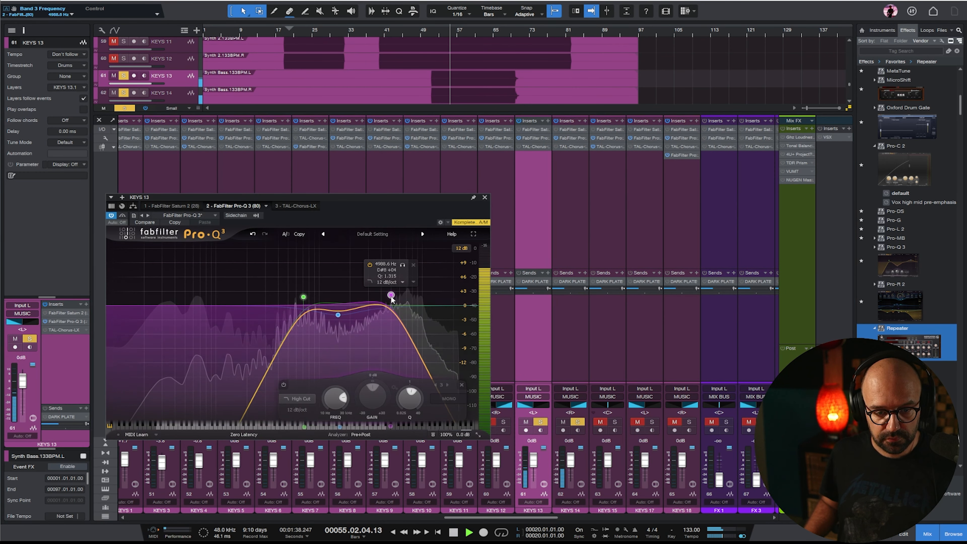
click(304, 296)
Move KEYS 14's Pro-Q 3 mid bell higher and deeper, raise its low cut to about 900 Hz and close the equalizer
click(562, 199)
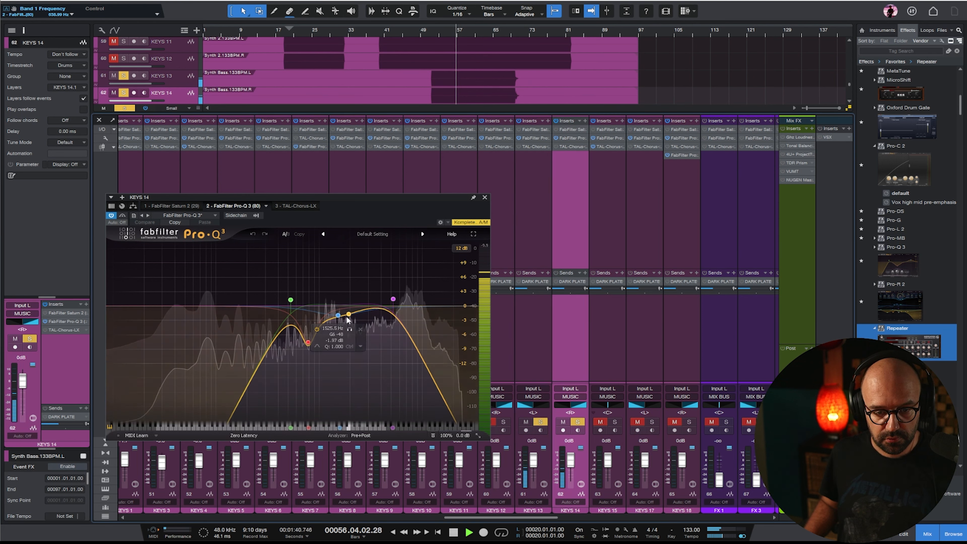
drag(337, 315, 351, 324)
drag(289, 300, 316, 299)
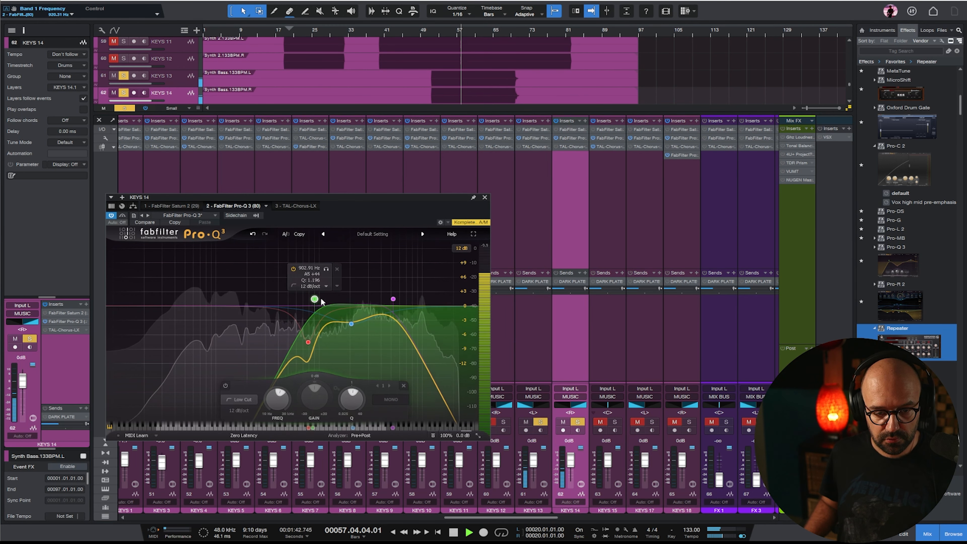
click(485, 197)
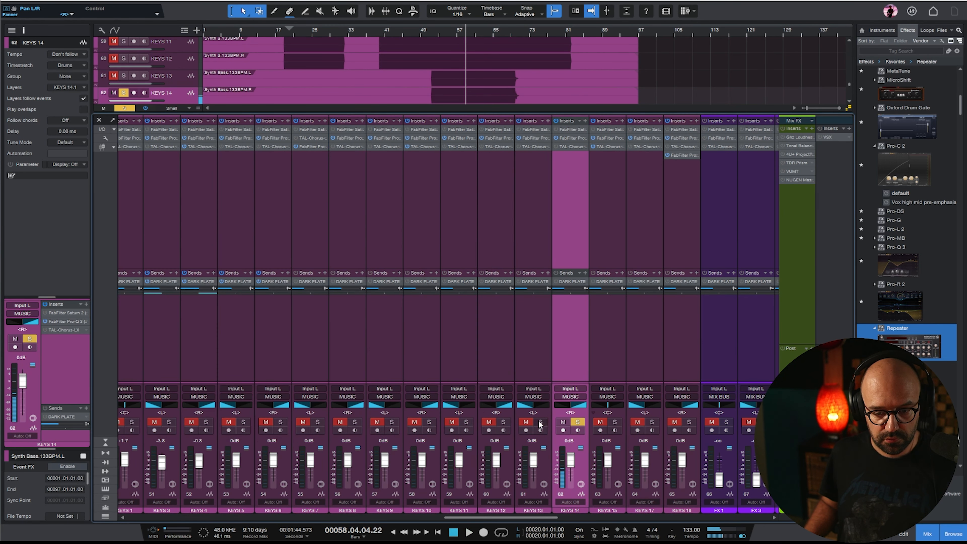
Unsolo KEYS 14, play the full mix and raise the MUSIC bus volume to -5.0 dB
click(577, 421)
key(space)
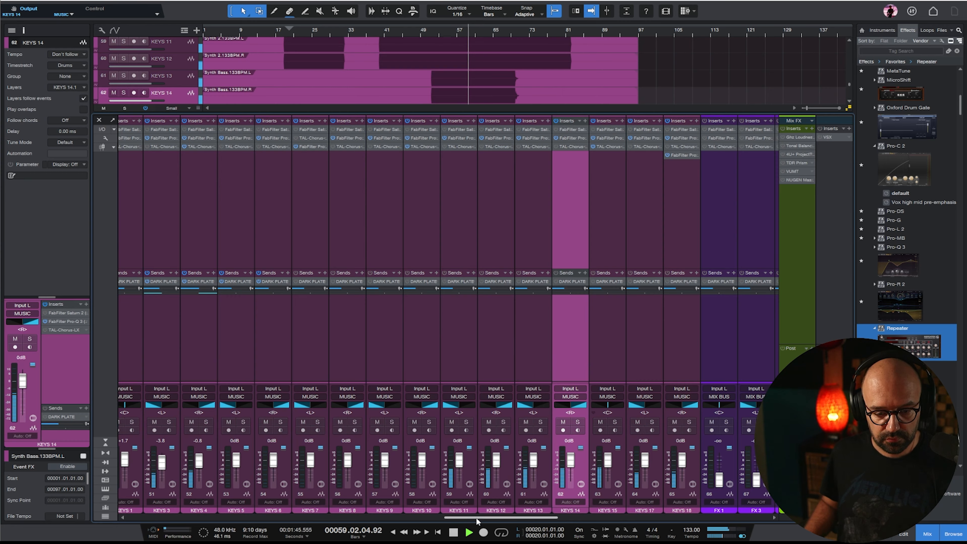
drag(477, 518, 690, 518)
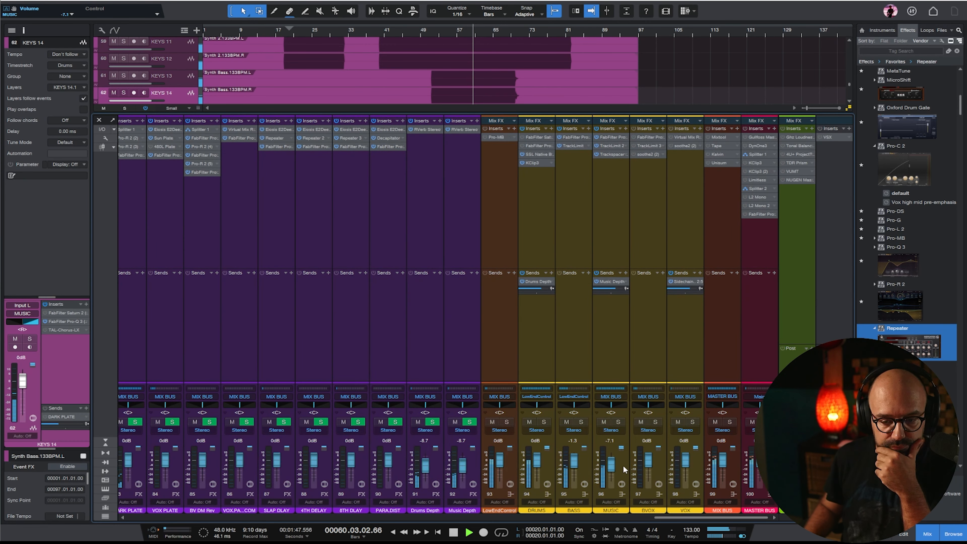
click(613, 216)
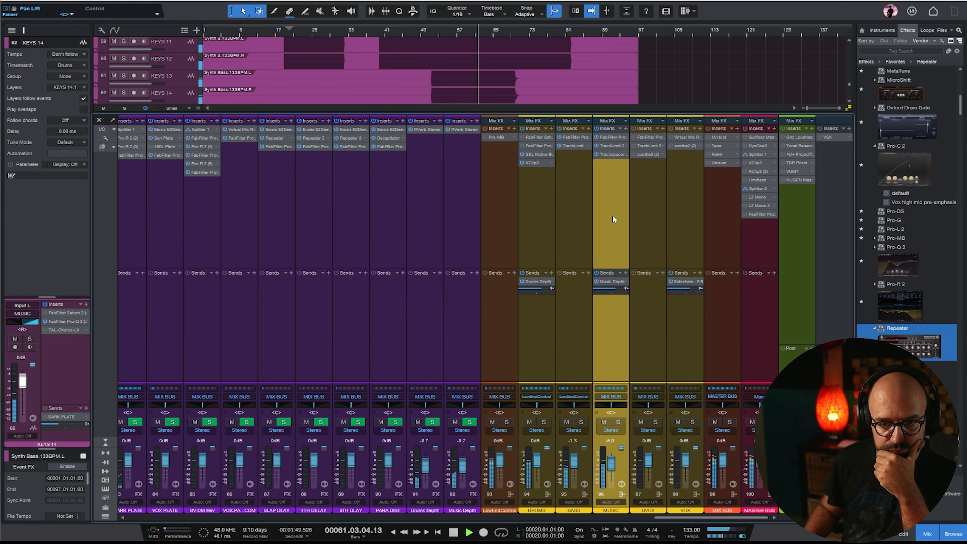
Add a high-shelf boost and a bell cut of about -3.3 dB at 409 Hz to the DRUMS bus Pro-Q 3, and close it
click(548, 194)
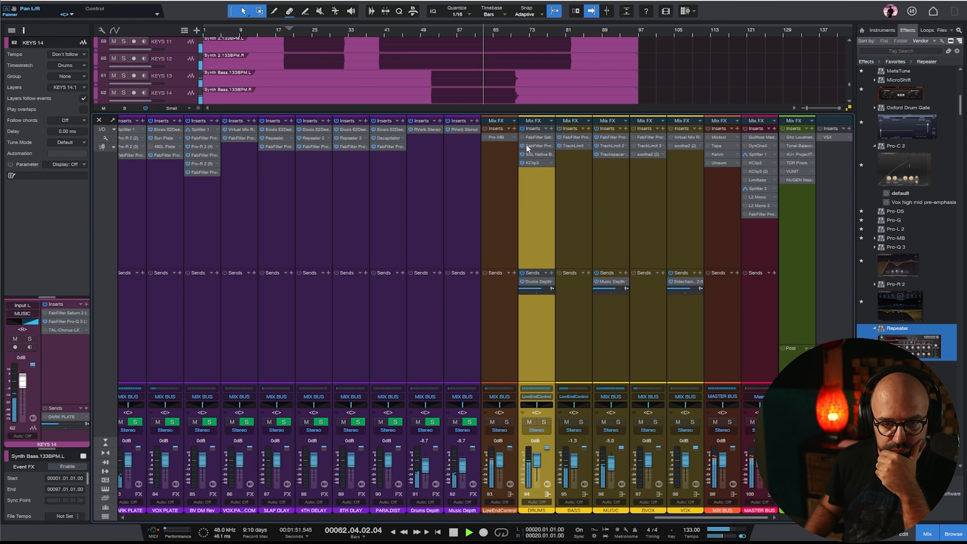
double_click(527, 145)
drag(417, 306, 342, 297)
drag(264, 305, 279, 322)
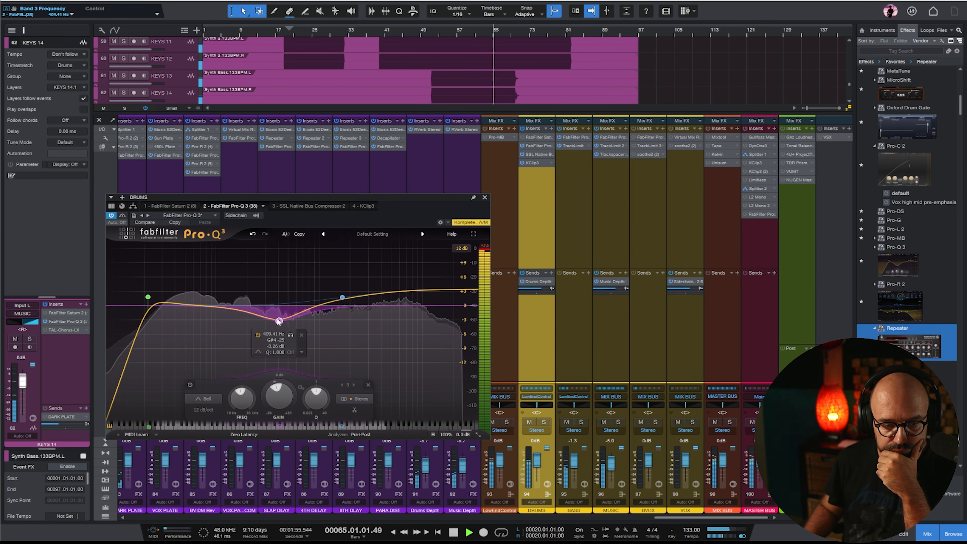
scroll(278, 322, down, 3)
click(485, 197)
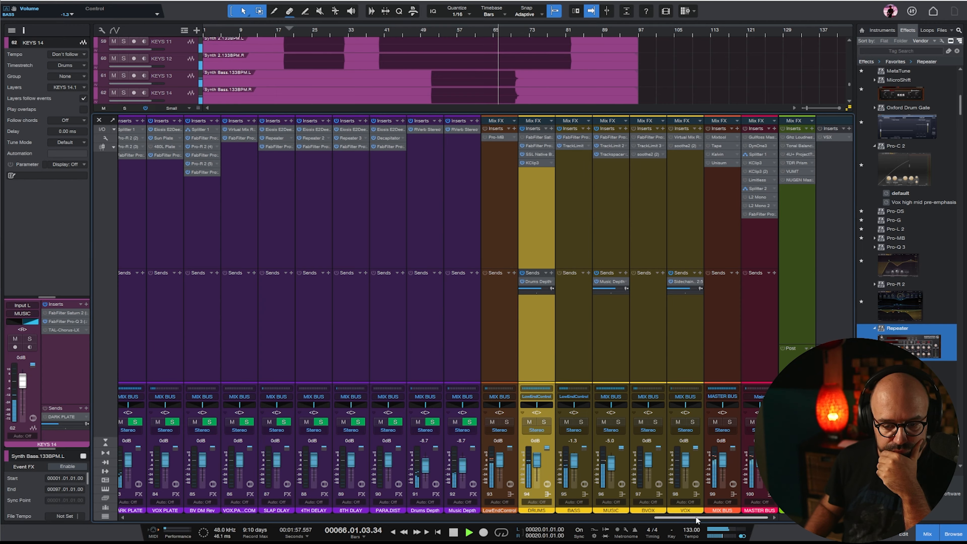
Replay the chorus and raise the SNARE TRIG track's KClip3 input gain to 6.6 dB, then close the clipper
drag(696, 518, 172, 519)
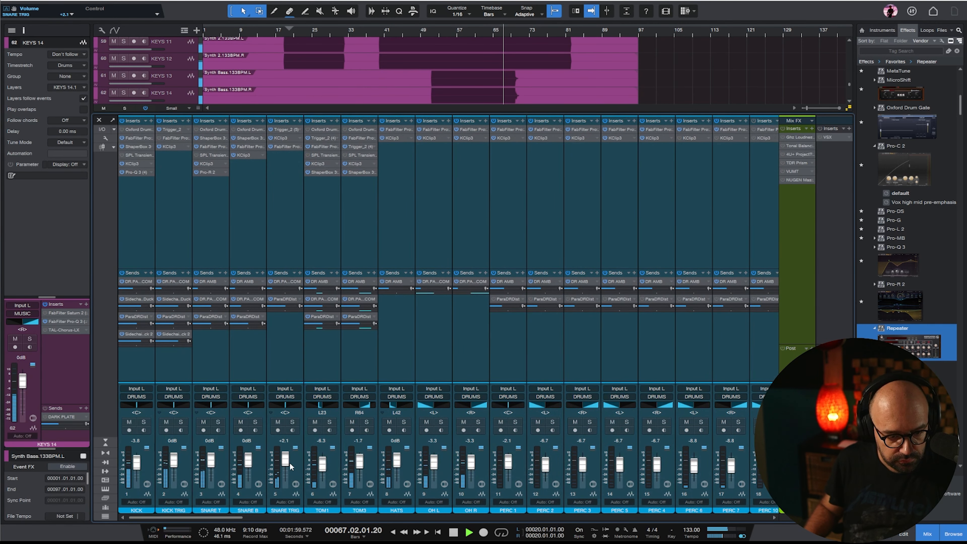
click(284, 138)
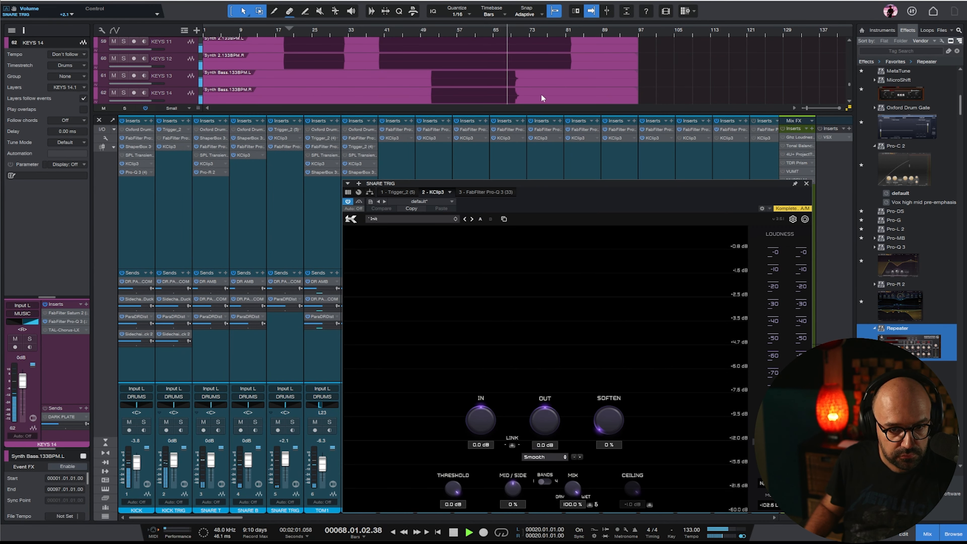
click(440, 32)
scroll(480, 418, up, 2)
drag(480, 400, 479, 395)
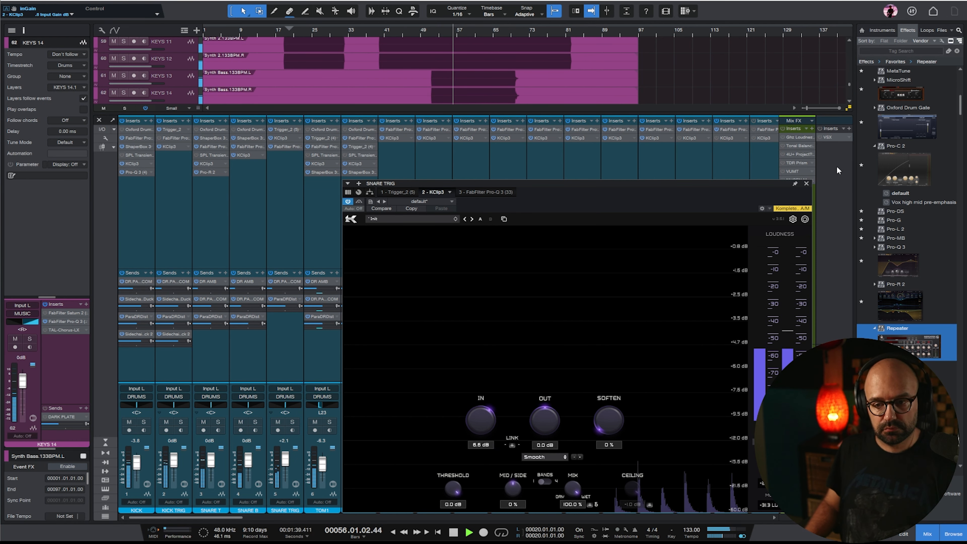
click(806, 183)
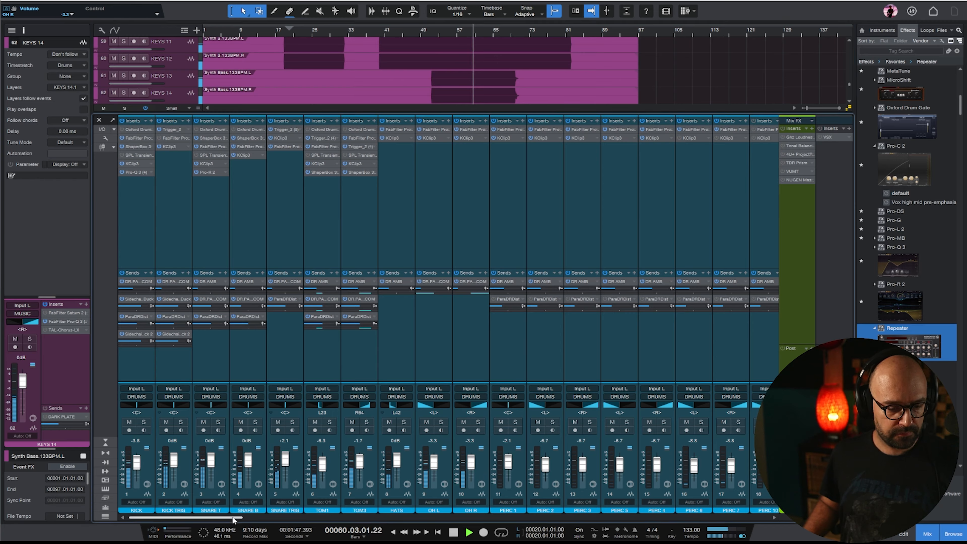
Lower the MUSIC bus volume to -5.4 dB and solo the BVOX bus
drag(232, 517, 767, 539)
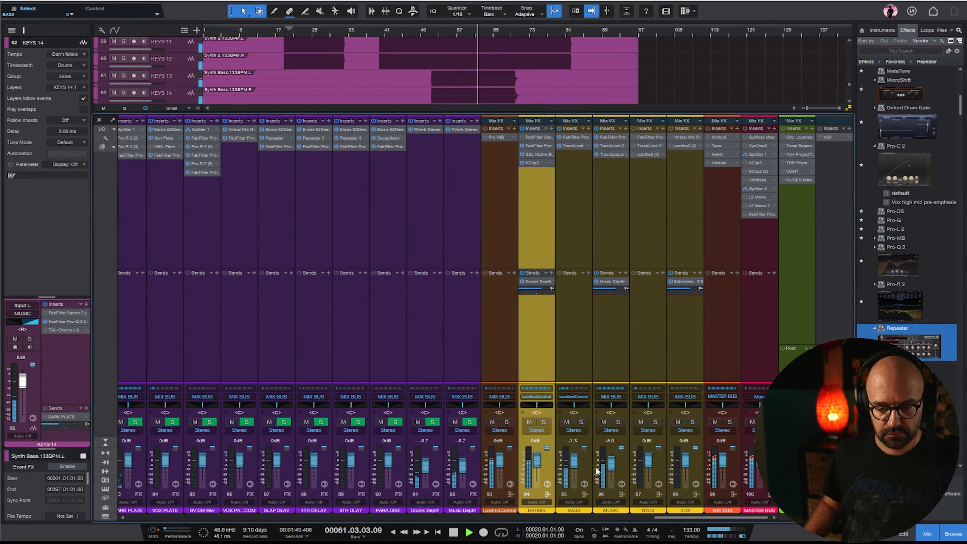
click(647, 405)
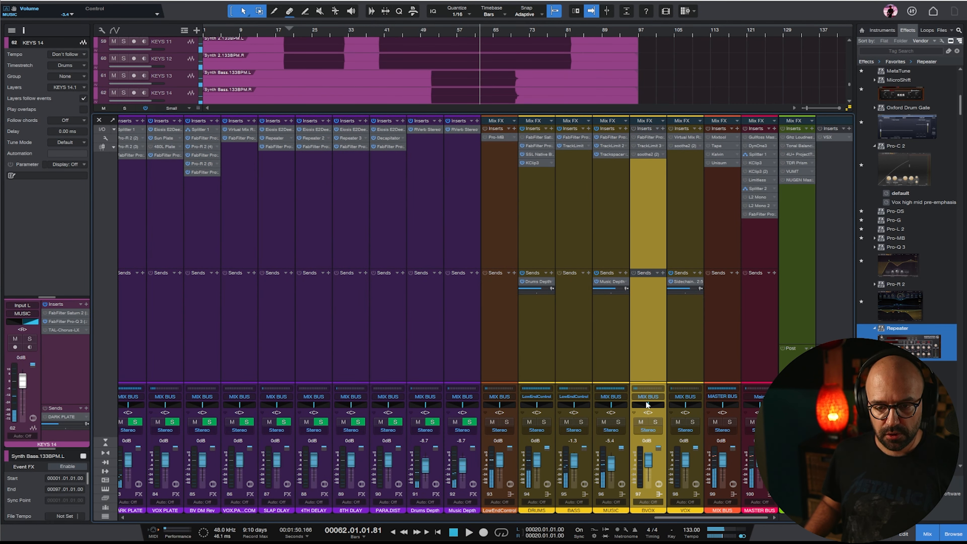
click(655, 422)
key(F3)
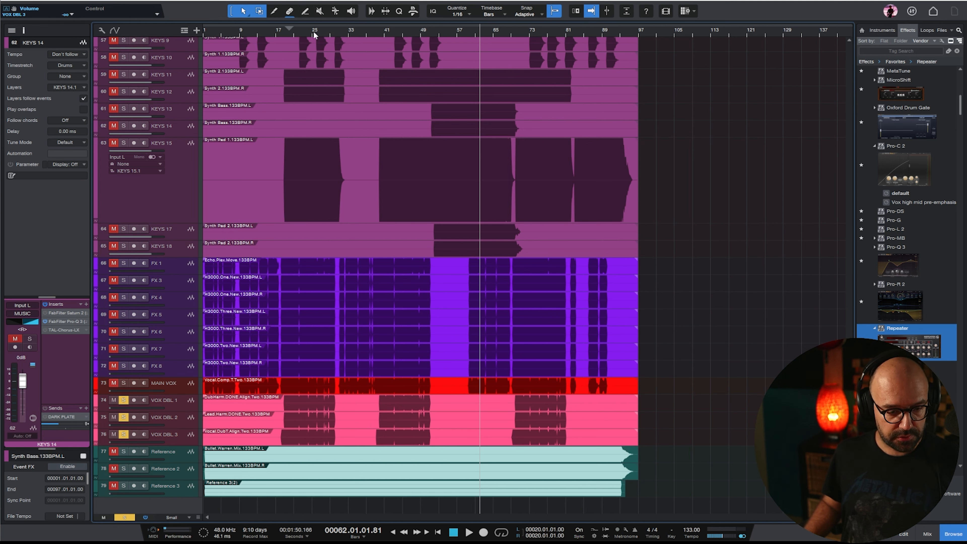
Reset the VOX DBL 1, 2 and 3 volumes to 0 dB, play them from bar 24 and make their tracks taller
click(307, 34)
click(176, 401)
shift+click(182, 434)
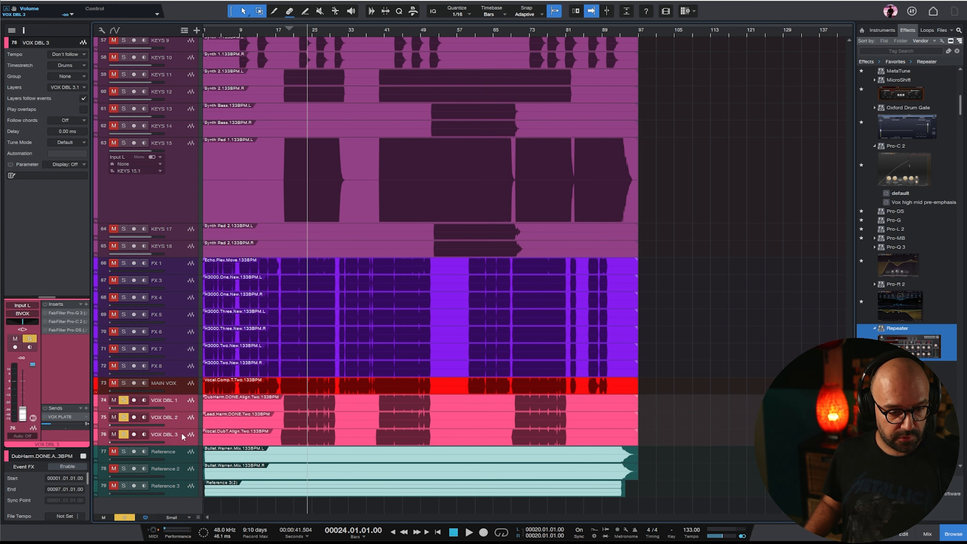
ctrl+click(154, 442)
key(e)
key(e)
key(w)
key(space)
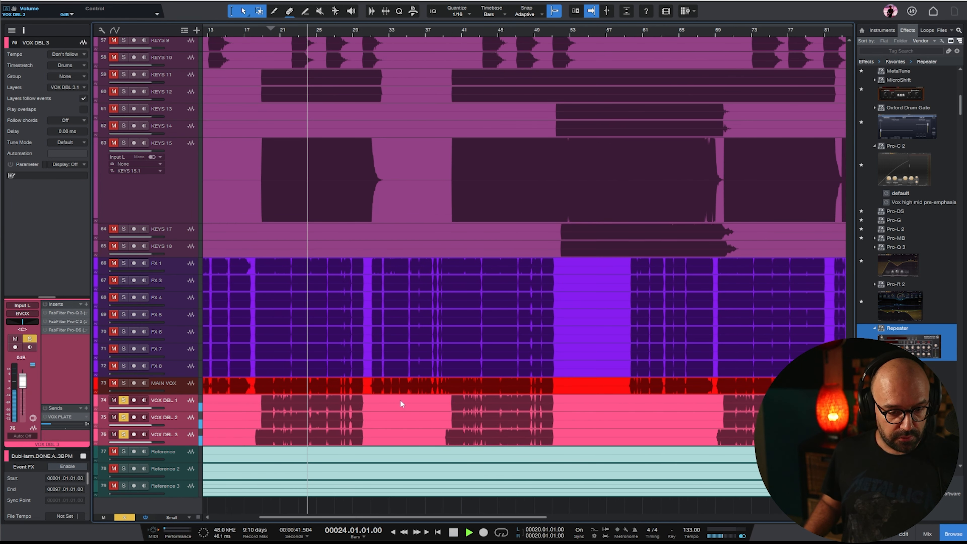
drag(193, 445, 187, 461)
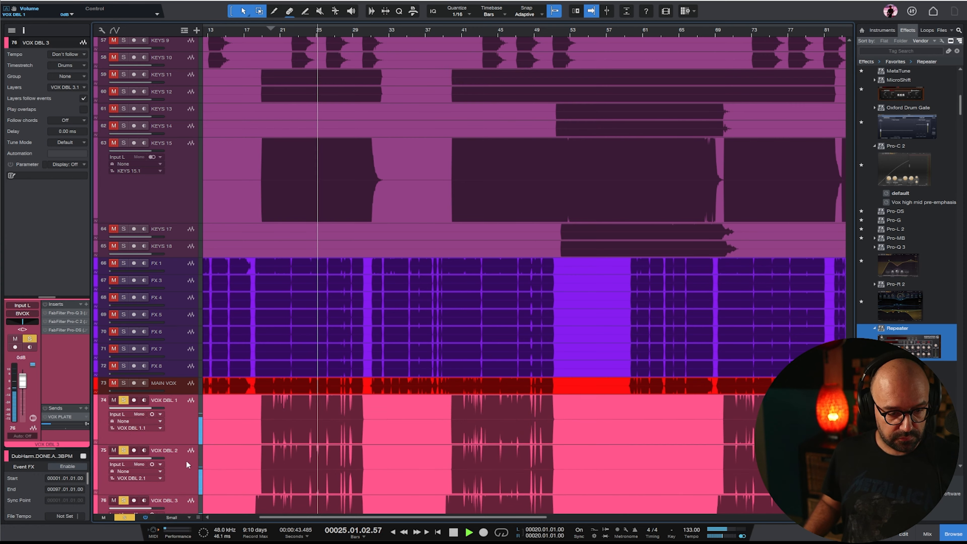
scroll(353, 339, down, 3)
Activate the insert effects on VOX DBL 1, 2 and 3 and switch all three tracks from mono to stereo
click(177, 321)
key(space)
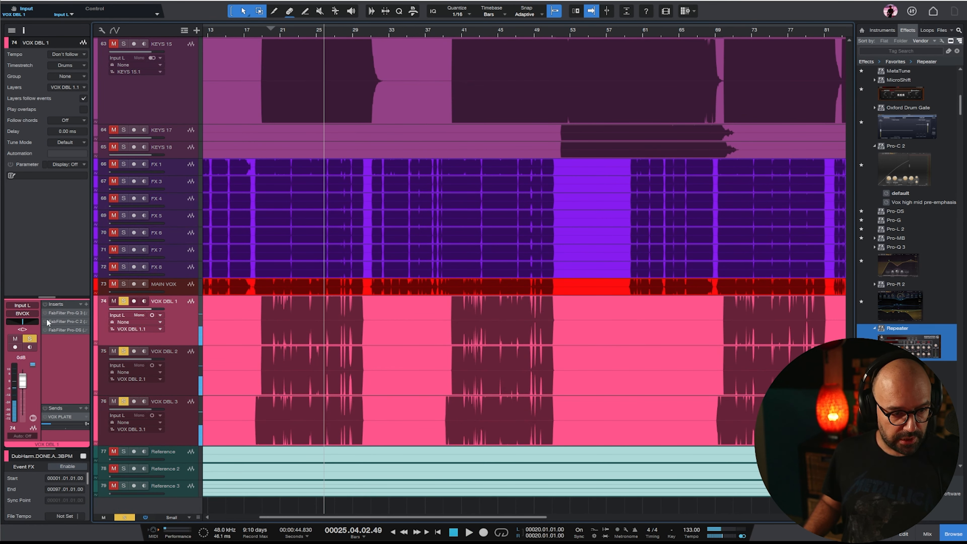
click(183, 368)
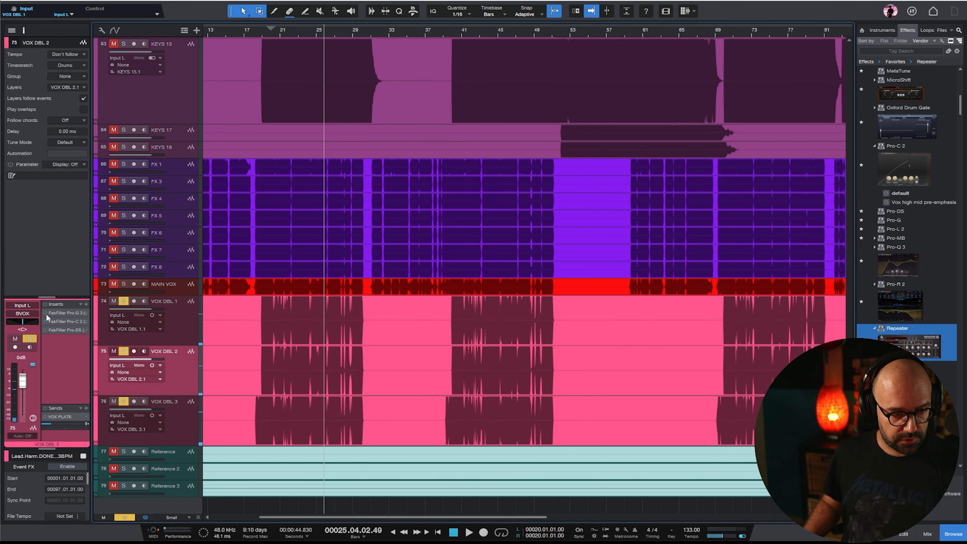
click(166, 419)
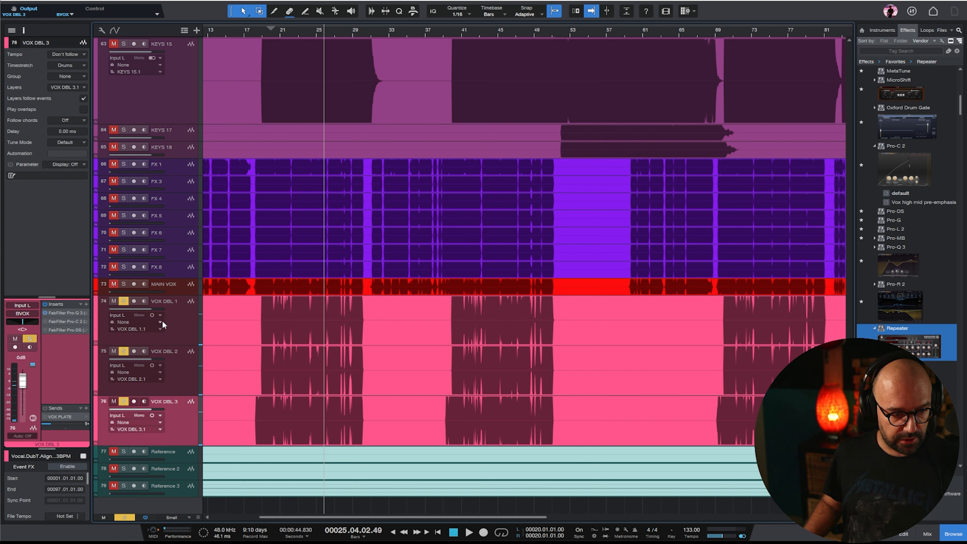
click(186, 306)
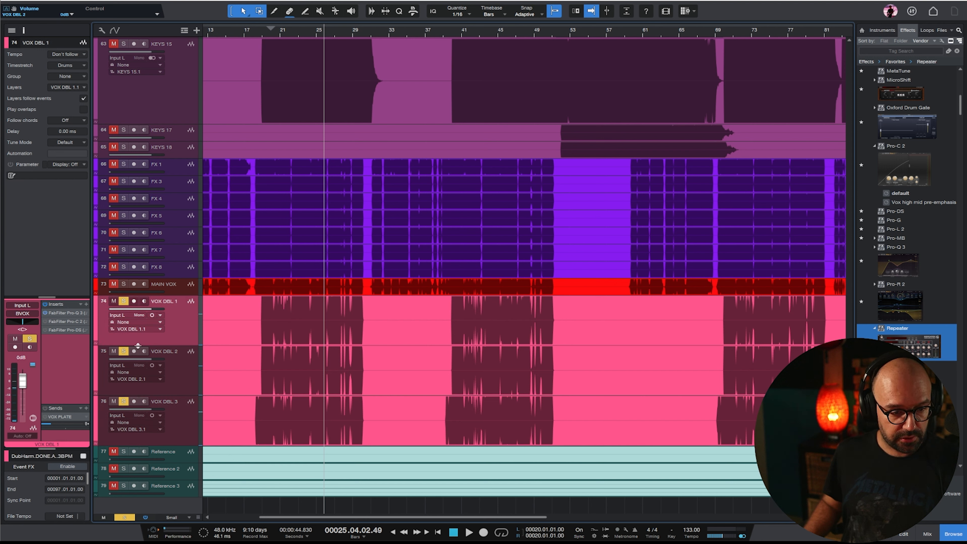
click(174, 416)
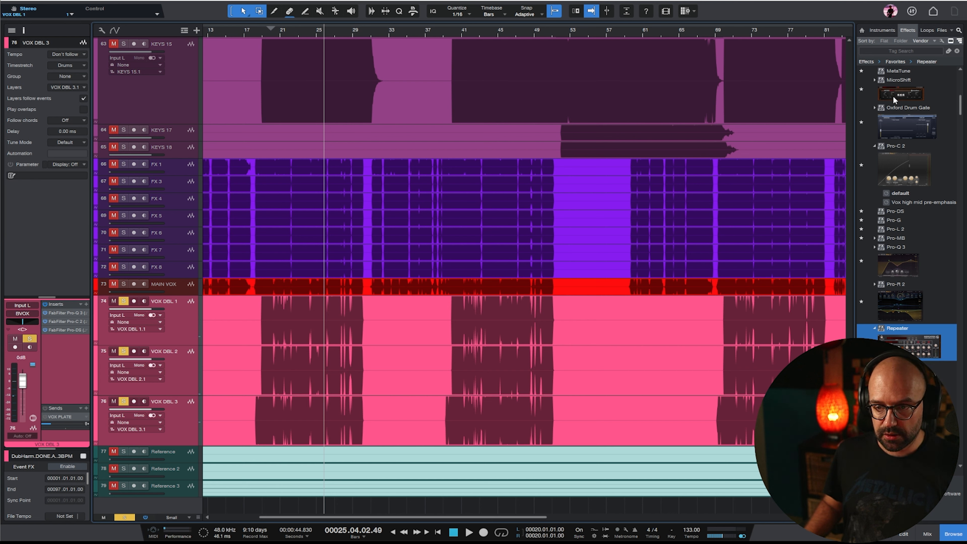
Add MicroShift to VOX DBL 1, 2 and 3, and open VOX DBL 1's Pro-Q 3 with the playhead at bar 23
drag(893, 96, 58, 347)
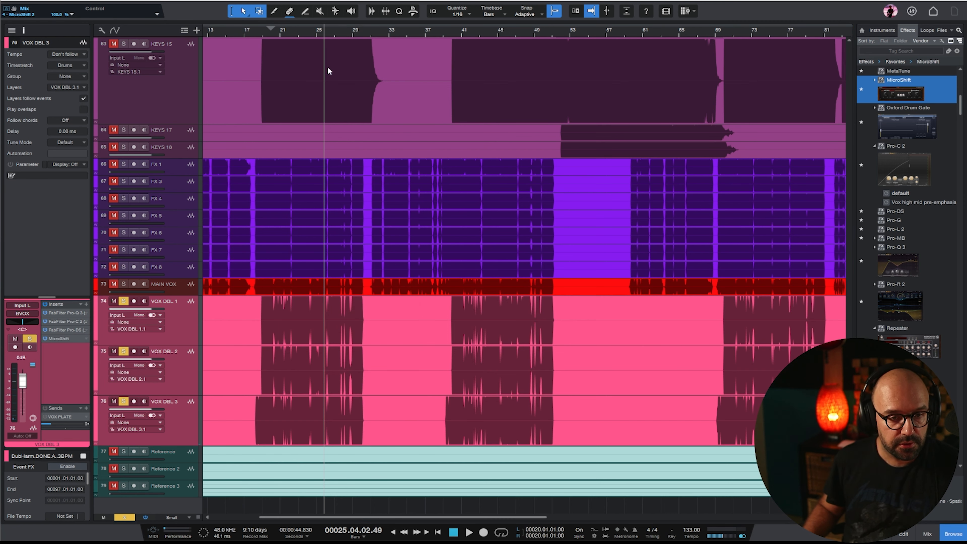
click(298, 30)
click(153, 314)
mouse_move(449, 287)
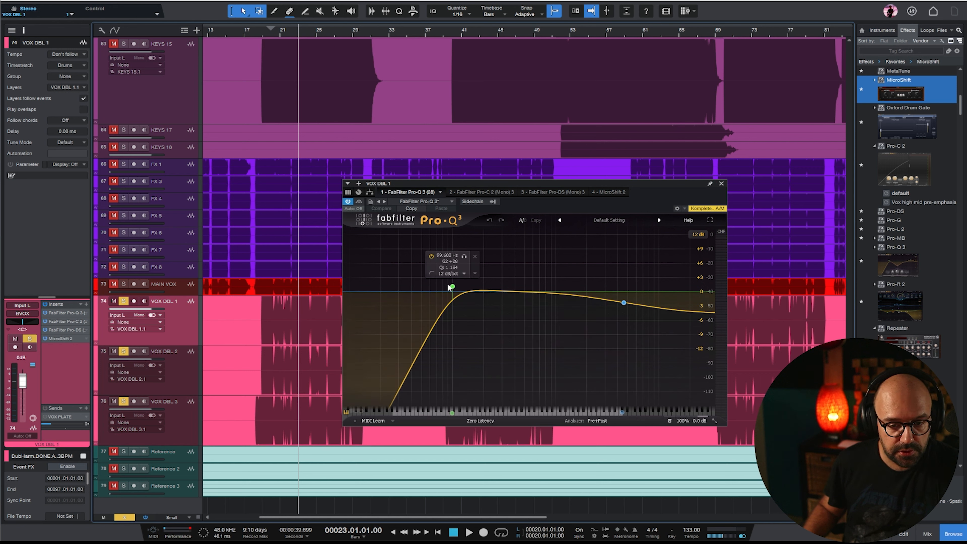
Lower VOX DBL 1's MicroShift focus and raise its Pro-Q 3 low cut into the low mids during playback
click(607, 192)
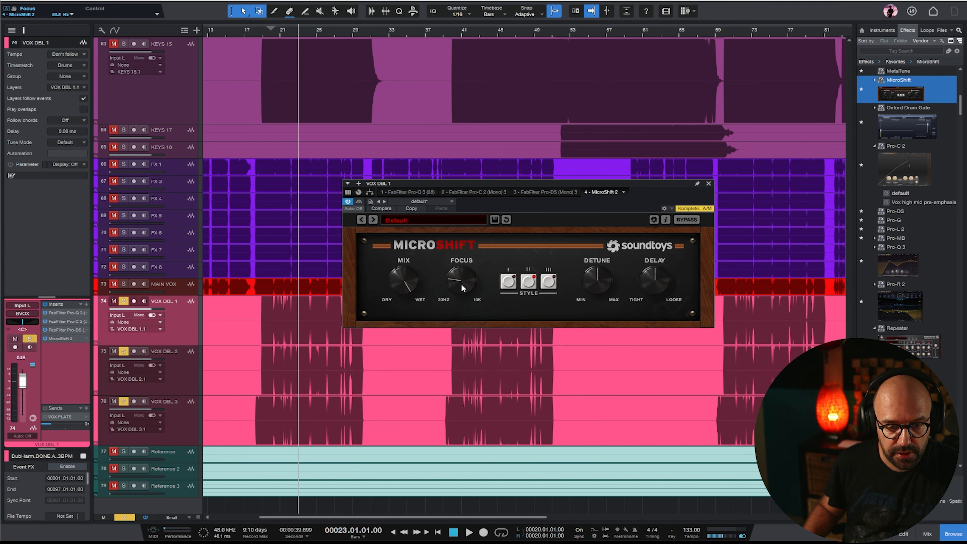
click(410, 192)
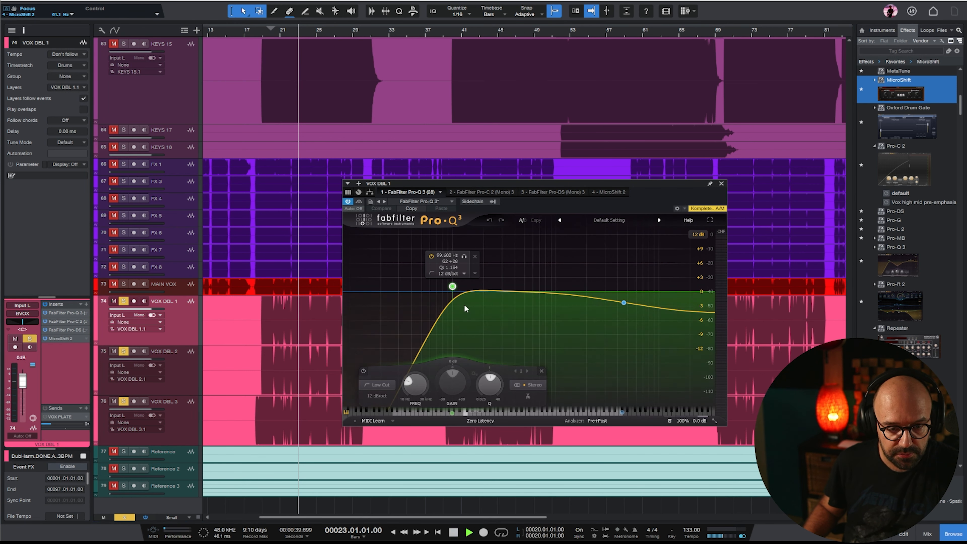
key(space)
drag(450, 285, 529, 286)
On VOX DBL 2, lower the MicroShift focus to about 43 Hz and raise the Pro-Q 3 low cut to about 514 Hz
key(Down)
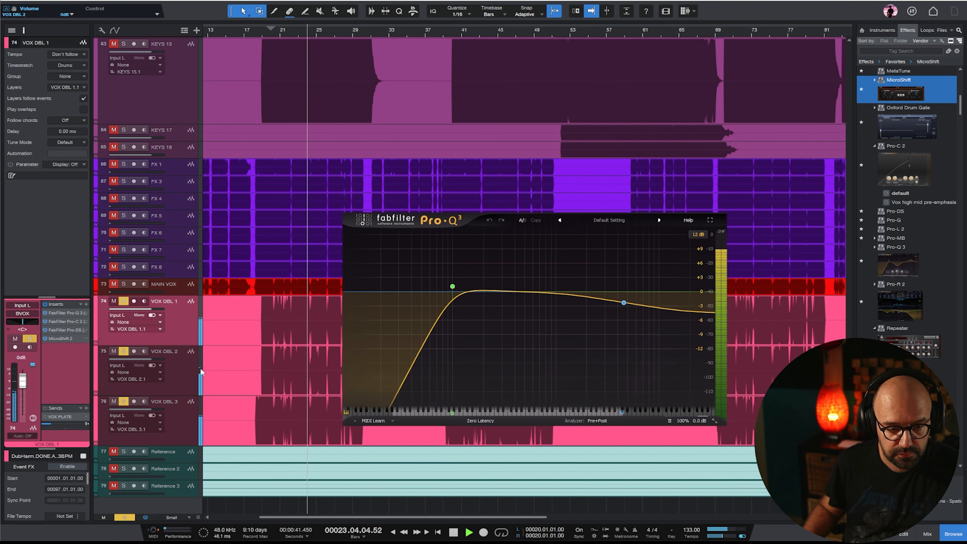
click(605, 192)
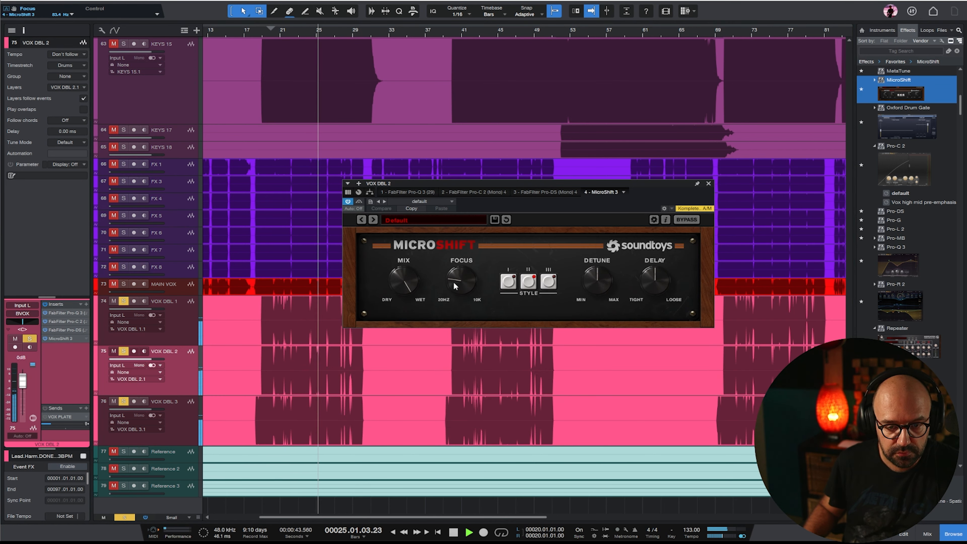
click(426, 193)
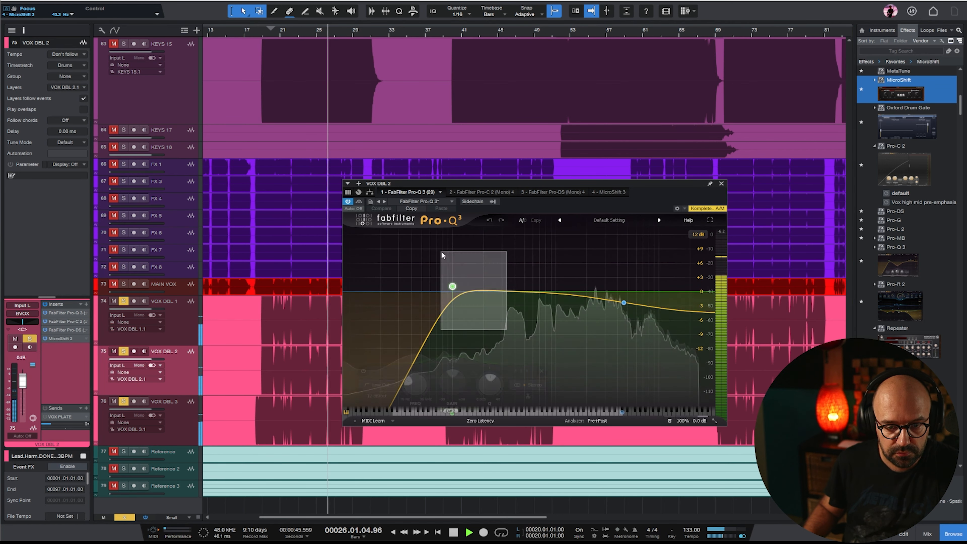
drag(451, 284, 524, 283)
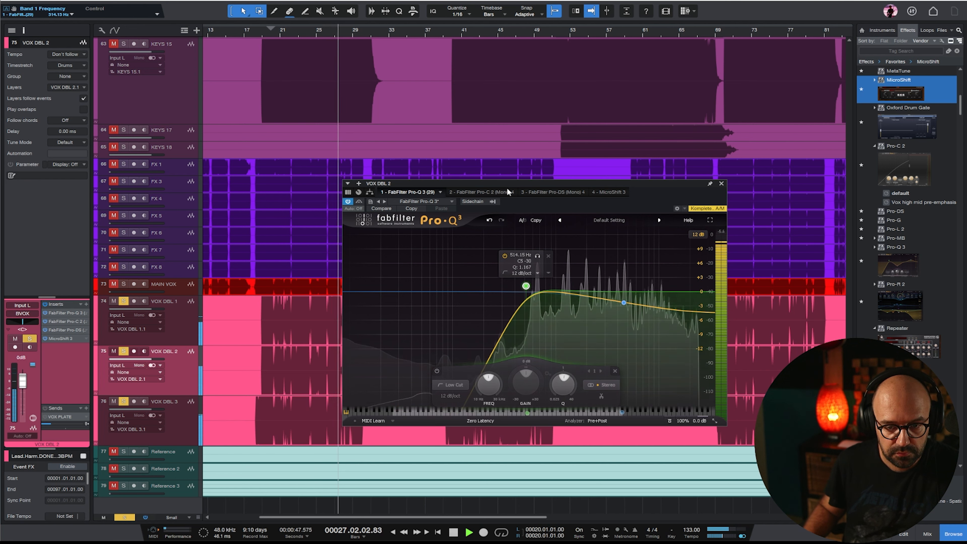
On VOX DBL 3, raise the Pro-Q 3 low cut to about 534 Hz and lower the MicroShift focus to about 47 Hz
key(Down)
click(406, 192)
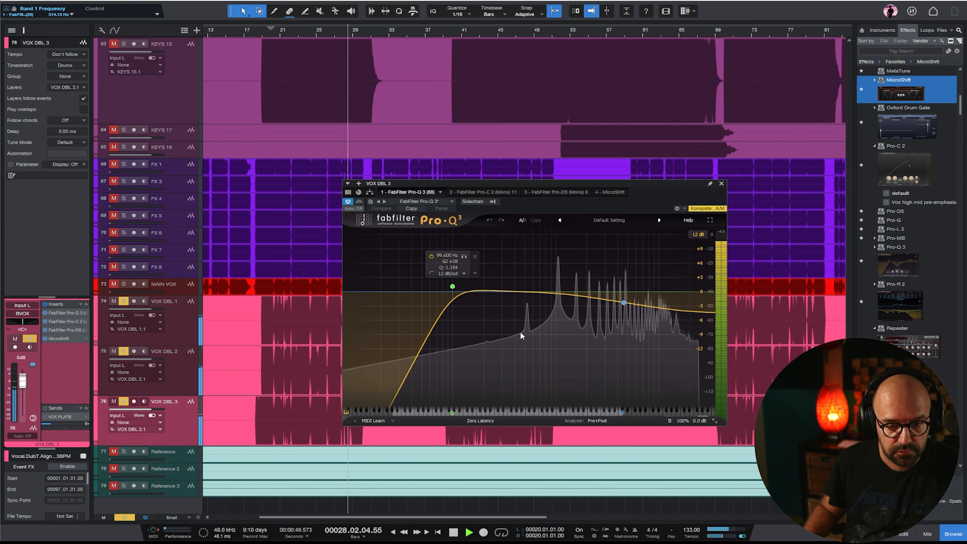
mouse_move(525, 285)
mouse_down()
mouse_move(449, 283)
mouse_move(541, 287)
mouse_move(525, 286)
mouse_up()
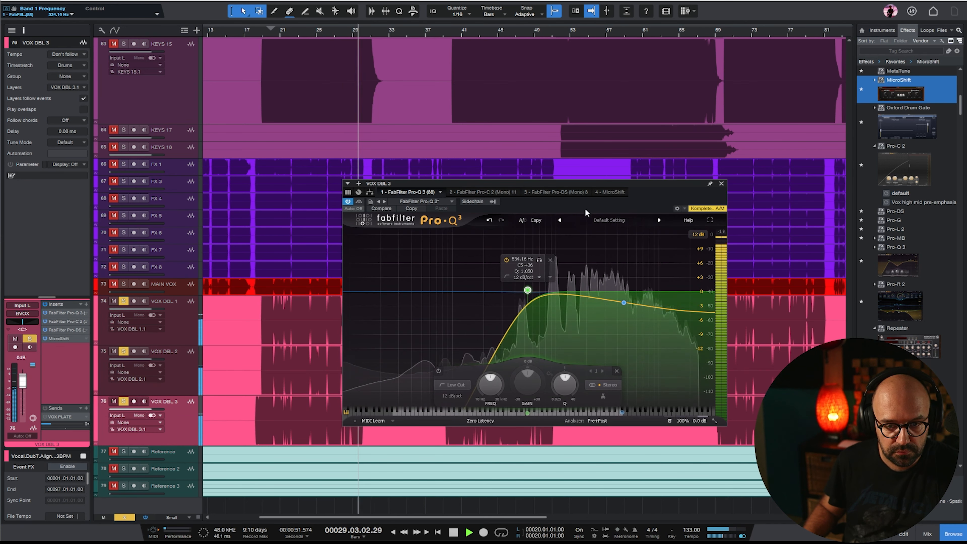
click(608, 192)
drag(463, 284, 464, 295)
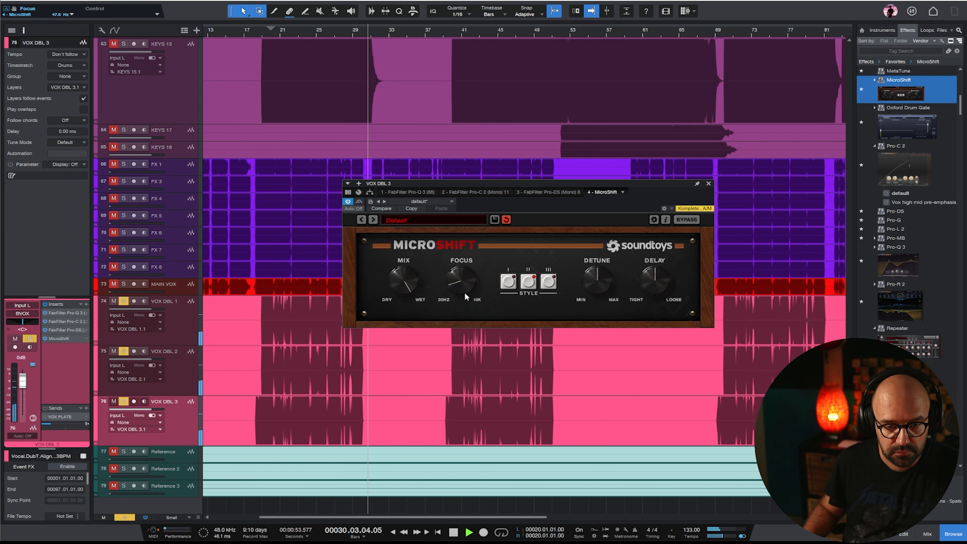
Stop playback and unsolo VOX DBL 3, 2 and 1
key(space)
click(124, 401)
click(123, 350)
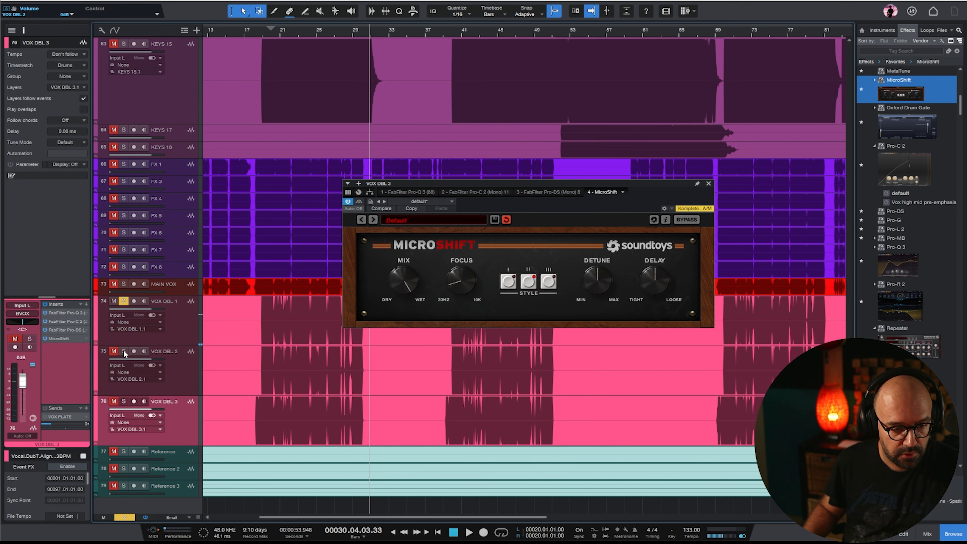
click(128, 305)
Reroute the VOX PLATE send of all three VOX DBL tracks to BV DM Rev and enlarge the sends area
click(197, 407)
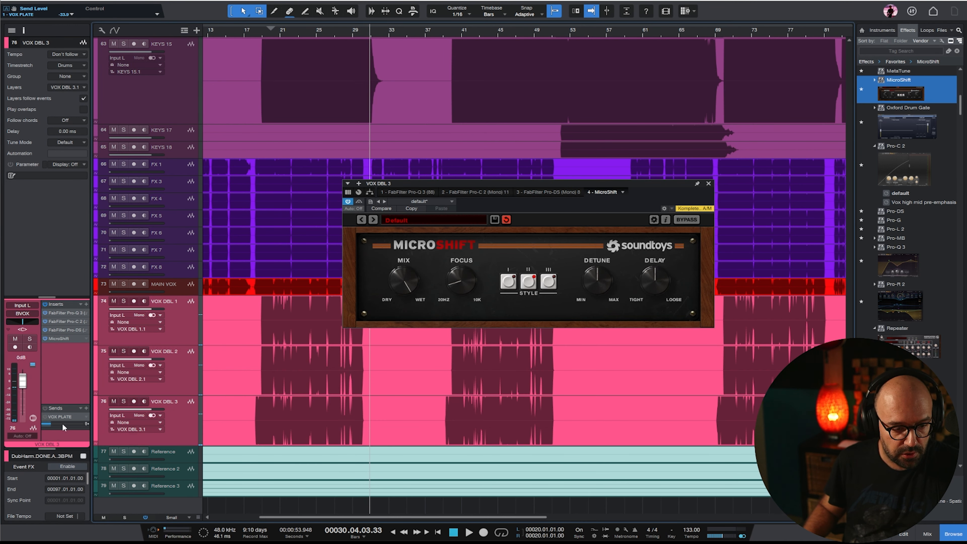
click(85, 419)
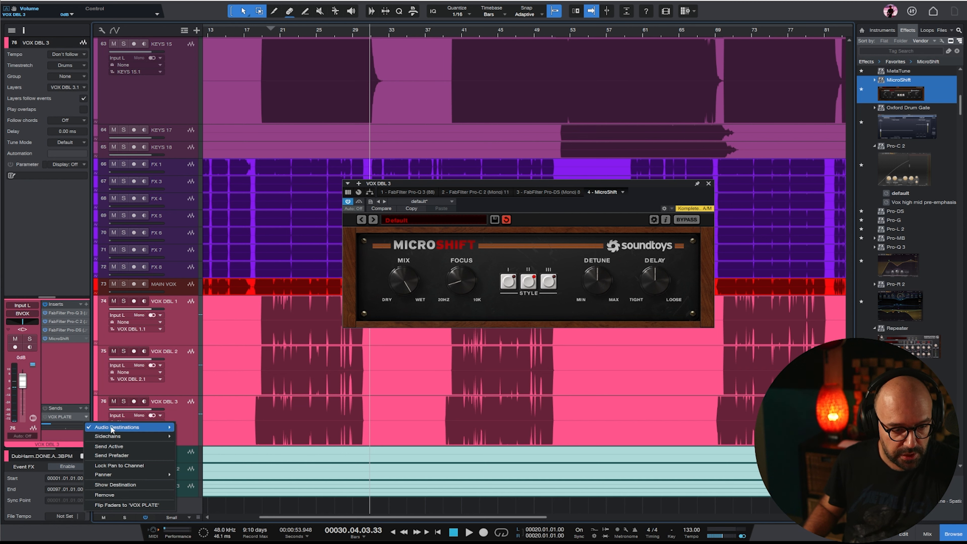
mouse_move(167, 427)
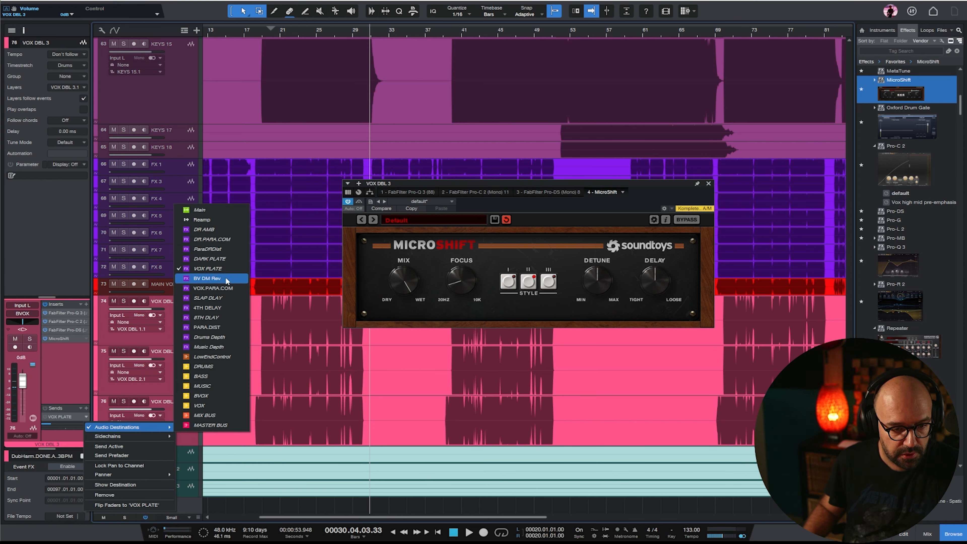
click(207, 278)
drag(69, 404, 67, 375)
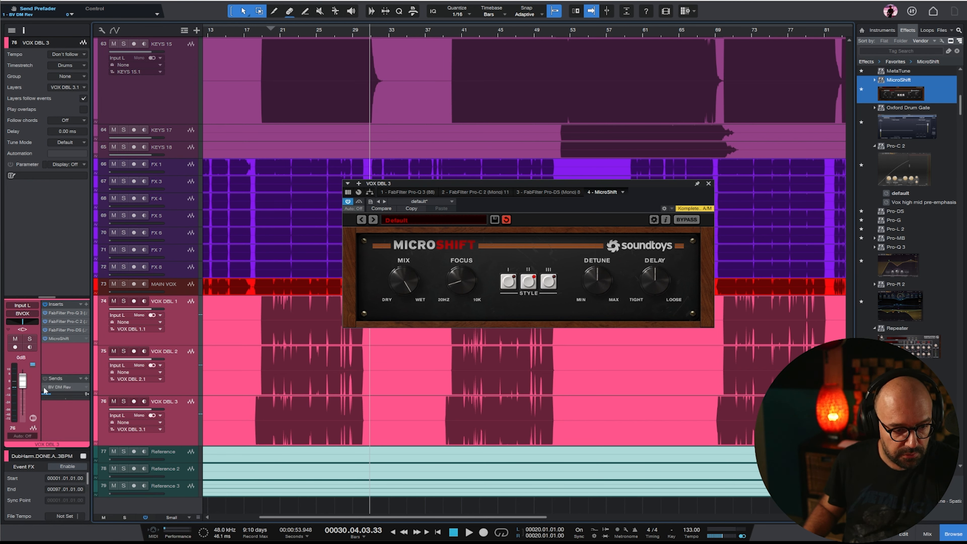
Set VOX DBL 1's BV DM Rev send level to -22.3 dB, check VOX DBL 2 and 3, and play the mix from bar 20
click(180, 326)
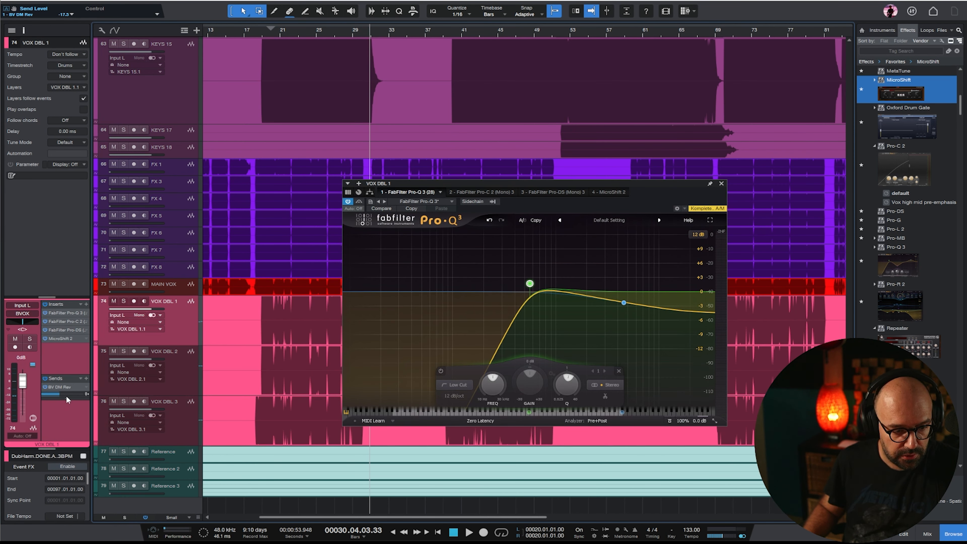
drag(66, 395, 65, 396)
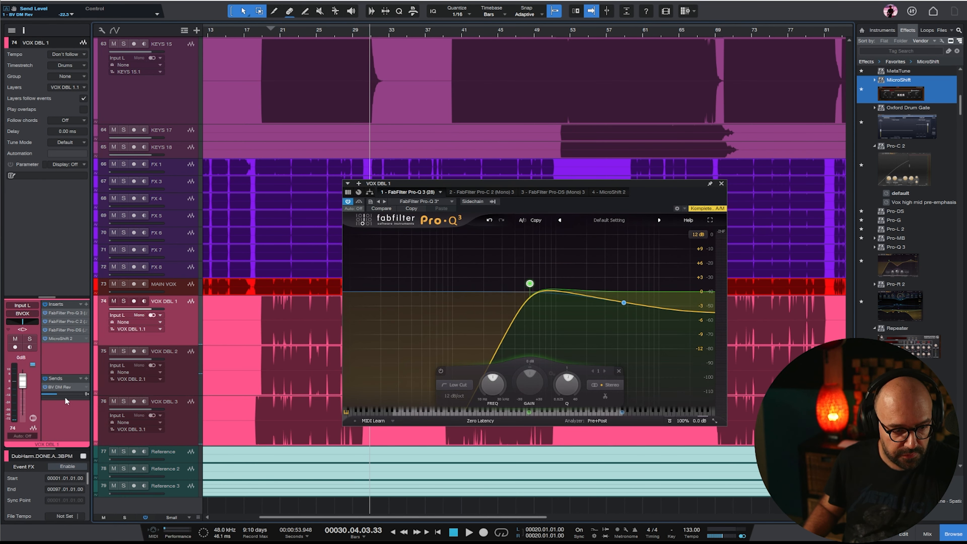
click(190, 390)
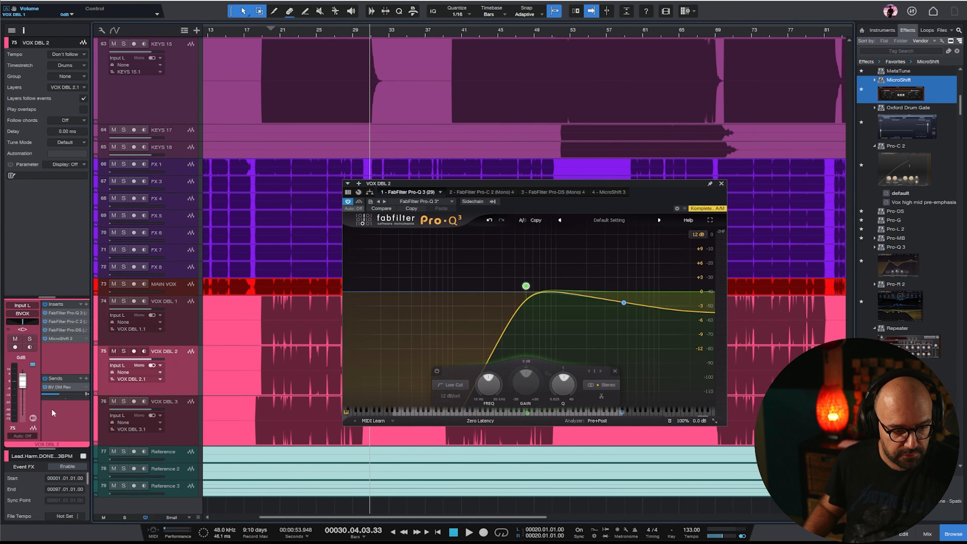
click(173, 426)
key(space)
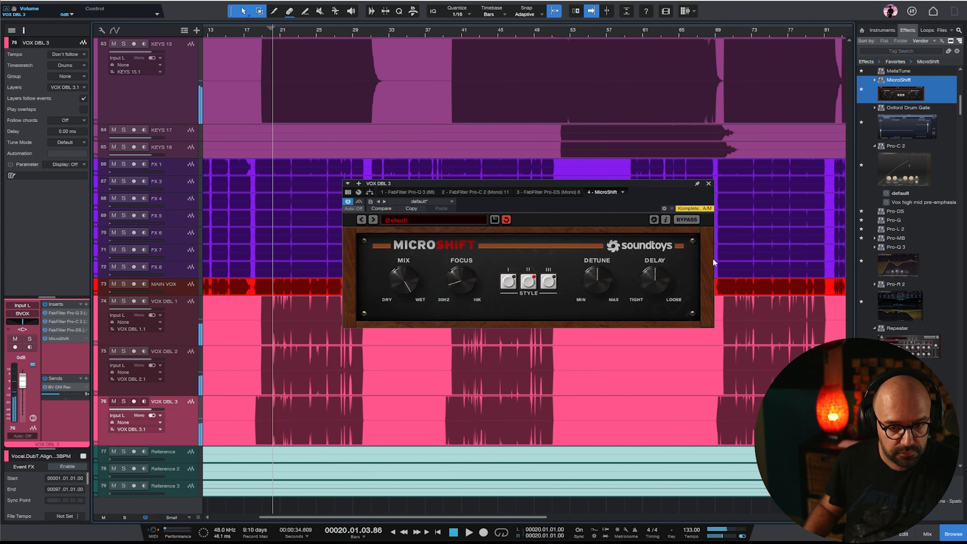
Solo VOX DBL 1, 2 and 3 together, play them from bar 20 and close the open plug-in window
shift+click(188, 322)
key(s)
key(space)
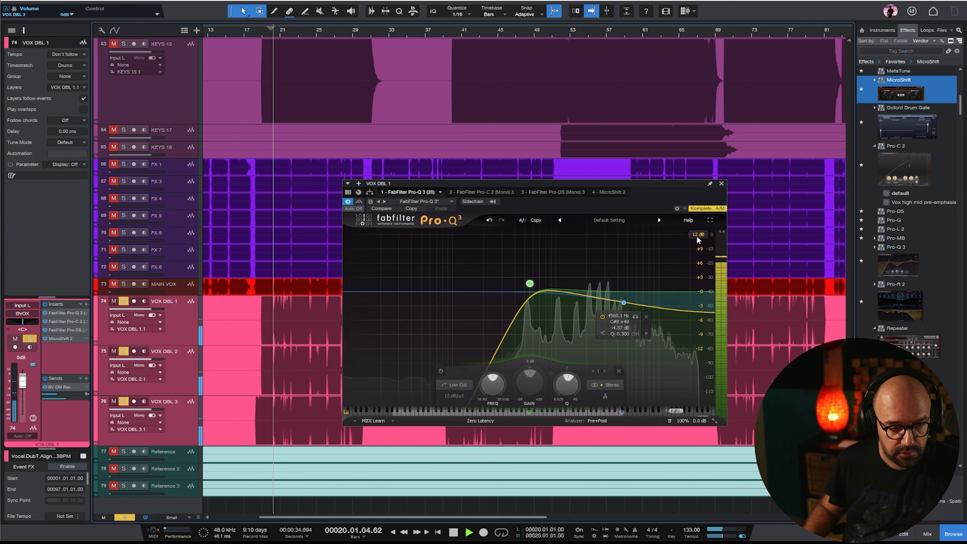
click(722, 184)
In the BVOX bus's Pro-Q 3, add a bell cut of about -5.9 dB near 1115 Hz
key(F3)
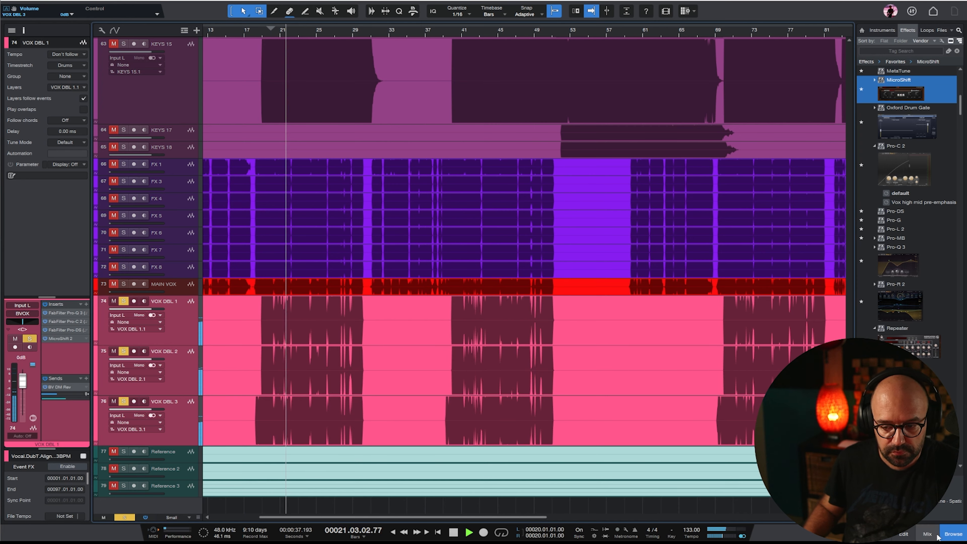
drag(646, 520, 707, 520)
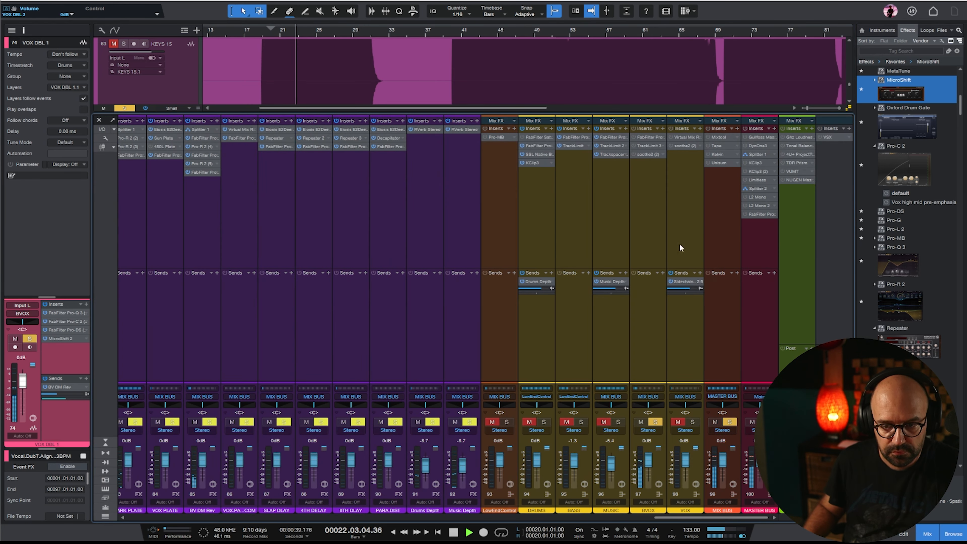
click(639, 139)
double_click(650, 140)
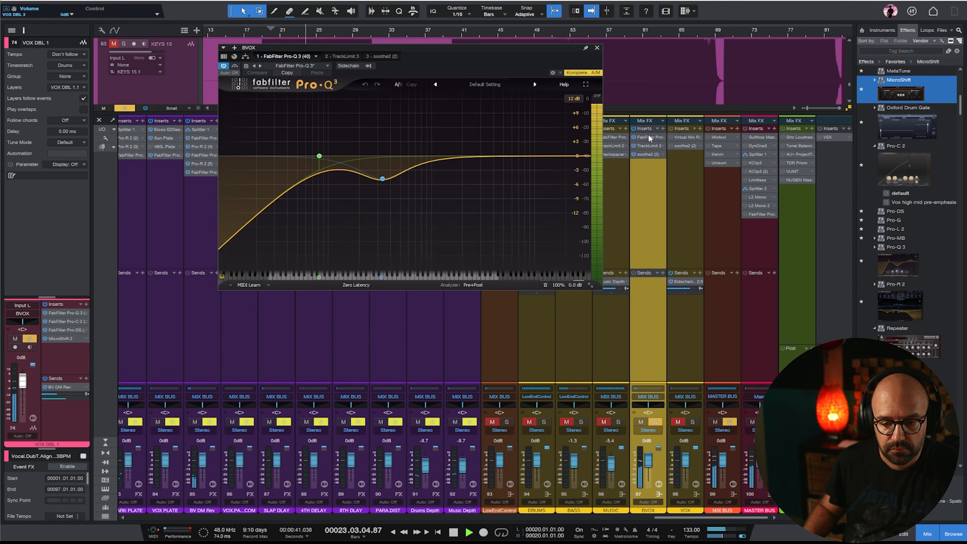
drag(380, 169, 435, 184)
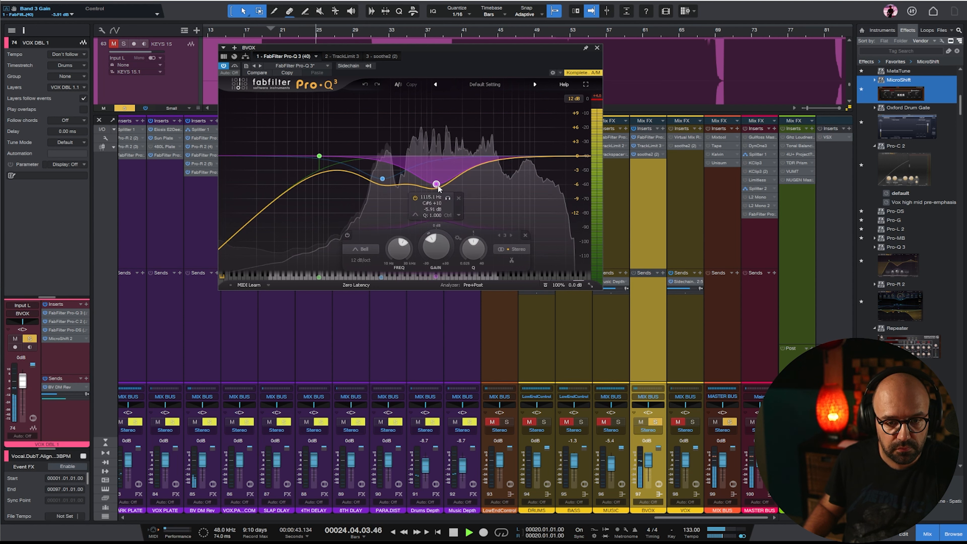
Raise the BVOX Pro-Q 3 low cut to about 332 Hz and add a bell boost of about 1.5 dB near 6.6 kHz
drag(319, 155, 402, 156)
drag(516, 157, 516, 150)
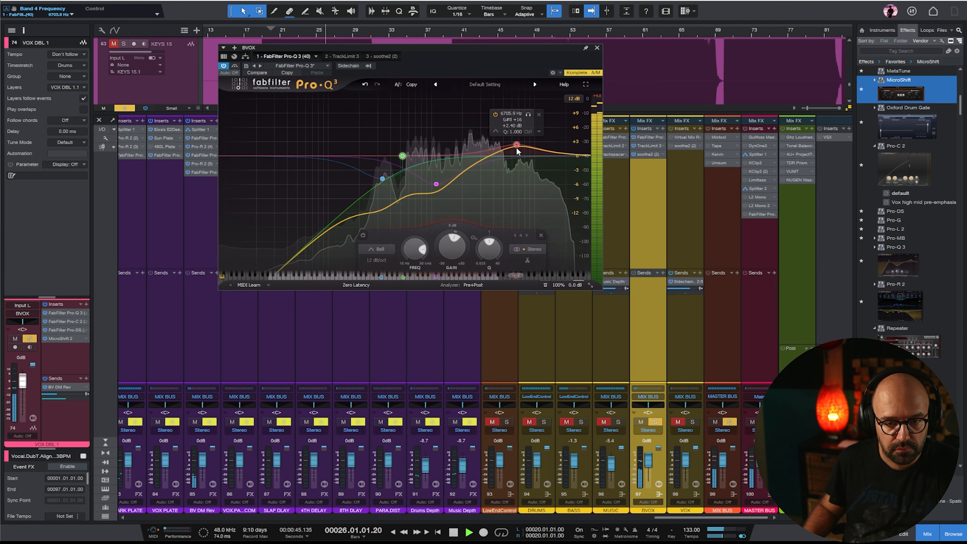
drag(403, 156, 385, 156)
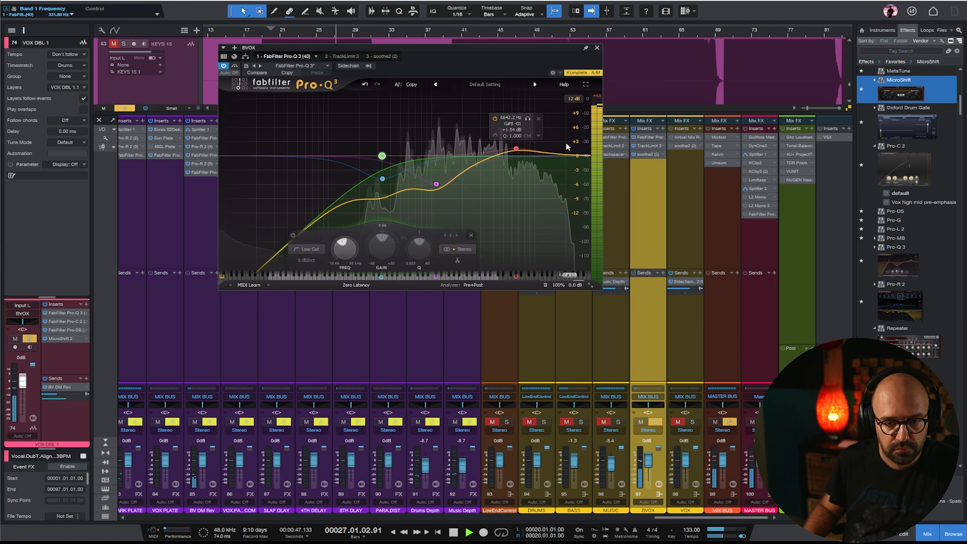
key(Escape)
Set the Pro-DS range on VOX DBL 1 to about 4.17 dB and move the plug-in window clear of the vocal channels
drag(678, 513, 574, 516)
click(401, 184)
shift+click(460, 185)
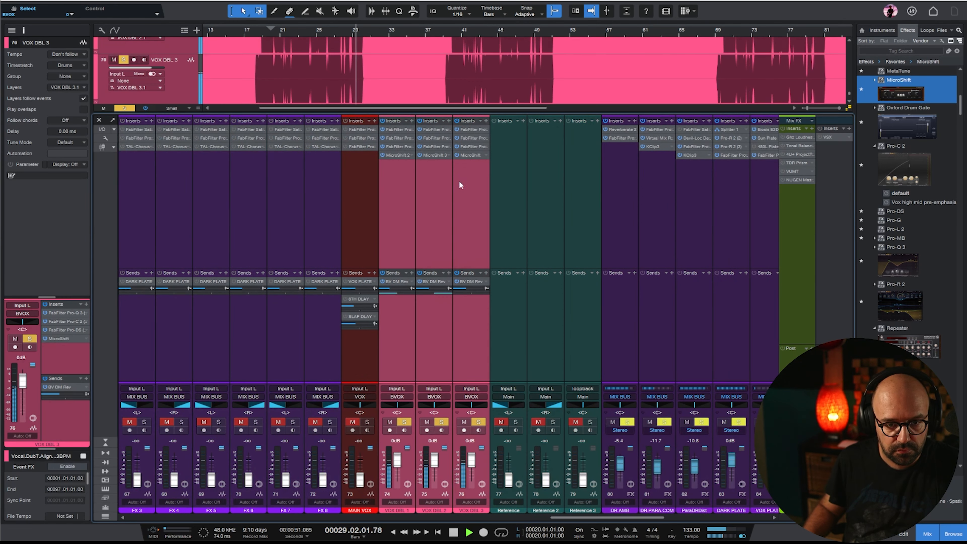
click(397, 148)
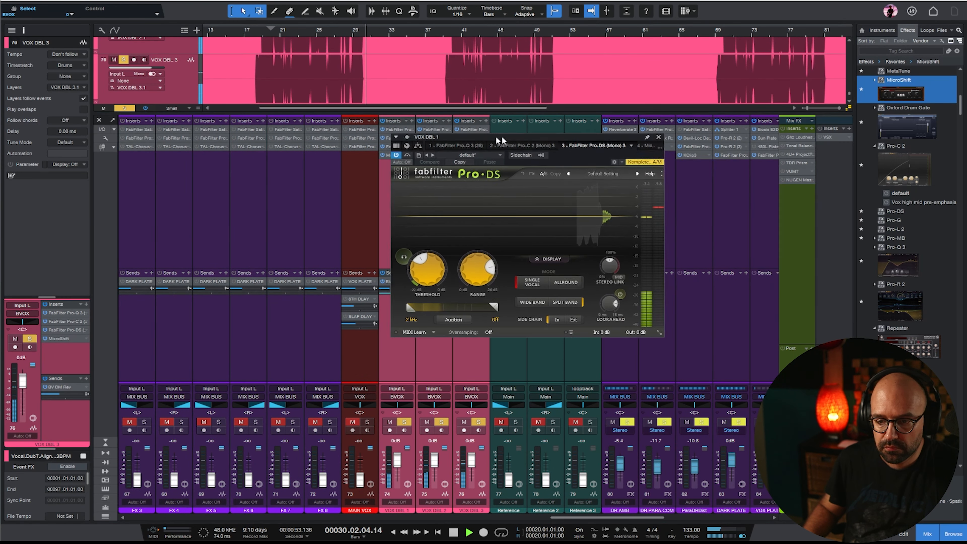
drag(473, 266, 473, 285)
drag(611, 139, 707, 195)
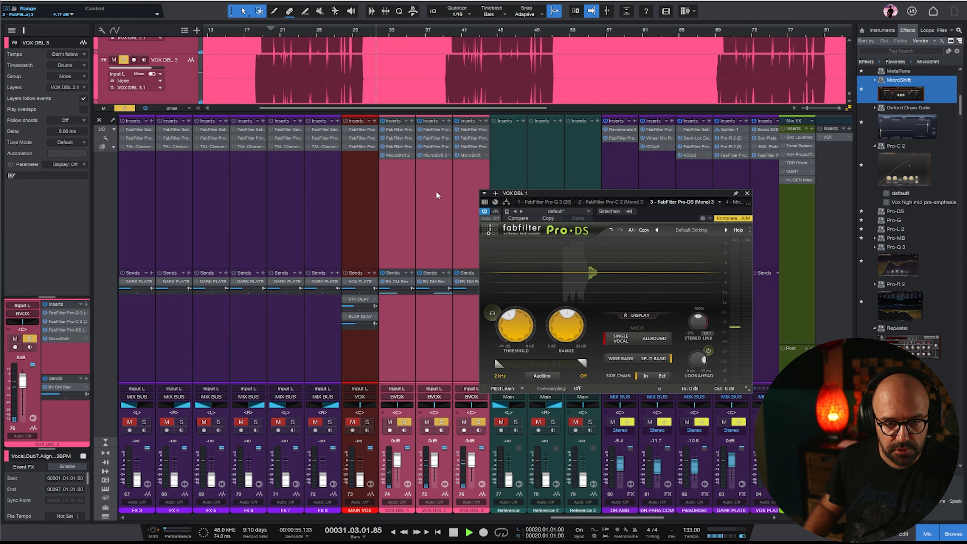
Set the Pro-DS range on VOX DBL 2 to about 4.31 dB, and bring up VOX DBL 3's plug-ins
key(Left)
click(678, 203)
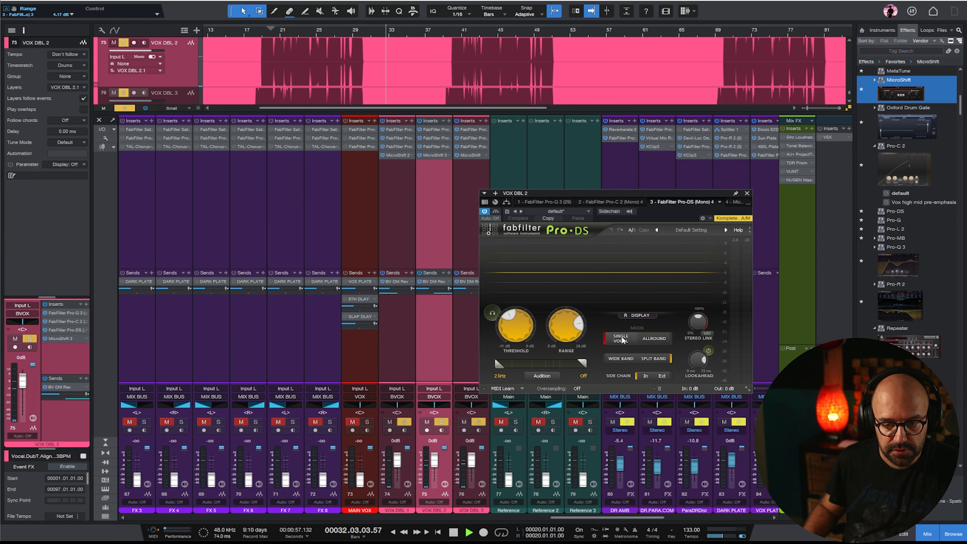
drag(564, 325, 564, 344)
click(470, 170)
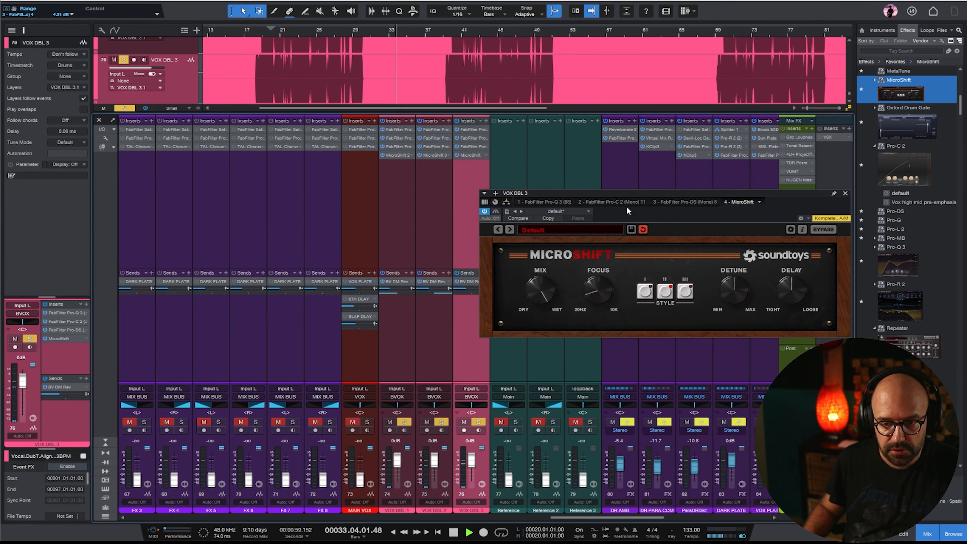
Set the Pro-DS range on VOX DBL 3 to about 4.7 dB, then close the plug-in and restart playback
click(685, 203)
mouse_move(558, 324)
drag(564, 343, 565, 348)
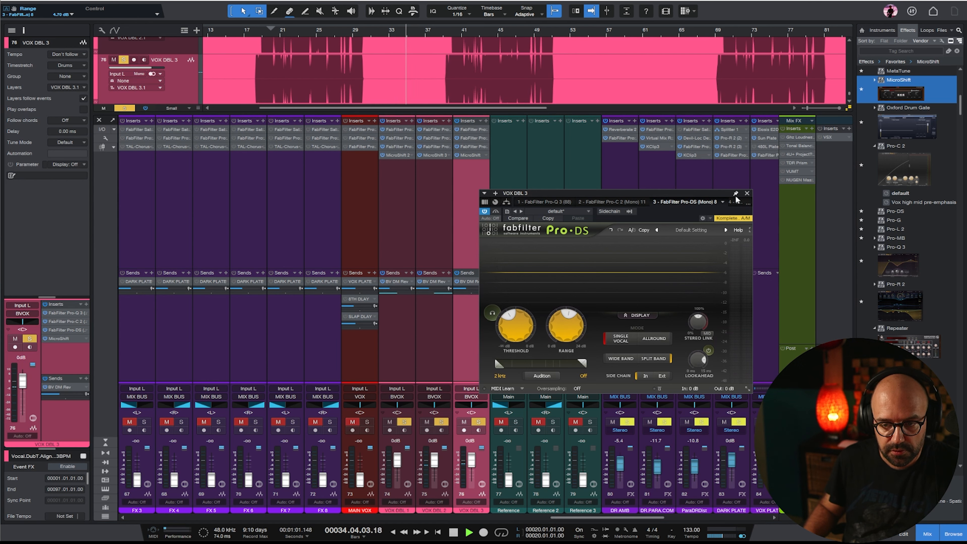
click(747, 193)
key(space)
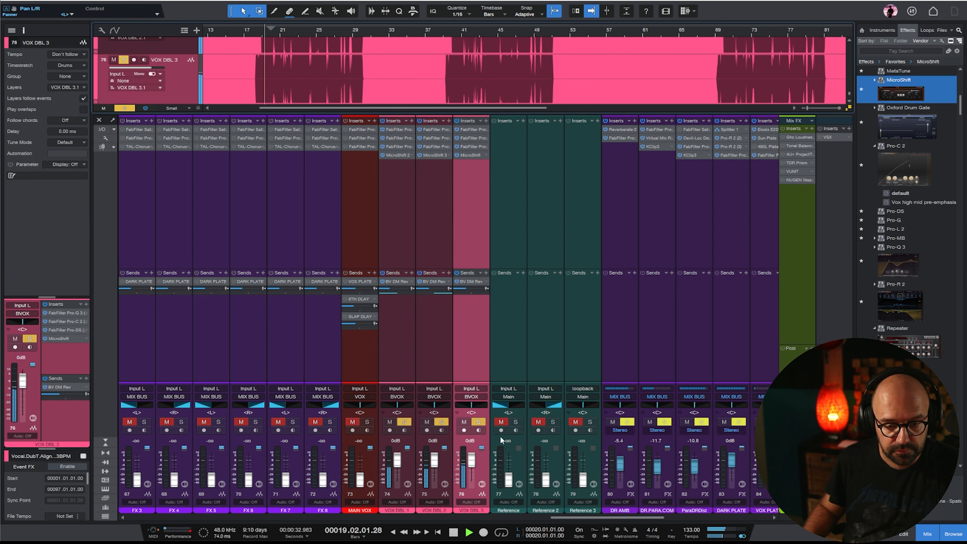
Lower the TrackLimit 3 threshold on the BVOX bus to about -4.9 dB and close the plug-in
drag(663, 517, 743, 526)
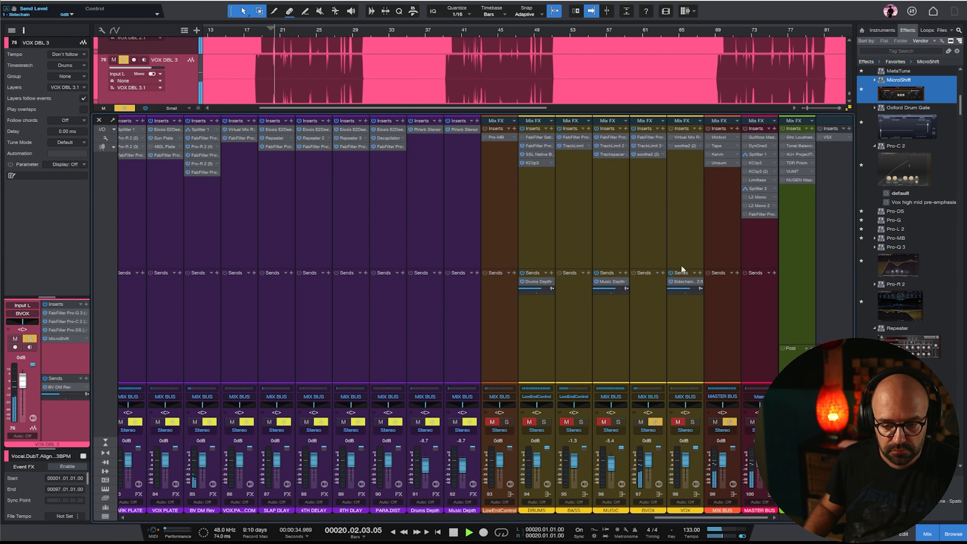
click(647, 452)
click(651, 146)
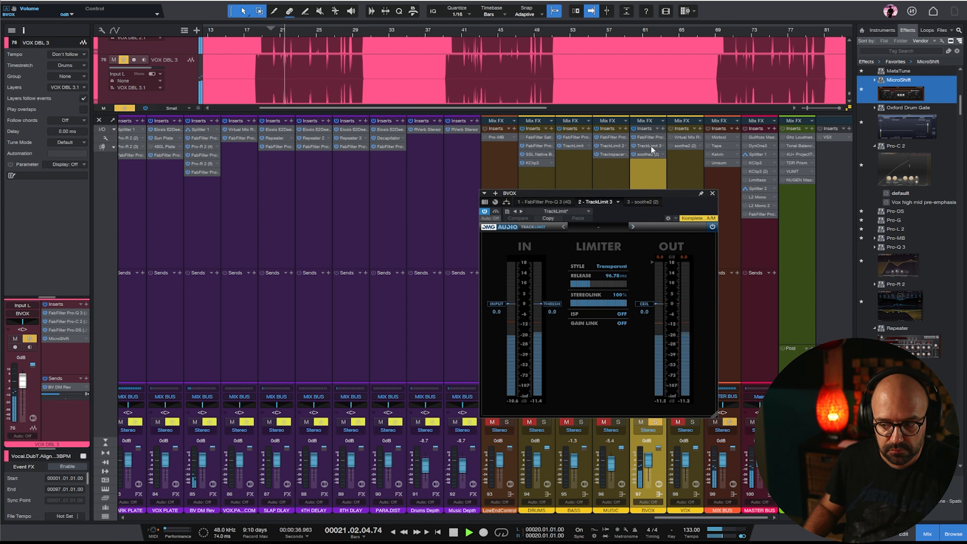
drag(559, 304, 548, 378)
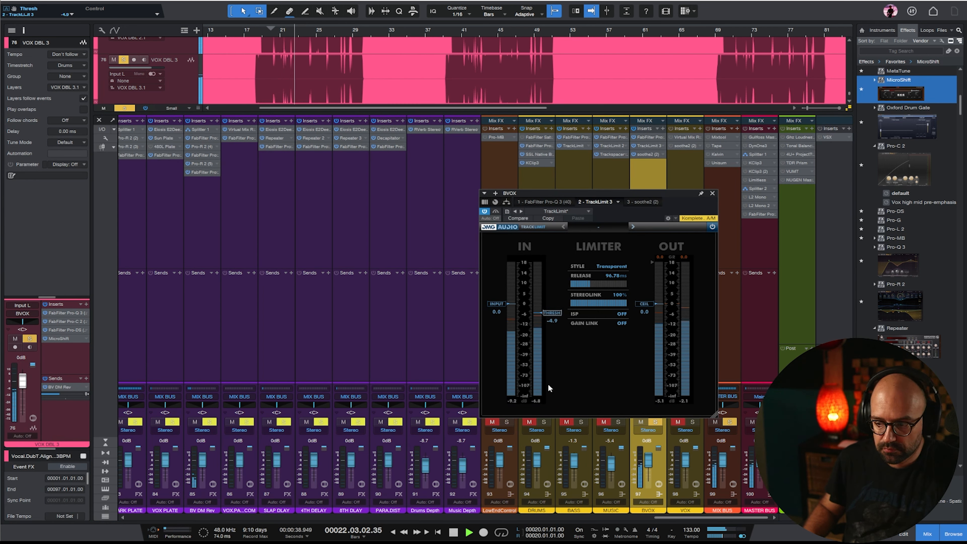
click(711, 193)
Take the BVOX bus out of solo and solo the MAIN VOX track with its fader at 0 dB
click(654, 421)
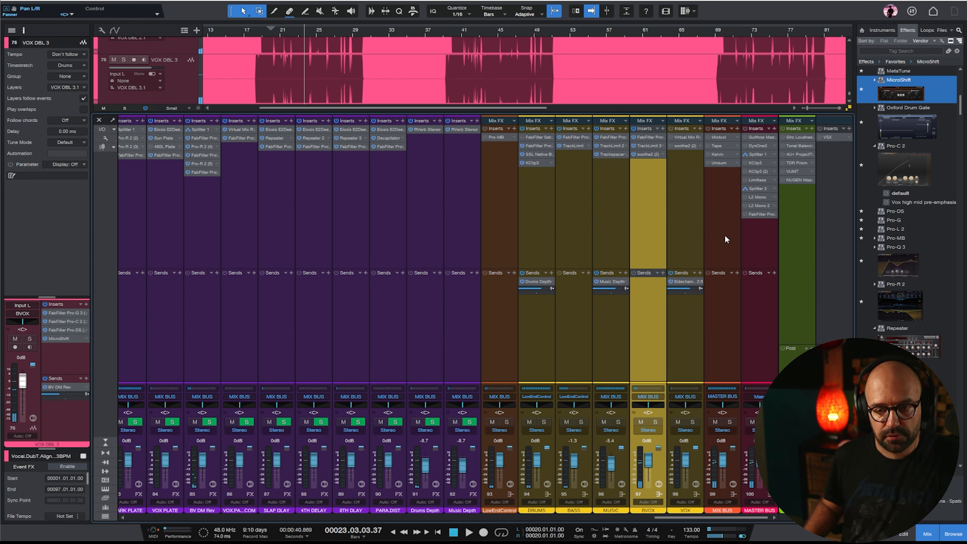
drag(692, 520, 587, 535)
click(418, 367)
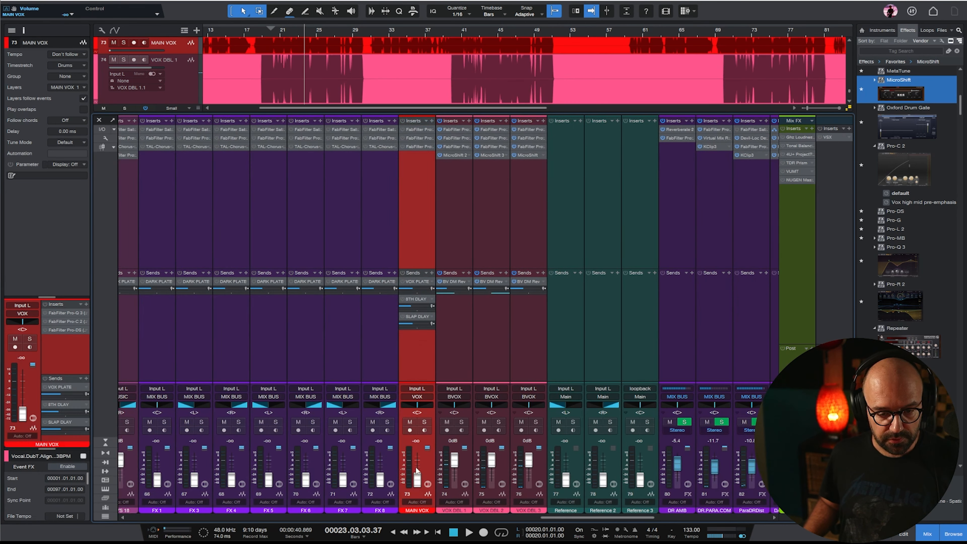
click(424, 422)
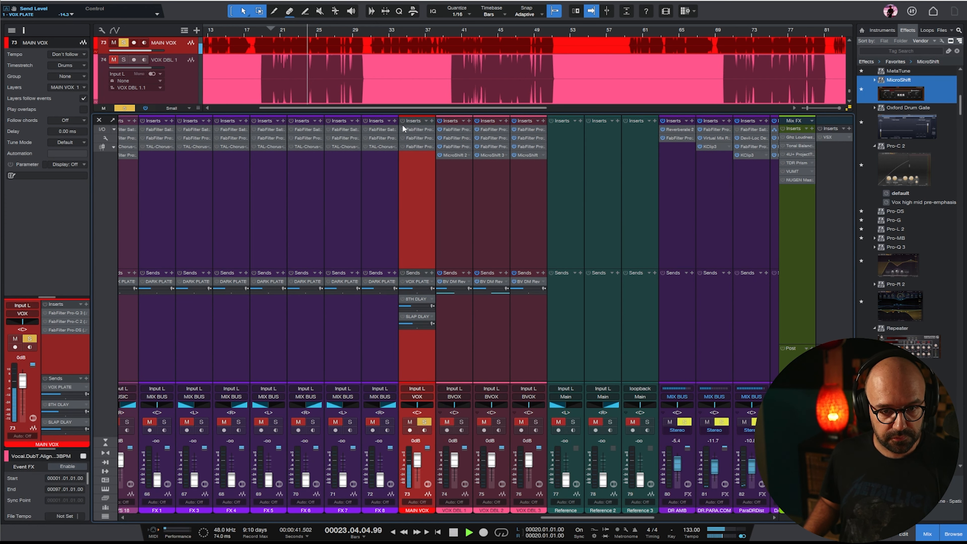
In the Pro-Q 3 on MAIN VOX, add a narrow cut of about -5.7 dB at about 247 Hz
click(417, 129)
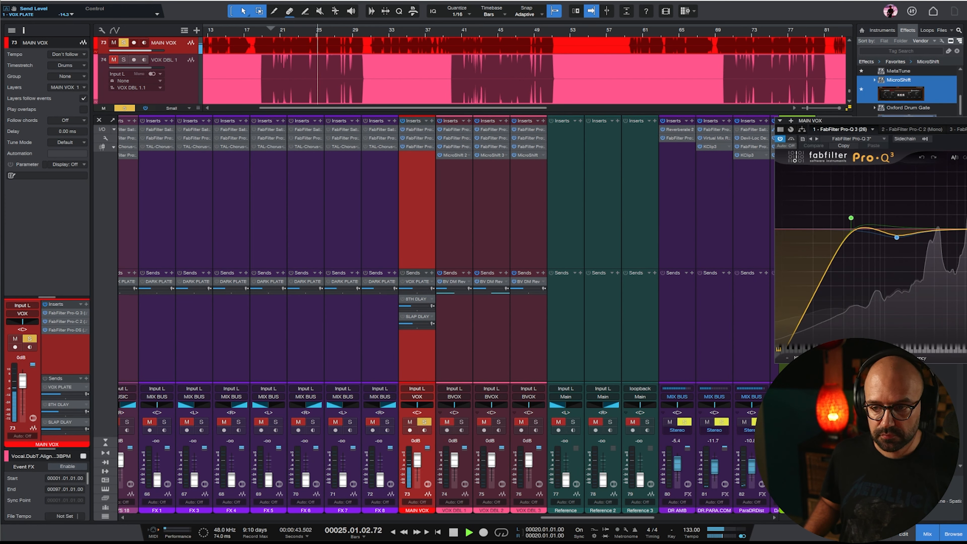
drag(524, 256, 553, 272)
click(556, 247)
scroll(545, 194, up, 5)
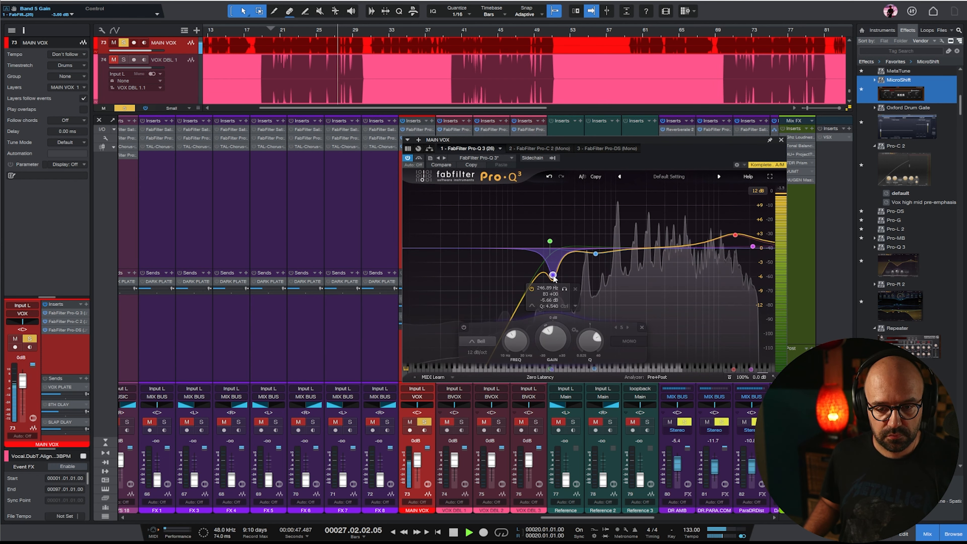
Add a cut of about -4.5 dB around 2 kHz and a wide boost of about 2.4 dB around 3 kHz
mouse_move(650, 252)
mouse_down()
mouse_move(653, 236)
mouse_move(662, 238)
mouse_move(645, 269)
mouse_up()
double_click(652, 235)
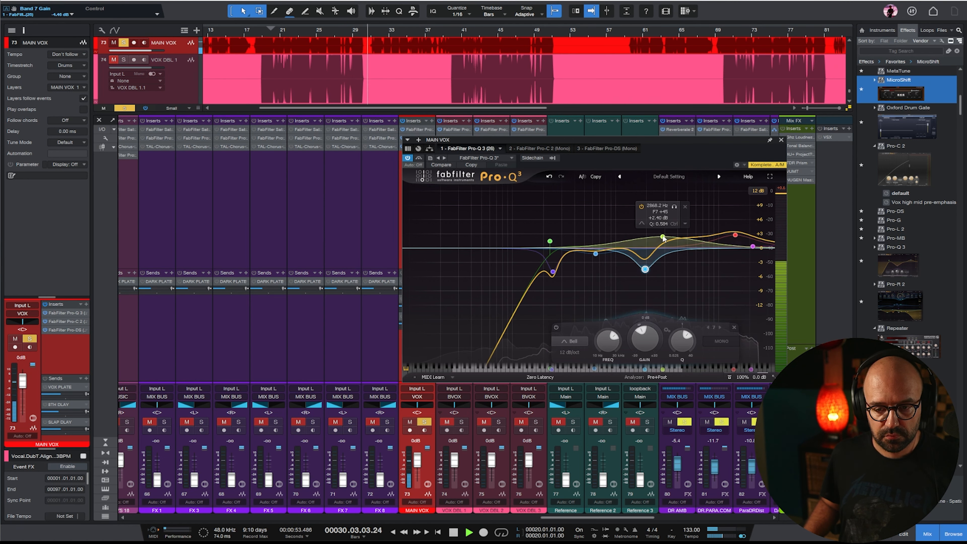
drag(663, 238, 671, 238)
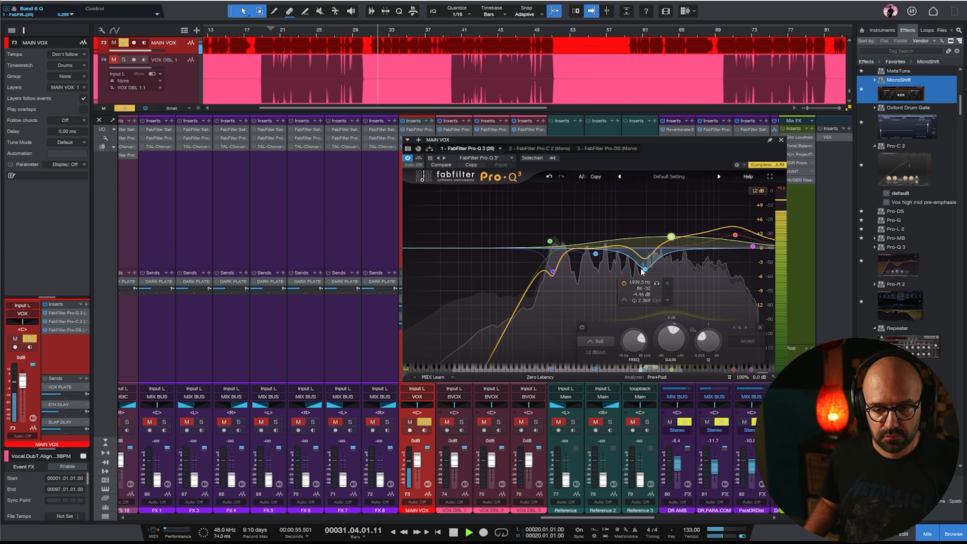
drag(645, 270, 654, 268)
Move the low-mid band to about 710 Hz at about -4.6 dB and close the MAIN VOX equalizer
drag(597, 254, 606, 270)
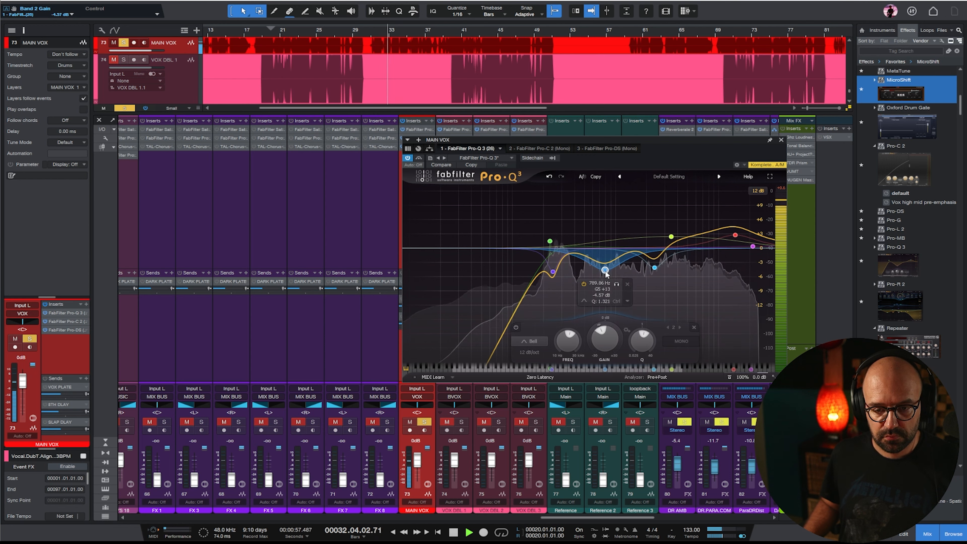
click(550, 242)
click(781, 140)
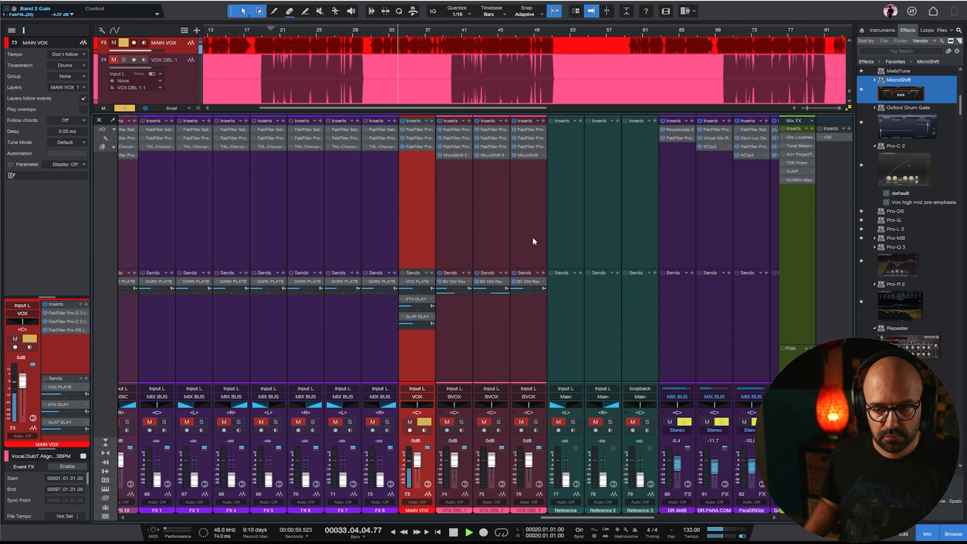
Set the threshold of the FabFilter Pro-C 2 compressor on MAIN VOX to about -11.9 dB and close it
click(418, 140)
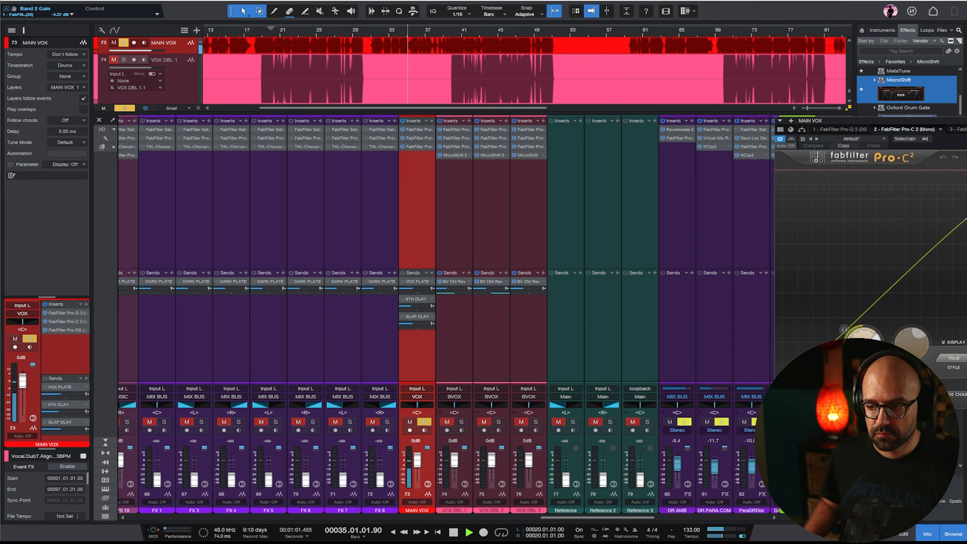
drag(887, 121, 338, 128)
drag(318, 351, 319, 439)
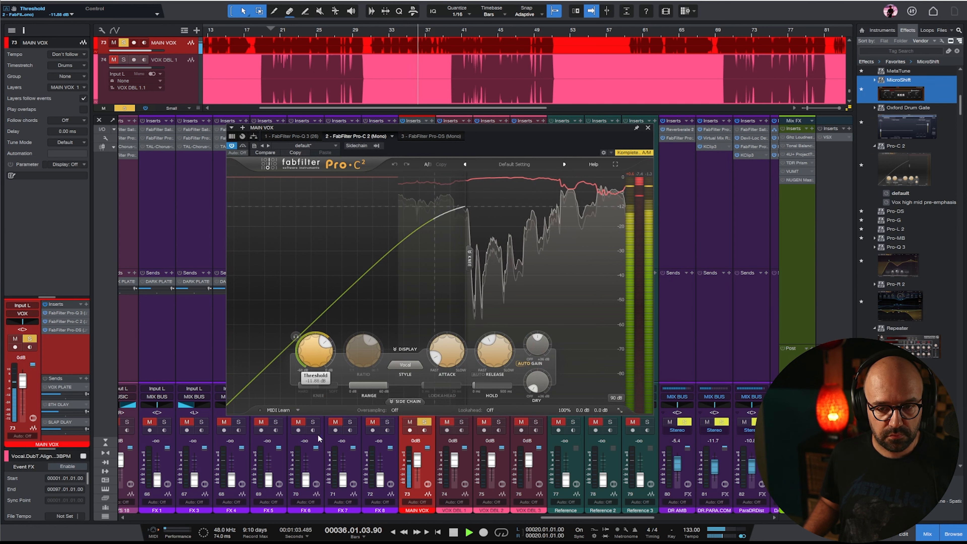
click(648, 128)
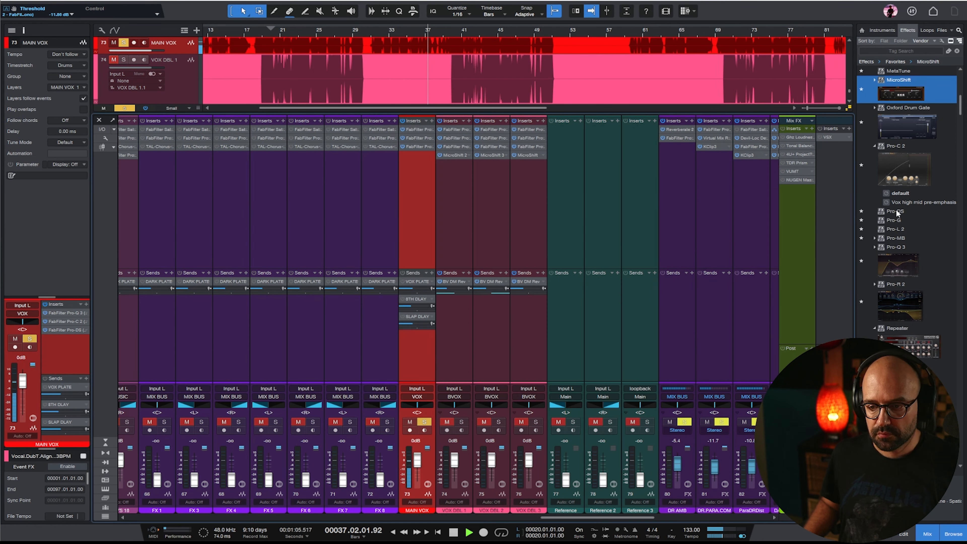
Insert another Pro-C 2 on MAIN VOX with the Vox high mid pre-emphasis preset, setting release to about 192 ms and threshold to 0 dB
drag(909, 203, 417, 208)
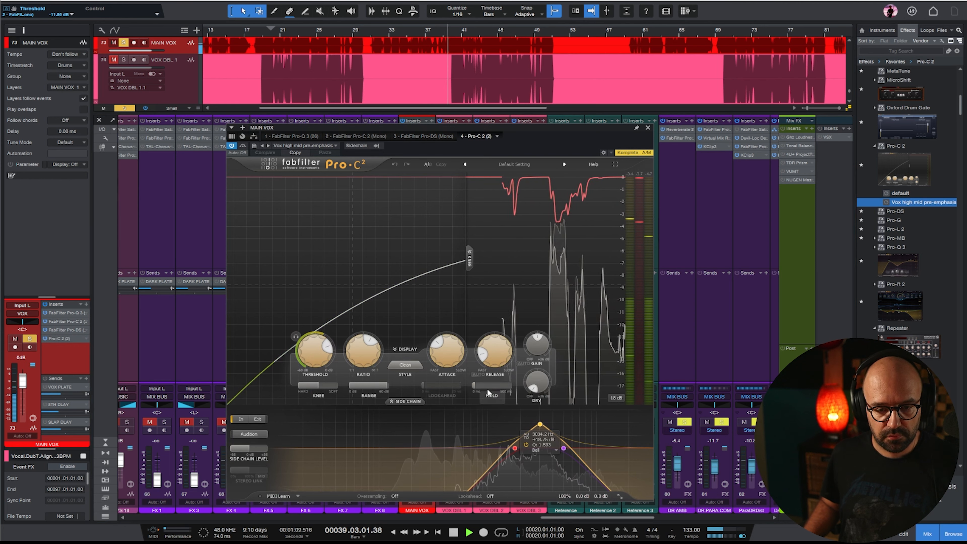
mouse_move(494, 351)
mouse_down()
mouse_move(496, 301)
mouse_move(495, 335)
mouse_up()
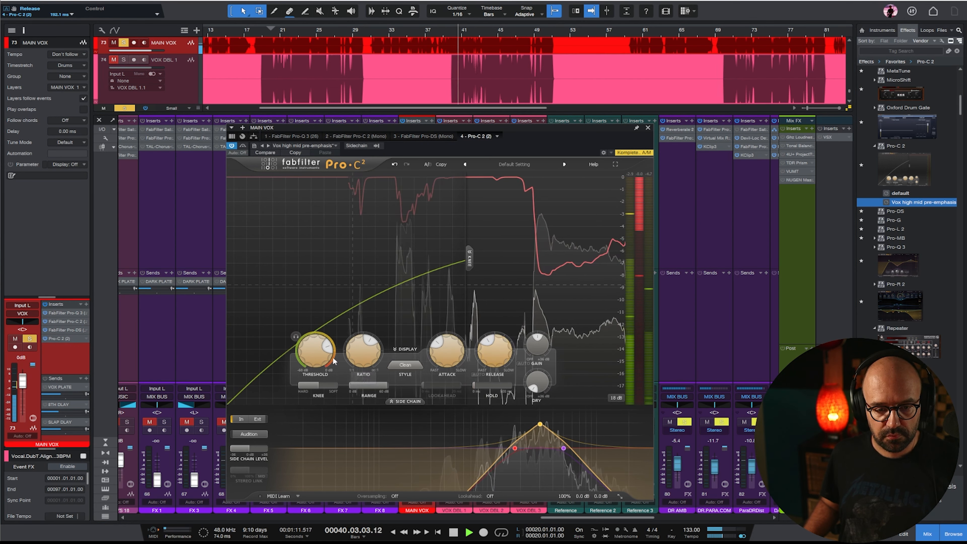
drag(322, 340, 322, 289)
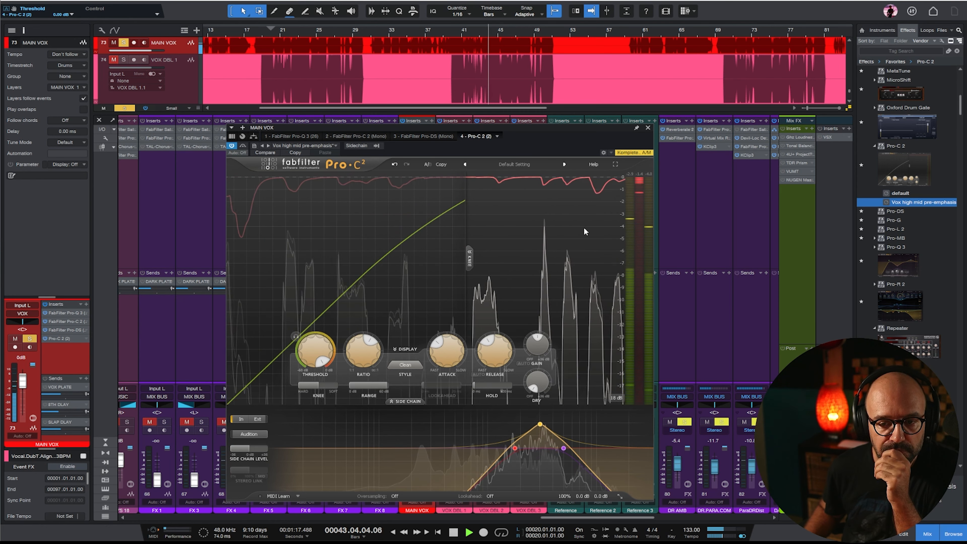
click(647, 128)
key(space)
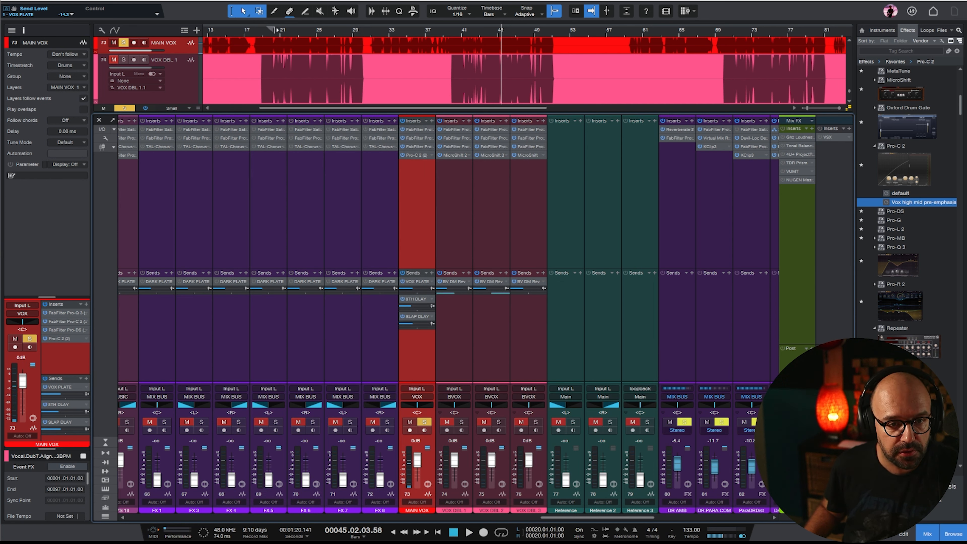
Set the pre-delay of the Sun Plate reverb on the VOX PLATE channel to 122 ms while playing the main vocal
key(space)
drag(416, 462, 417, 460)
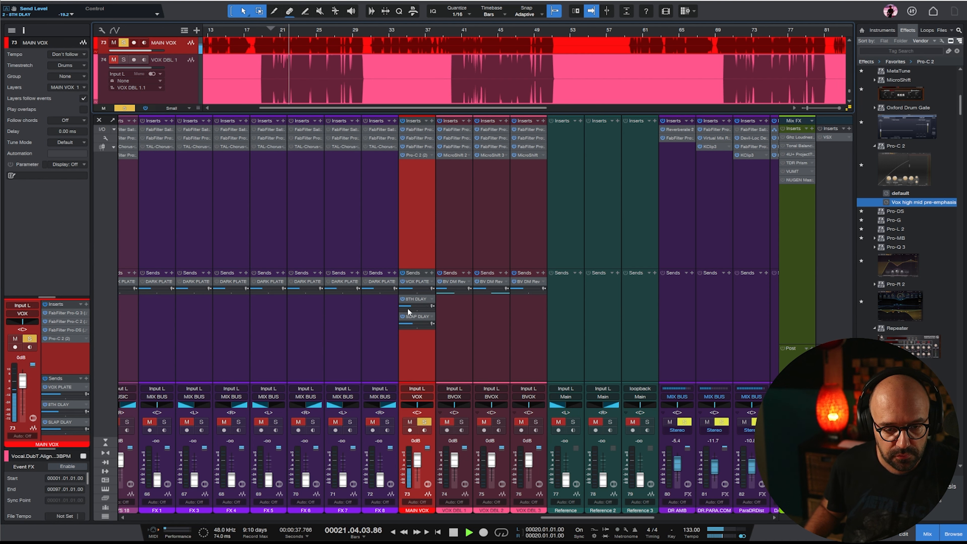
double_click(418, 283)
click(723, 156)
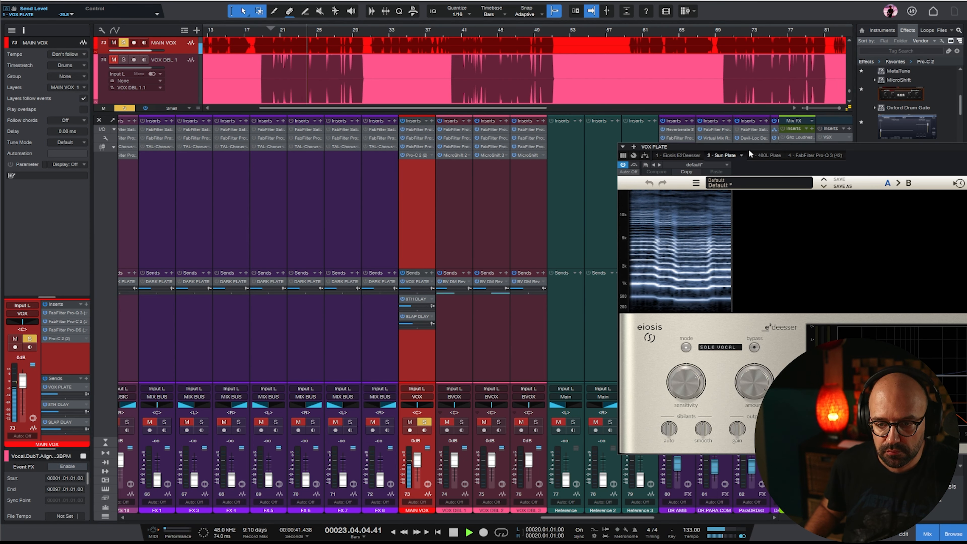
drag(532, 151, 437, 150)
click(410, 211)
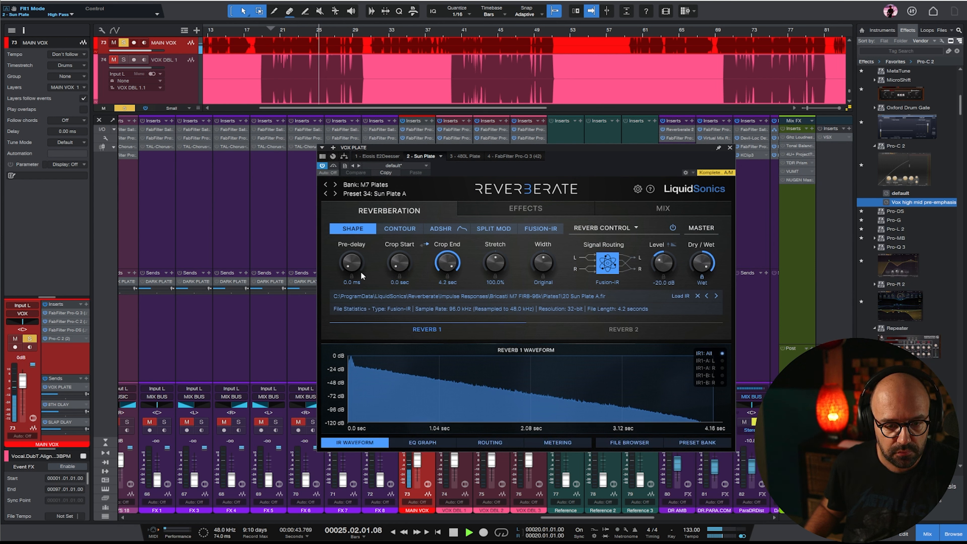
drag(351, 263, 348, 251)
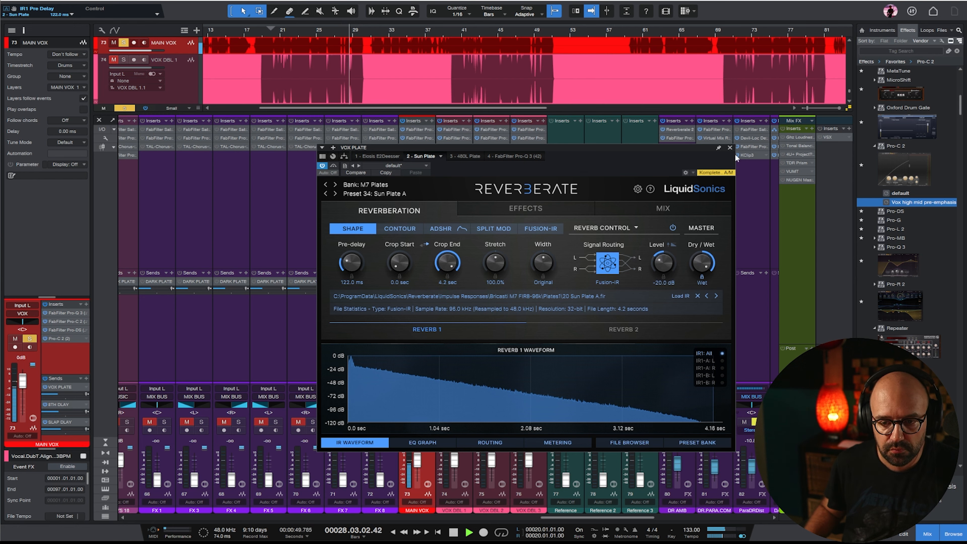
click(730, 147)
key(space)
Enable the inserts on the VOX bus and audition its Virtual Mix Rack compressors during playback
drag(616, 518, 730, 520)
click(673, 192)
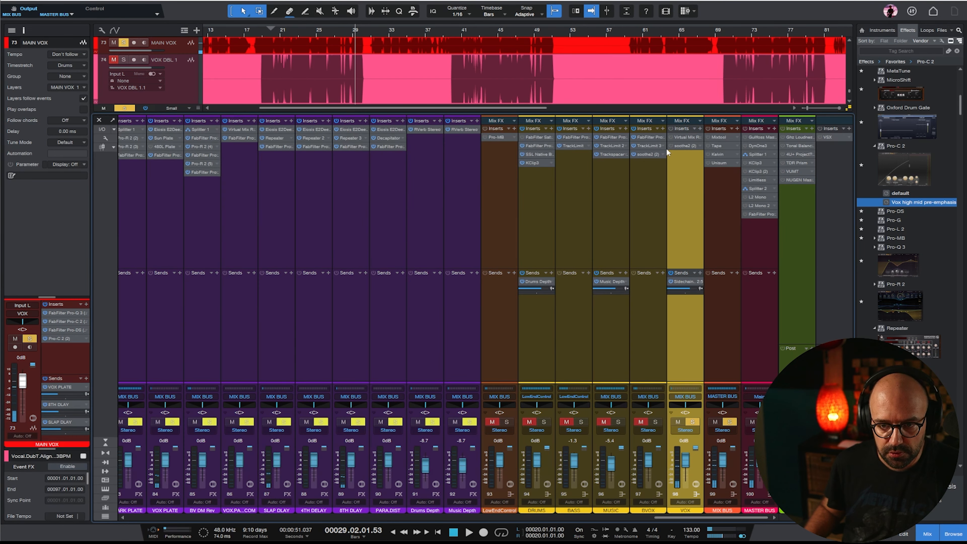
click(676, 137)
key(space)
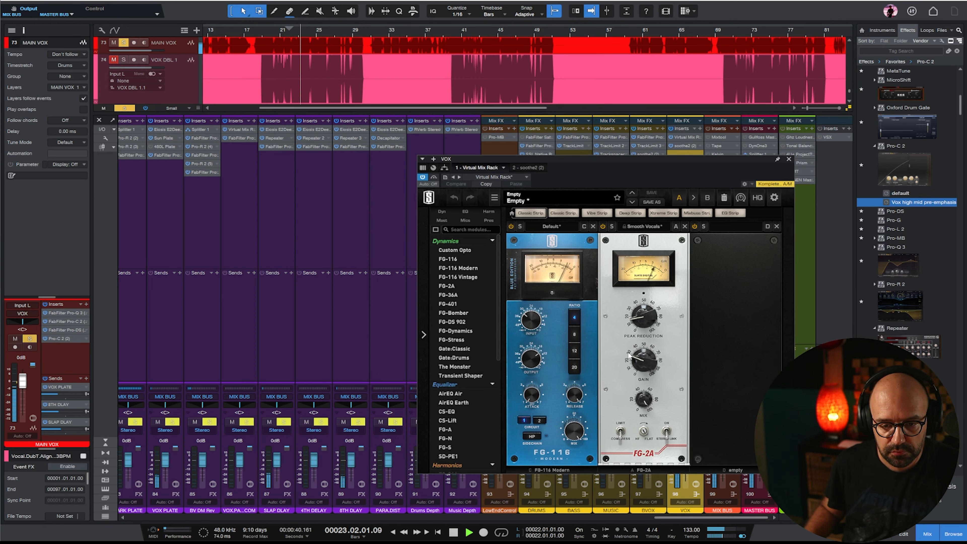
click(789, 159)
click(798, 423)
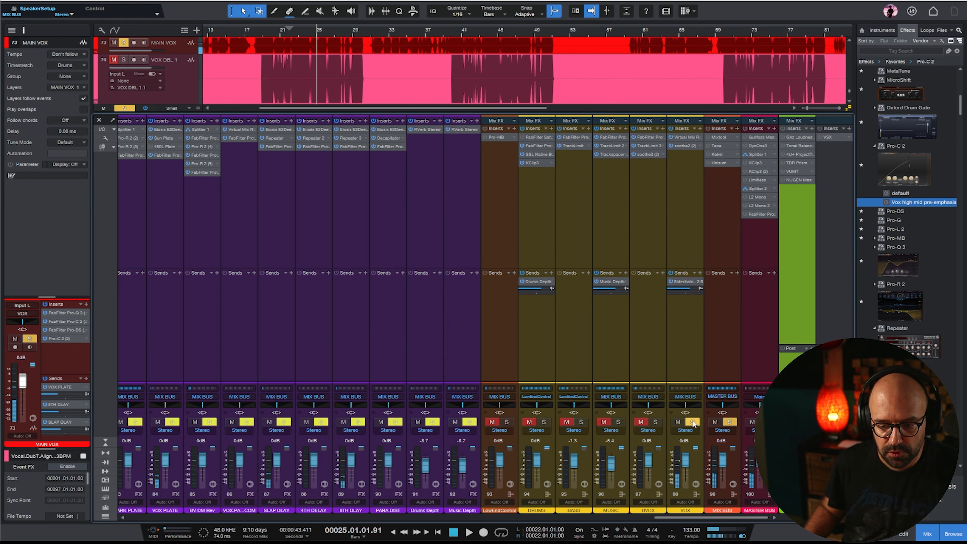
Solo the FX 1 track alongside the main vocal and set its fader to -0.8 dB during playback
drag(697, 517, 554, 532)
click(337, 436)
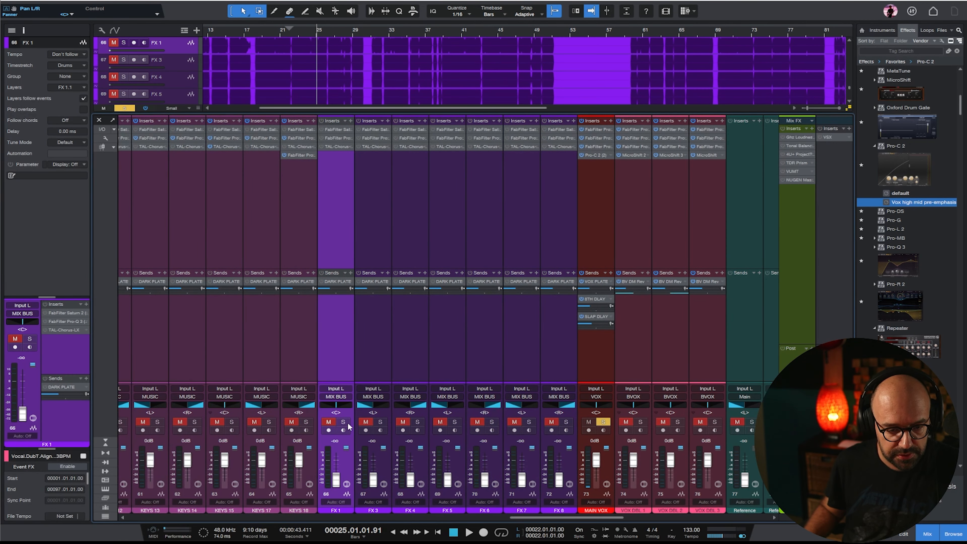
click(343, 422)
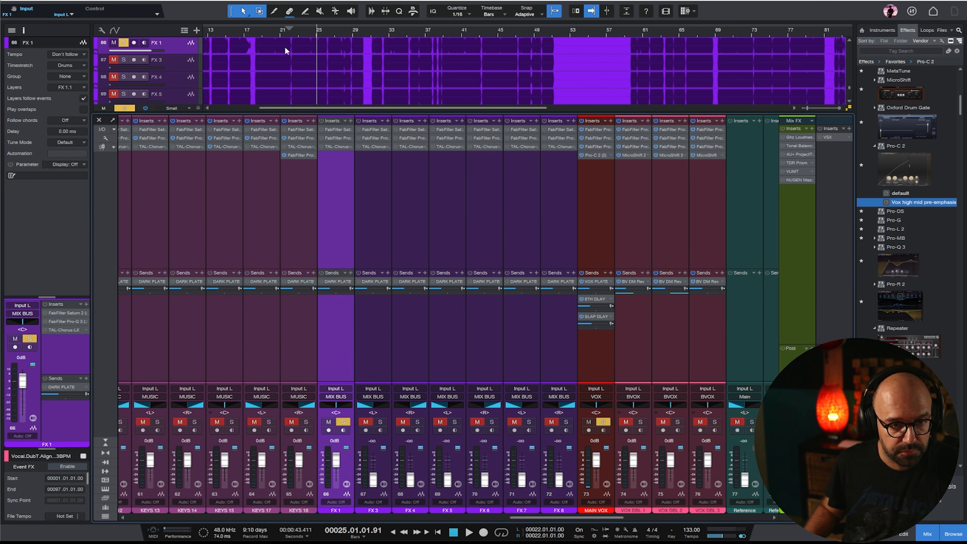
click(268, 35)
key(space)
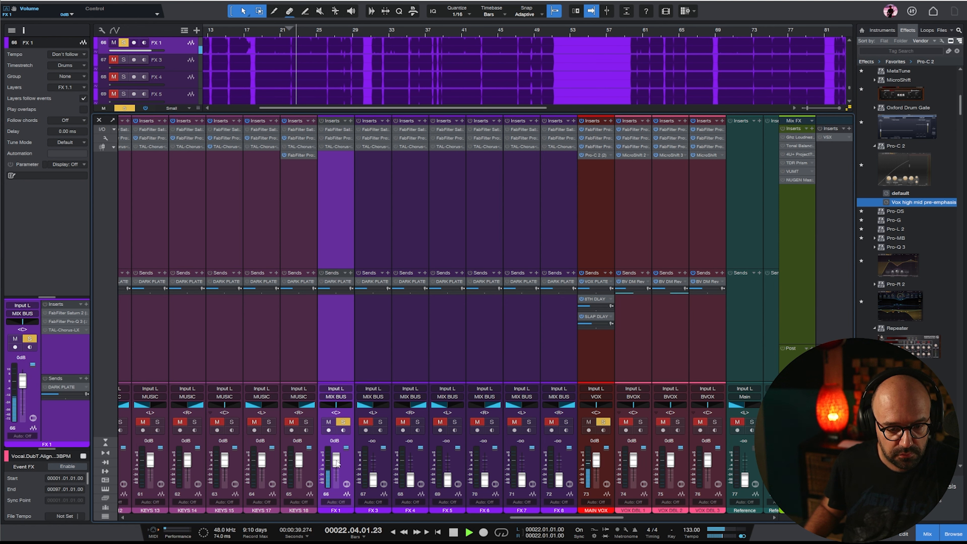
drag(336, 462, 337, 464)
Enable the Pro-Q 3 on FX 1, raise its low-cut frequency to about 514 Hz and close the plug-in
click(321, 138)
double_click(334, 138)
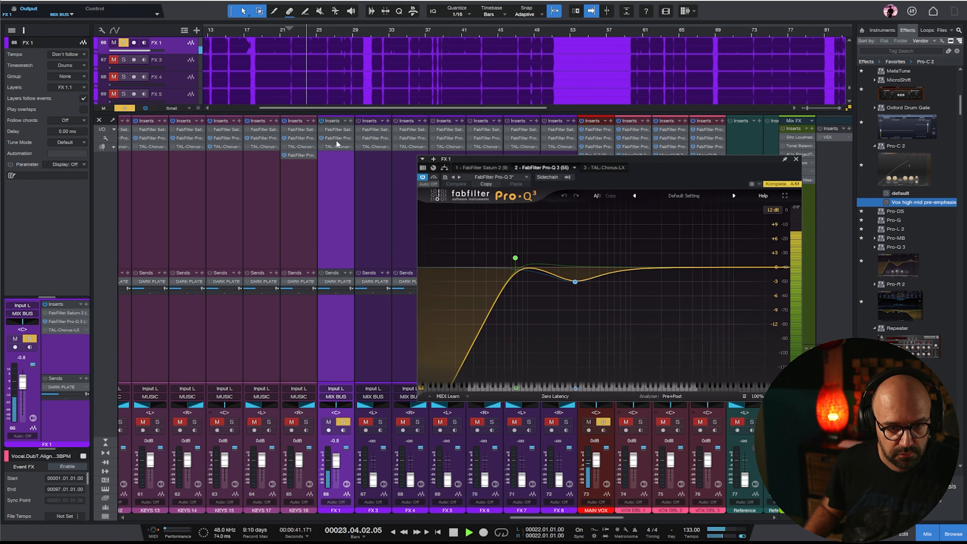
drag(514, 259, 601, 263)
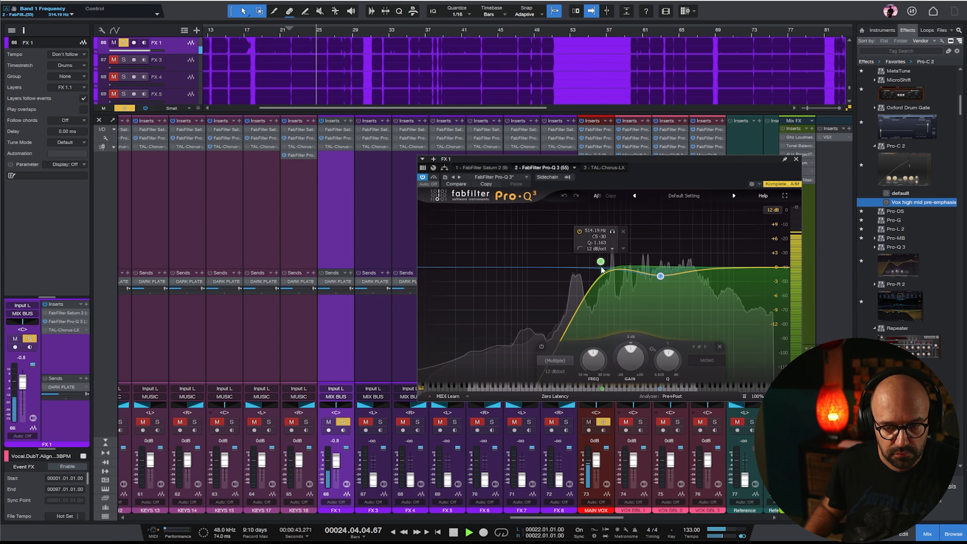
drag(786, 268, 728, 267)
click(795, 159)
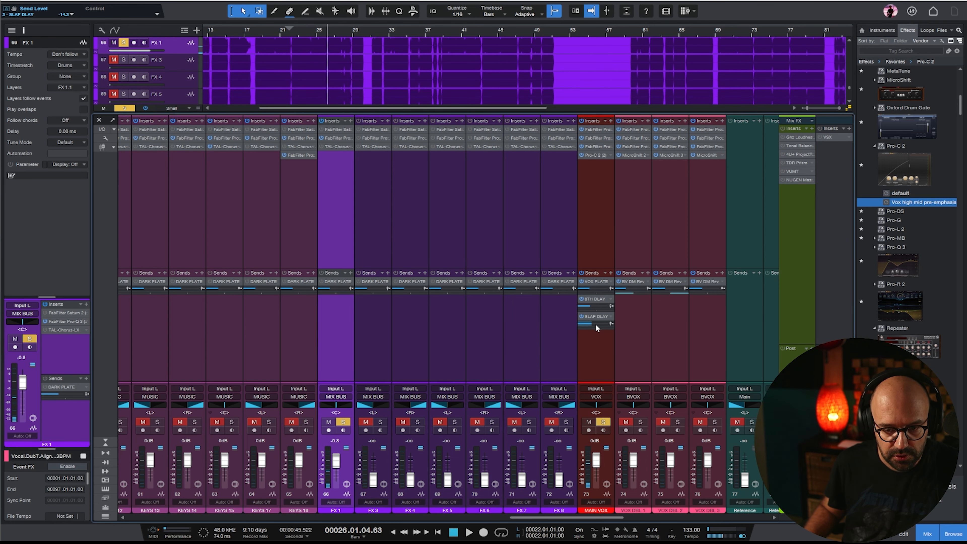
Lower the SLAP DLAY send level on MAIN VOX and resume playback
drag(595, 324, 562, 321)
key(space)
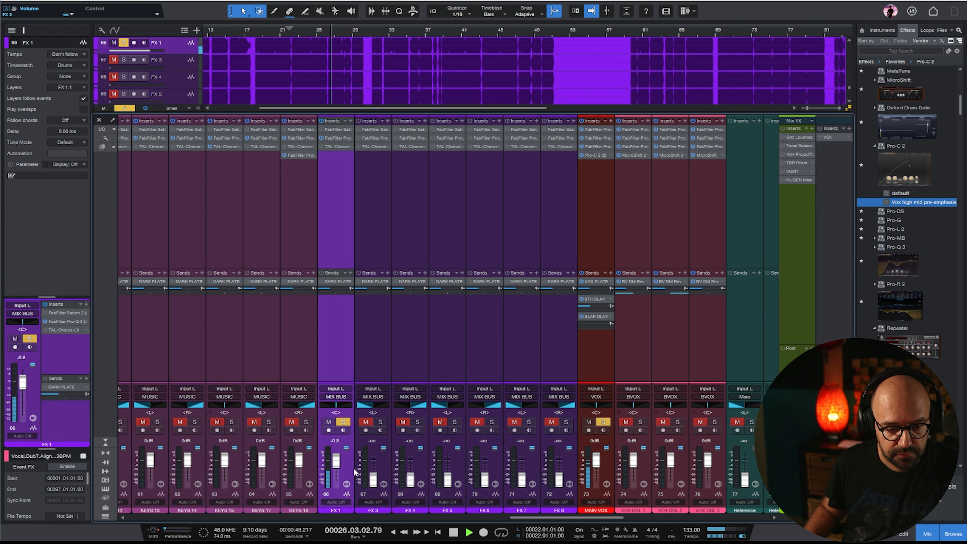
Fine-tune the FX 1 fader to -0.8 dB and raise the SLAP DLAY send on MAIN VOX to -10.8 dB during playback
drag(336, 464, 336, 462)
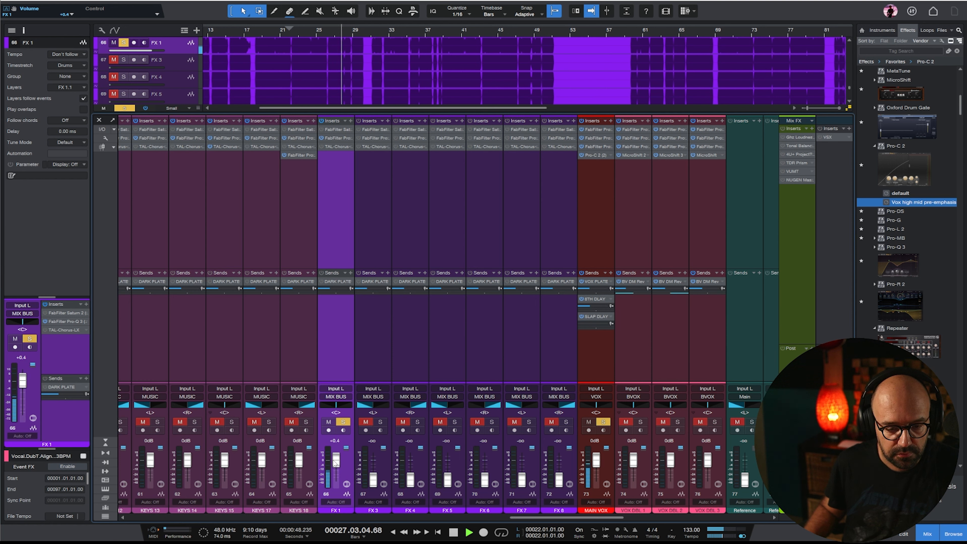
drag(335, 463, 336, 464)
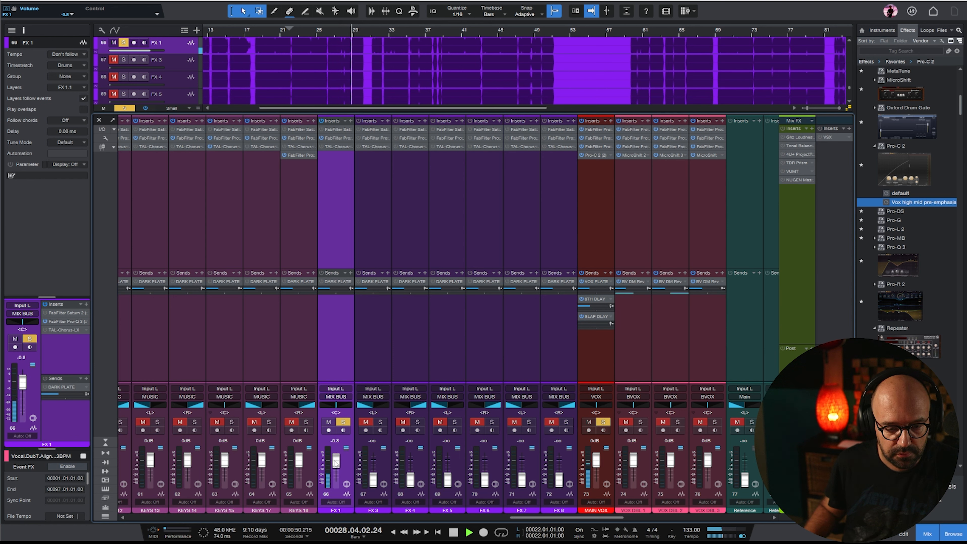
drag(583, 325, 603, 326)
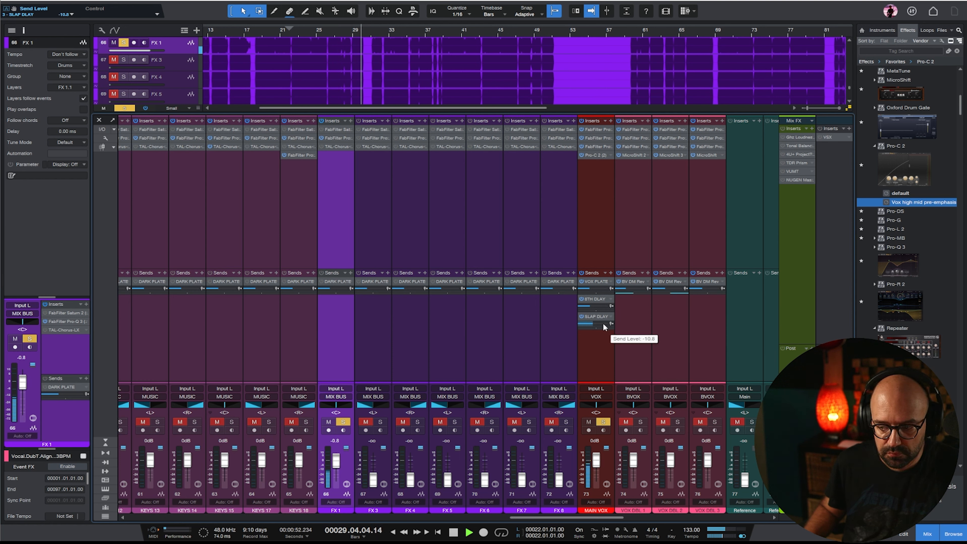
key(space)
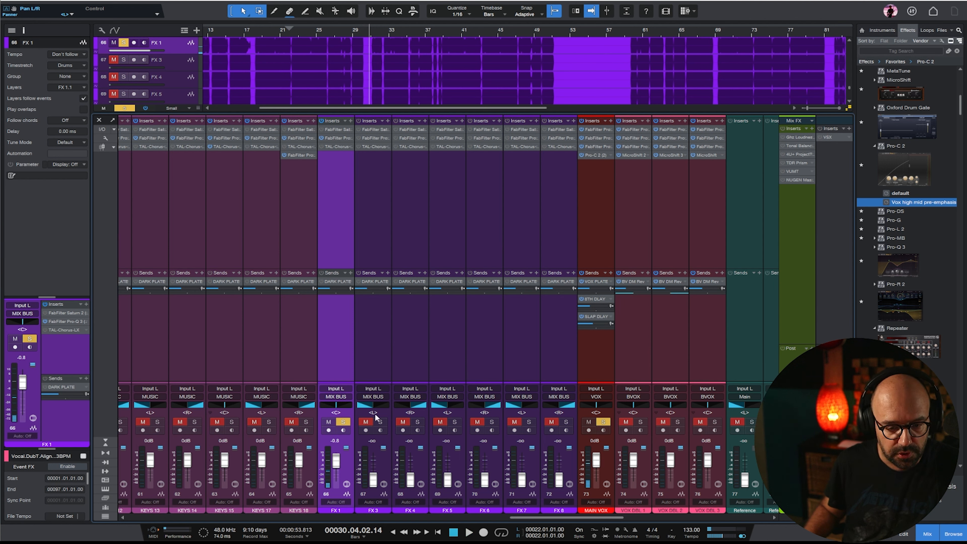
Solo FX 3 and FX 4 together and raise their faders to -10.0 dB during playback
click(383, 343)
shift+click(404, 346)
click(381, 421)
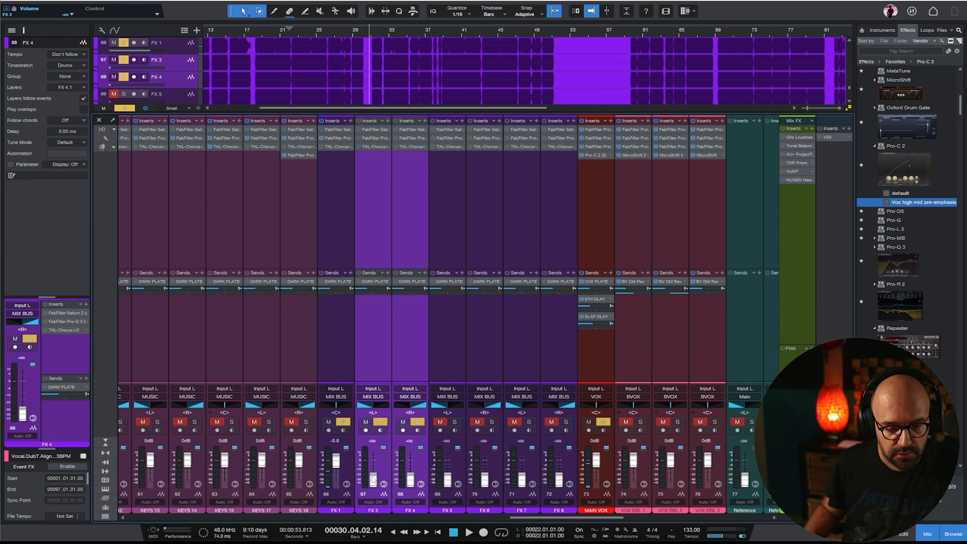
mouse_move(373, 479)
mouse_down()
mouse_move(374, 461)
mouse_move(372, 474)
mouse_up()
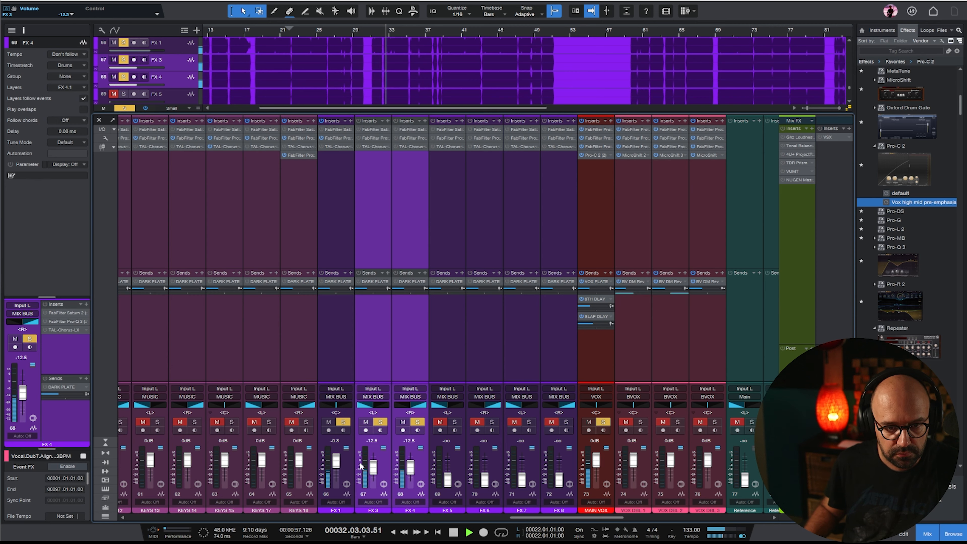
scroll(369, 465, left, 1)
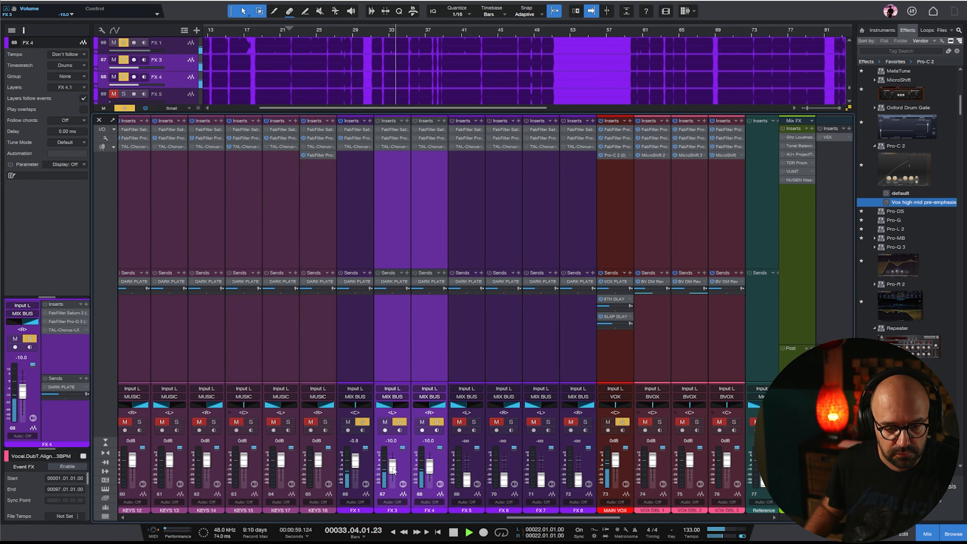
Clear the solos and copy the VOX DBL 2 insert chain onto FX 3 and FX 4, removing its MicroShift
click(388, 211)
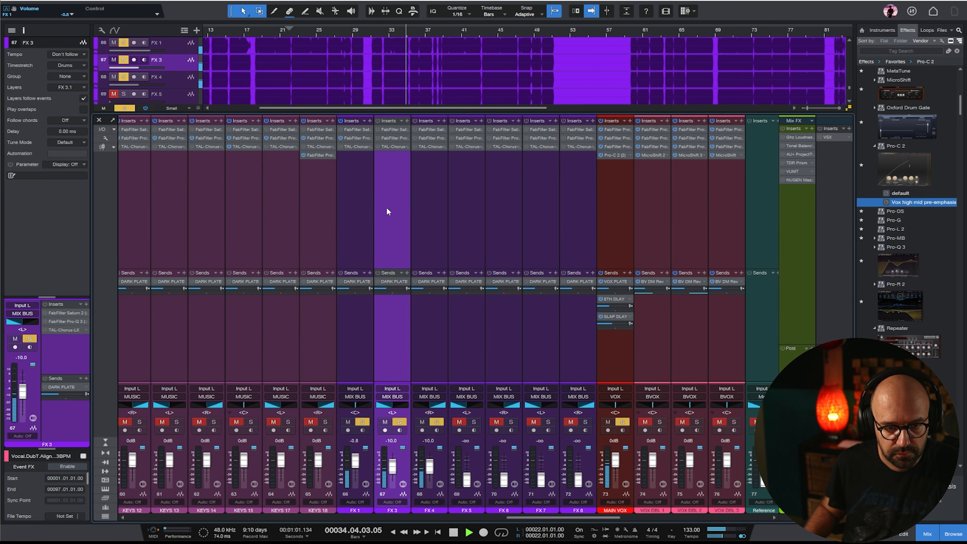
key(space)
ctrl+click(623, 422)
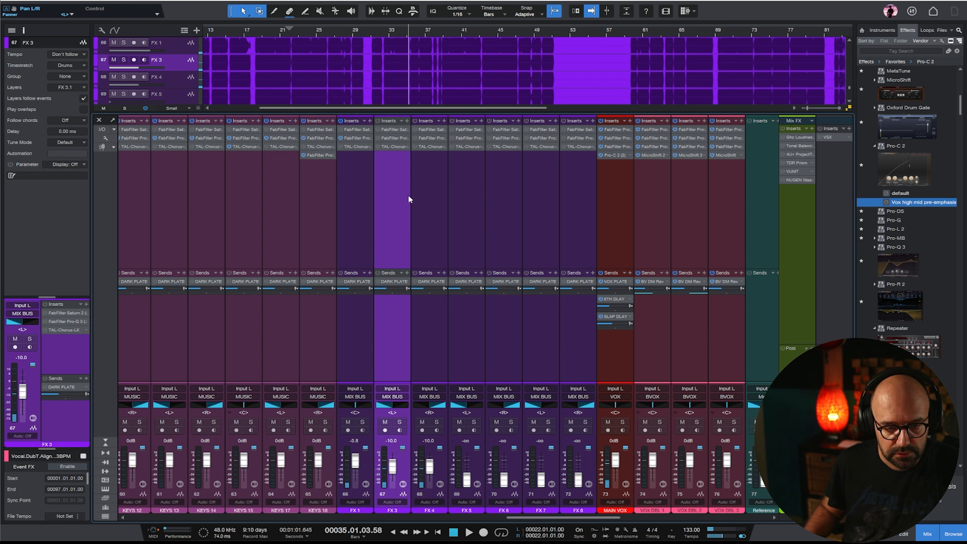
shift+click(423, 192)
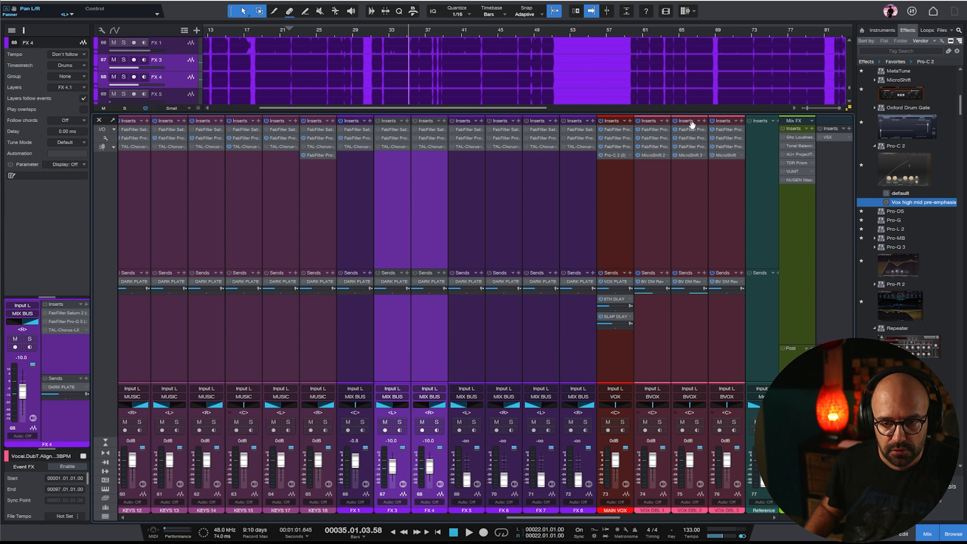
drag(691, 125, 395, 118)
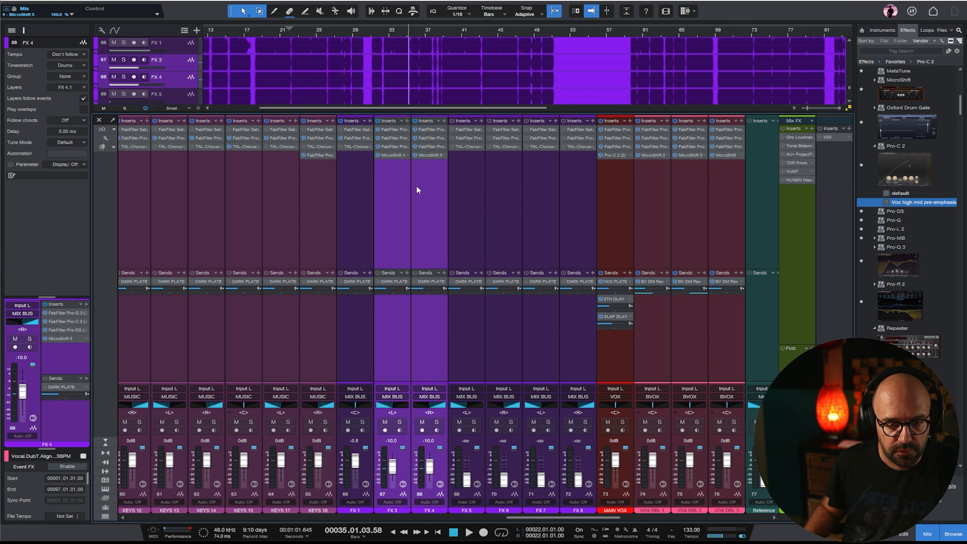
right_click(425, 156)
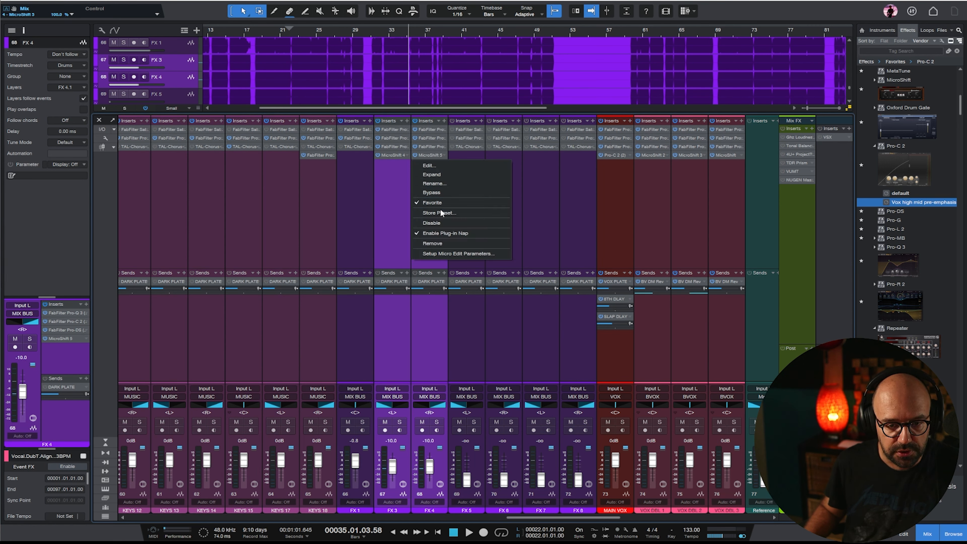
click(432, 243)
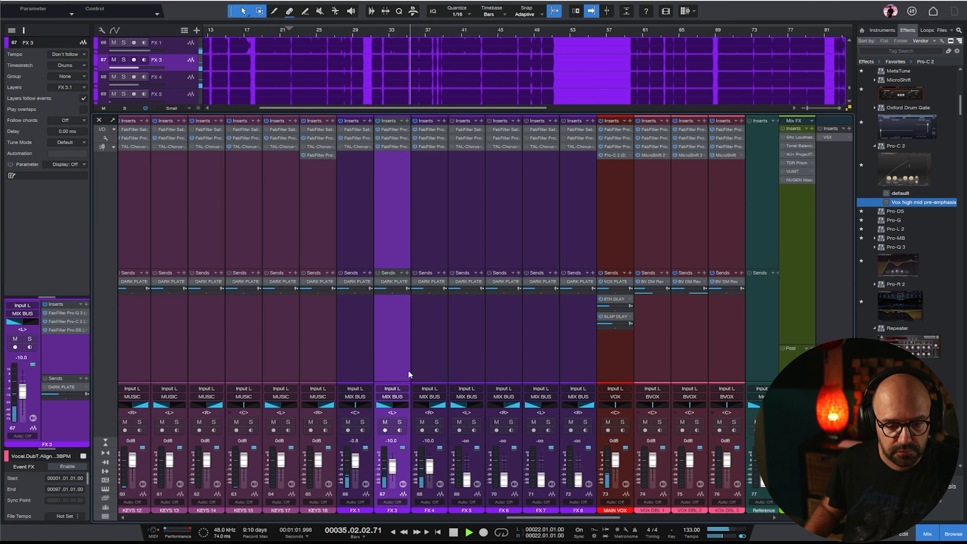
Raise the FX 3 fader to -8.3 dB and the FX 4 fader to -7.9 dB during playback
scroll(431, 460, up, 2)
scroll(396, 467, up, 1)
scroll(398, 468, left, 1)
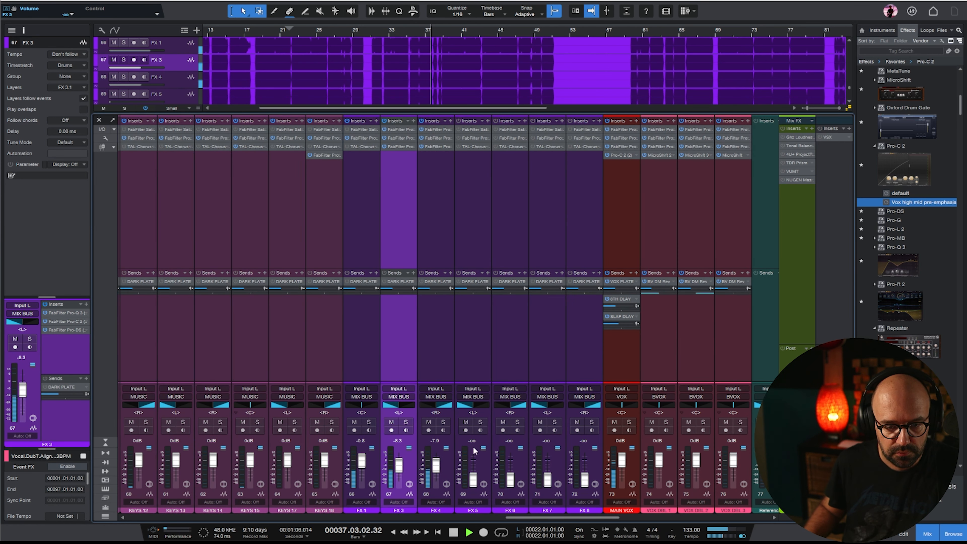
Solo MAIN VOX, FX 3 and FX 4 together and raise FX 3 to -6.7 dB and FX 4 to -5.8 dB during playback
key(space)
click(628, 423)
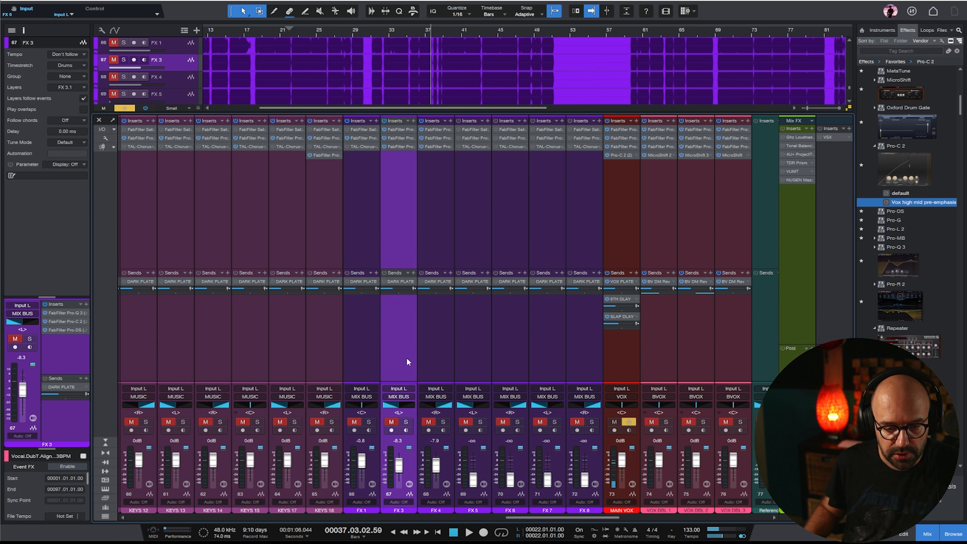
key(s)
click(430, 358)
click(444, 424)
key(space)
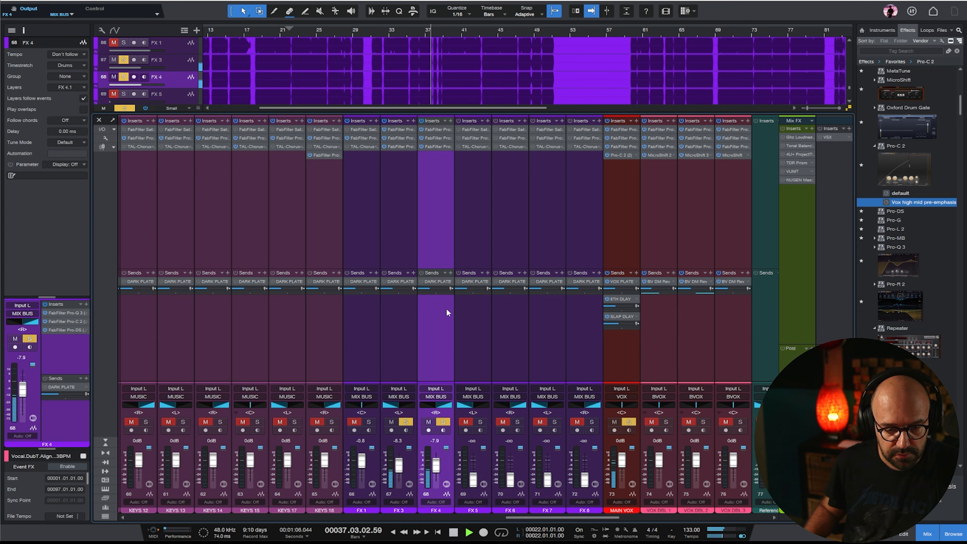
drag(436, 471, 435, 467)
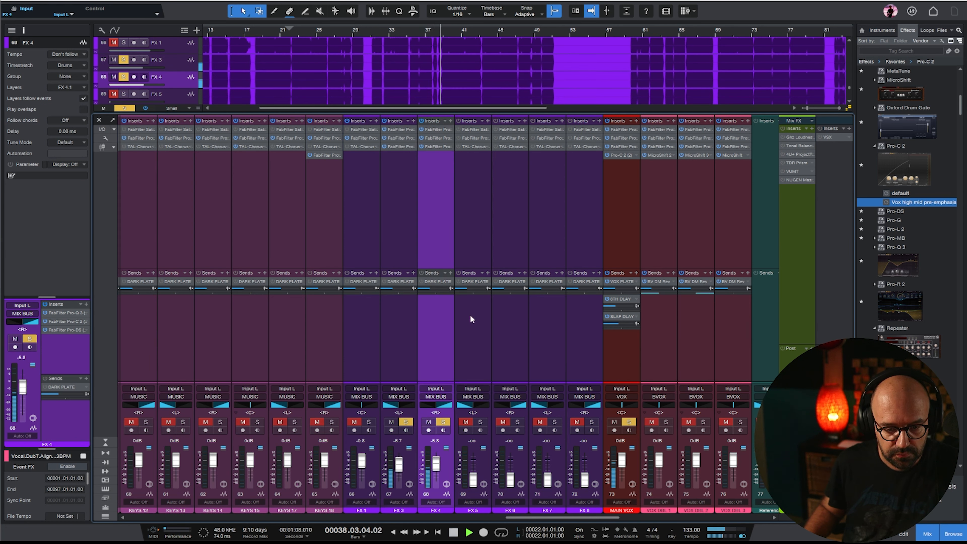
Give FX 5 through FX 8 the same FabFilter insert chain, solo them and raise their faders to -11.7 dB
click(479, 179)
shift+click(578, 188)
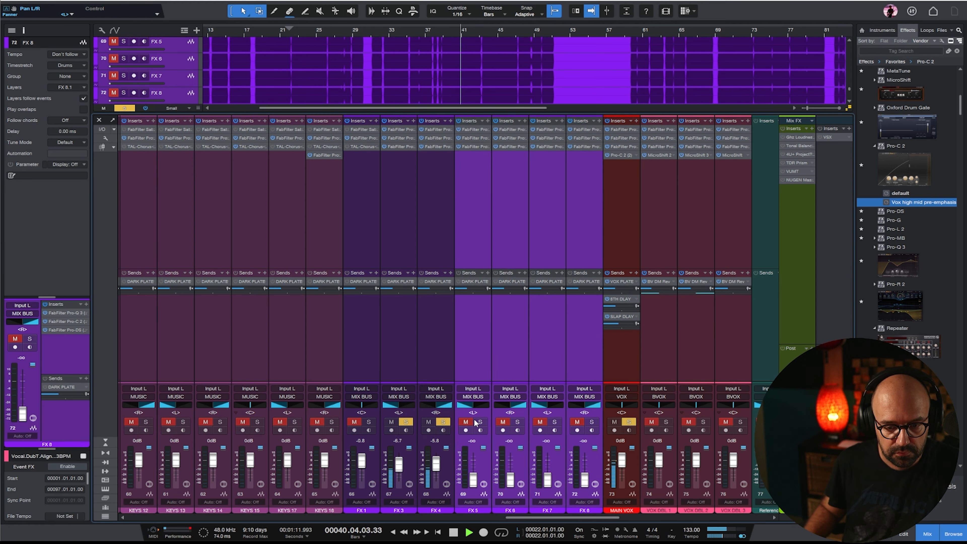
click(480, 422)
drag(472, 487, 423, 472)
Raise the FX 3 through FX 8 faders together, with FX 3 at -6.3 dB, FX 4 at -5.4 dB and the rest at -9.6 dB
click(408, 355)
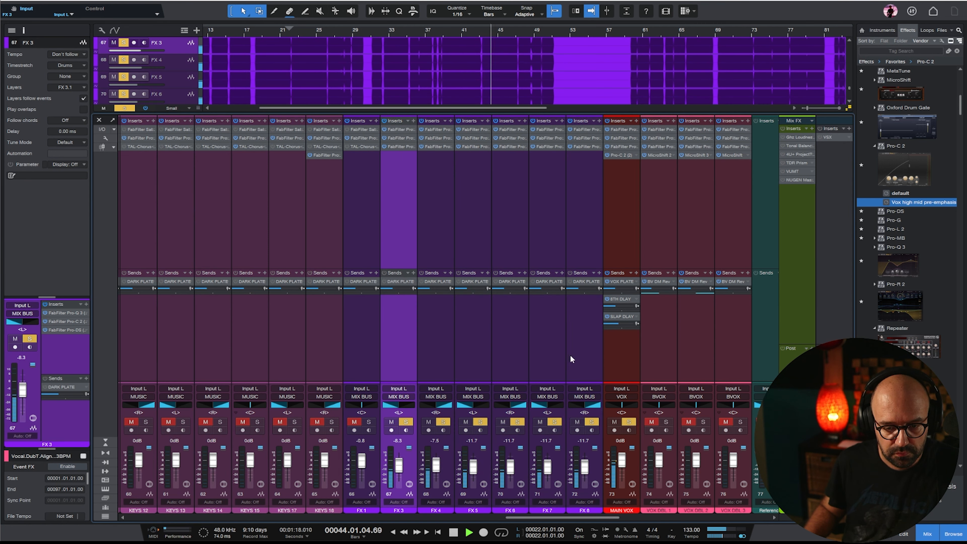
shift+click(571, 357)
drag(585, 468, 585, 464)
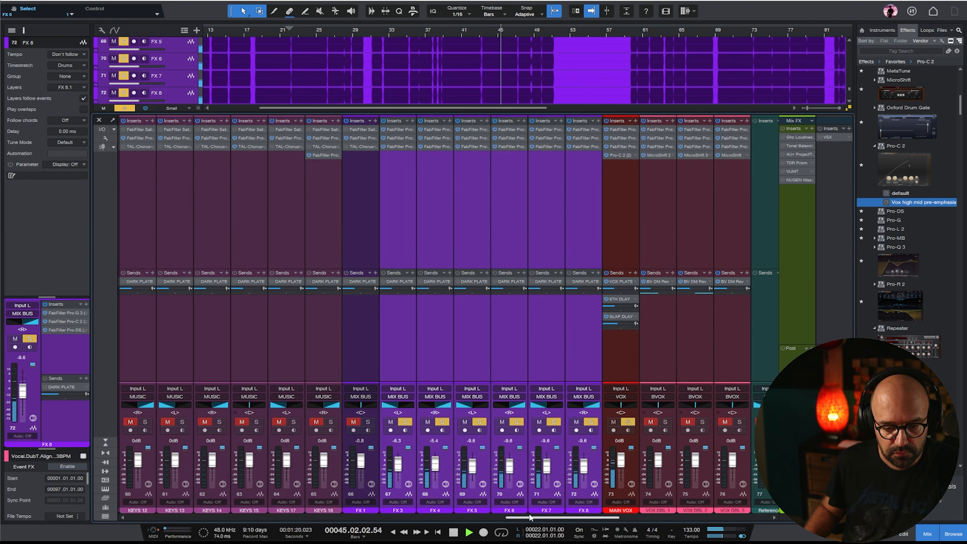
In soothe2 on the VOX bus, boost the yellow band near 250 Hz, move band 3 to 3.7 kHz and close the plug-in
drag(512, 517, 658, 517)
click(678, 145)
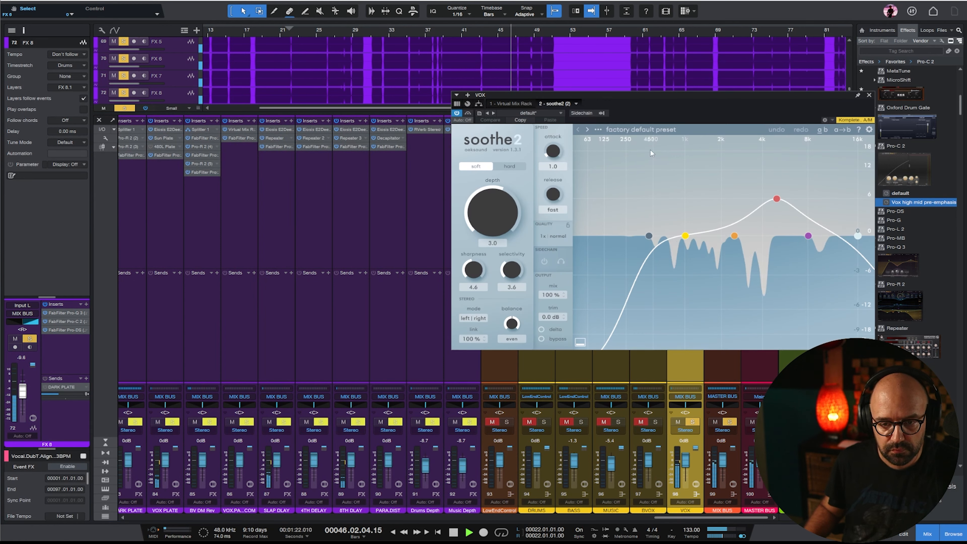
drag(685, 236, 623, 214)
drag(779, 204, 775, 204)
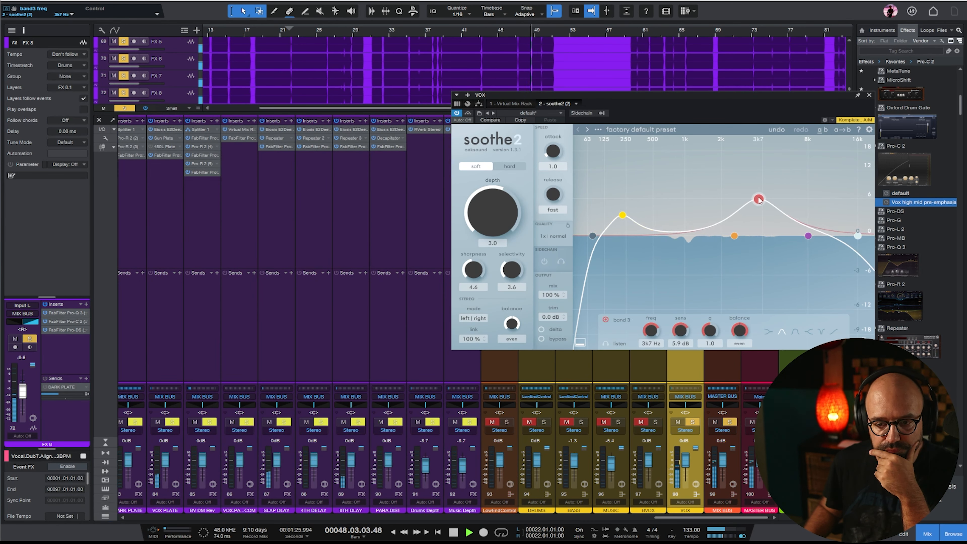
click(868, 97)
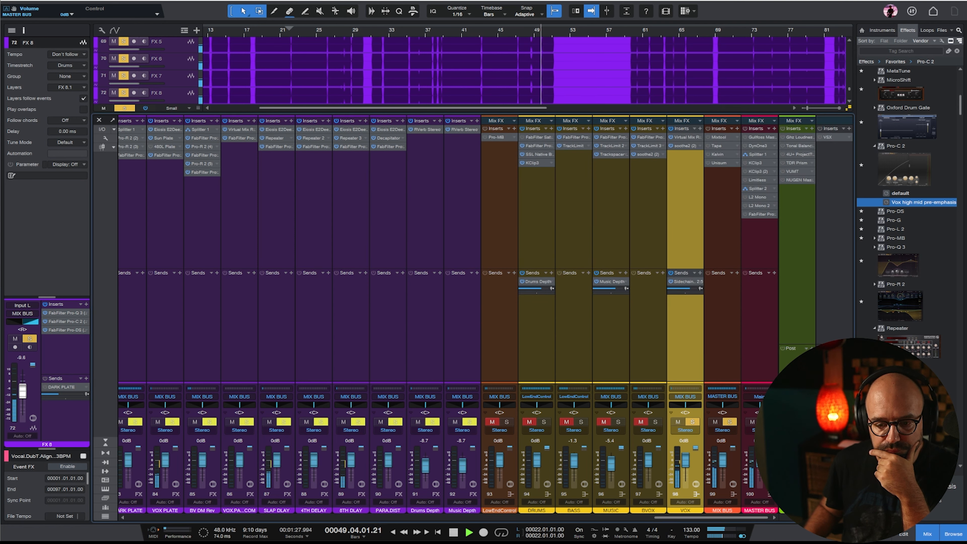
Clear the track solos and set the MUSIC bus to -4.6 dB, BVOX to -1.7 dB and VOX to +0.4 dB
key(s)
drag(648, 460, 649, 465)
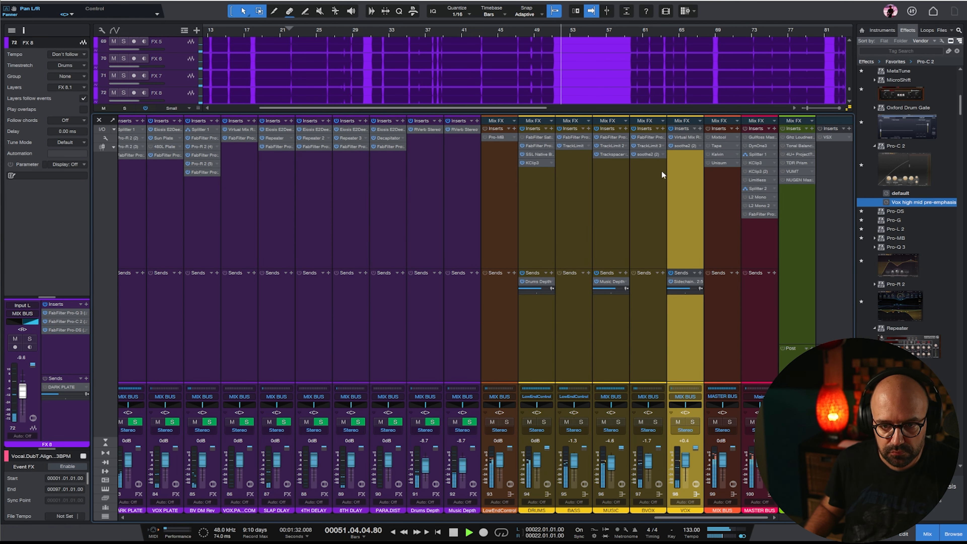
Adjust Trackspacer's low-cut and ratio on the MUSIC bus, set its high-cut to about 5.29 kHz, and replay from bar 22 with the plug-in closed
click(625, 171)
click(618, 153)
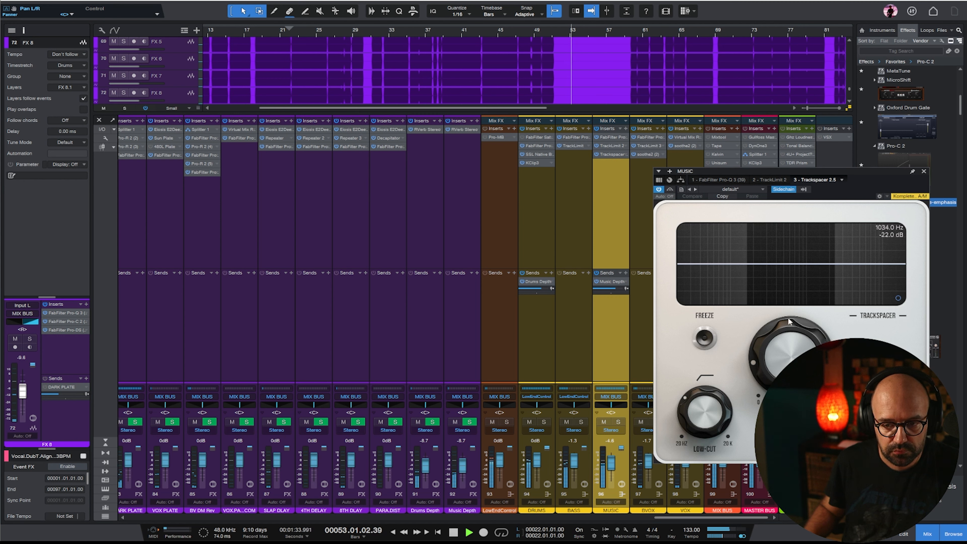
drag(704, 406, 698, 436)
drag(877, 415, 878, 408)
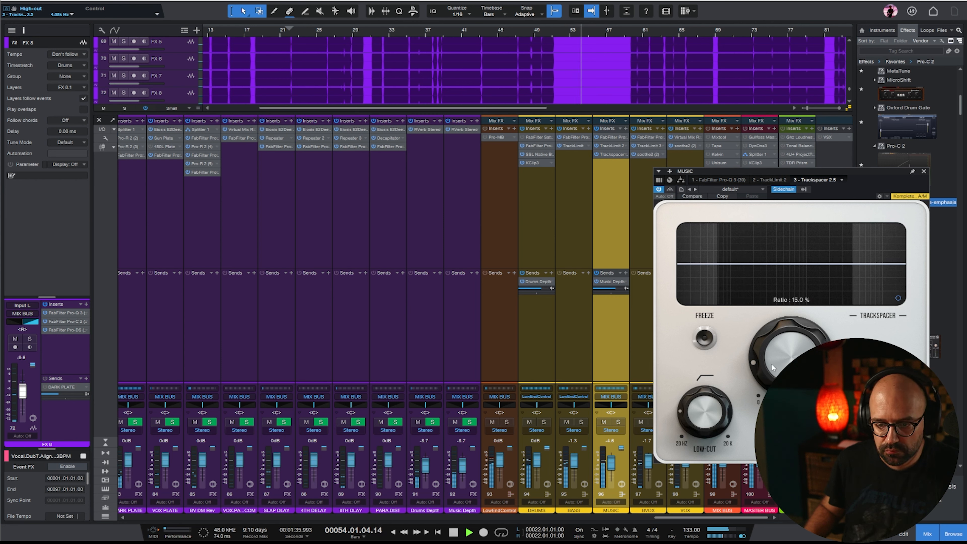
drag(771, 364, 771, 359)
drag(878, 413, 878, 406)
click(362, 63)
key(space)
key(space)
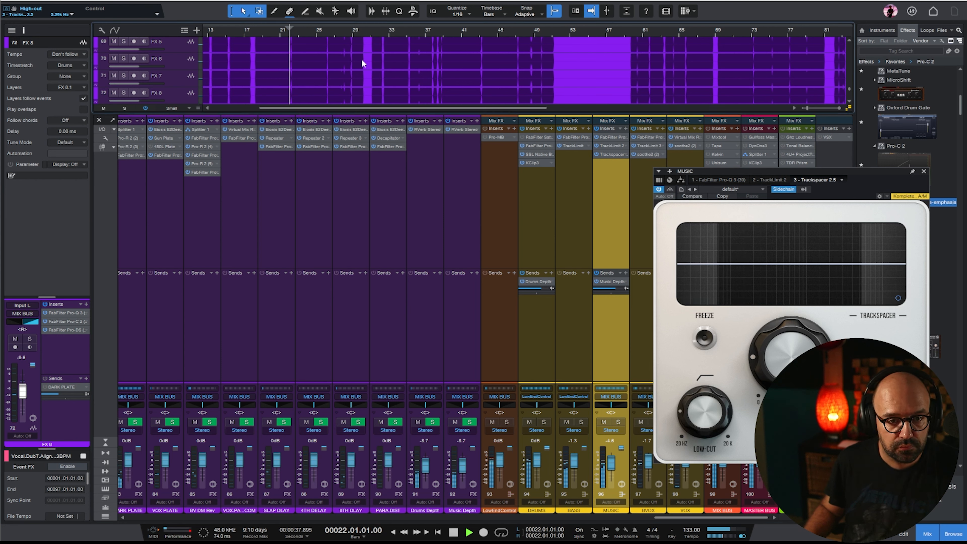
click(924, 171)
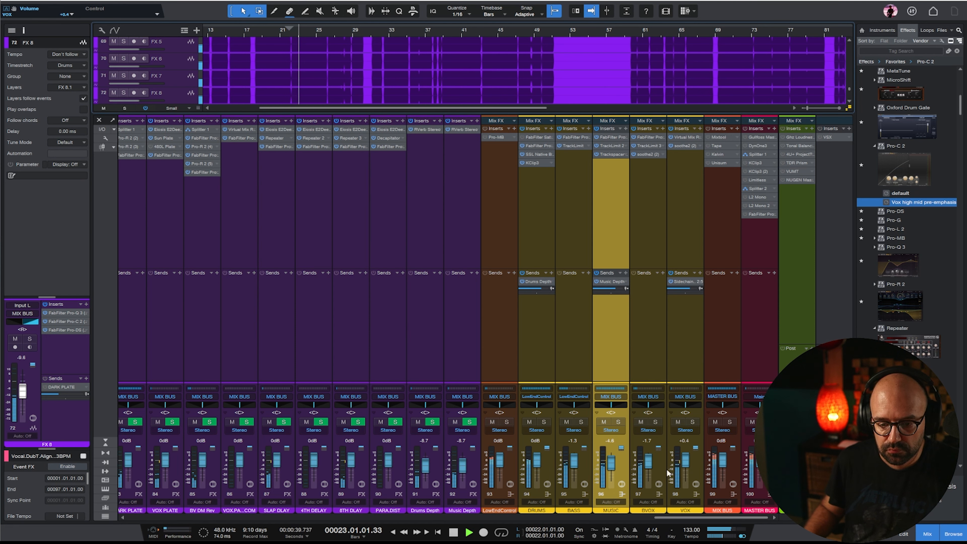
Rebalance the bus faders during playback, setting MUSIC to -3.3 dB, BVOX to -5.8 dB and VOX to -0.8 dB
scroll(681, 513, left, 1)
scroll(681, 514, right, 1)
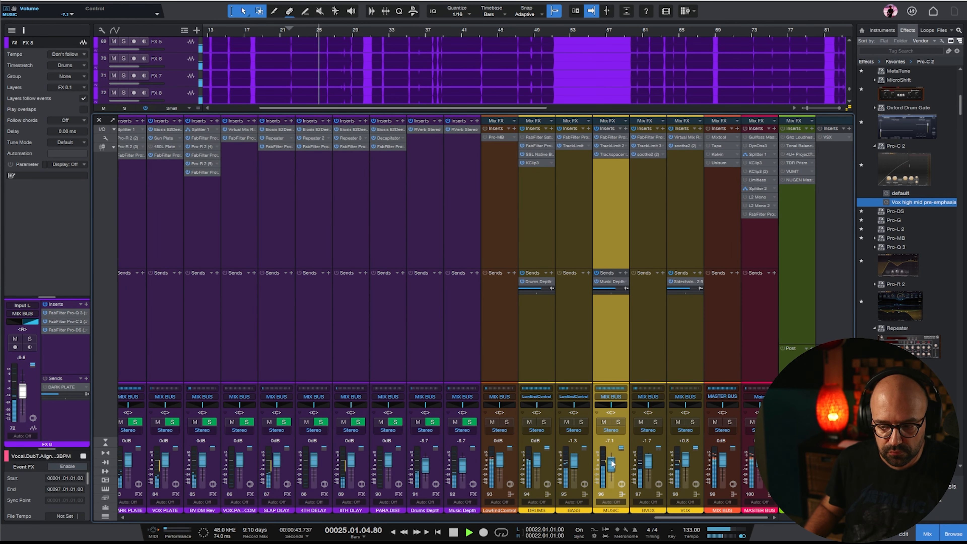
scroll(610, 462, down, 3)
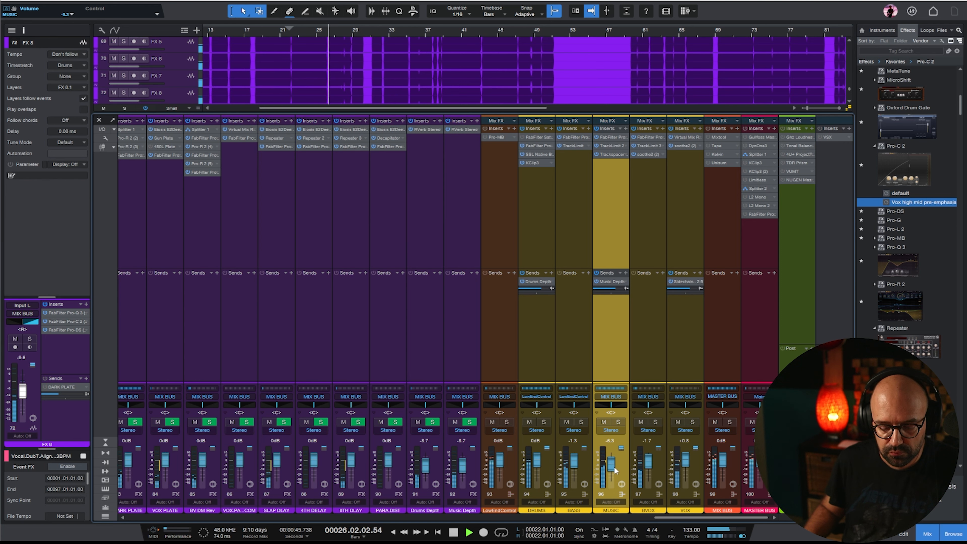
scroll(610, 463, up, 3)
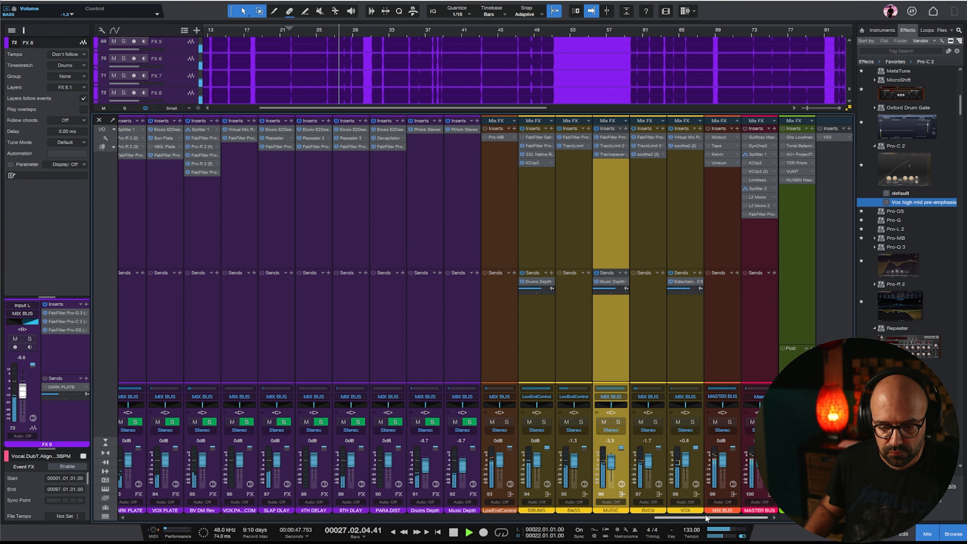
scroll(649, 462, down, 3)
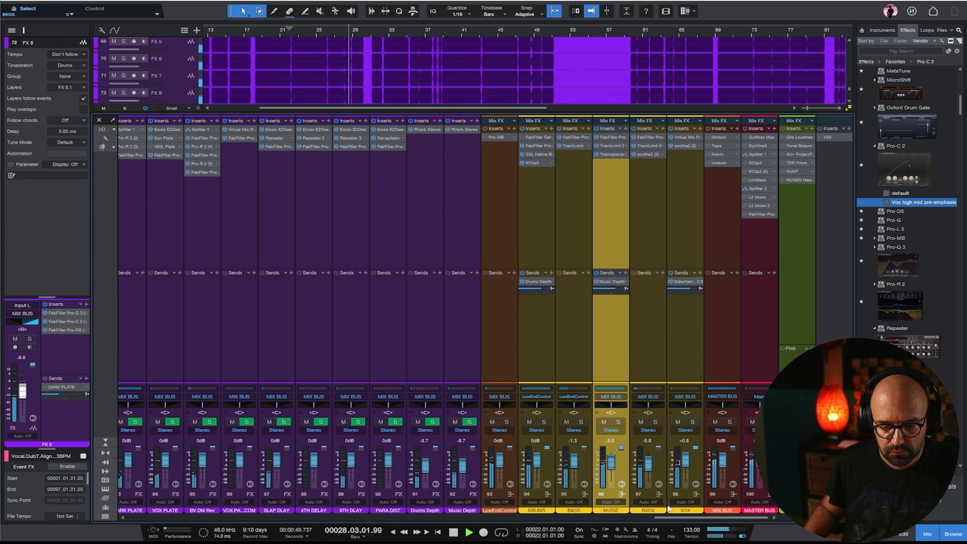
Lower the FX 3 through FX 8 faders together, with FX 3 at -34.2 dB, FX 4 at -33.4 dB and the rest at -37.5 dB
drag(679, 518, 530, 518)
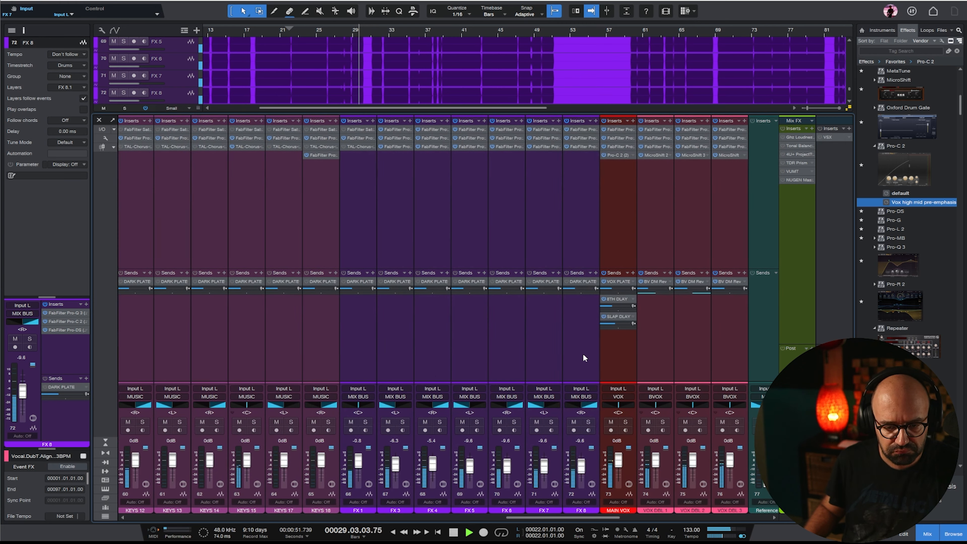
click(583, 358)
shift+click(404, 354)
drag(395, 465, 396, 479)
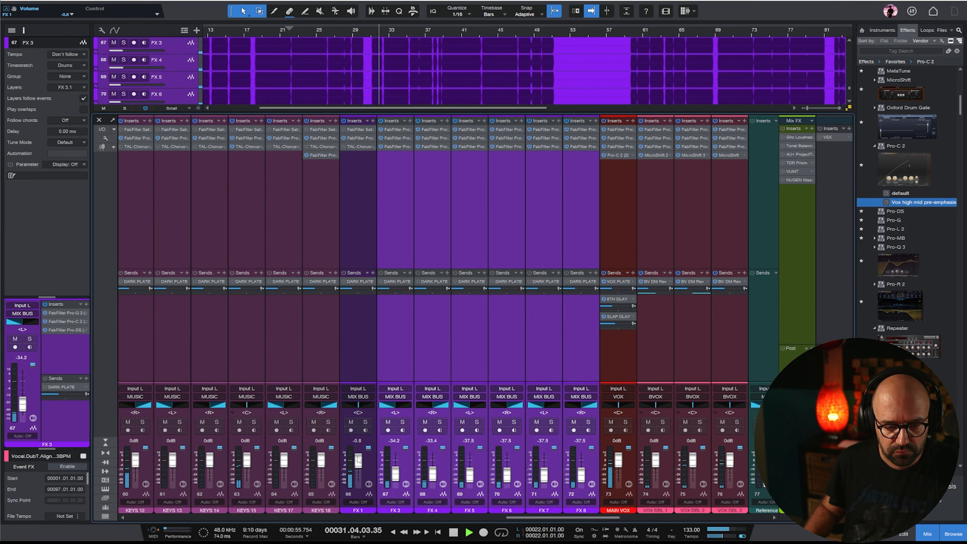
key(space)
Remove the FX 1 through FX 8 tracks from the song
click(360, 348)
shift+click(571, 358)
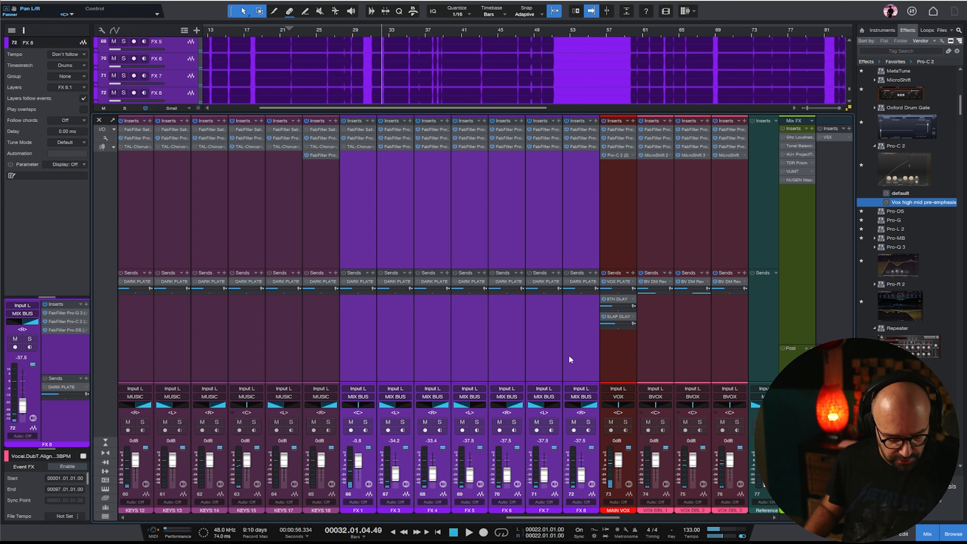
key(shift+t)
Adjust the SLAP DLAY send level on the MAIN VOX channel and replay the song from about bar 24
drag(355, 324, 357, 324)
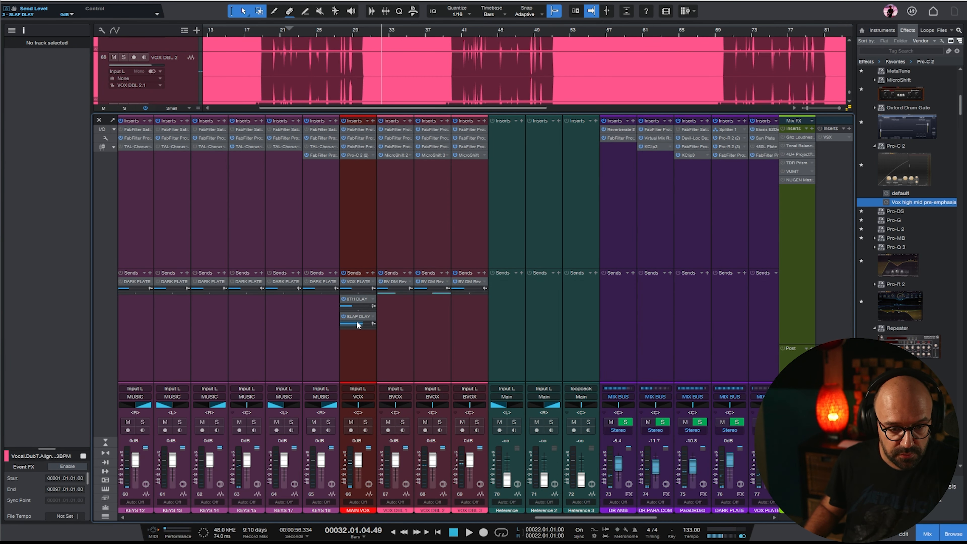
click(314, 33)
key(space)
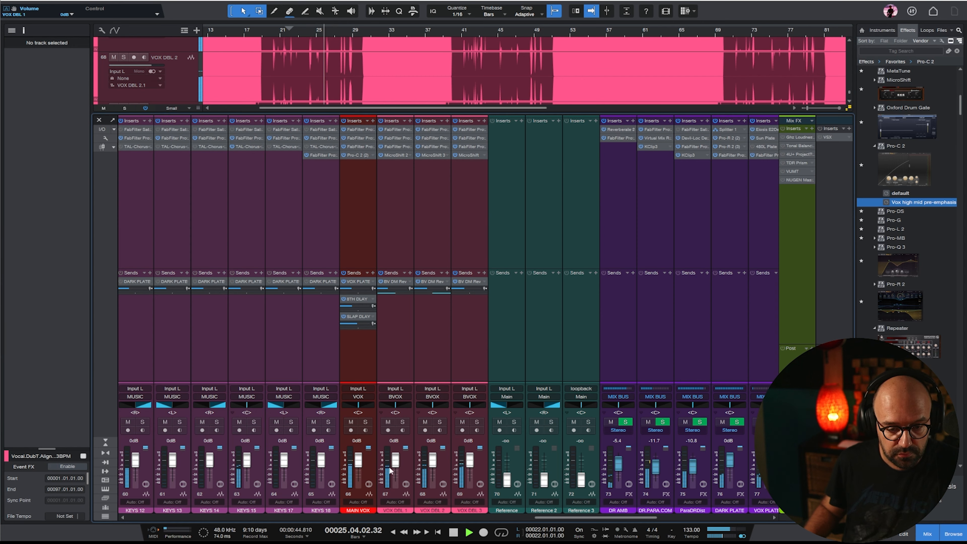
Set the VOX bus fader to +1.7 dB and the FG-2A gain in its Virtual Mix Rack to 36.7
drag(547, 517, 746, 521)
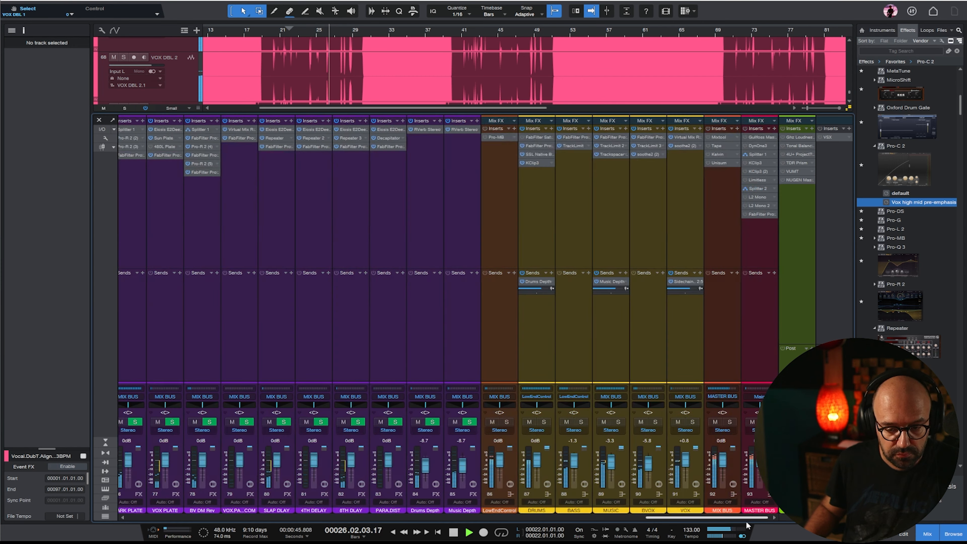
click(689, 221)
click(685, 142)
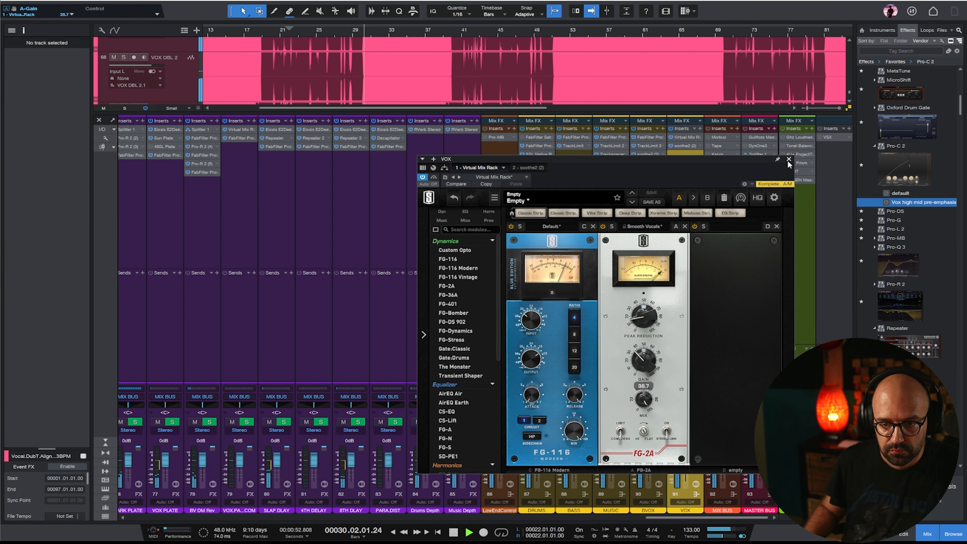
click(788, 160)
Activate Mixtool, Tape, Kelvin and Unisum on the MIX BUS during playback, and set Unisum's threshold to about 0 dB
click(709, 209)
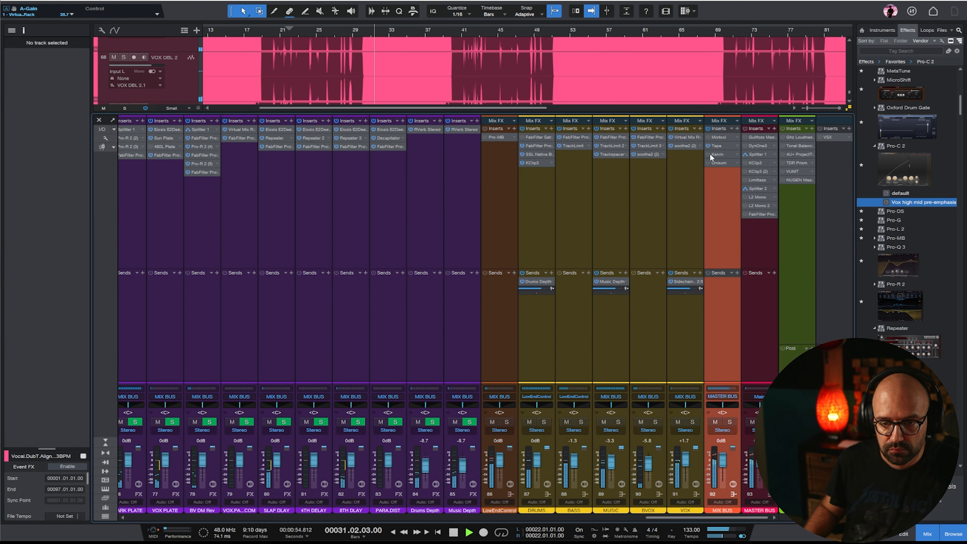
click(318, 32)
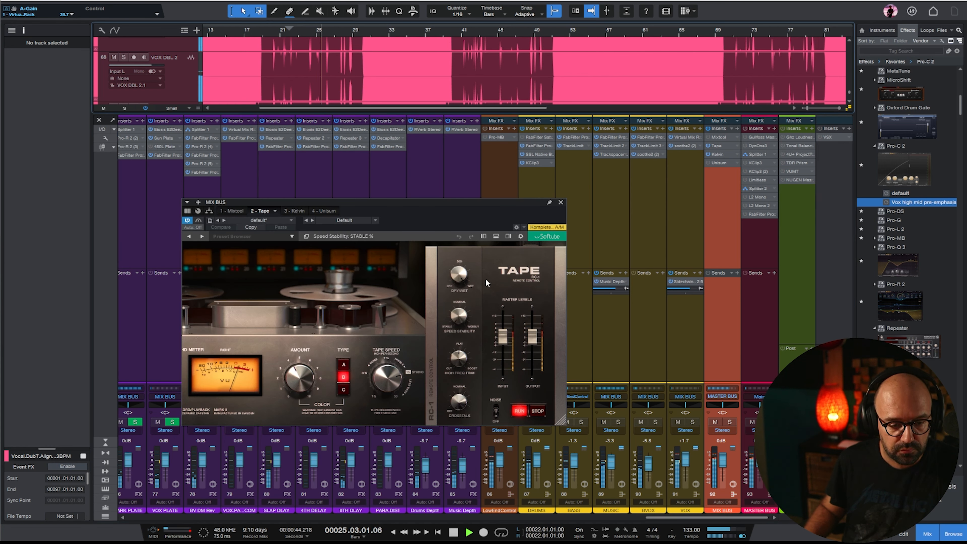
click(292, 211)
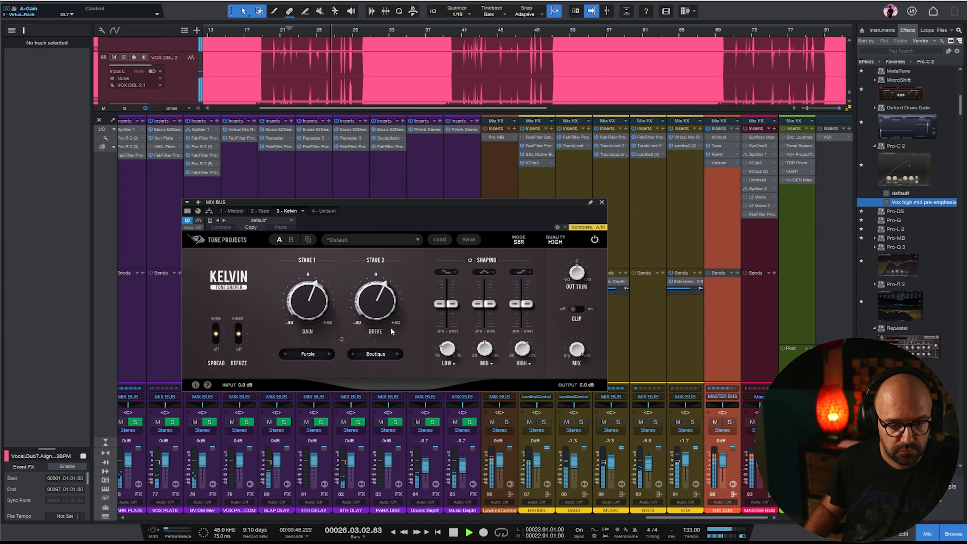
click(323, 211)
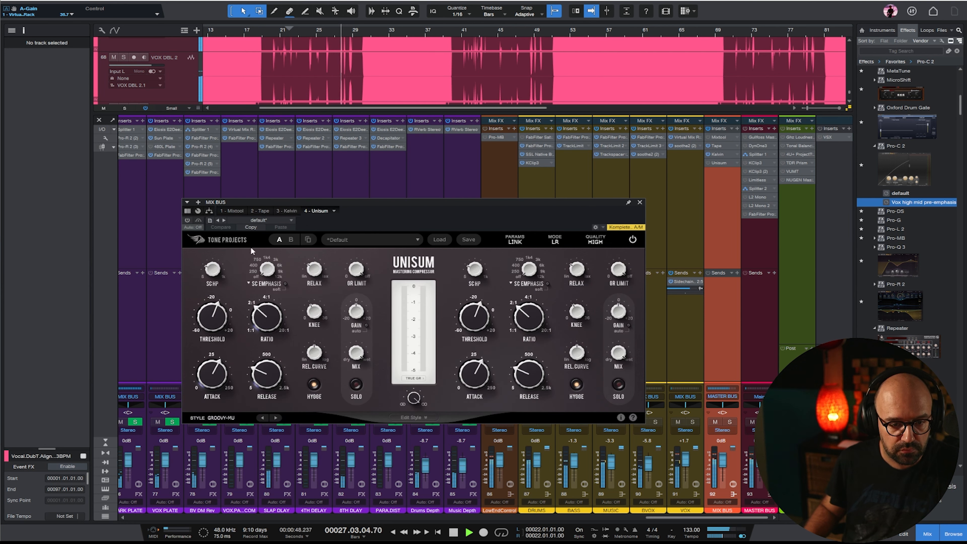
click(188, 221)
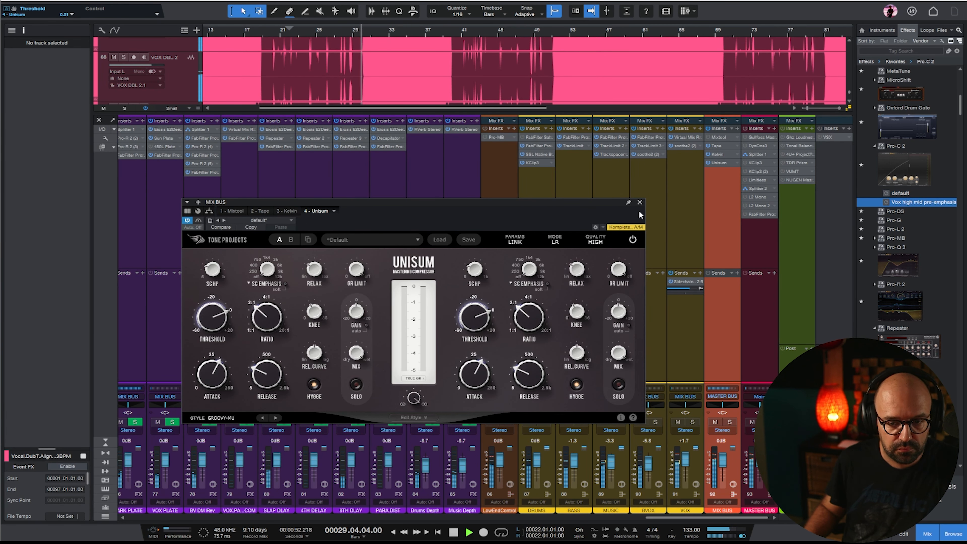
click(639, 202)
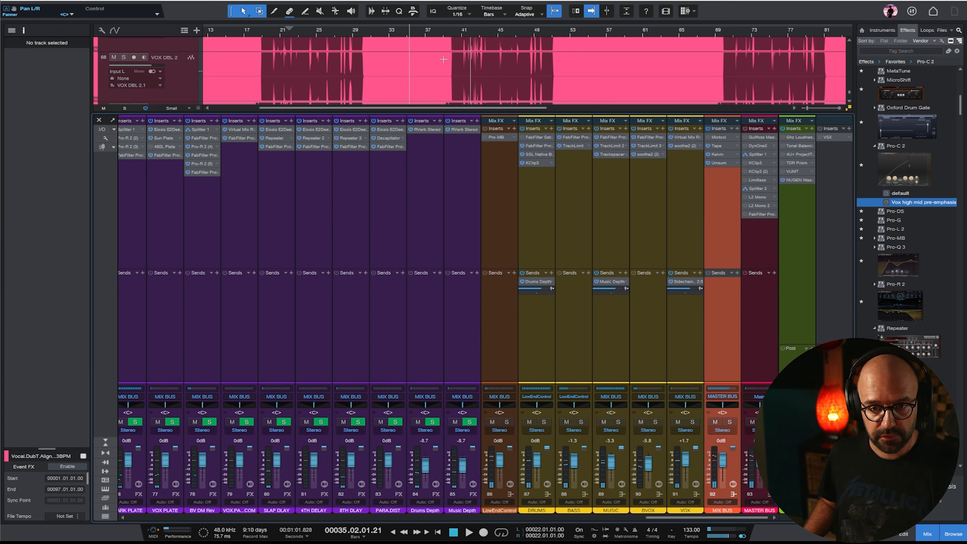
Replay from about bar 26, check the loudness in NUGEN MasterCheck after resetting its reading, and stop playback
click(330, 31)
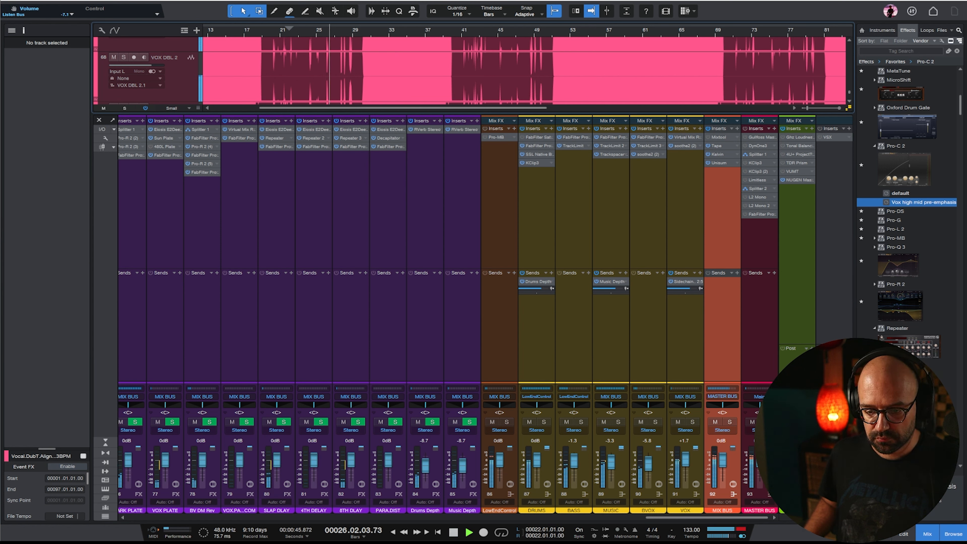
click(787, 183)
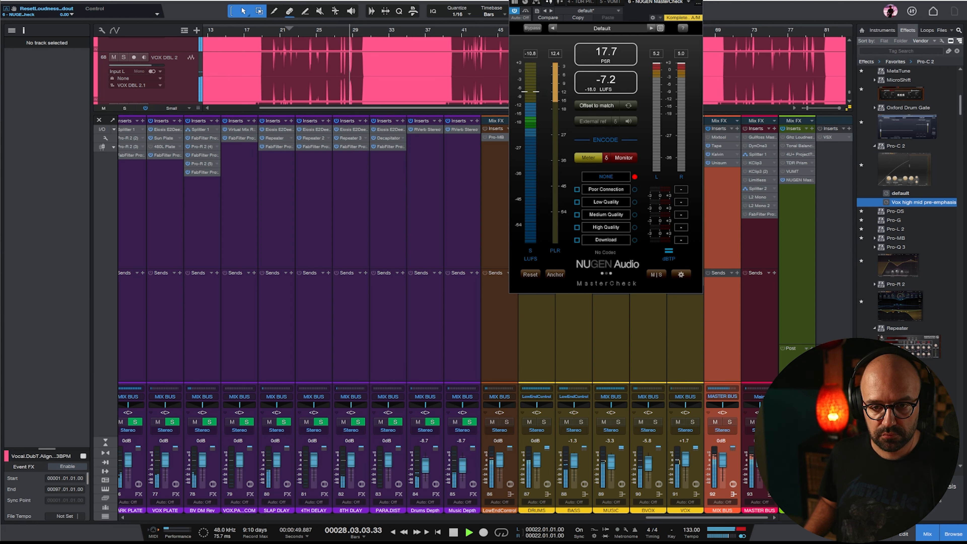
key(Escape)
key(space)
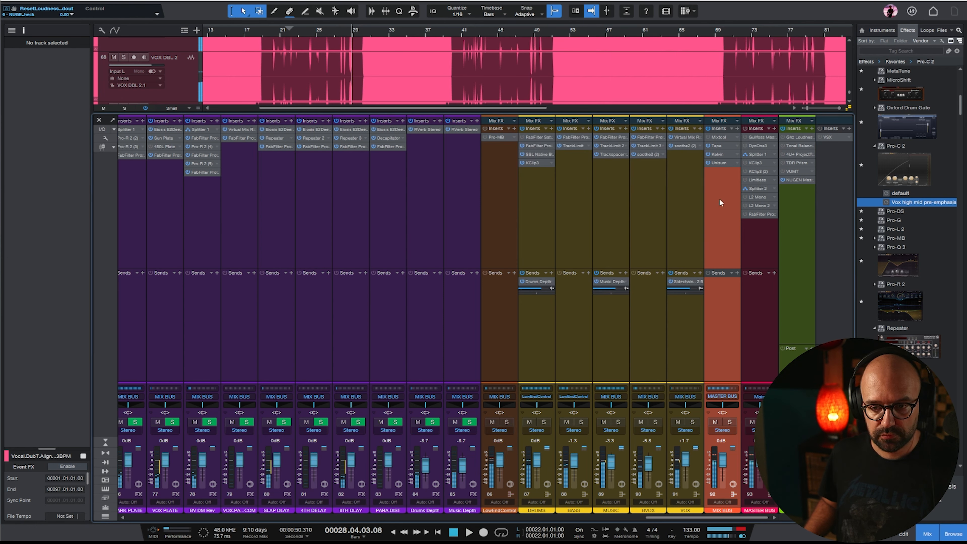
Check Mixtool's gain on the MIX BUS and lower the Unisum threshold to about -6.9 dB during playback
click(720, 138)
drag(748, 172, 596, 164)
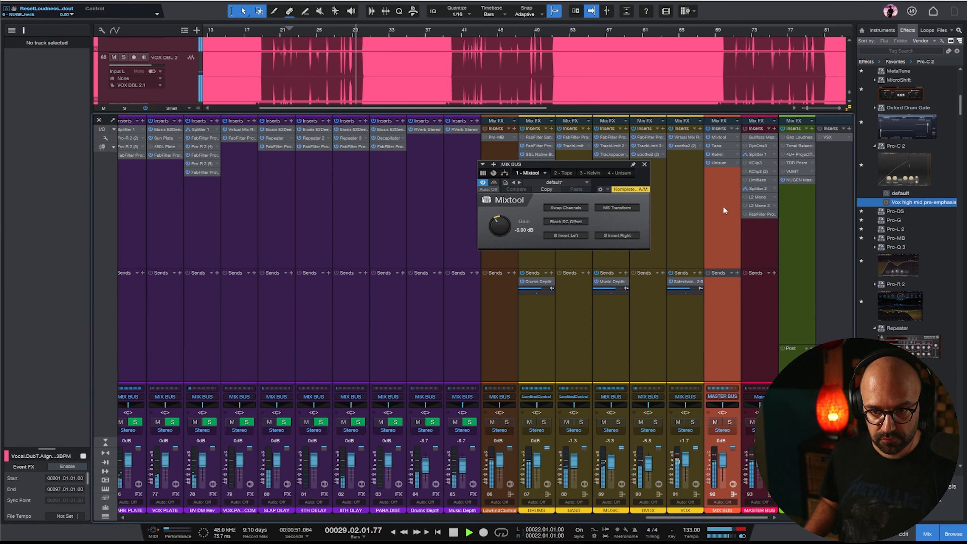
click(719, 164)
drag(510, 285, 513, 302)
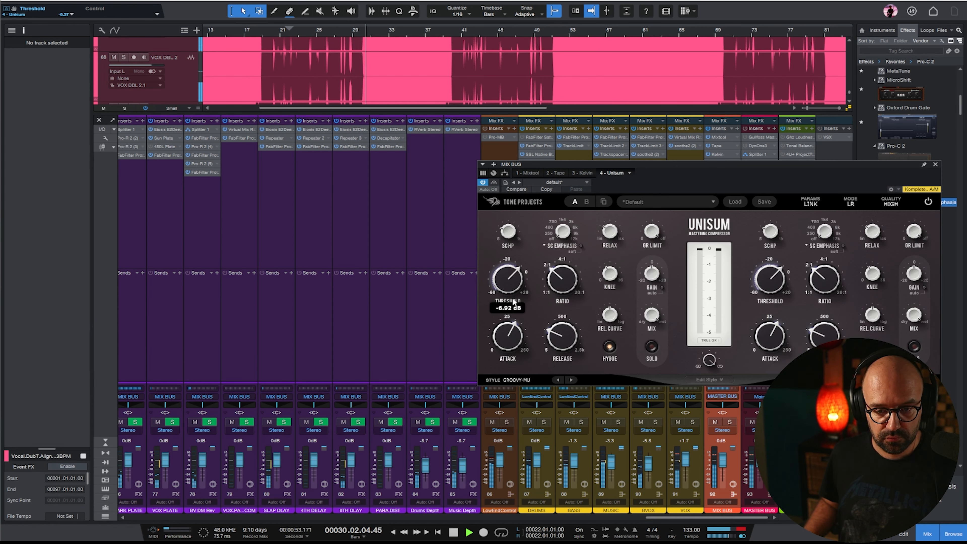
click(935, 164)
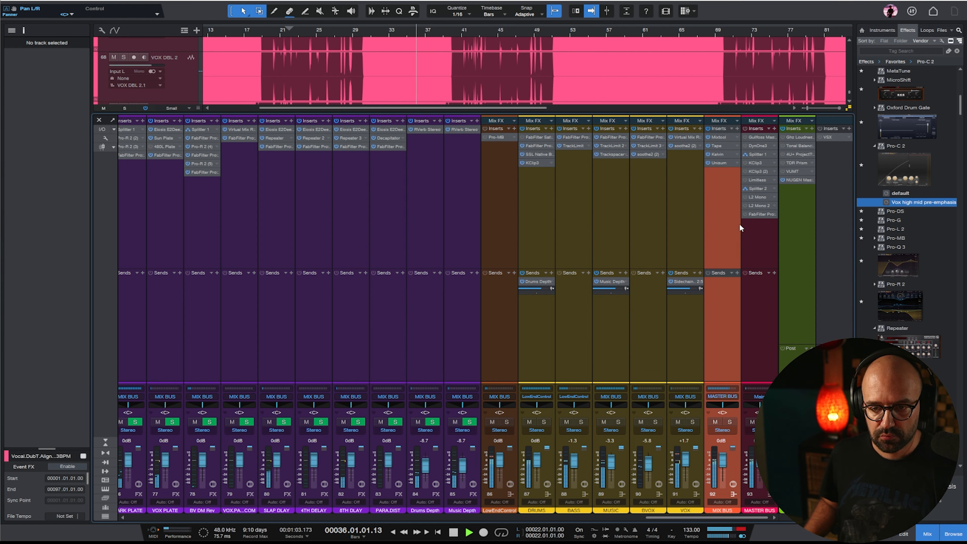
Activate the MASTER BUS inserts and limit Gullfoss Master's processing range to between 32 Hz and about 9018 Hz
click(765, 239)
click(759, 137)
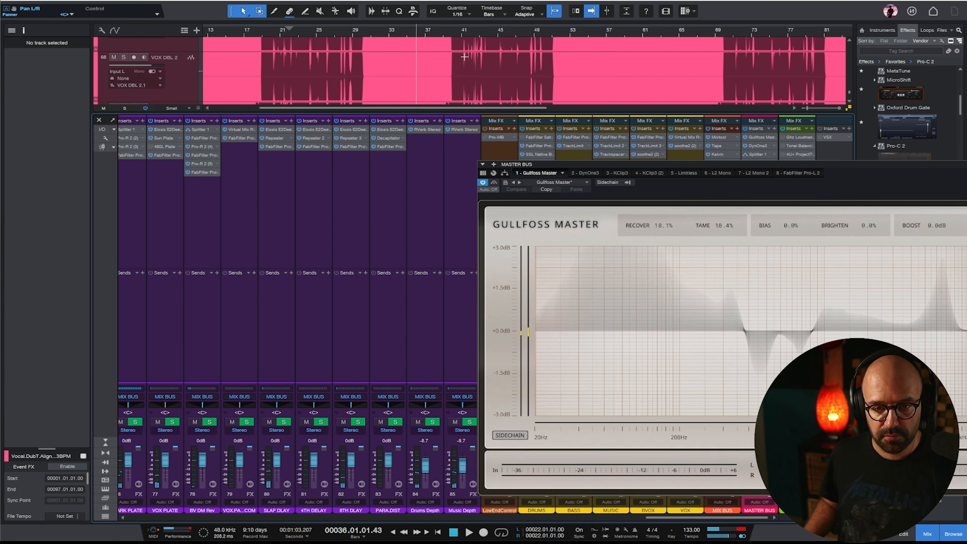
drag(963, 276, 919, 282)
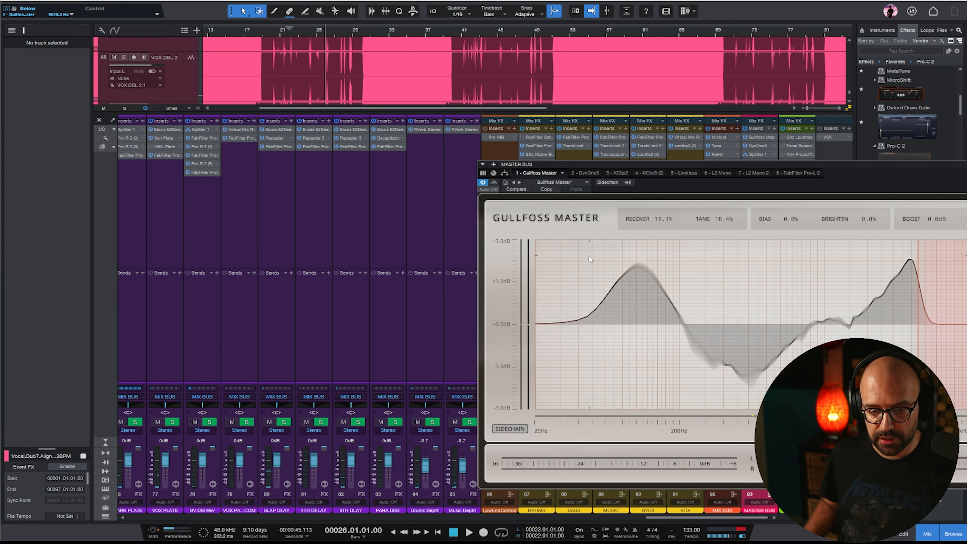
drag(535, 286, 595, 289)
key(space)
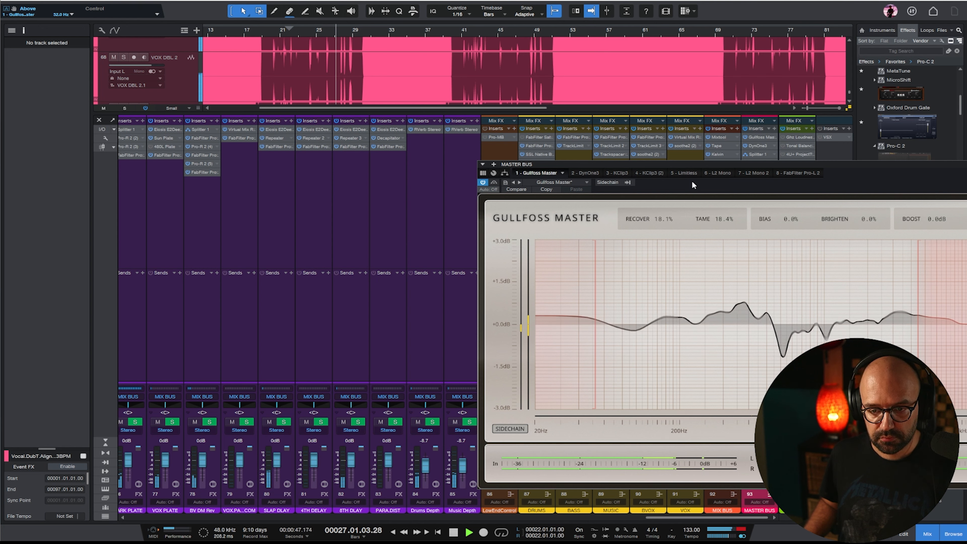
Lower the Limitless threshold on the MASTER BUS to -3.7 dB and set the VOX bus fader to +0.4 dB
click(683, 172)
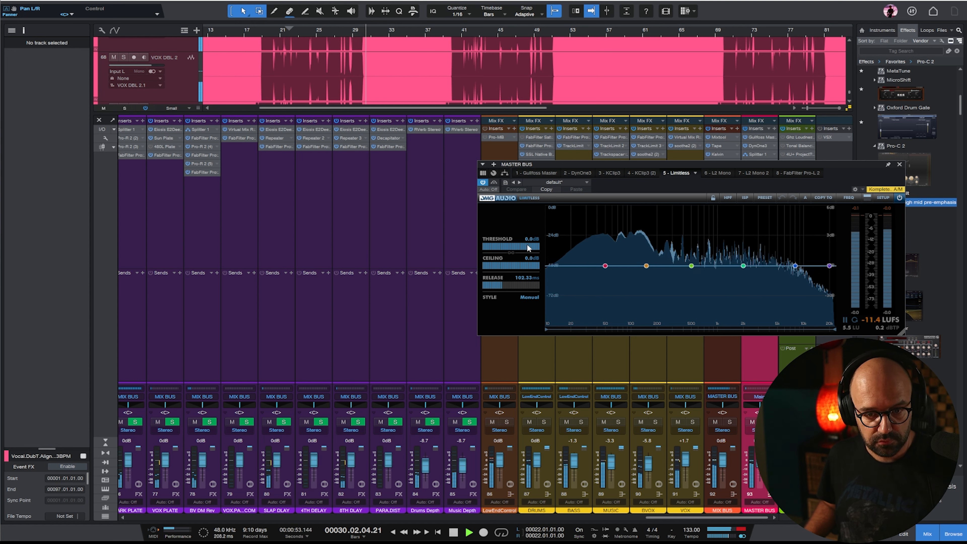
drag(528, 248, 543, 358)
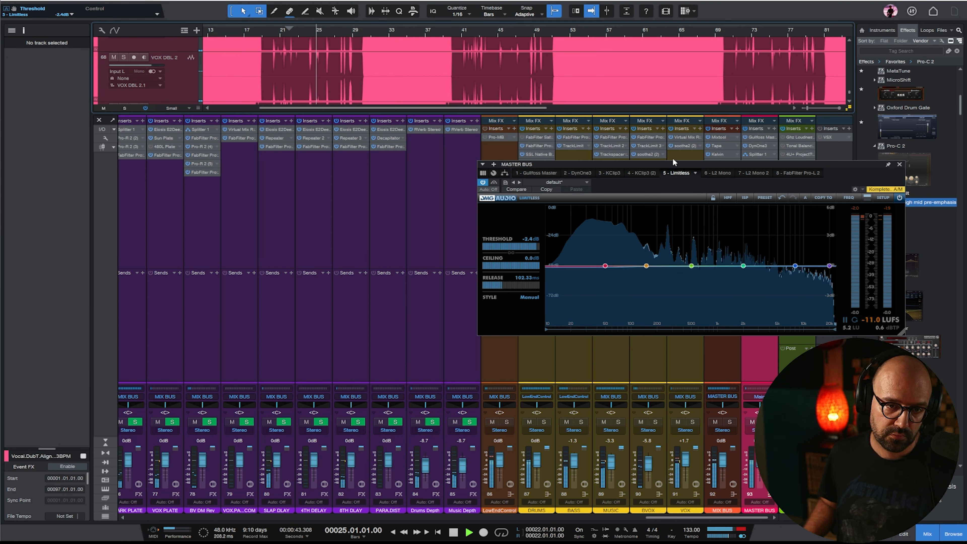
drag(524, 250, 537, 319)
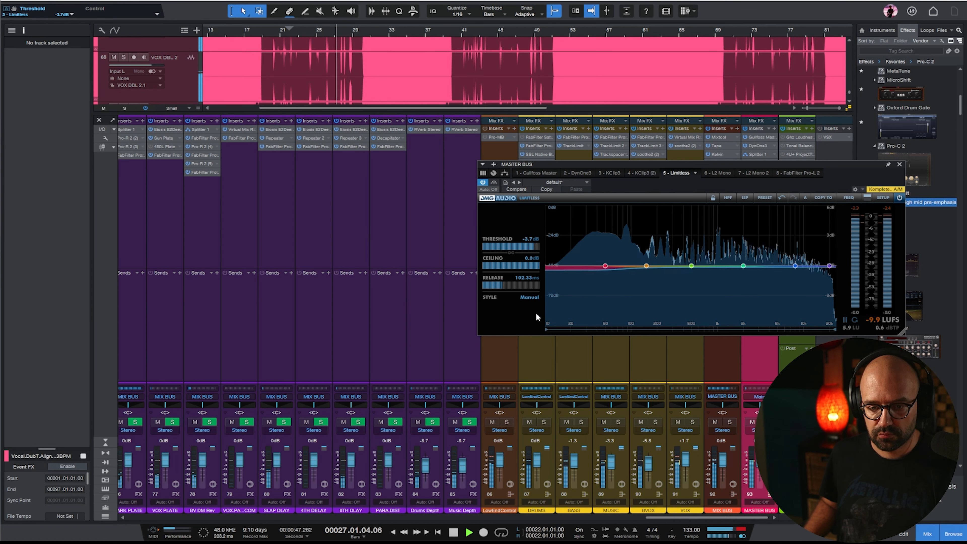
drag(685, 460, 684, 462)
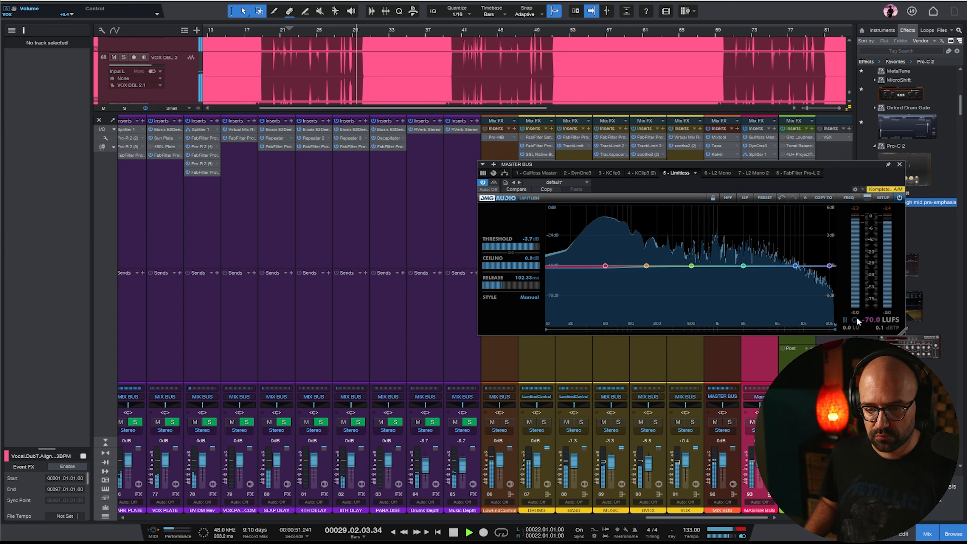
click(899, 164)
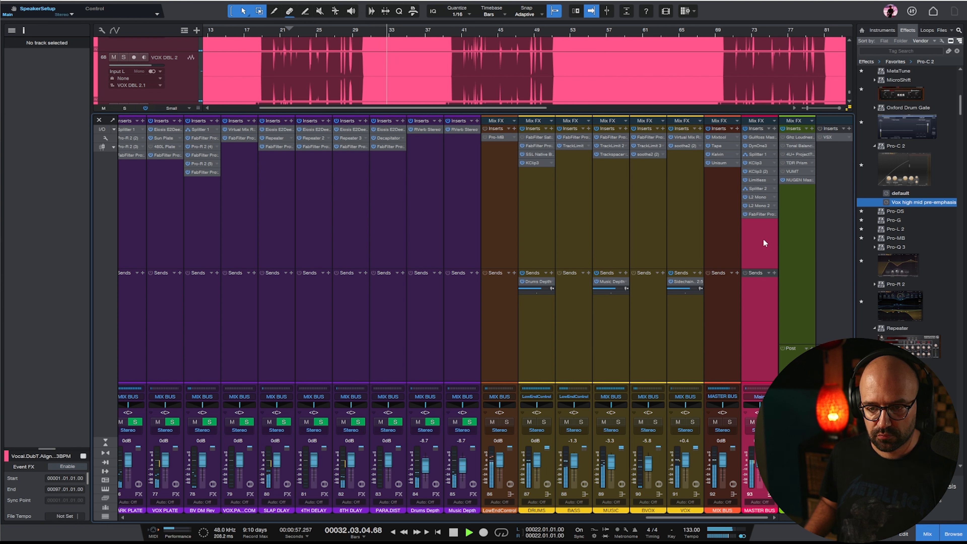
Measure the mastered mix's loudness in NUGEN MasterCheck while replaying from about bar 24
click(796, 180)
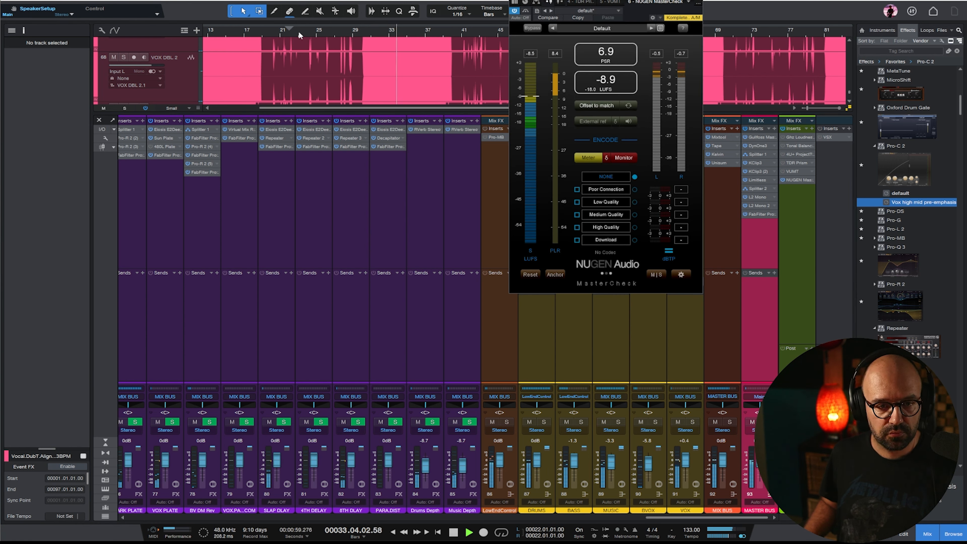
click(315, 32)
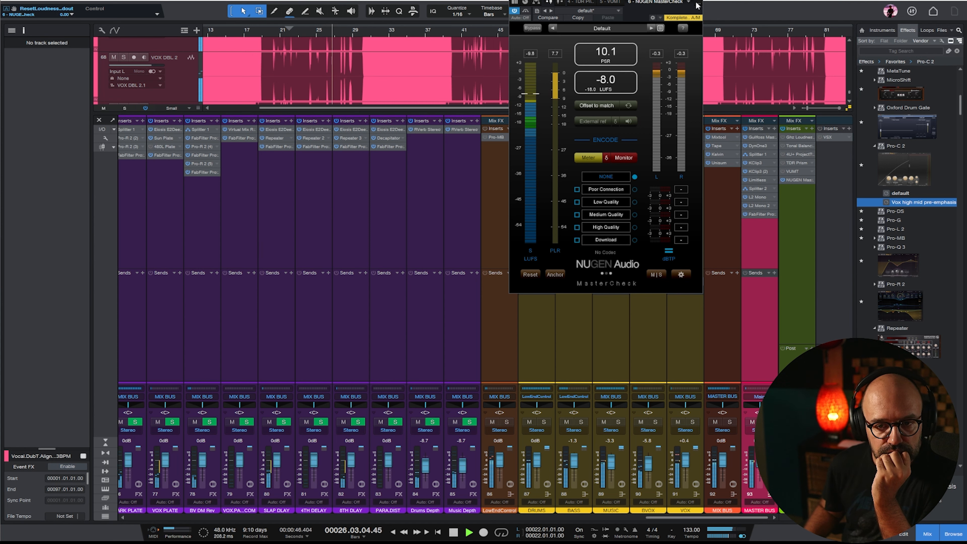
key(Escape)
Solo the VOX bus and insert FabFilter Pro-Q 3 at the end of its insert chain
click(691, 191)
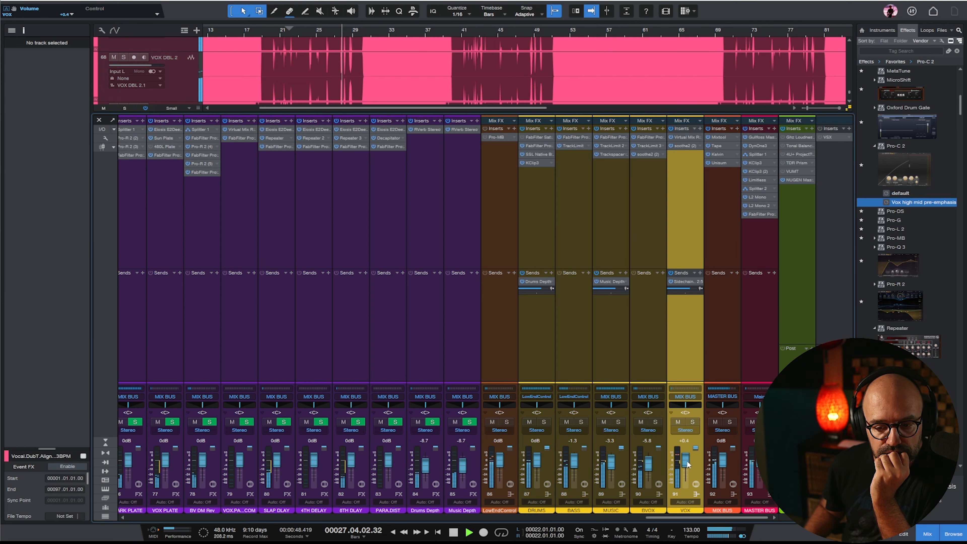
click(692, 421)
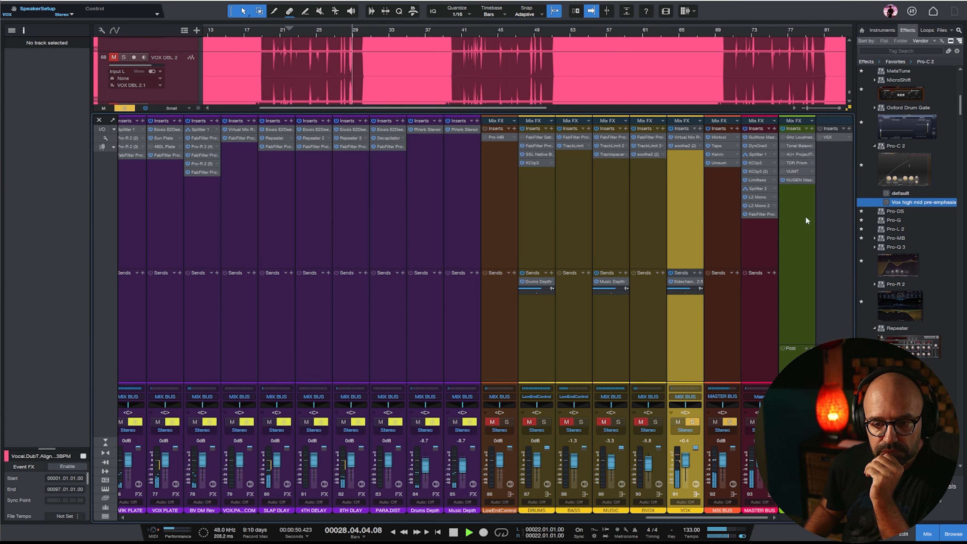
drag(896, 247, 685, 160)
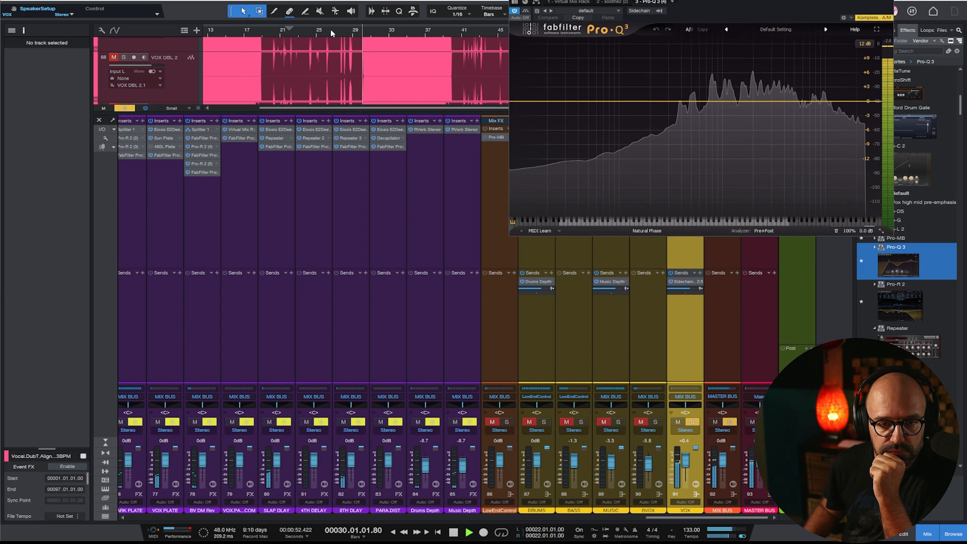
Add a narrow bell cut of about -5.3 dB near 4.9 kHz with Q 4.753 in the VOX bus's Pro-Q 3
click(784, 100)
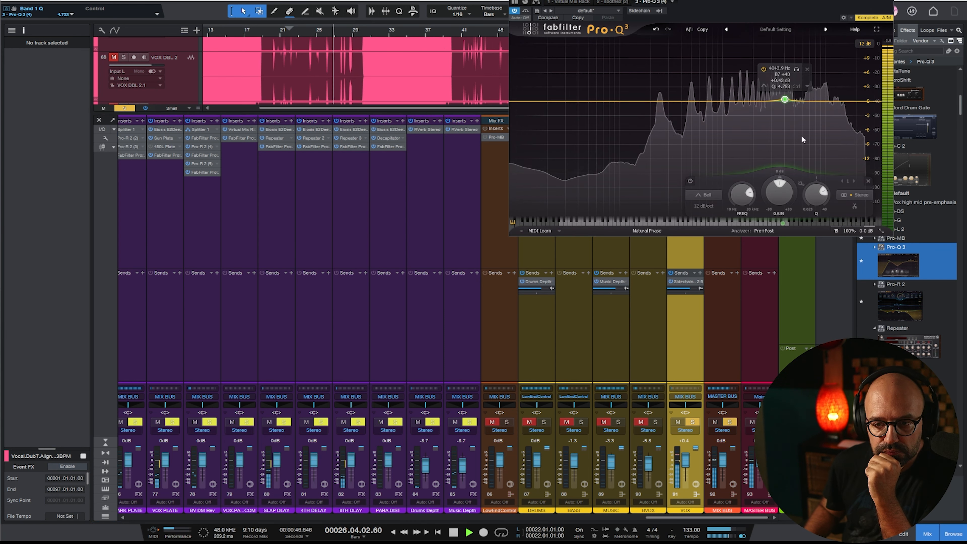
scroll(785, 101, up, 5)
drag(786, 100, 794, 126)
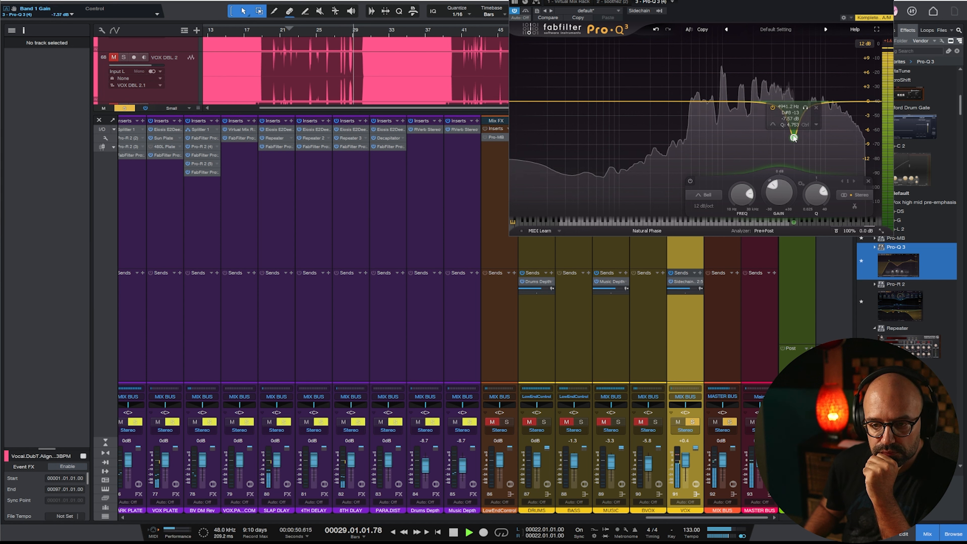
Add a low-shelf boost, a low cut and a midrange bell cut with Q about 1.1 in Pro-Q 3, and set VOX to +1.7 dB
drag(533, 102, 658, 96)
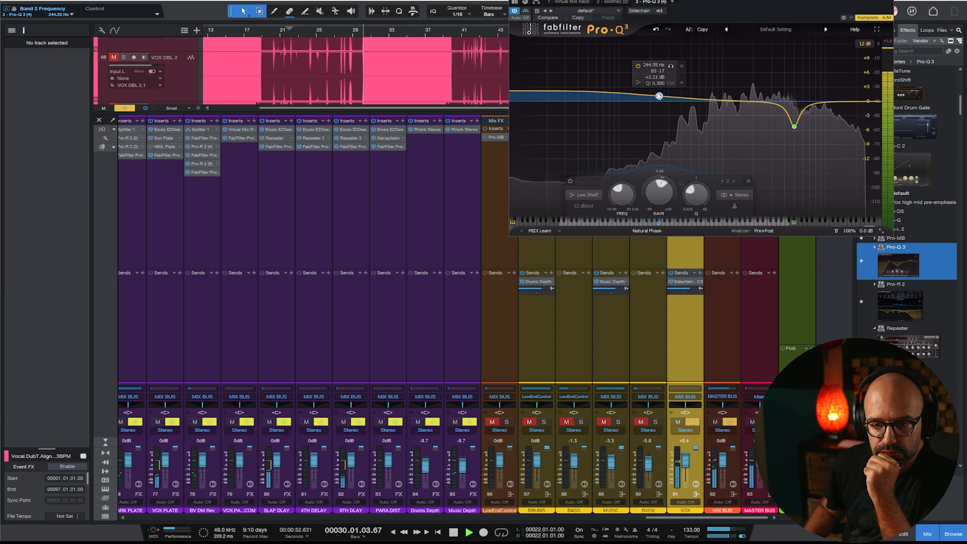
drag(511, 93, 716, 118)
scroll(716, 120, down, 3)
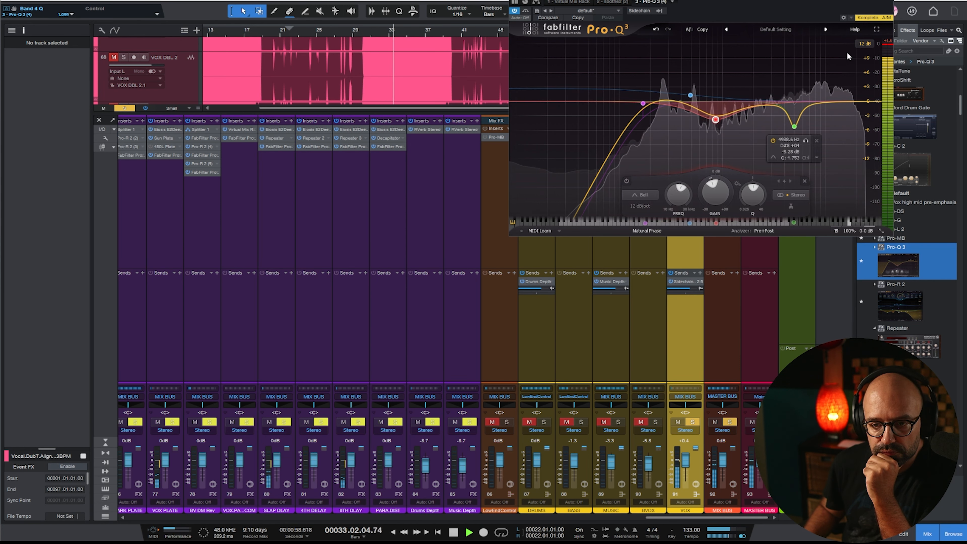
key(Escape)
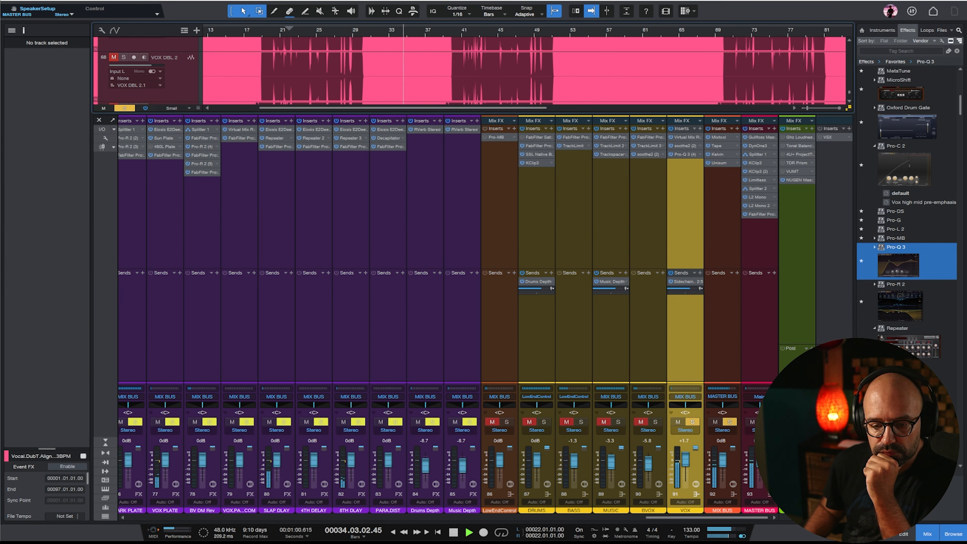
Unsolo the VOX bus, set VOX to +0.8 dB and MUSIC to -4.2 dB, and close the mixer
click(692, 422)
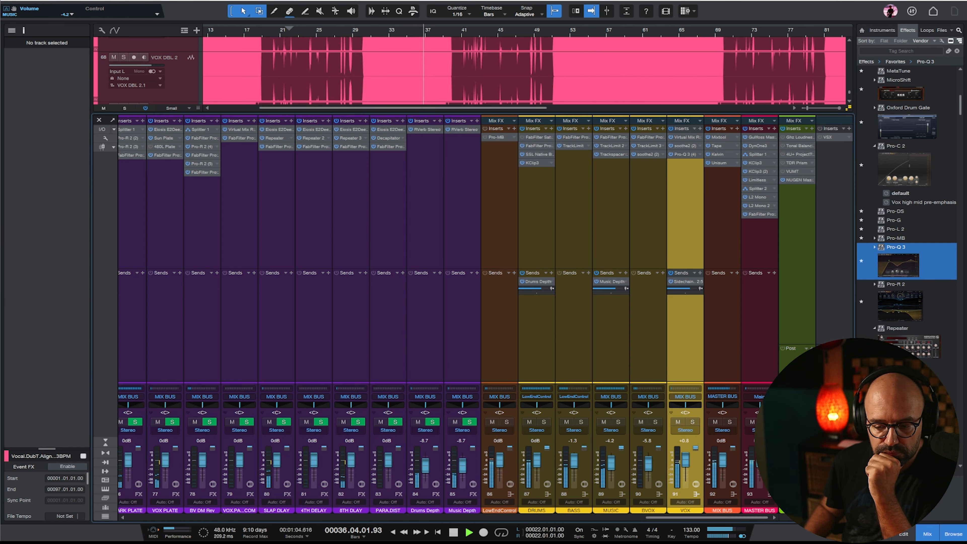
click(927, 534)
scroll(790, 258, up, 15)
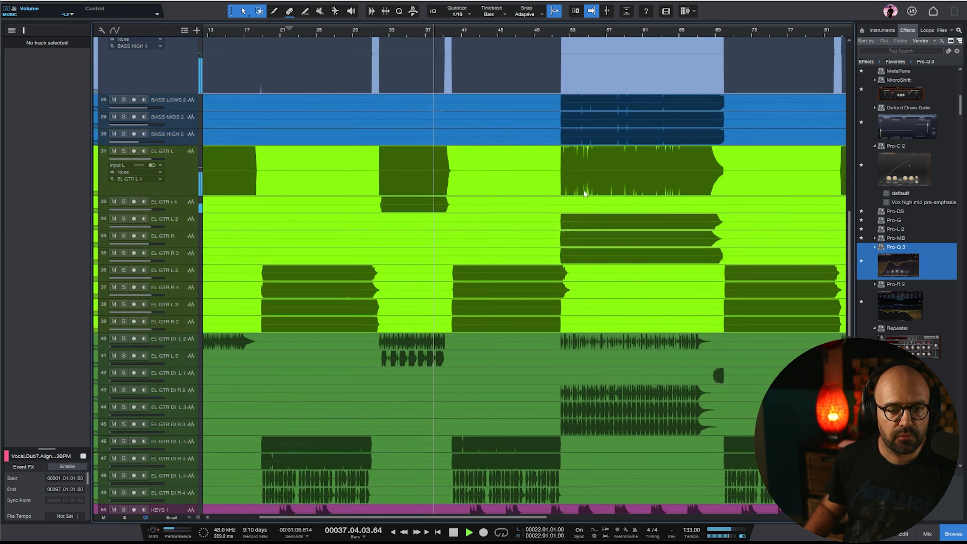
Listen to EL GTR L and EL GTR r 4 in solo, enlarging the EL GTR r 4 track and playing it from bar 33
click(183, 189)
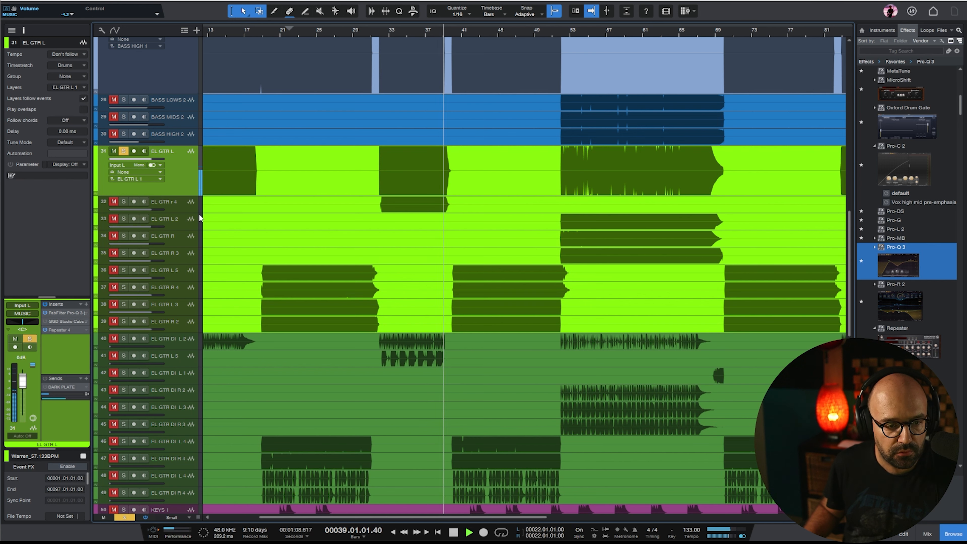
click(189, 206)
drag(185, 214, 179, 274)
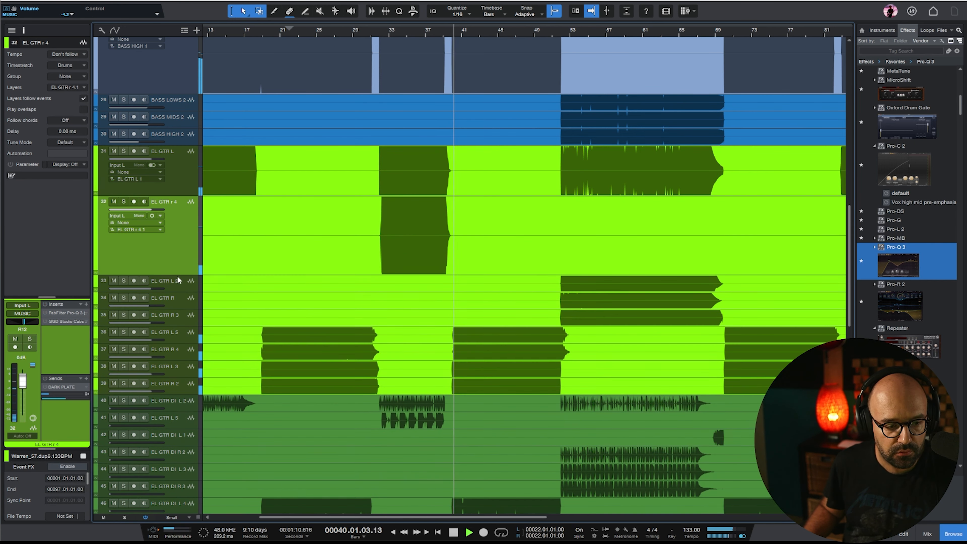
click(390, 32)
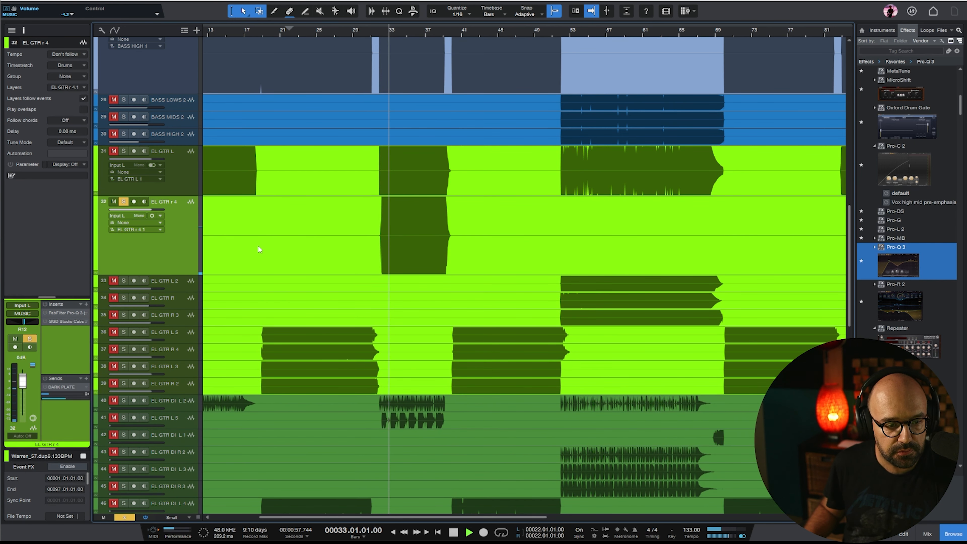
In EL GTR r 4's Pro-Q 3, raise the low cut, lower the high cut and add a midrange bell cut of about -8 dB
click(62, 314)
drag(626, 91, 687, 98)
drag(844, 91, 804, 93)
drag(715, 101, 715, 141)
key(space)
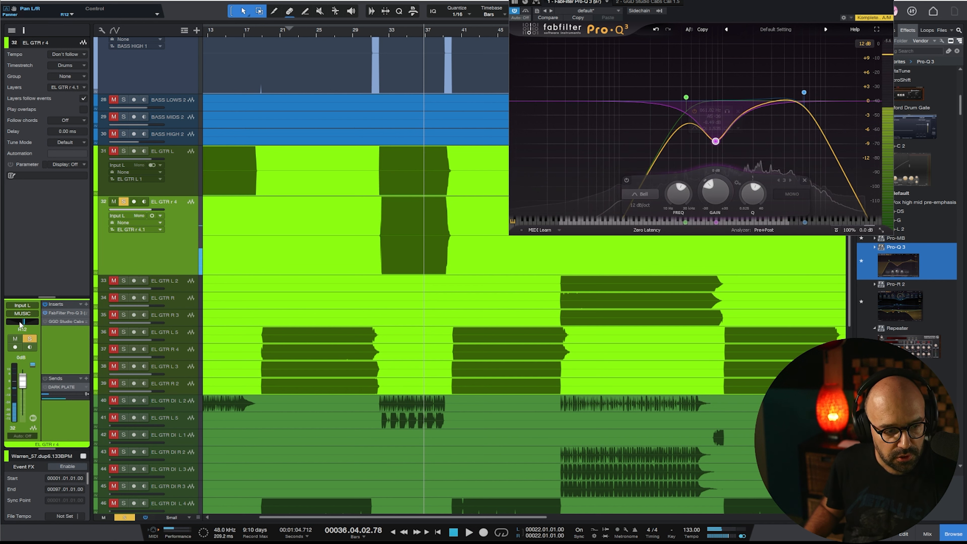
Pan EL GTR r 4 fully right, close its EQ and replay from about bar 32 with EL GTR L also soloed
drag(21, 322, 532, 102)
click(862, 8)
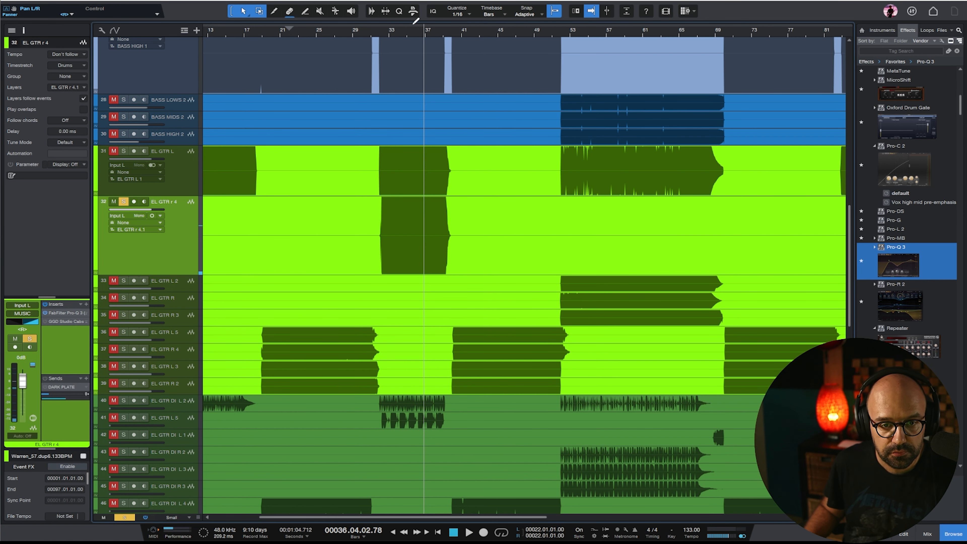
click(379, 32)
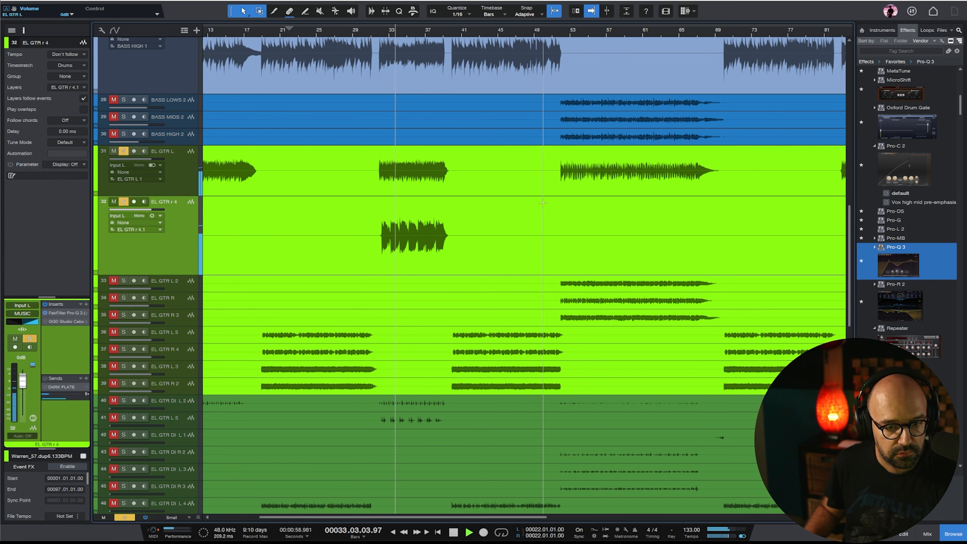
Select EL GTR L, stop playback and show the track's Pan L/R automation
click(173, 180)
key(w)
key(space)
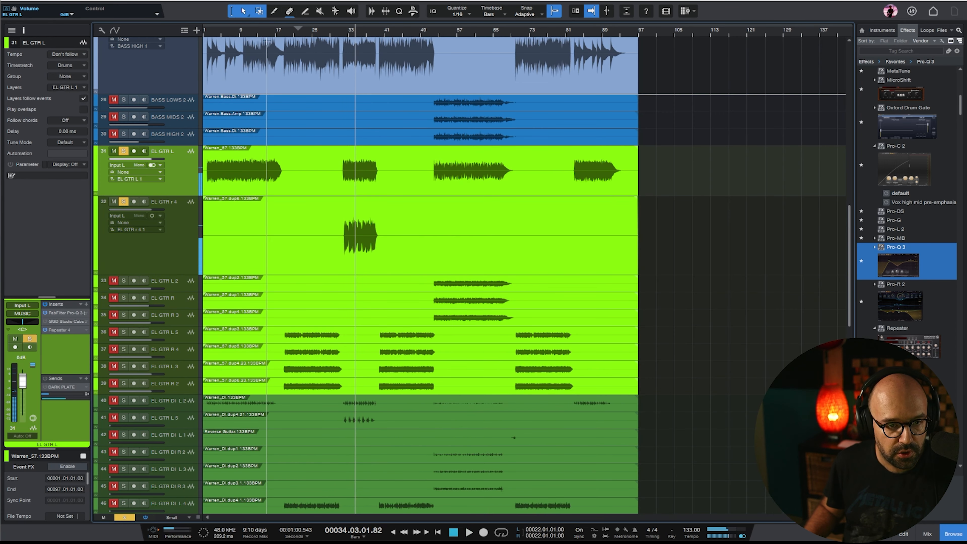
key(e)
scroll(487, 119, down, 8)
key(w)
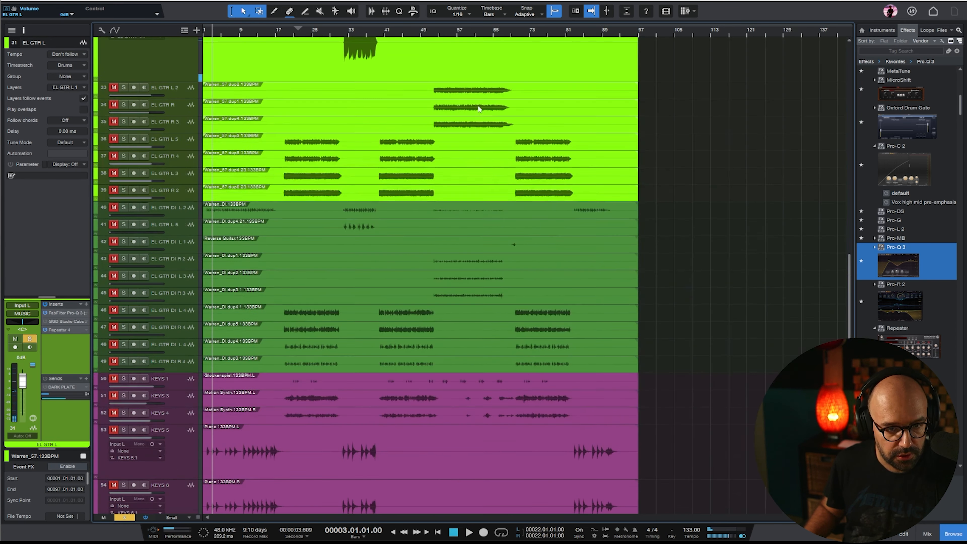
scroll(284, 113, up, 8)
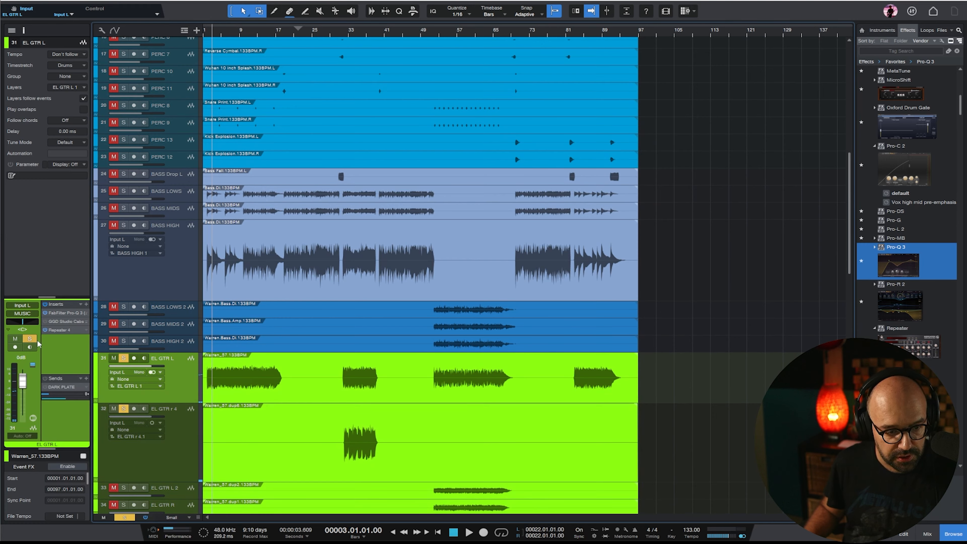
right_click(21, 323)
click(45, 352)
Play the song from bar 1 and unsolo both EL GTR L and EL GTR r 4
scroll(428, 200, down, 9)
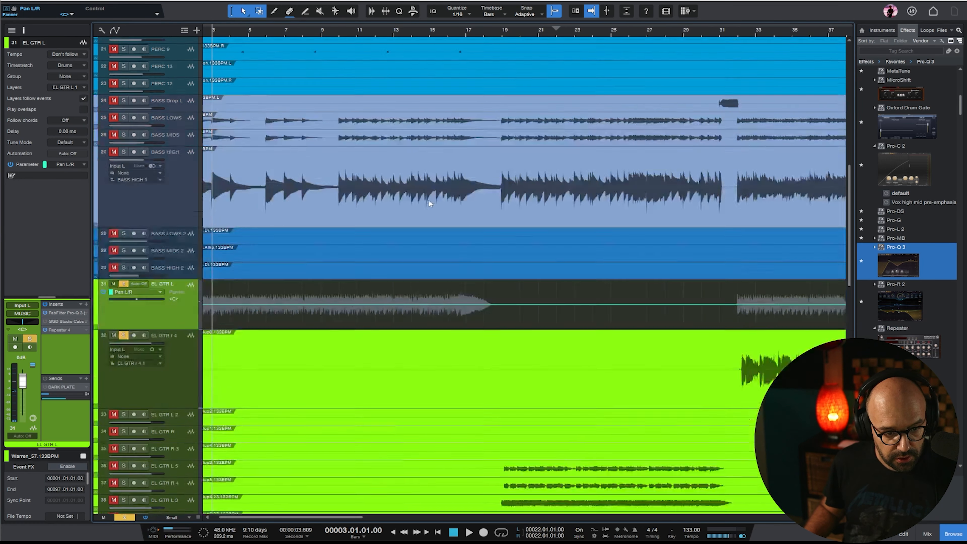
scroll(482, 250, down, 10)
key(e)
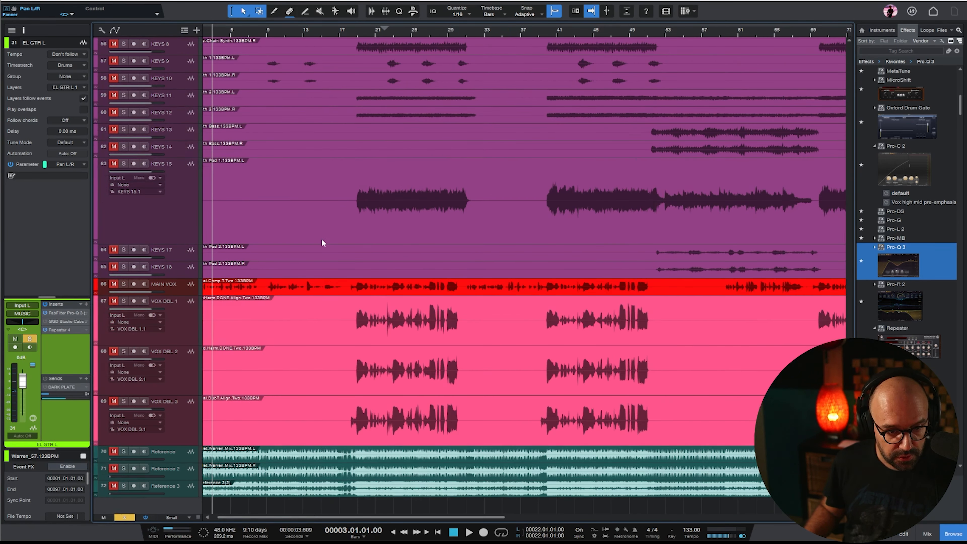
drag(279, 518, 182, 519)
click(205, 35)
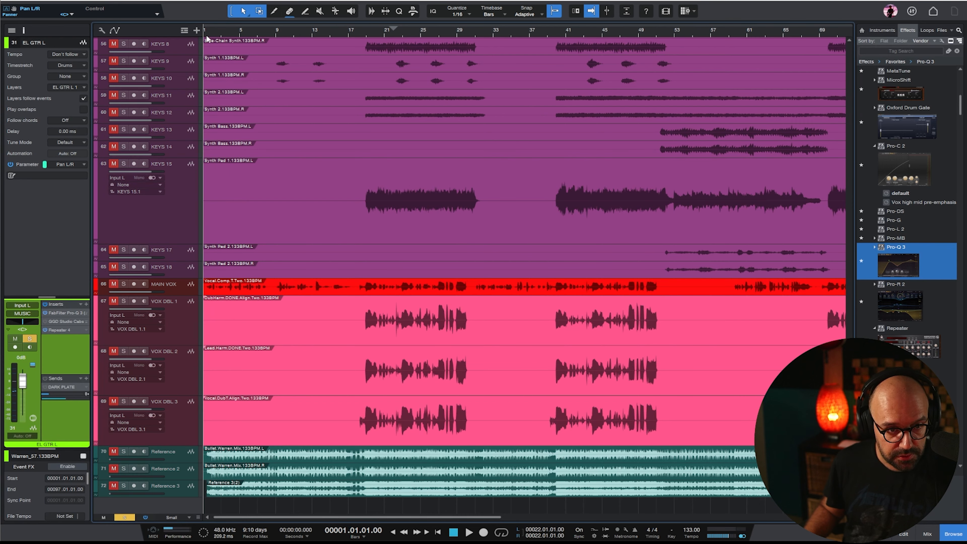
key(e)
key(e)
key(e)
key(w)
key(w)
scroll(510, 191, up, 12)
key(space)
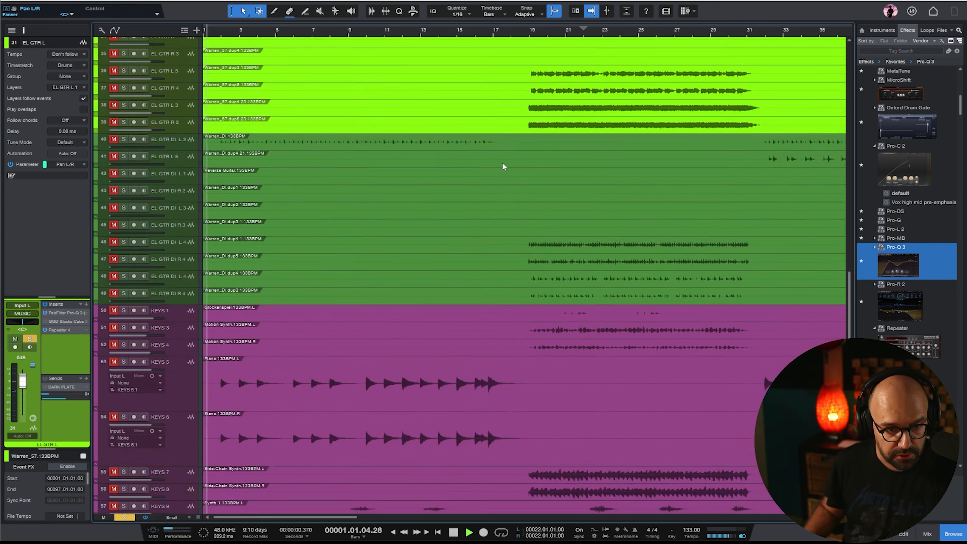
click(124, 152)
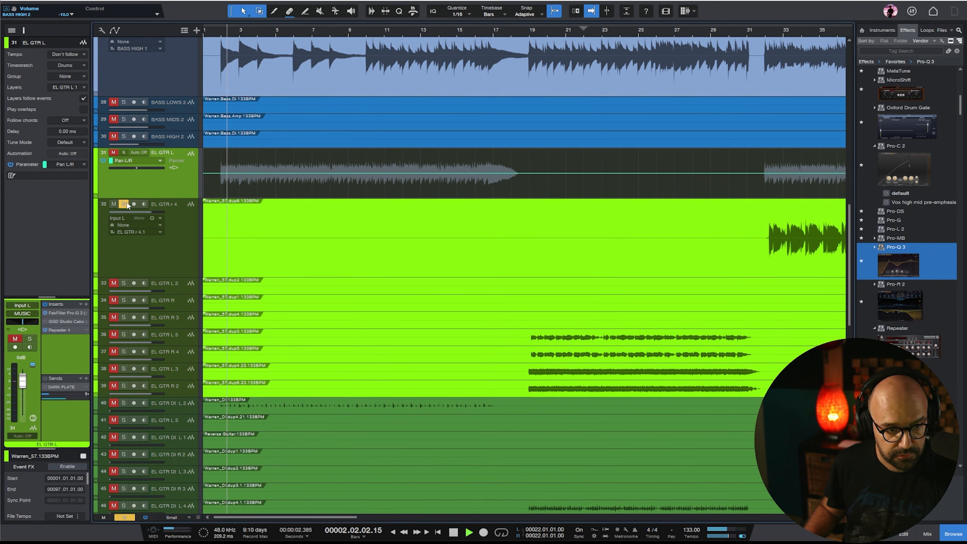
click(123, 204)
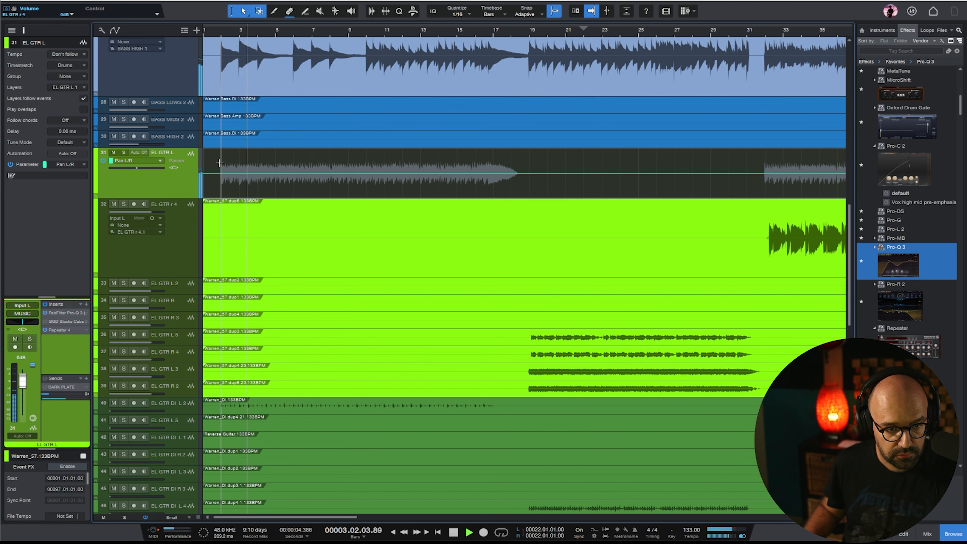
Automate EL GTR L's pan to L17 across the whole song
key(w)
key(w)
drag(208, 157, 647, 160)
drag(540, 155, 540, 130)
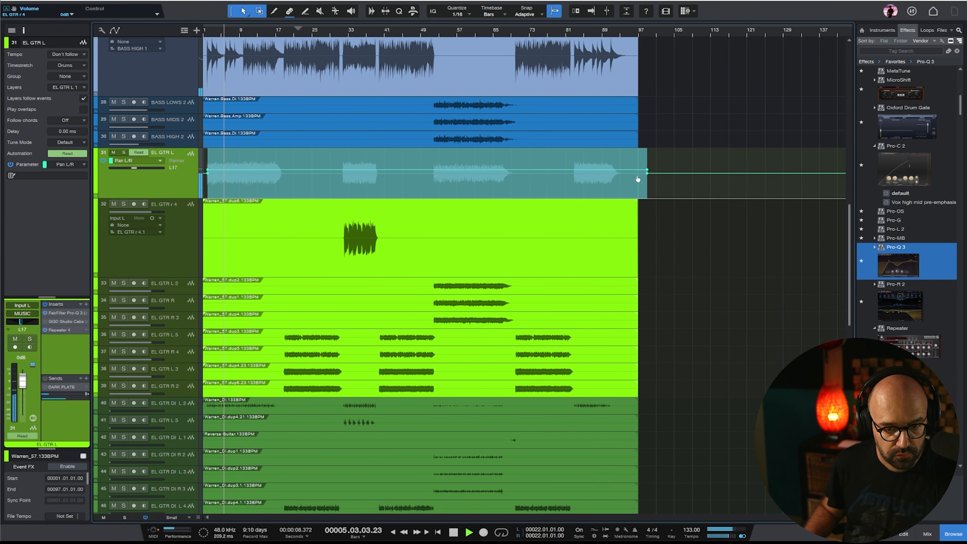
drag(711, 219, 715, 219)
Automate EL GTR L's pan fully left over bars 51 to 73 and to L45 from the opening to about bar 21
click(433, 163)
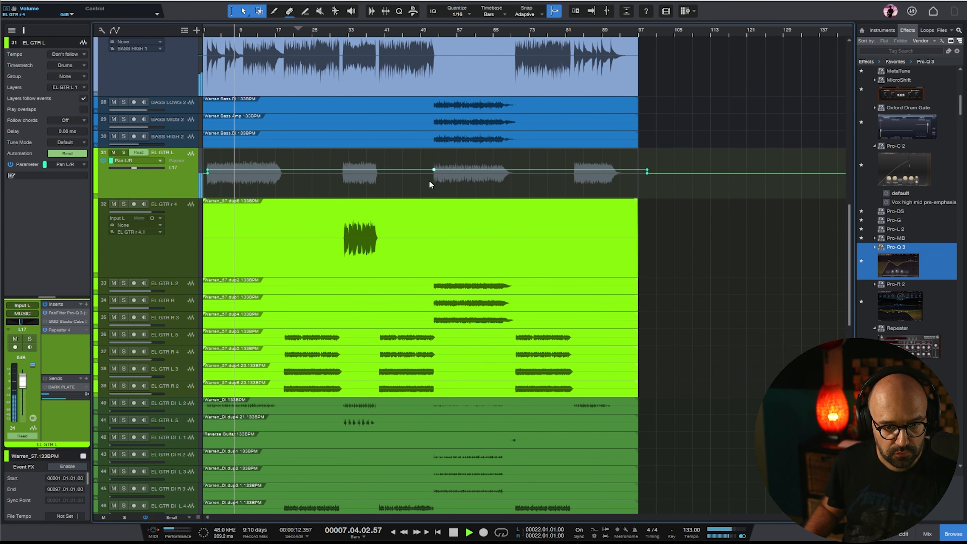
drag(429, 173, 529, 175)
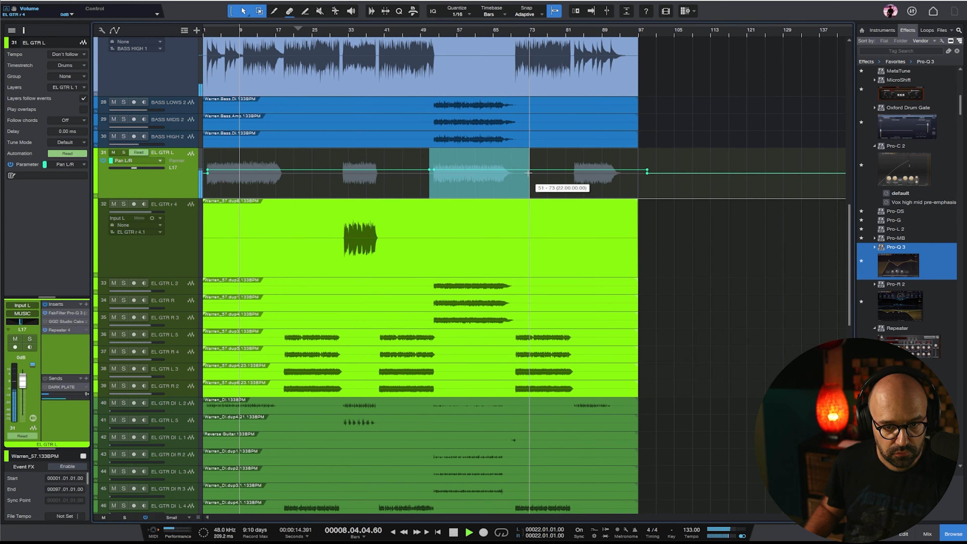
drag(481, 157, 441, 25)
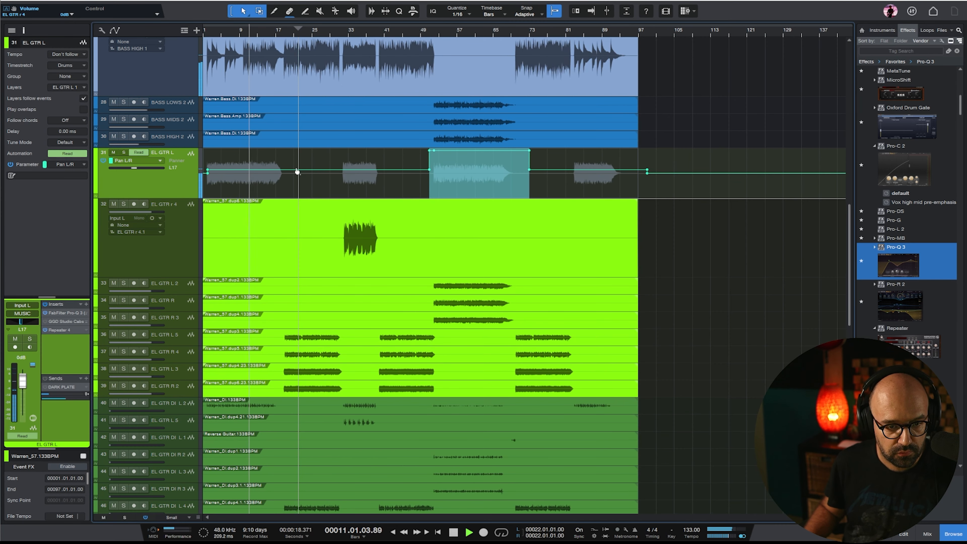
drag(297, 171, 266, 114)
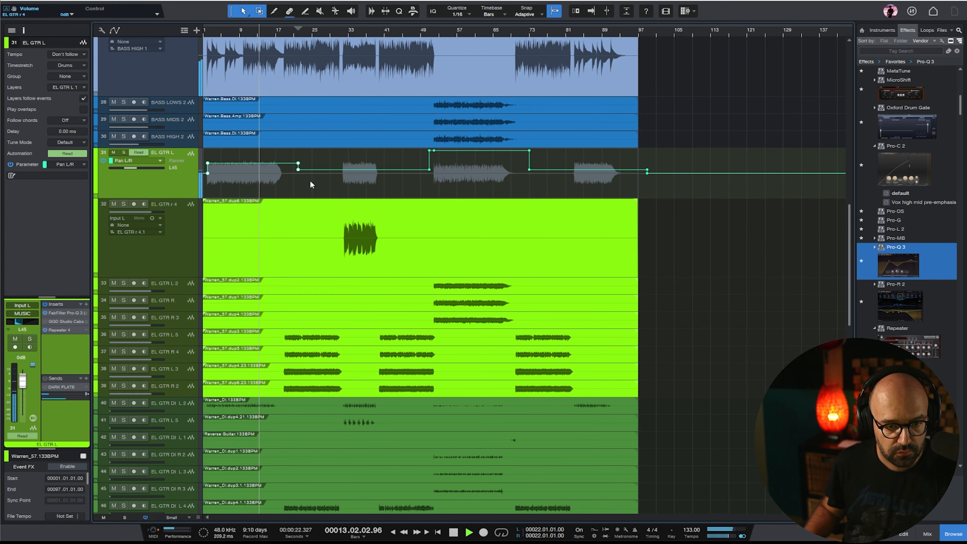
Select the piano tracks KEYS 5 and KEYS 6 together and set KEYS 6's volume to +0.4 dB
scroll(422, 164, down, 3)
scroll(422, 164, down, 8)
click(179, 265)
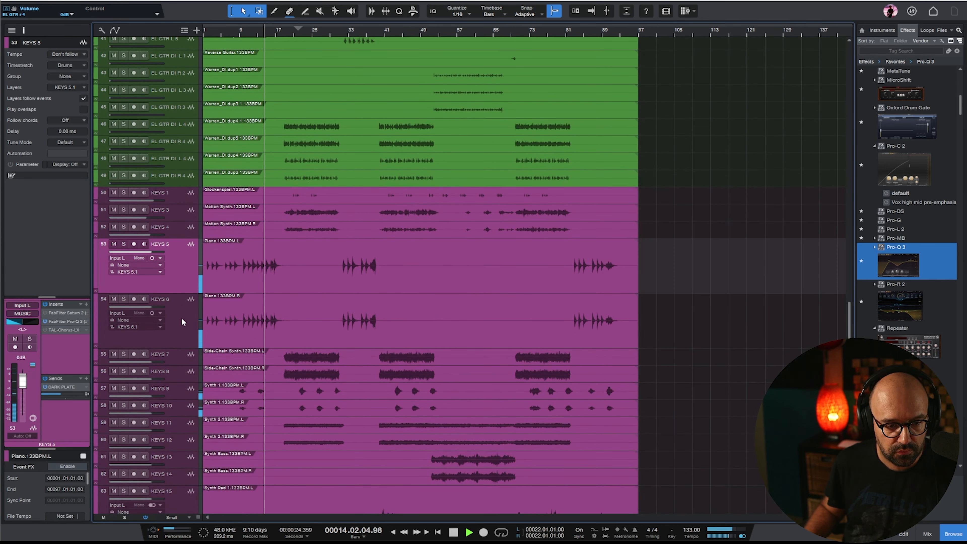
shift+click(182, 318)
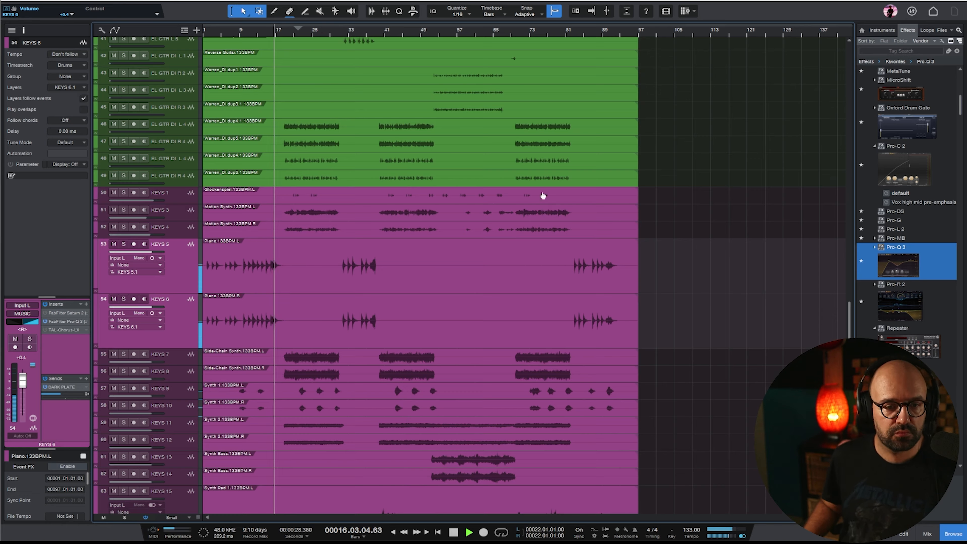
Review the drum, bass, guitar, keys and vocal tracks across the arrangement while the full mix plays
scroll(633, 141, up, 7)
scroll(633, 141, up, 5)
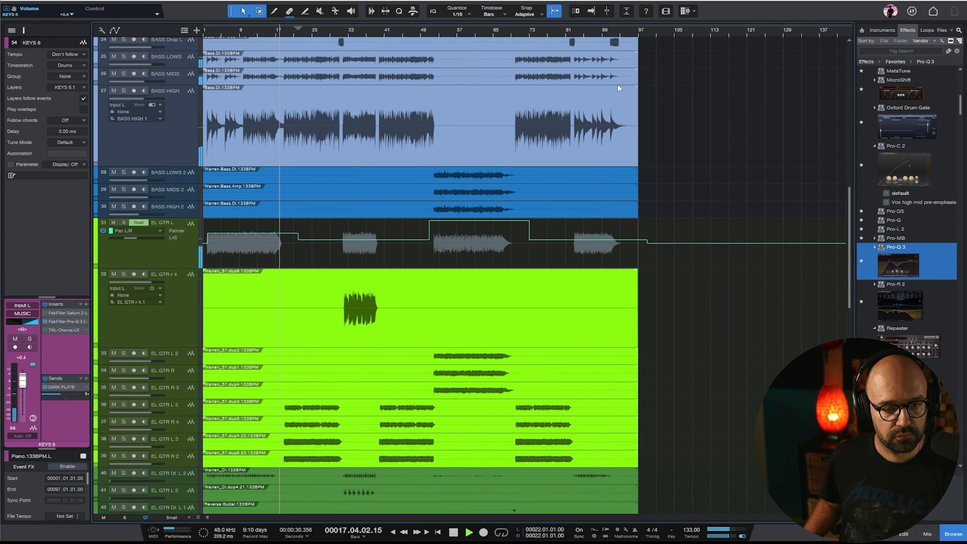
scroll(666, 68, up, 7)
scroll(677, 156, down, 3)
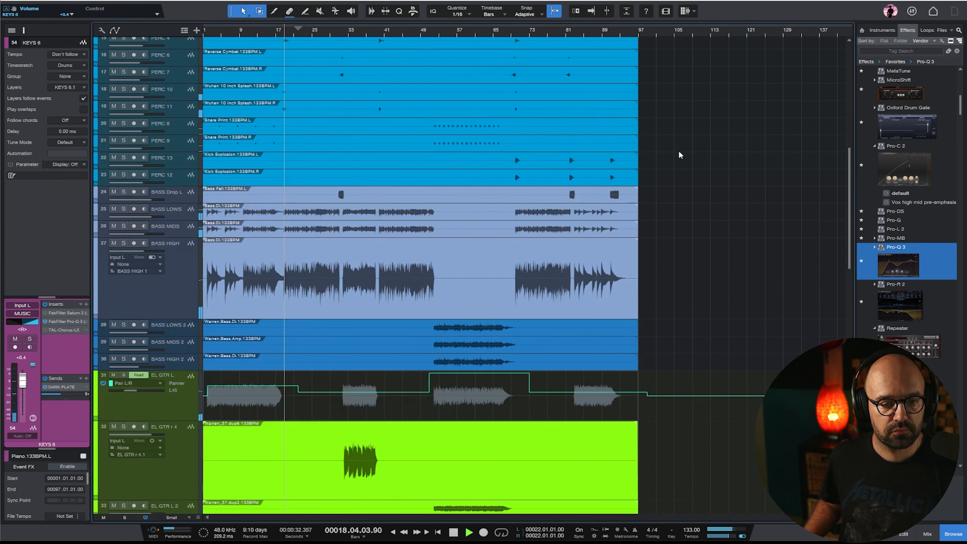
scroll(690, 137, down, 11)
scroll(696, 127, down, 3)
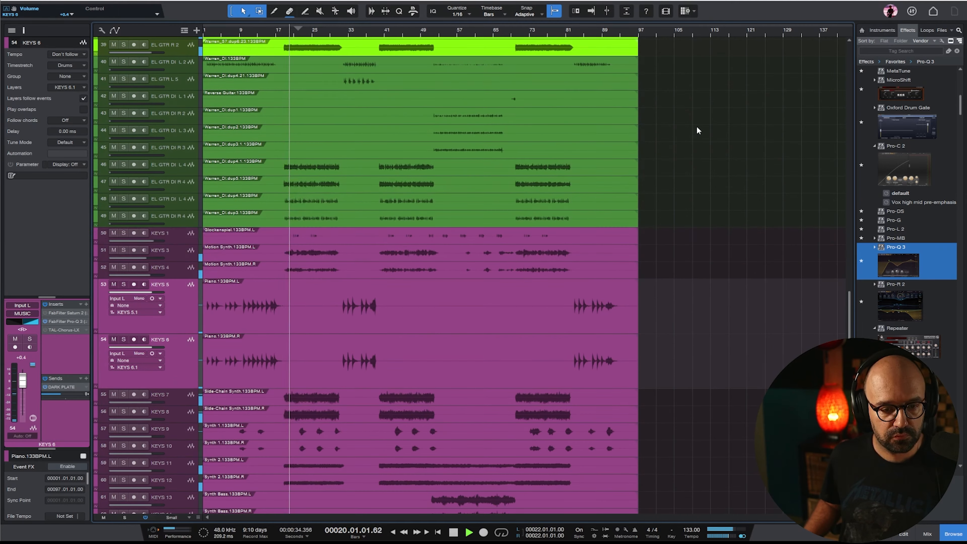
scroll(696, 126, down, 8)
scroll(696, 130, down, 3)
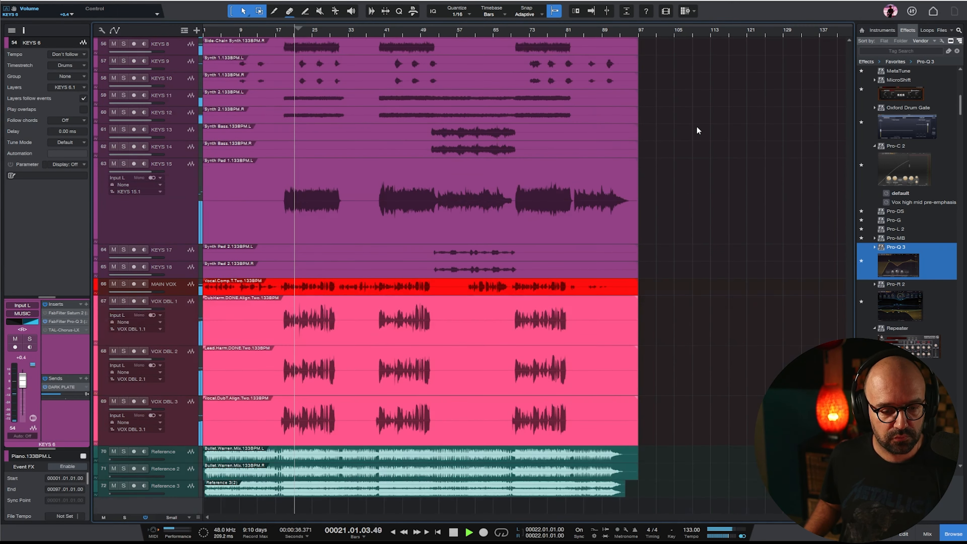
scroll(696, 229, up, 7)
scroll(699, 209, up, 20)
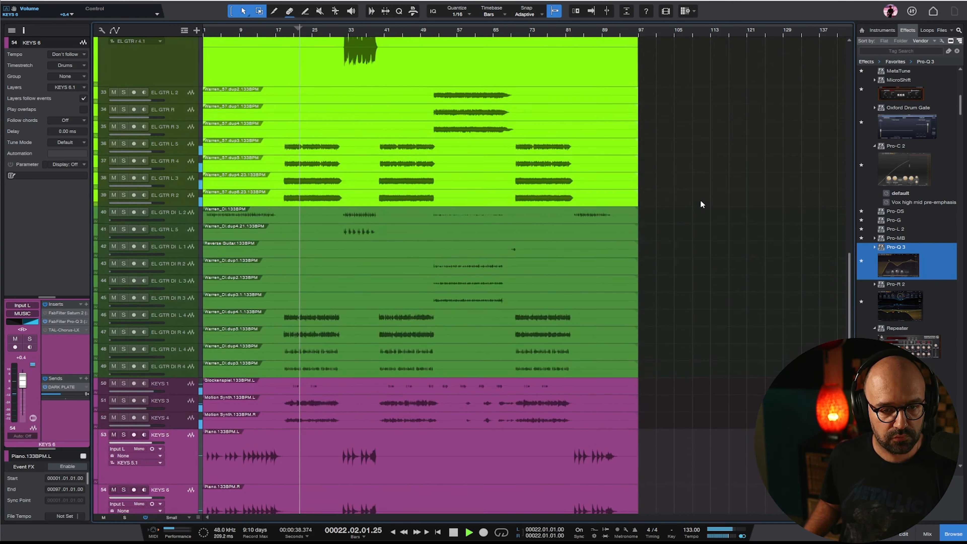
scroll(707, 185, up, 3)
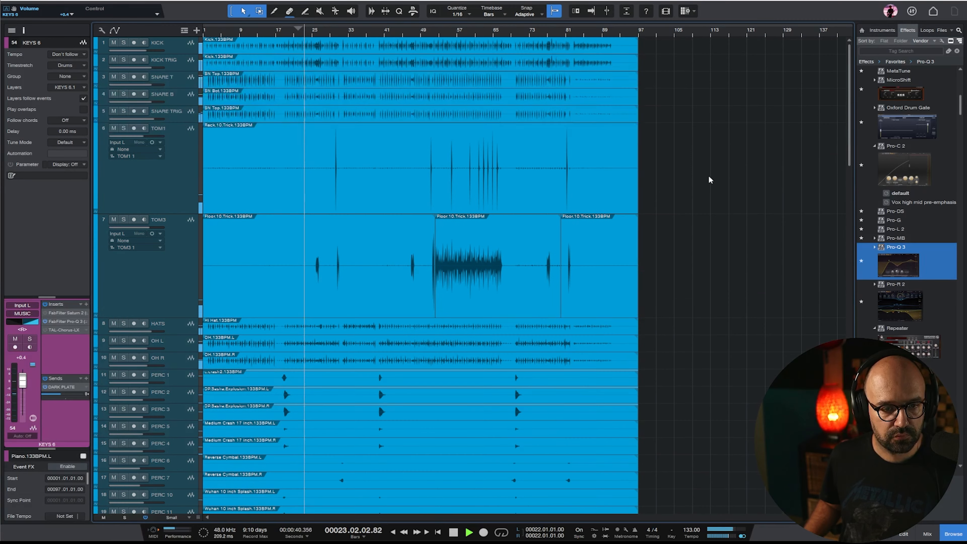
In SNARE TRIG's Trigger 2, set the Ludwig Snr Top sample's level to -0.16 dB and Detail to 31
click(181, 120)
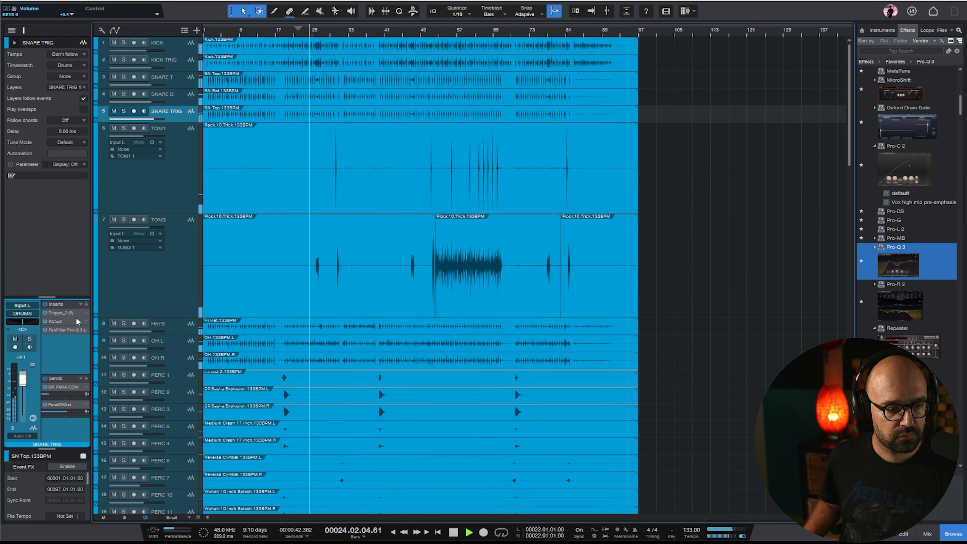
click(63, 313)
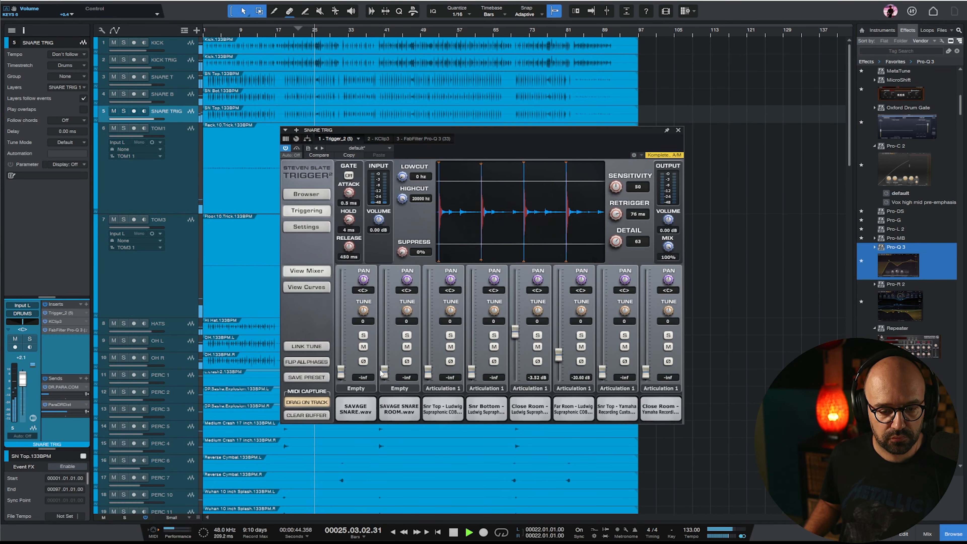
drag(427, 371, 433, 334)
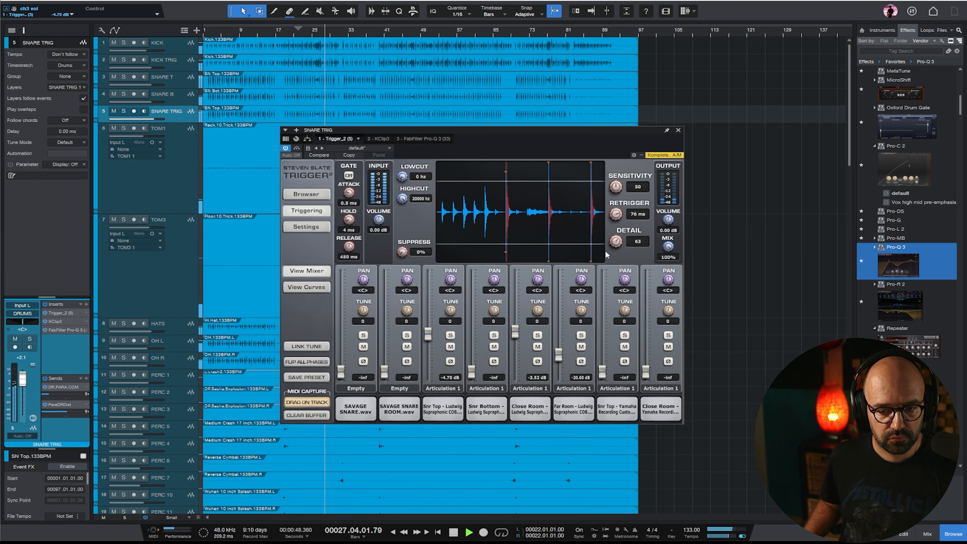
drag(616, 241, 619, 272)
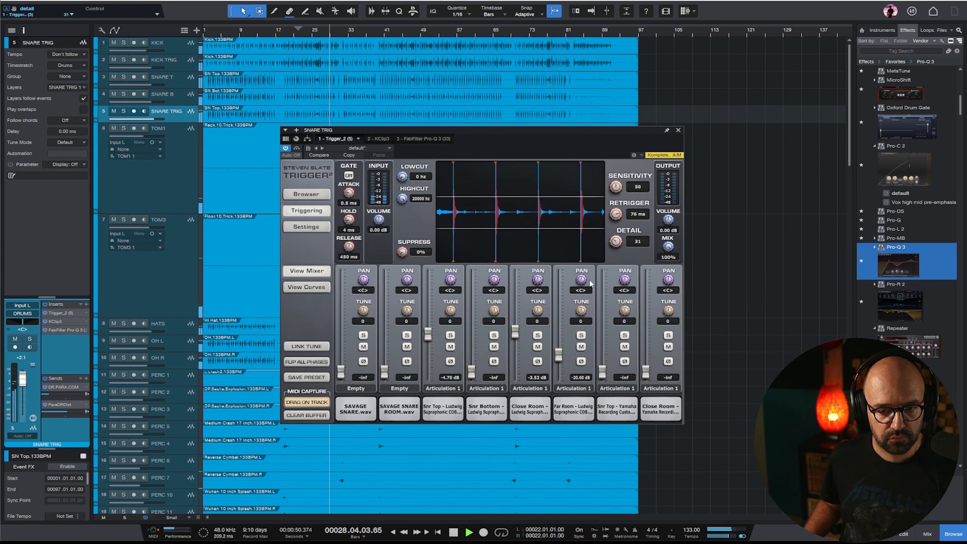
drag(431, 334, 430, 323)
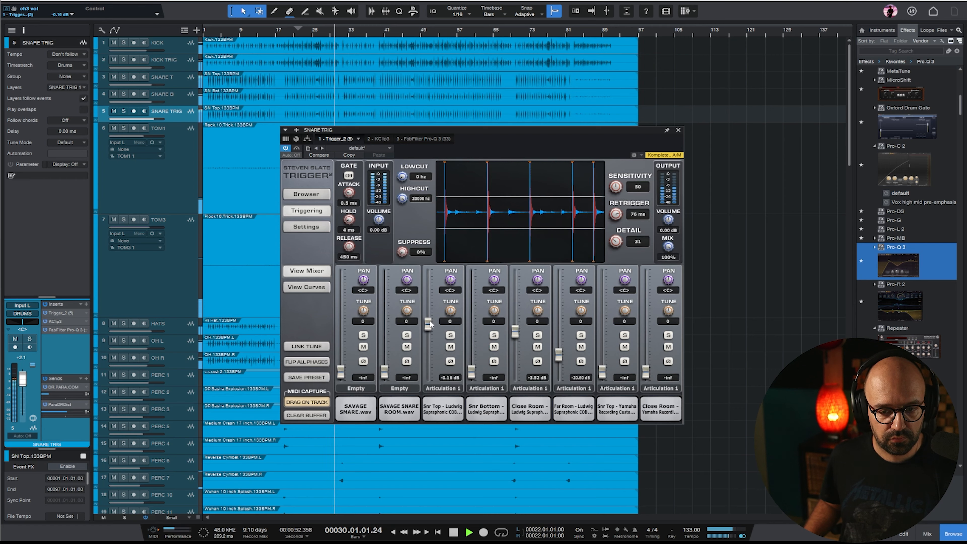
Close SNARE TRIG's Trigger 2 window and lower the BASS Drop L track's volume to -2.9 dB
click(678, 130)
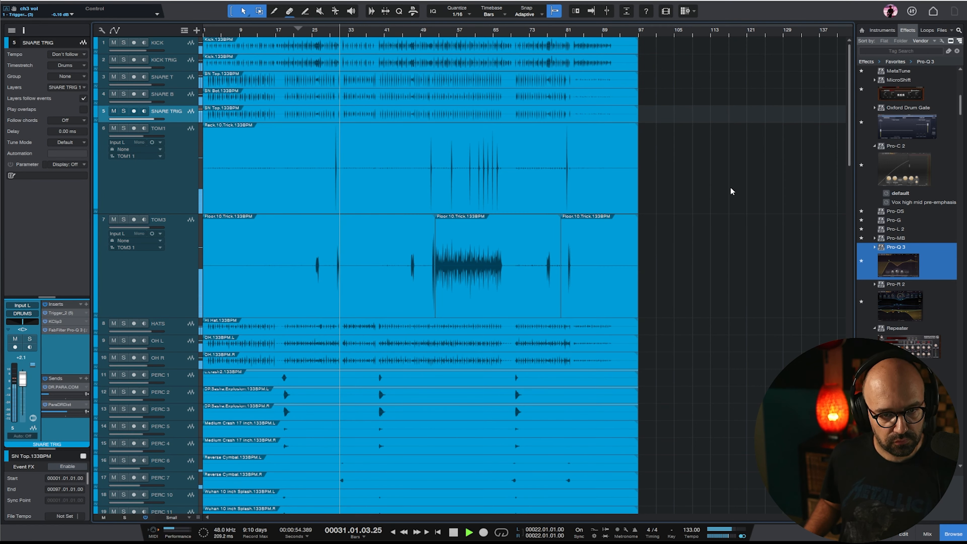
scroll(746, 171, down, 10)
scroll(754, 145, up, 3)
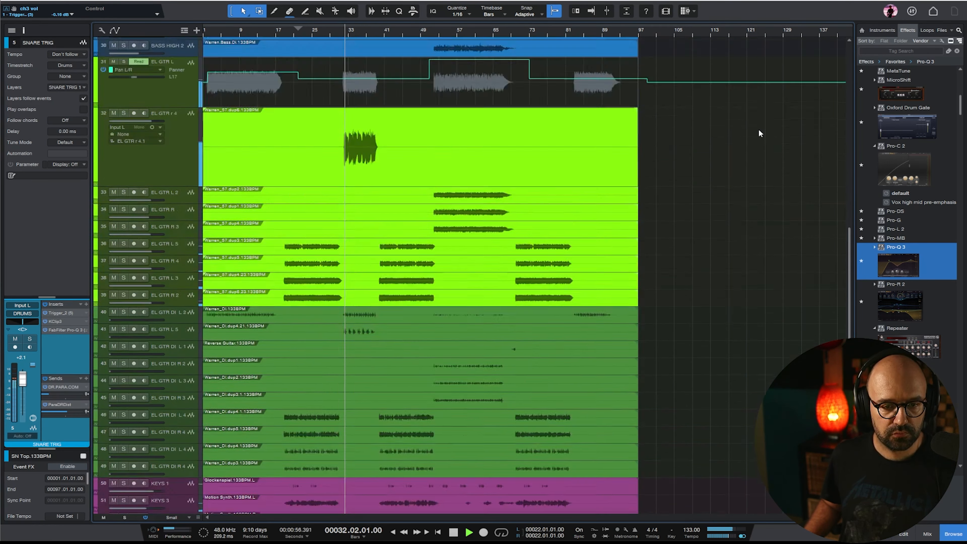
scroll(759, 131, up, 8)
click(171, 202)
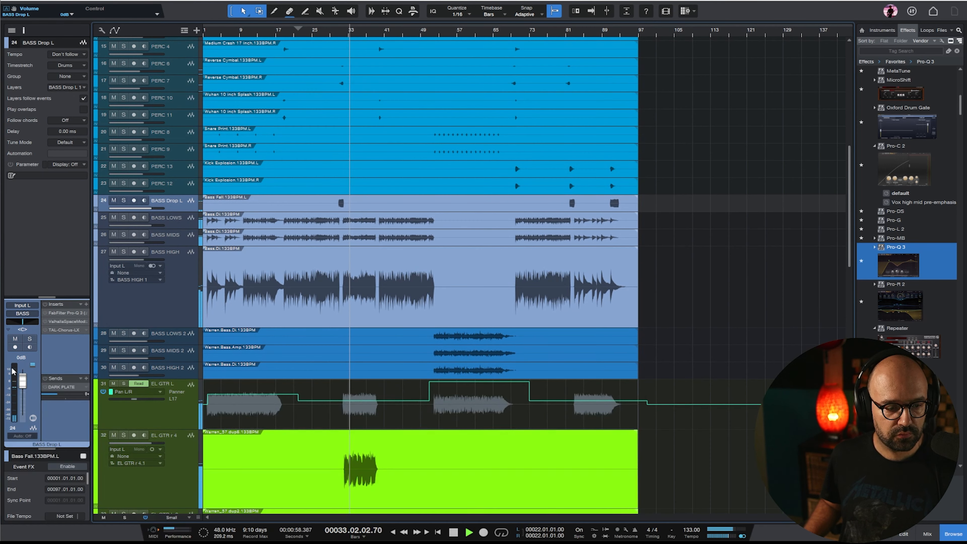
drag(23, 384, 22, 386)
Show the pan automation lane on the EL GTR r 4 track around bar 32
scroll(642, 273, down, 1)
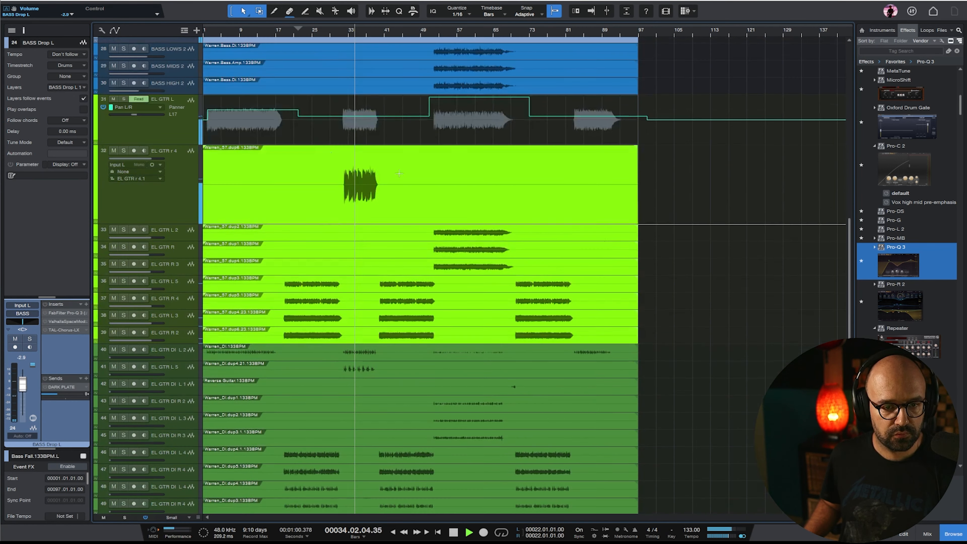
scroll(315, 88, up, 5)
click(145, 214)
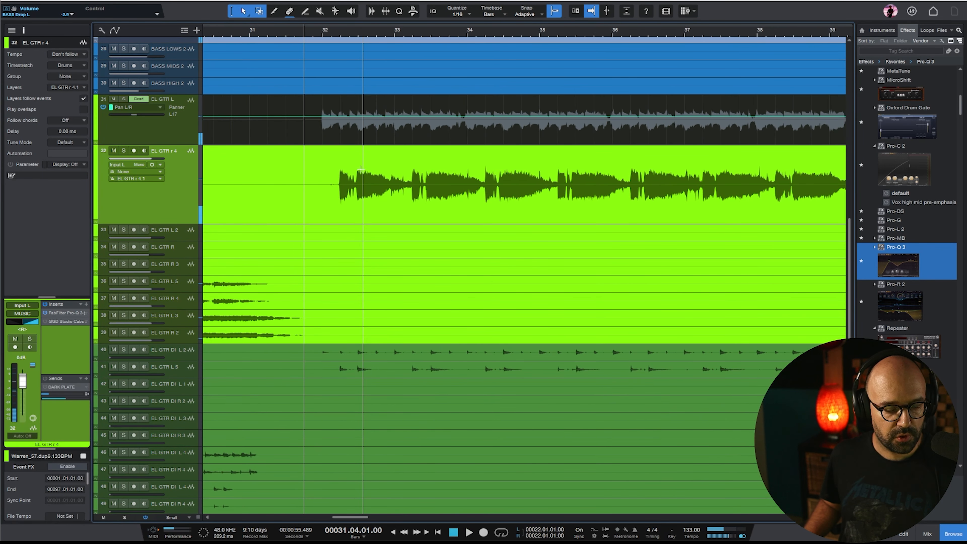
key(w)
click(21, 315)
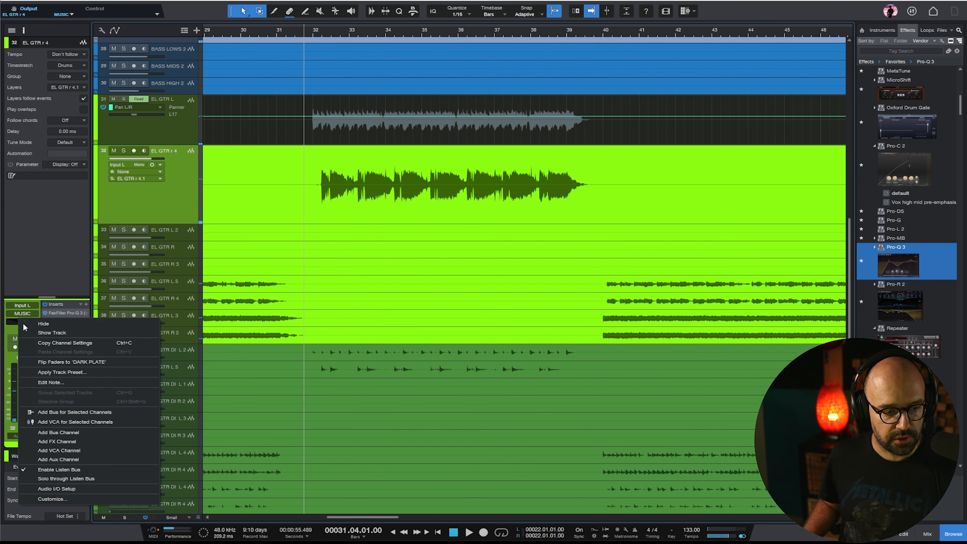
click(10, 319)
right_click(11, 319)
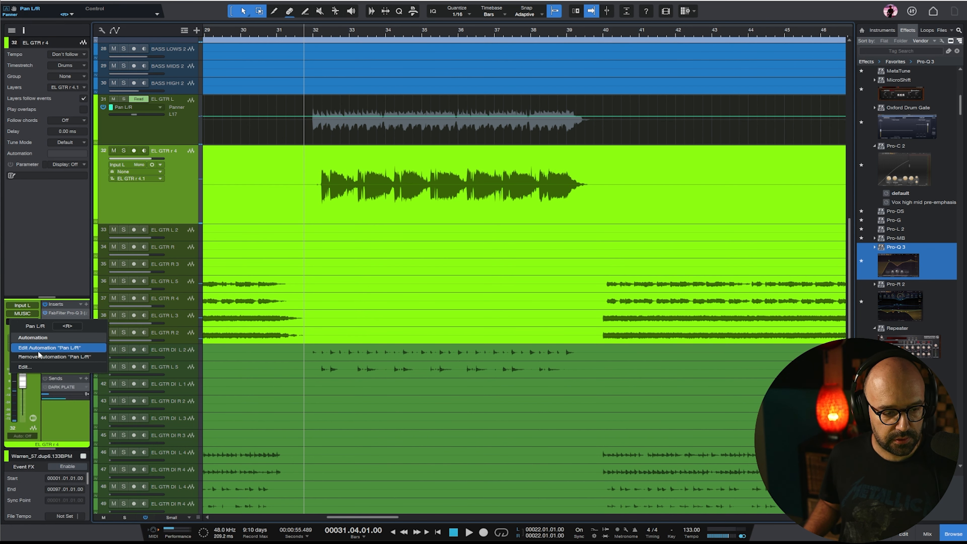
click(62, 348)
key(e)
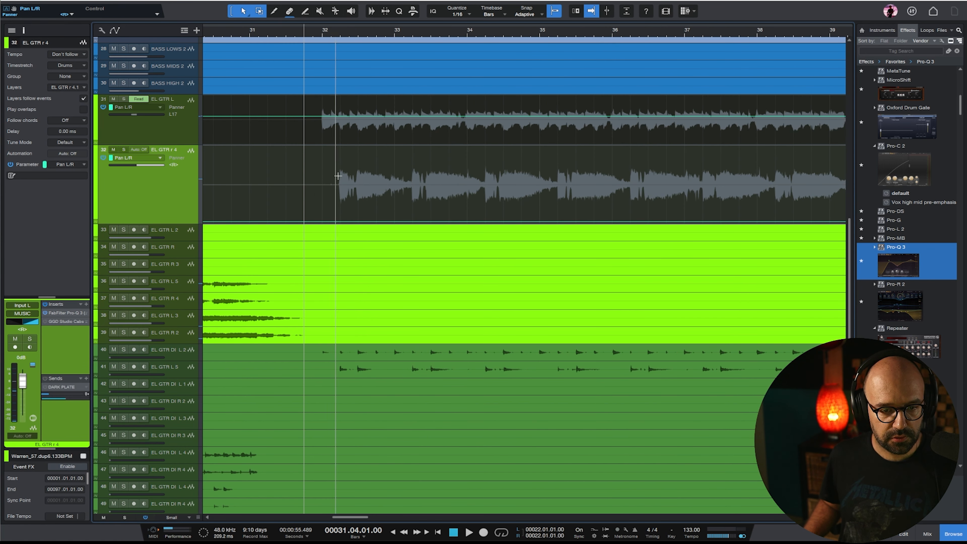
Automate EL GTR r 4's pan over bars 32 to 39, alternating its phrases between the left side and R84, and play it back
drag(340, 174, 377, 150)
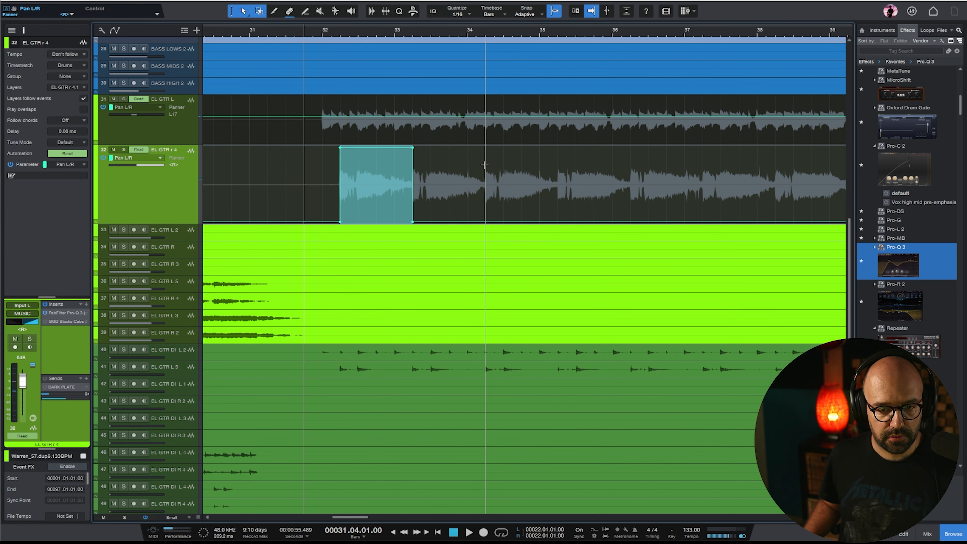
drag(484, 165, 543, 138)
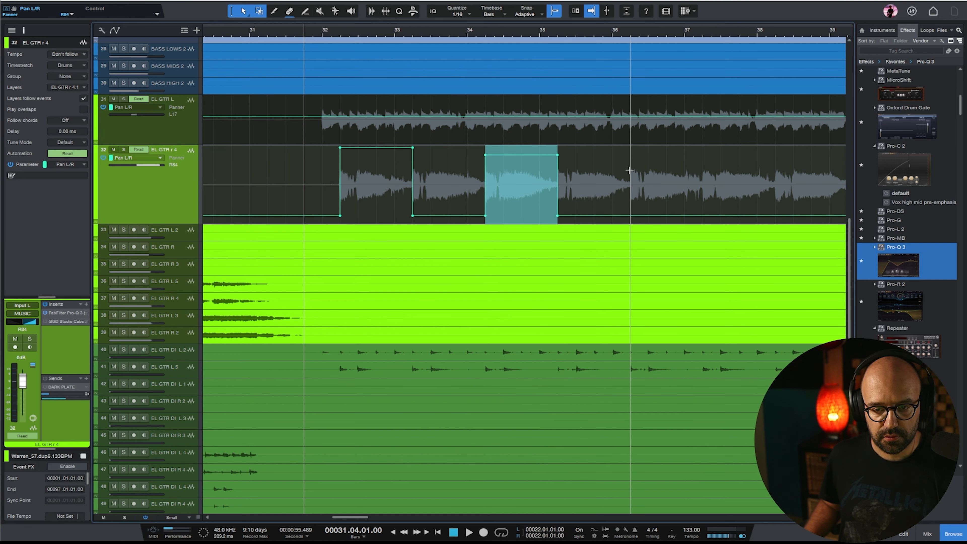
drag(629, 170, 680, 107)
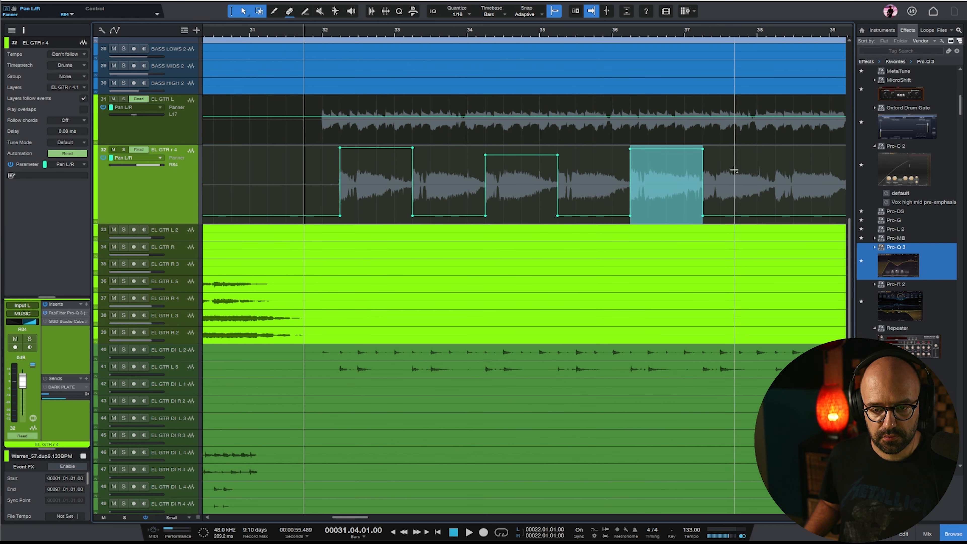
scroll(734, 170, right, 3)
drag(621, 170, 727, 187)
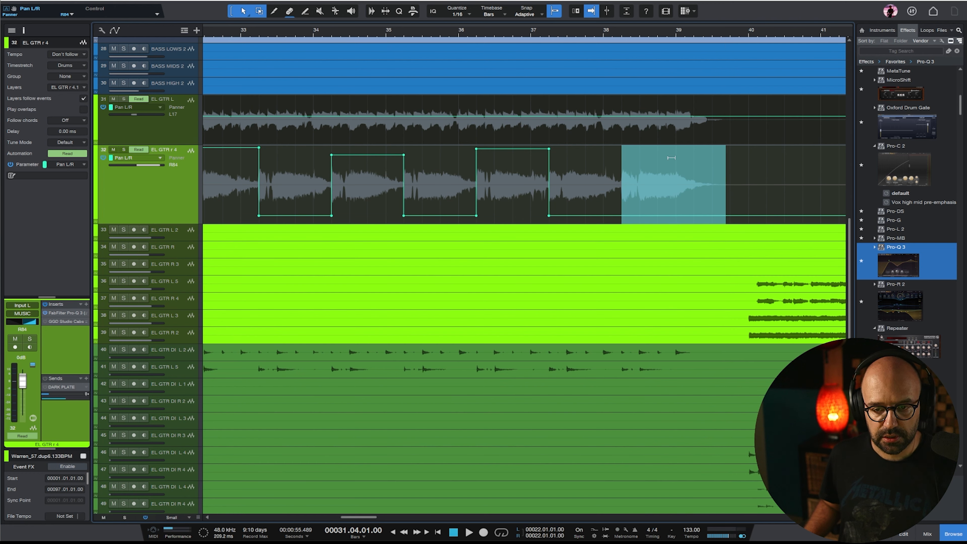
drag(671, 158, 671, 100)
key(w)
key(w)
key(space)
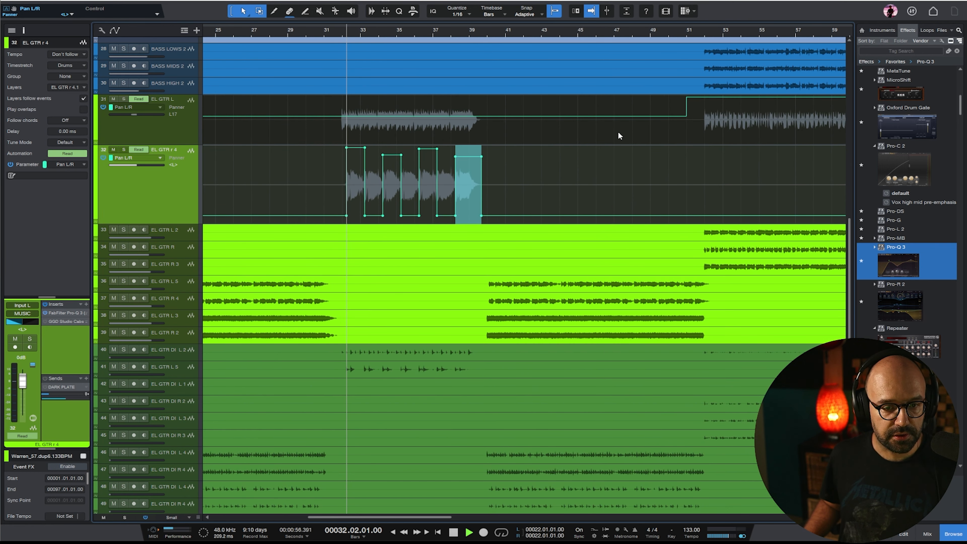
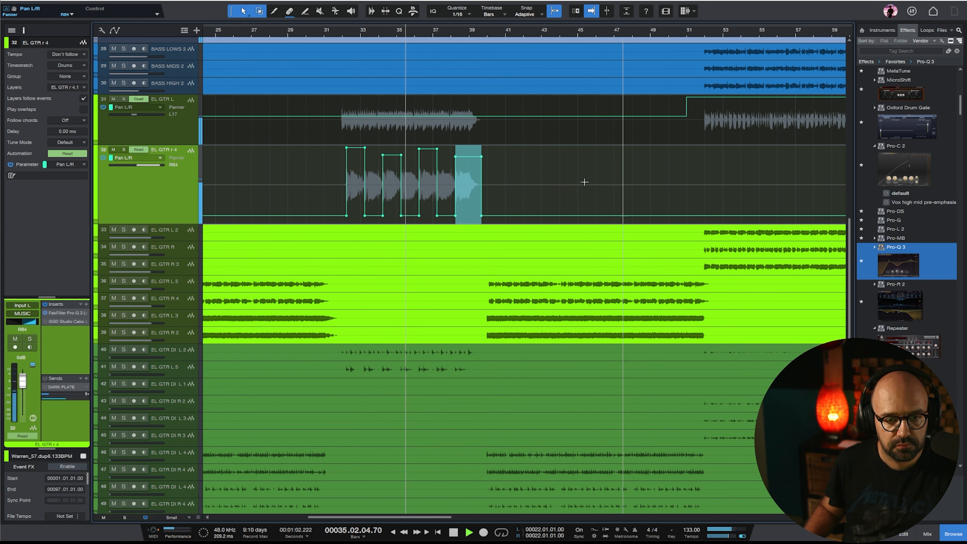
Automate EL GTR L's pan to L40 over about bars 31 to 40 and similarly left over about bars 82 to 95
click(333, 116)
click(501, 116)
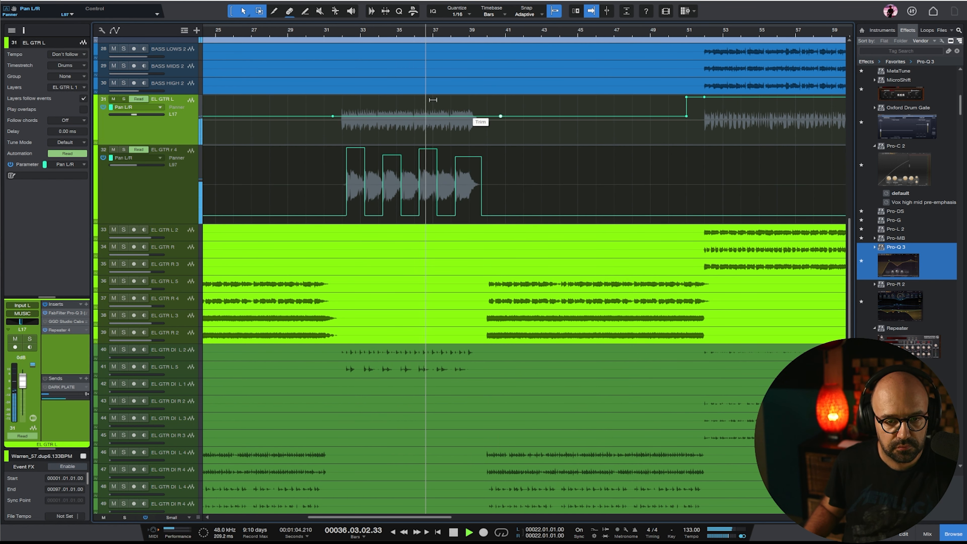
drag(468, 117, 421, 148)
key(w)
key(w)
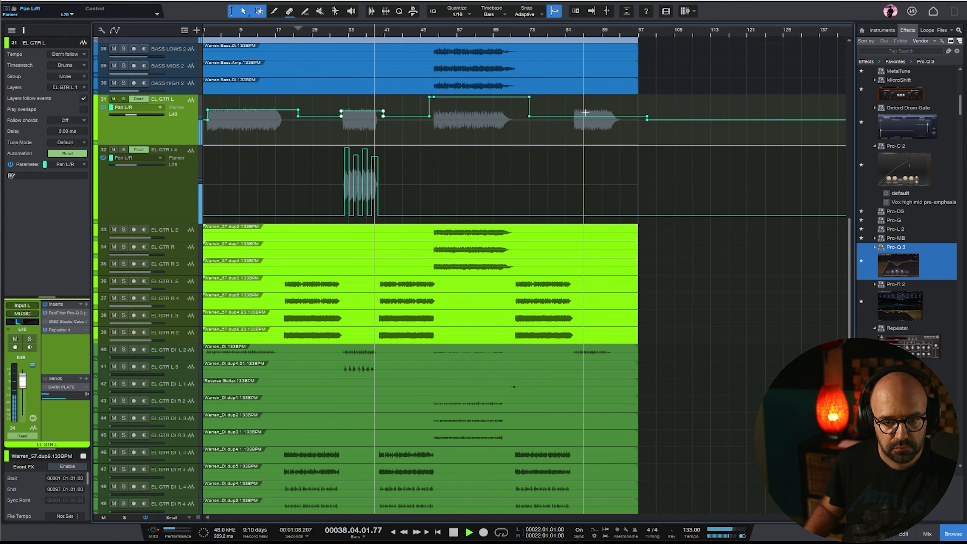
click(569, 116)
click(629, 116)
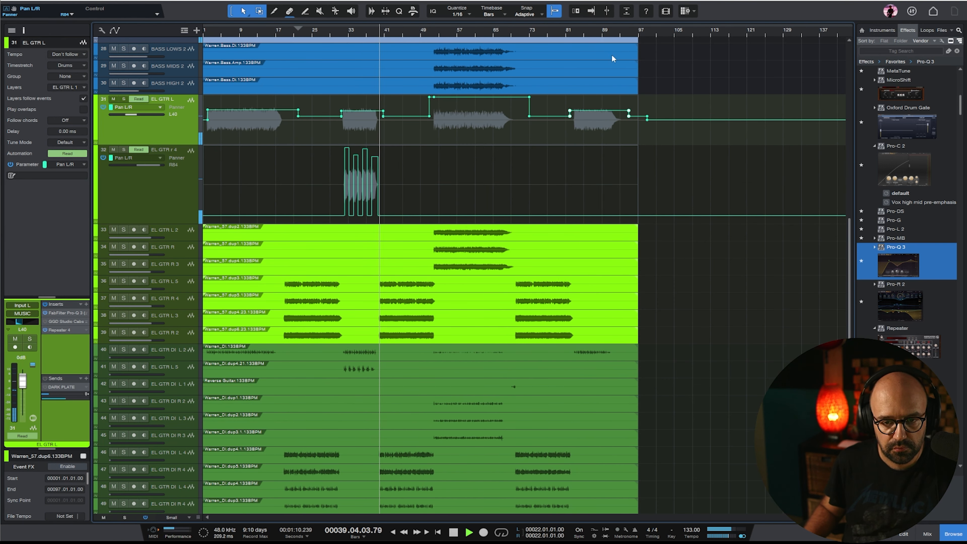
Find the vocal doubles starting with VOX DBL 1, and locate and select their BVOX bus in the mixer
scroll(689, 194, down, 15)
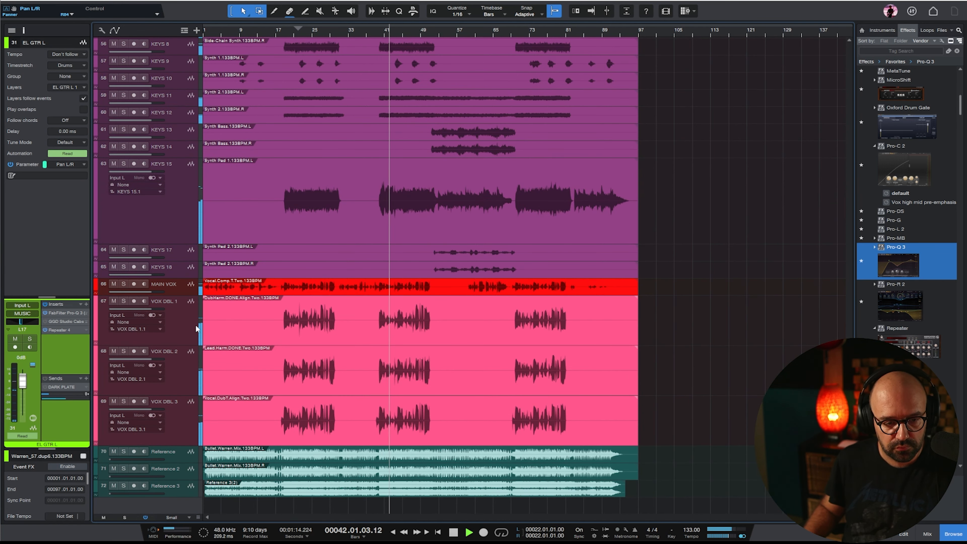
click(177, 316)
click(927, 534)
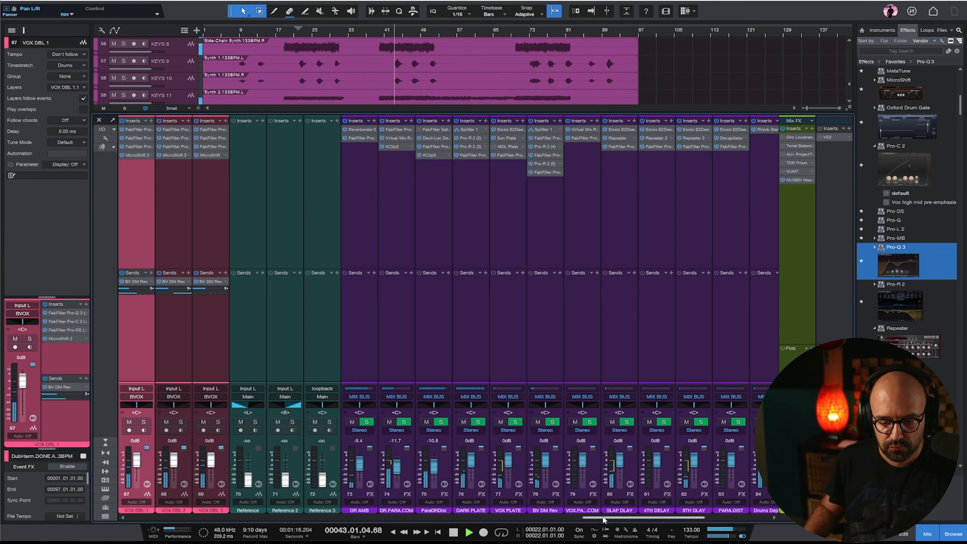
drag(671, 520, 735, 524)
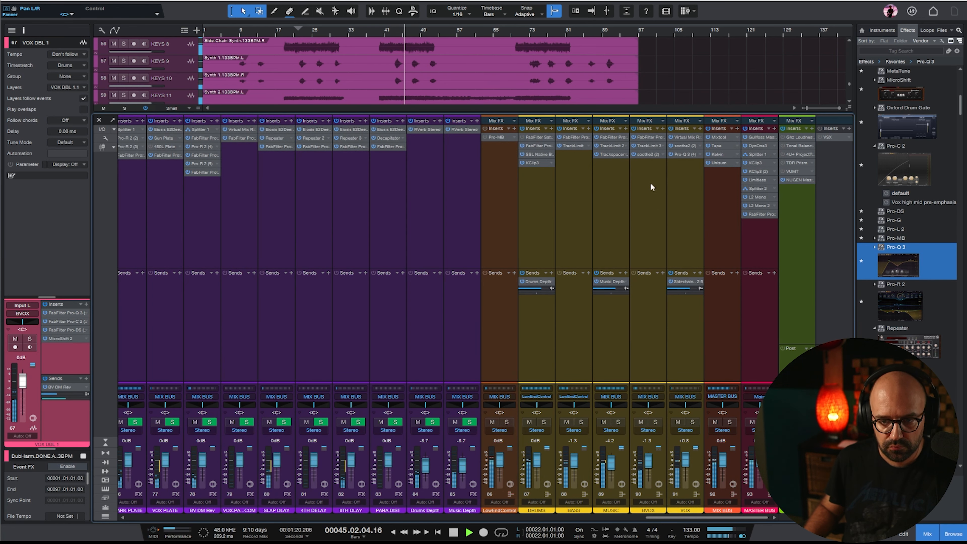
click(641, 265)
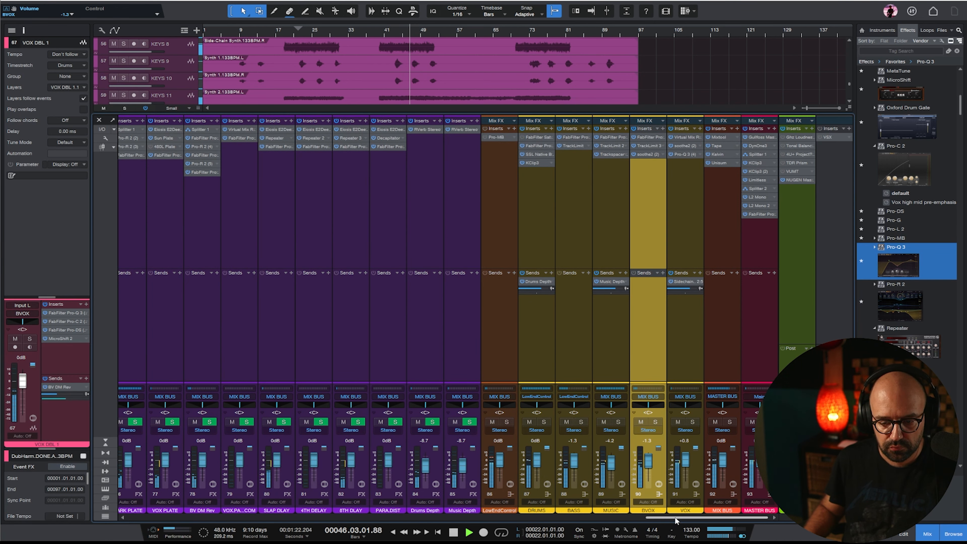
Solo KEYS 11 and KEYS 12 to hear them, set both volumes to -2.9 dB and return to the full mix
drag(672, 519, 493, 519)
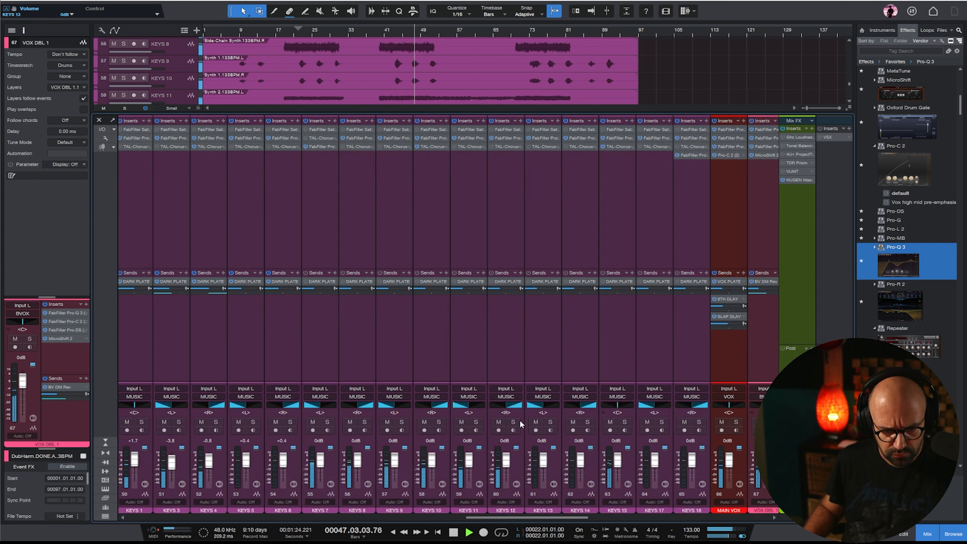
click(512, 421)
click(476, 421)
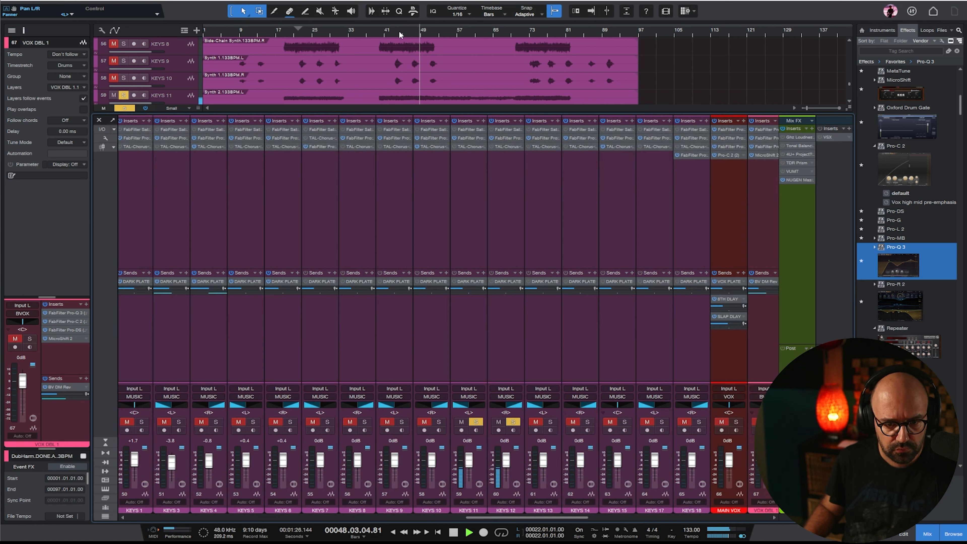
click(480, 202)
click(509, 201)
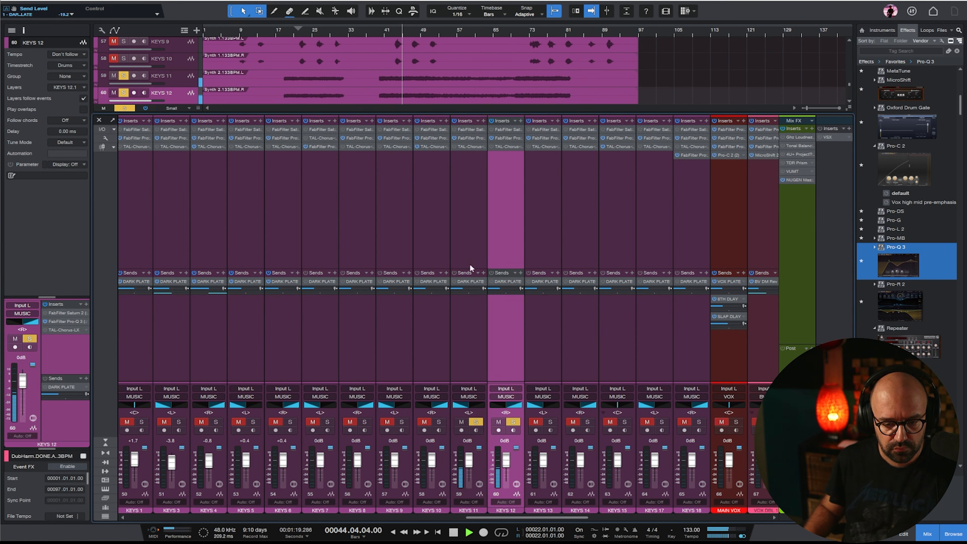
shift+click(469, 262)
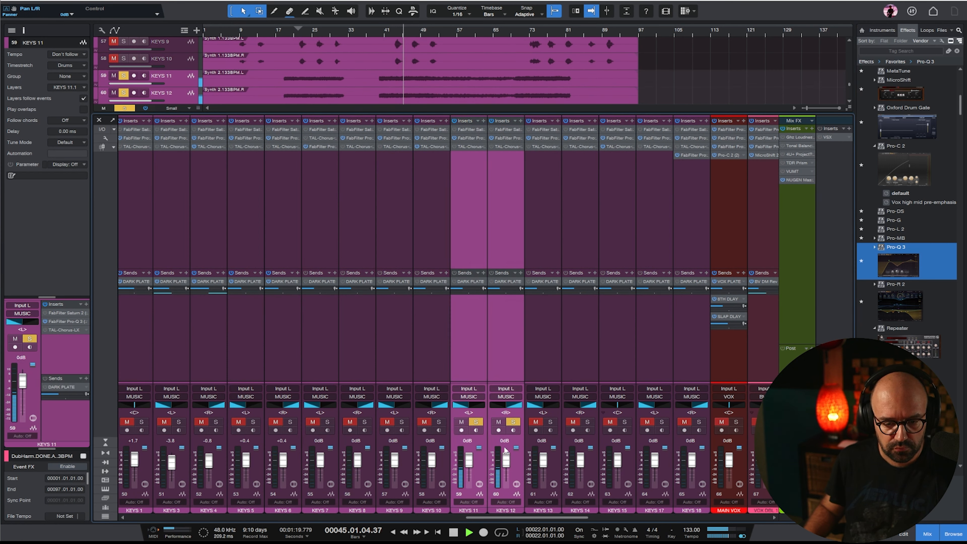
click(513, 422)
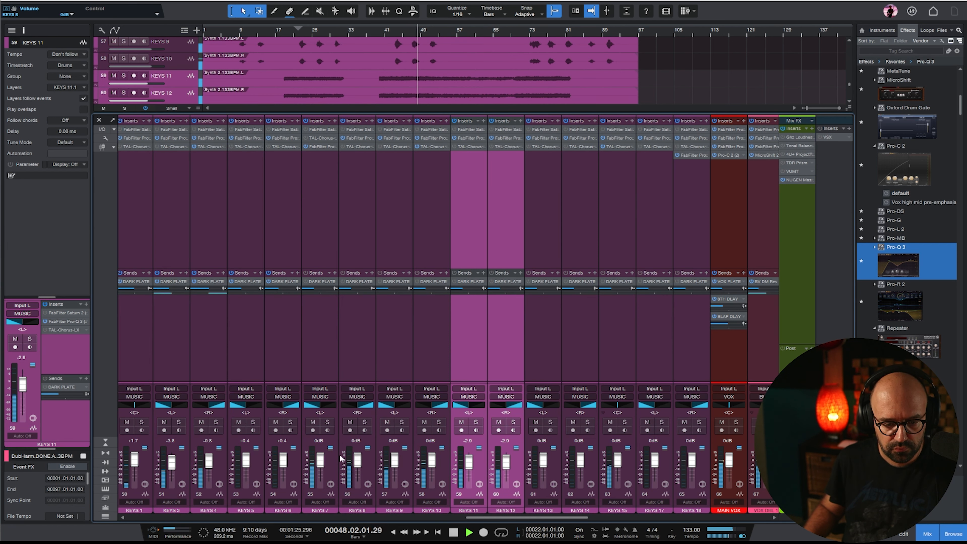
Select KEYS 7 and KEYS 8 together and set both volumes to +2.5 dB
shift+click(311, 358)
click(356, 354)
shift+click(323, 355)
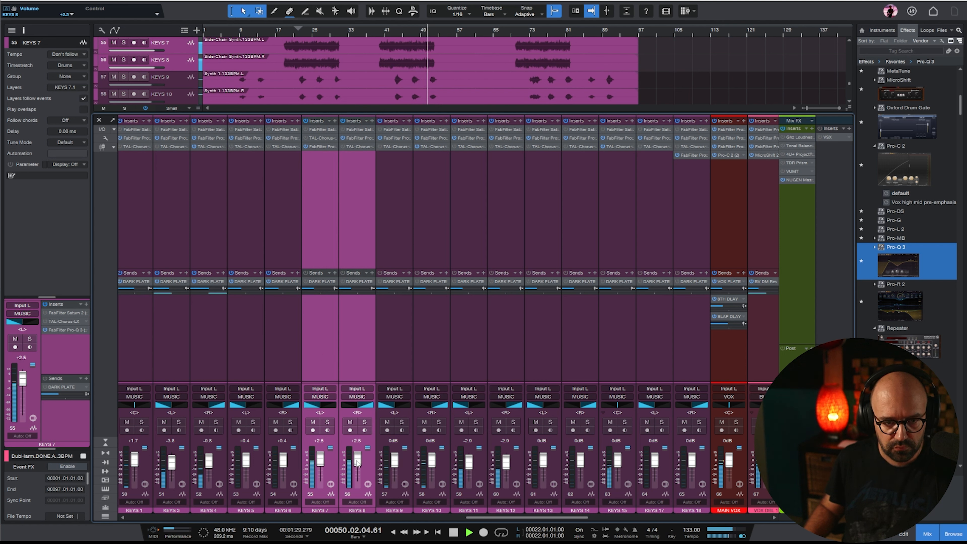
click(349, 196)
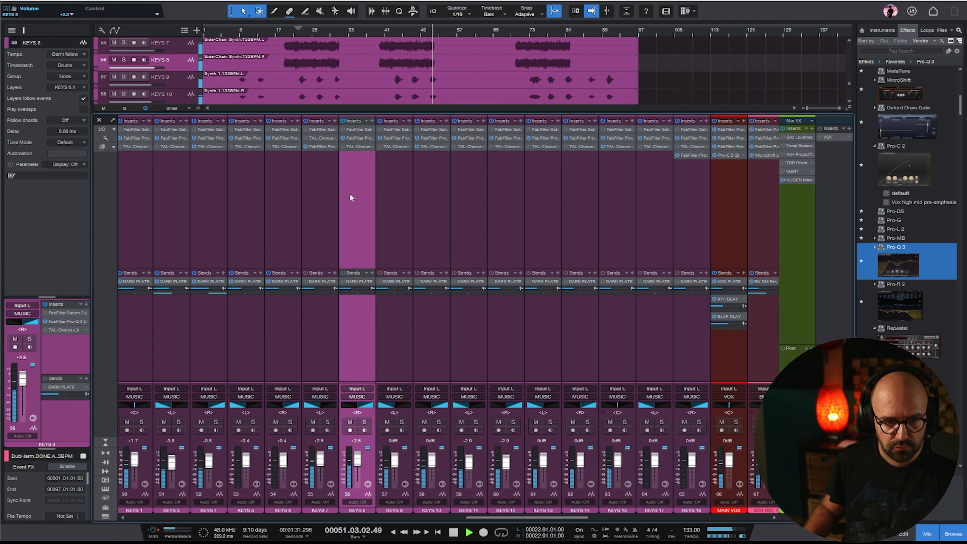
click(324, 149)
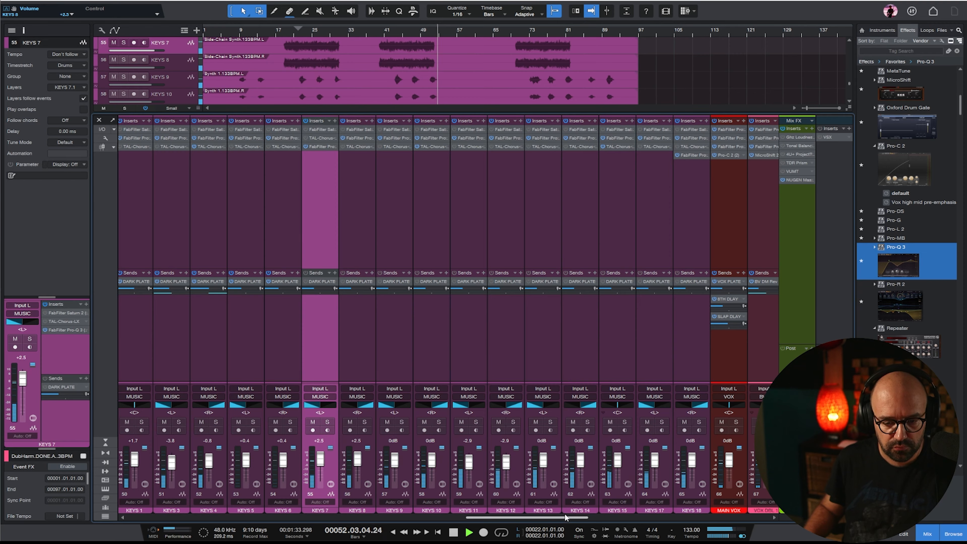
Check the remaining keys channels by soloing KEYS 17 briefly and selecting KEYS 14, KEYS 12 and KEYS 11, and stop playback
mouse_move(564, 516)
mouse_down()
mouse_move(623, 518)
mouse_move(551, 518)
mouse_move(563, 519)
mouse_up()
click(641, 357)
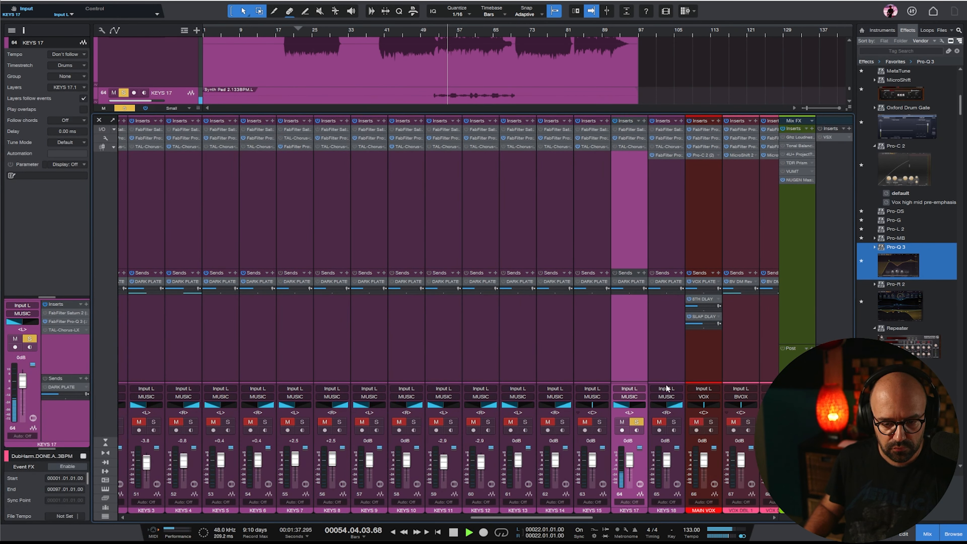
click(552, 354)
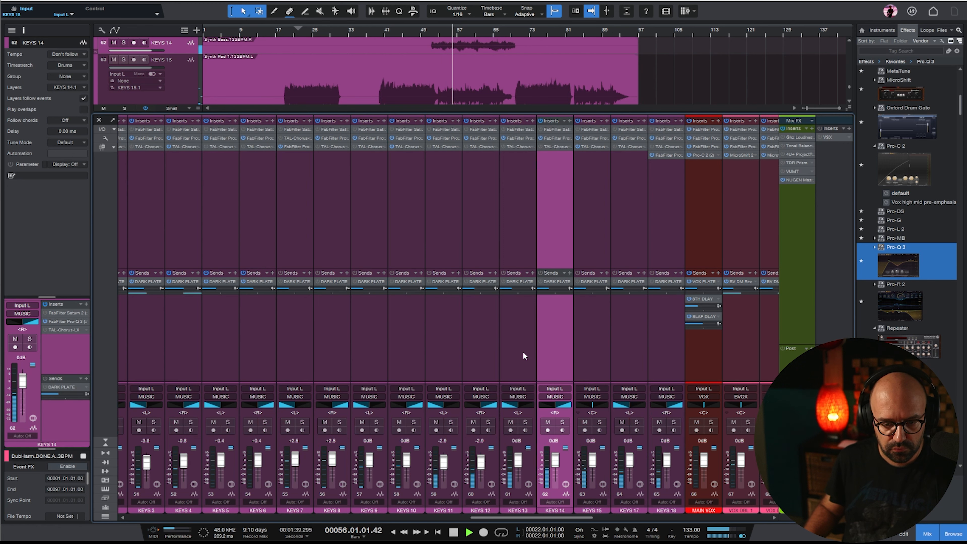
click(488, 349)
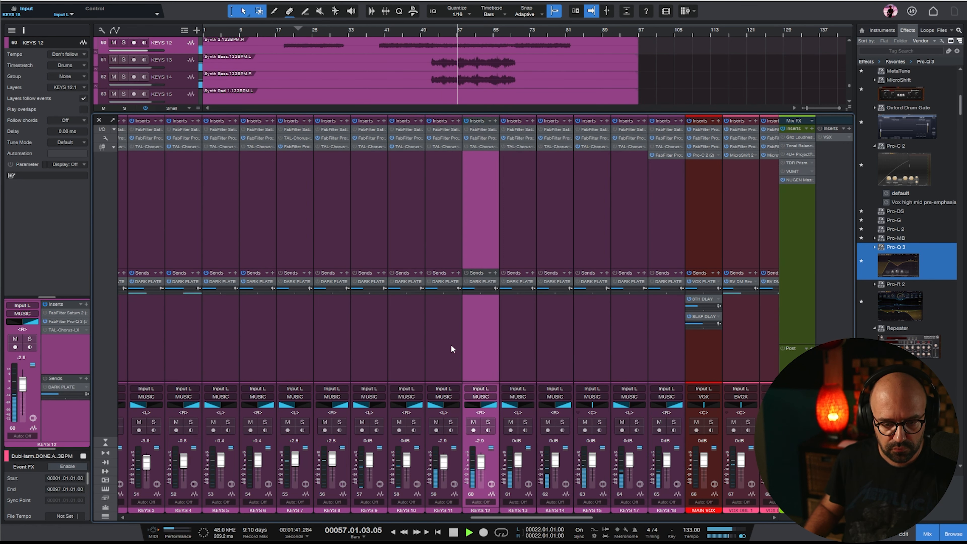
shift+click(443, 346)
key(space)
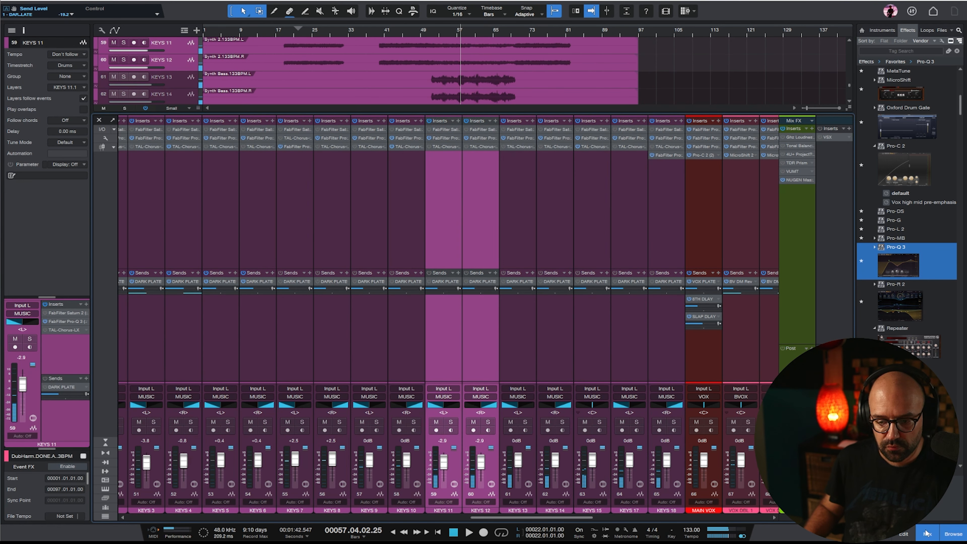
Return to the full arrangement, solo the synth bass tracks KEYS 13 and KEYS 14 and play them from bar 57
key(F3)
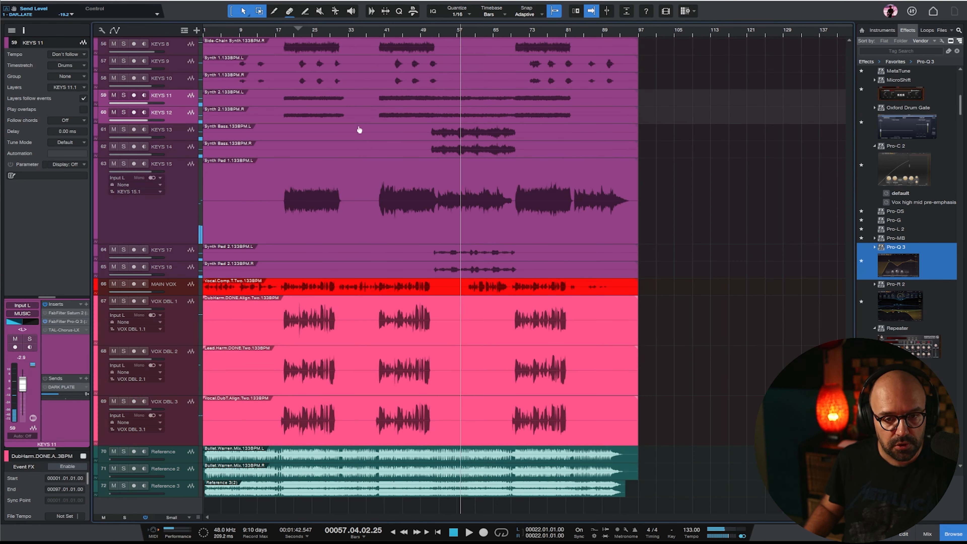
click(185, 132)
shift+click(177, 152)
key(s)
key(space)
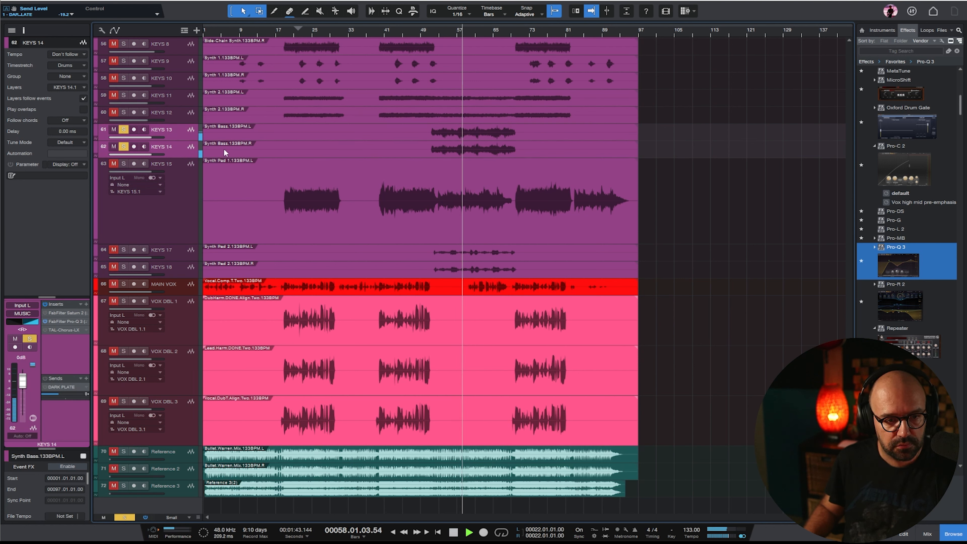
Solo KEYS 11 and KEYS 12 together and play them from bar 58
shift+click(187, 110)
click(183, 100)
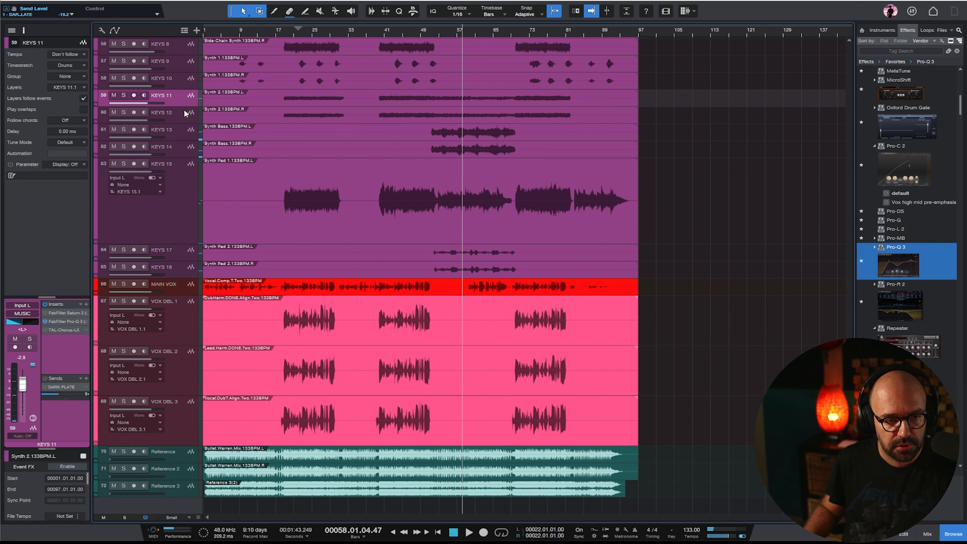
shift+click(187, 113)
key(s)
key(space)
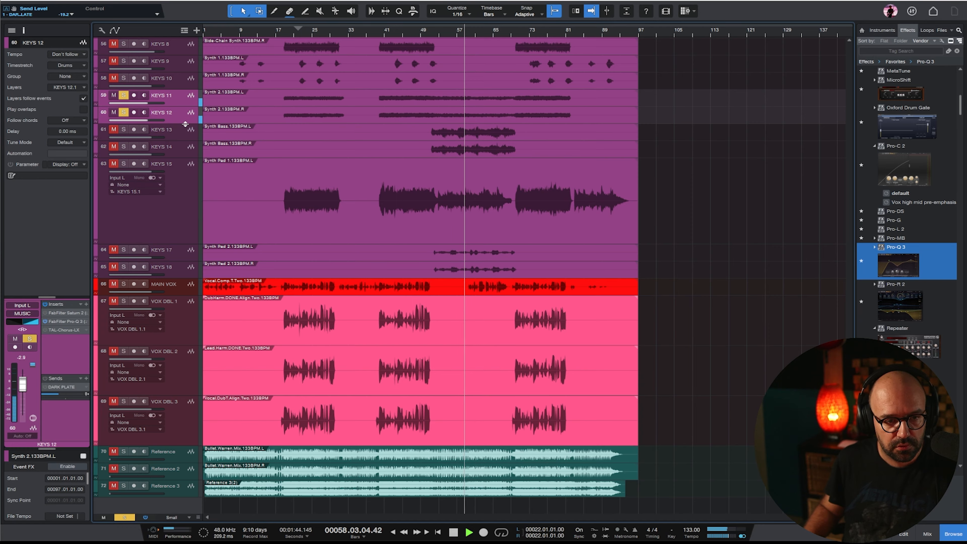
Stop playback, enlarge the KEYS 11 and KEYS 12 tracks and display the volume automation of KEYS 11
drag(185, 123, 185, 201)
key(e)
key(space)
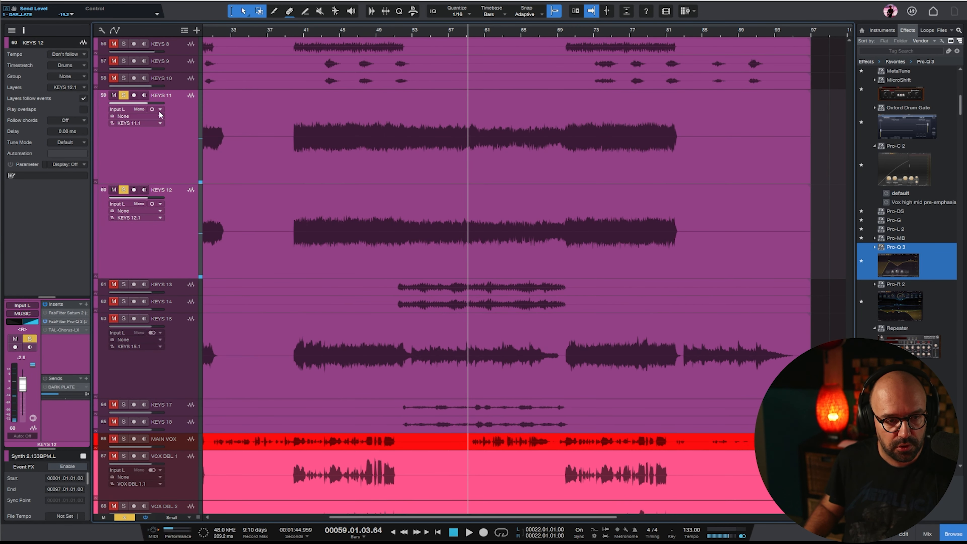
key(a)
click(137, 102)
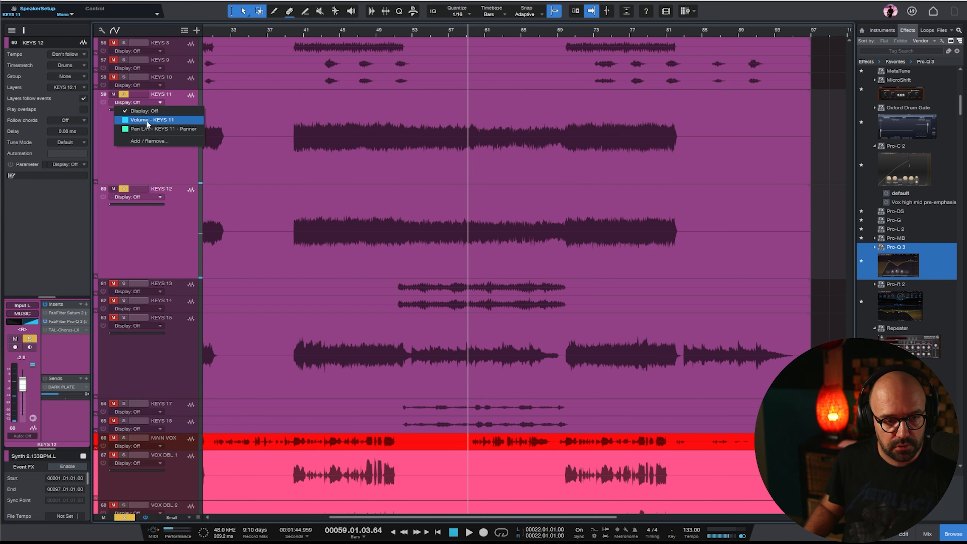
click(146, 120)
click(140, 197)
click(152, 214)
key(e)
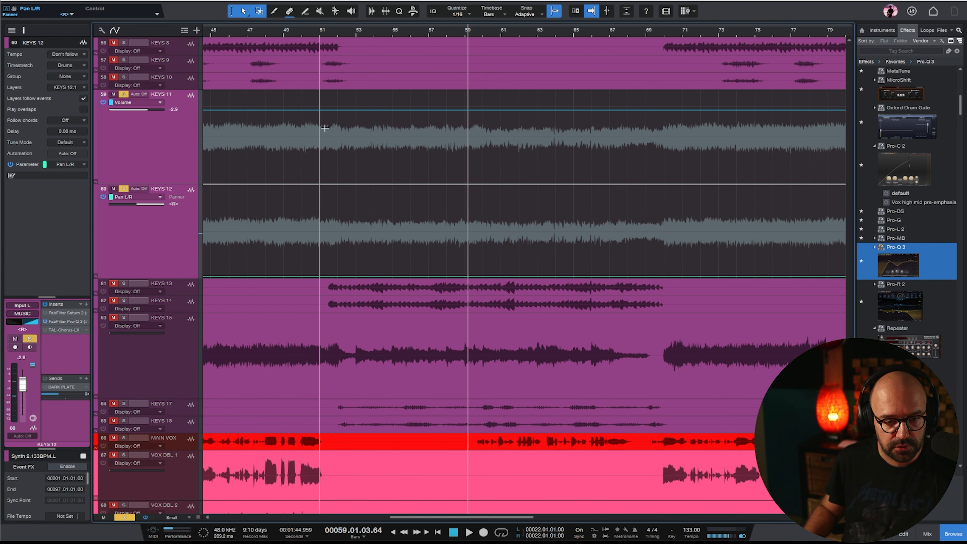
Raise the volume automation of KEYS 11 to +5.7 dB from about bar 51 to bar 70
drag(328, 127, 666, 223)
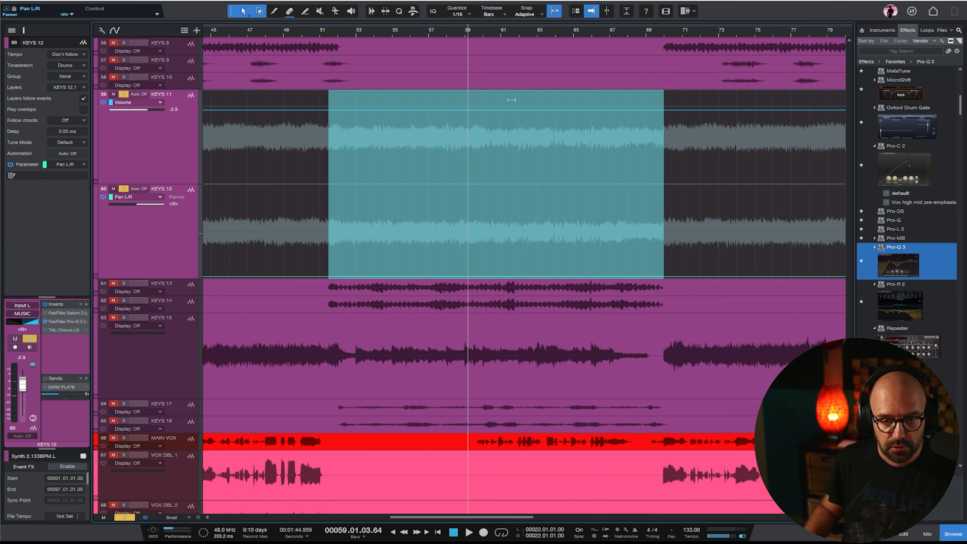
drag(523, 110, 514, 98)
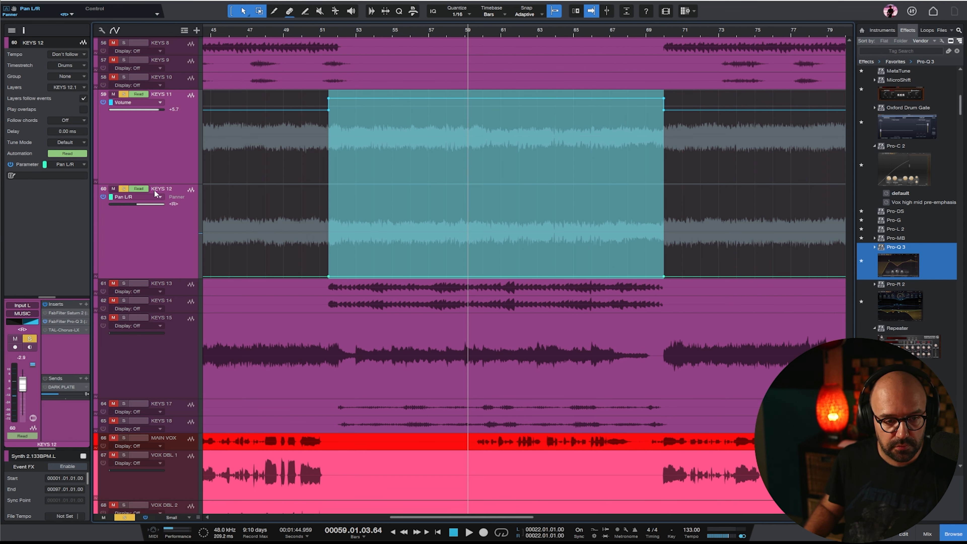
click(703, 264)
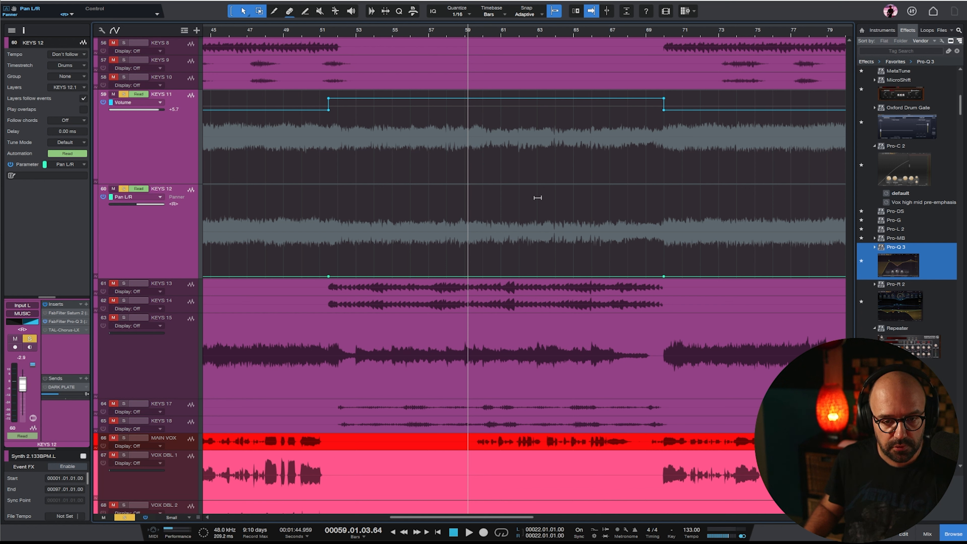
Display the volume automation of KEYS 12 and raise it to +3.6 dB from about bar 51 to bar 70
click(140, 197)
click(143, 218)
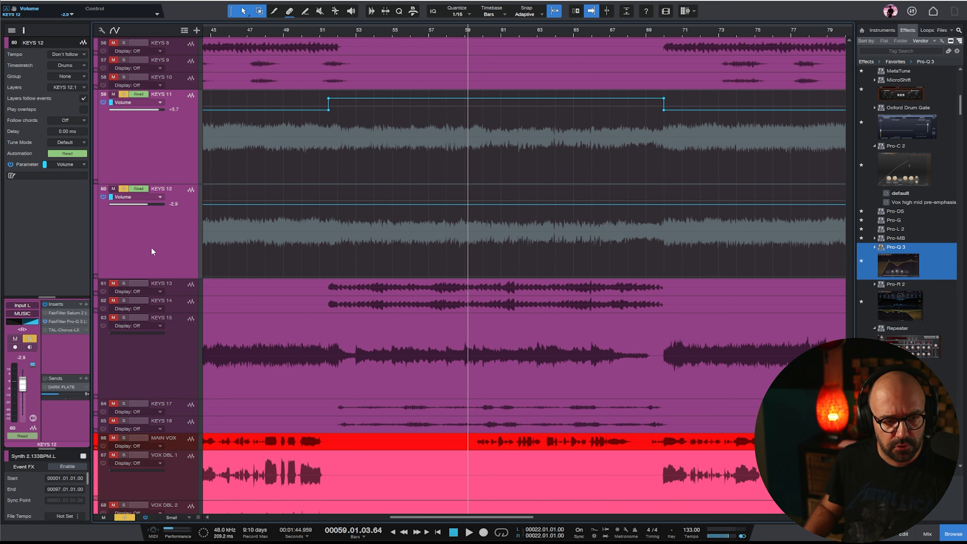
drag(329, 195, 665, 199)
drag(483, 204, 489, 195)
Play the full mix from about bar 51 and lower the raised automation to +2.1 dB on KEYS 11 and +0.7 dB on KEYS 12
click(315, 33)
key(space)
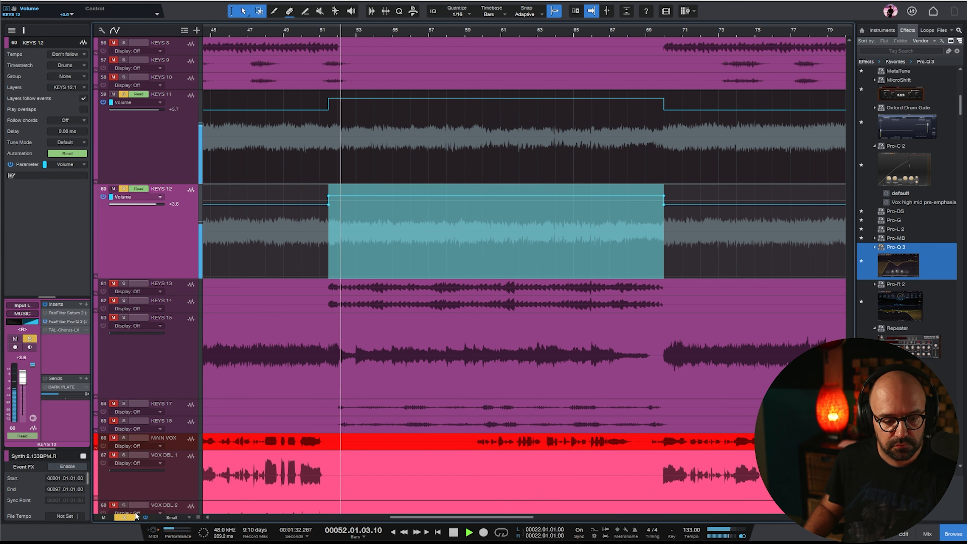
click(125, 517)
key(w)
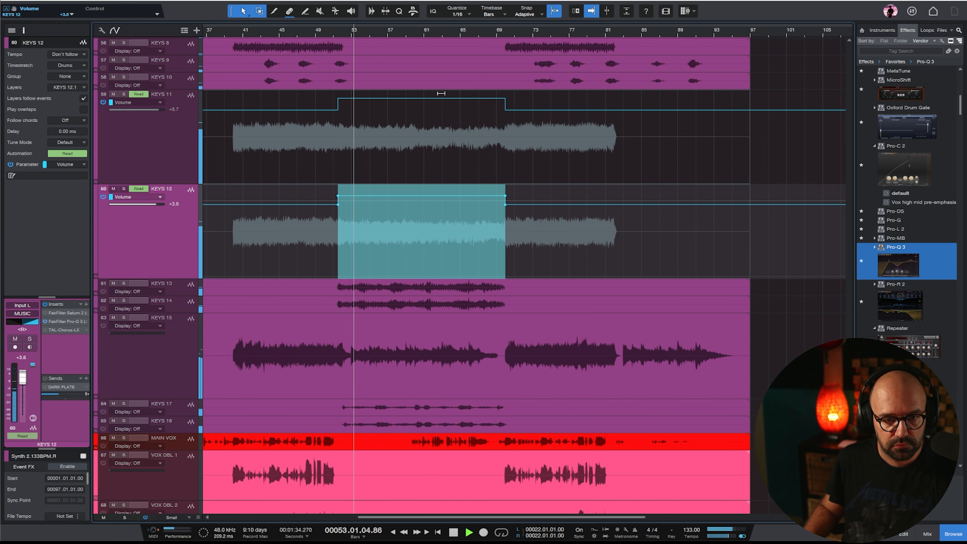
drag(441, 98, 442, 104)
drag(433, 196, 433, 200)
drag(440, 100, 441, 99)
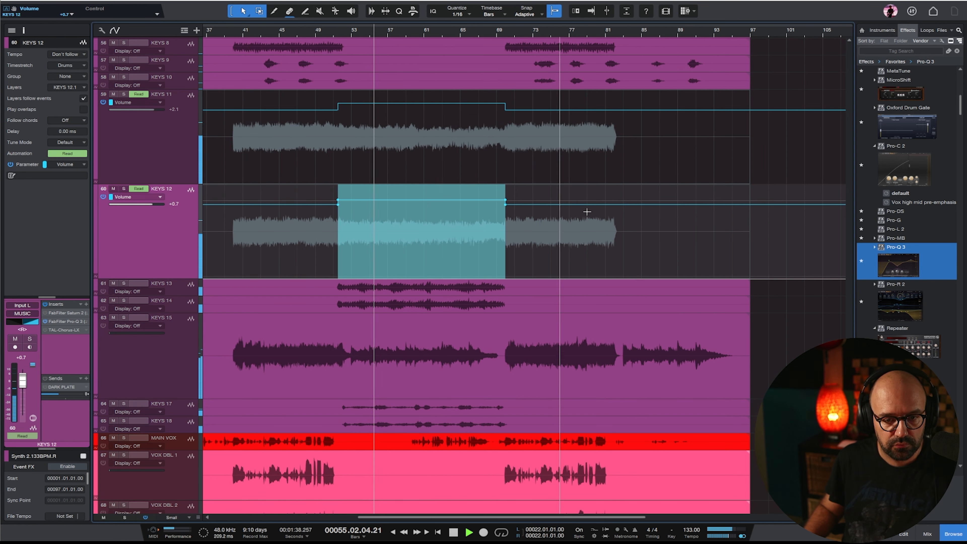
Lower the volume automation from about bar 60 to bar 70 to -4.3 dB on KEYS 11 and -5.6 dB on KEYS 12
key(w)
scroll(705, 190, down, 5)
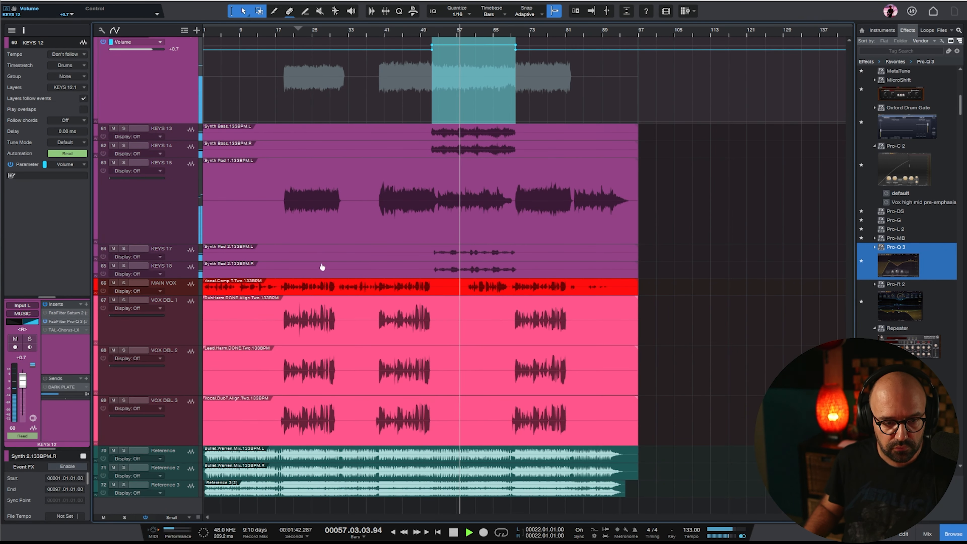
key(e)
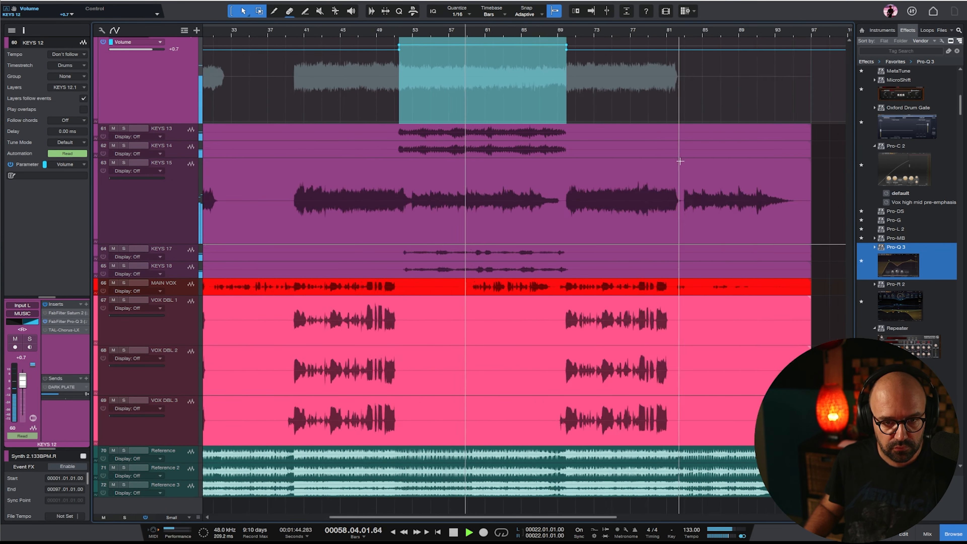
key(e)
scroll(537, 150, up, 5)
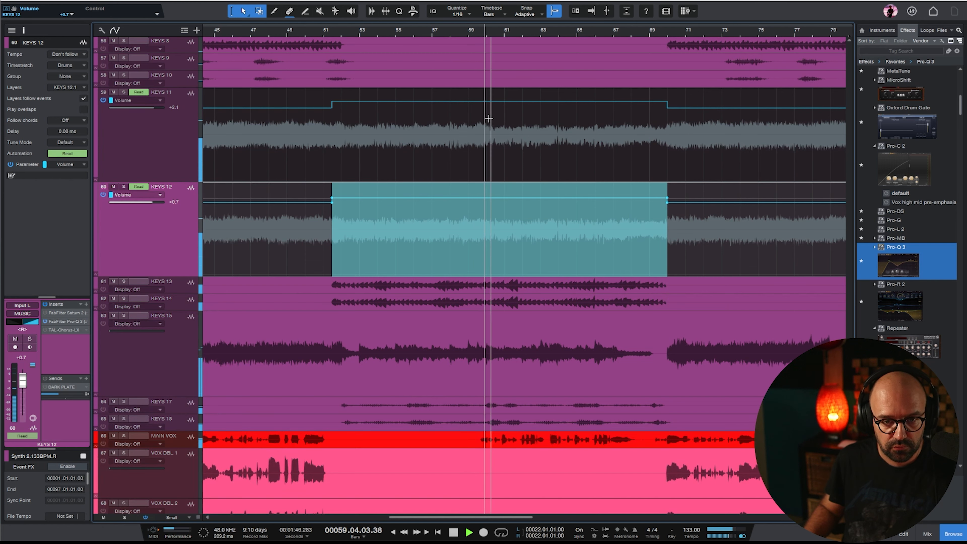
drag(487, 133, 667, 206)
drag(598, 90, 622, 165)
key(w)
key(w)
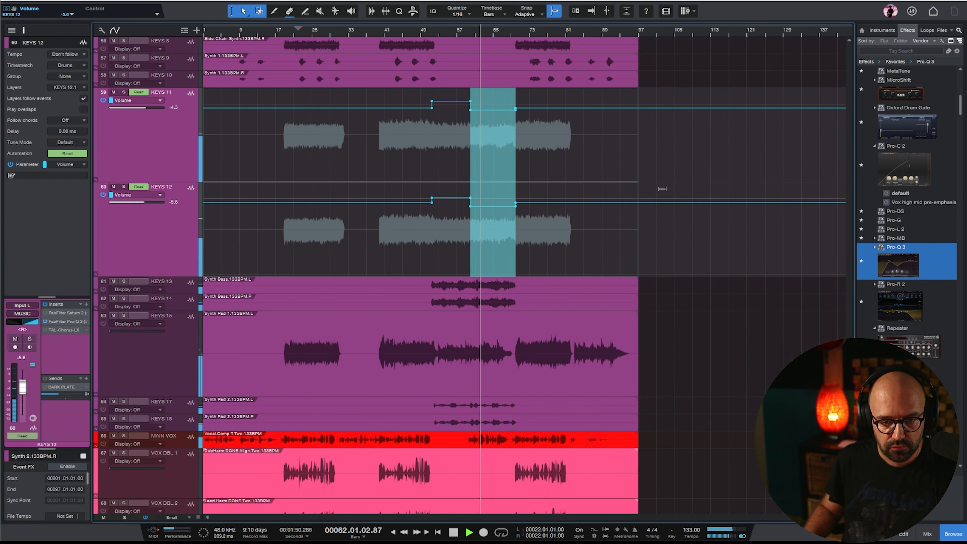
click(629, 258)
Review the bass, guitar, keys and vocal tracks while listening to the full mix, and stop playback
scroll(740, 270, down, 3)
scroll(734, 267, down, 2)
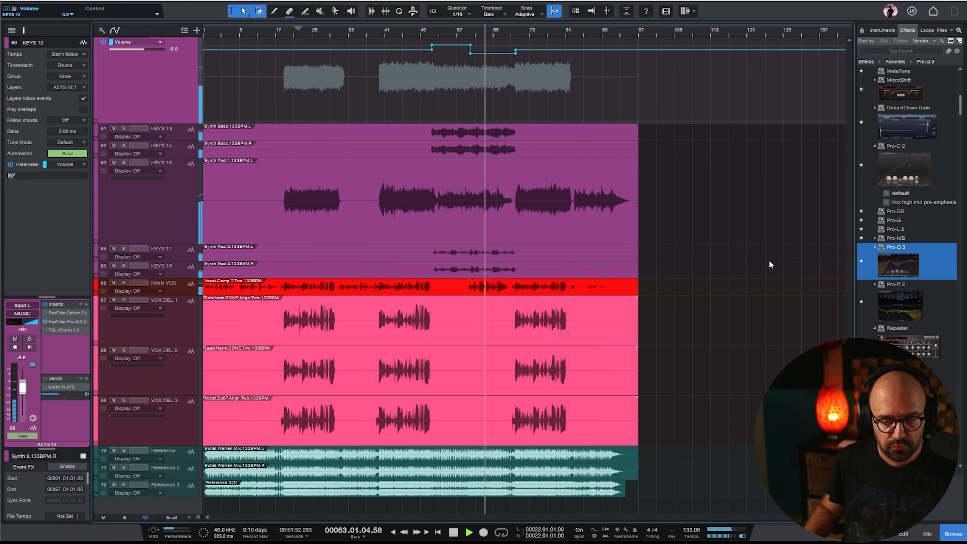
scroll(769, 244, up, 10)
scroll(793, 190, up, 3)
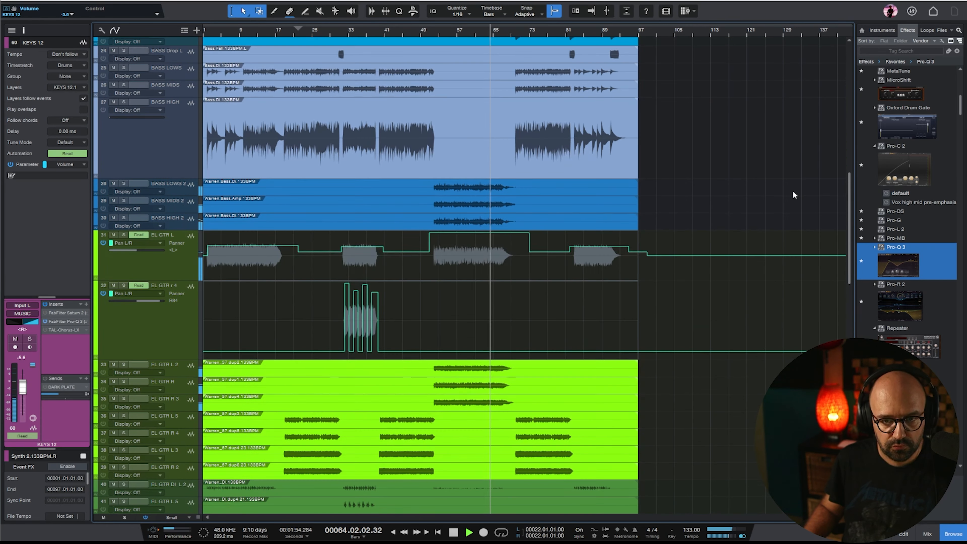
key(space)
key(f)
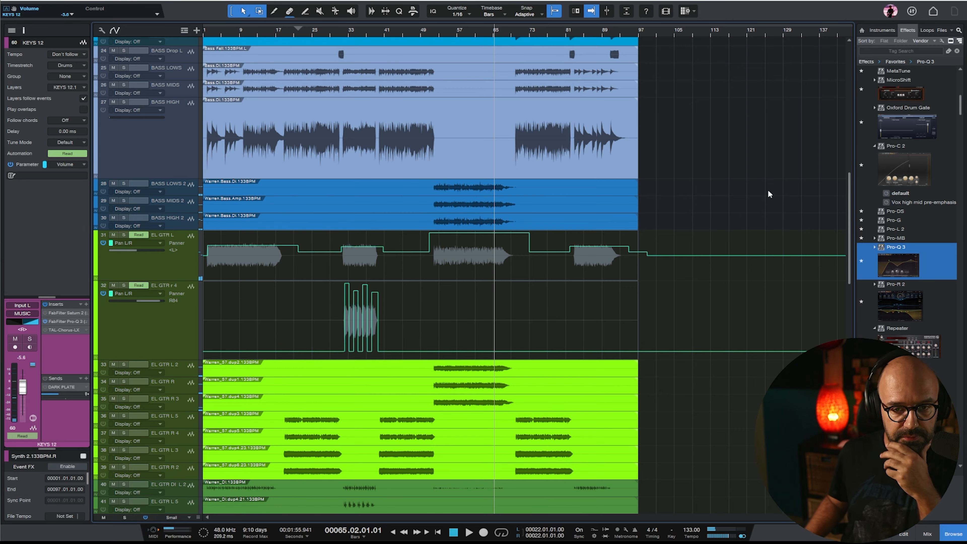
scroll(765, 206, down, 15)
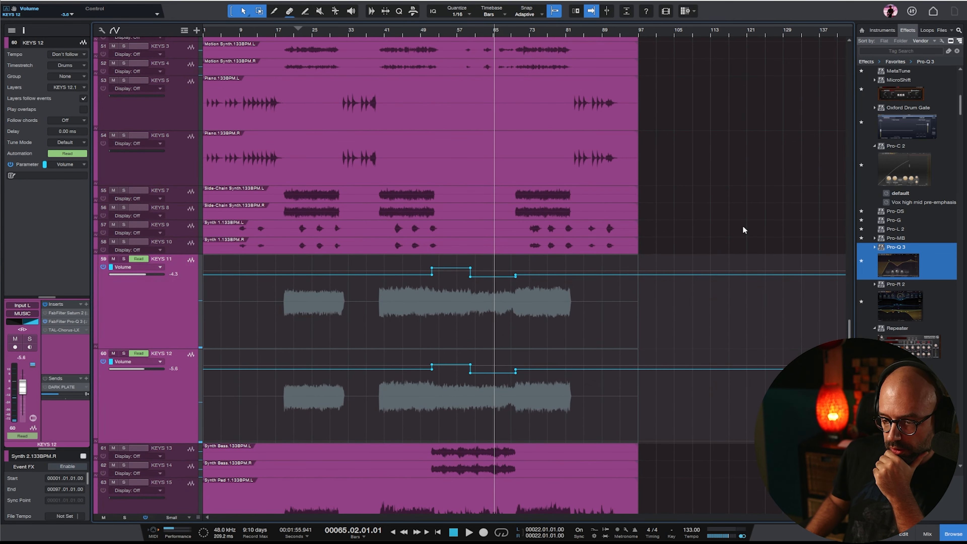
scroll(706, 240, down, 8)
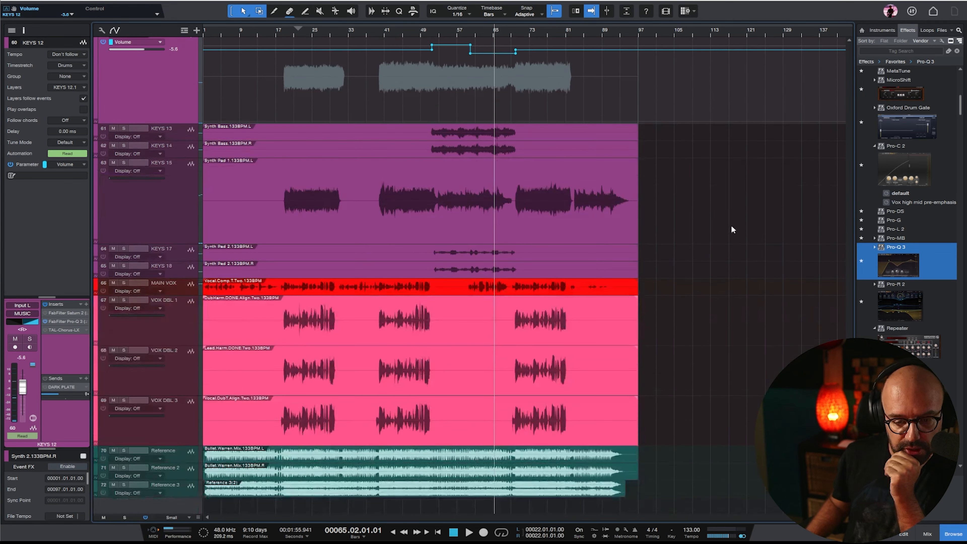
Hide the automation lanes, enlarge the Reference 3 track, solo it and set its volume to -0.3 dB
click(186, 494)
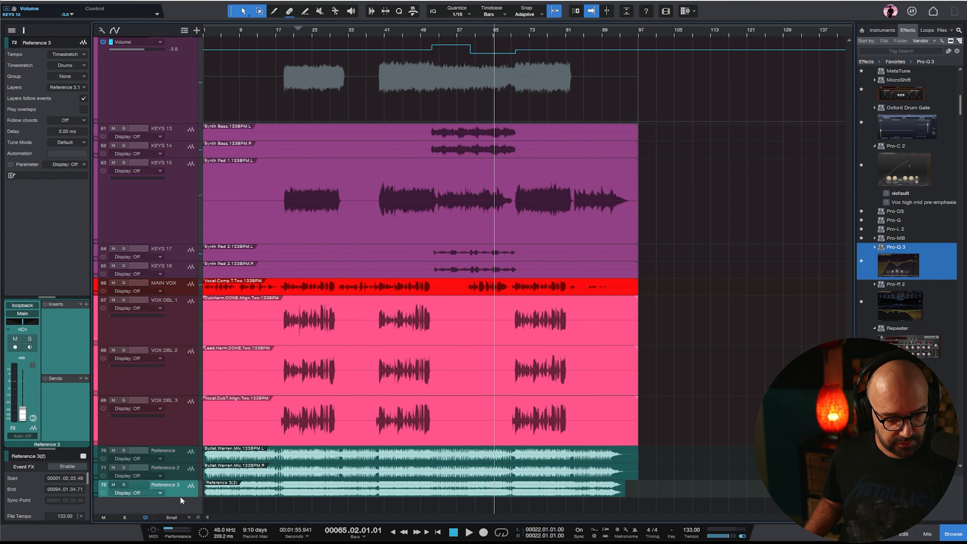
key(a)
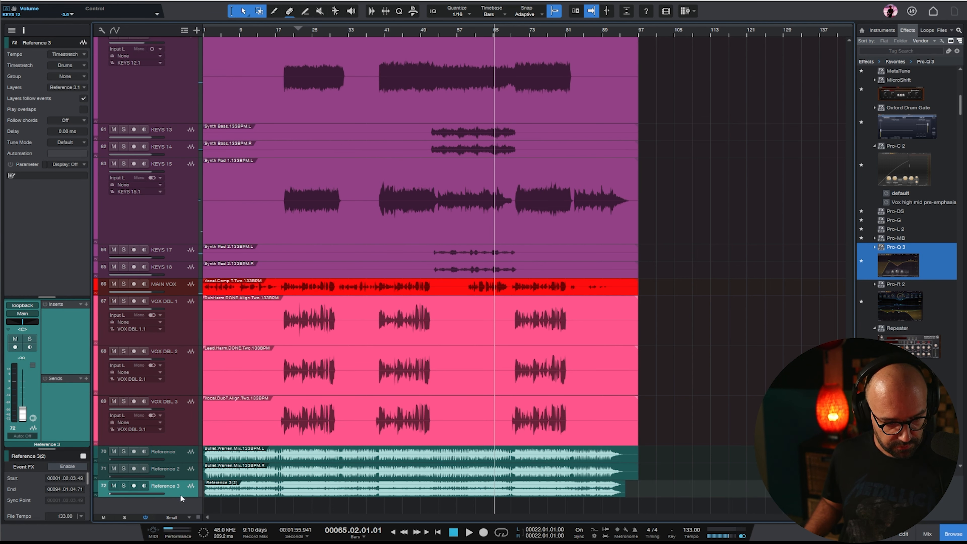
drag(183, 517, 183, 535)
scroll(600, 362, down, 2)
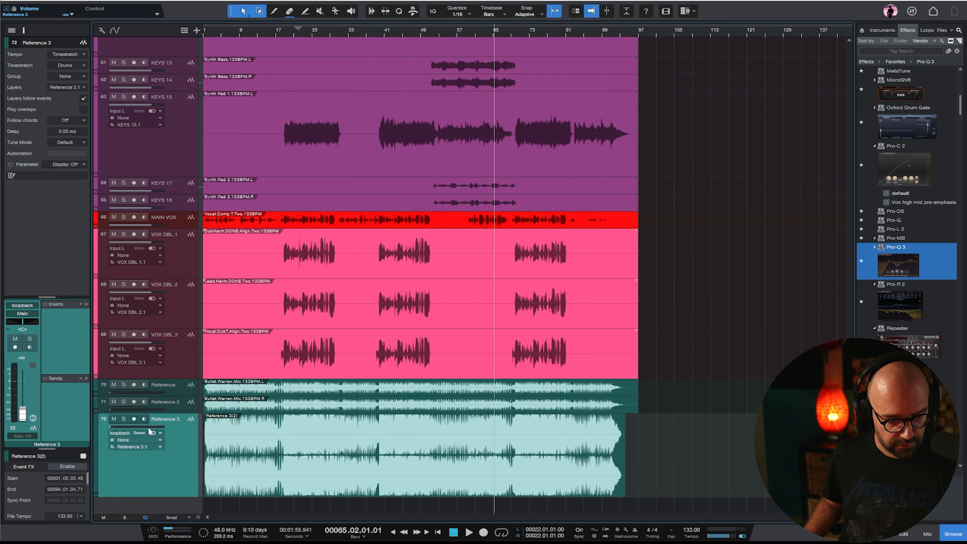
click(123, 419)
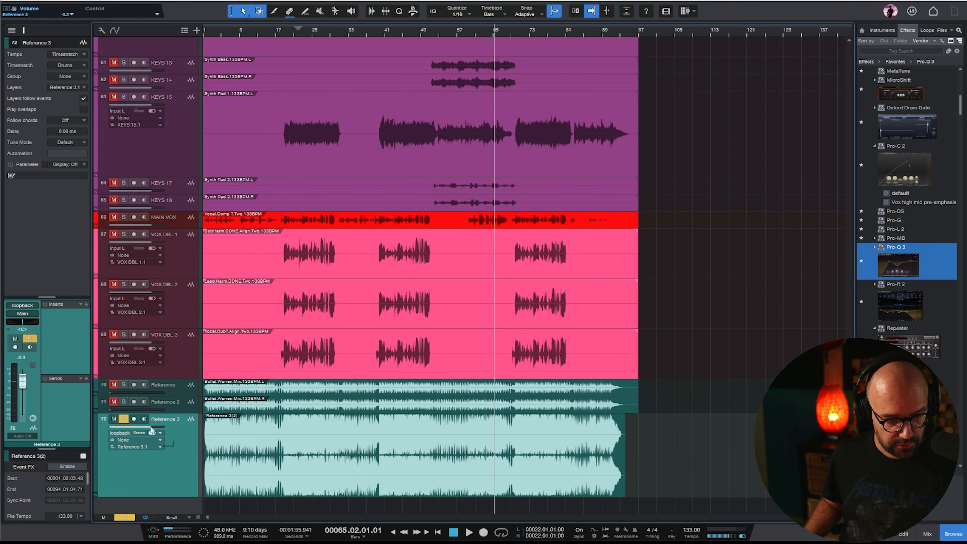
Measure the loudness of Reference 3 from bar 47 with NUGEN MasterCheck on the main output, and return the playhead to bar 35
click(414, 34)
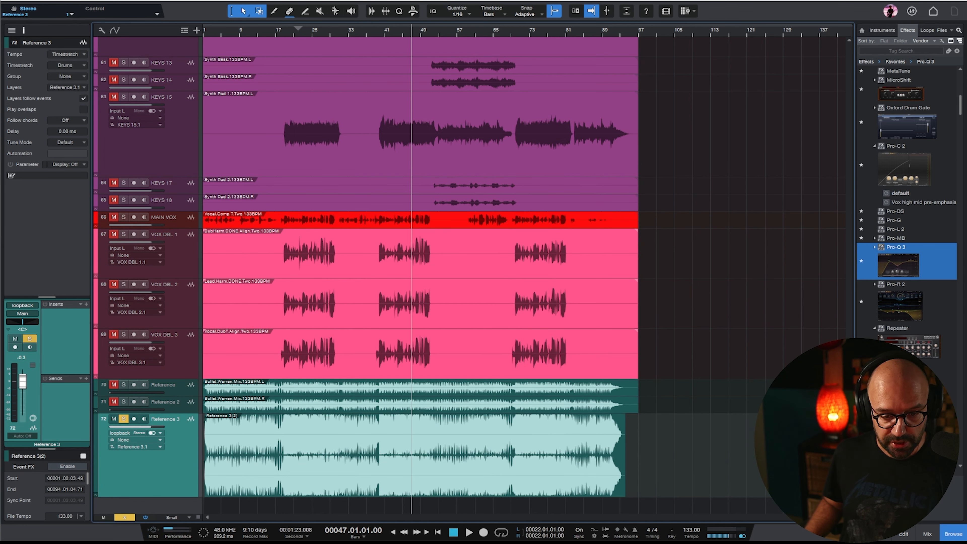
click(924, 533)
click(802, 177)
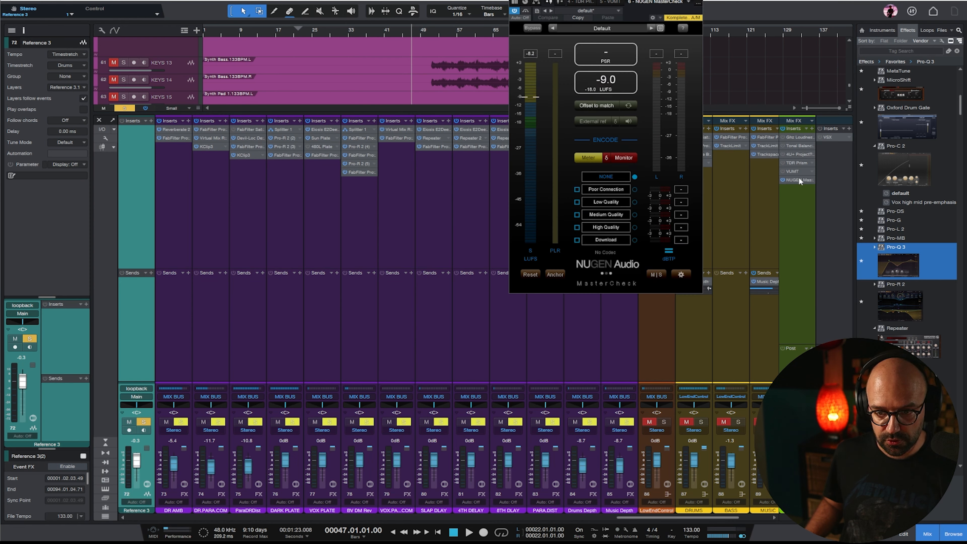
key(space)
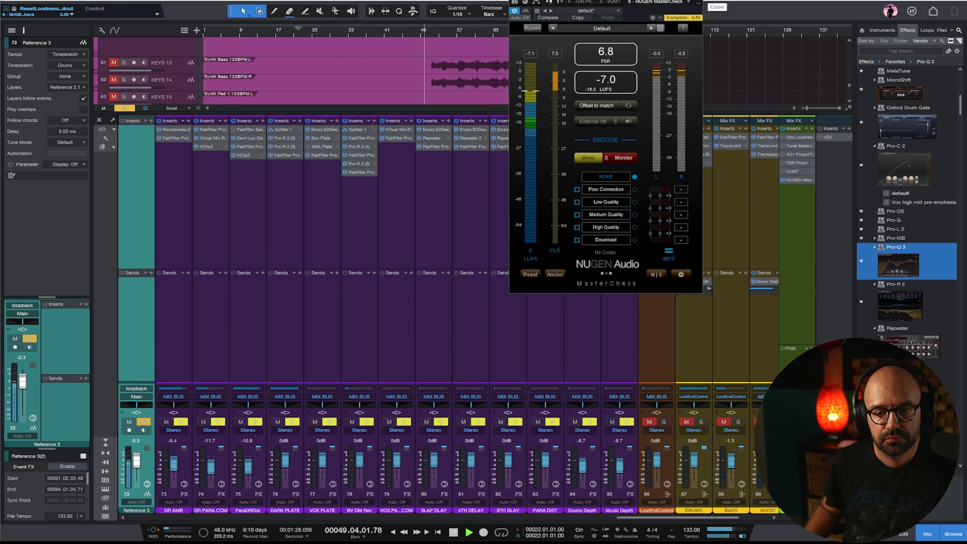
click(358, 32)
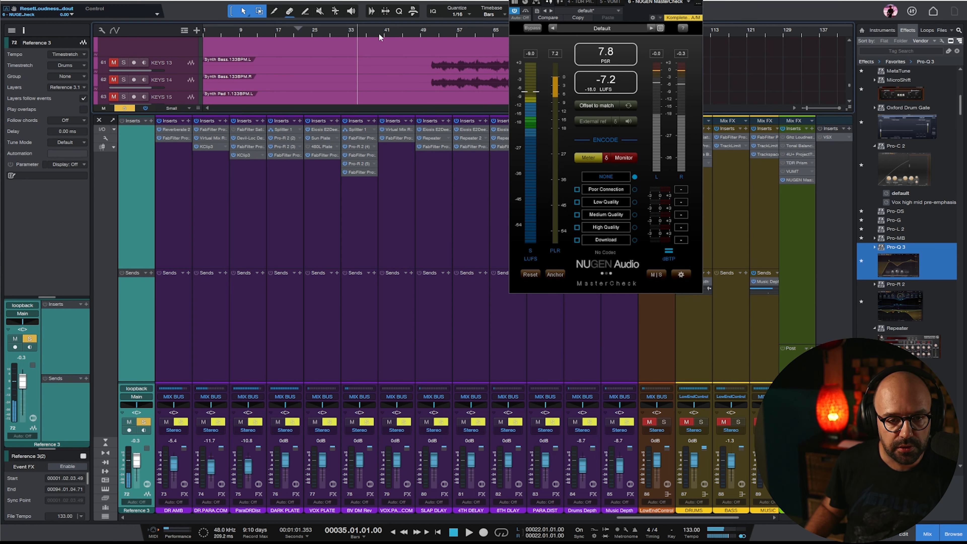
click(698, 3)
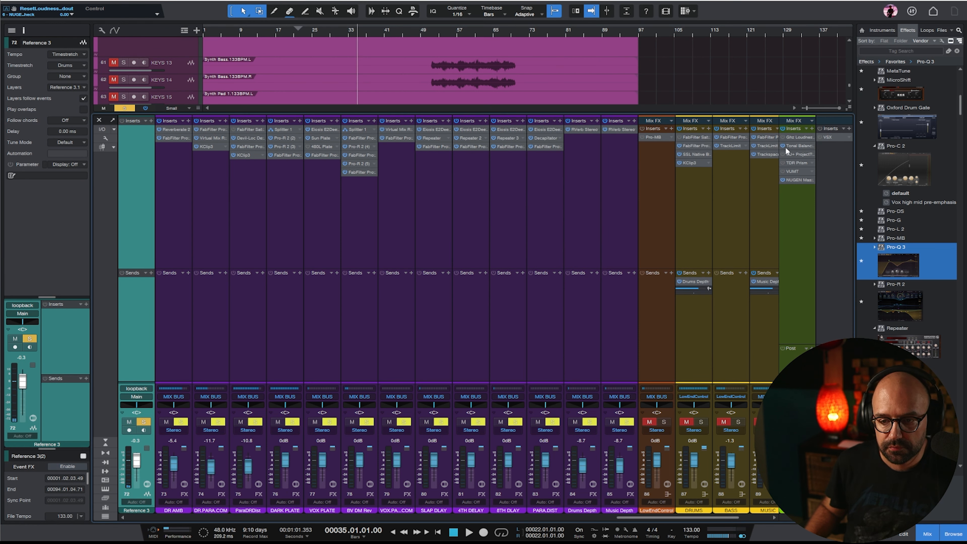
Open Tonal Balance Control on the main output and set its target curve to Rock
click(788, 148)
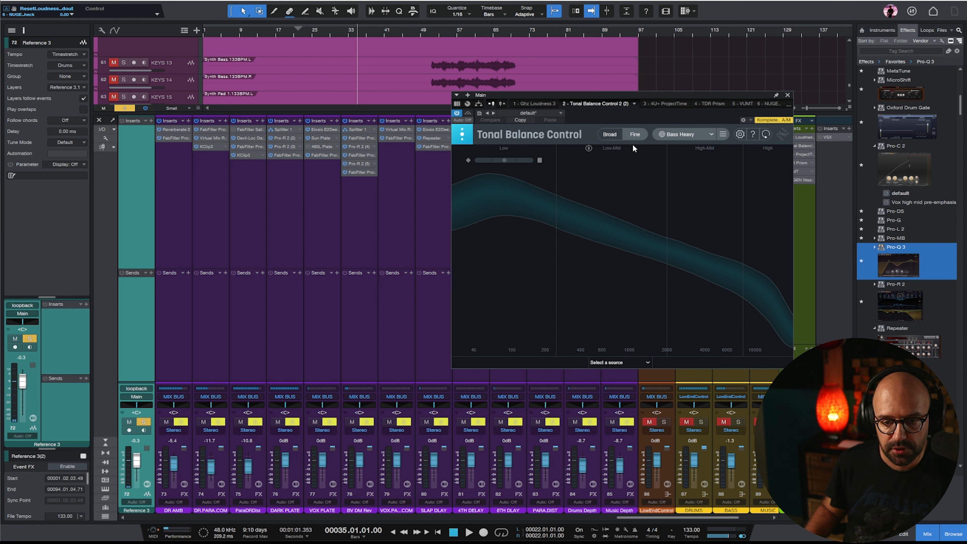
click(681, 134)
click(681, 258)
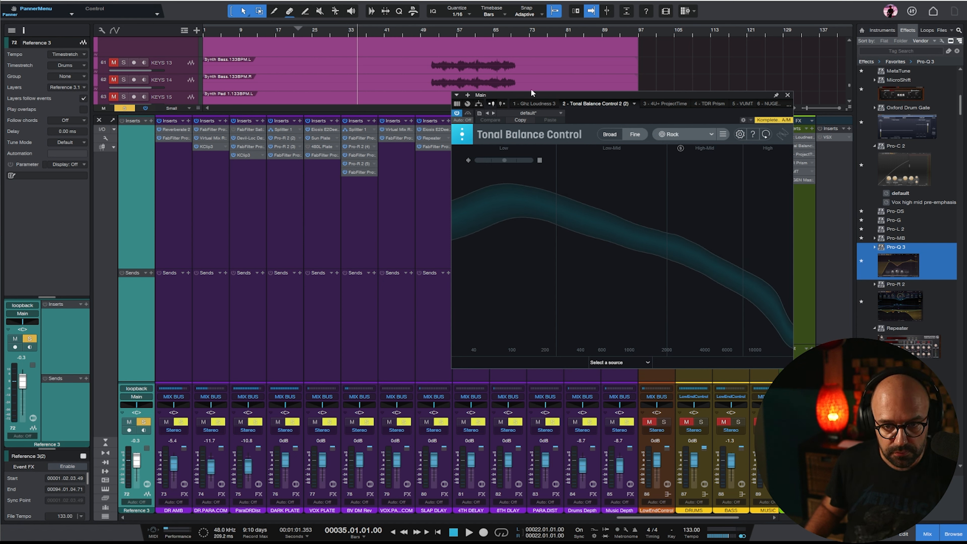
drag(773, 115, 607, 245)
Switch back to NUGEN MasterCheck and measure the reference while it plays from bar 35
click(794, 187)
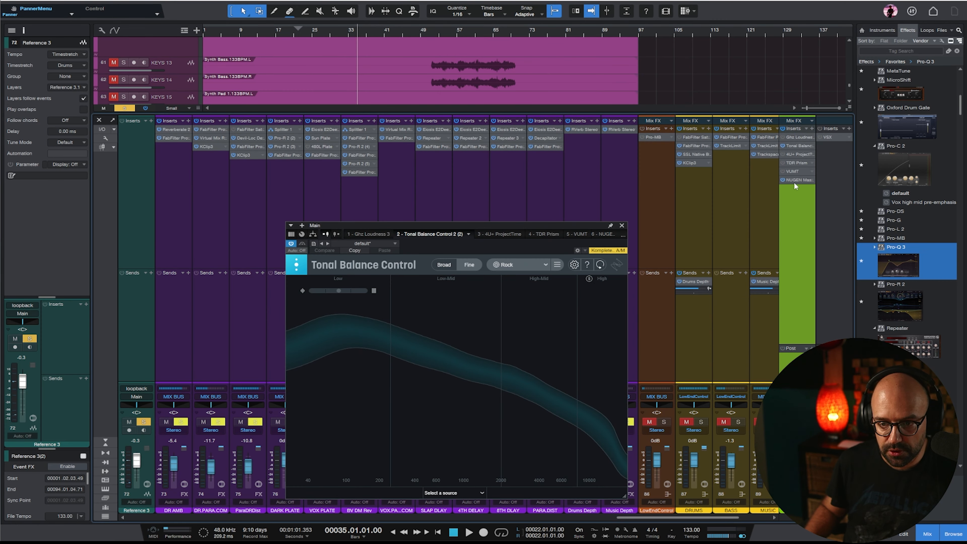
click(797, 179)
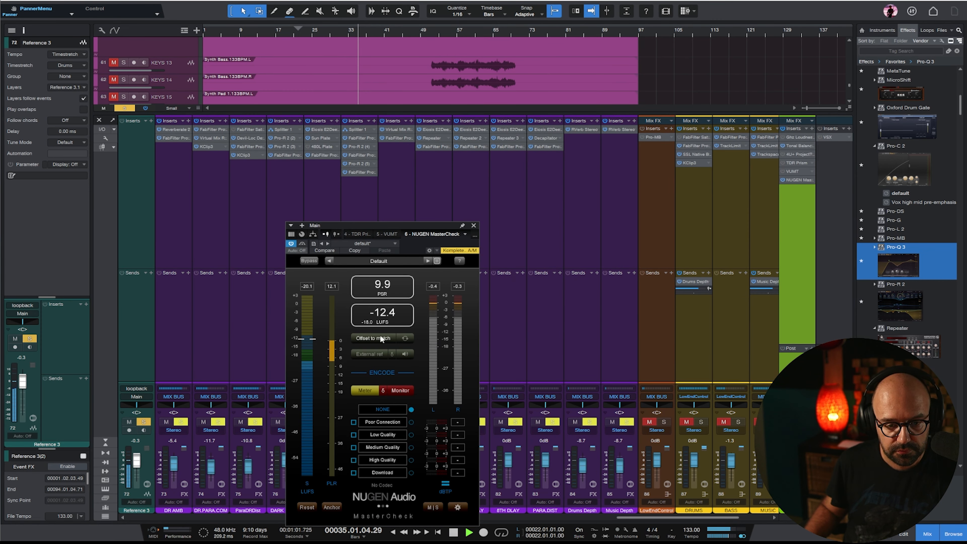
drag(442, 228, 442, 196)
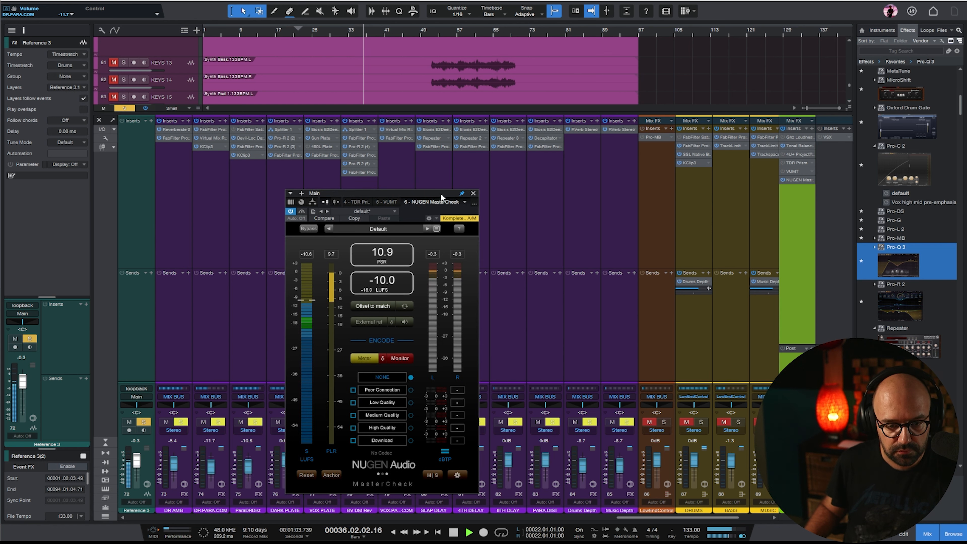
Measure the reference from about bar 54 with the MasterCheck loudness reset, and mute Reference 3 to measure the mix's loud section
click(442, 35)
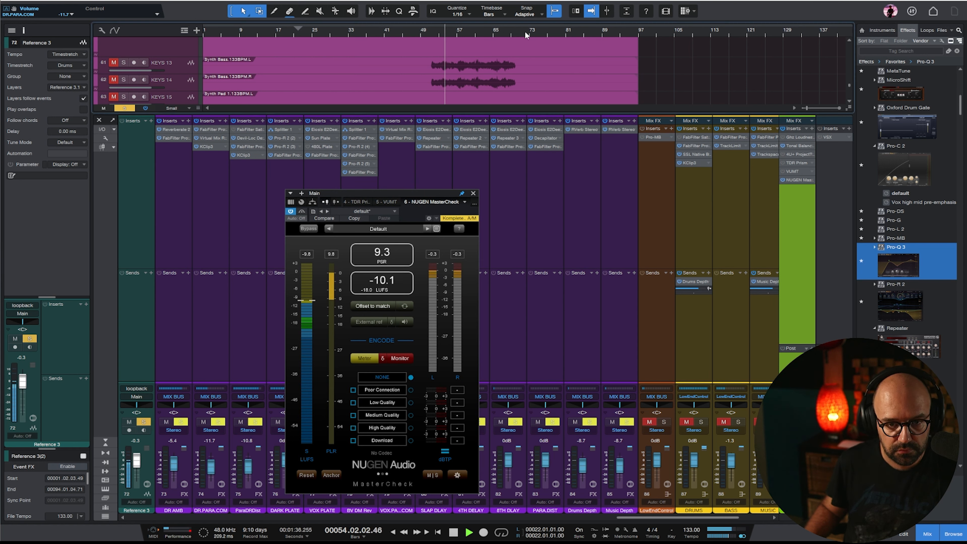
click(405, 280)
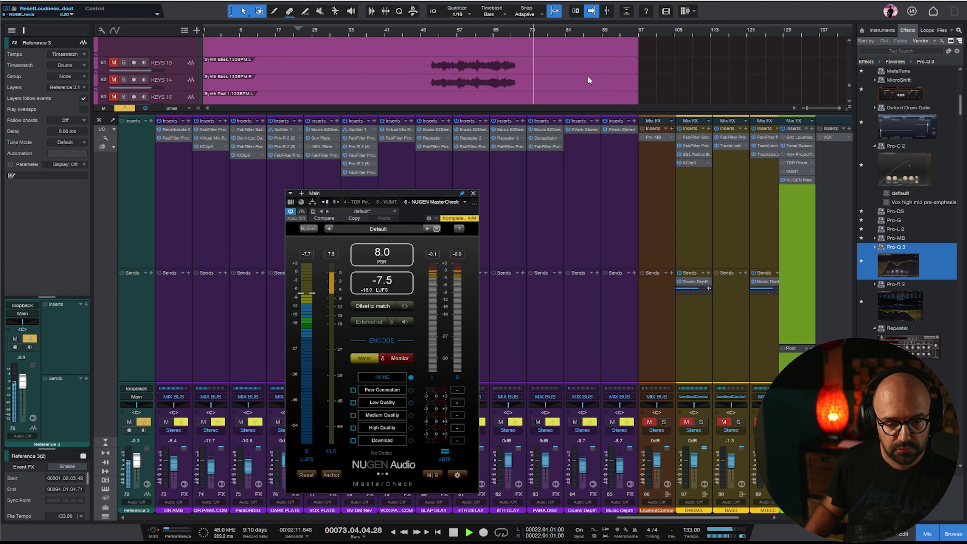
click(129, 422)
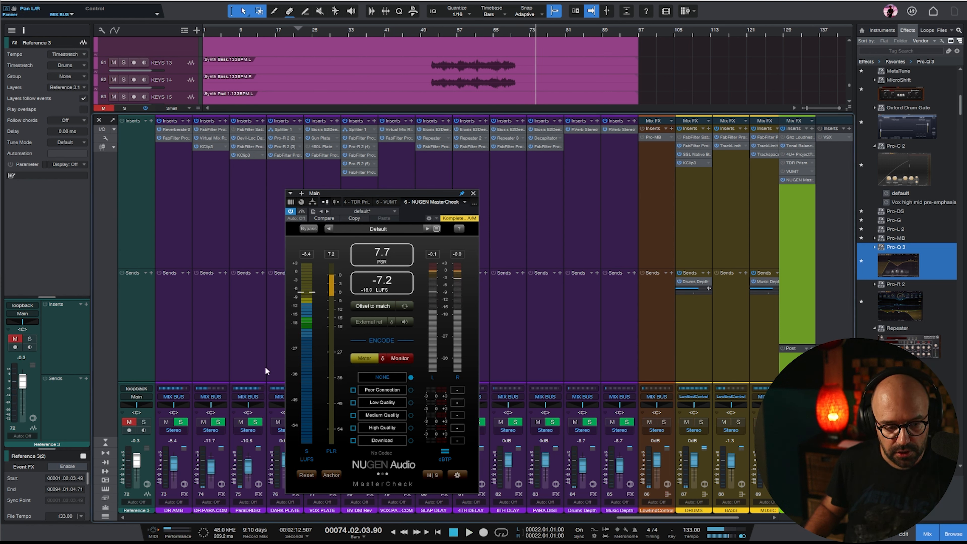
click(524, 36)
key(space)
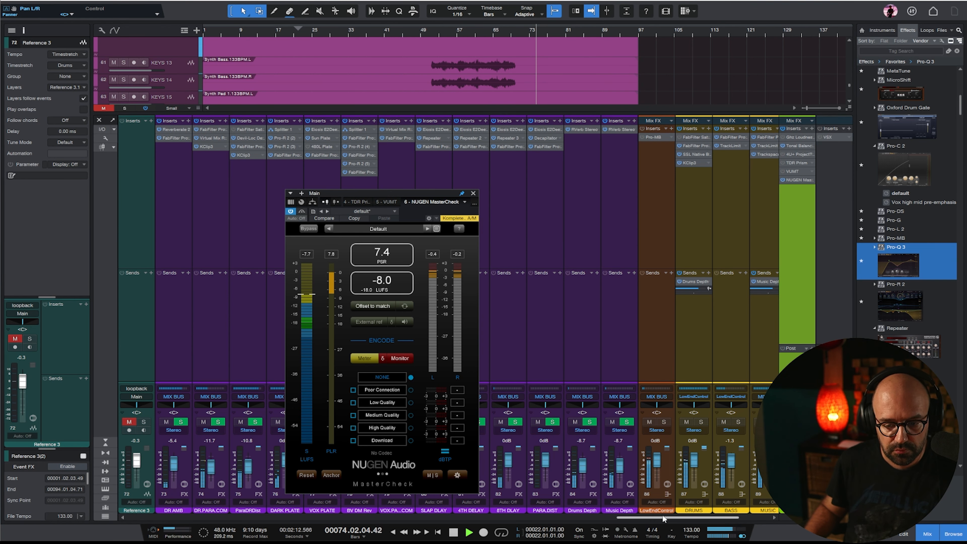
Open the Limitless limiter on the master bus and raise its threshold to about -4.6 dB, restarting the MasterCheck loudness measurement during playback
scroll(768, 231, right, 5)
click(760, 179)
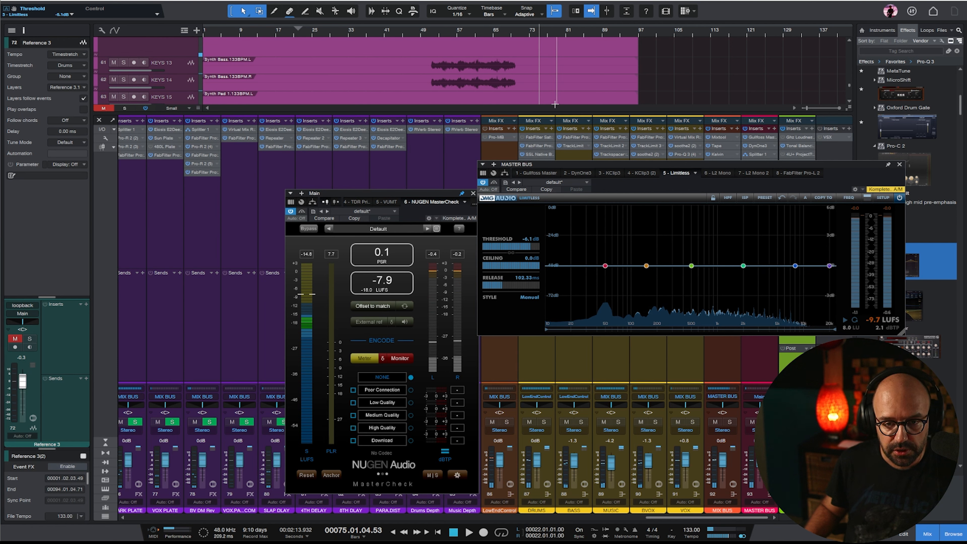
key(space)
drag(534, 247, 536, 249)
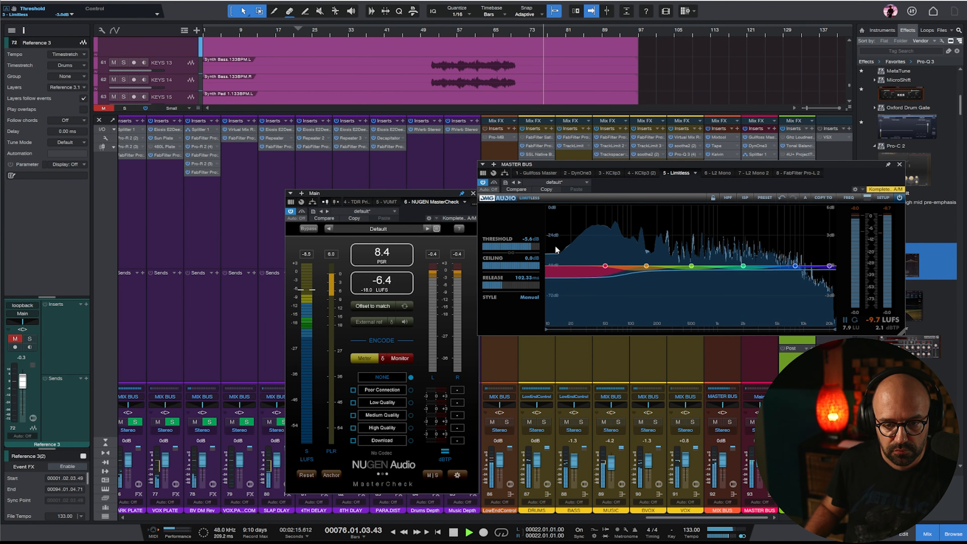
click(384, 281)
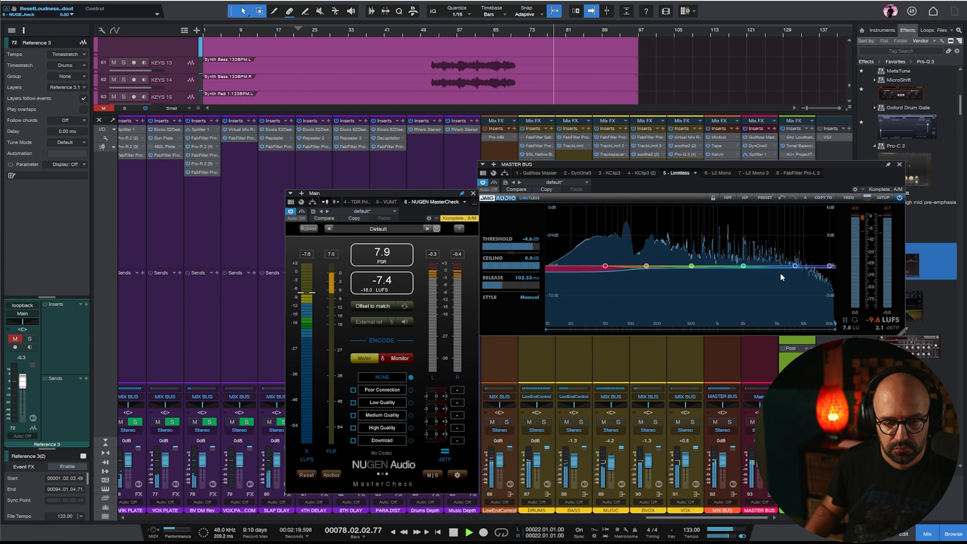
drag(534, 248, 581, 245)
Set the master bus FabFilter Pro-L 2 gain to +0.7 dB, replay from bar 77 and reopen MasterCheck on the main output
click(783, 174)
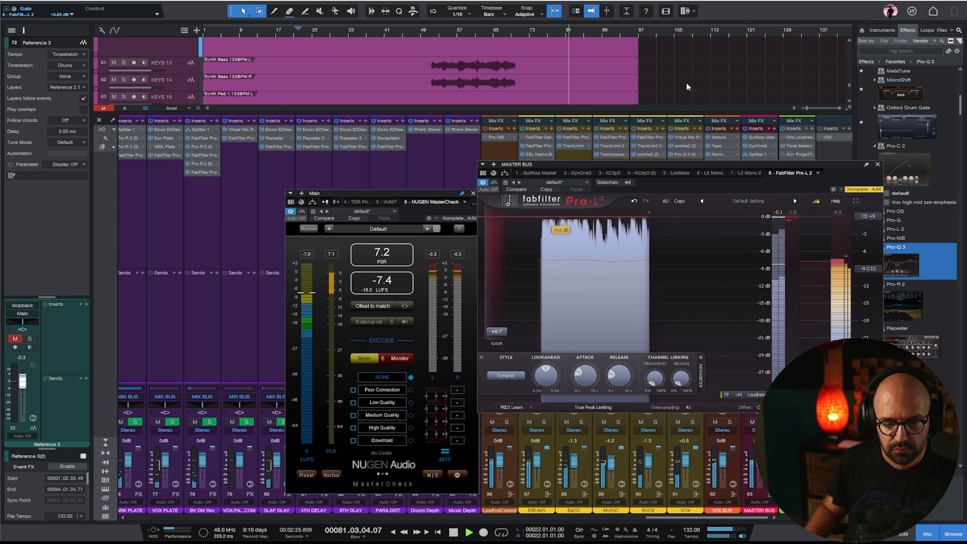
click(547, 32)
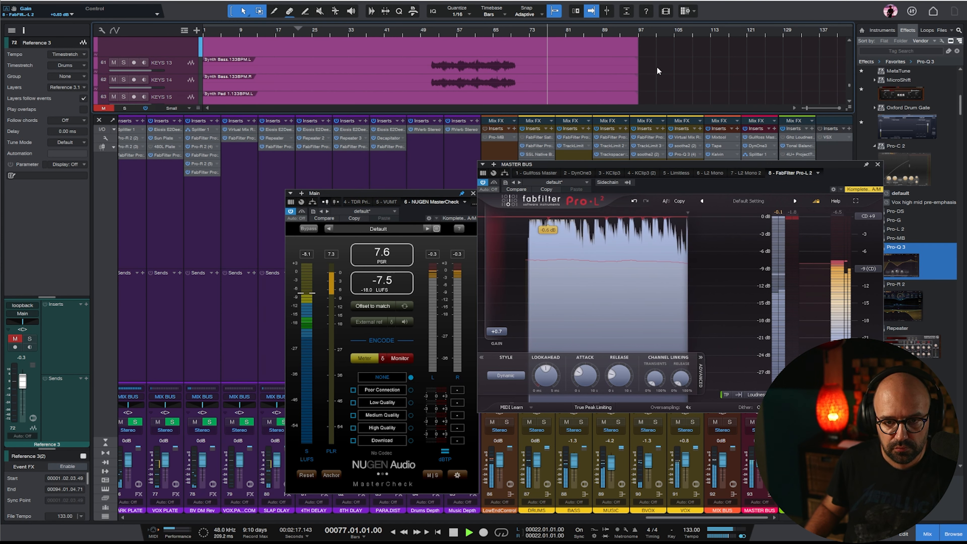
click(877, 164)
click(473, 194)
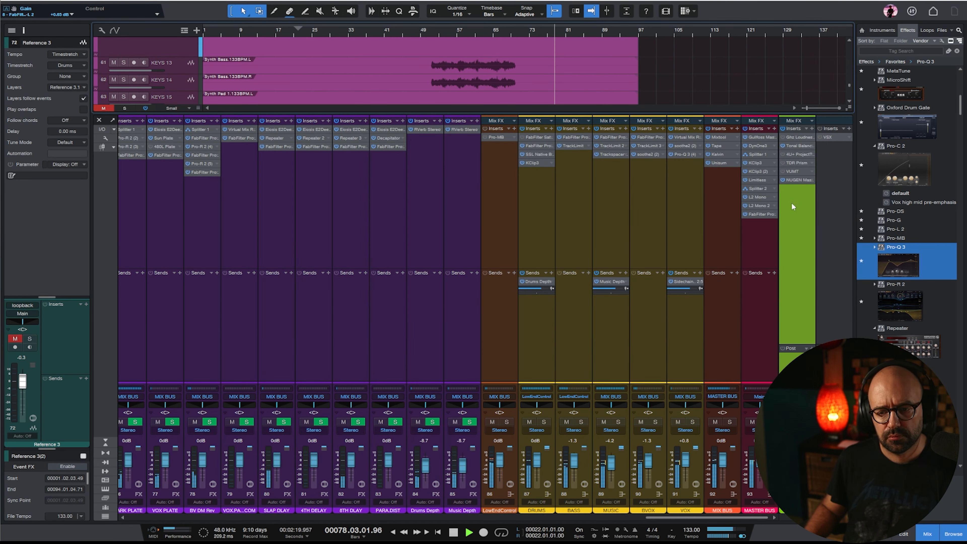
click(797, 179)
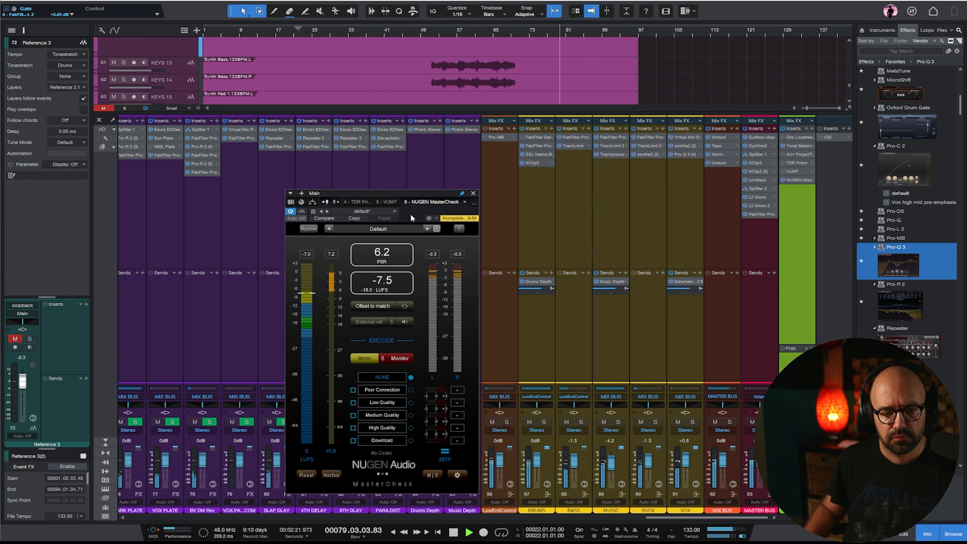
Solo Reference 3 and play it from about bar 73 to compare its loudness with the mix in MasterCheck
drag(642, 515, 586, 519)
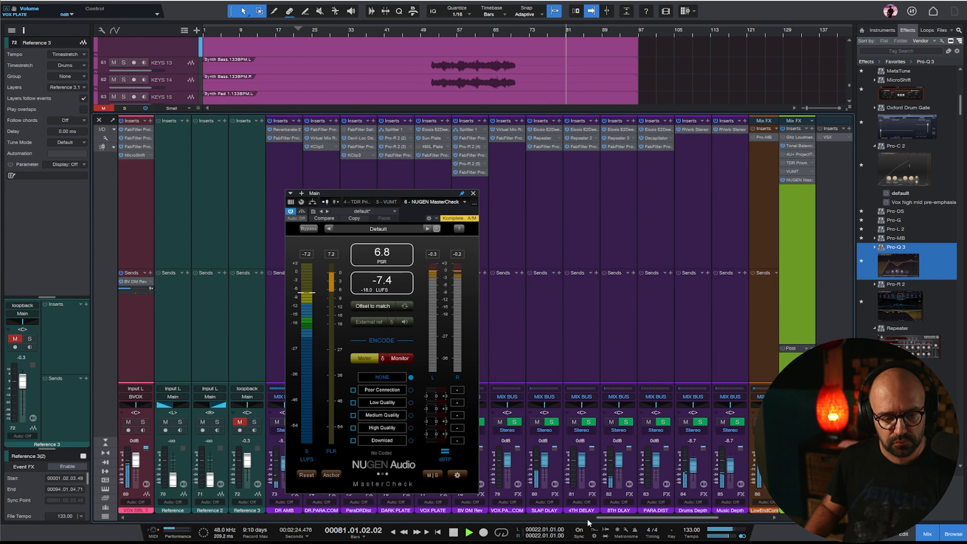
click(529, 35)
click(254, 422)
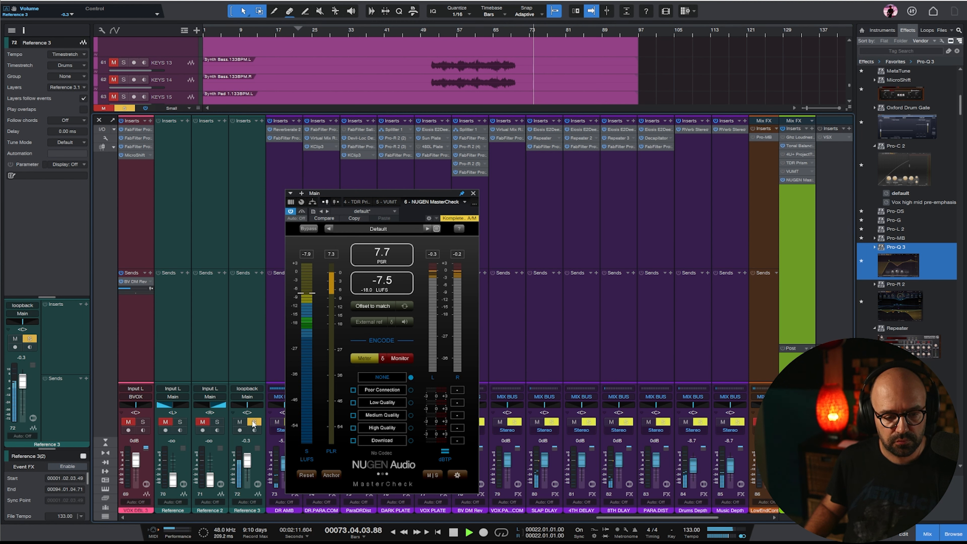
click(240, 423)
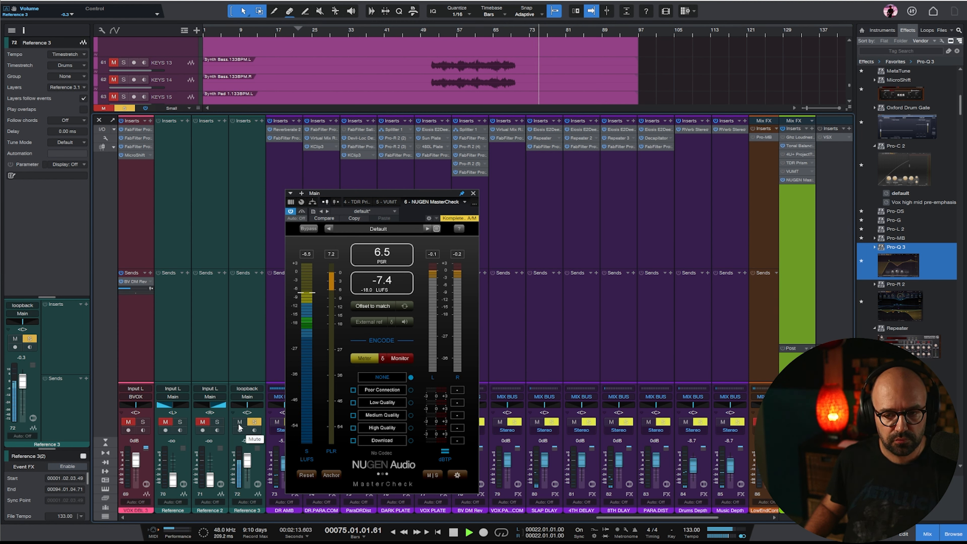
Open Tonal Balance Control on the main output and compare the mix's curve with Reference 3 from about bar 74
click(790, 145)
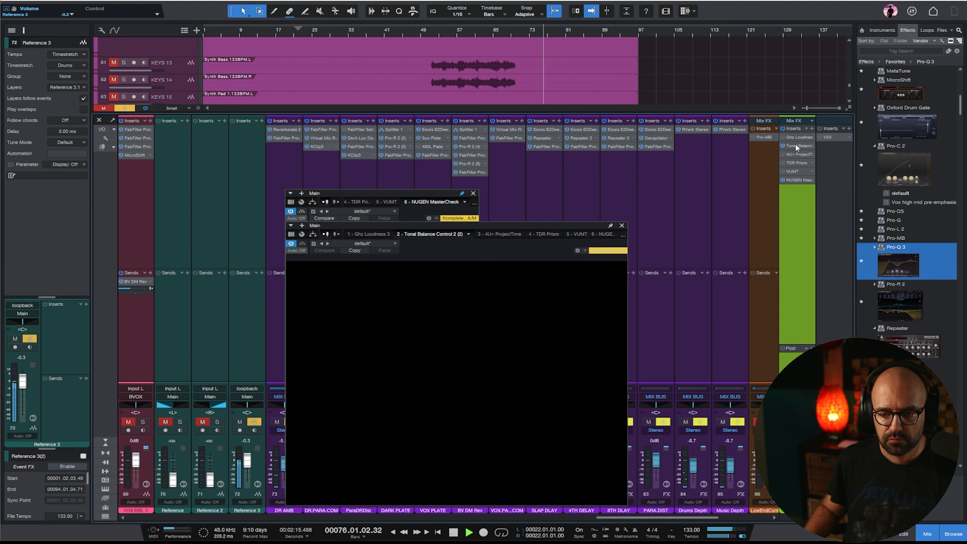
click(241, 422)
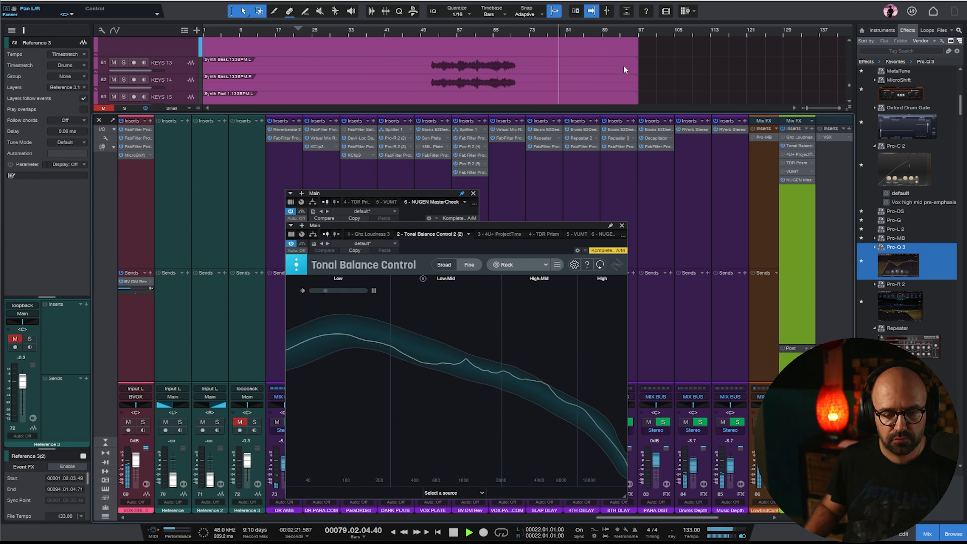
click(539, 31)
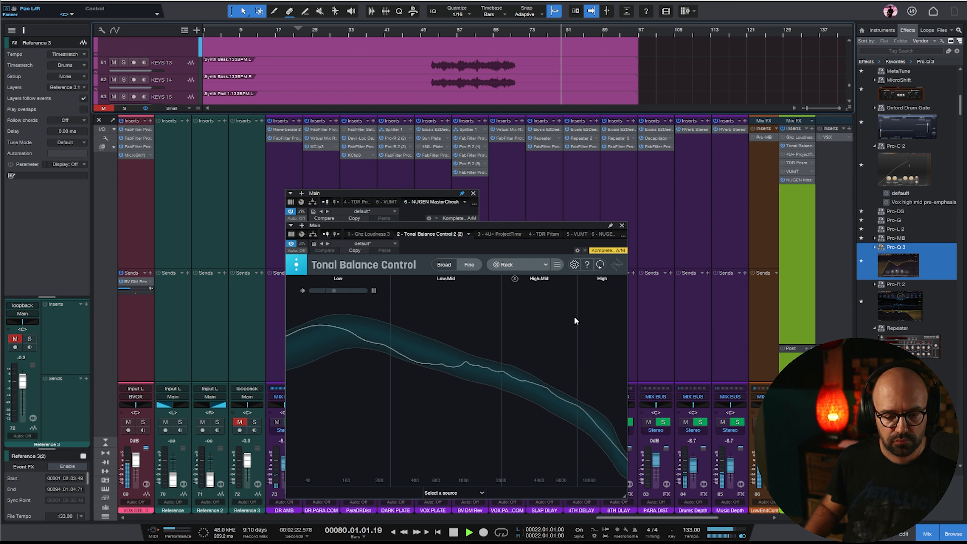
click(254, 421)
click(538, 31)
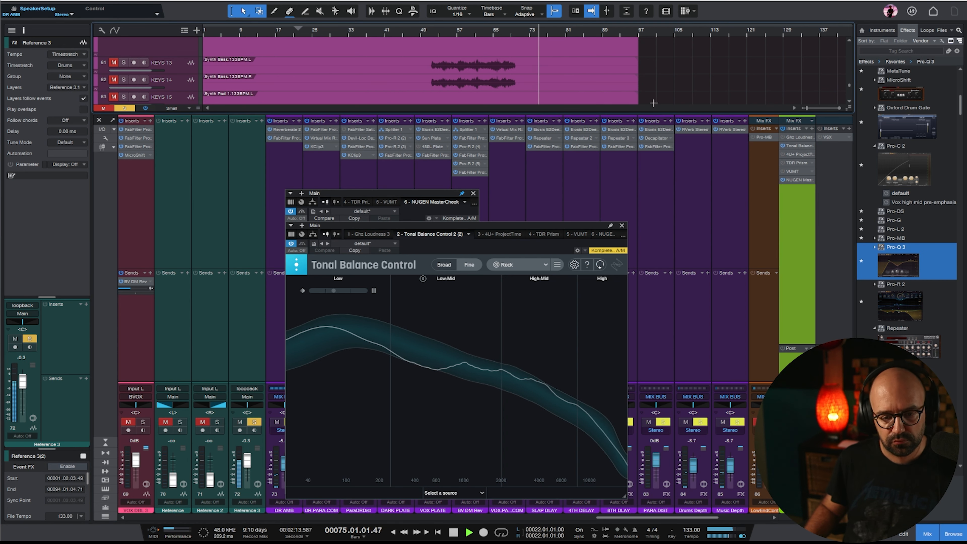
Close Tonal Balance Control, mute Reference 3 to check the mix's loudness in MasterCheck, and close that meter as well
click(622, 226)
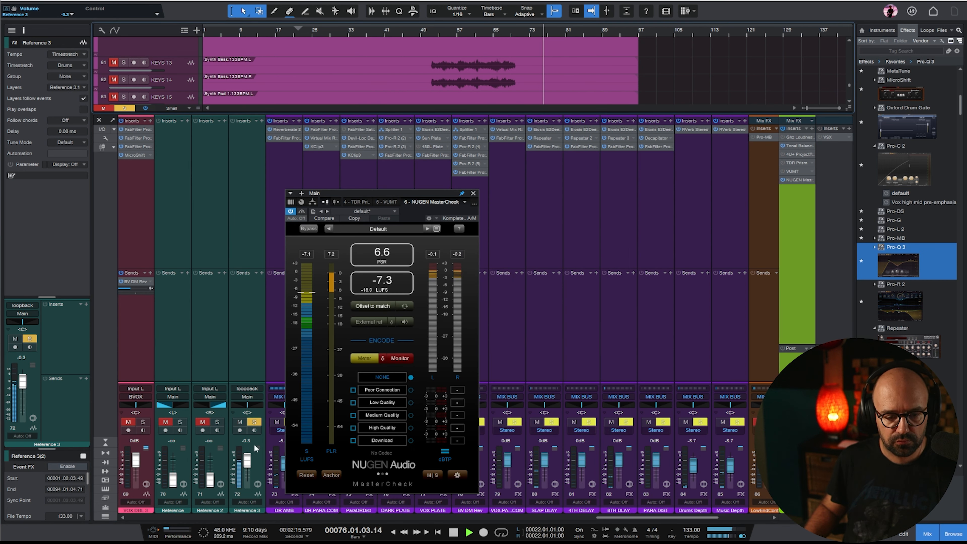
key(space)
click(240, 422)
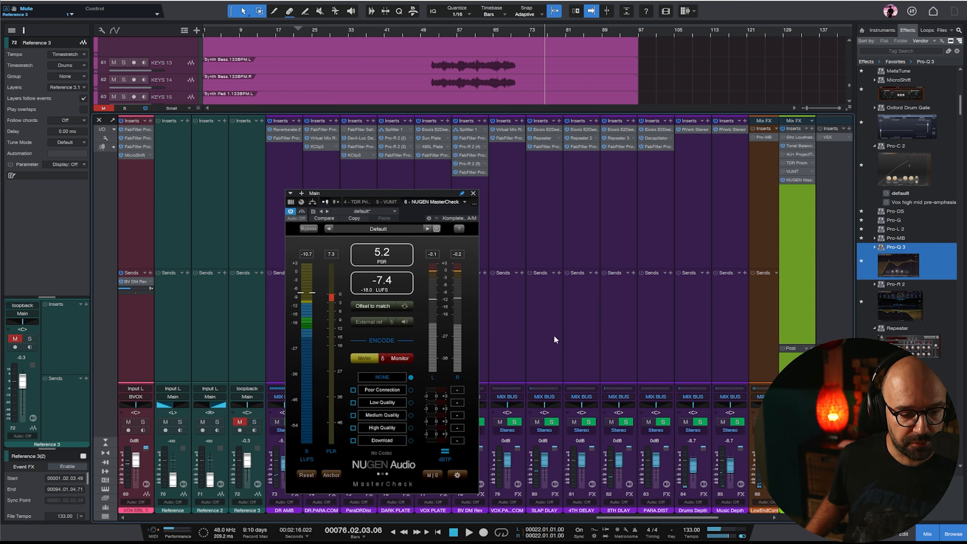
key(space)
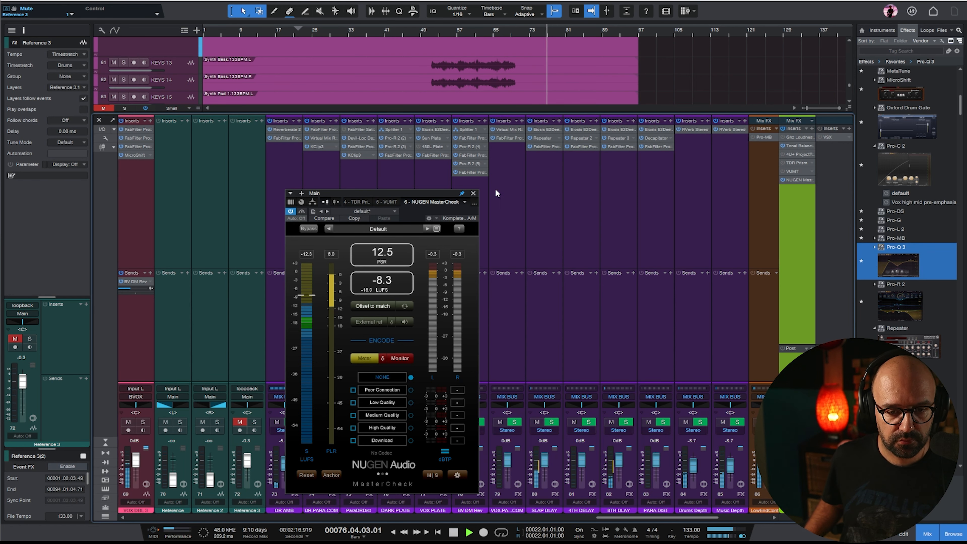
click(473, 193)
drag(664, 518, 713, 518)
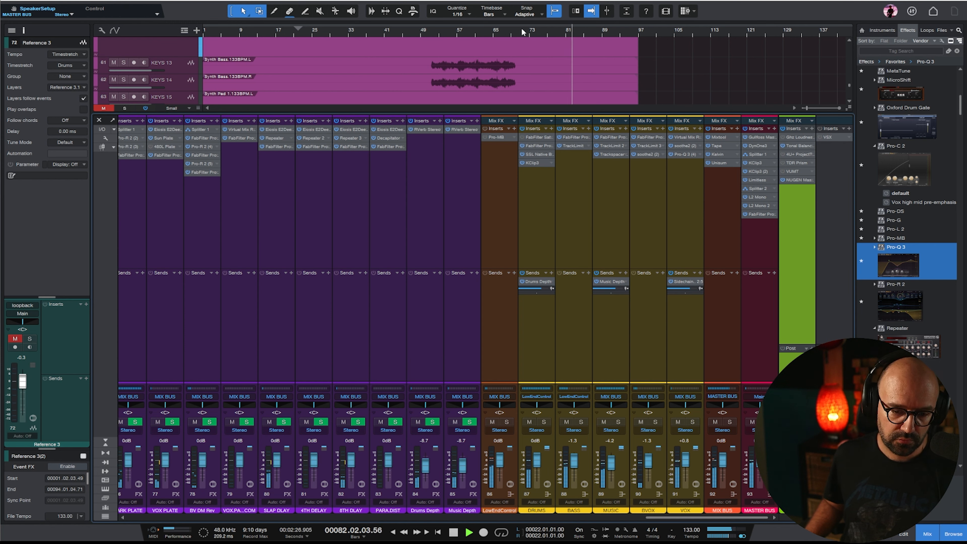
Compare the mix with Reference 3 by ear from about bar 56, and mute the reference again
click(449, 28)
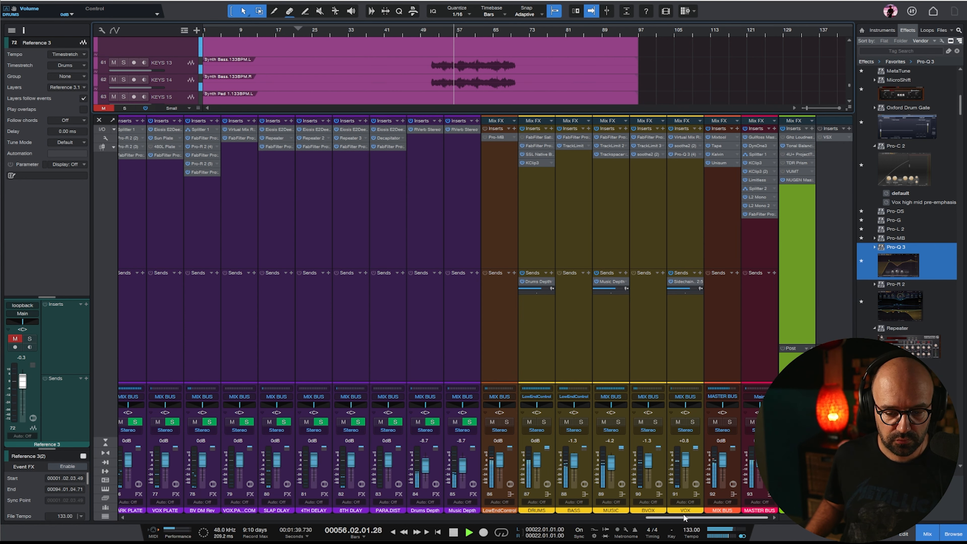
drag(683, 513, 573, 513)
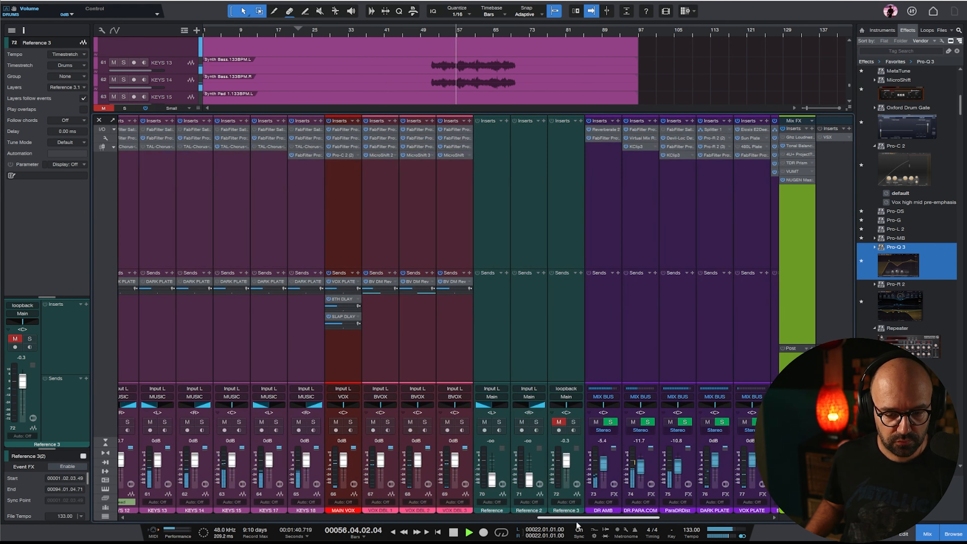
click(568, 423)
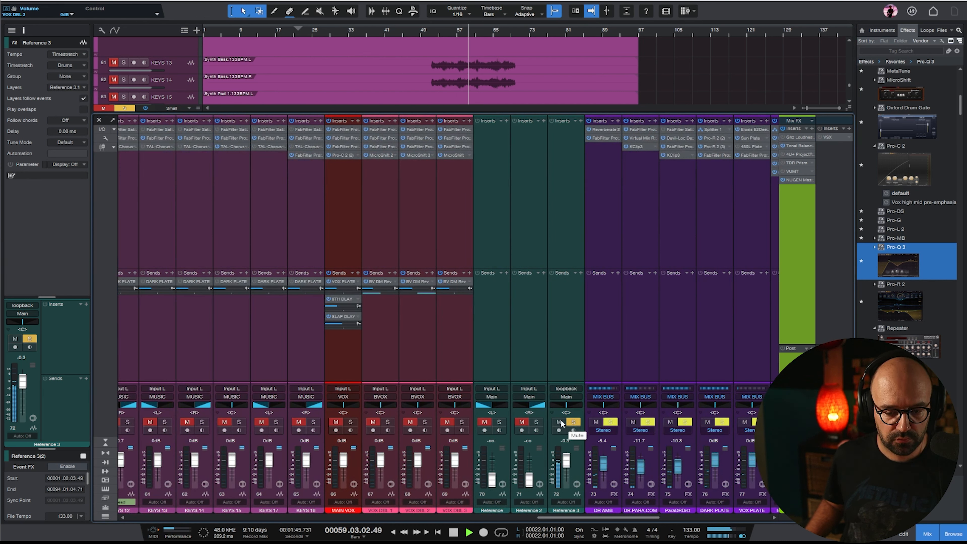
key(space)
click(558, 421)
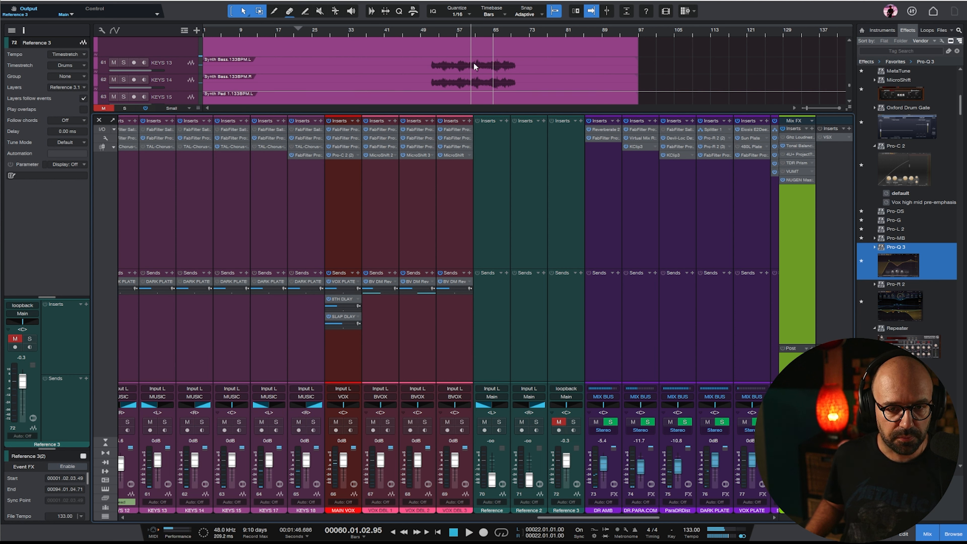
Play from bar 35 and switch between the mix and Reference 3 to compare them by ear
click(357, 30)
key(space)
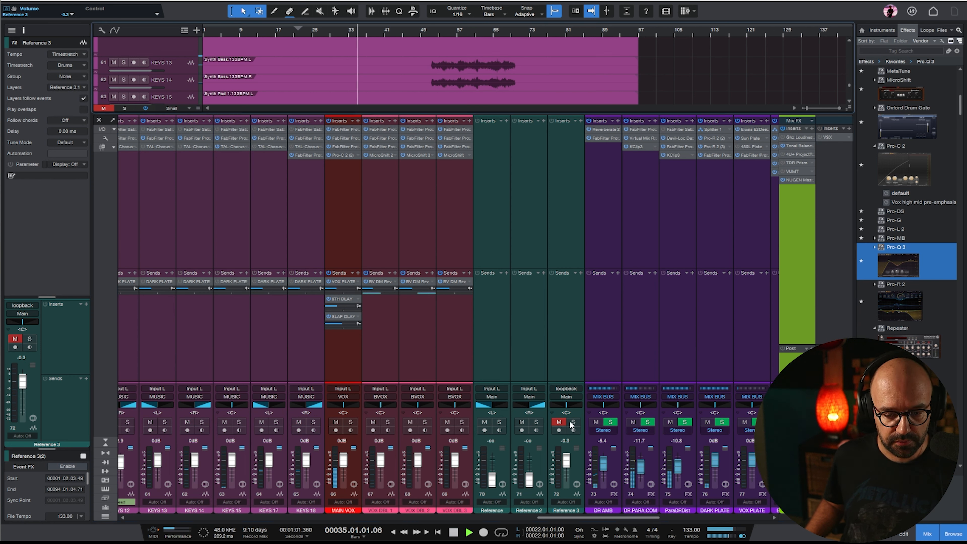
click(573, 422)
click(558, 421)
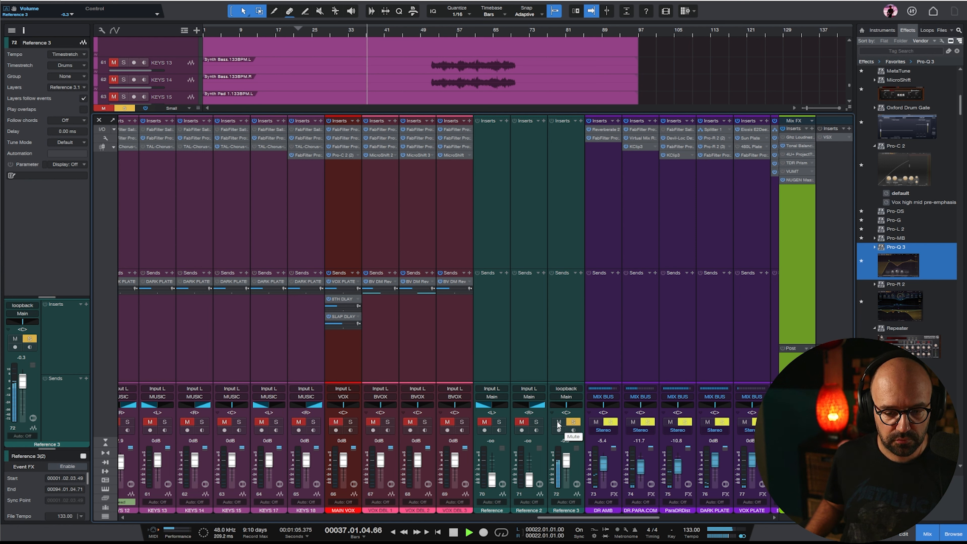
click(558, 422)
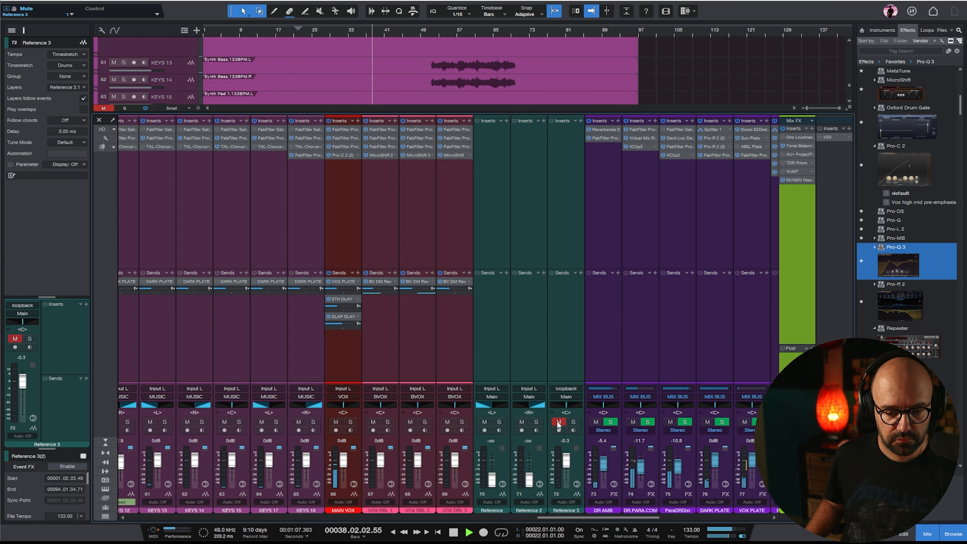
key(space)
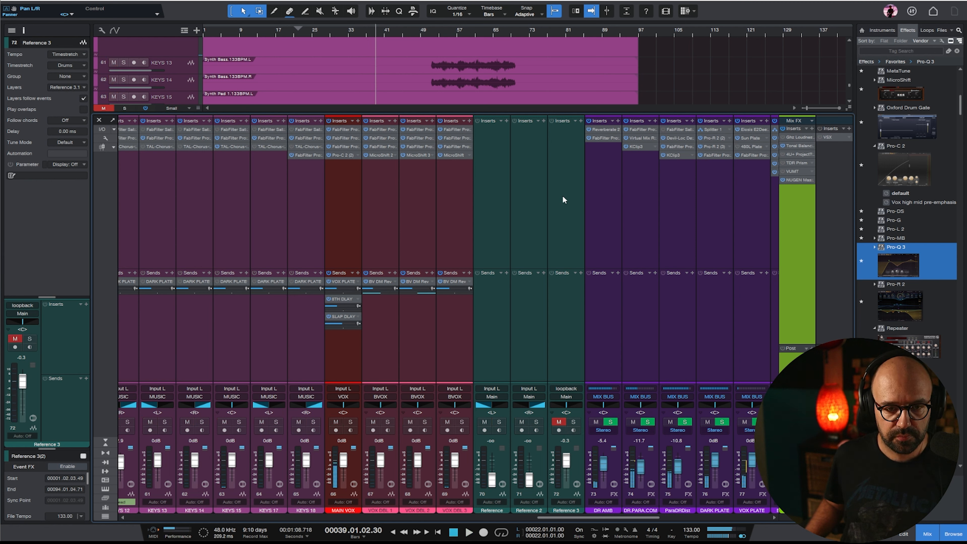
Play Reference 3 soloed from bar 25, and mute it to hear the mix in the same passage
click(312, 37)
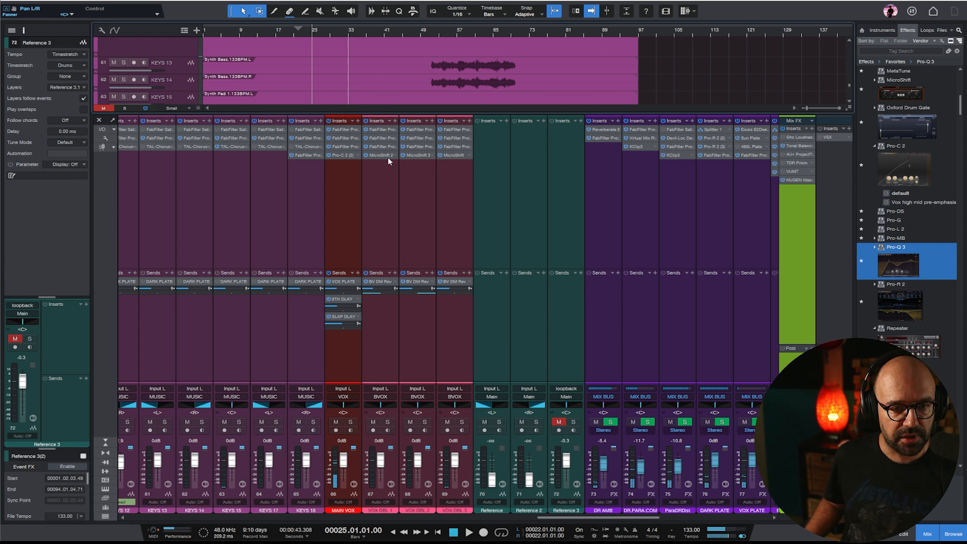
click(573, 422)
key(space)
click(558, 421)
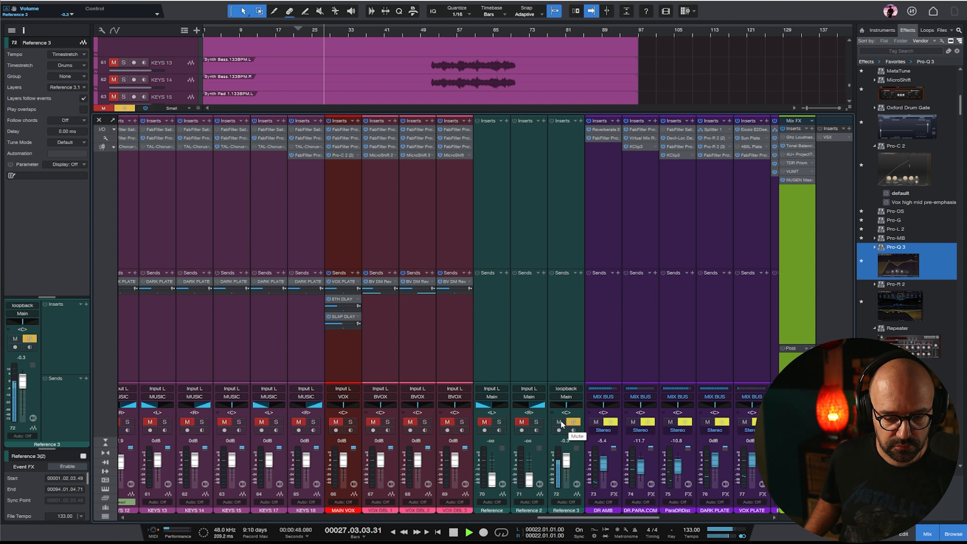
click(559, 421)
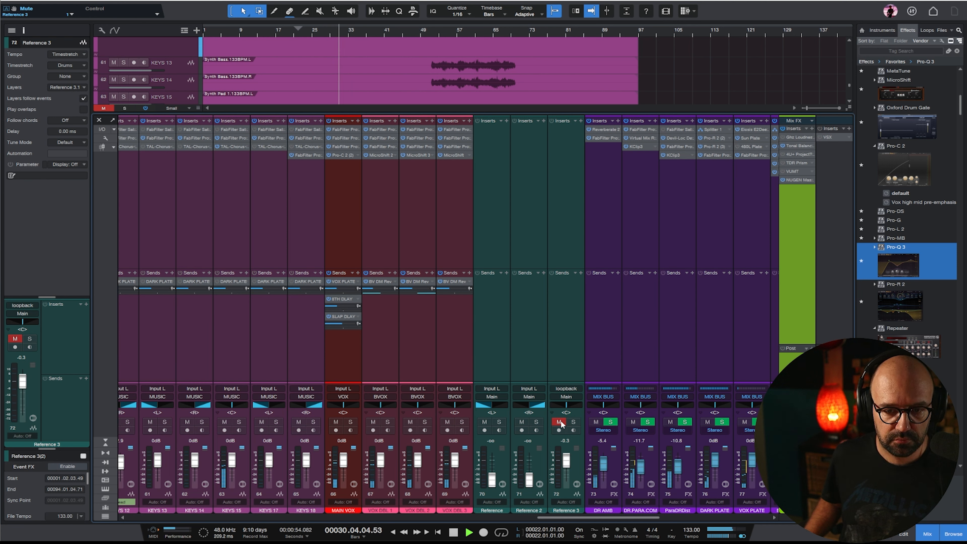
Solo Reference 3 again, play it from bar 29 and switch back to the mix
click(571, 422)
click(331, 33)
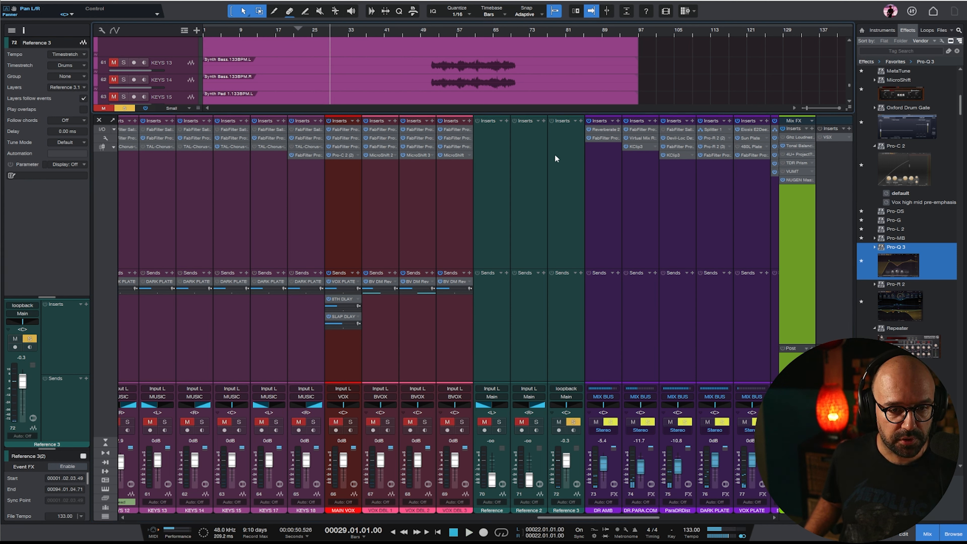
key(space)
click(559, 422)
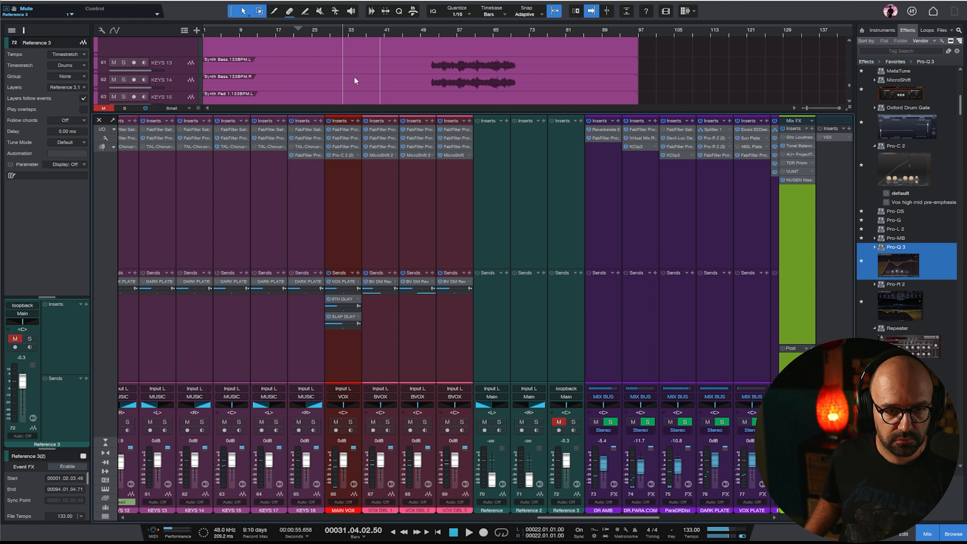
Play from about bar 11, switching between soloed Reference 3 and the mix to compare them by ear, and stop playback
click(250, 30)
key(space)
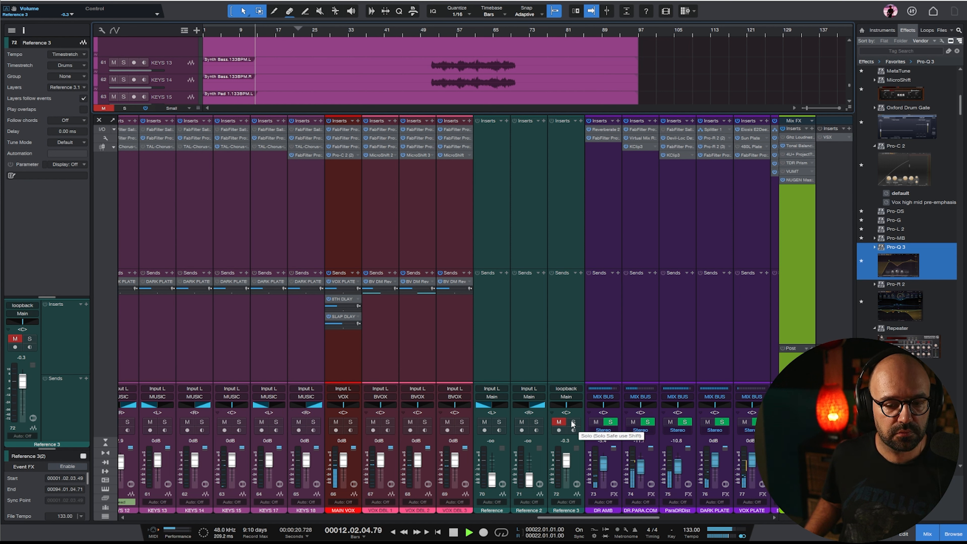
click(573, 421)
click(559, 422)
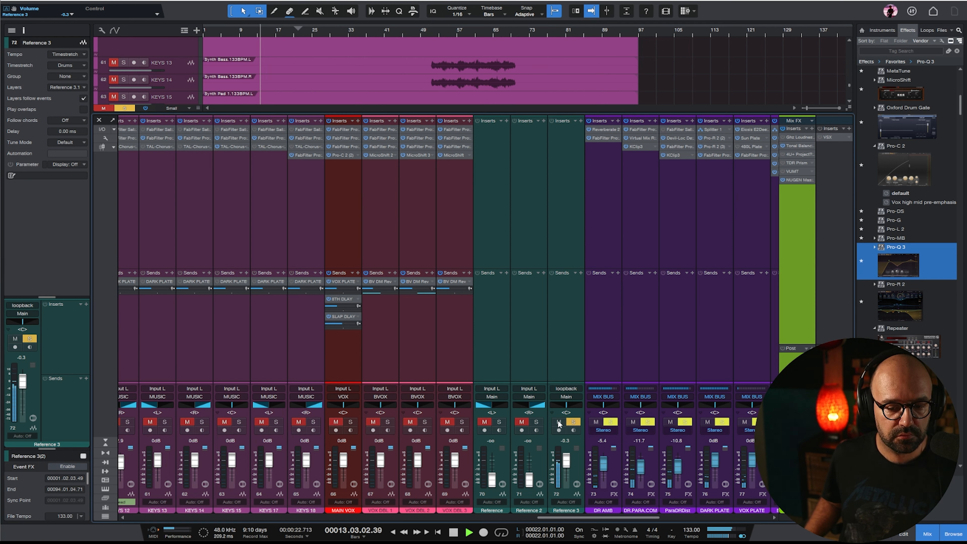
click(559, 421)
click(573, 421)
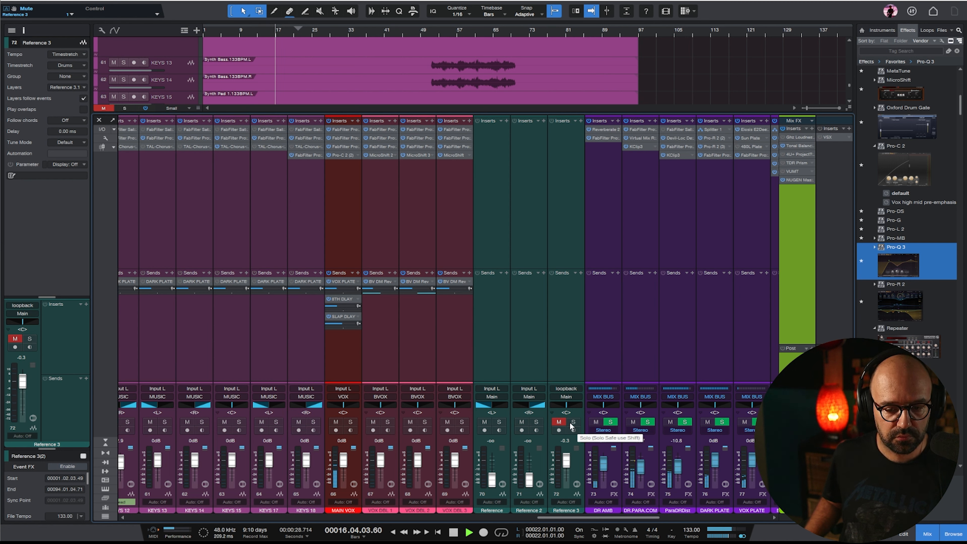
click(570, 208)
key(space)
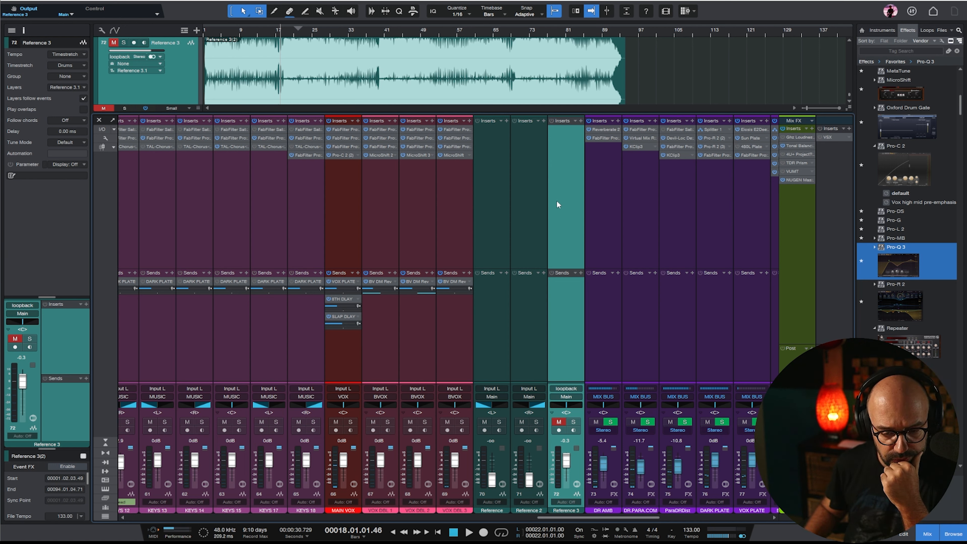
Solo Reference 3 and play from bar 4, muting it briefly to hear the mix before returning to the solo and stopping
click(573, 421)
click(220, 37)
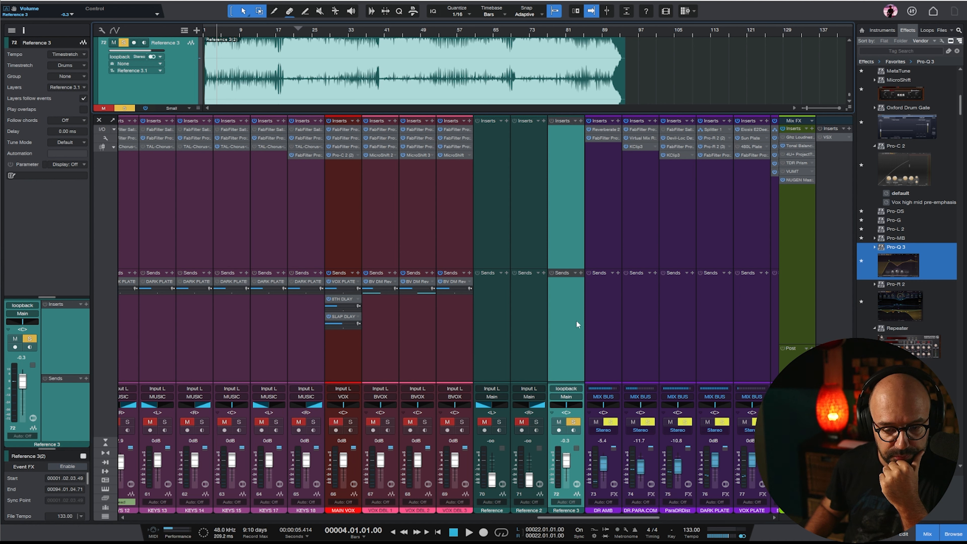
key(space)
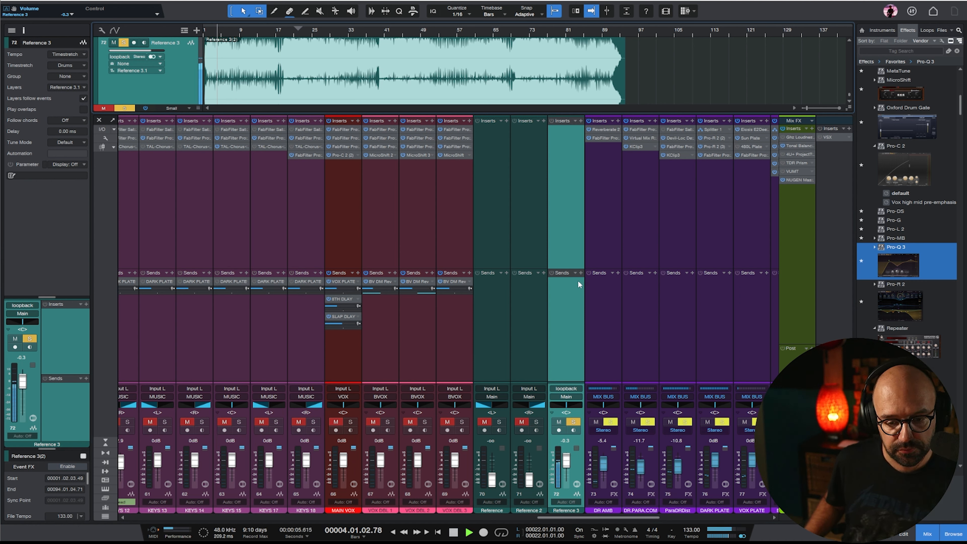
click(558, 422)
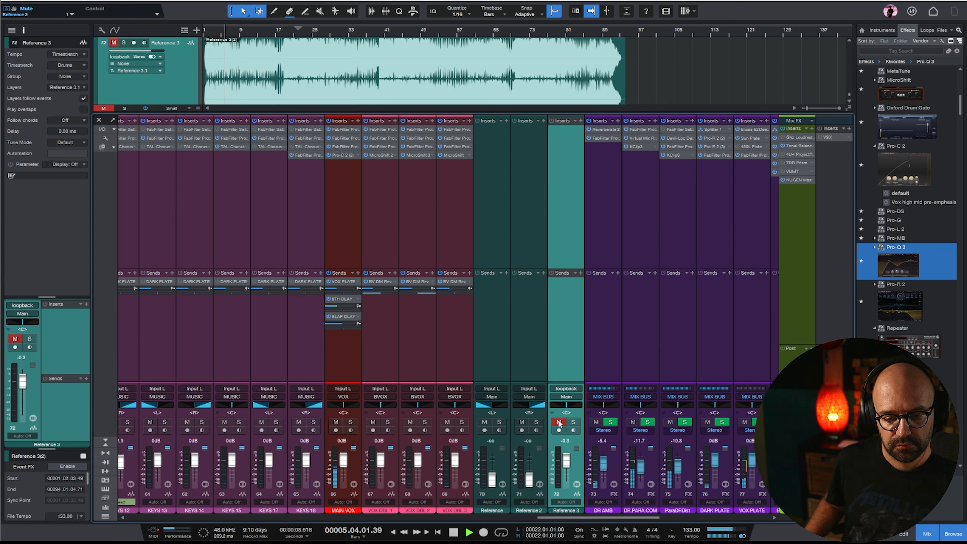
click(573, 421)
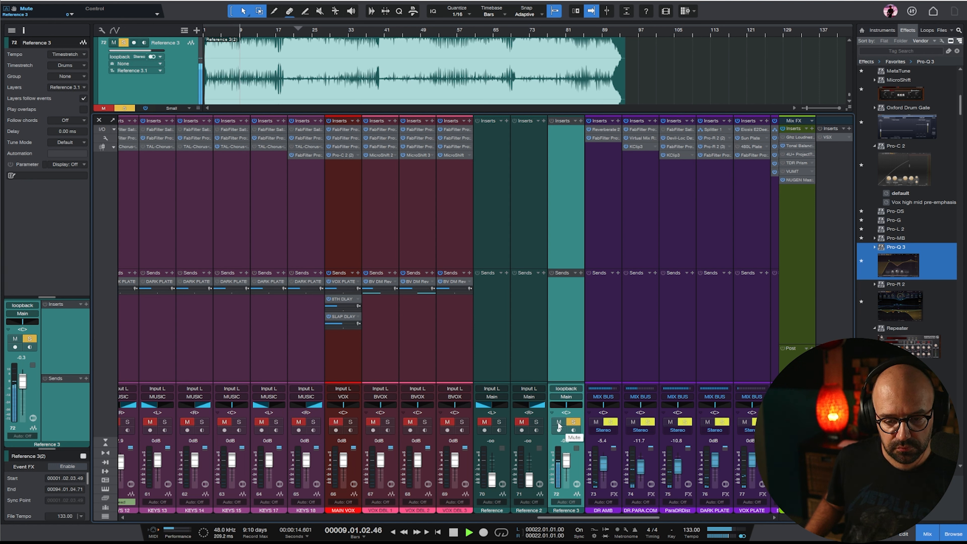
key(space)
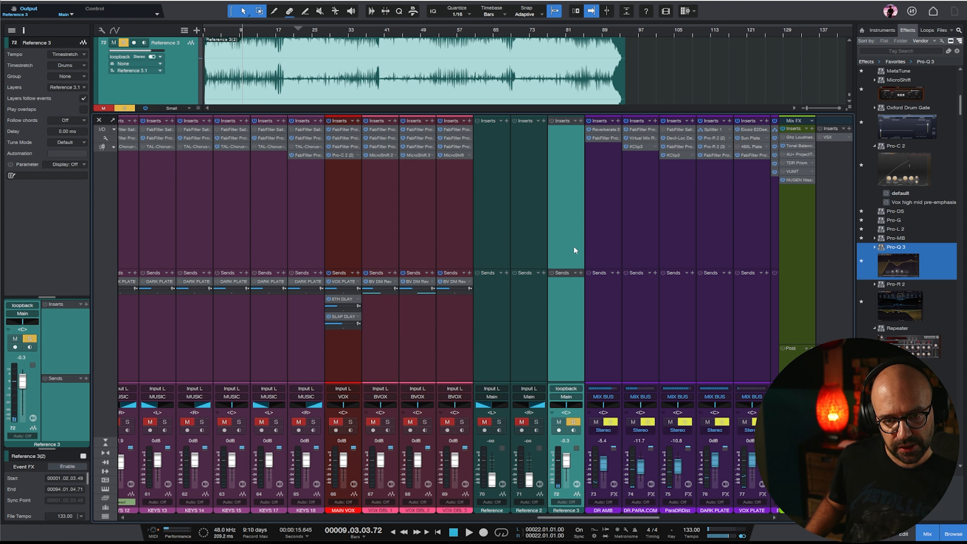
Reset the Reference and Reference 2 faders to 0 dB, pull Reference 3's fader fully down, and solo the first two references
click(529, 235)
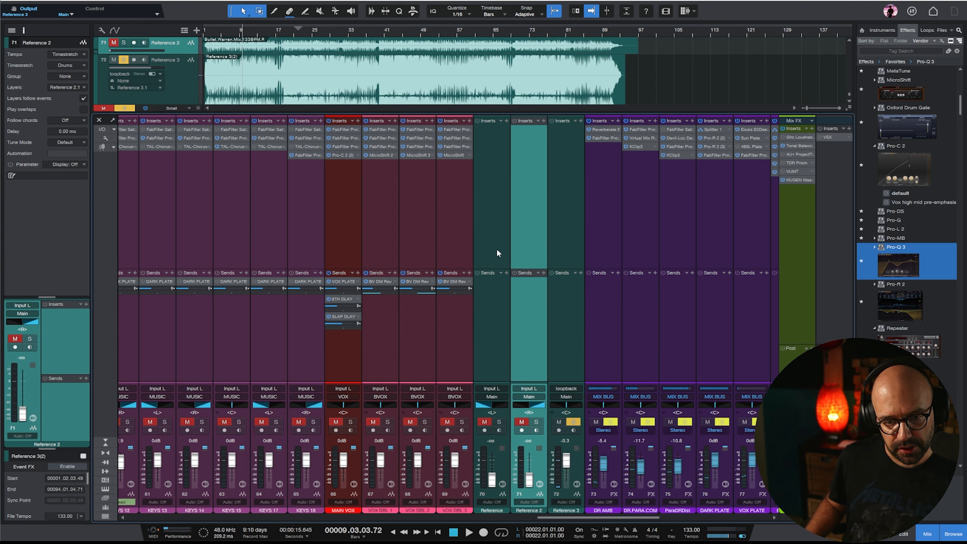
shift+click(496, 249)
alt+click(529, 479)
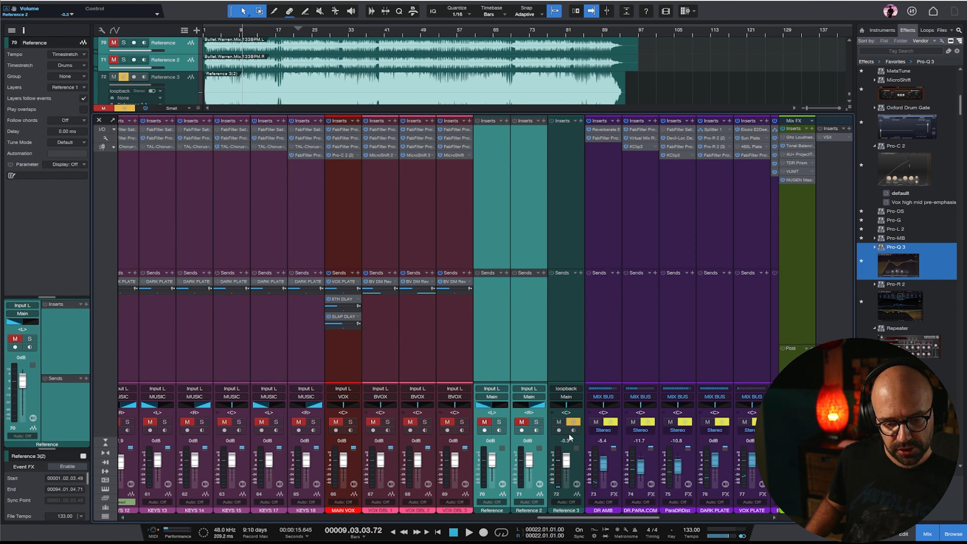
drag(564, 464, 565, 485)
click(536, 421)
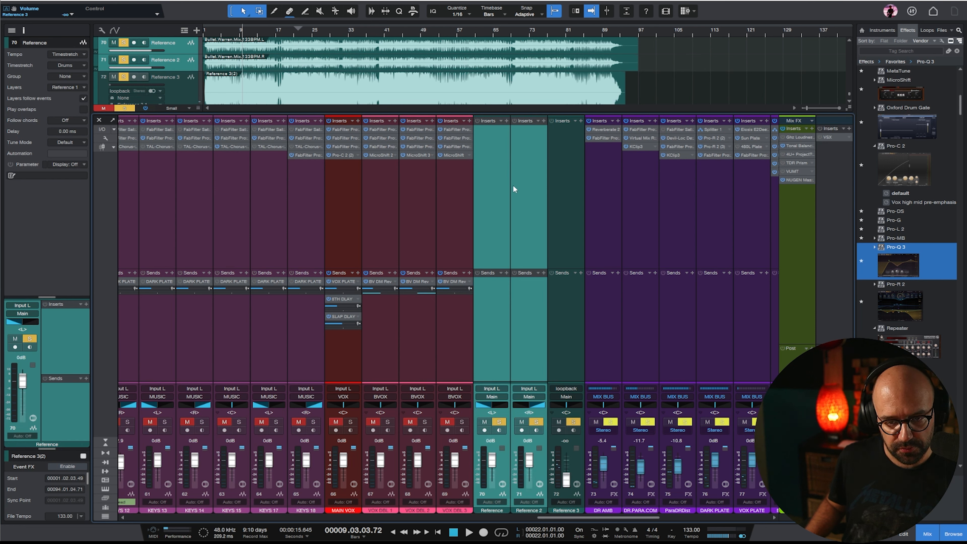
Play the soloed Reference and Reference 2 tracks and check their loudness in NUGEN MasterCheck on the main bus
key(space)
click(505, 211)
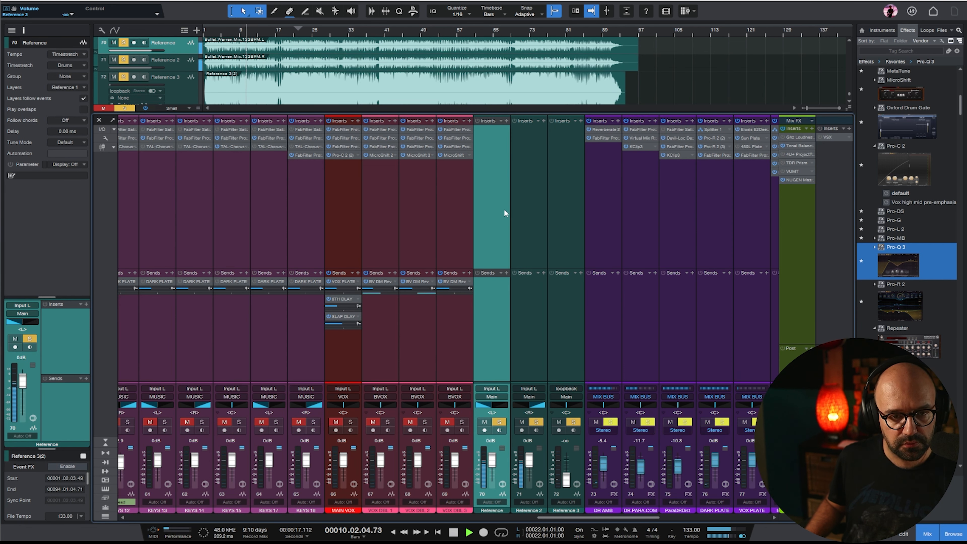
shift+click(518, 212)
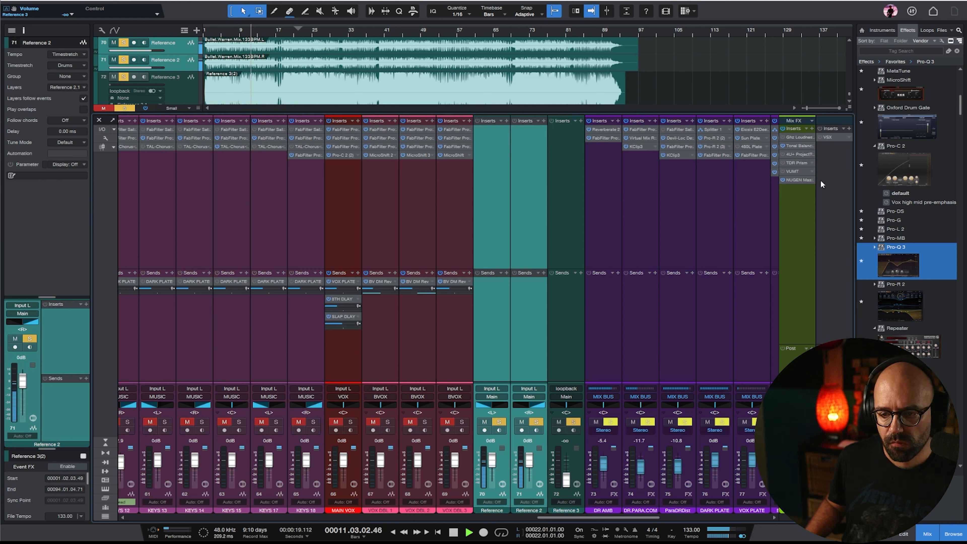
click(798, 180)
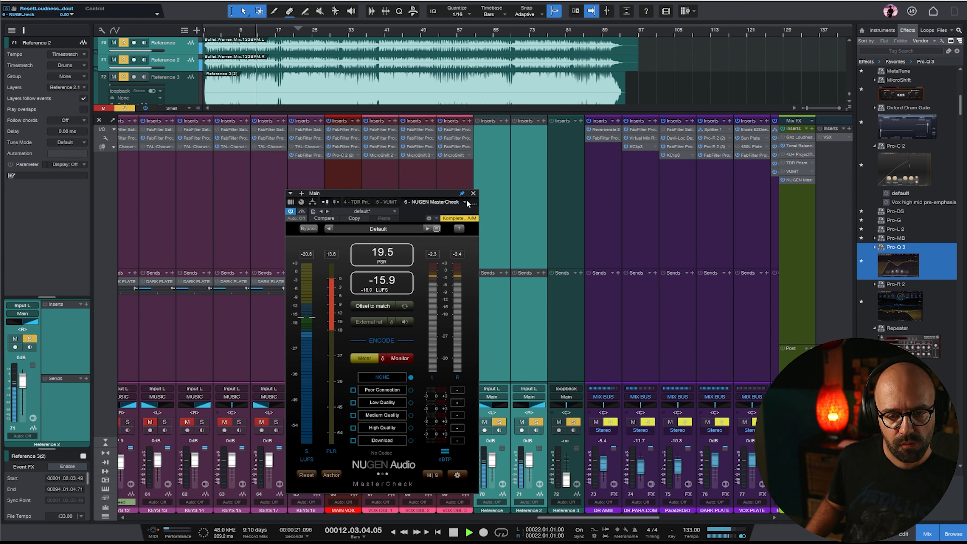
click(473, 193)
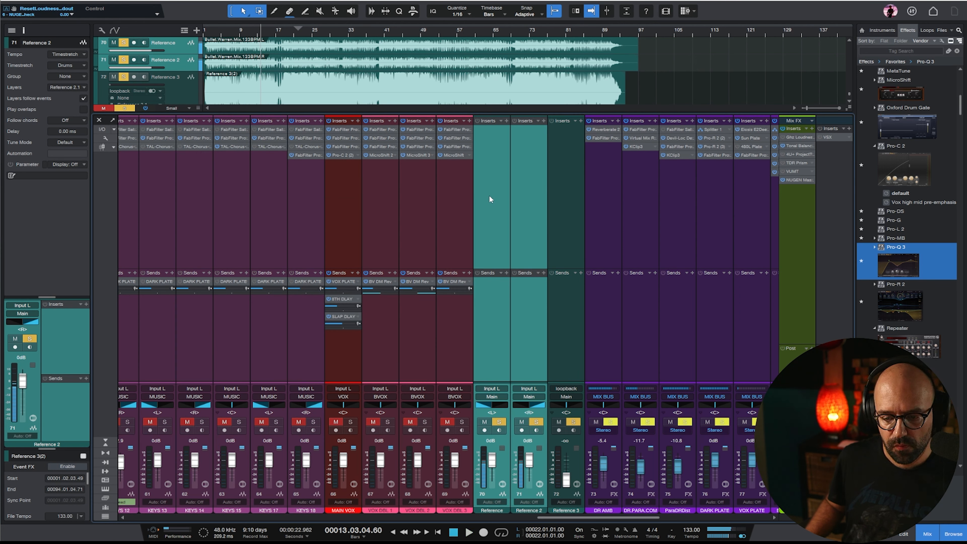
Insert Pro-L 2 on the Reference and Reference 2 channels, and set the gain to +6.7 dB on the Reference channel's instance
scroll(941, 266, down, 10)
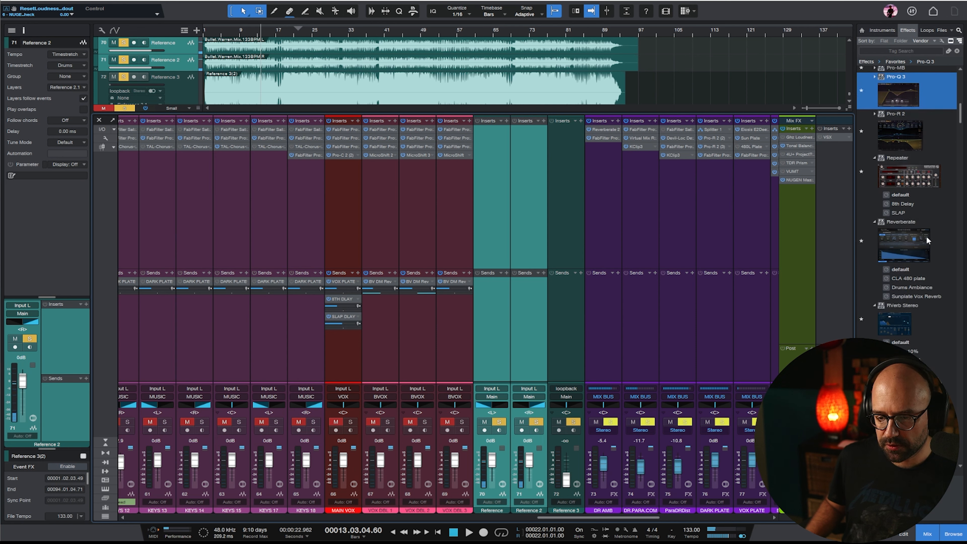
scroll(937, 221, up, 5)
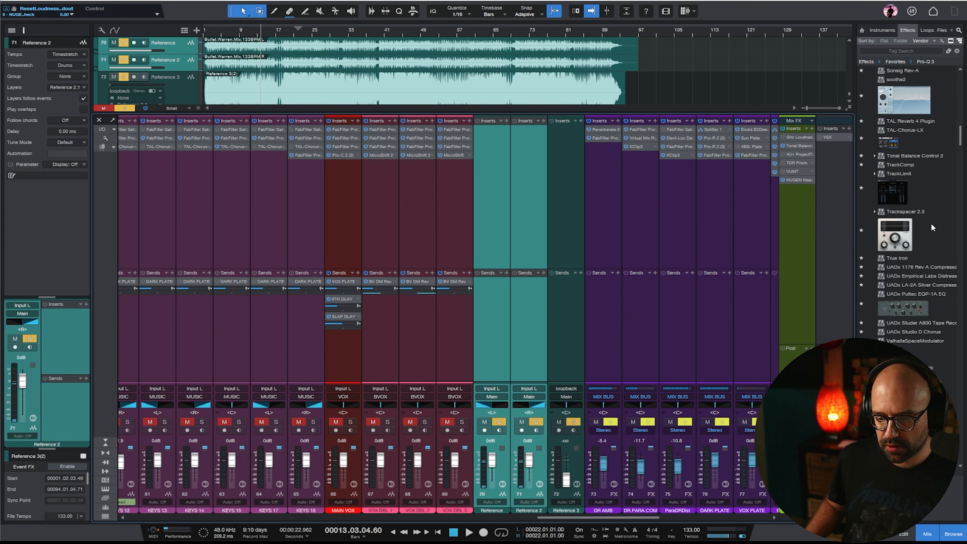
scroll(932, 186, up, 2)
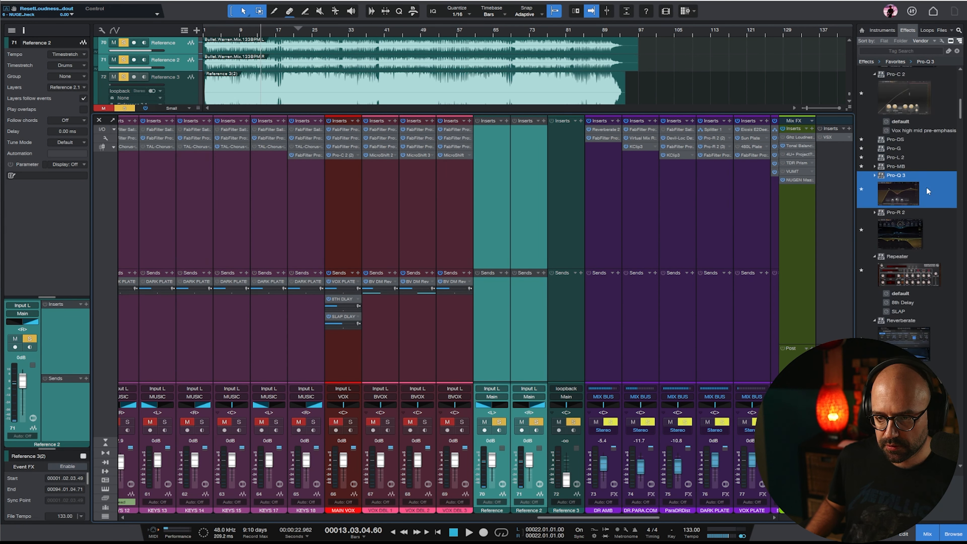
scroll(917, 208, up, 5)
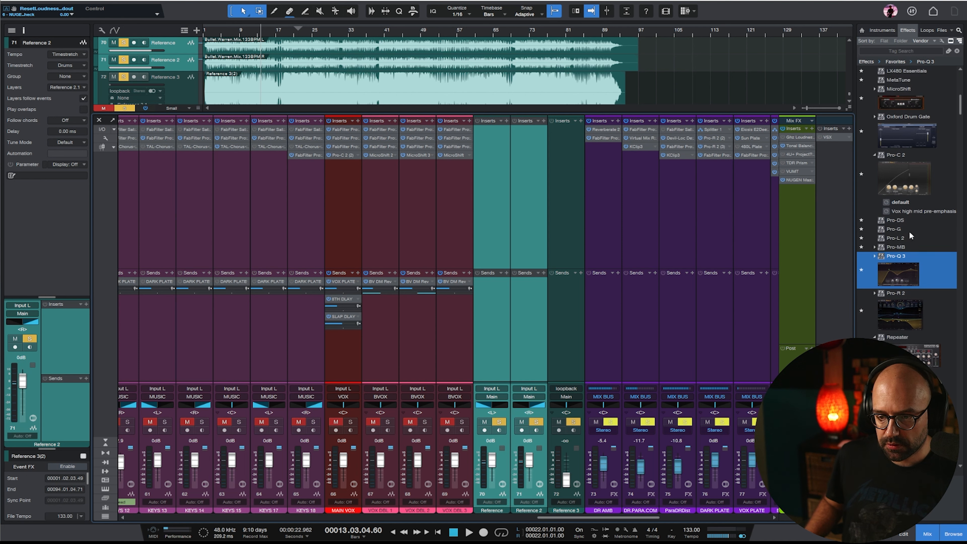
drag(895, 241, 489, 167)
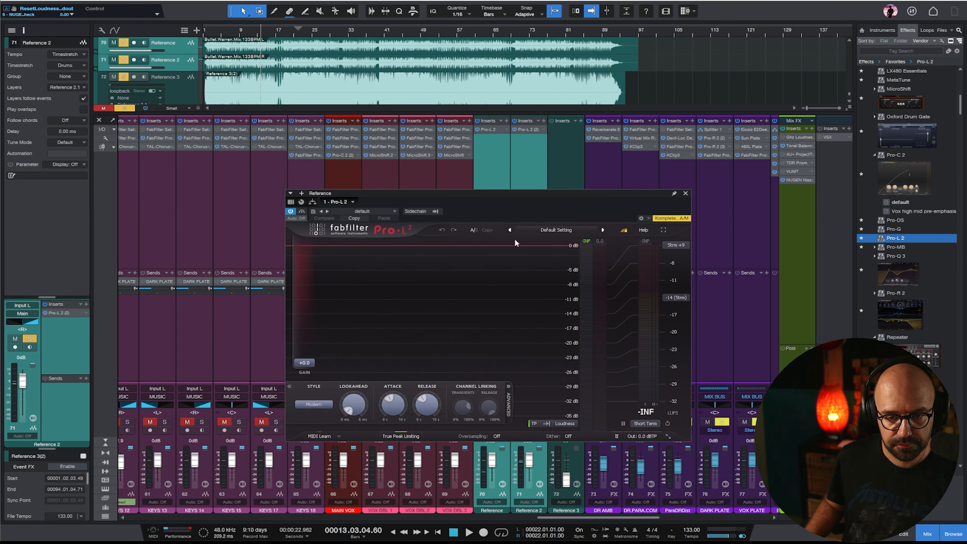
drag(315, 366, 315, 340)
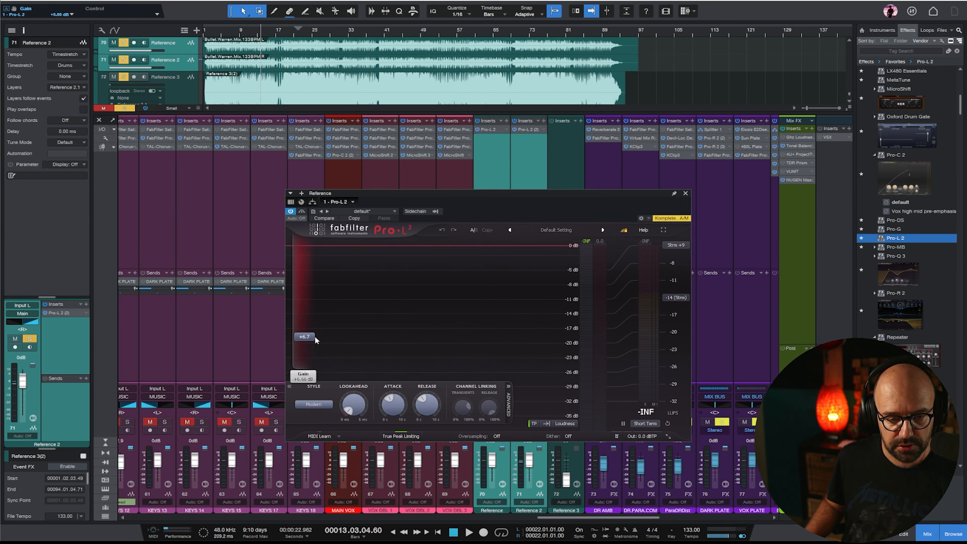
Copy the Reference channel's Pro-L 2 with its settings onto Reference 2, and close the limiter window
click(508, 158)
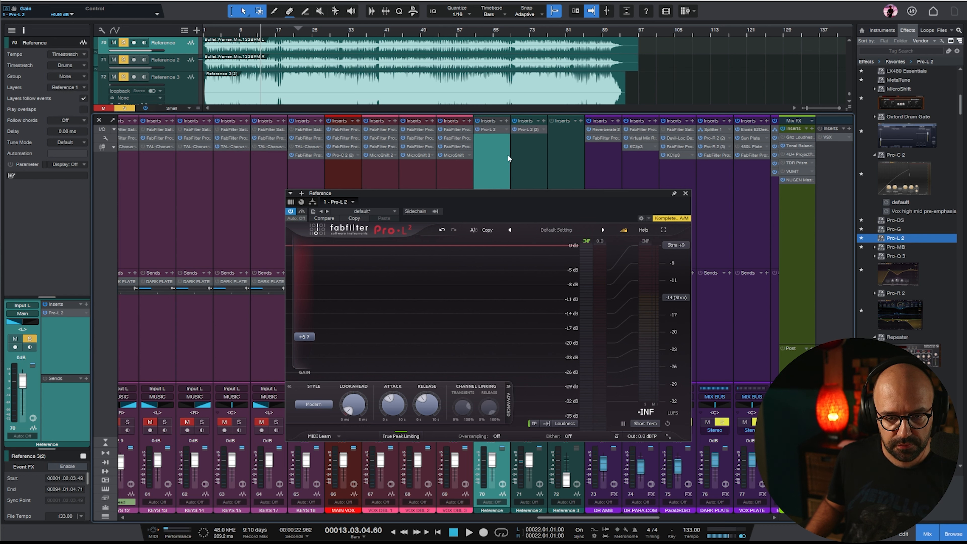
drag(491, 129, 529, 131)
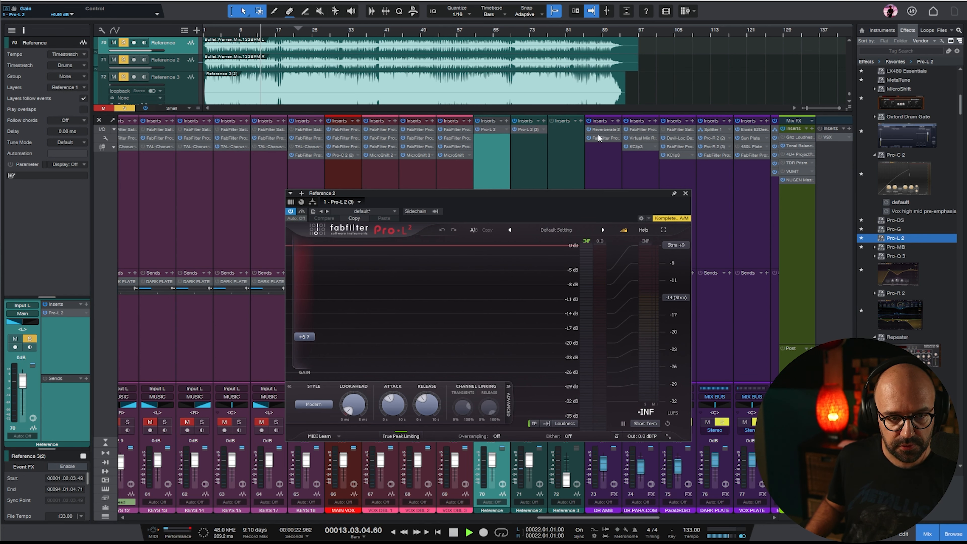
click(685, 193)
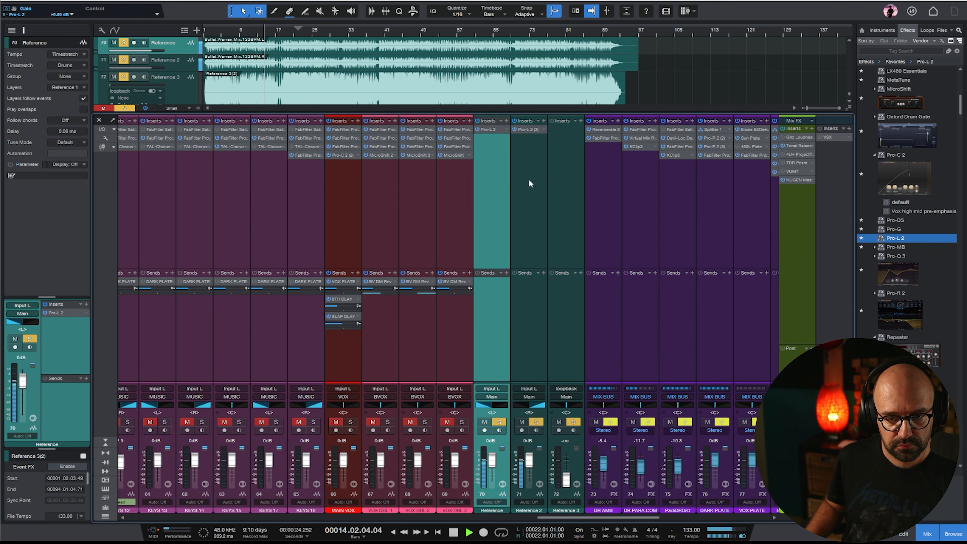
Check the limited references' loudness in NUGEN MasterCheck, continuing playback from about bar 28
click(537, 206)
click(798, 180)
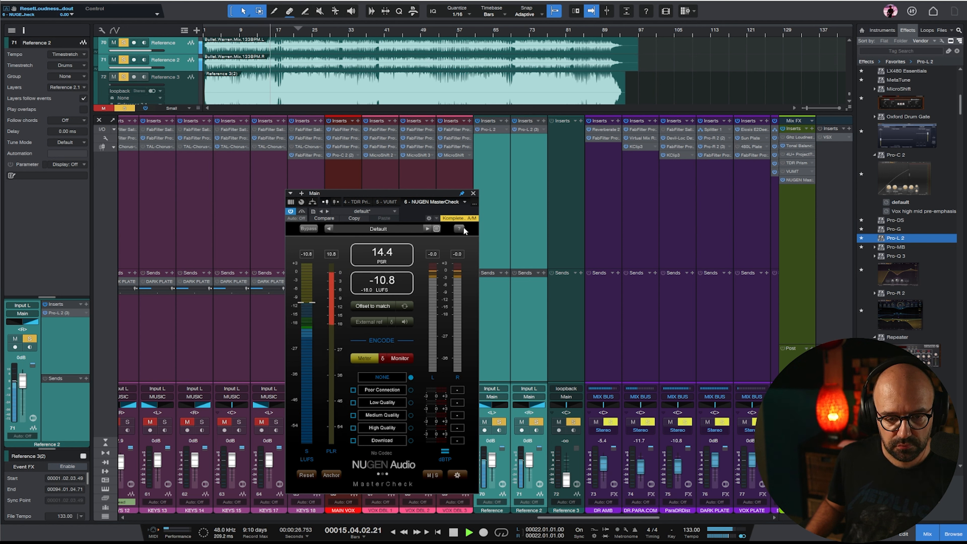
click(332, 41)
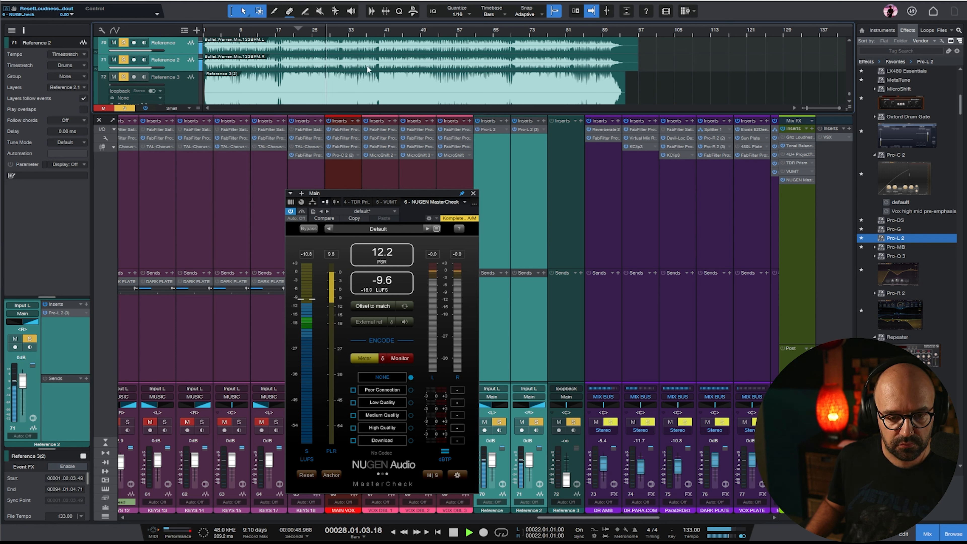
click(473, 193)
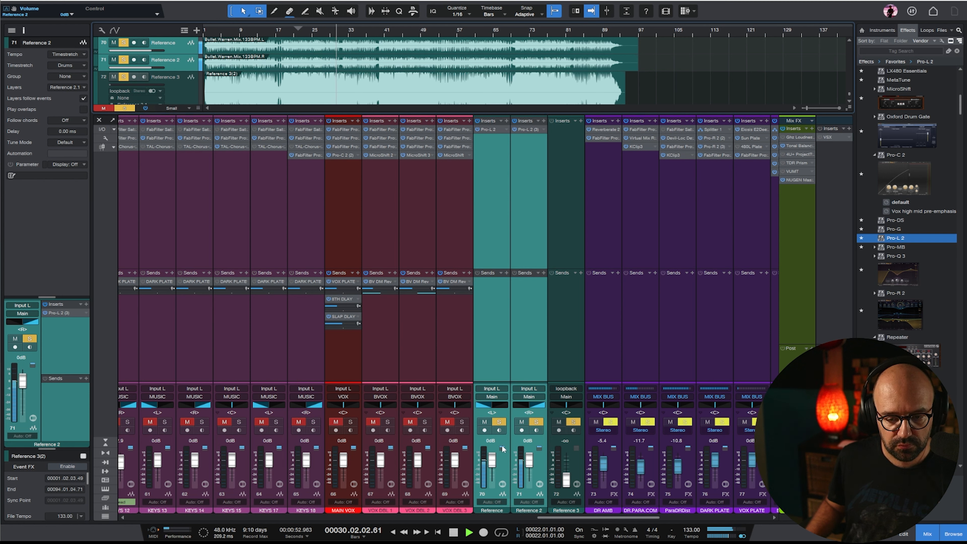
Unsolo and mute the Reference and Reference 2 pair as well as Reference 3, with playback stopped
click(495, 422)
click(484, 421)
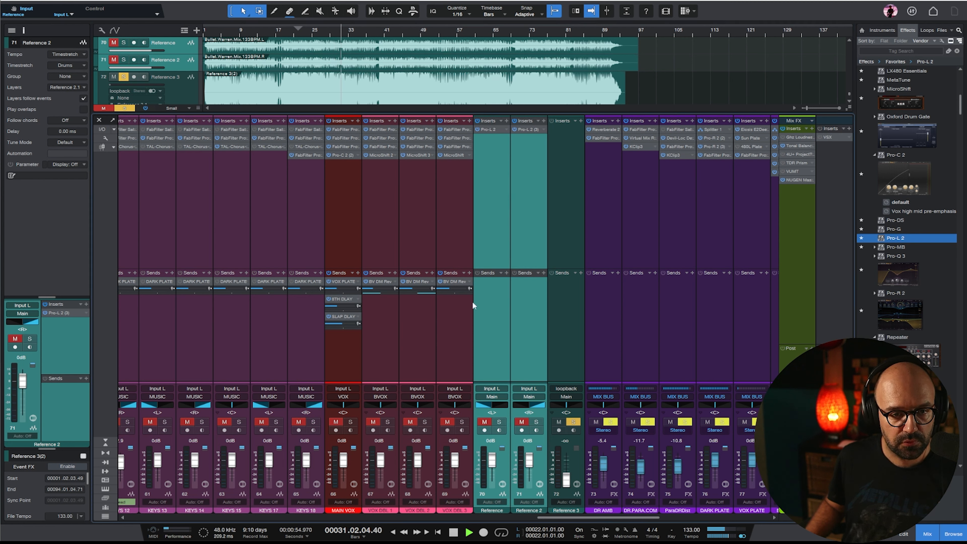
key(space)
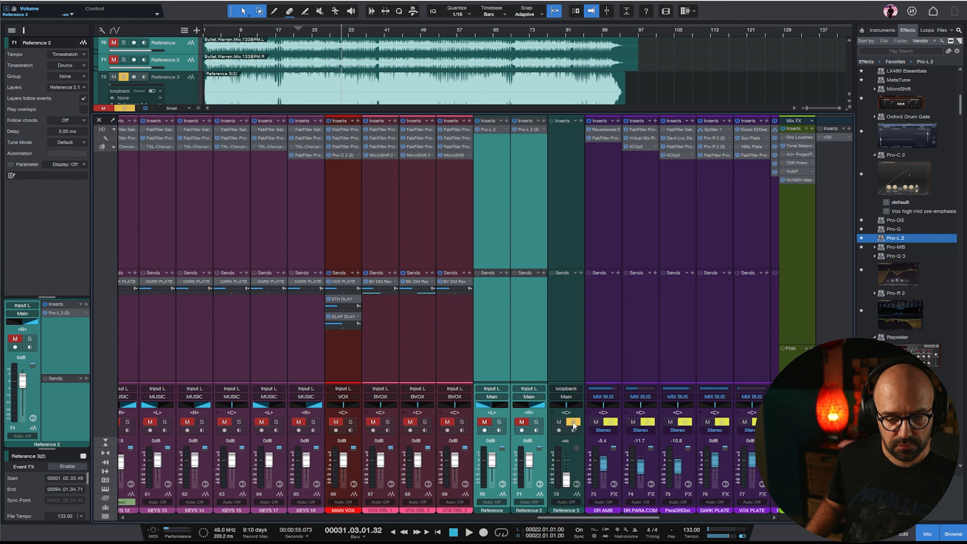
click(573, 422)
click(558, 422)
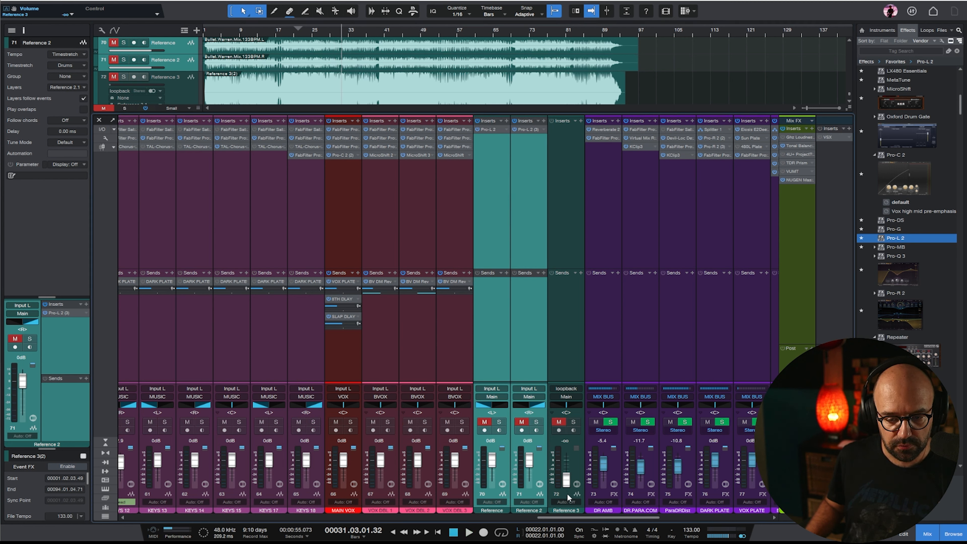
Select Reference and Reference 2 together, solo the pair and play them to hear the limited reference
click(504, 422)
click(498, 422)
click(484, 421)
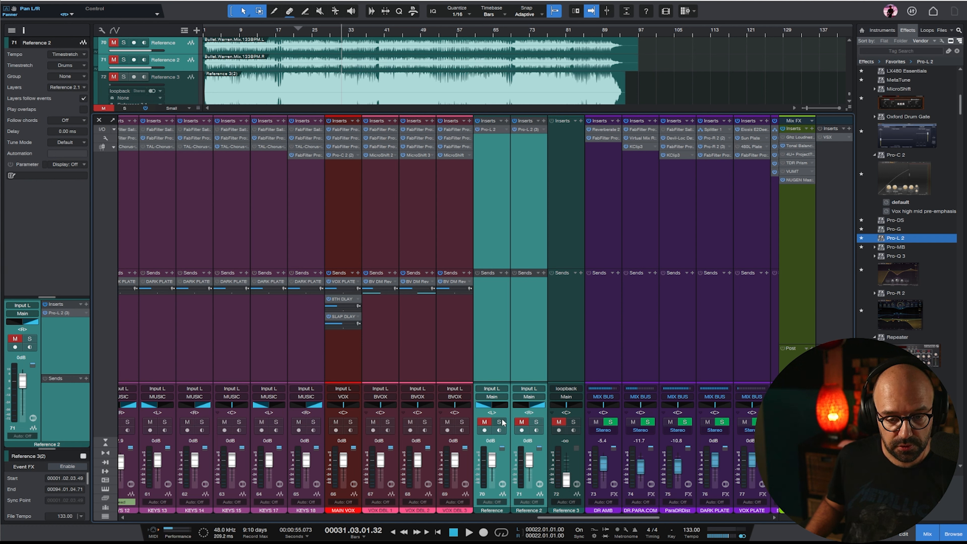
click(570, 366)
click(492, 355)
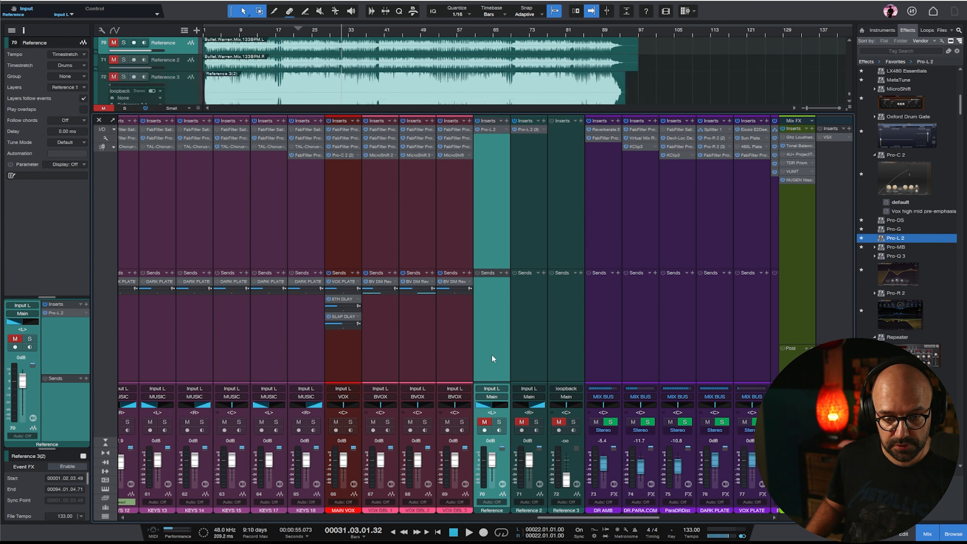
shift+click(532, 373)
click(536, 422)
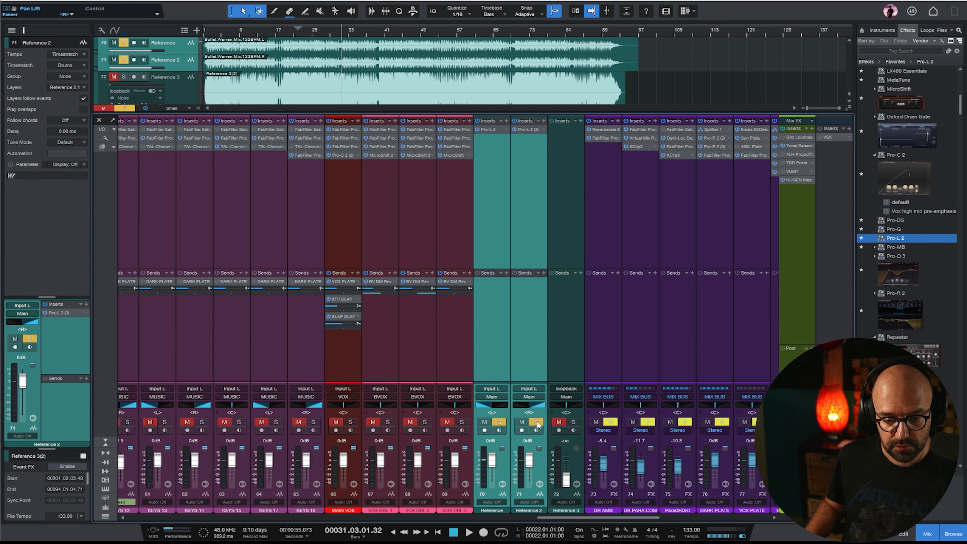
key(space)
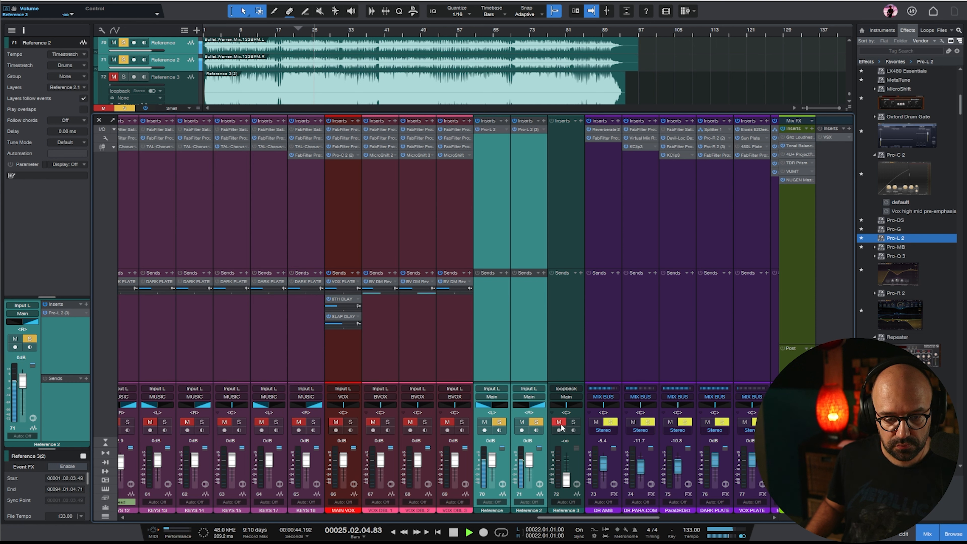
Compare the mix with the limited Reference pair from about bar 20, alternating between soloing and muting the pair
click(487, 424)
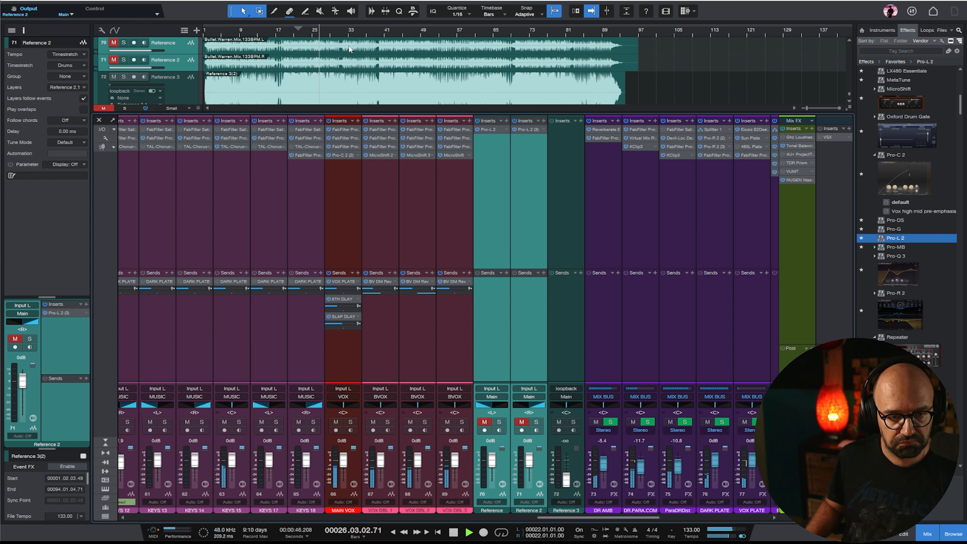
click(289, 33)
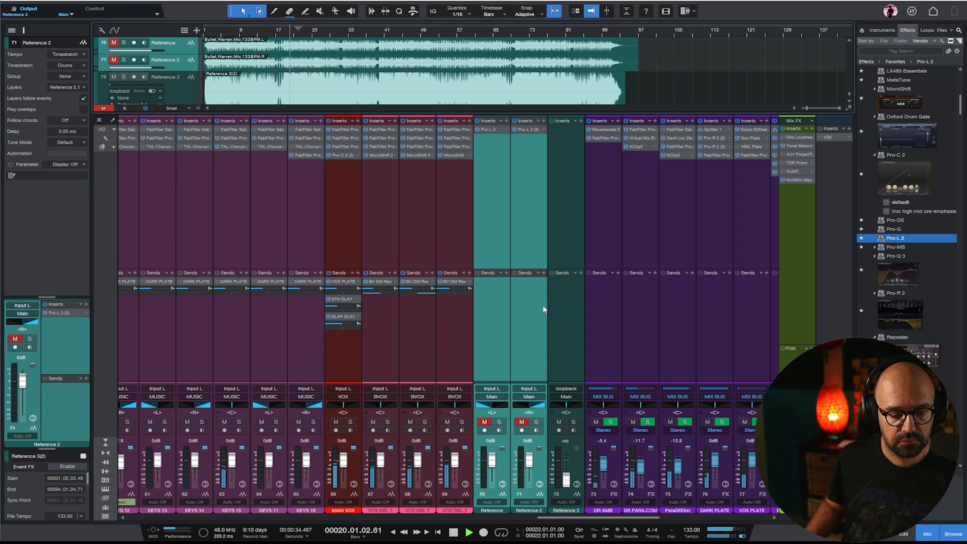
click(498, 422)
click(484, 422)
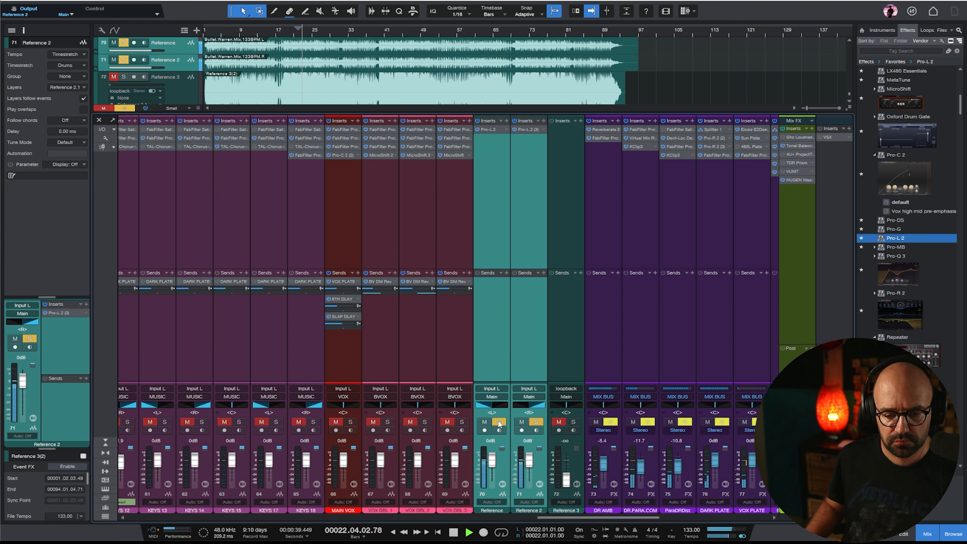
click(484, 422)
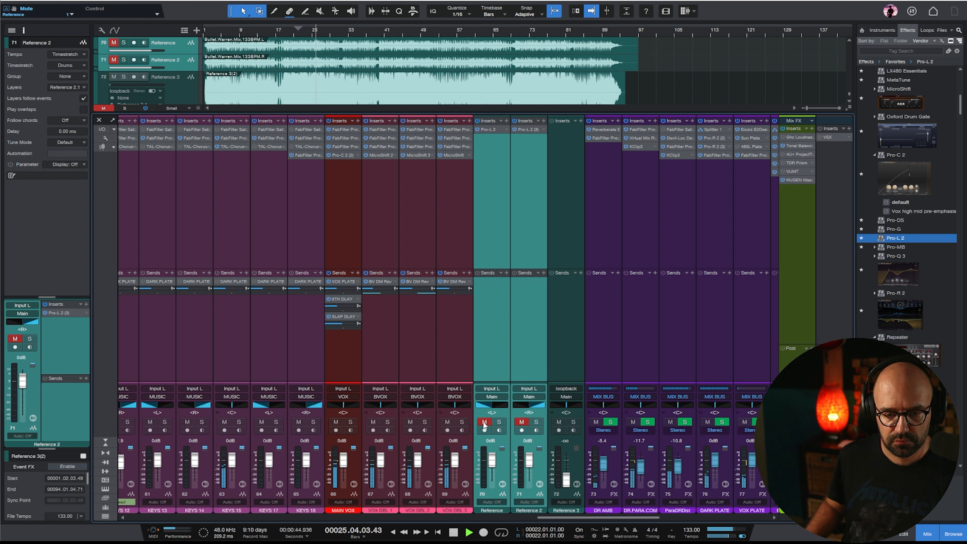
Reset Reference 3's fader to 0 dB, solo the channel and play it
click(492, 216)
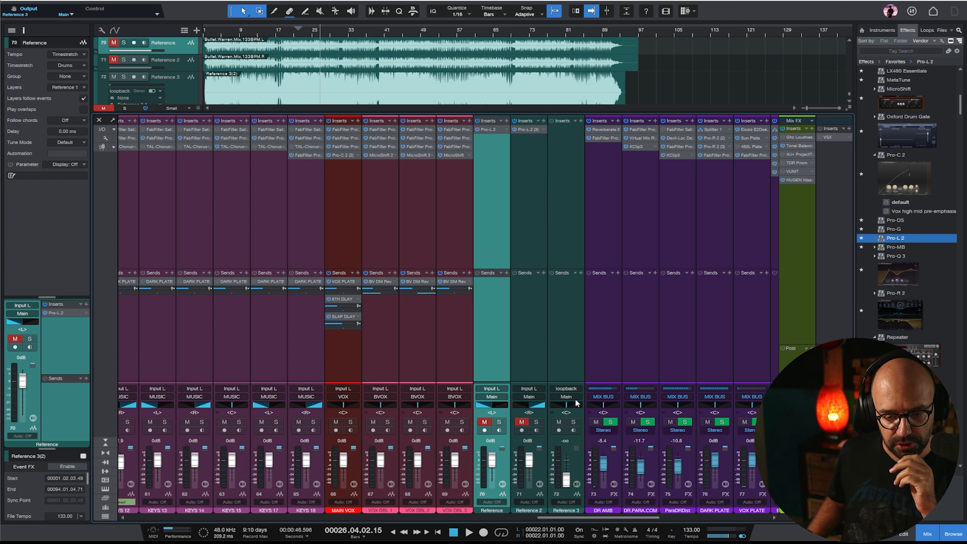
alt+click(566, 480)
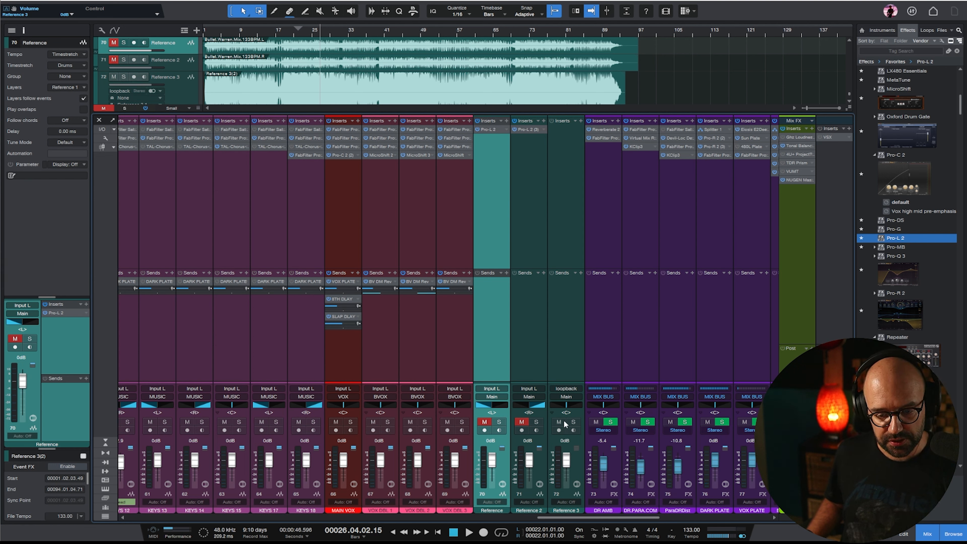
click(572, 422)
key(space)
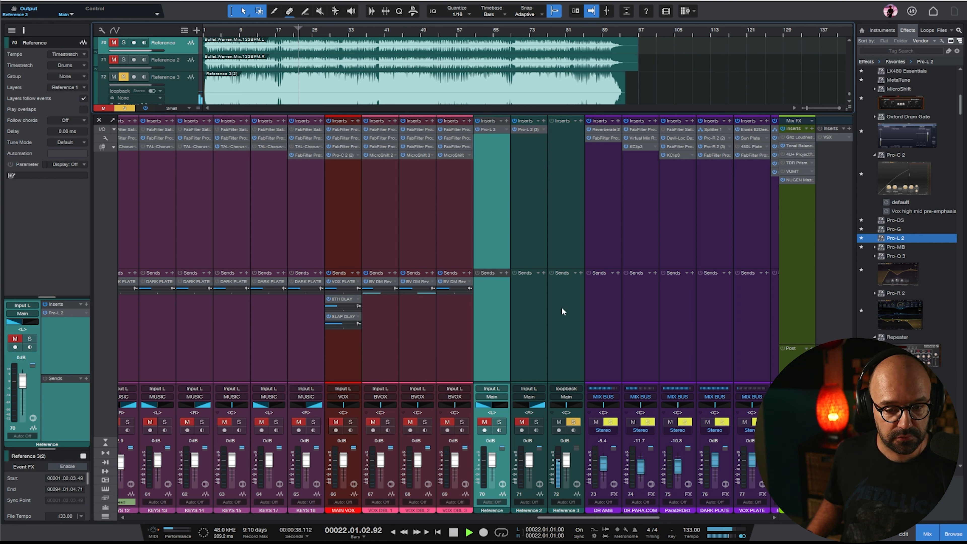
click(564, 211)
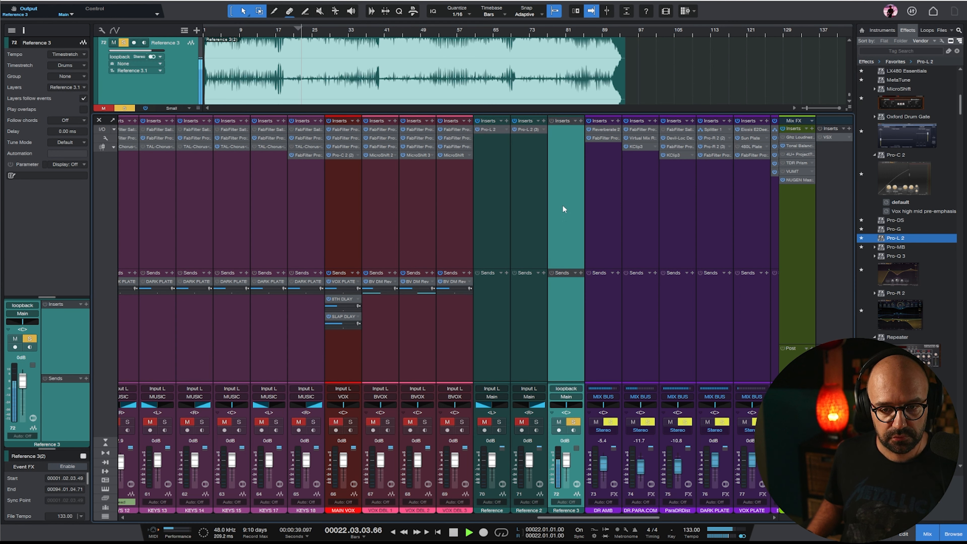
Pull the Reference and Reference 2 faders all the way down to -∞
click(558, 422)
drag(530, 460, 528, 496)
drag(492, 460, 495, 498)
Compare soloed Reference 3 with the full mix, leaving Reference 3 muted and playback stopped
click(572, 422)
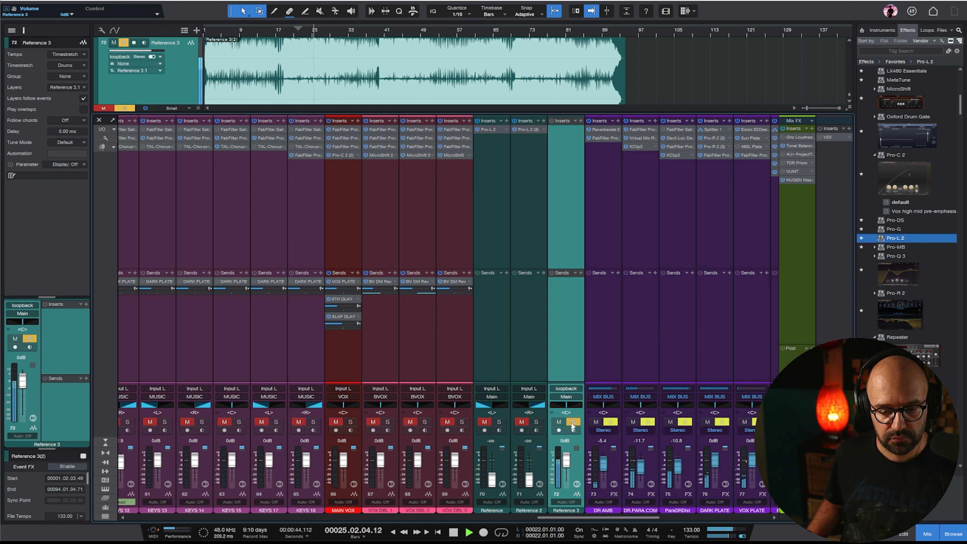
click(558, 422)
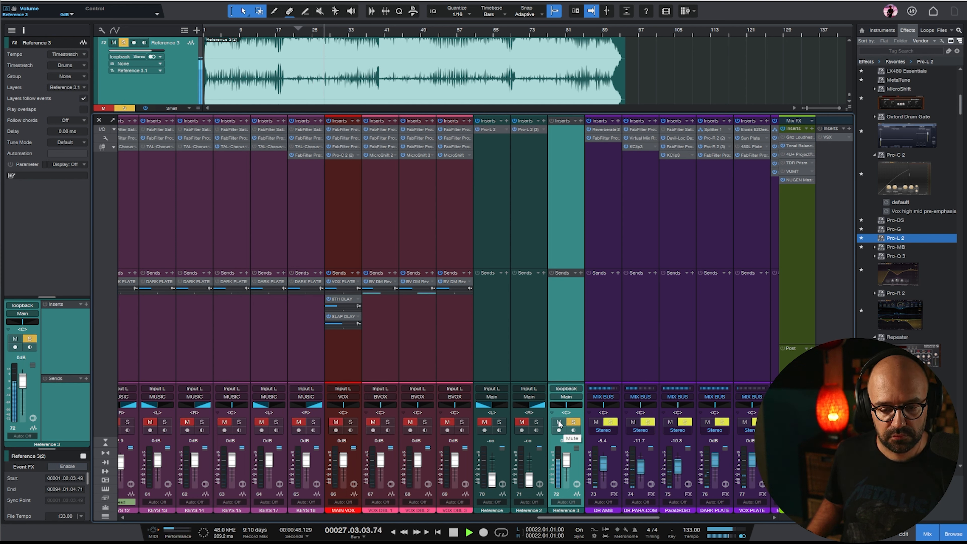
click(558, 422)
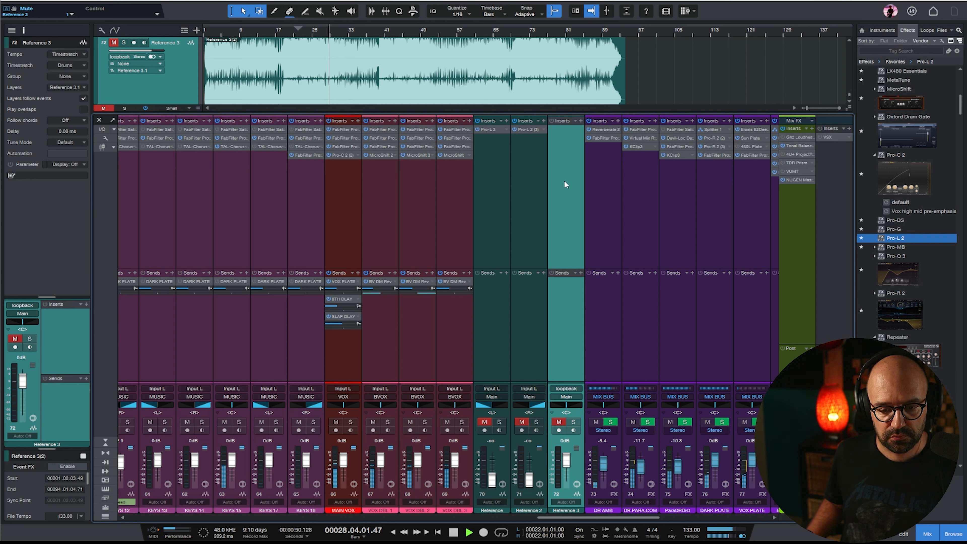
key(space)
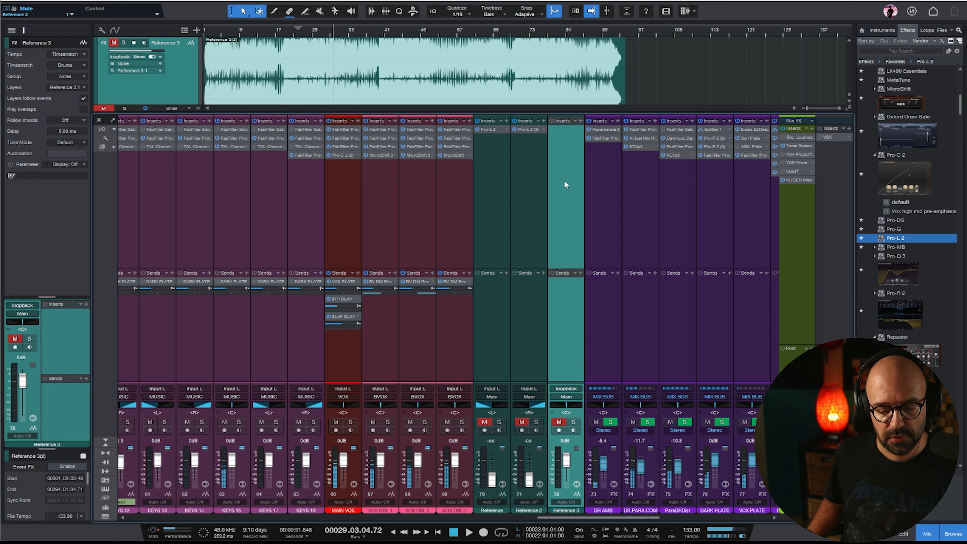